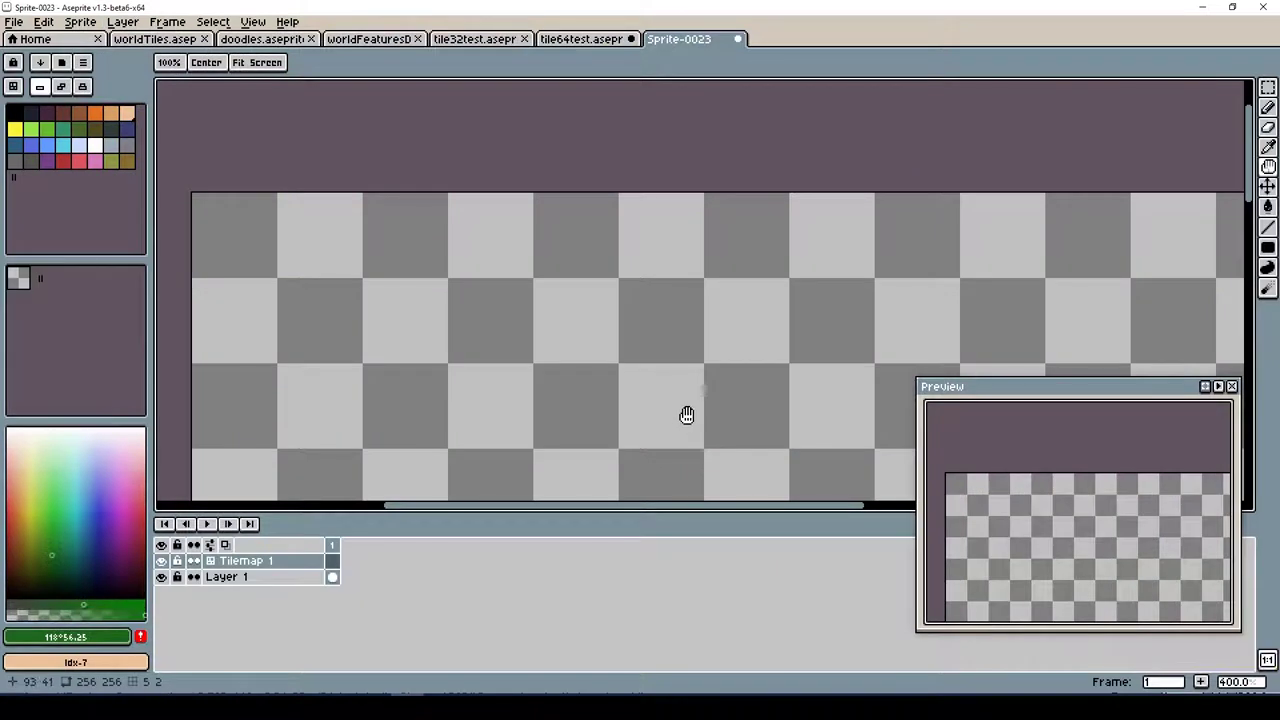
# Draw a green grass tile on the tilemap layer and lay it out as a 4 by 4 test block
pyautogui.click(400, 245)
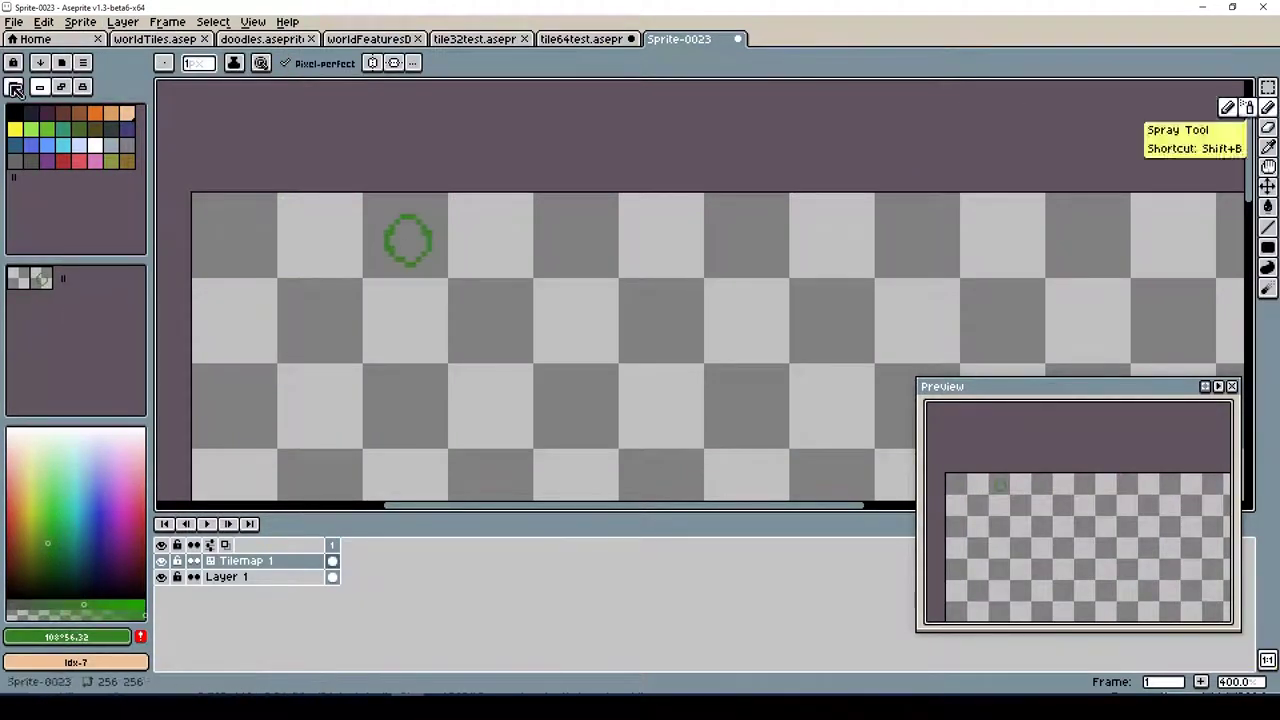
pyautogui.moveTo(494, 240); pyautogui.dragTo(666, 406)
pyautogui.moveTo(408, 150); pyautogui.dragTo(666, 150)
pyautogui.moveTo(450, 290); pyautogui.dragTo(533, 205)
pyautogui.click(533, 205)
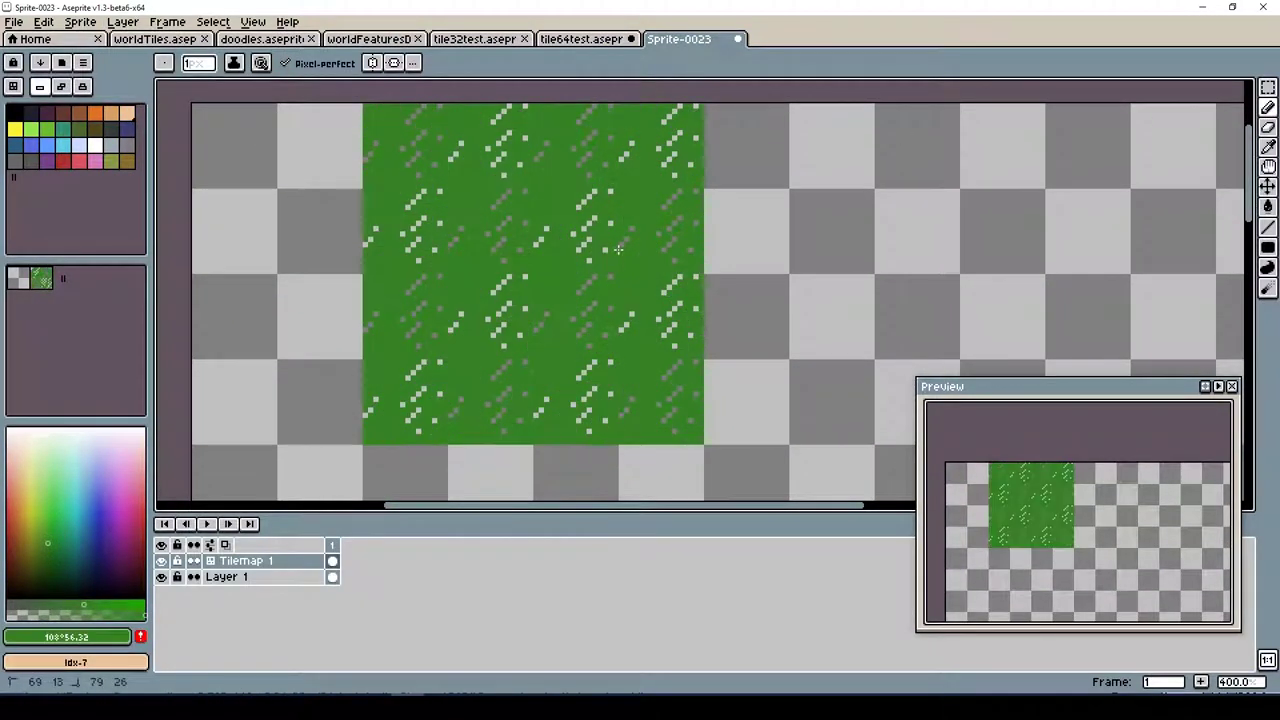
# Finish the grass tile's green base and texture it with irregular flecks in #26701f and #378325
pyautogui.moveTo(618, 248)
pyautogui.mouseDown()
pyautogui.moveTo(529, 283)
pyautogui.moveTo(579, 208)
pyautogui.mouseUp()
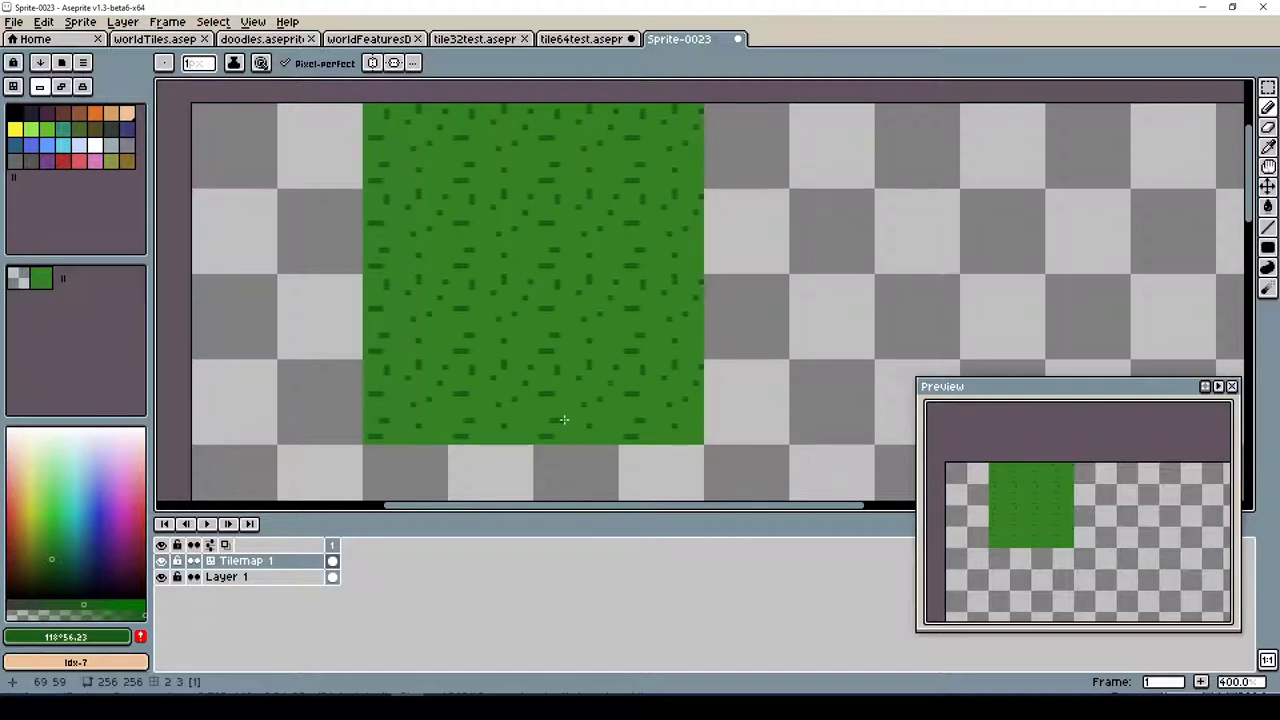
pyautogui.click(50, 551)
pyautogui.press('g')
pyautogui.press('b')
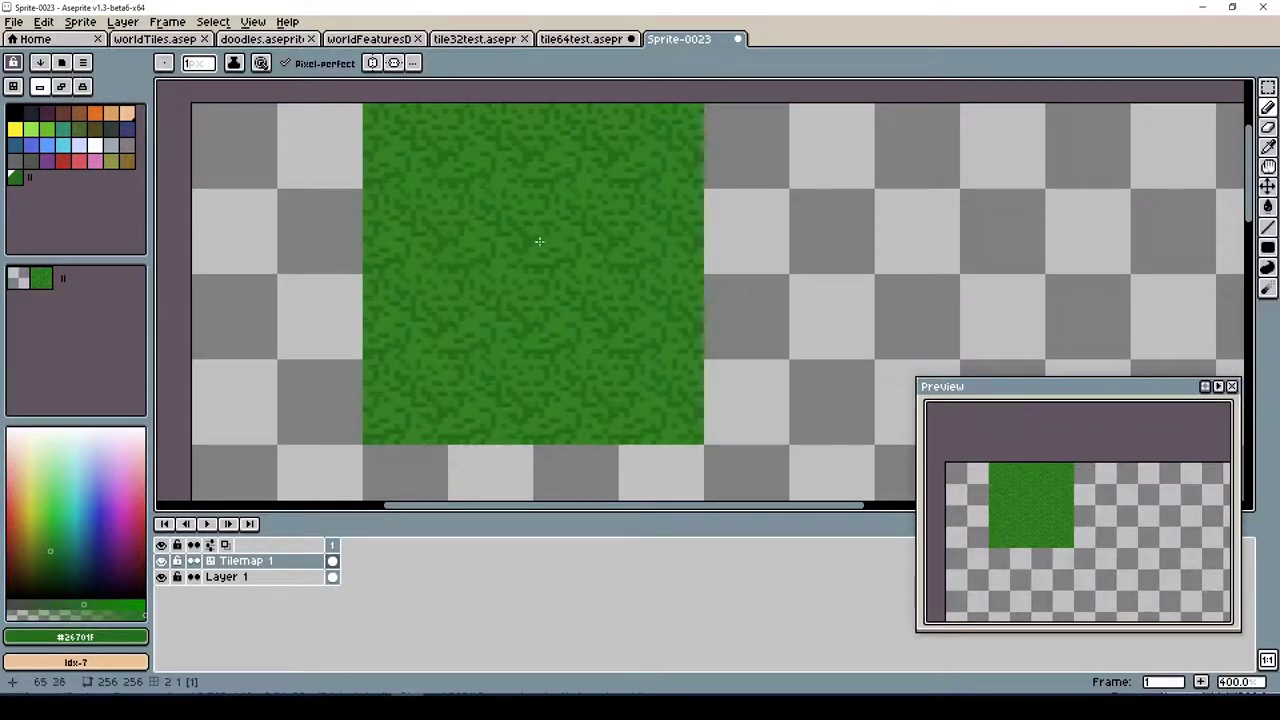
pyautogui.keyDown('alt'); pyautogui.click(534, 265); pyautogui.keyUp('alt')
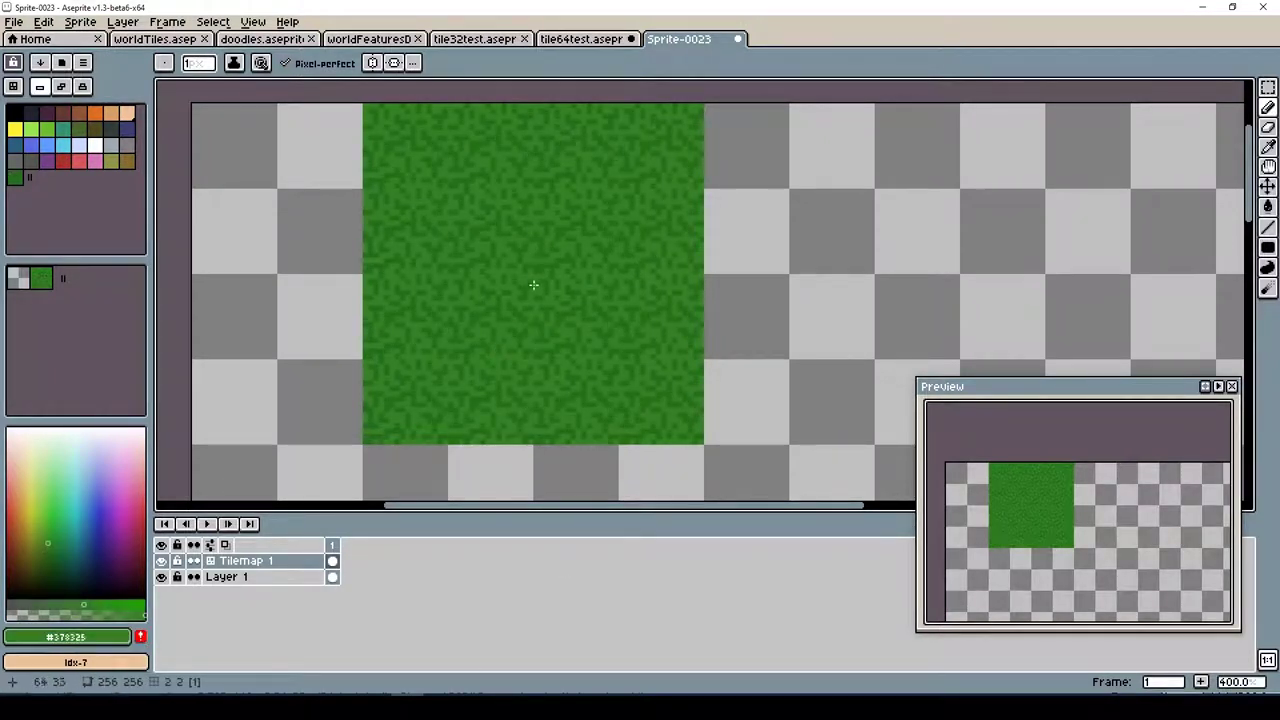
pyautogui.moveTo(1058, 554); pyautogui.dragTo(1045, 520)
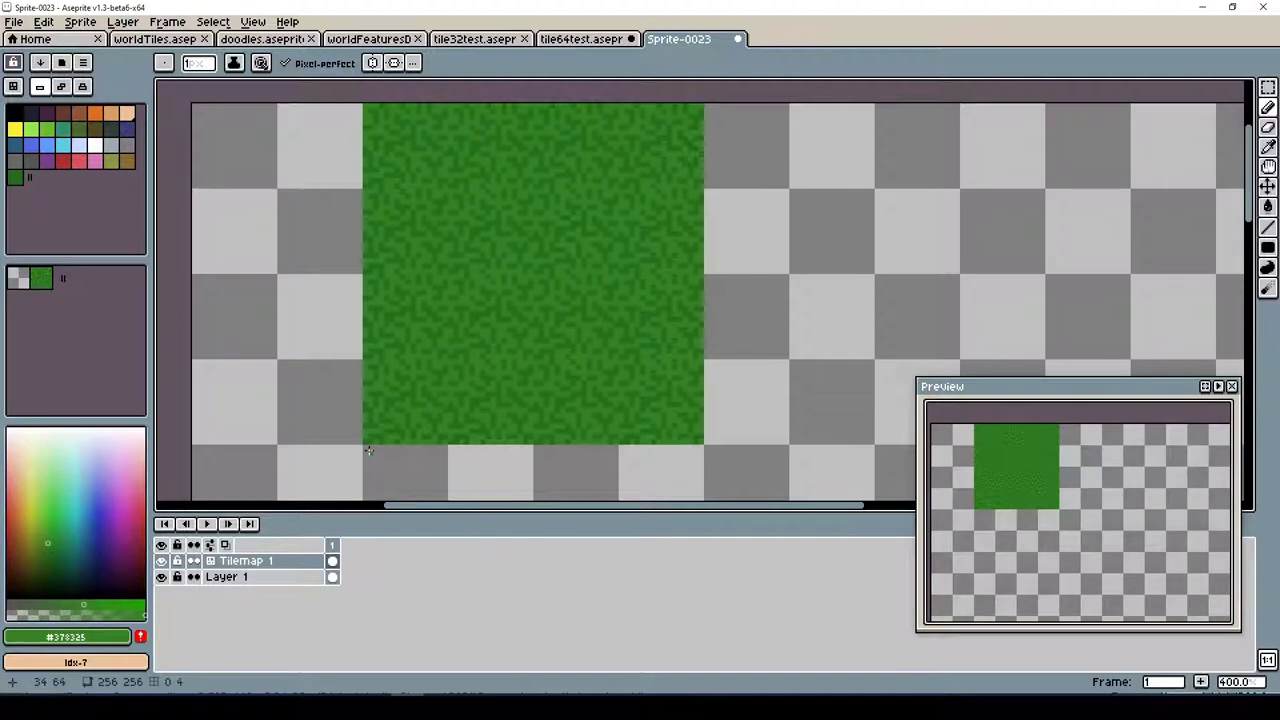
pyautogui.scroll(-2, 370, 453)
pyautogui.scroll(2, 368, 451)
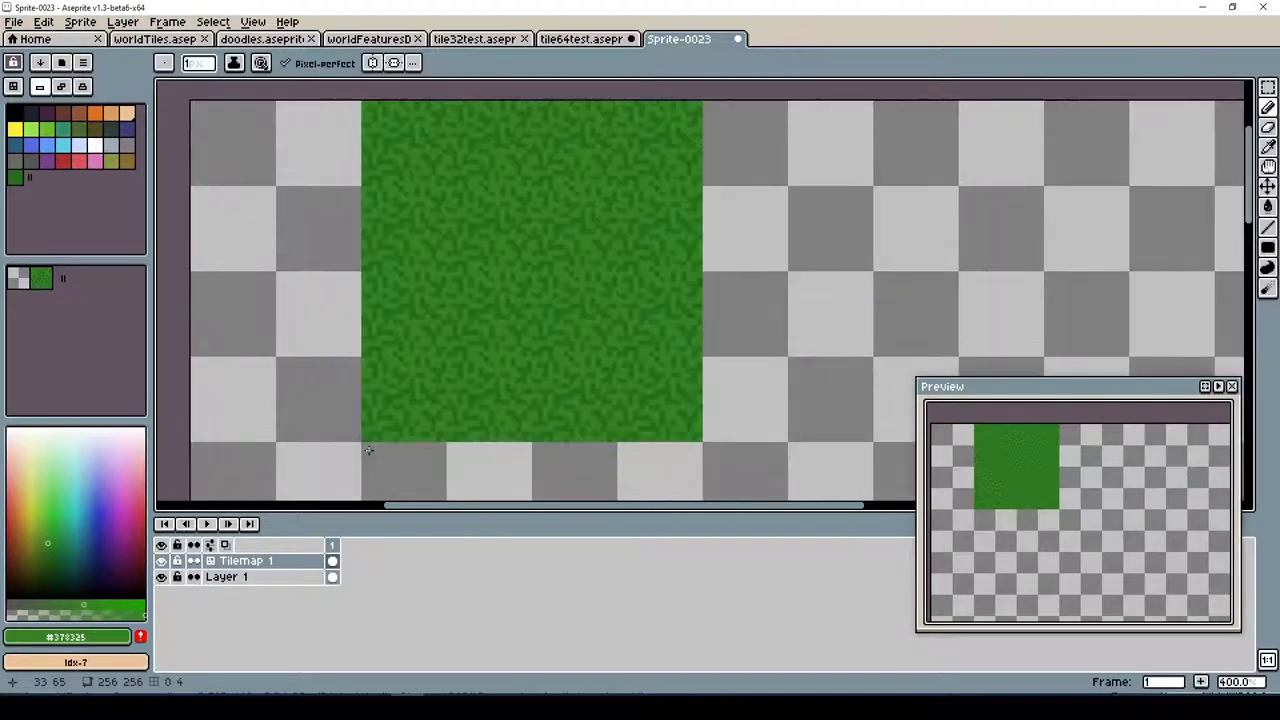
# Place one grass tile in the canvas's upper-left corner and move the 4 by 4 grass block four tiles to the right
pyautogui.press('Tab')
pyautogui.scroll(-1, 828, 226)
pyautogui.press('m')
pyautogui.moveTo(660, 306); pyautogui.dragTo(915, 306)
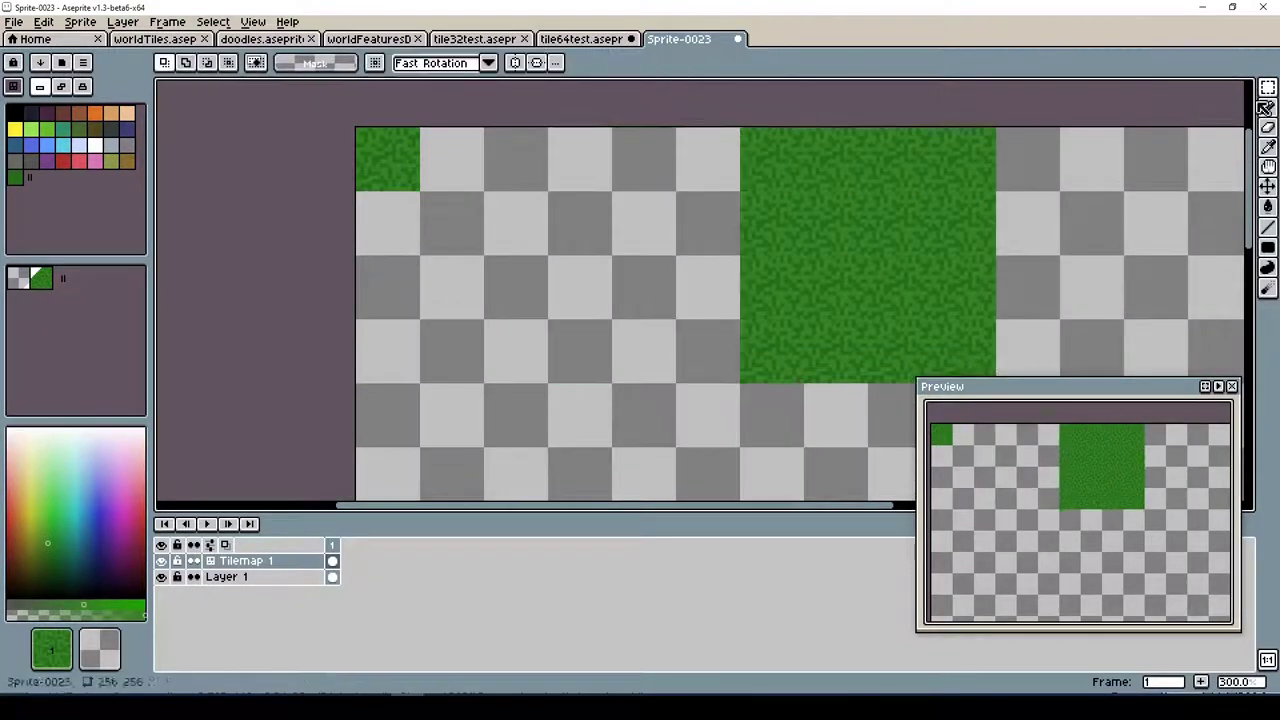
pyautogui.press('space')
pyautogui.moveTo(847, 285); pyautogui.dragTo(677, 259)
pyautogui.press('Tab')
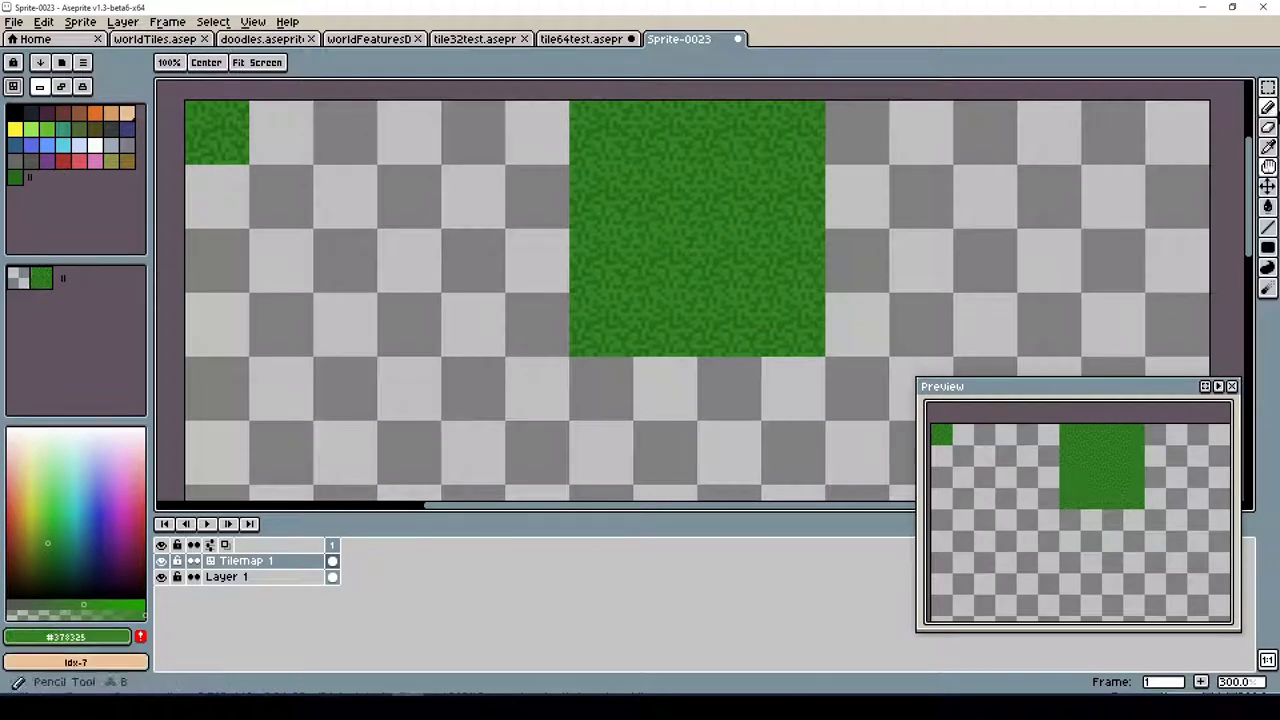
# Create a mustard-brown ground tile and lay it out as a 4 by 4 block diagonally below the corner grass tile
pyautogui.press('b')
pyautogui.click(23, 510)
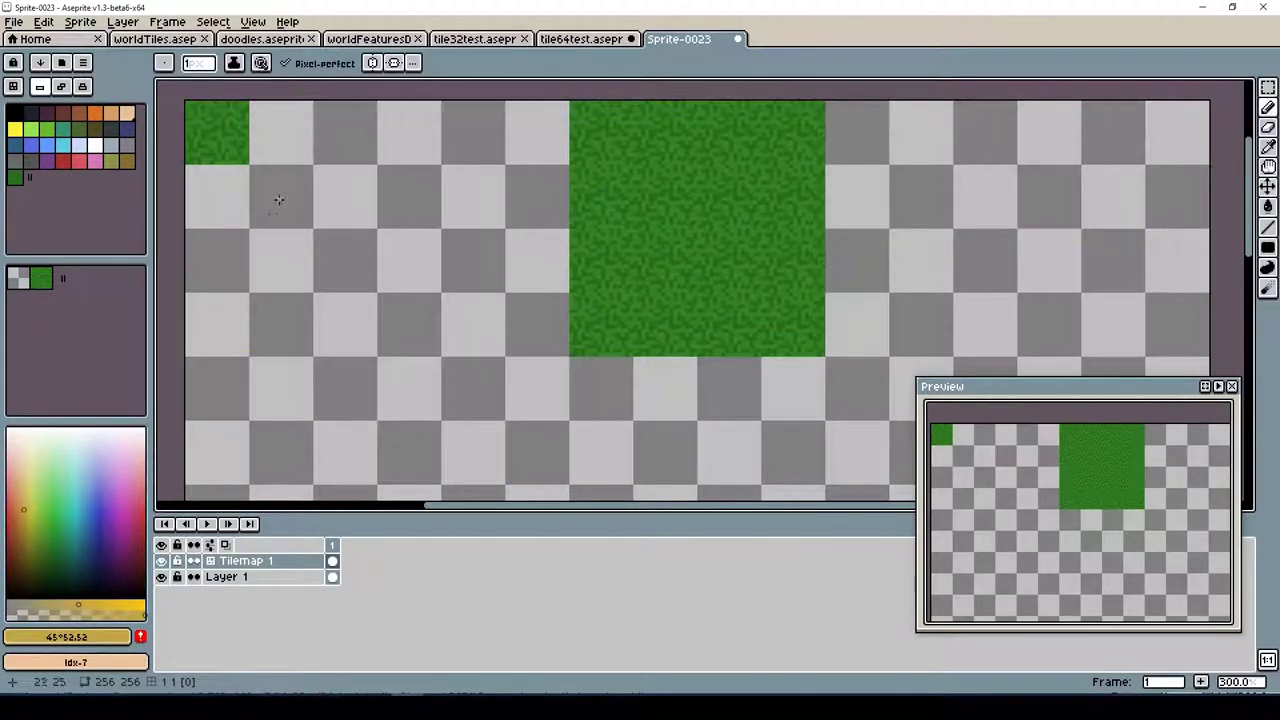
pyautogui.press('Tab')
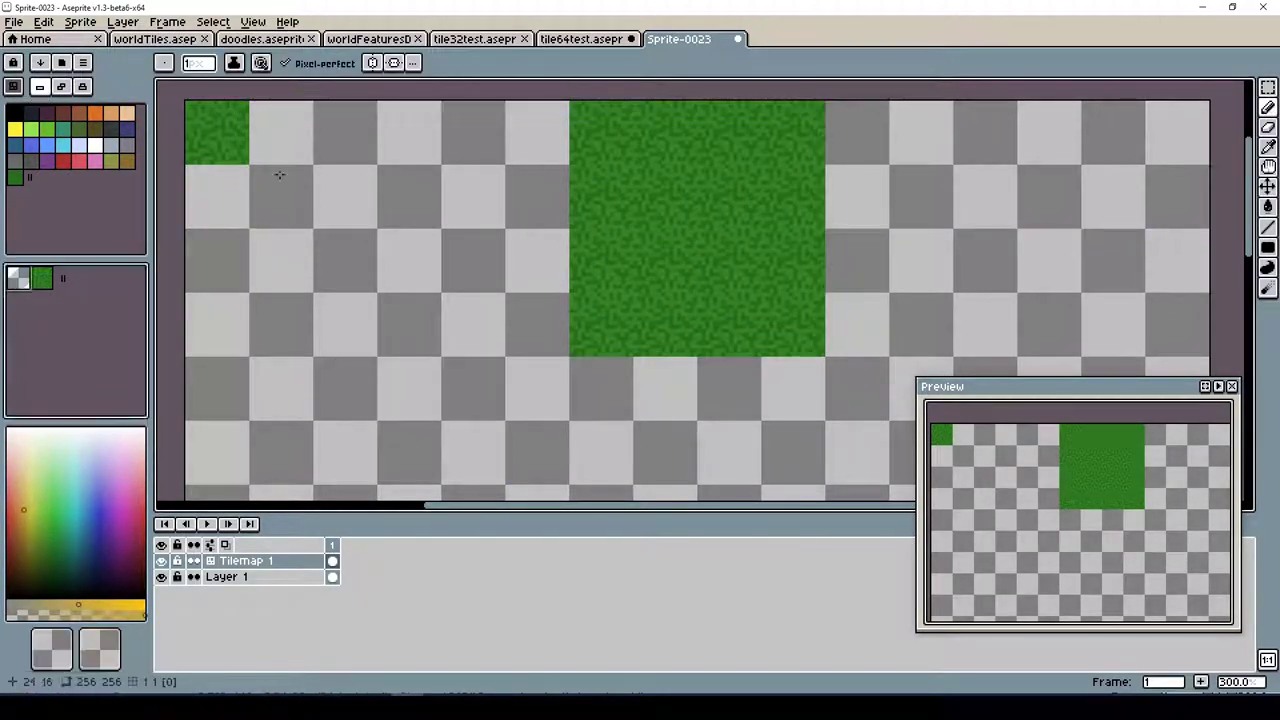
pyautogui.press('Tab')
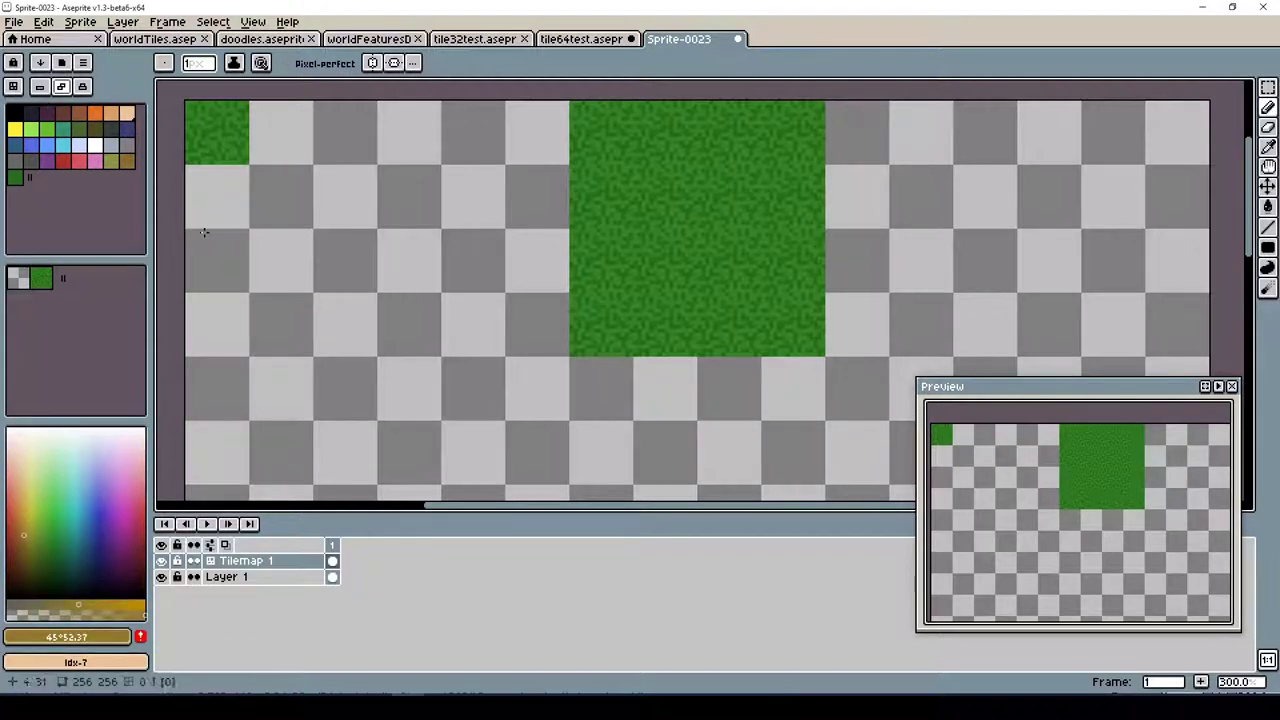
pyautogui.moveTo(281, 176)
pyautogui.mouseDown()
pyautogui.moveTo(345, 320)
pyautogui.moveTo(280, 380)
pyautogui.moveTo(380, 290)
pyautogui.moveTo(370, 252)
pyautogui.mouseUp()
pyautogui.click(31, 88)
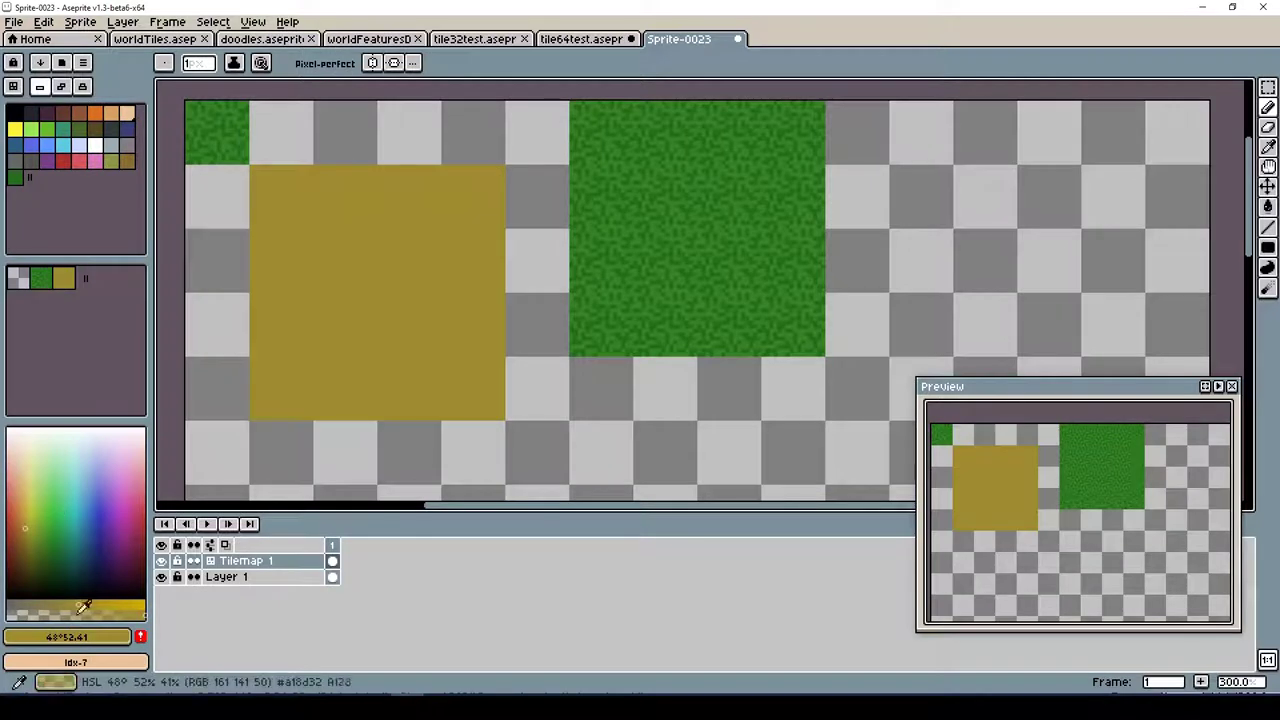
# Fill the ground tile with the lighter sand colour #bdb36d and mottle it with darker tan patches
pyautogui.moveTo(57, 514); pyautogui.dragTo(80, 434)
pyautogui.press('g')
pyautogui.click(30, 482)
pyautogui.click(376, 290)
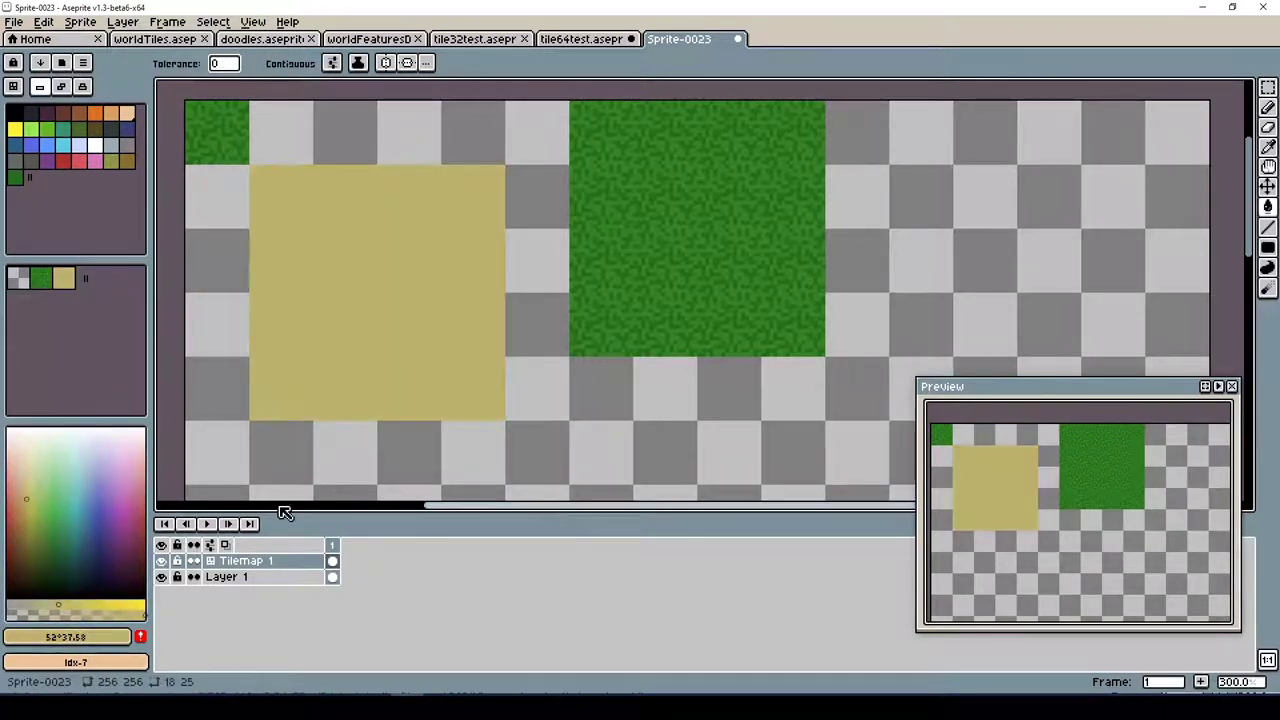
pyautogui.click(1267, 108)
pyautogui.moveTo(357, 286)
pyautogui.mouseDown()
pyautogui.moveTo(375, 262)
pyautogui.moveTo(360, 285)
pyautogui.moveTo(388, 286)
pyautogui.mouseUp()
pyautogui.keyDown('alt'); pyautogui.click(389, 284); pyautogui.keyUp('alt')
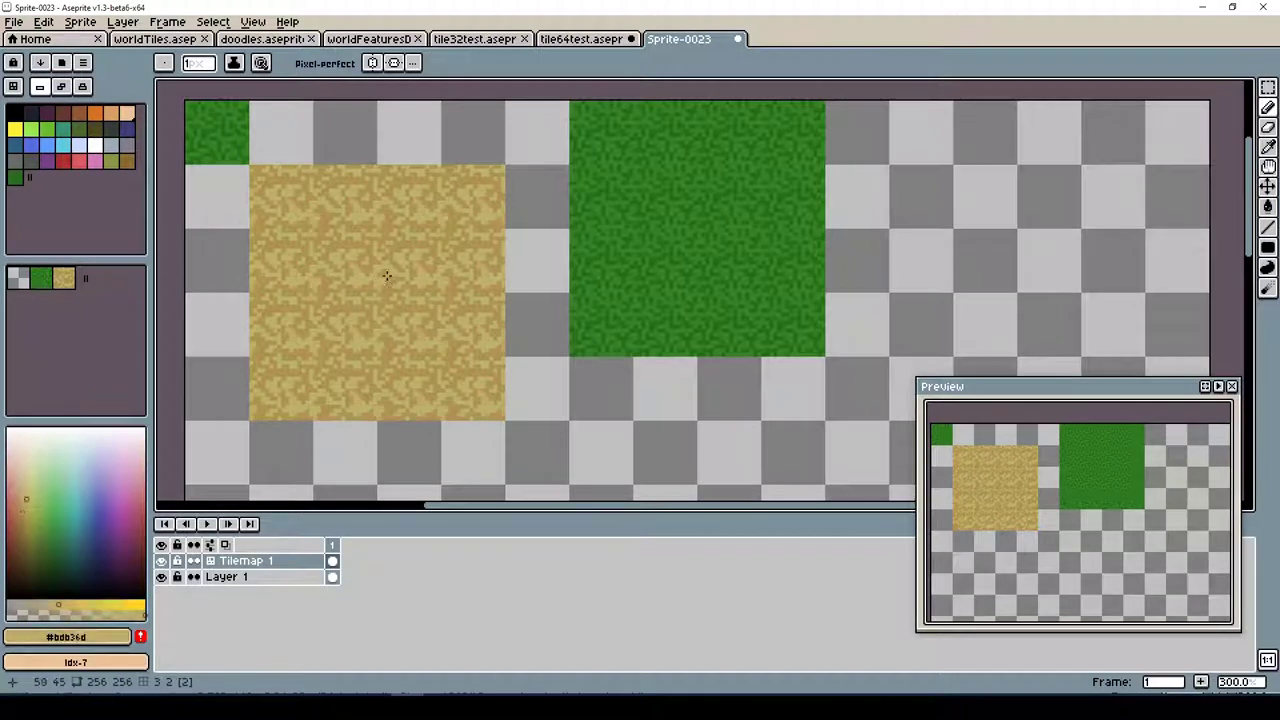
# Add the sand colour to the palette and create a gradient between the light and dark sand shades
pyautogui.click(140, 636)
pyautogui.click(40, 62)
pyautogui.click(122, 134)
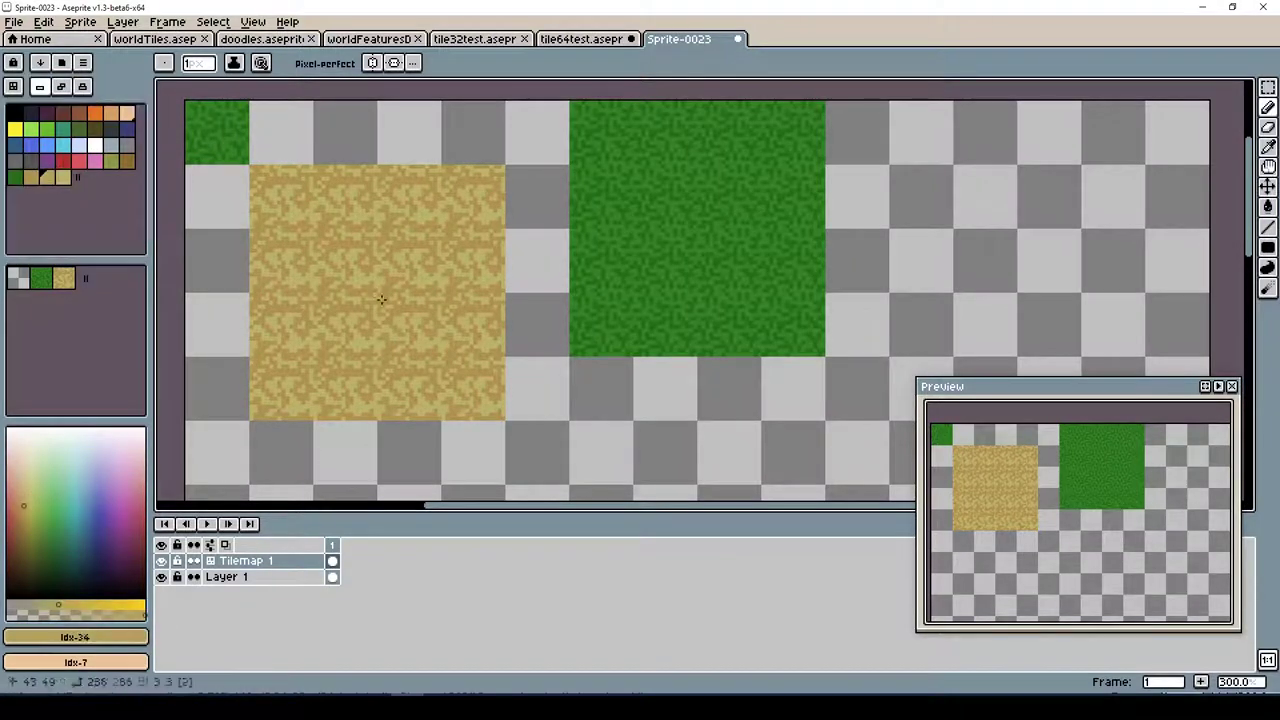
# Soften the sand tile's texture by blending the patches with the light and intermediate sand shades
pyautogui.keyDown('alt'); pyautogui.click(401, 337); pyautogui.keyUp('alt')
pyautogui.keyDown('alt'); pyautogui.click(355, 277); pyautogui.keyUp('alt')
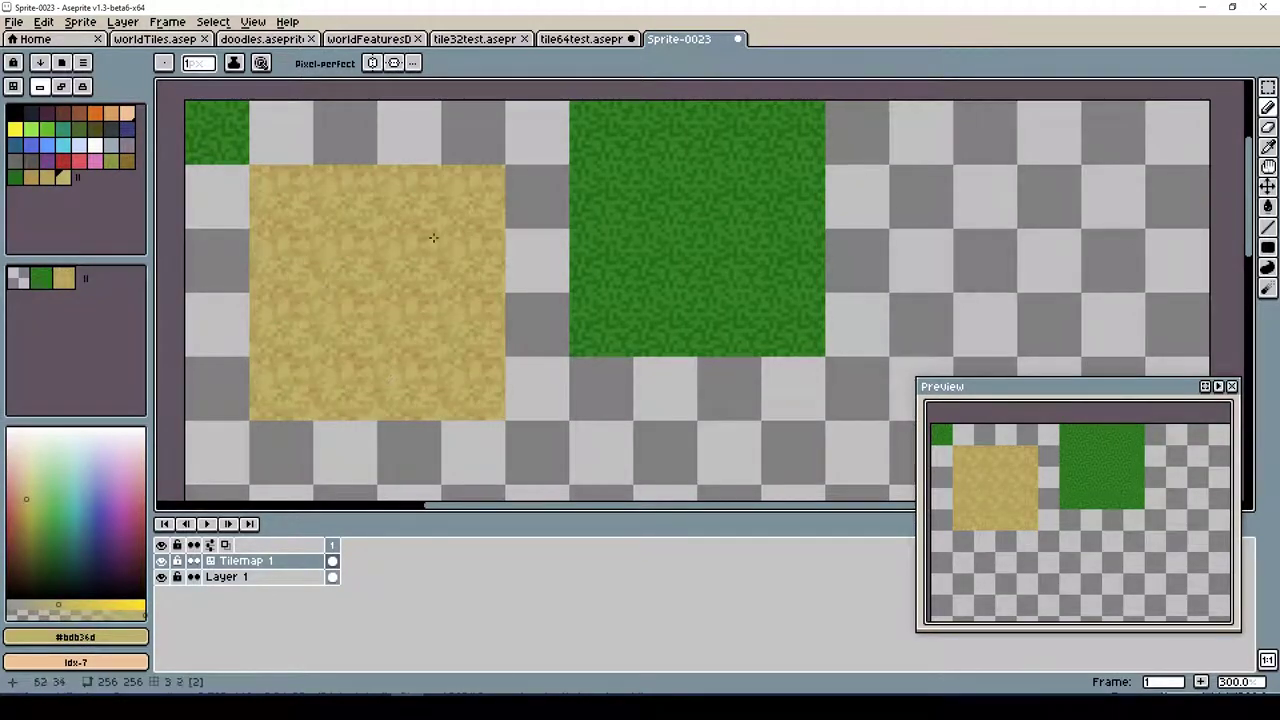
pyautogui.keyDown('alt'); pyautogui.click(408, 284); pyautogui.keyUp('alt')
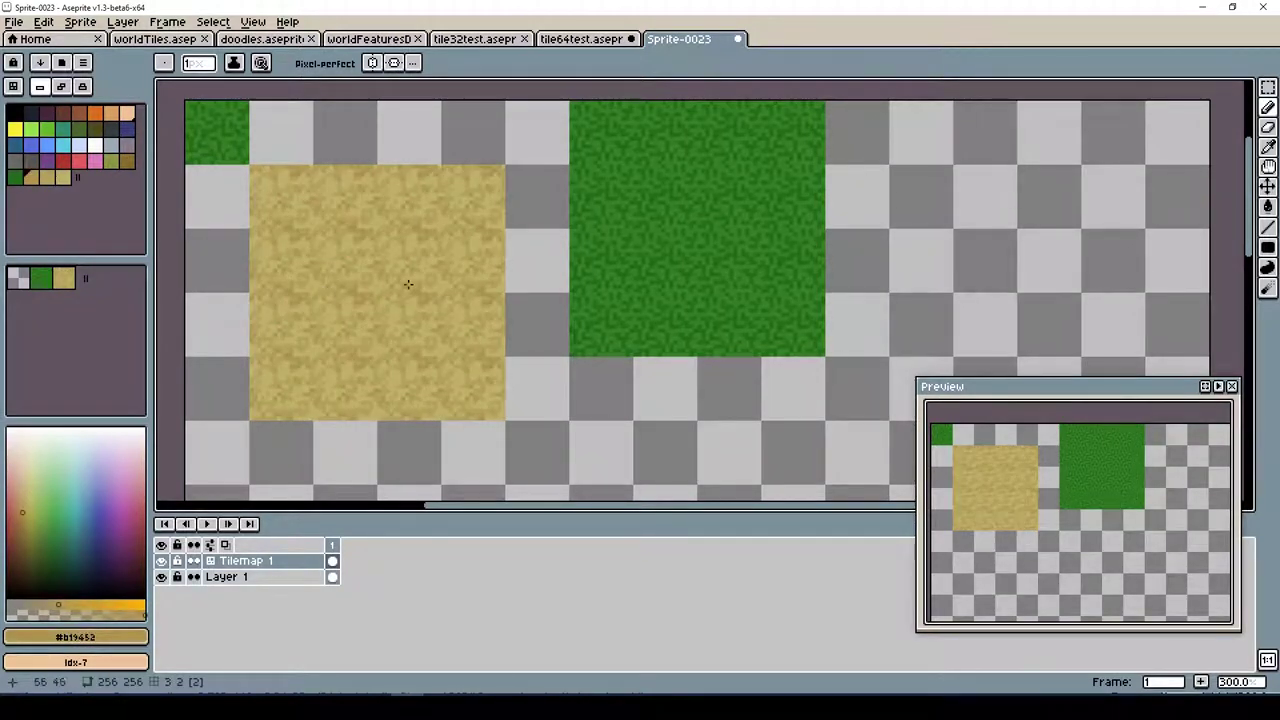
pyautogui.keyDown('alt'); pyautogui.click(401, 388); pyautogui.keyUp('alt')
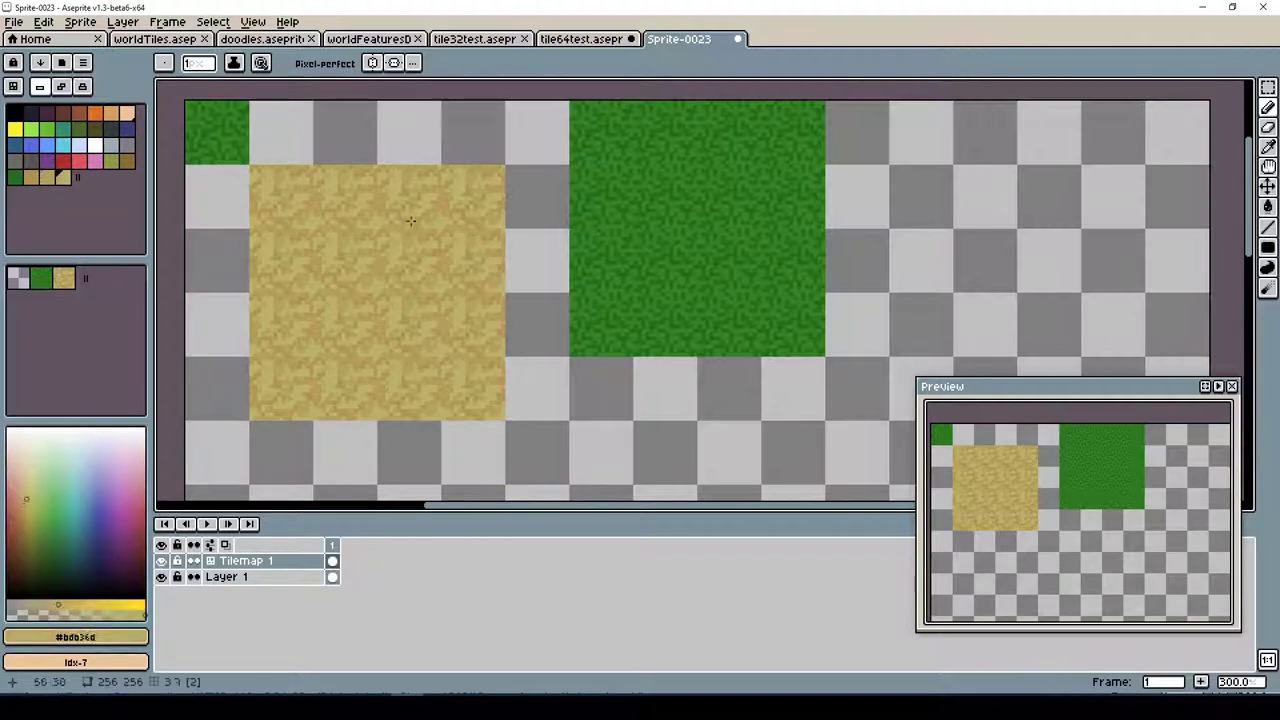
pyautogui.keyDown('alt'); pyautogui.click(378, 392); pyautogui.keyUp('alt')
pyautogui.hotkey('ctrl', 'z')
pyautogui.hotkey('ctrl', 'z')
pyautogui.hotkey('ctrl', 'z')
pyautogui.hotkey('ctrl', 'z')
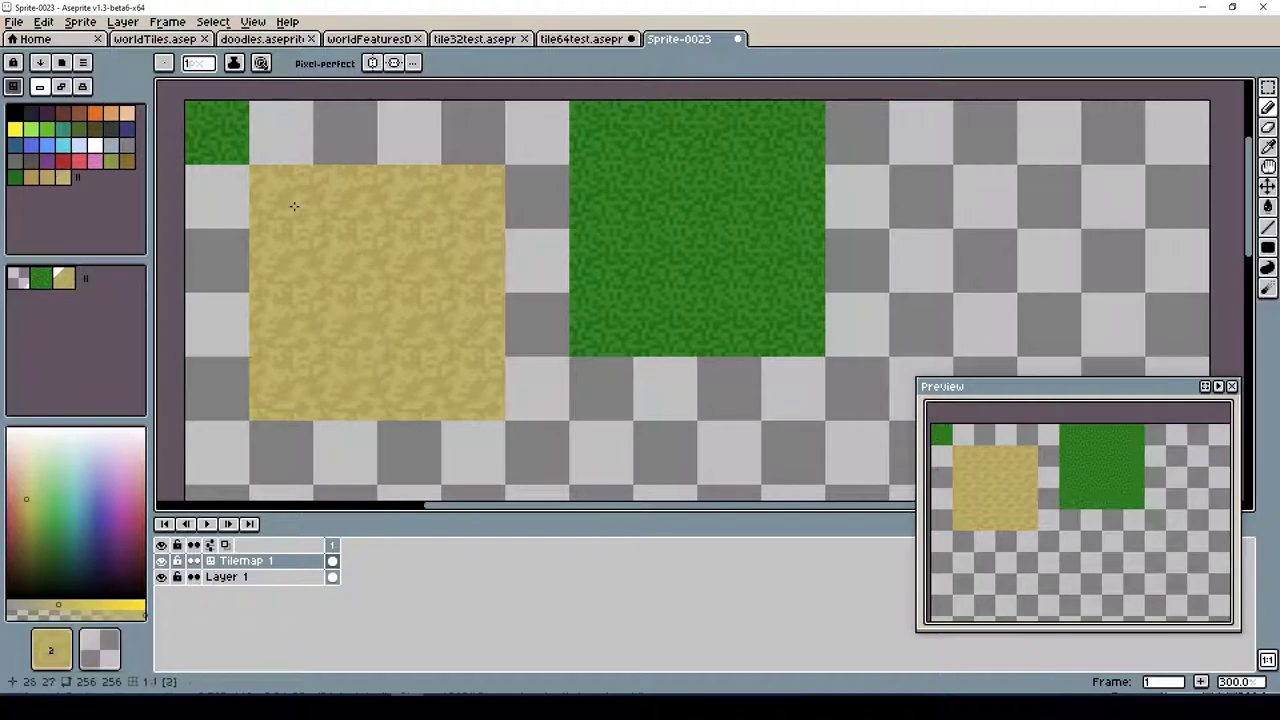
# Clear both 4 by 4 test blocks and keep a single grass and a single sand tile side by side in the top row
pyautogui.hotkey('ctrl', 'y')
pyautogui.hotkey('ctrl', 'y')
pyautogui.hotkey('ctrl', 'y')
pyautogui.hotkey('ctrl', 'y')
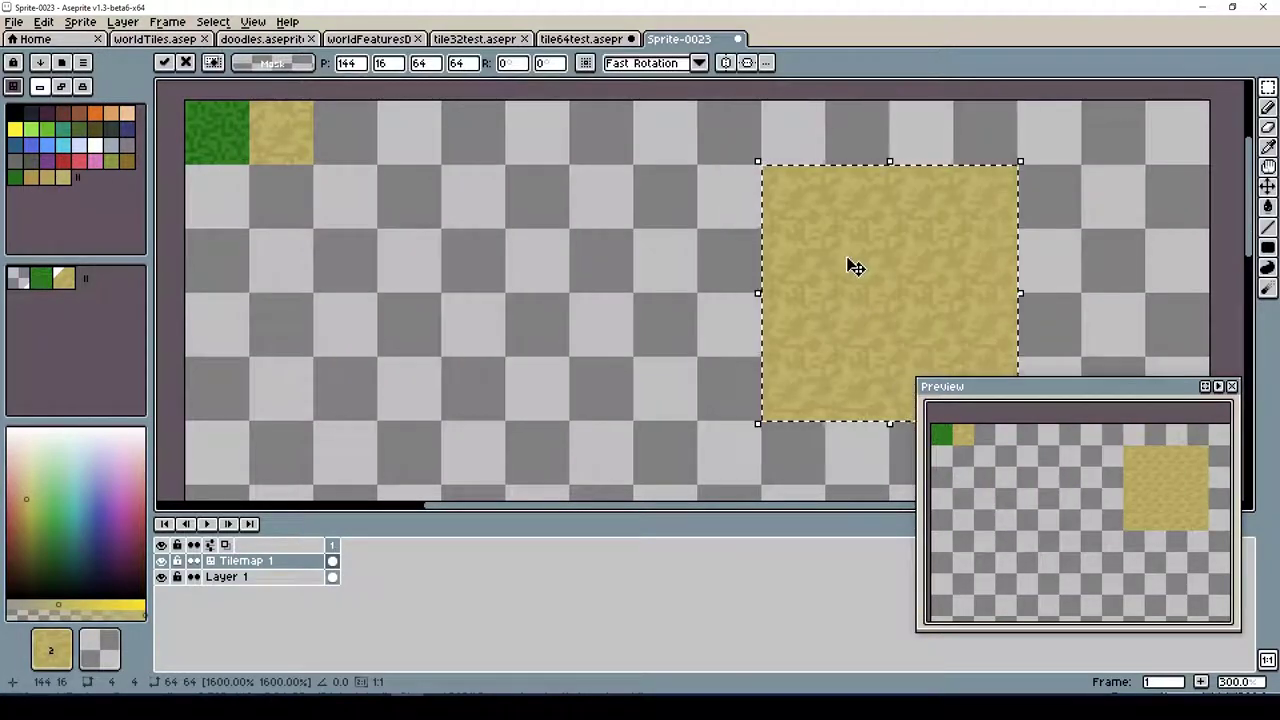
pyautogui.hotkey('ctrl', 'z')
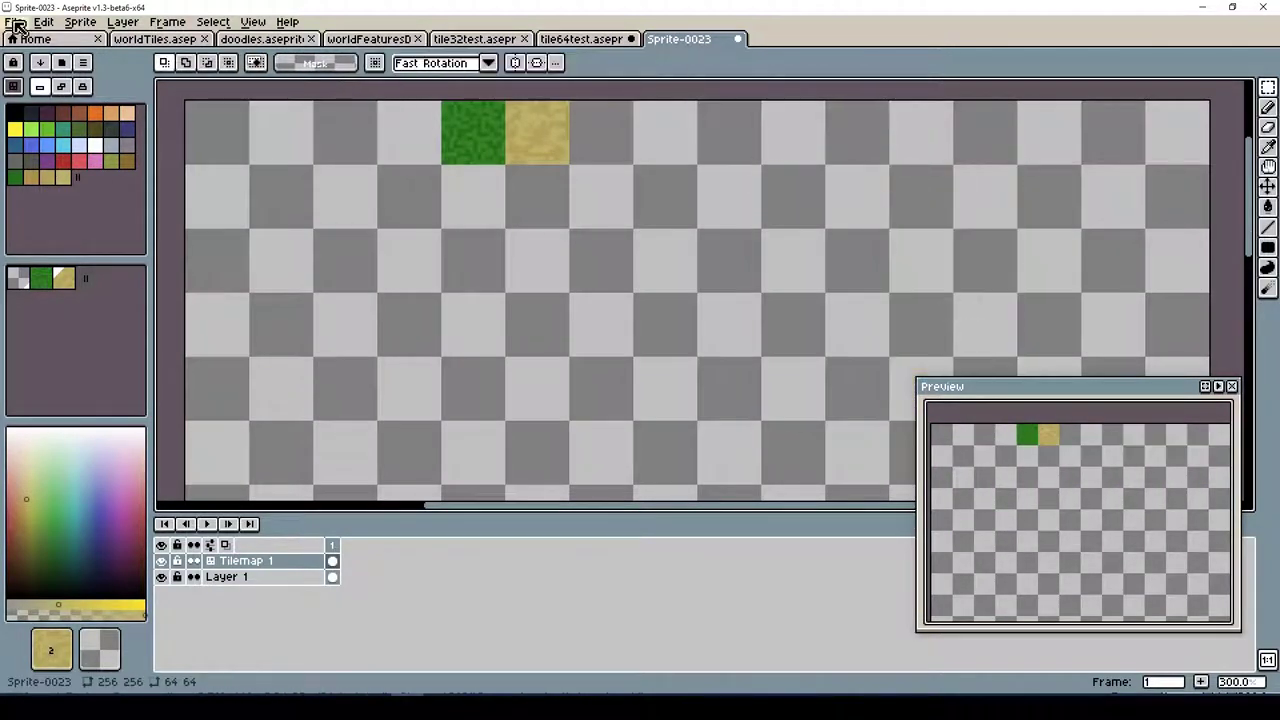
# Save the sprite as town.aseprite within the Dragondown project's art folder
pyautogui.hotkey('ctrl', 's')
pyautogui.click(128, 78)
pyautogui.click(128, 78)
pyautogui.click(128, 78)
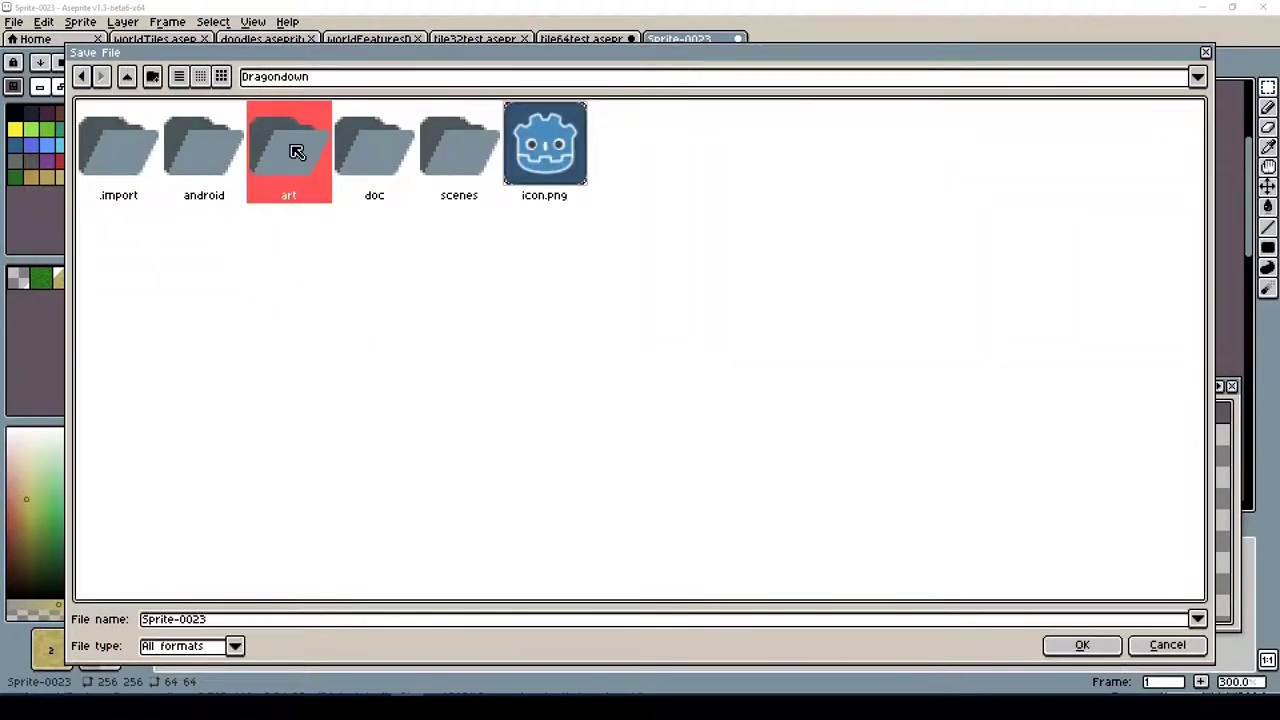
pyautogui.doubleClick(292, 170)
pyautogui.click(152, 77)
pyautogui.write('town')
pyautogui.press('Return')
pyautogui.press('Escape')
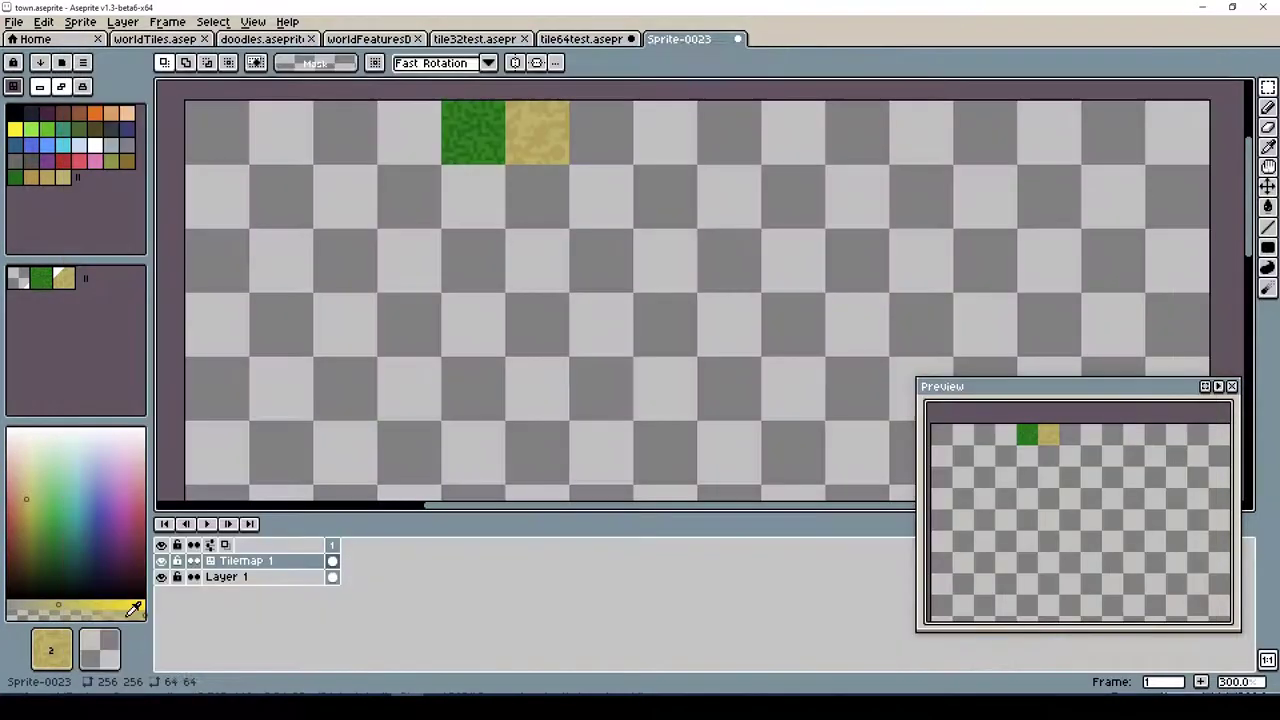
# Block out a branching pink layout shape on Layer 1 below the grass and sand tiles
pyautogui.hotkey('alt', 'Down')
pyautogui.click(512, 298)
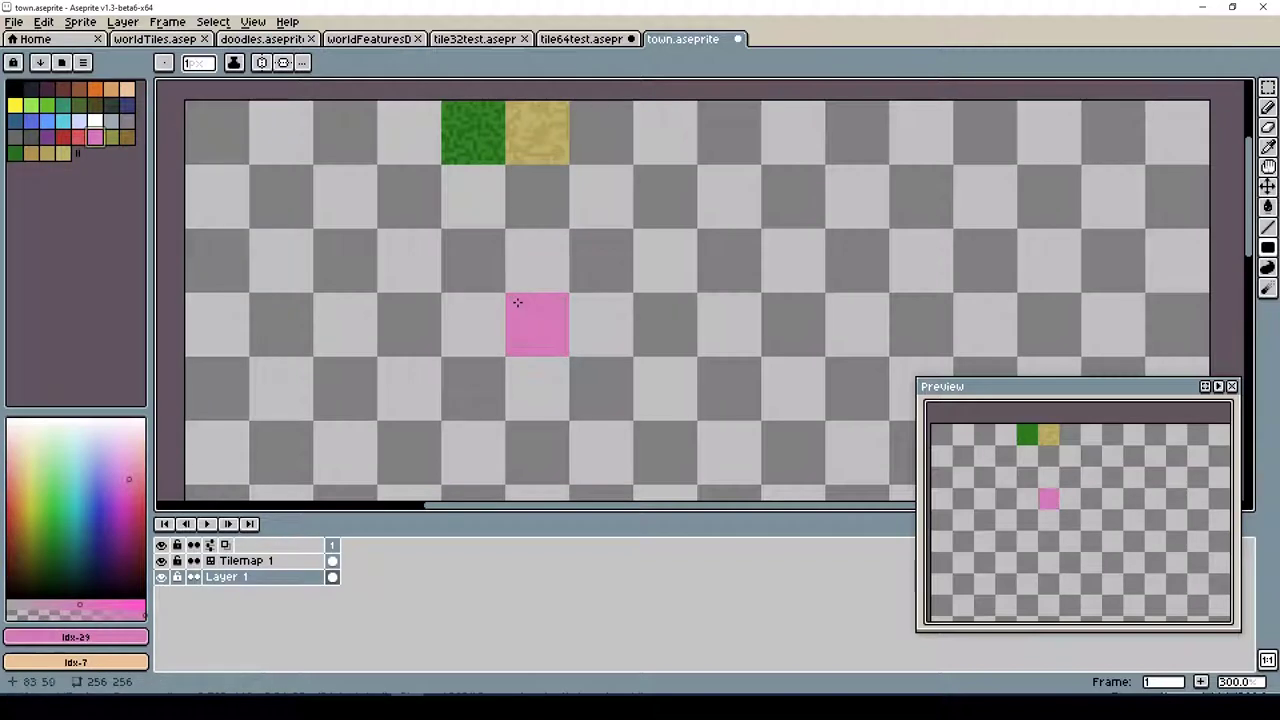
pyautogui.moveTo(609, 279)
pyautogui.mouseDown()
pyautogui.moveTo(531, 269)
pyautogui.moveTo(478, 316)
pyautogui.moveTo(543, 271)
pyautogui.mouseUp()
pyautogui.moveTo(480, 316); pyautogui.dragTo(505, 430)
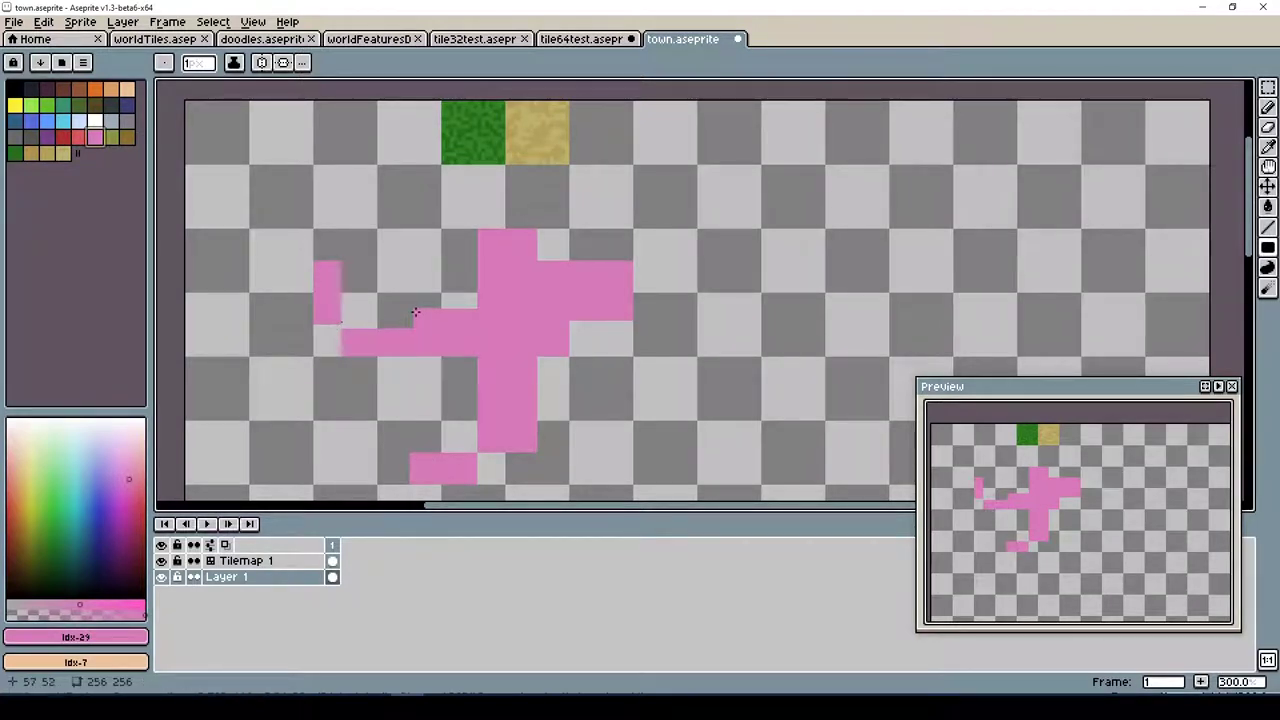
# Make the pink layout shape semi-transparent and thicken its left arm with #d77bba
pyautogui.click(1267, 107)
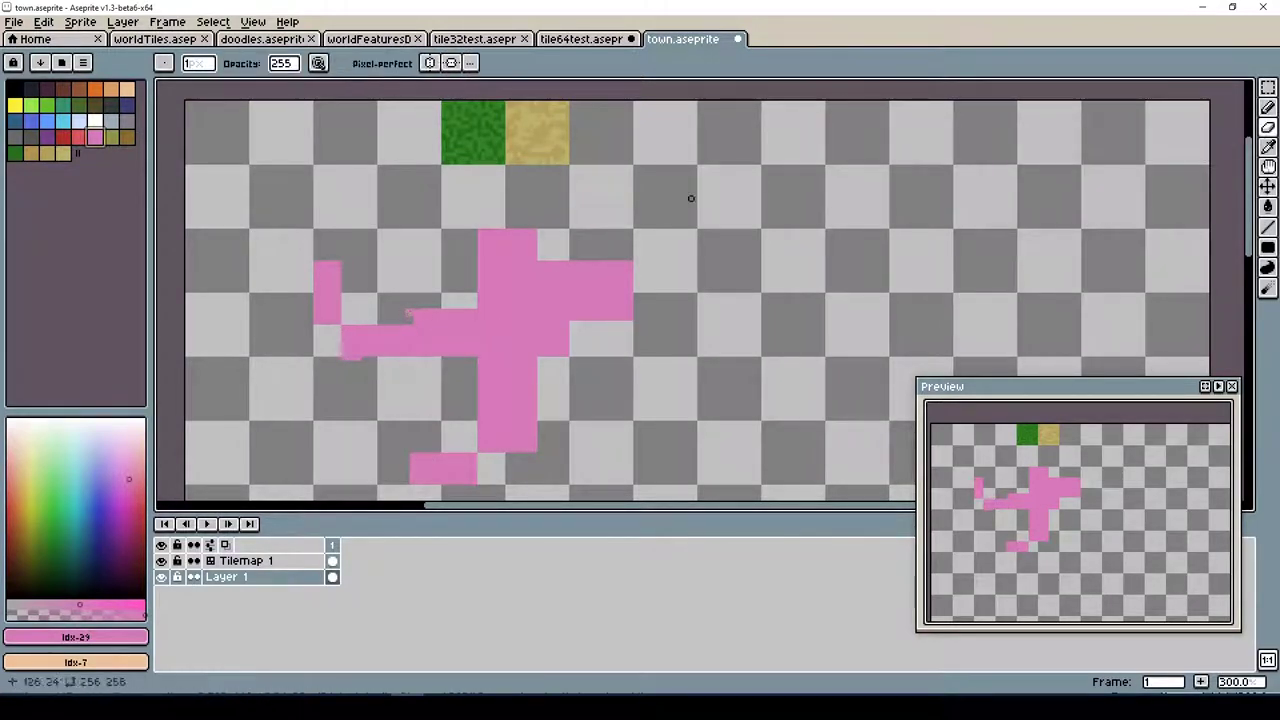
pyautogui.press('i')
pyautogui.click(440, 327)
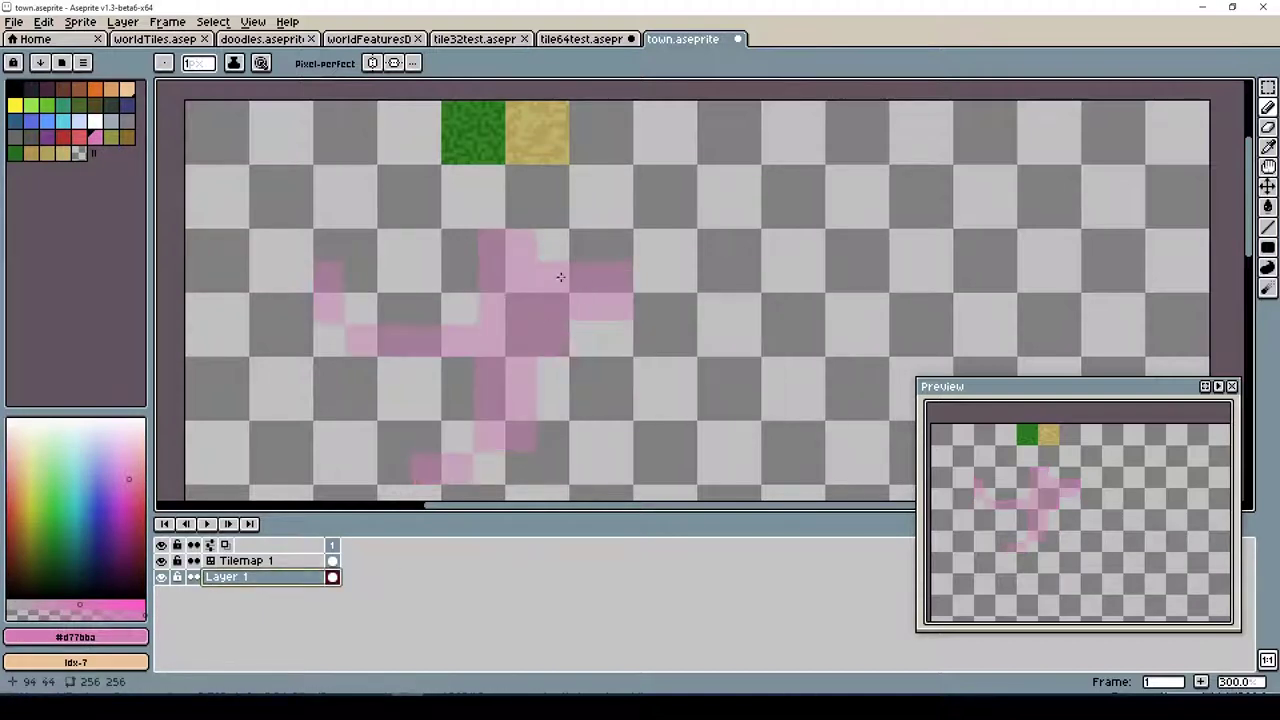
pyautogui.moveTo(382, 370); pyautogui.dragTo(350, 372)
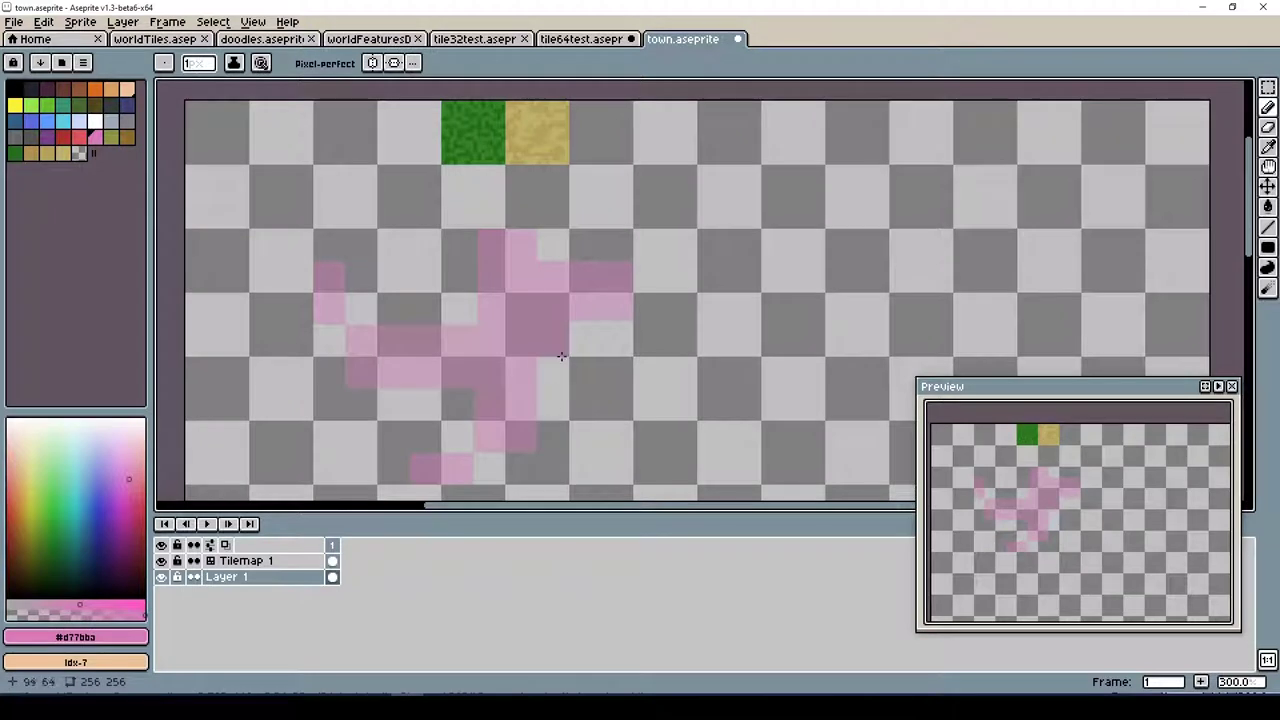
# Move the lower leg and foot of the pink shape one tile to the right
pyautogui.press('m')
pyautogui.moveTo(392, 488); pyautogui.dragTo(591, 391)
pyautogui.moveTo(516, 429); pyautogui.dragTo(580, 429)
pyautogui.hotkey('ctrl', 'd')
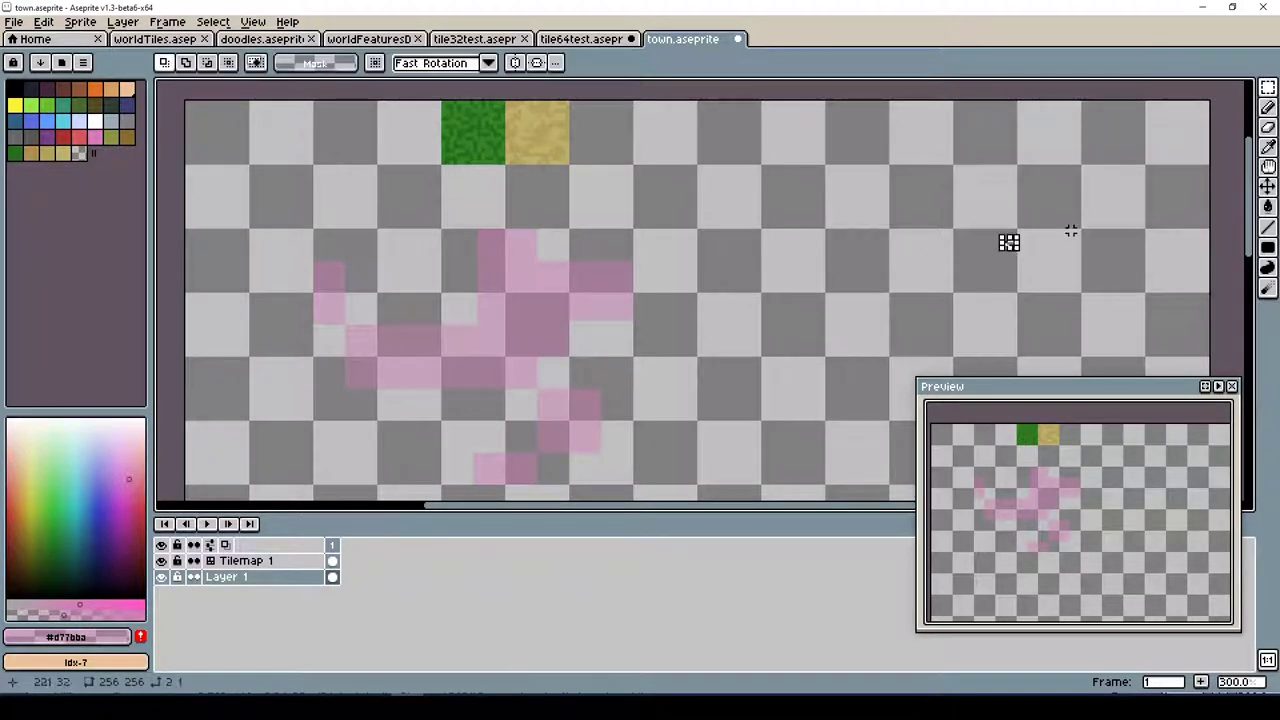
# Recolour the shape solid pink #d77bba and fill the gap between its body and the lower leg
pyautogui.press('b')
pyautogui.hotkey('shift', 'p')
pyautogui.click(760, 314)
pyautogui.press('m')
pyautogui.moveTo(634, 366)
pyautogui.mouseDown()
pyautogui.moveTo(594, 440)
pyautogui.moveTo(600, 340)
pyautogui.mouseUp()
pyautogui.hotkey('ctrl', 'd')
pyautogui.press('b')
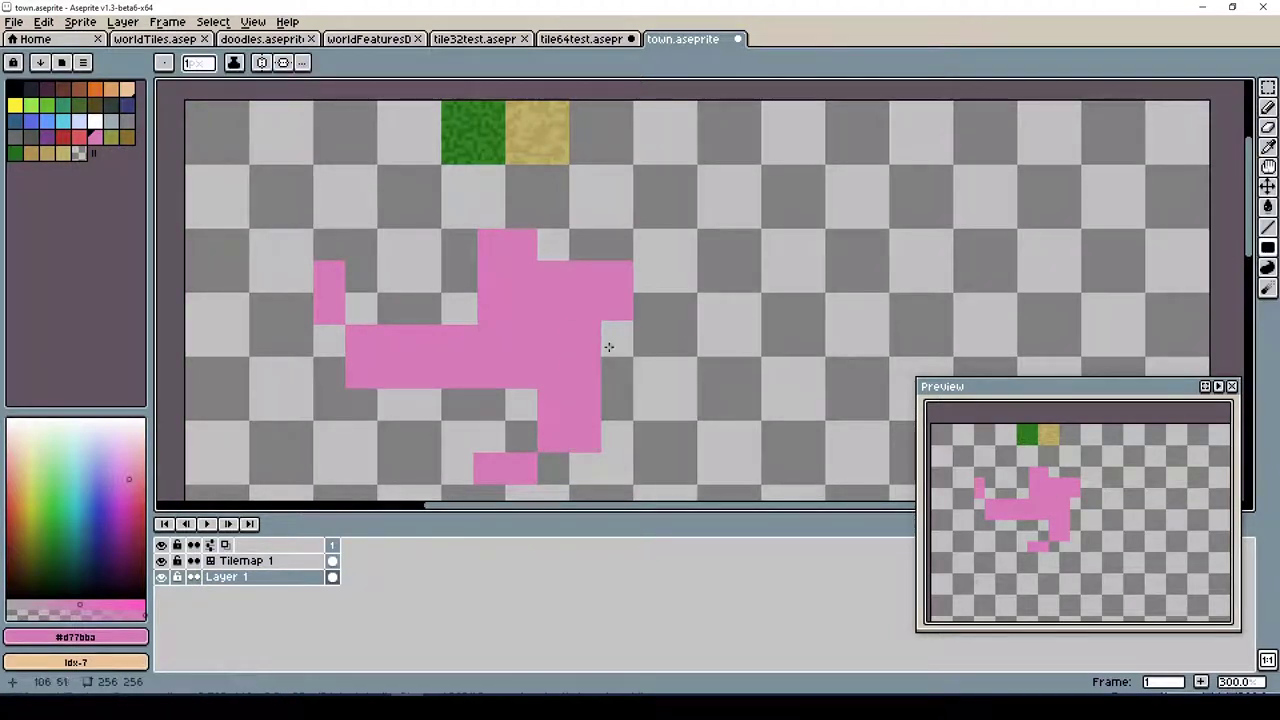
# Move the left arm of the pink shape one tile to the right, shortening the arm
pyautogui.click(1268, 88)
pyautogui.moveTo(371, 286); pyautogui.dragTo(441, 446)
pyautogui.moveTo(400, 400); pyautogui.dragTo(442, 388)
pyautogui.hotkey('ctrl', 'd')
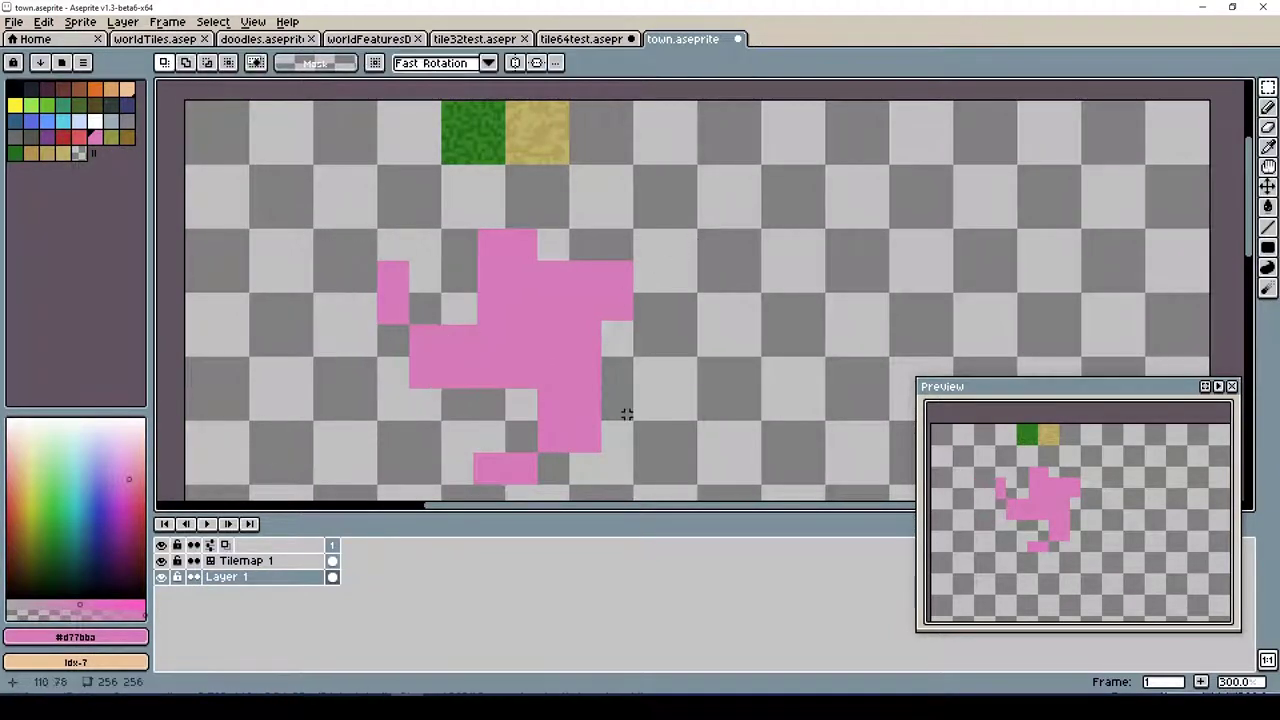
# On Tilemap 1, place a 3 by 3 block of grass tiles with a sand tile in its centre, right of the pink shape
pyautogui.moveTo(1120, 390); pyautogui.dragTo(1088, 437)
pyautogui.press('b')
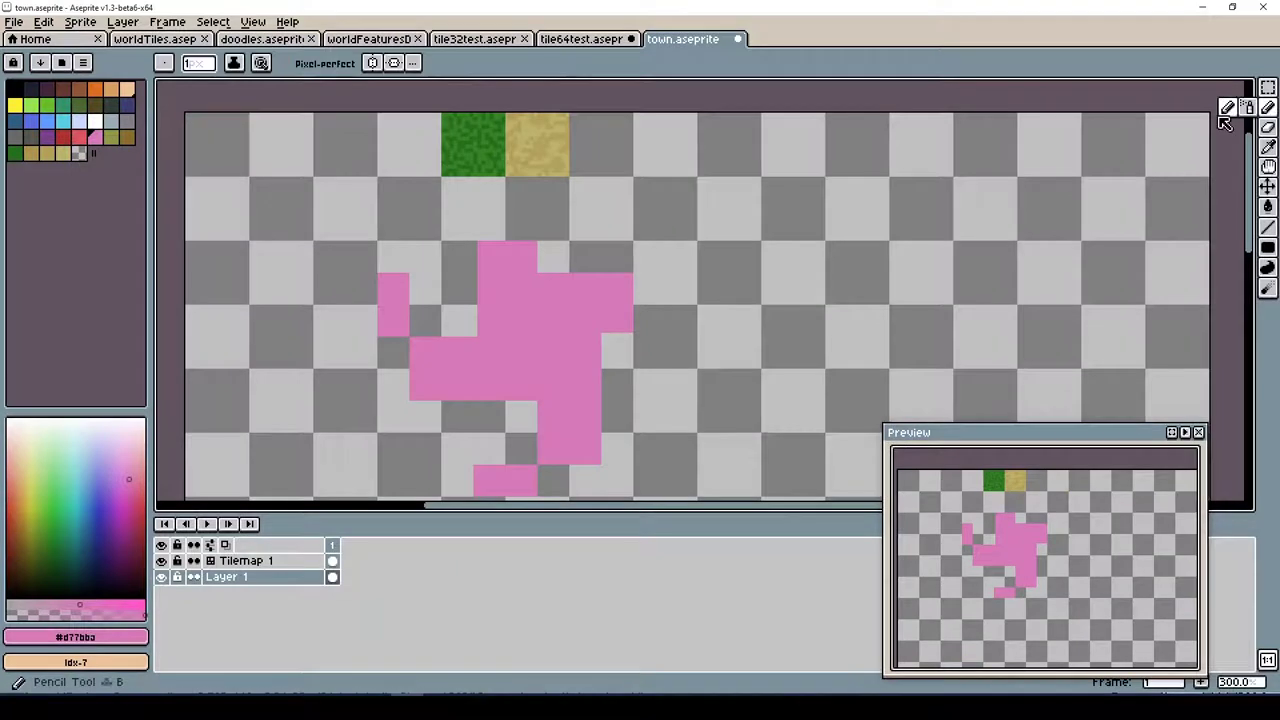
pyautogui.press('Up')
pyautogui.keyDown('alt'); pyautogui.click(473, 143); pyautogui.keyUp('alt')
pyautogui.moveTo(794, 210)
pyautogui.mouseDown()
pyautogui.moveTo(880, 210)
pyautogui.moveTo(793, 272)
pyautogui.mouseUp()
pyautogui.click(63, 278)
pyautogui.click(857, 272)
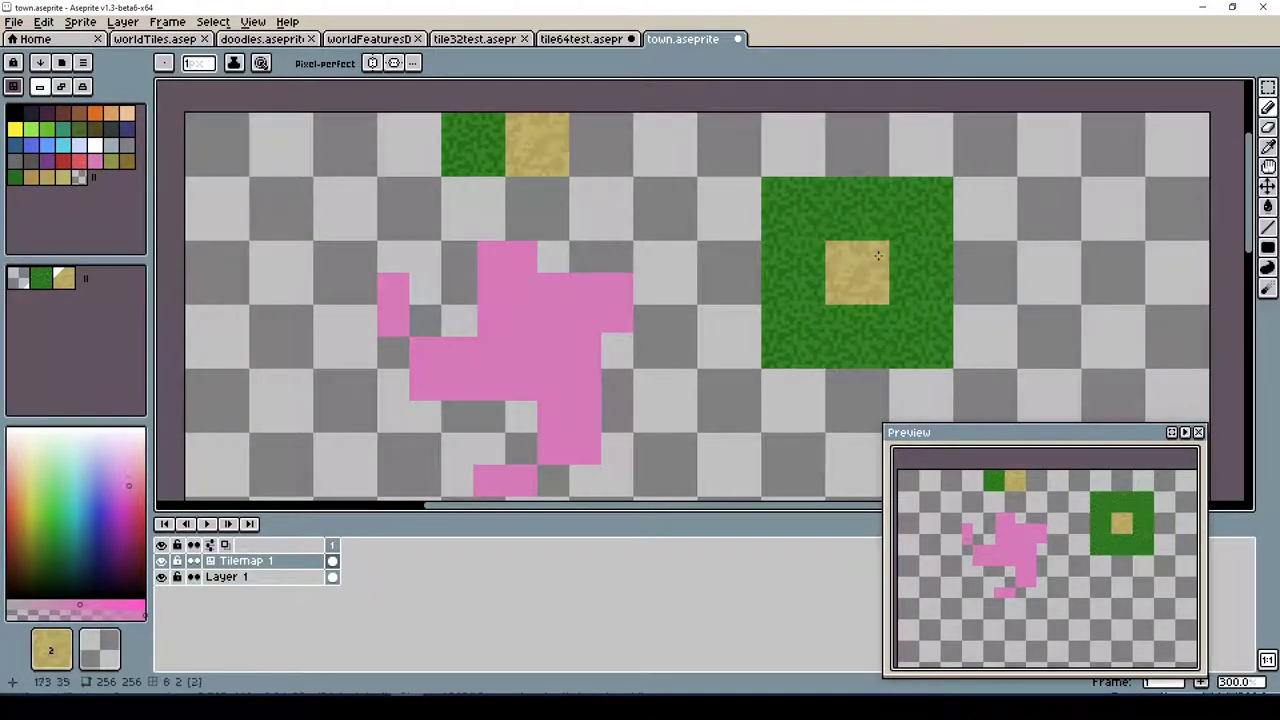
# Erase the four corner tiles of the 3 by 3 block to leave a cross of grass around the sand
pyautogui.press('e')
pyautogui.click(793, 210)
pyautogui.click(920, 210)
pyautogui.click(793, 336)
pyautogui.click(920, 336)
# Select the 3 by 3 tile area of the grass cross around the sand tile and hide the selection edges
pyautogui.scroll(2, 821, 267)
pyautogui.press('b')
pyautogui.press('w')
pyautogui.click(830, 333)
pyautogui.keyDown('shift'); pyautogui.click(863, 363); pyautogui.keyUp('shift')
pyautogui.click(252, 21)
pyautogui.moveTo(395, 78)
pyautogui.click(469, 89)
# Paint ragged #b7a35f sand edges into the four grass tiles of the cross and mottle them with lighter #bdb36d
pyautogui.press('b')
pyautogui.moveTo(872, 350)
pyautogui.mouseDown()
pyautogui.moveTo(841, 336)
pyautogui.moveTo(908, 330)
pyautogui.moveTo(866, 333)
pyautogui.moveTo(972, 290)
pyautogui.moveTo(953, 226)
pyautogui.mouseUp()
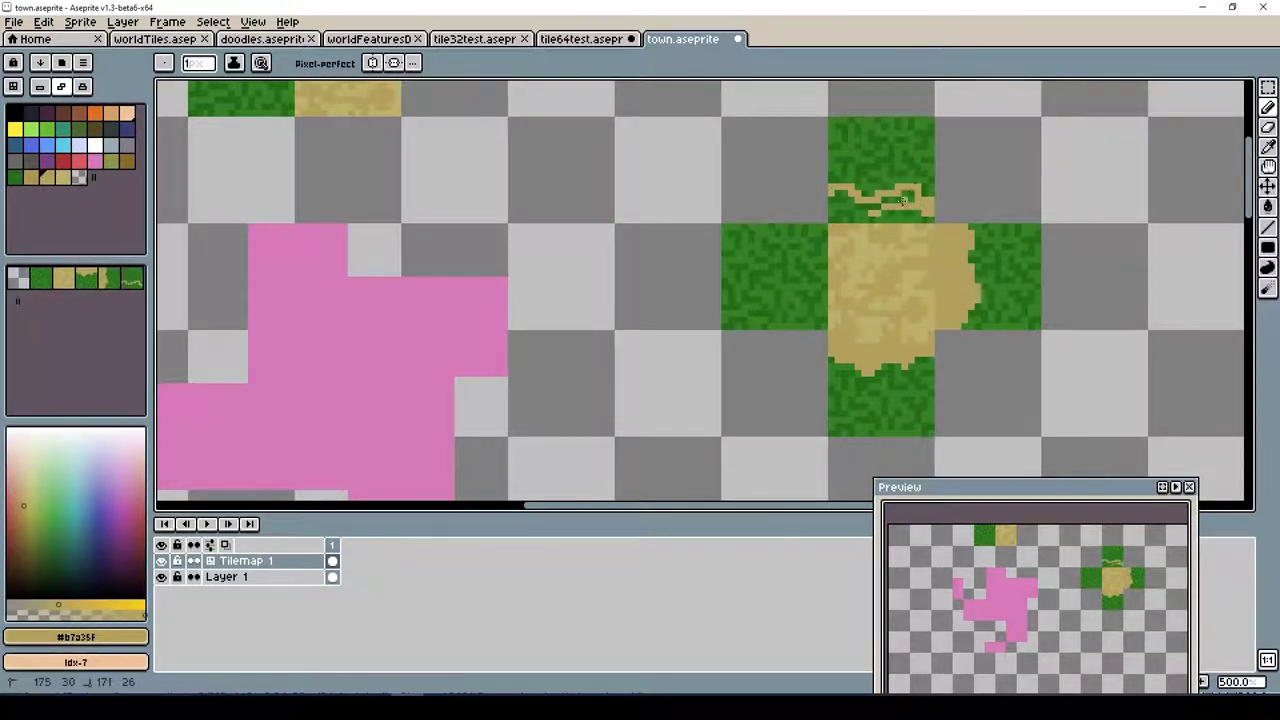
pyautogui.moveTo(790, 313); pyautogui.dragTo(826, 330)
pyautogui.keyDown('alt'); pyautogui.click(816, 251); pyautogui.keyUp('alt')
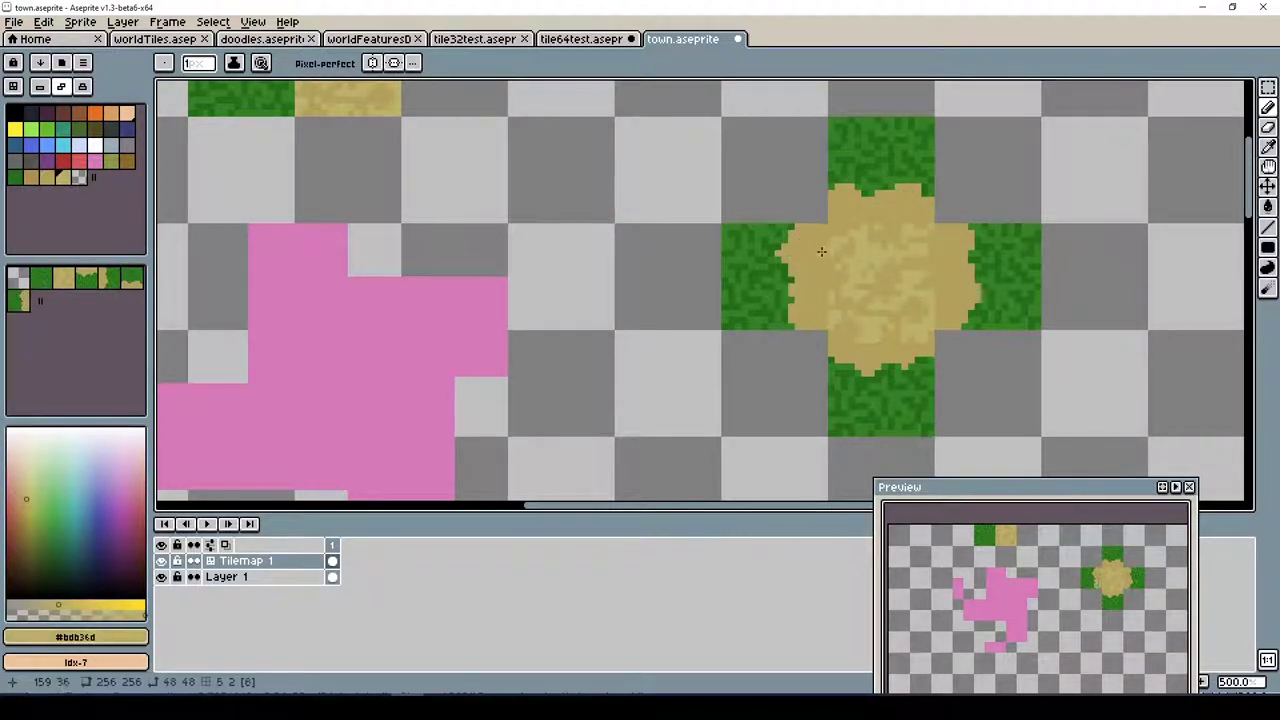
pyautogui.moveTo(947, 313); pyautogui.dragTo(955, 268)
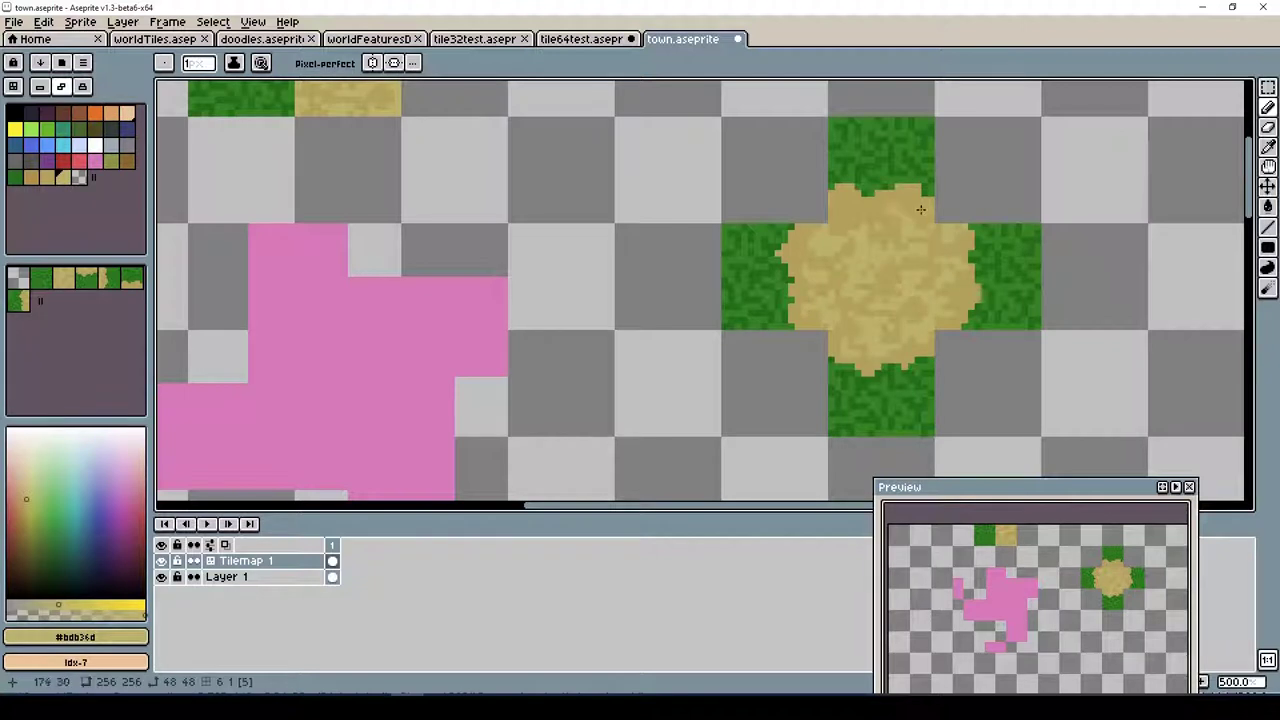
# Try outlining the ragged sand edge of the cross in brown
pyautogui.click(16, 538)
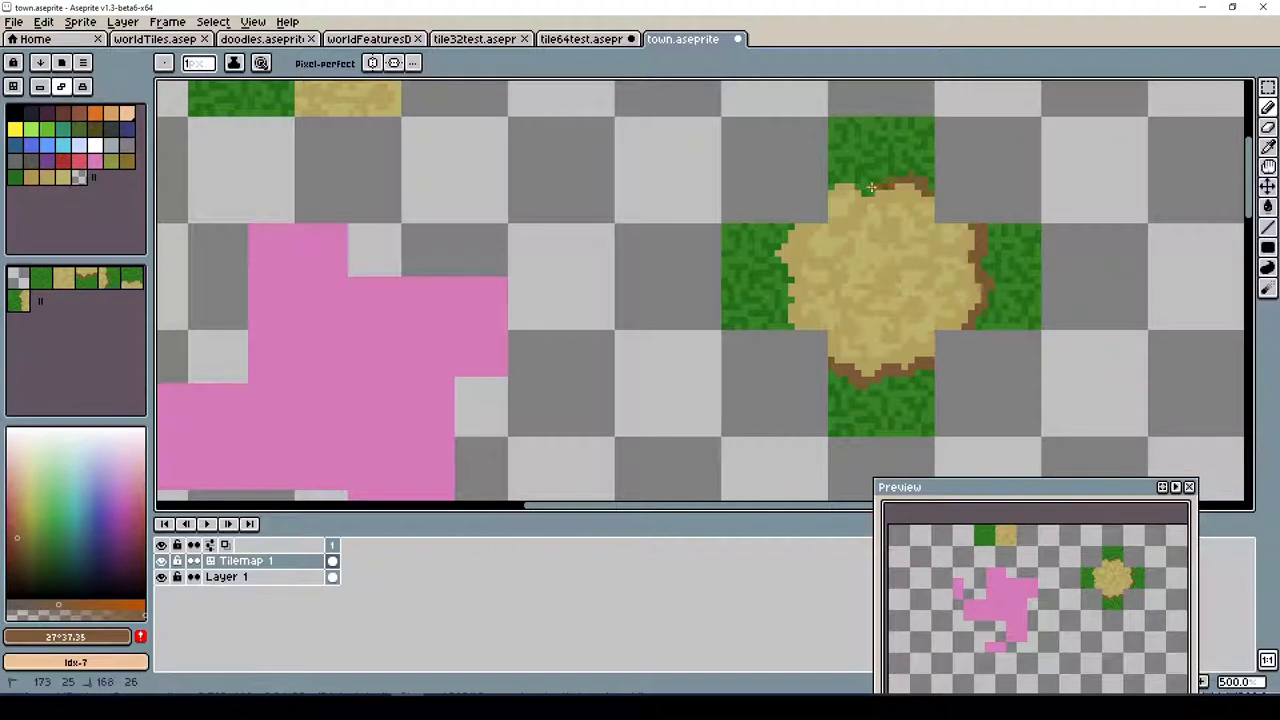
pyautogui.press('v')
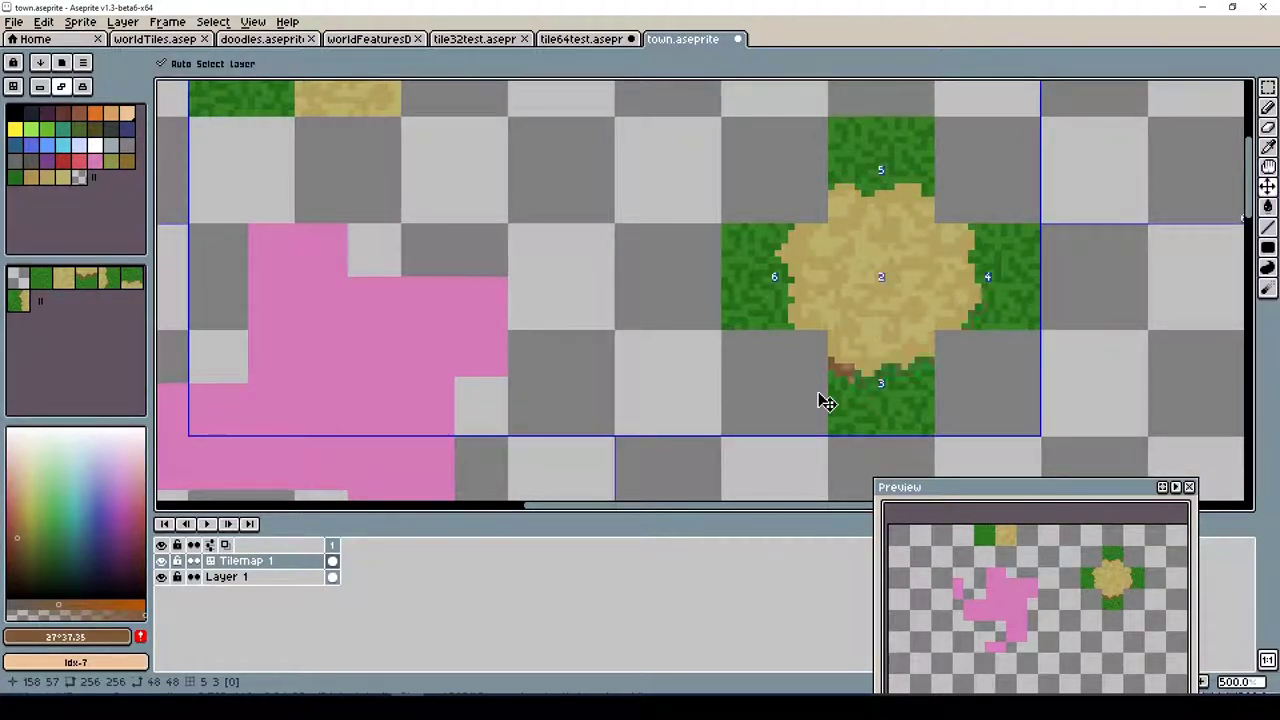
pyautogui.click(1266, 108)
# Draw jagged grass blades with a dark green outline along the sand edge in all four grass tiles of the cross
pyautogui.keyDown('alt'); pyautogui.click(898, 166); pyautogui.keyUp('alt')
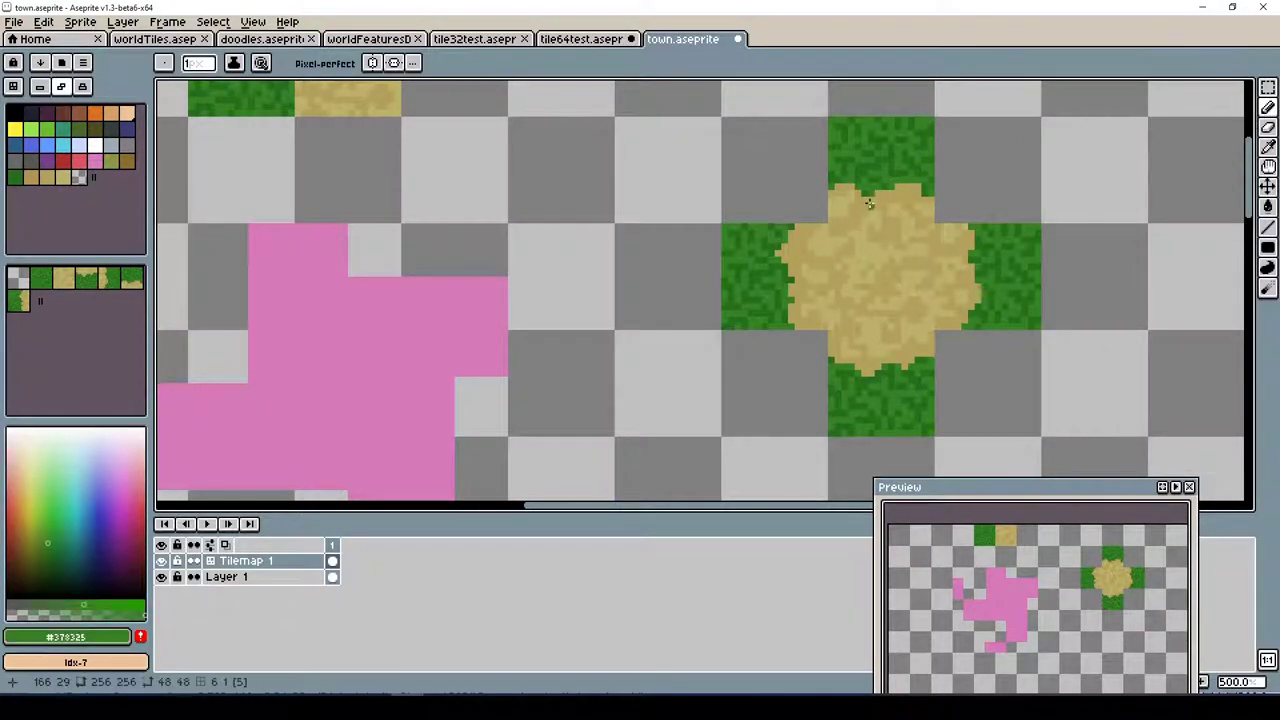
pyautogui.keyDown('alt'); pyautogui.click(877, 212); pyautogui.keyUp('alt')
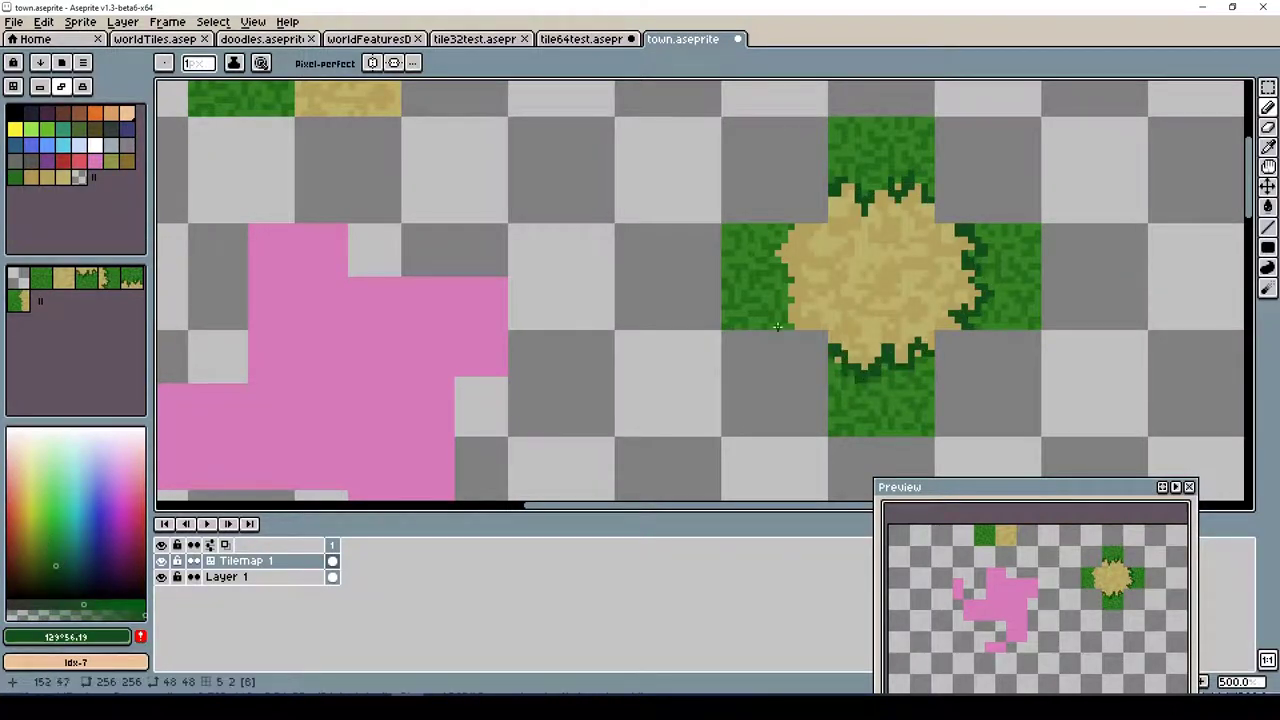
pyautogui.moveTo(646, 507); pyautogui.dragTo(784, 507)
# Place a vertical column of three copies of the cross's right-hand edge tile to the right of the cross
pyautogui.press('Tab')
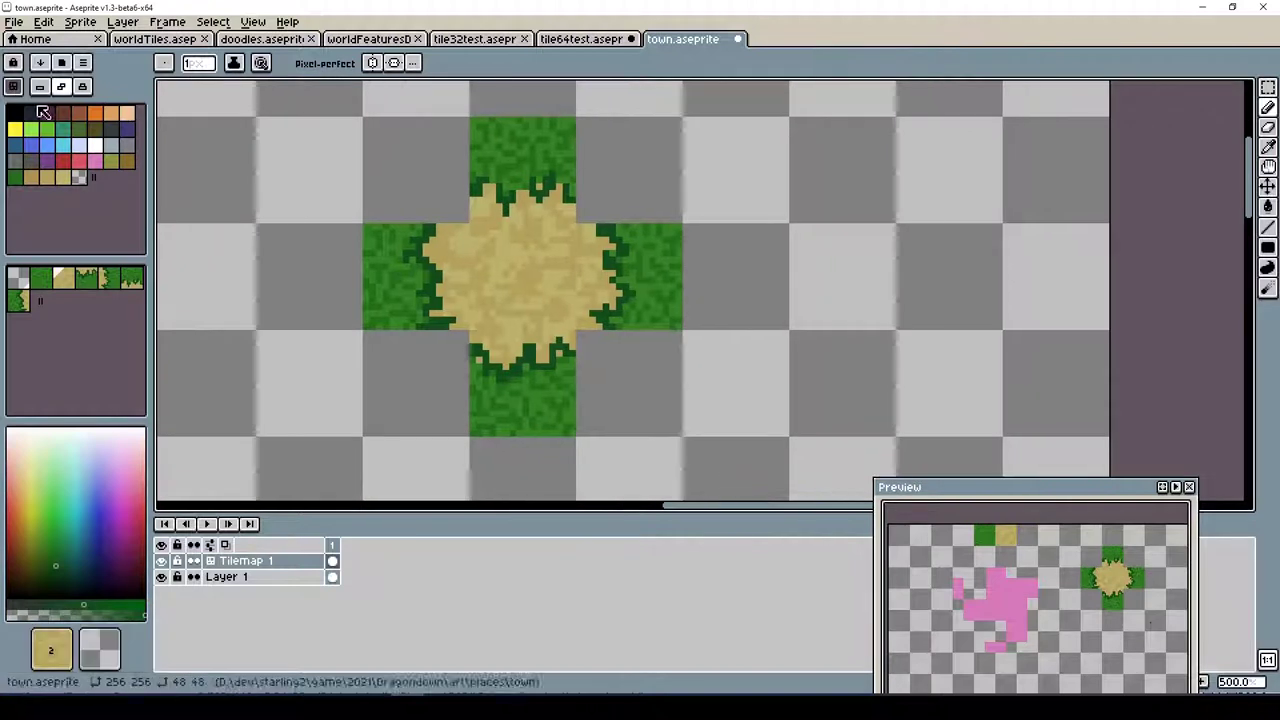
pyautogui.click(925, 380)
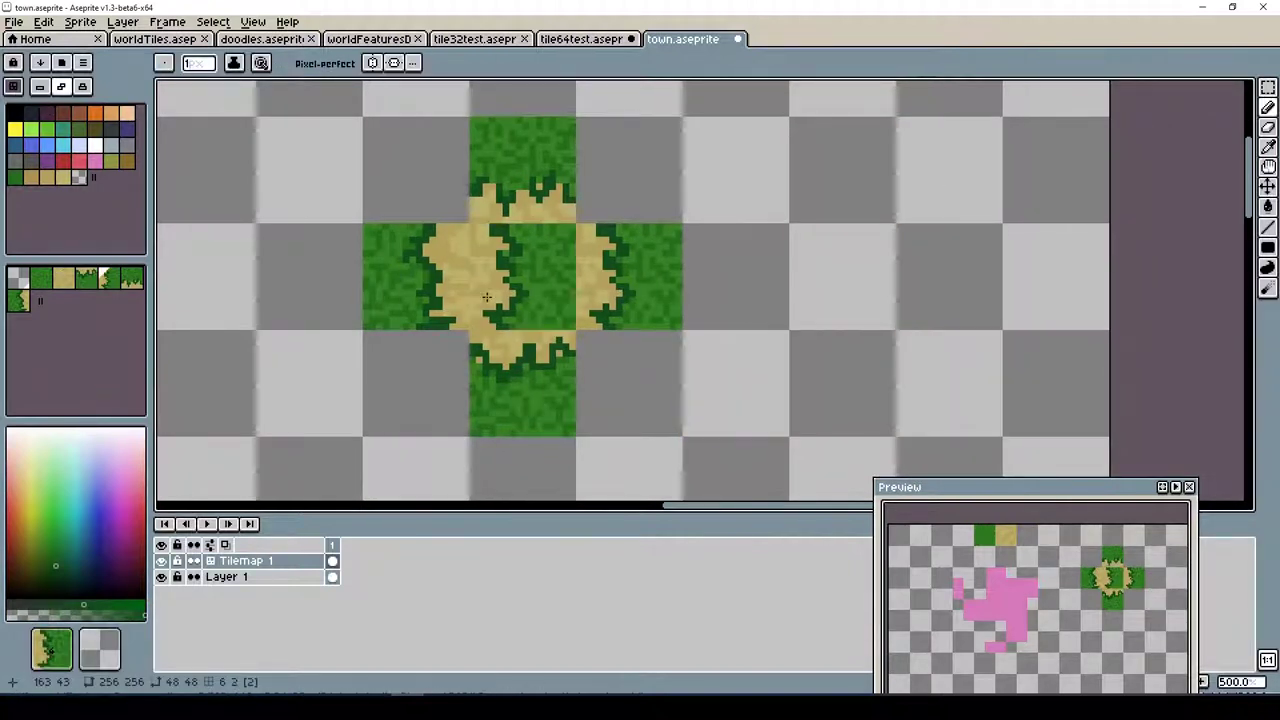
pyautogui.press('Tab')
pyautogui.press('Tab')
pyautogui.moveTo(686, 509); pyautogui.dragTo(803, 514)
pyautogui.press('Tab')
# Shade the sand edge of the right-hand edge tile with brown and touch up its grass blades in dark green
pyautogui.moveTo(1248, 150); pyautogui.dragTo(1248, 166)
pyautogui.scroll(-3, 92, 570)
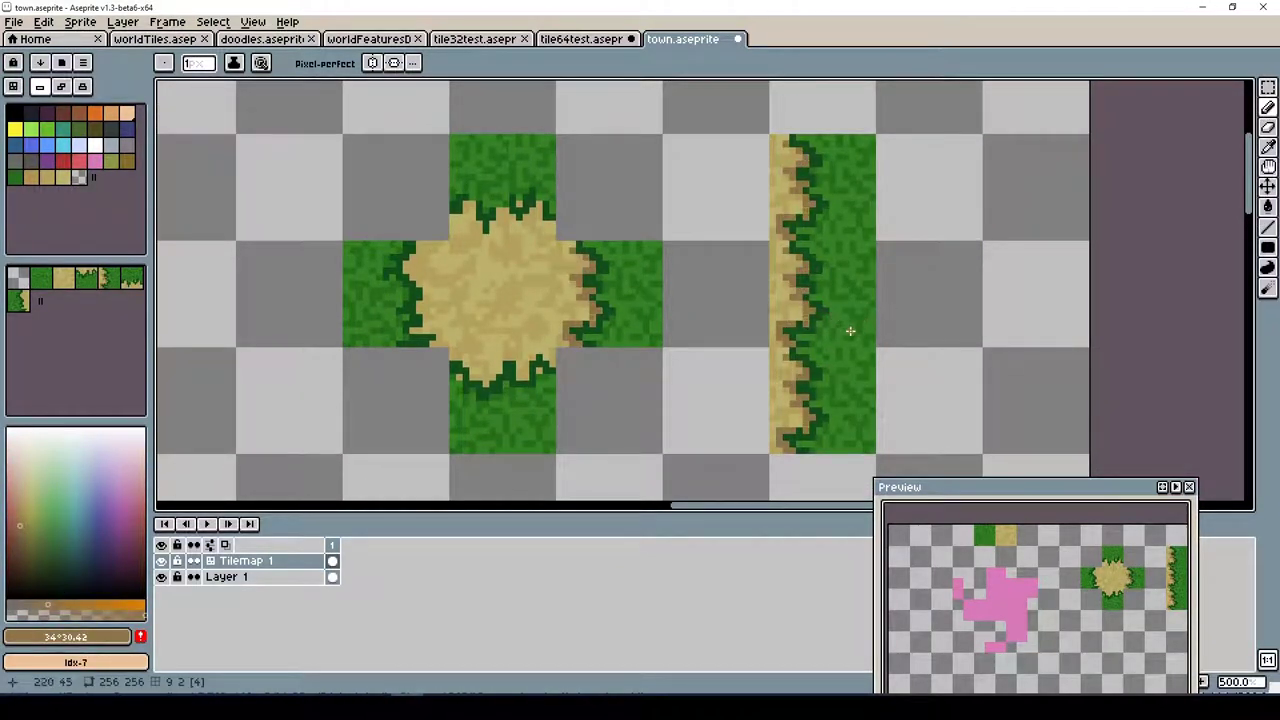
pyautogui.scroll(-1, 905, 338)
pyautogui.keyDown('alt'); pyautogui.click(840, 288); pyautogui.keyUp('alt')
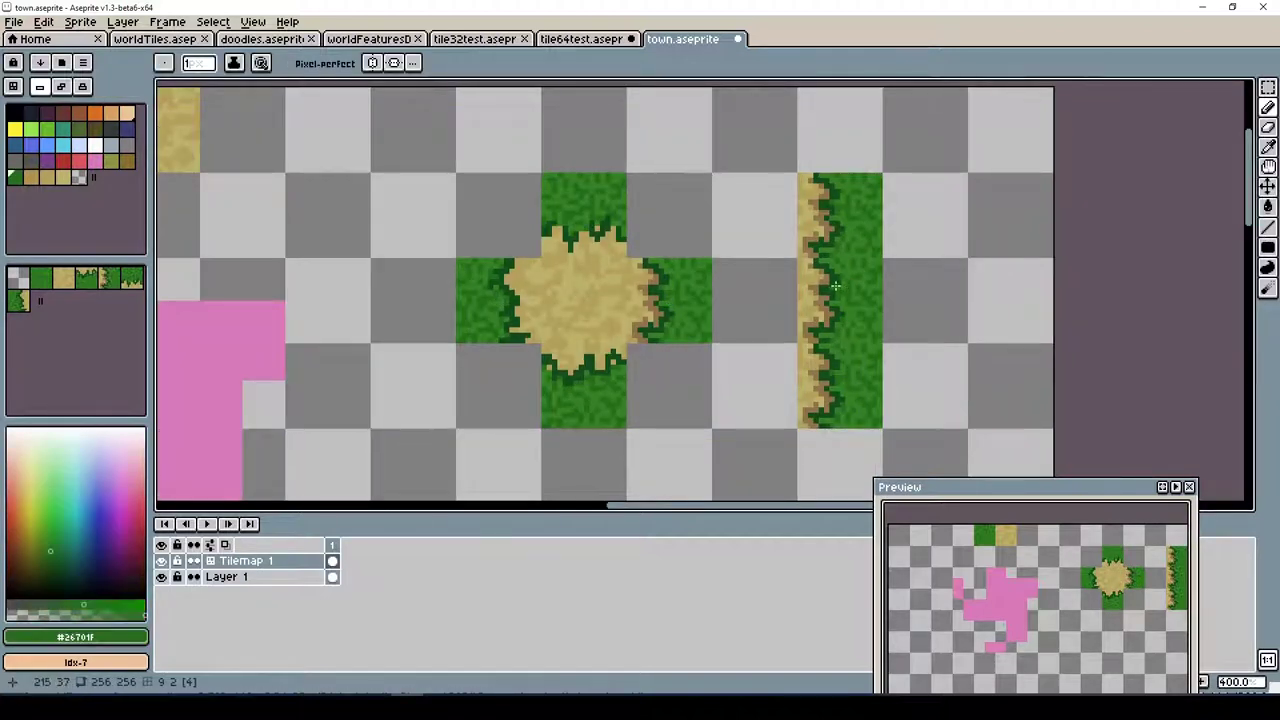
pyautogui.keyDown('alt'); pyautogui.click(842, 247); pyautogui.keyUp('alt')
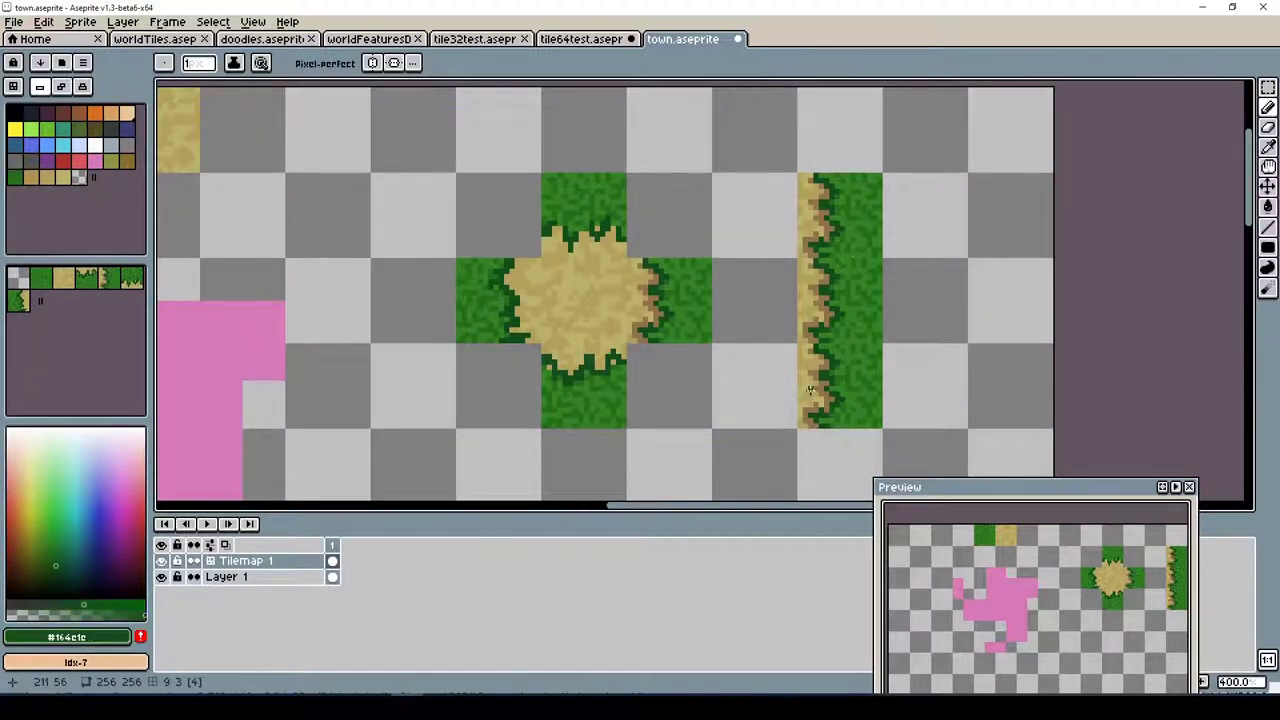
# Complete a vertical sand path by pairing the column with three left-hand edge tiles, and shade their sand edge brown #8f734d
pyautogui.moveTo(765, 200)
pyautogui.mouseDown()
pyautogui.moveTo(793, 216)
pyautogui.moveTo(878, 218)
pyautogui.mouseUp()
pyautogui.press('m')
pyautogui.press('b')
pyautogui.keyDown('alt'); pyautogui.click(870, 250); pyautogui.keyUp('alt')
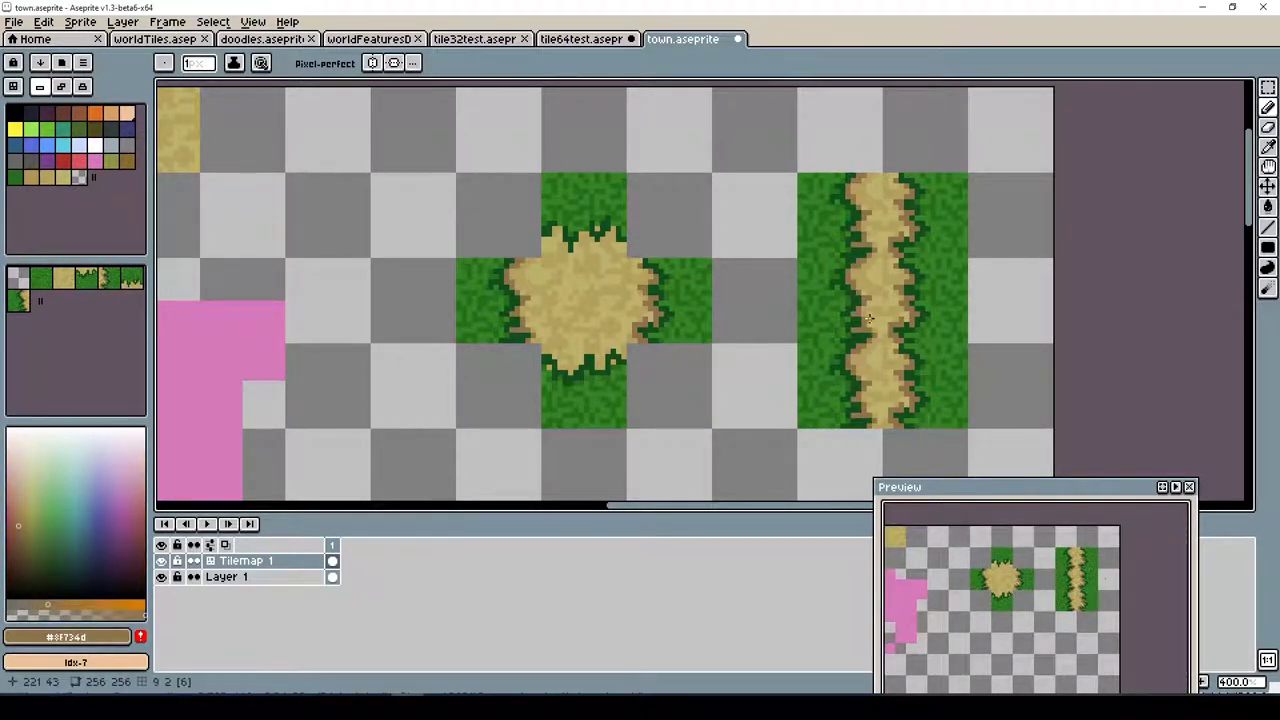
# Build a horizontal sand path below the cross from three upper-edge and three lower-edge tiles, and shade its edges brown
pyautogui.scroll(-1, 1041, 323)
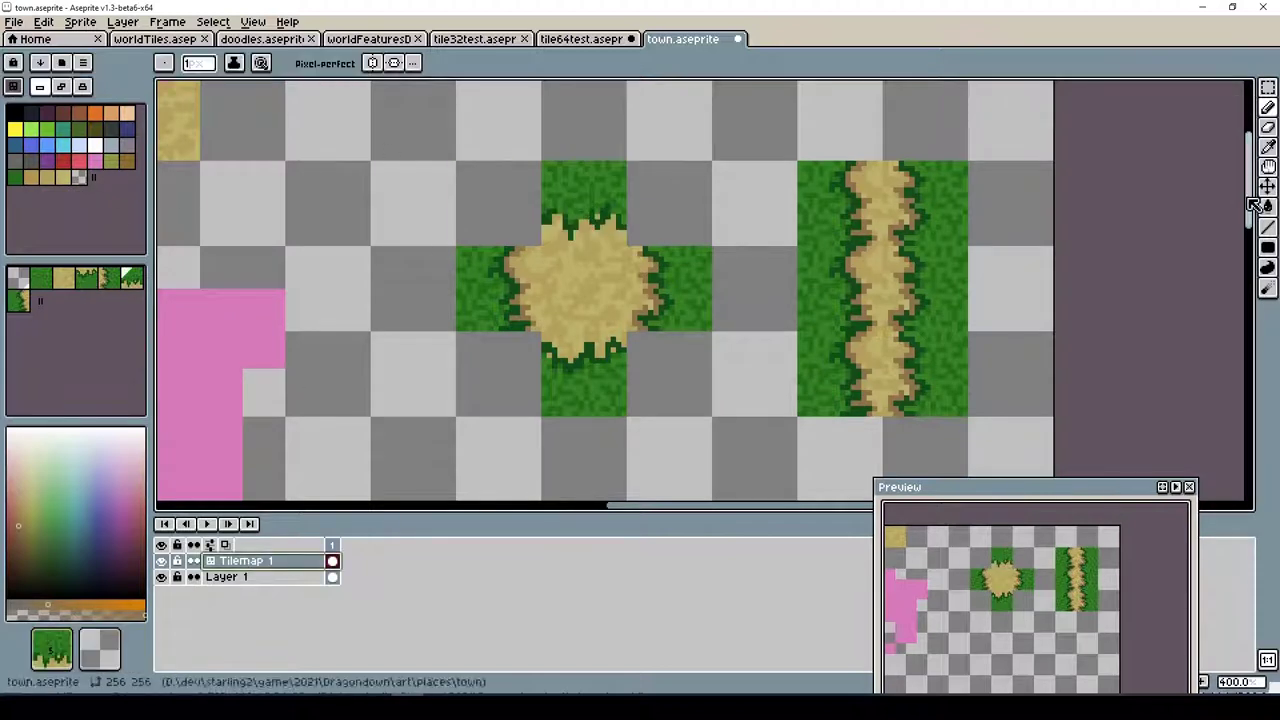
pyautogui.click(505, 392)
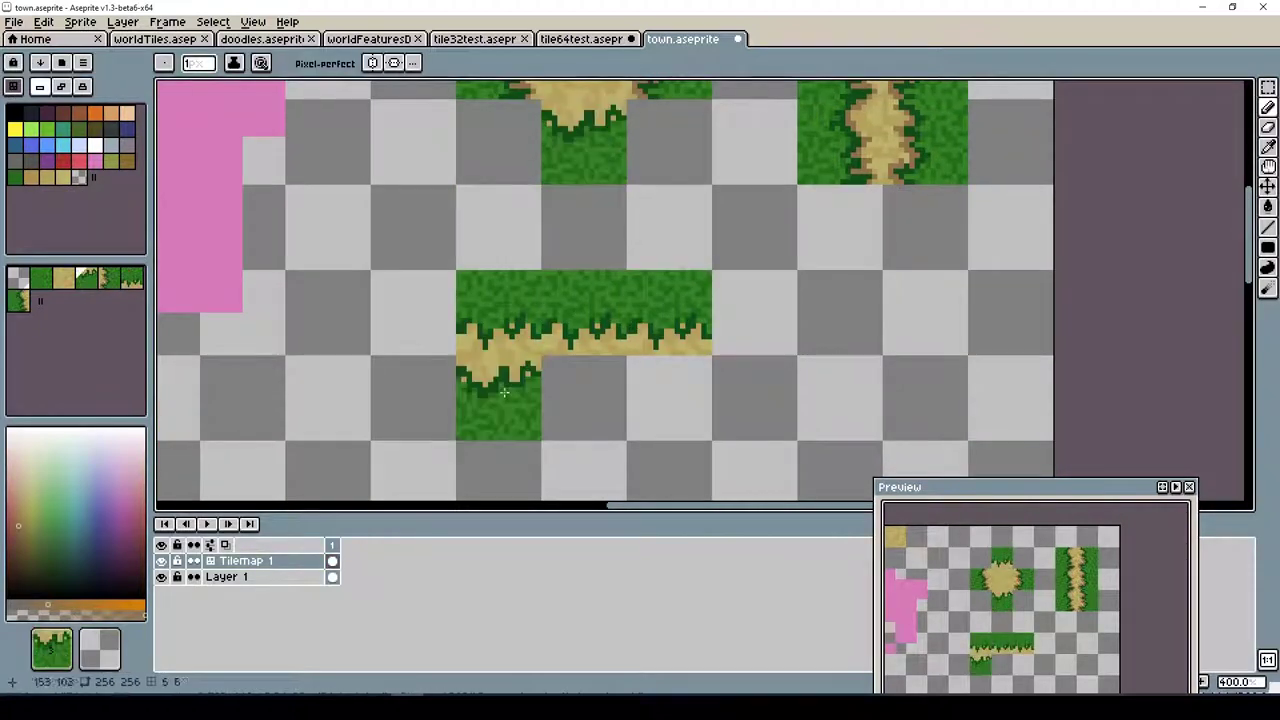
pyautogui.moveTo(505, 392); pyautogui.dragTo(670, 398)
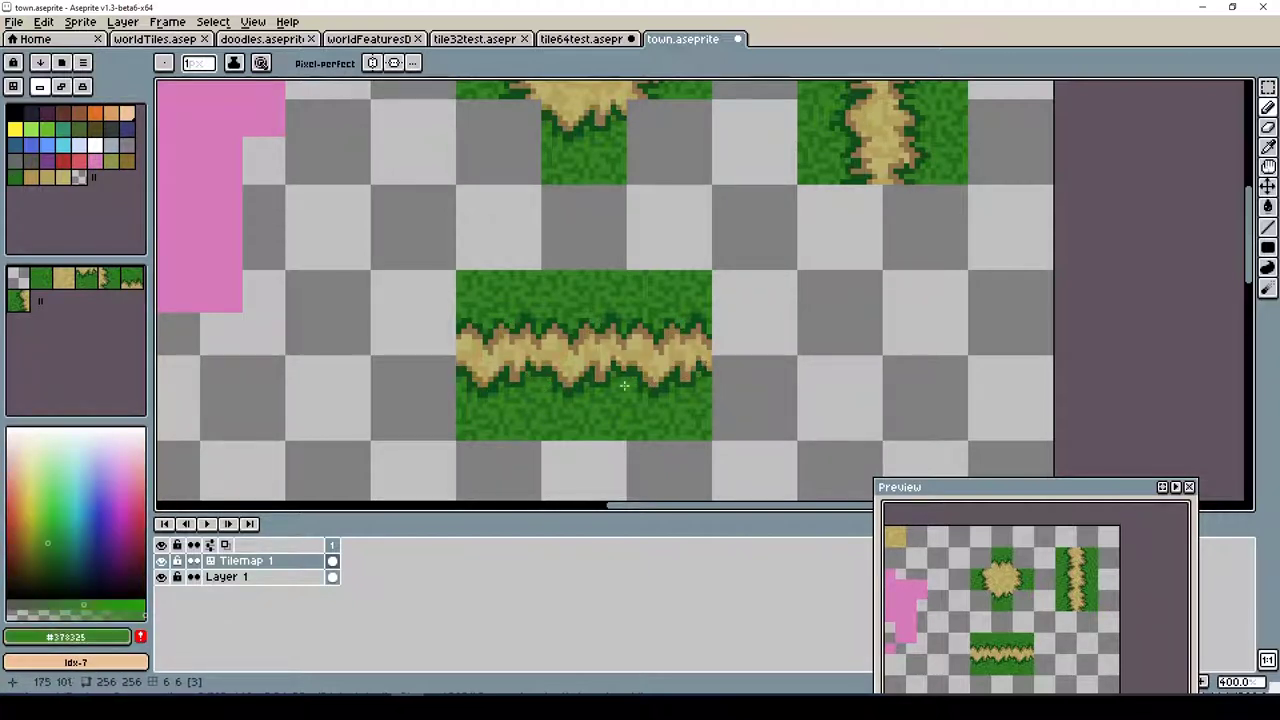
# Show the tile grid over the canvas and save town.aseprite
pyautogui.doubleClick(240, 560)
pyautogui.press('Return')
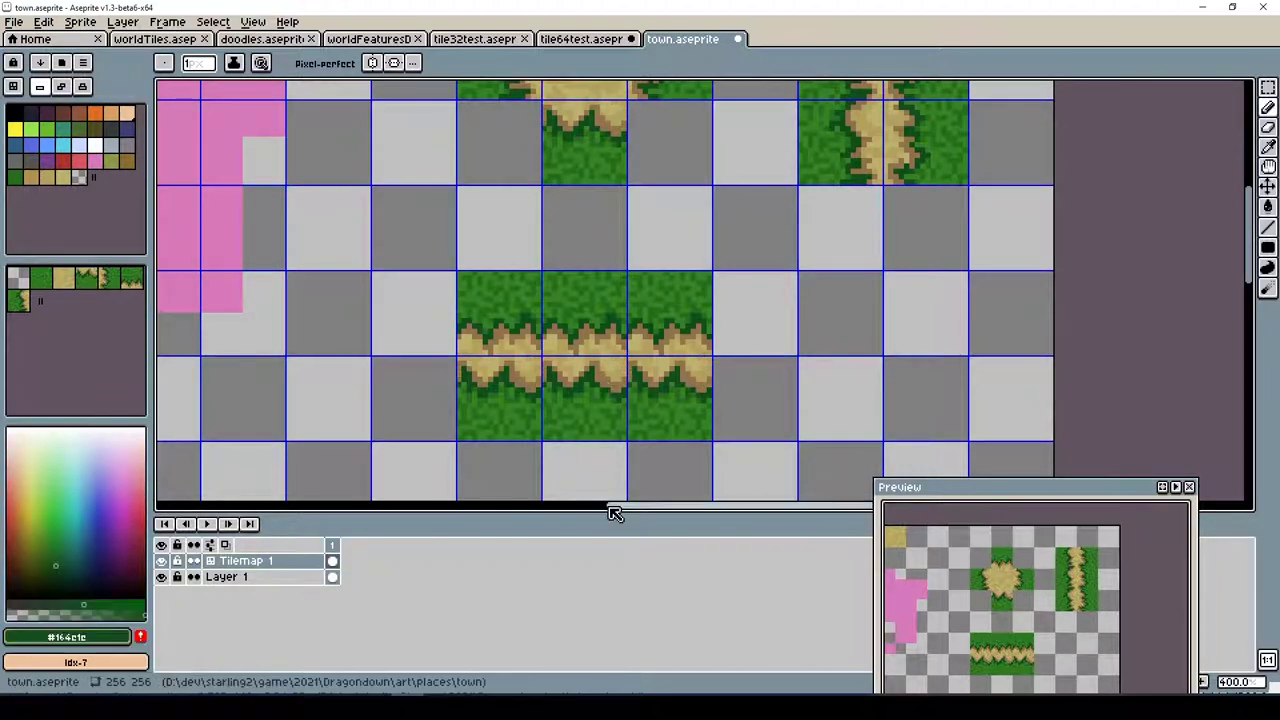
pyautogui.scroll(1, 1257, 243)
pyautogui.scroll(4, 1257, 243)
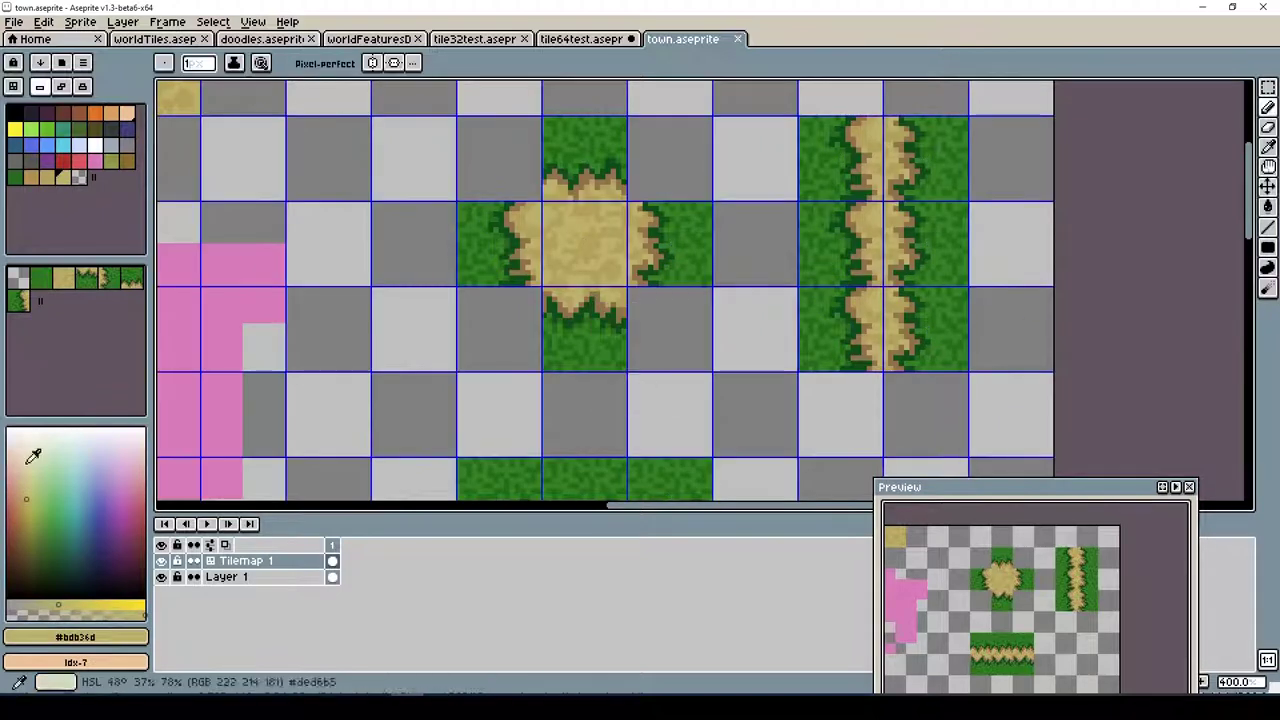
# Clear the horizontal sand path block below the cross
pyautogui.scroll(-8, 600, 300)
pyautogui.moveTo(440, 108); pyautogui.dragTo(725, 315)
pyautogui.scroll(7, 1255, 203)
pyautogui.scroll(-2, 637, 317)
# Place two matching grass-to-sand edge tiles on each side of an empty 2 by 2 area below the vertical path
pyautogui.press('b')
pyautogui.click(696, 378)
pyautogui.click(655, 378)
pyautogui.scroll(-2, 1257, 165)
pyautogui.moveTo(653, 429); pyautogui.dragTo(695, 429)
pyautogui.moveTo(739, 344); pyautogui.dragTo(739, 388)
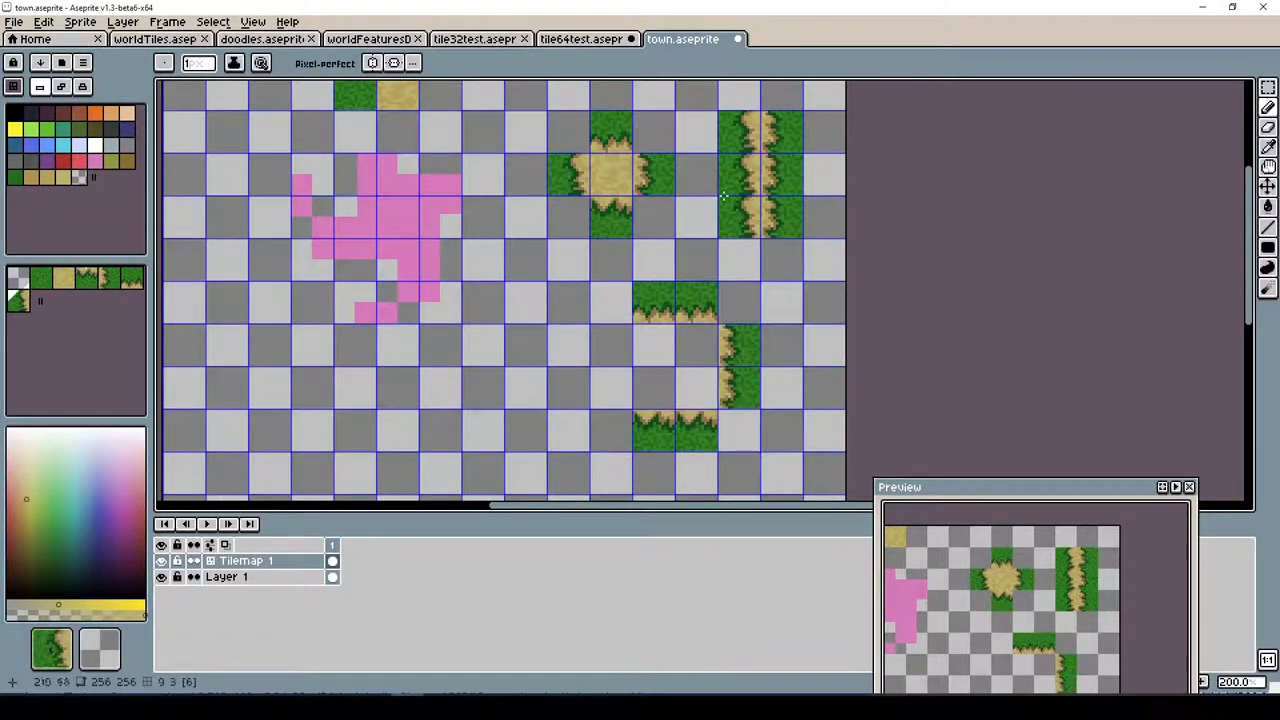
pyautogui.moveTo(611, 344); pyautogui.dragTo(611, 388)
pyautogui.scroll(3, 1255, 200)
pyautogui.scroll(-3, 1255, 200)
# Fill the four corners of the ring with plain grass tiles
pyautogui.click(611, 304)
pyautogui.click(781, 388)
pyautogui.scroll(2, 780, 410)
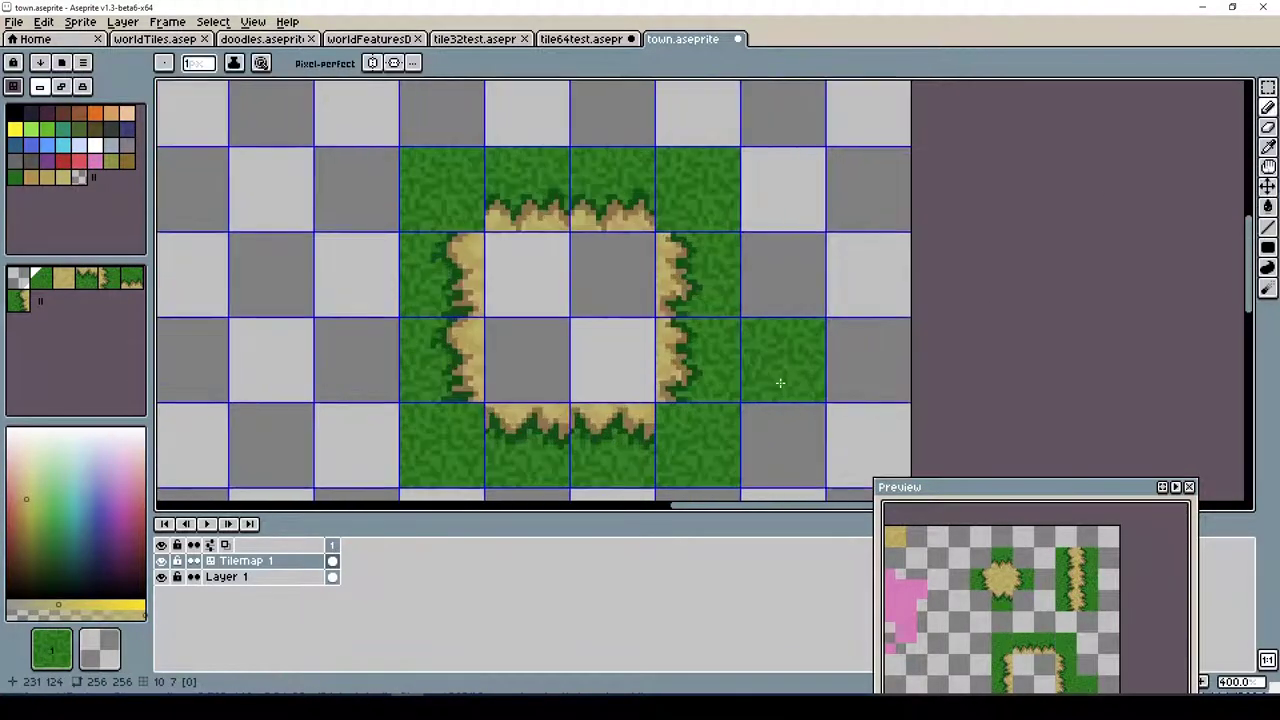
pyautogui.rightClick(781, 387)
# Draw dark green grass edges across the ring's corner tiles and select the 4 by 4 tile block
pyautogui.click(61, 87)
pyautogui.moveTo(664, 218); pyautogui.dragTo(686, 241)
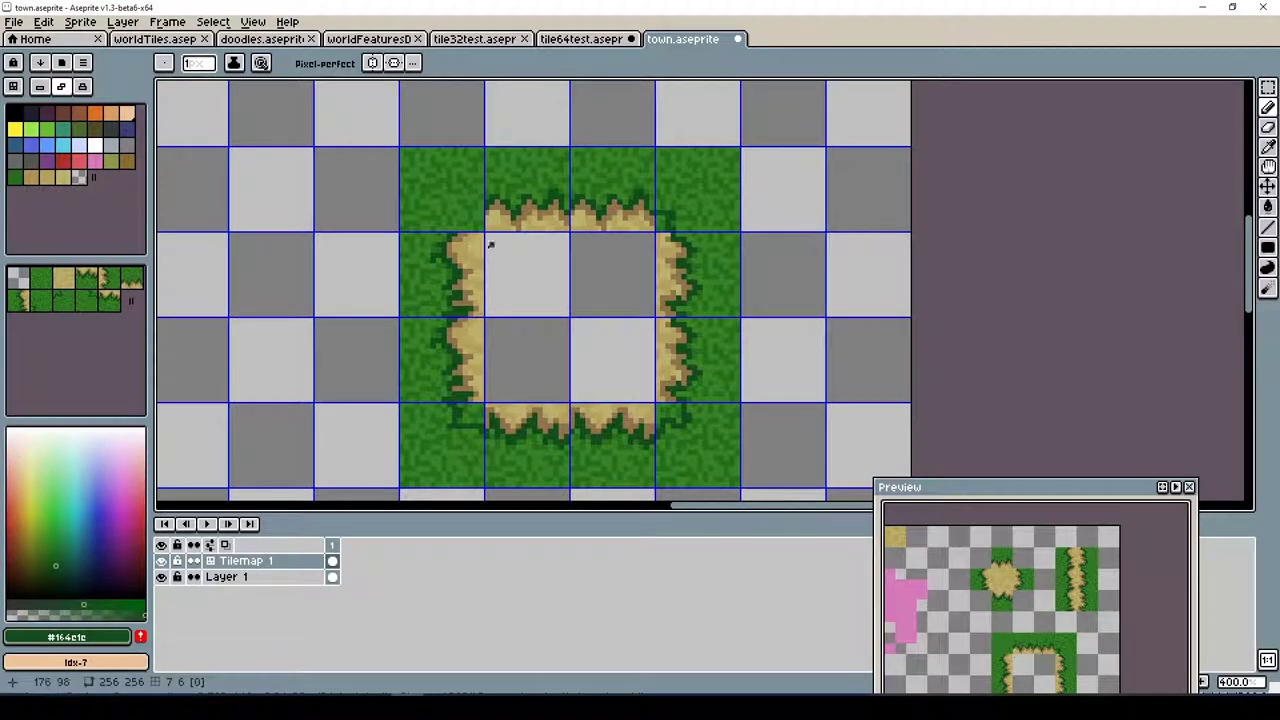
pyautogui.press('m')
pyautogui.click(13, 87)
pyautogui.hotkey('ctrl', 'a')
pyautogui.click(252, 21)
pyautogui.press('Escape')
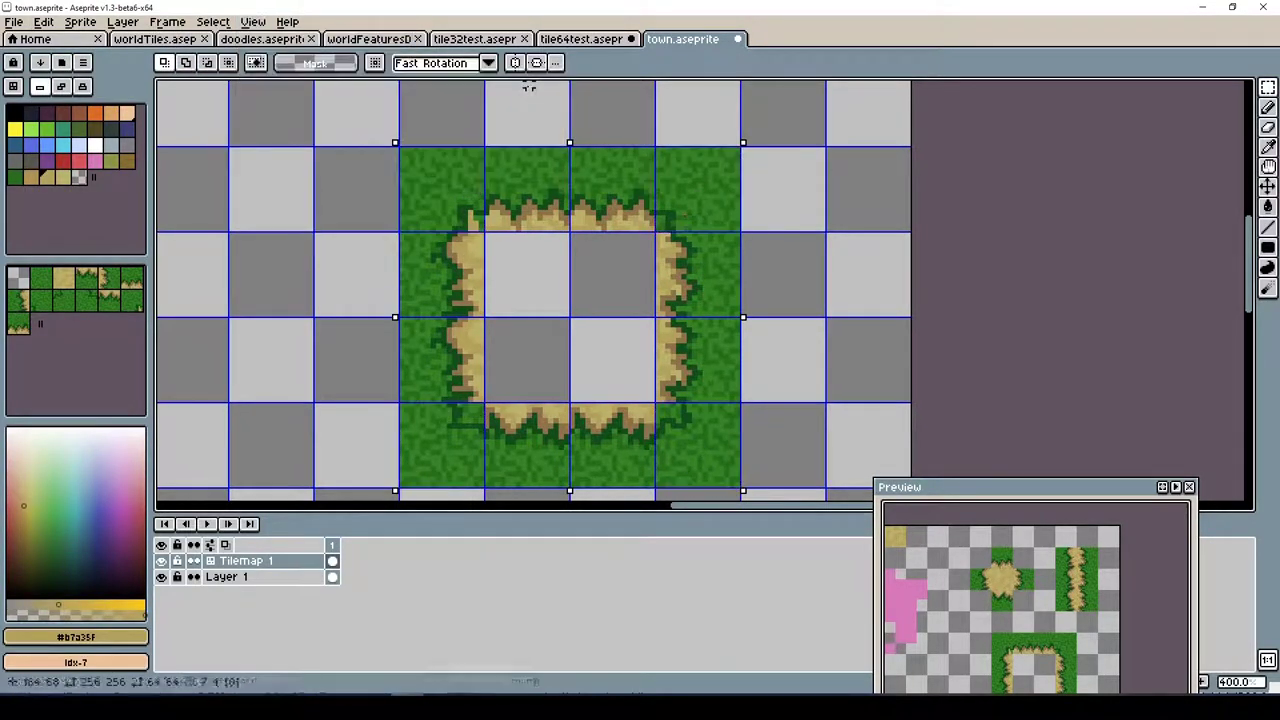
# Finish the ring's corner tiles with sand inside the dark green edge and brown #8f734d shading
pyautogui.press('b')
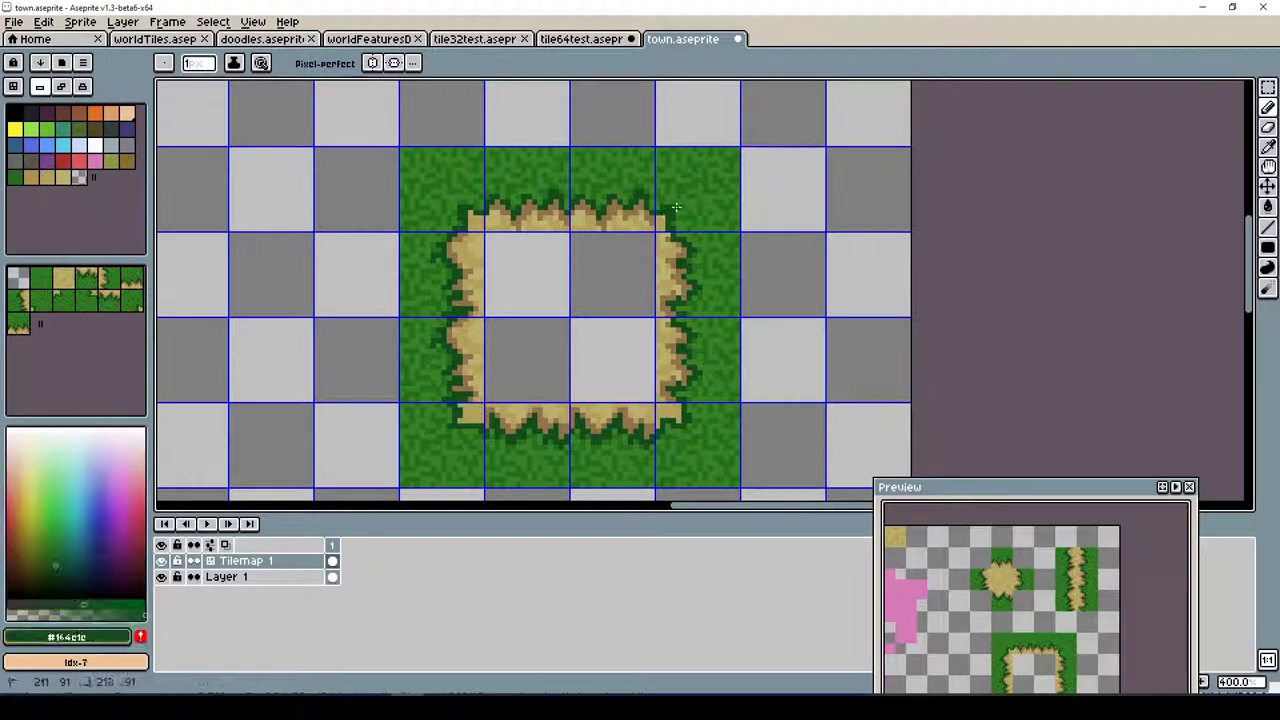
pyautogui.keyDown('alt'); pyautogui.click(666, 222); pyautogui.keyUp('alt')
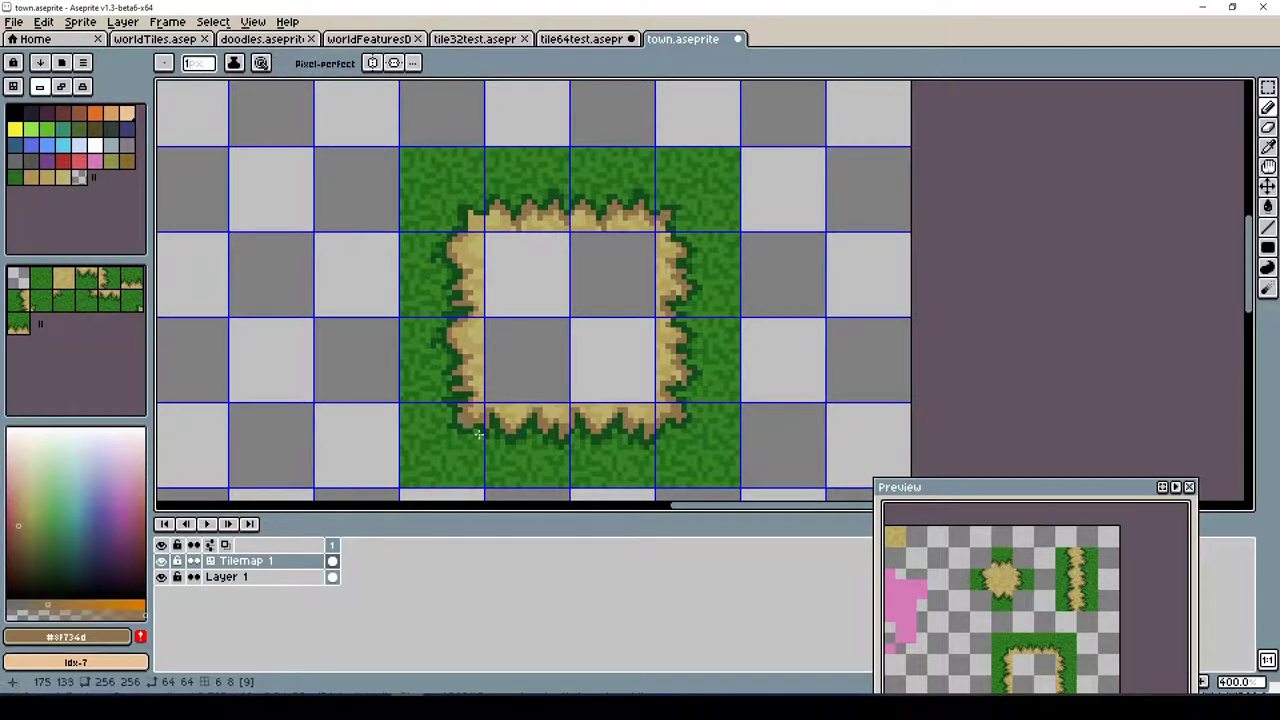
pyautogui.keyDown('alt'); pyautogui.click(476, 222); pyautogui.keyUp('alt')
pyautogui.keyDown('alt'); pyautogui.click(494, 431); pyautogui.keyUp('alt')
pyautogui.keyDown('alt'); pyautogui.click(677, 289); pyautogui.keyUp('alt')
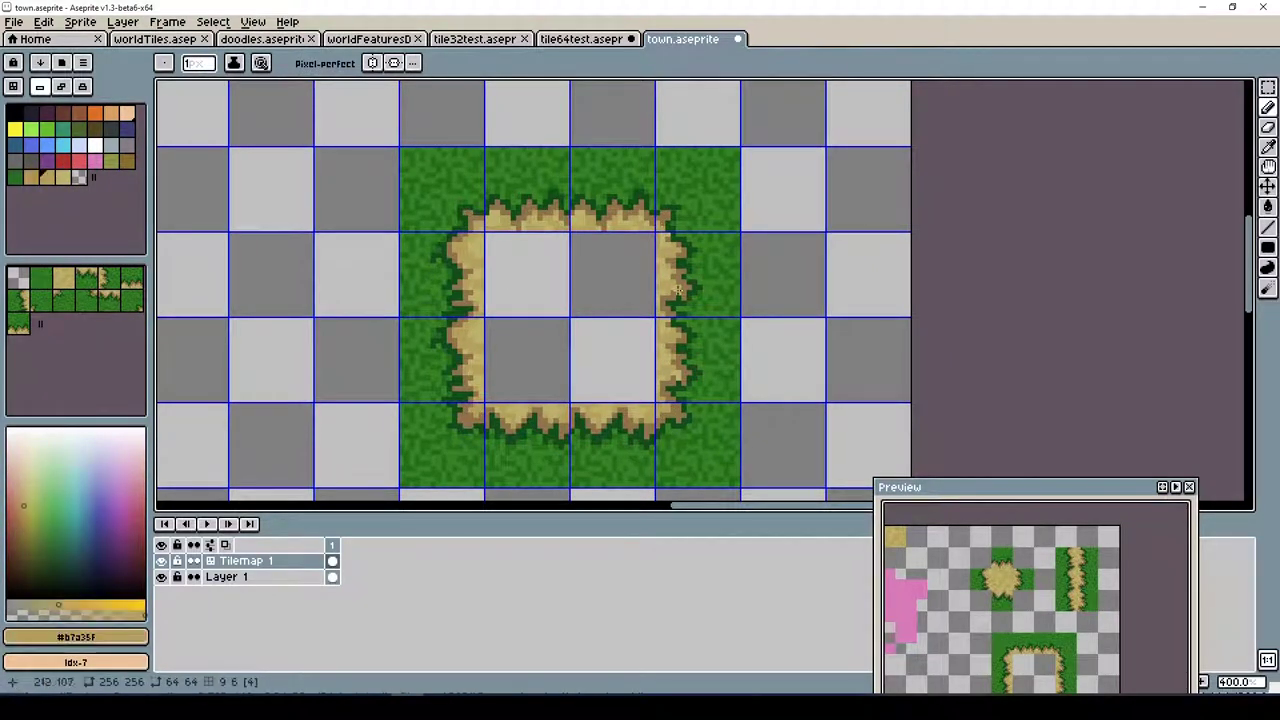
# Place grass edge and corner tiles around the arms of the pink shape and a sand tile at its centre
pyautogui.scroll(-2, 656, 316)
pyautogui.scroll(1, 812, 153)
pyautogui.press('m')
pyautogui.press('b')
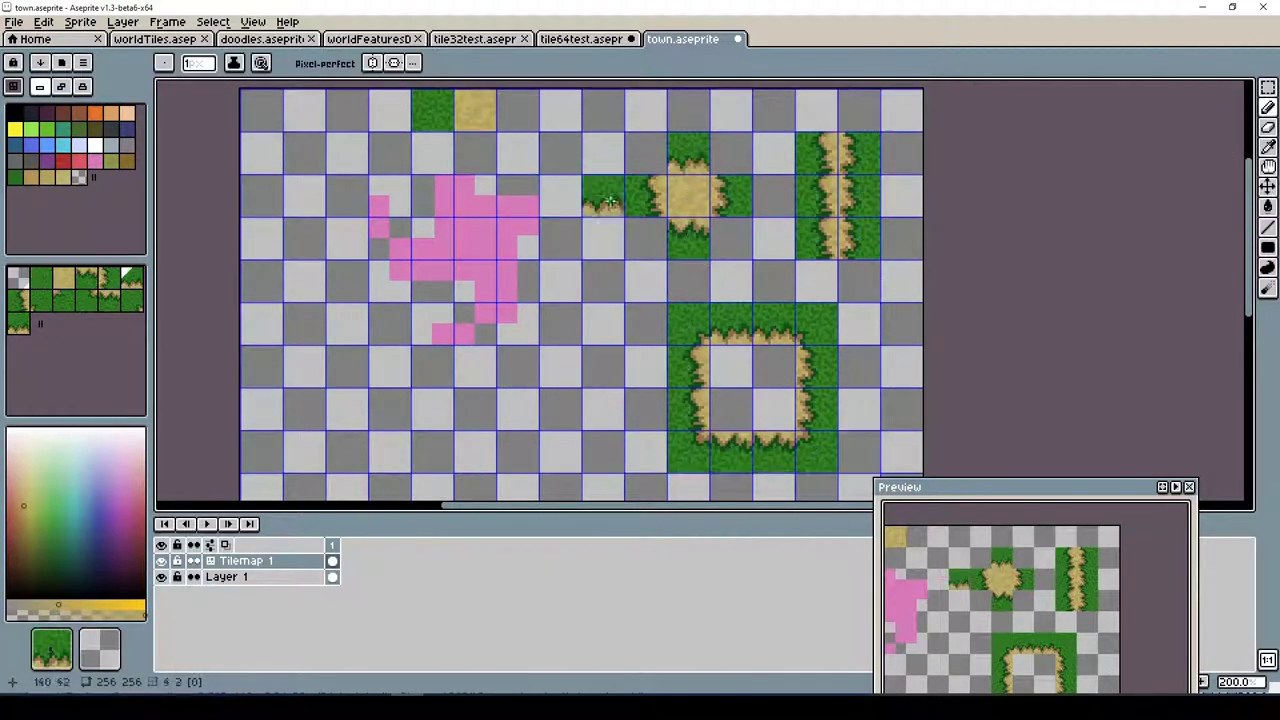
pyautogui.click(517, 195)
pyautogui.click(432, 280)
pyautogui.click(432, 195)
pyautogui.click(517, 280)
pyautogui.click(389, 195)
pyautogui.click(389, 280)
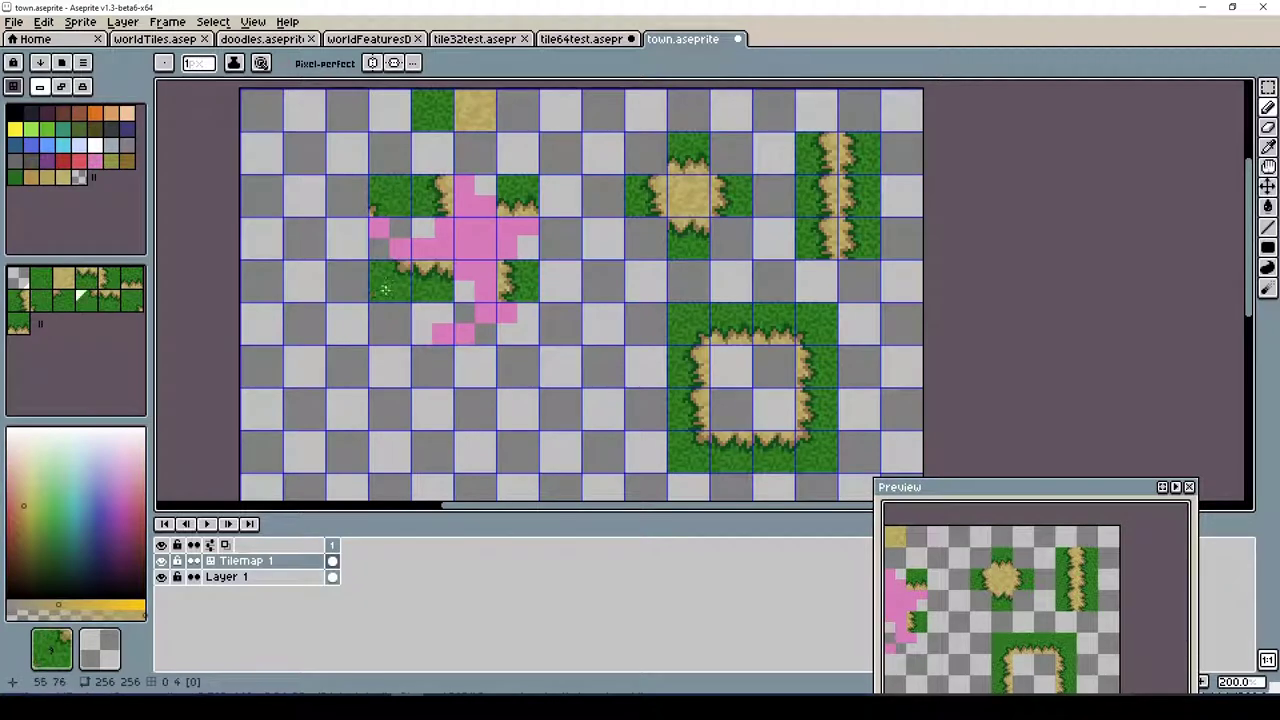
pyautogui.keyDown('alt'); pyautogui.click(475, 110); pyautogui.keyUp('alt')
pyautogui.click(476, 238)
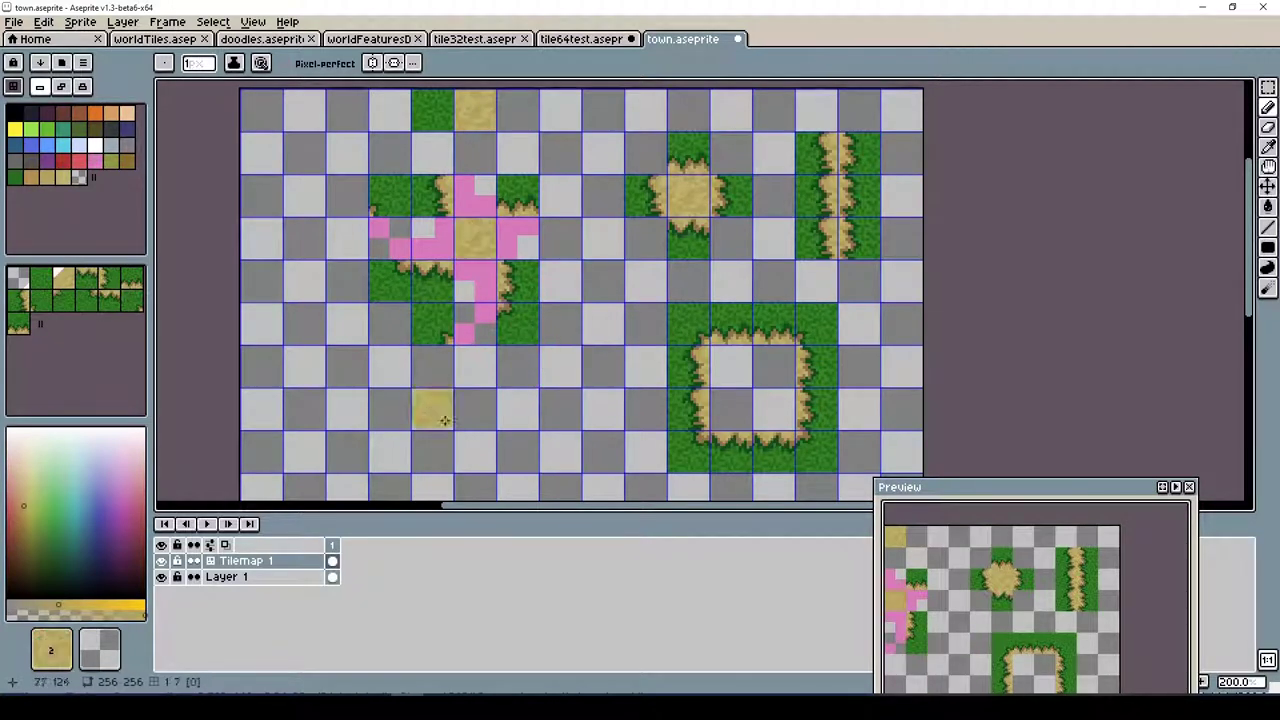
# Start a crossroads below the pink shape with a left-hand edge tile for its upper arm and an upper-edge tile for its left arm
pyautogui.scroll(-3, 840, 340)
pyautogui.scroll(-2, 1250, 275)
pyautogui.scroll(3, 1255, 210)
pyautogui.scroll(-1, 1255, 210)
pyautogui.keyDown('alt'); pyautogui.click(689, 330); pyautogui.keyUp('alt')
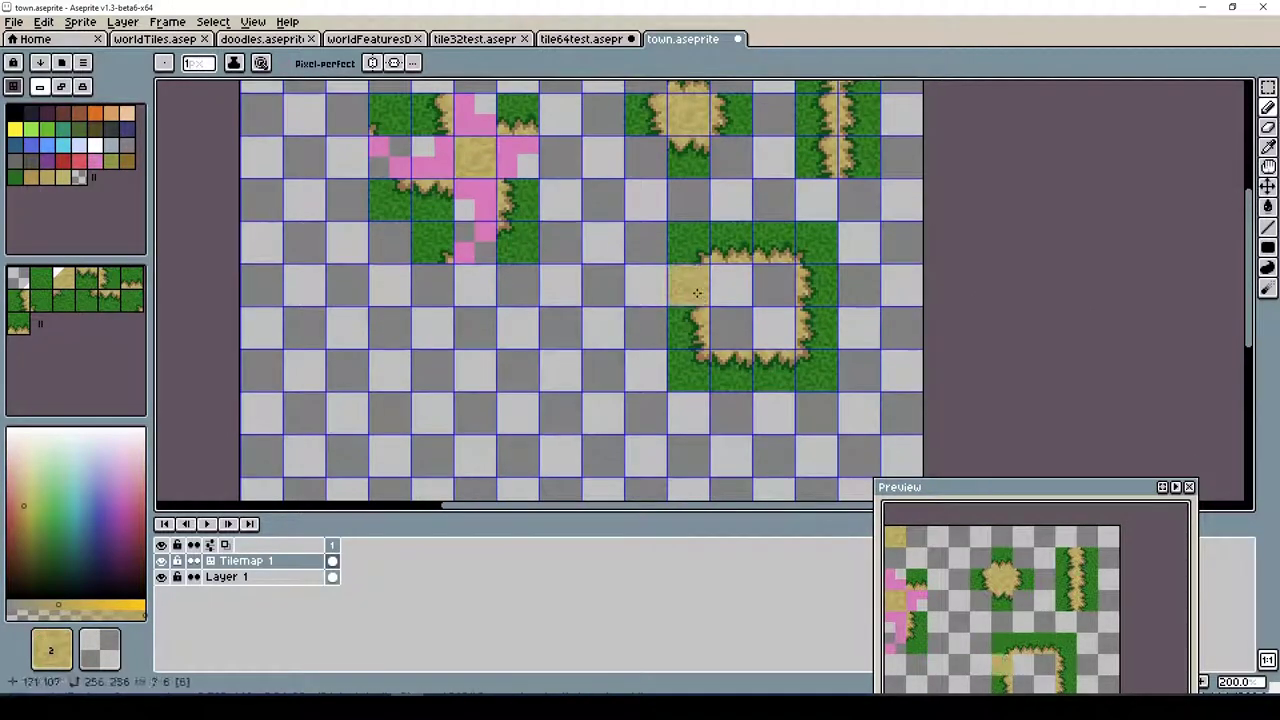
pyautogui.click(475, 370)
pyautogui.click(732, 370)
pyautogui.click(432, 414)
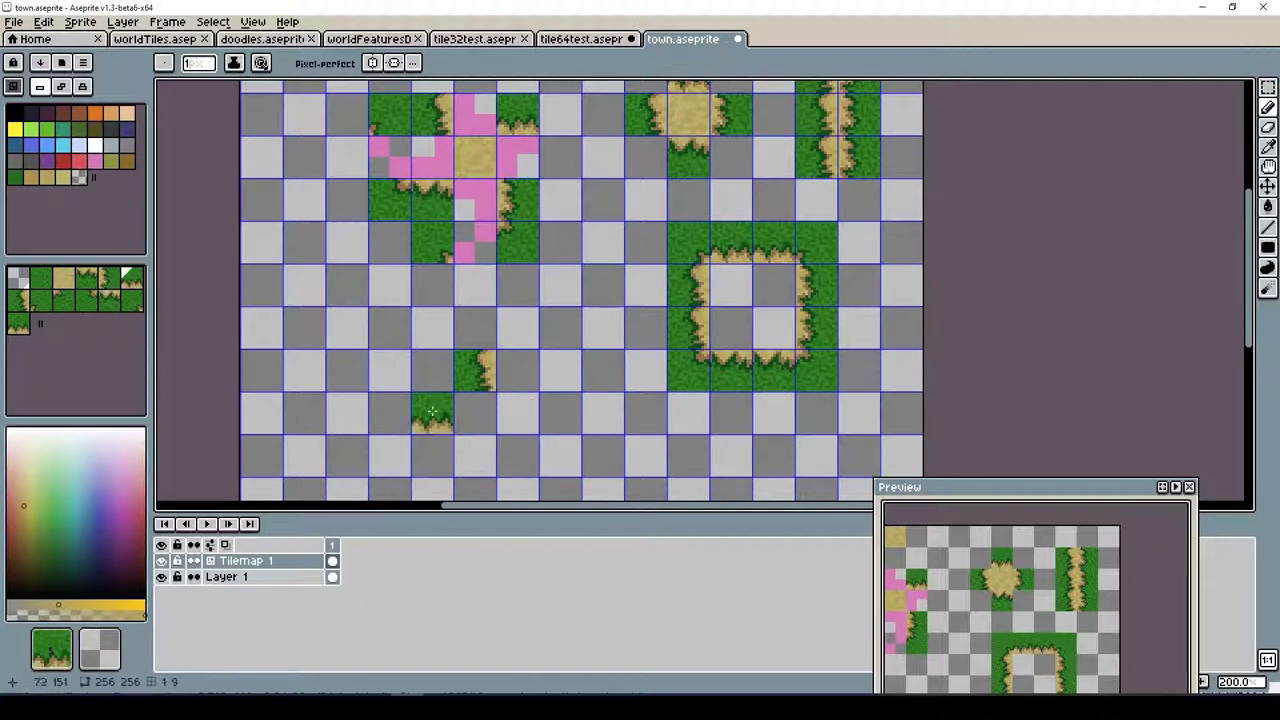
# Place the remaining edge tiles of the crossroads' four arms and fill its arms and 3 by 3 centre with sand tiles
pyautogui.scroll(-1, 1250, 258)
pyautogui.scroll(-2, 1250, 258)
pyautogui.click(528, 272)
pyautogui.click(699, 300)
pyautogui.moveTo(400, 402); pyautogui.dragTo(443, 445)
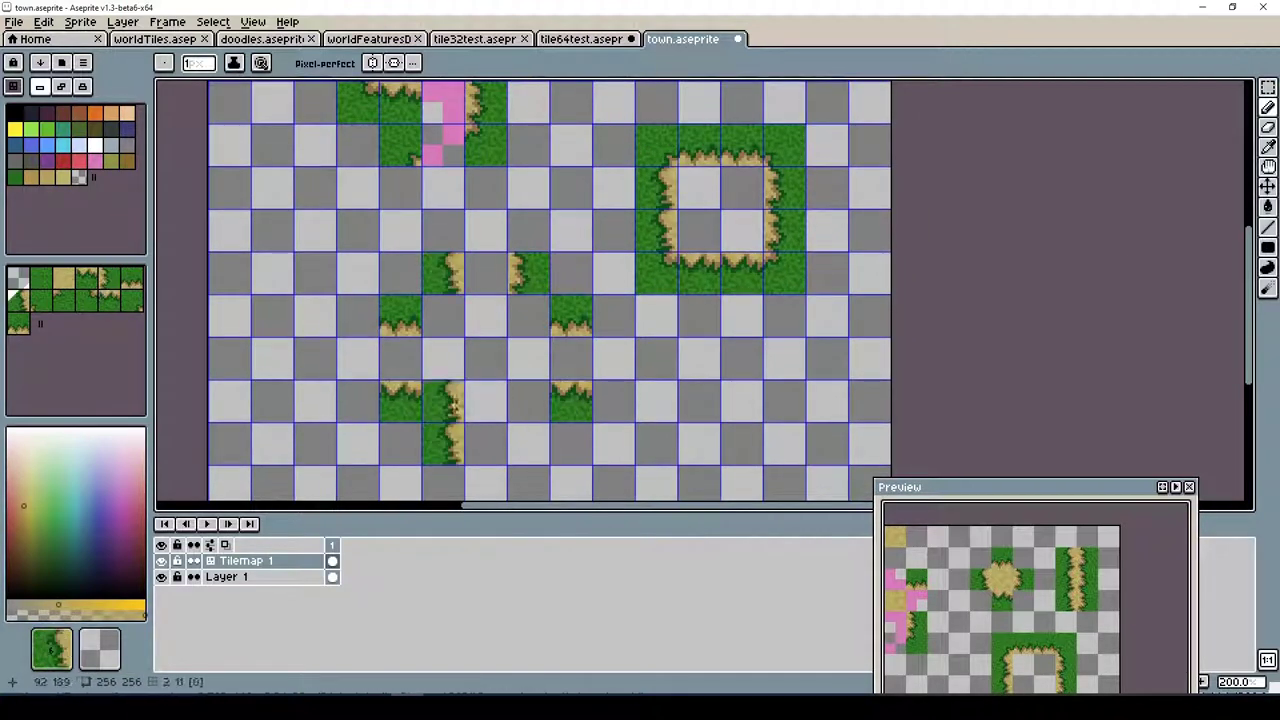
pyautogui.scroll(-1, 558, 400)
pyautogui.moveTo(485, 300); pyautogui.dragTo(558, 445)
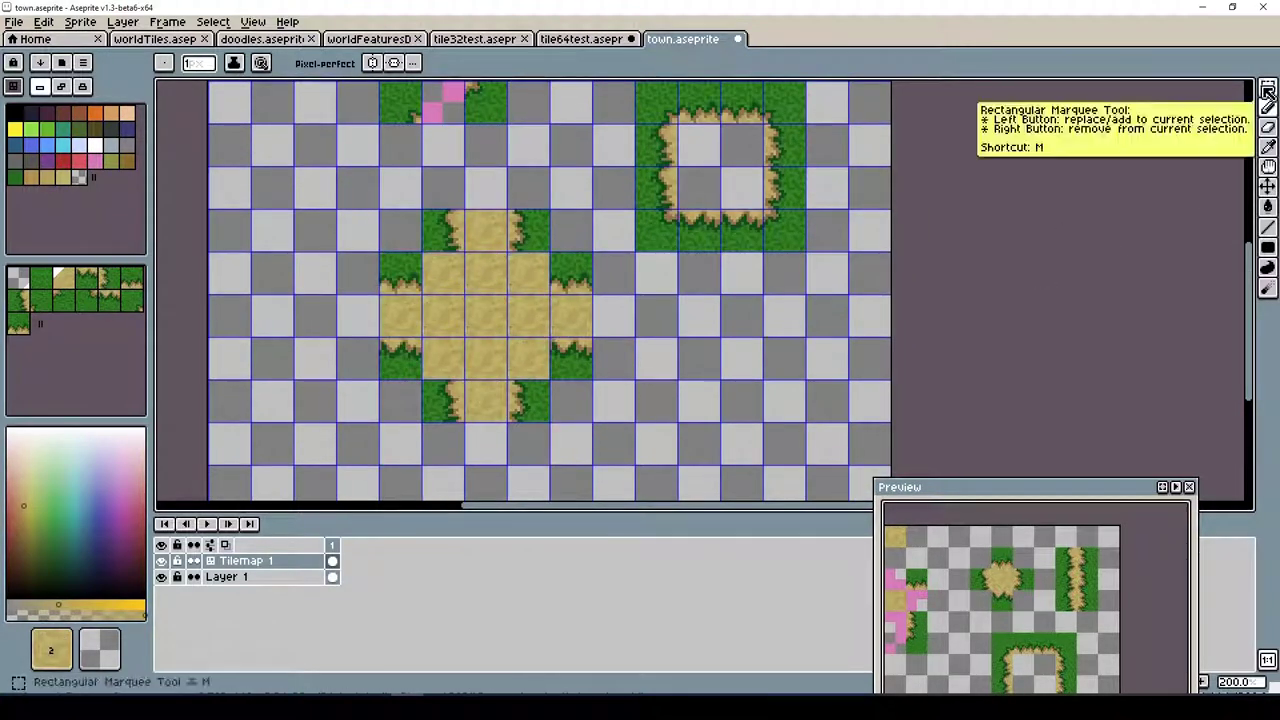
# Select the 3 by 3 sand centre of the crossroads and hide the selection edges
pyautogui.press('m')
pyautogui.moveTo(418, 248); pyautogui.dragTo(552, 382)
pyautogui.click(252, 21)
pyautogui.moveTo(265, 75)
pyautogui.click(490, 91)
# Outline jagged dark green (#164c1c) grass edges across the four corner tiles of the crossroads' 3 by 3 sand centre
pyautogui.scroll(2, 586, 286)
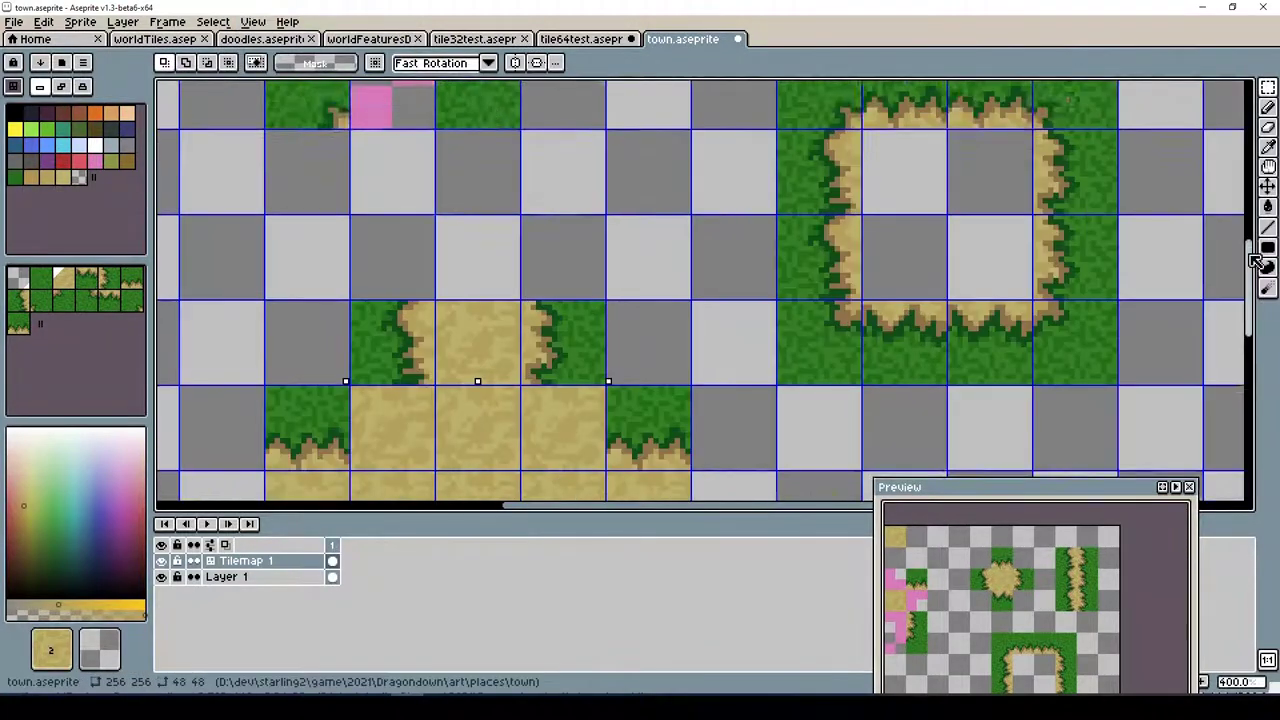
pyautogui.scroll(-2, 586, 286)
pyautogui.press('b')
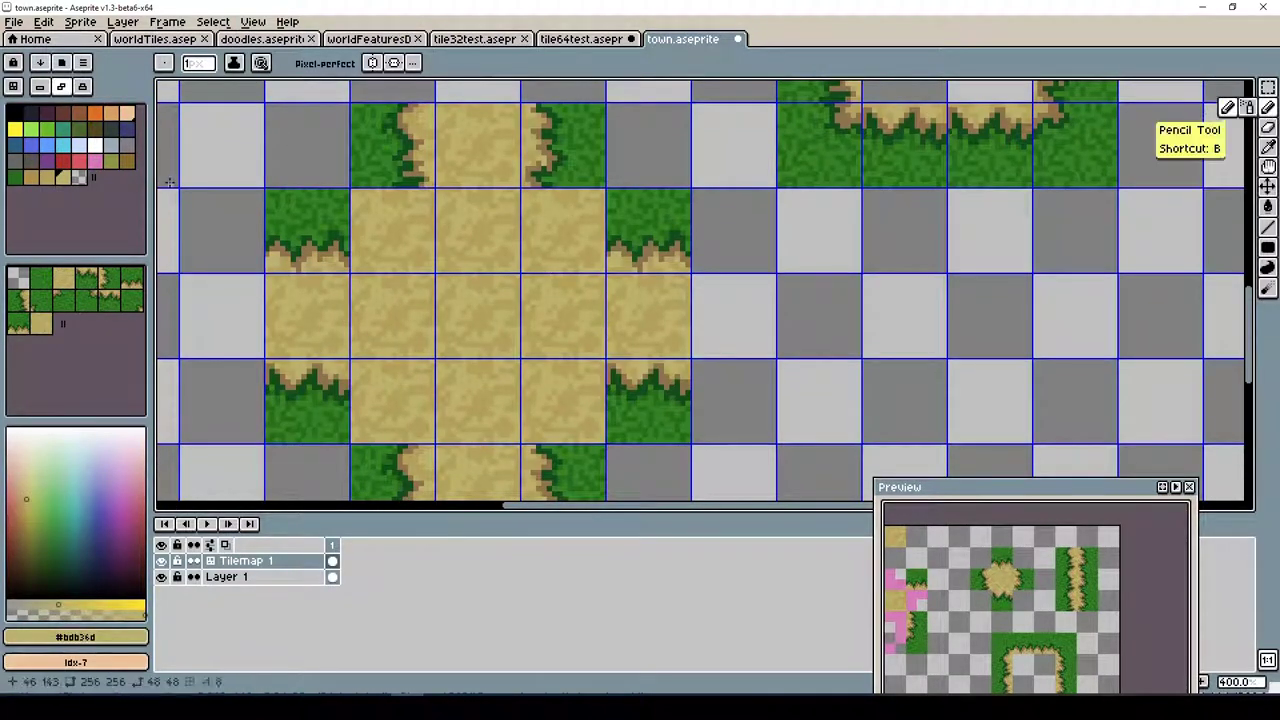
pyautogui.keyDown('alt'); pyautogui.click(549, 205); pyautogui.keyUp('alt')
pyautogui.moveTo(550, 440); pyautogui.dragTo(604, 380)
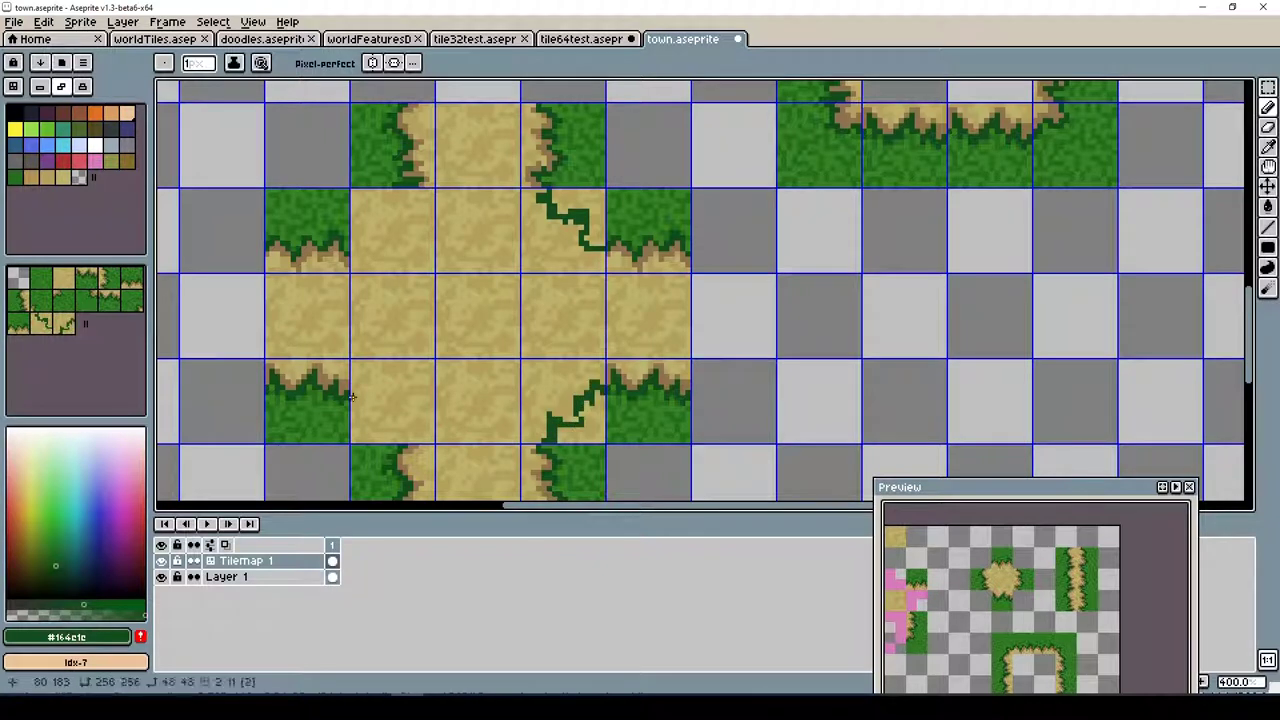
pyautogui.moveTo(352, 404); pyautogui.dragTo(392, 444)
pyautogui.moveTo(354, 242); pyautogui.dragTo(418, 194)
# Fill the grass side of the crossroads' four corner tiles with green #378325
pyautogui.keyDown('alt'); pyautogui.click(573, 250); pyautogui.keyUp('alt')
pyautogui.keyDown('alt'); pyautogui.click(562, 210); pyautogui.keyUp('alt')
pyautogui.moveTo(565, 206); pyautogui.dragTo(586, 207)
pyautogui.moveTo(368, 208); pyautogui.dragTo(376, 198)
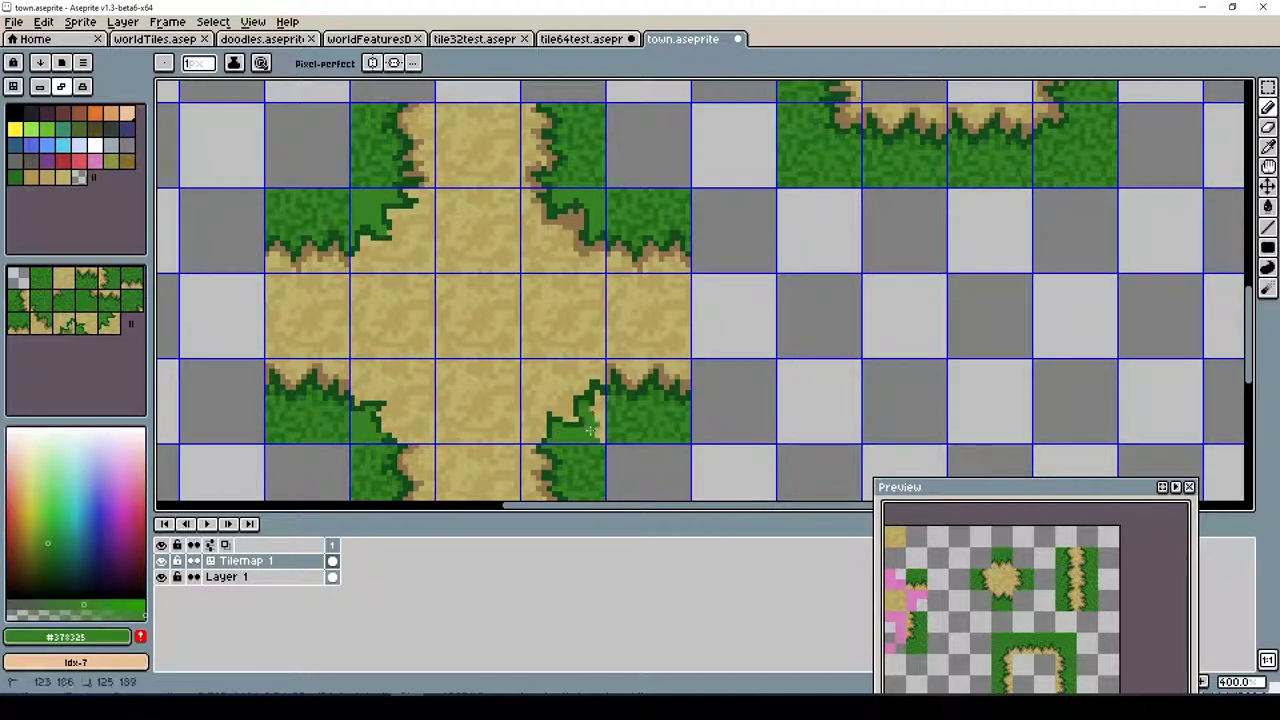
# Shade the crossroads' corner edges with brown #8f734d and texture the corners' grass and sand to match their neighbours
pyautogui.keyDown('alt'); pyautogui.click(566, 398); pyautogui.keyUp('alt')
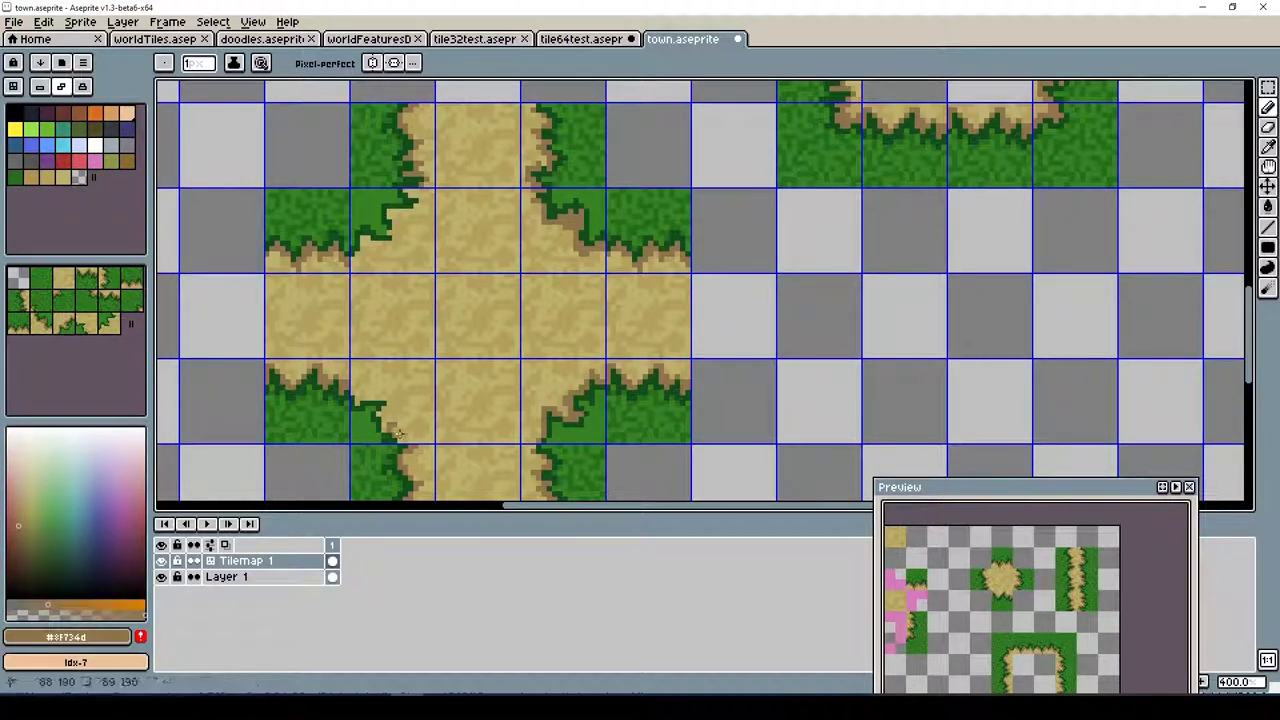
pyautogui.keyDown('alt'); pyautogui.click(355, 437); pyautogui.keyUp('alt')
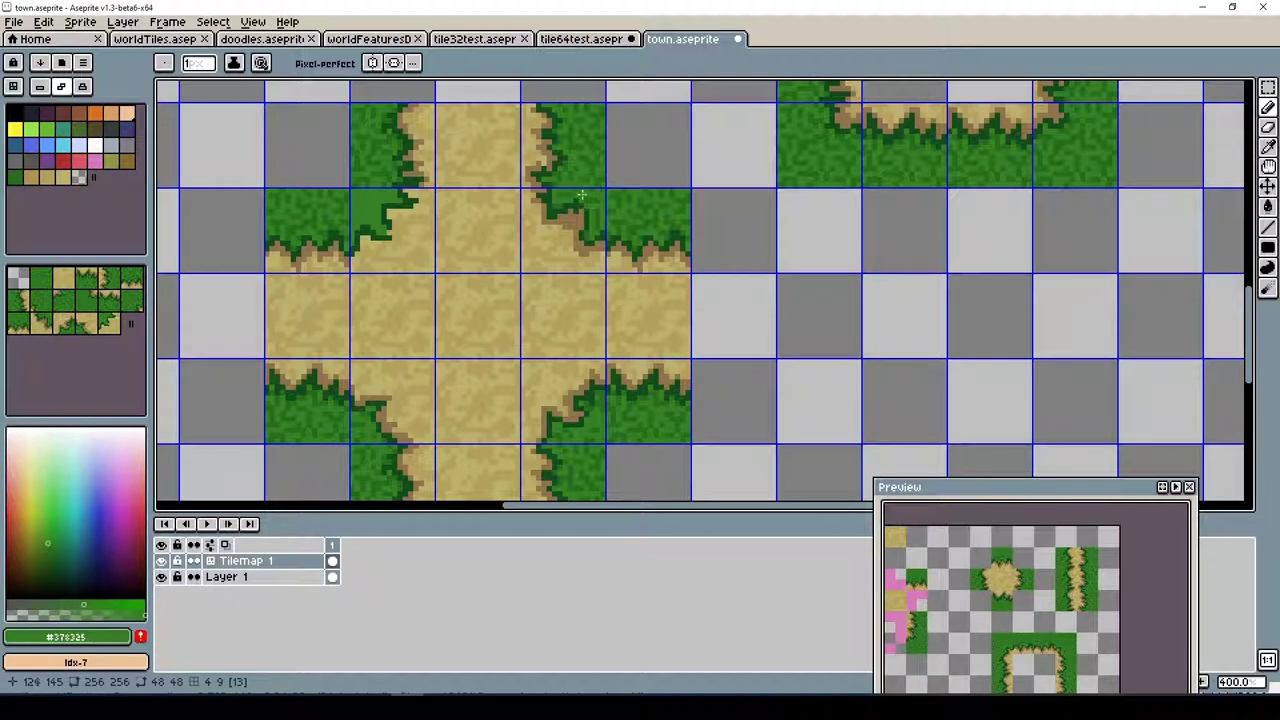
pyautogui.keyDown('alt'); pyautogui.click(368, 240); pyautogui.keyUp('alt')
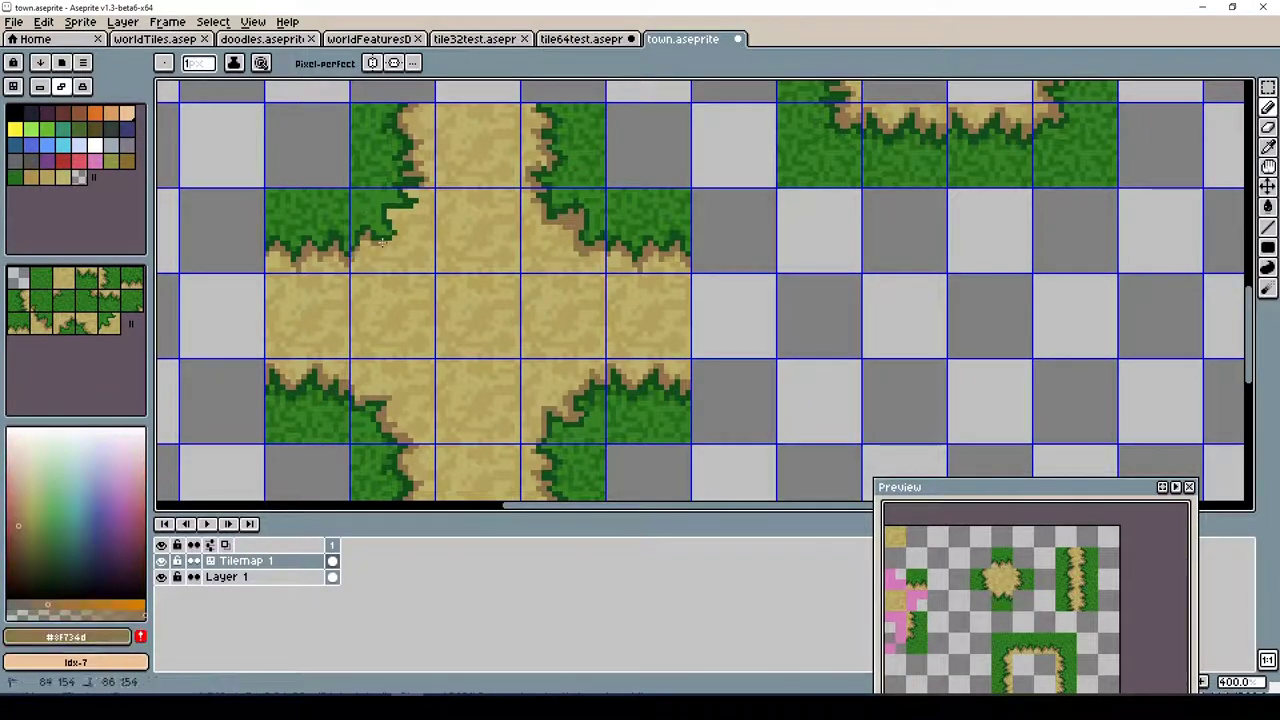
pyautogui.keyDown('alt'); pyautogui.click(568, 231); pyautogui.keyUp('alt')
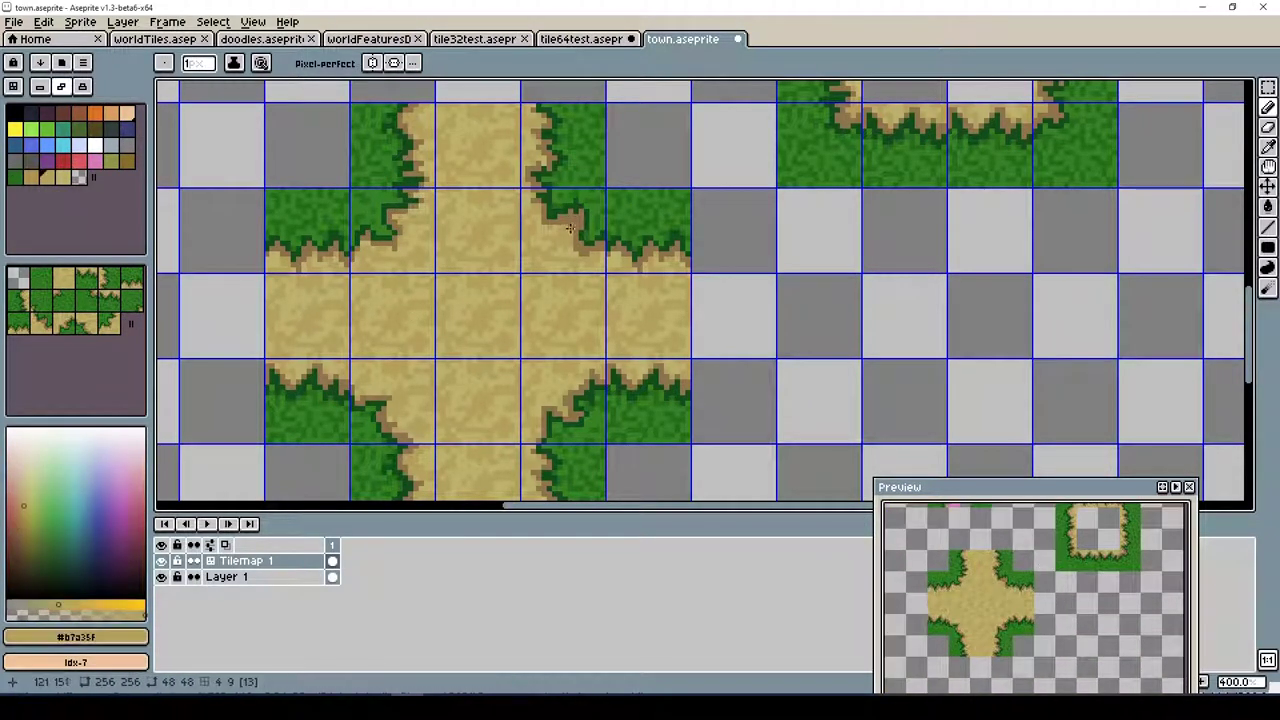
pyautogui.keyDown('alt'); pyautogui.click(560, 395); pyautogui.keyUp('alt')
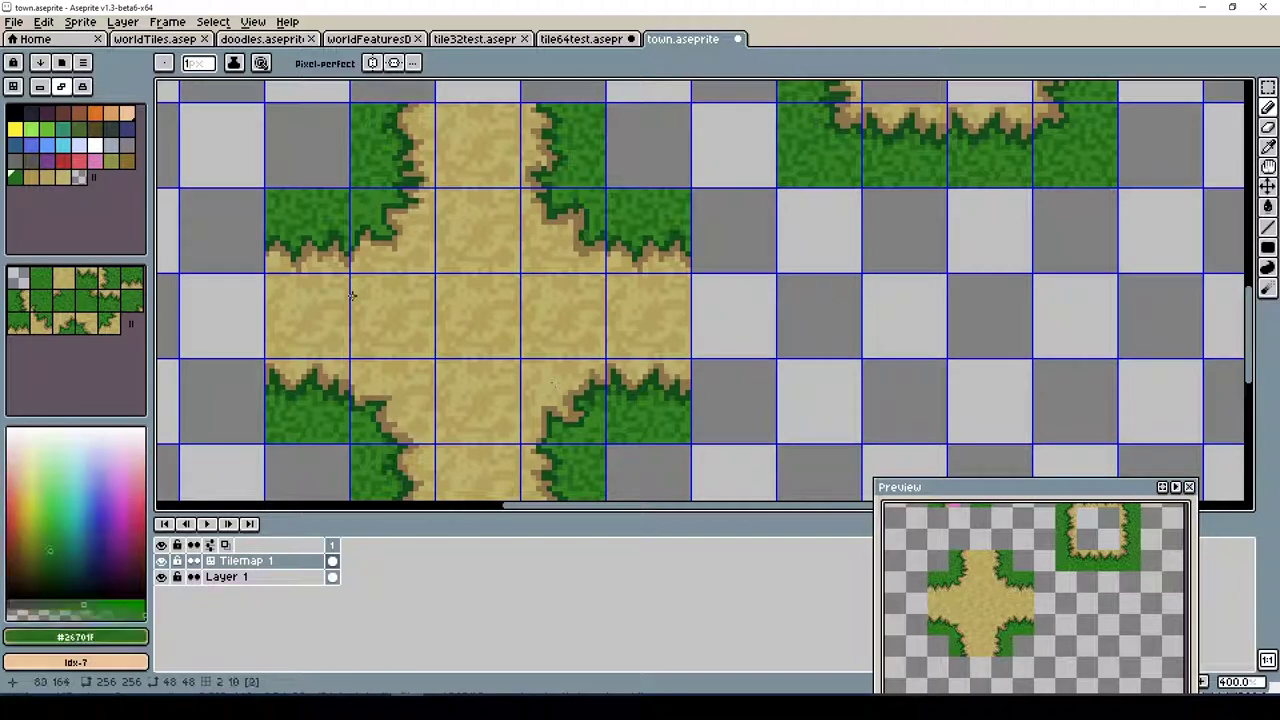
# Place the new sloped corner tiles and sand over the uncovered inner part of the pink shape
pyautogui.scroll(-2, 383, 233)
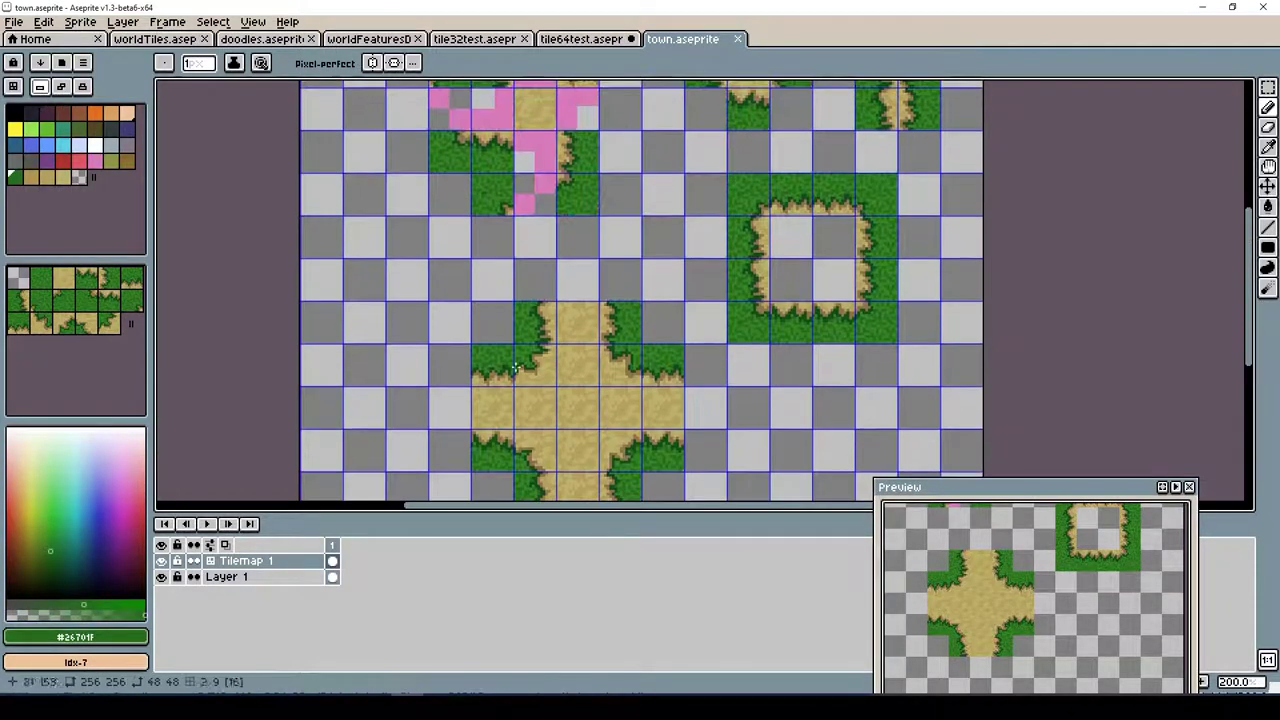
pyautogui.keyDown('alt'); pyautogui.click(578, 330); pyautogui.keyUp('alt')
pyautogui.scroll(1, 600, 345)
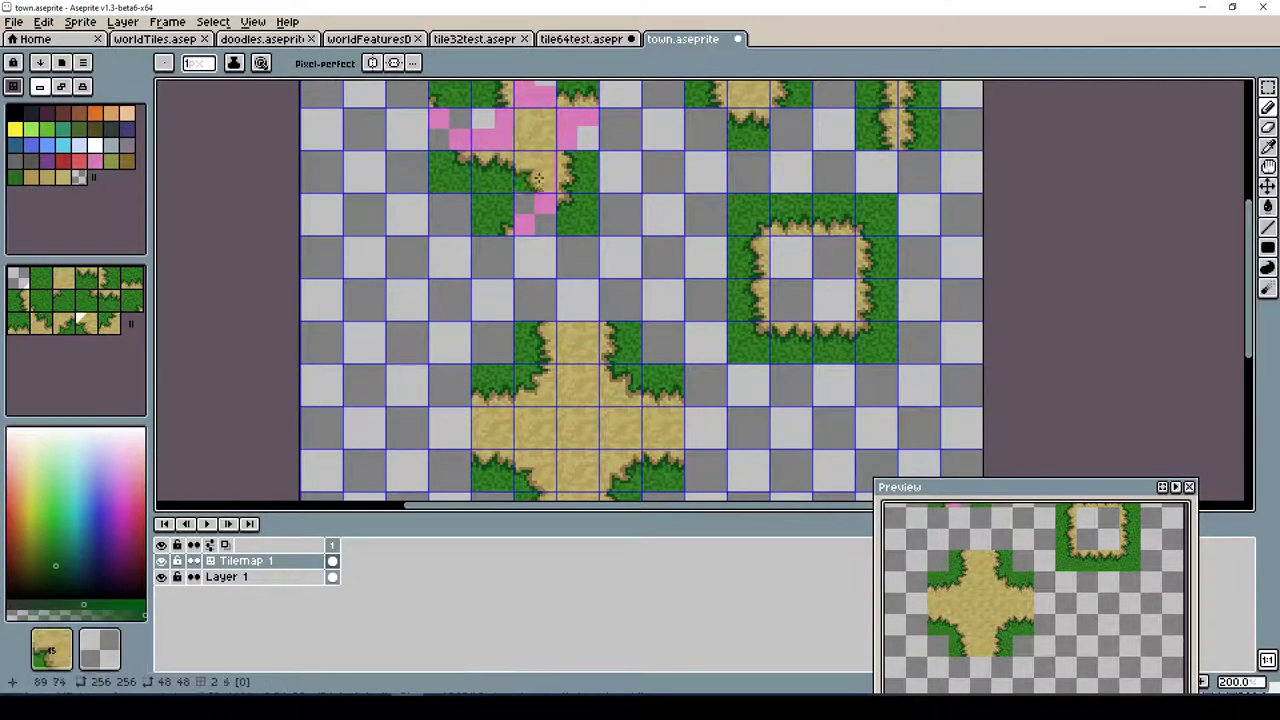
pyautogui.scroll(1, 1037, 266)
pyautogui.moveTo(536, 115); pyautogui.dragTo(492, 160)
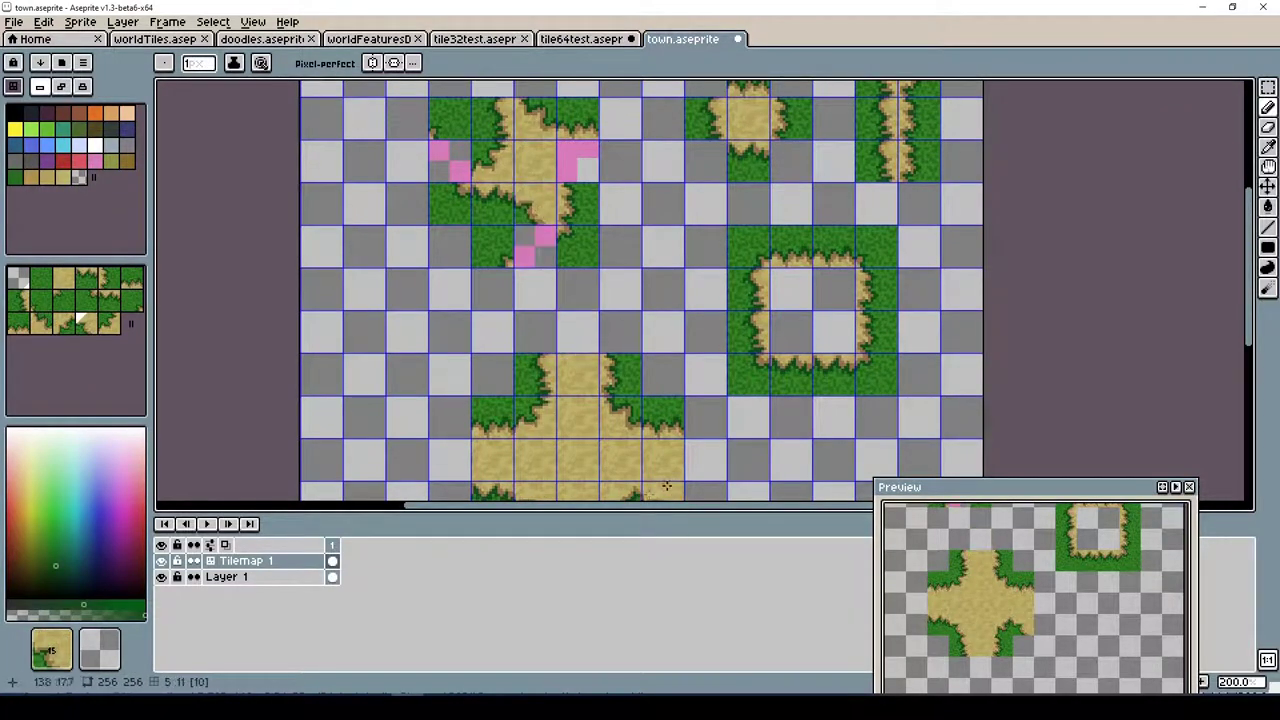
# Build a 3 by 3 grass test patch right of the crossroads with sand in its upper-left and lower-right corners, edged by matching tiles
pyautogui.scroll(-3, 884, 322)
pyautogui.click(884, 322)
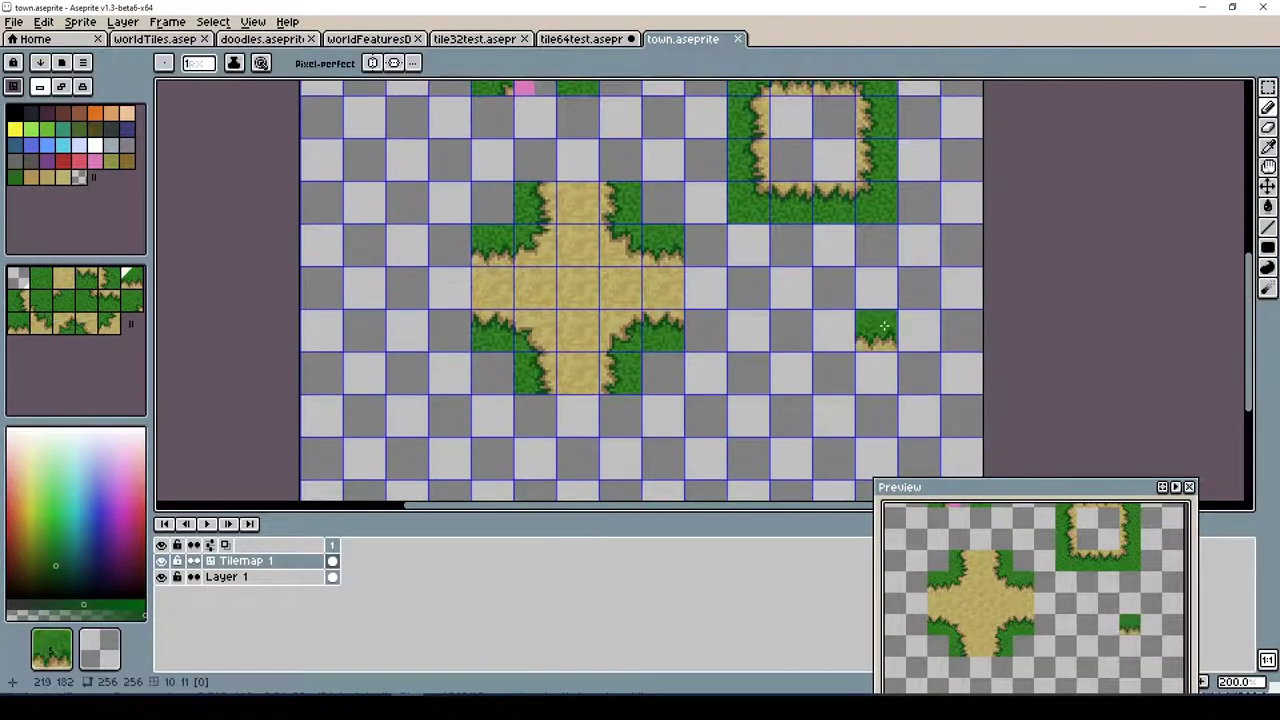
pyautogui.click(918, 330)
pyautogui.click(876, 287)
pyautogui.hotkey('ctrl', 'v')
pyautogui.press('Return')
pyautogui.scroll(3, 1100, 310)
pyautogui.scroll(-4, 1150, 315)
pyautogui.scroll(4, 1200, 320)
pyautogui.scroll(-4, 1238, 326)
pyautogui.hotkey('ctrl', 'v')
pyautogui.click(1267, 107)
# Build a second 3 by 3 patch with sand in its upper-right and lower-left corners, edge tiles facing the sand and an empty centre
pyautogui.click(790, 350)
pyautogui.click(705, 432)
pyautogui.click(748, 432)
pyautogui.click(748, 350)
pyautogui.click(790, 392)
pyautogui.click(705, 392)
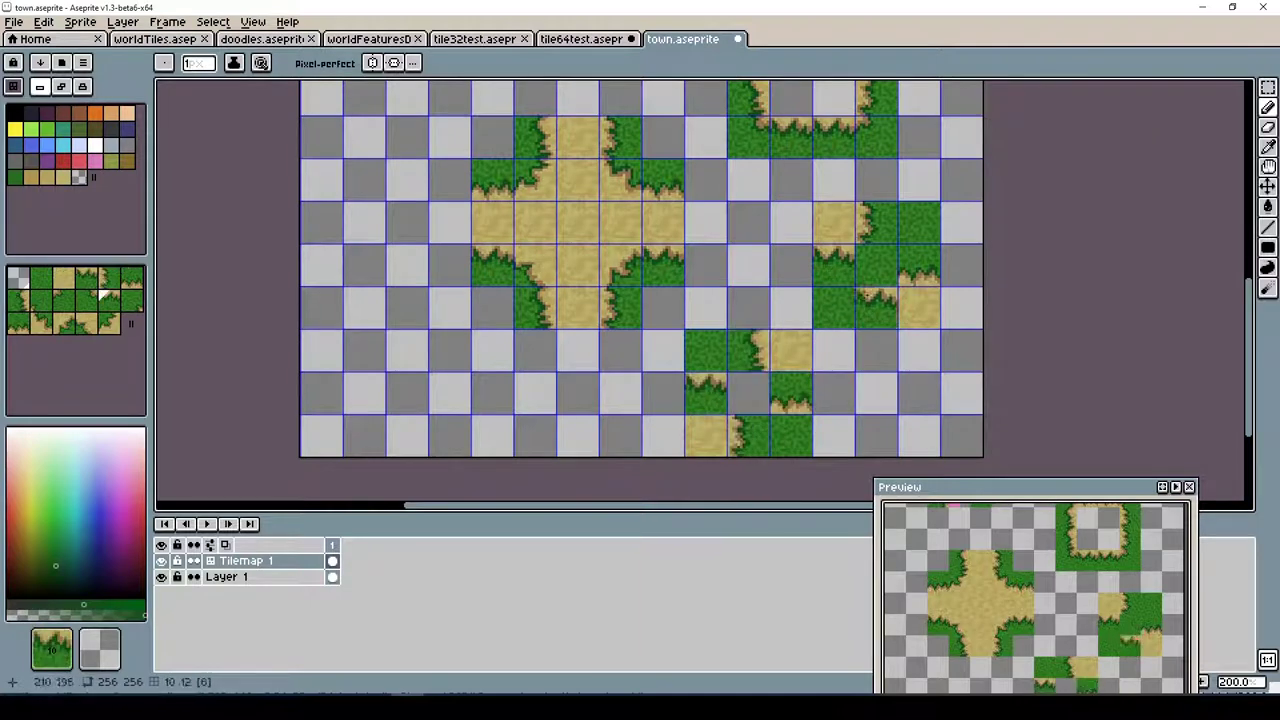
pyautogui.hotkey('ctrl', 'v')
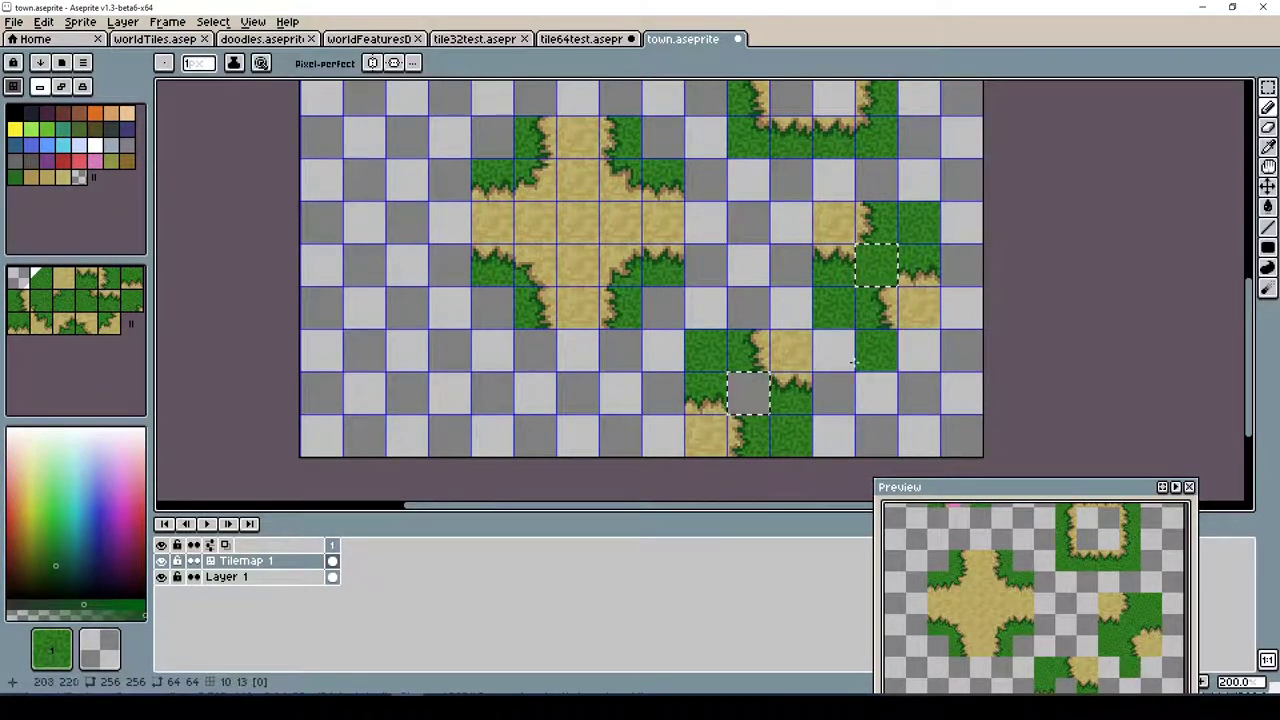
# Fill the selected centre of the lower test patch with a grass tile and hide the selection edges
pyautogui.click(212, 21)
pyautogui.moveTo(300, 76)
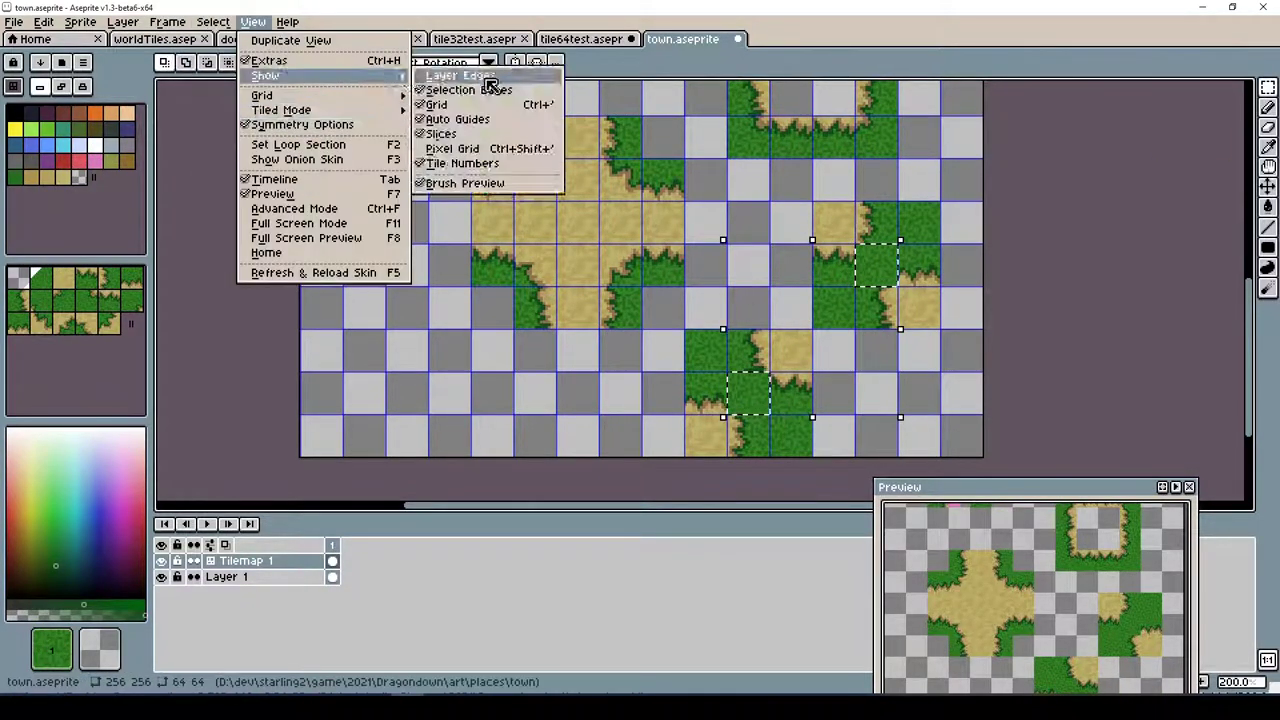
pyautogui.click(471, 74)
pyautogui.scroll(1, 1233, 350)
pyautogui.hscroll(3, 1233, 350)
# Draw dark green, brown and sand tips in the two opposite corners of both patches' centre tiles to connect the surrounding edges
pyautogui.click(1267, 107)
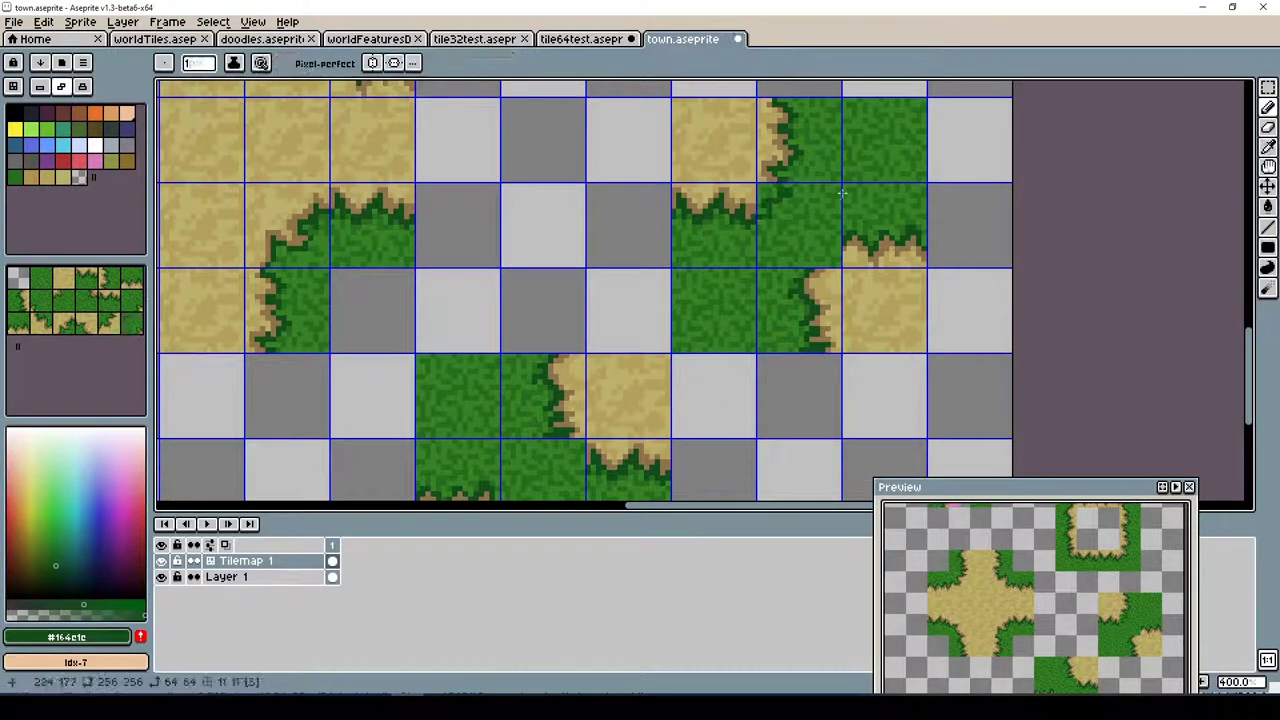
pyautogui.click(825, 266)
pyautogui.keyDown('alt'); pyautogui.click(836, 262); pyautogui.keyUp('alt')
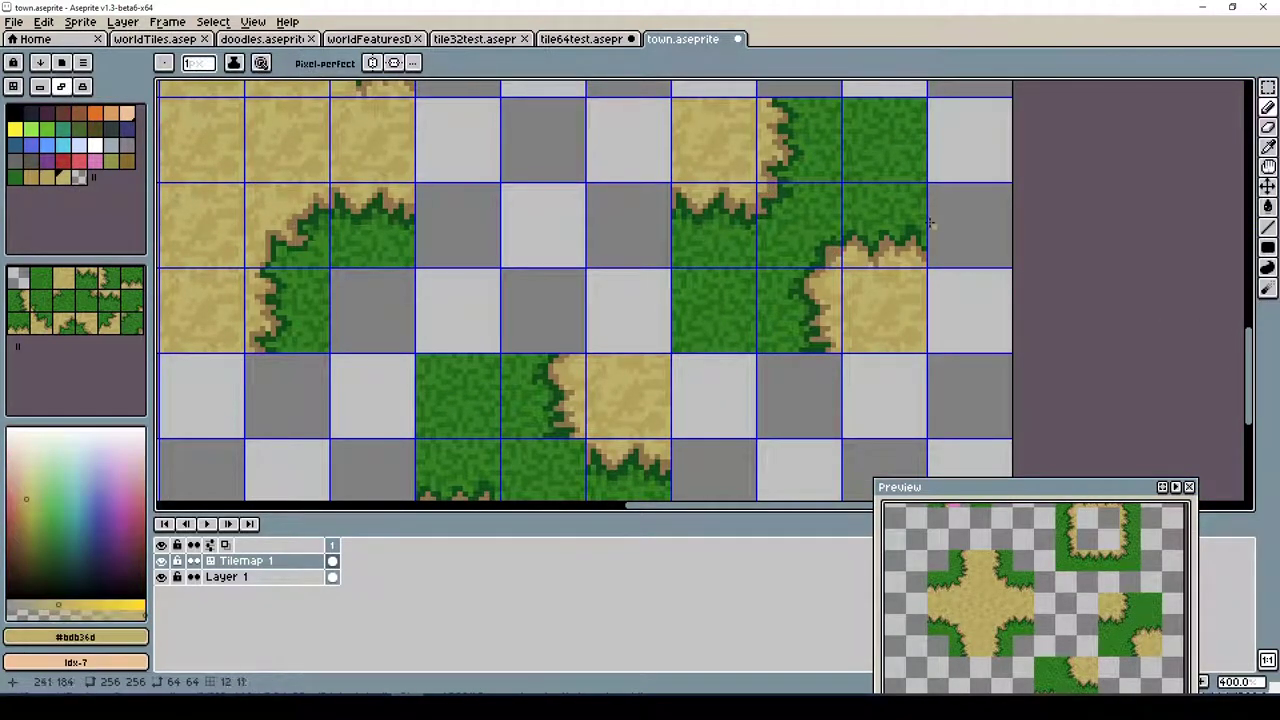
pyautogui.scroll(-2, 560, 250)
pyautogui.keyDown('alt'); pyautogui.click(561, 258); pyautogui.keyUp('alt')
pyautogui.keyDown('alt'); pyautogui.click(570, 260); pyautogui.keyUp('alt')
# Fill the pink shape's remaining gaps with the opposite-corner and grass tiles, and place a single grass tile to its lower right
pyautogui.scroll(-2, 608, 403)
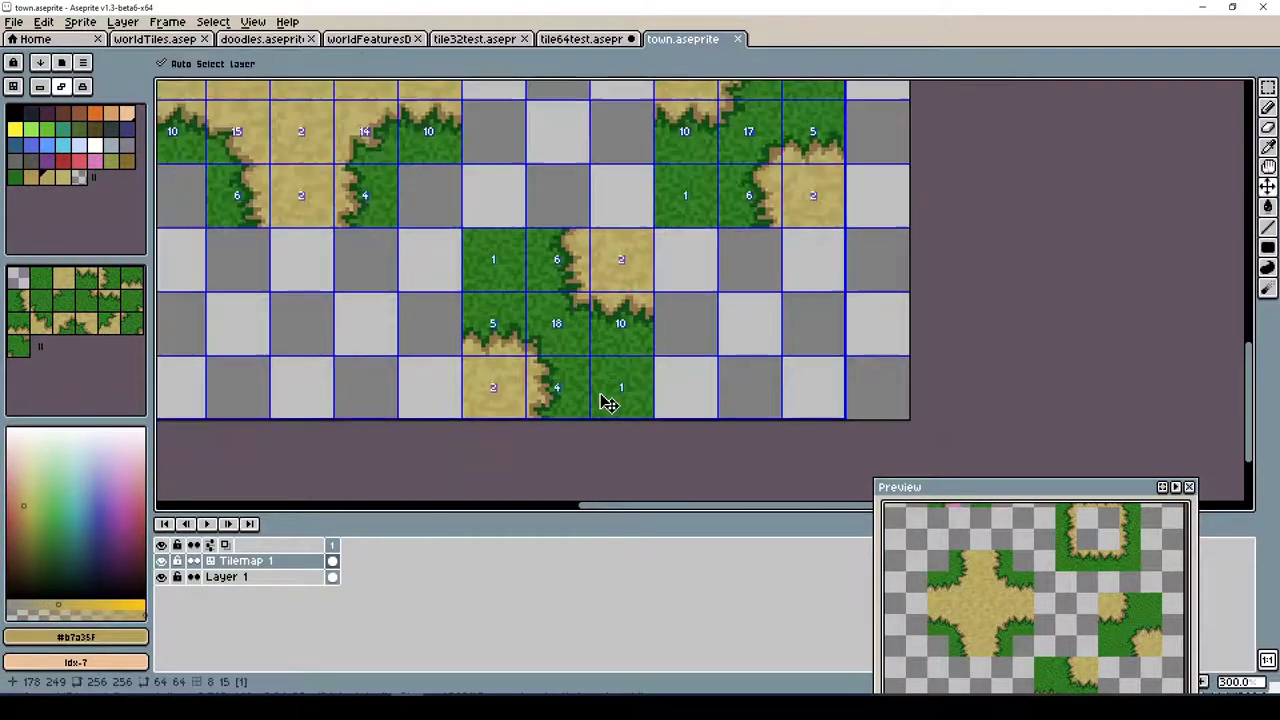
pyautogui.press('Tab')
pyautogui.moveTo(1248, 350); pyautogui.dragTo(1255, 280)
pyautogui.press('Tab')
pyautogui.scroll(2, 941, 352)
# Draw a small sand patch with a brown rim and dark green outline inside the single grass tile
pyautogui.keyDown('alt'); pyautogui.click(747, 386); pyautogui.keyUp('alt')
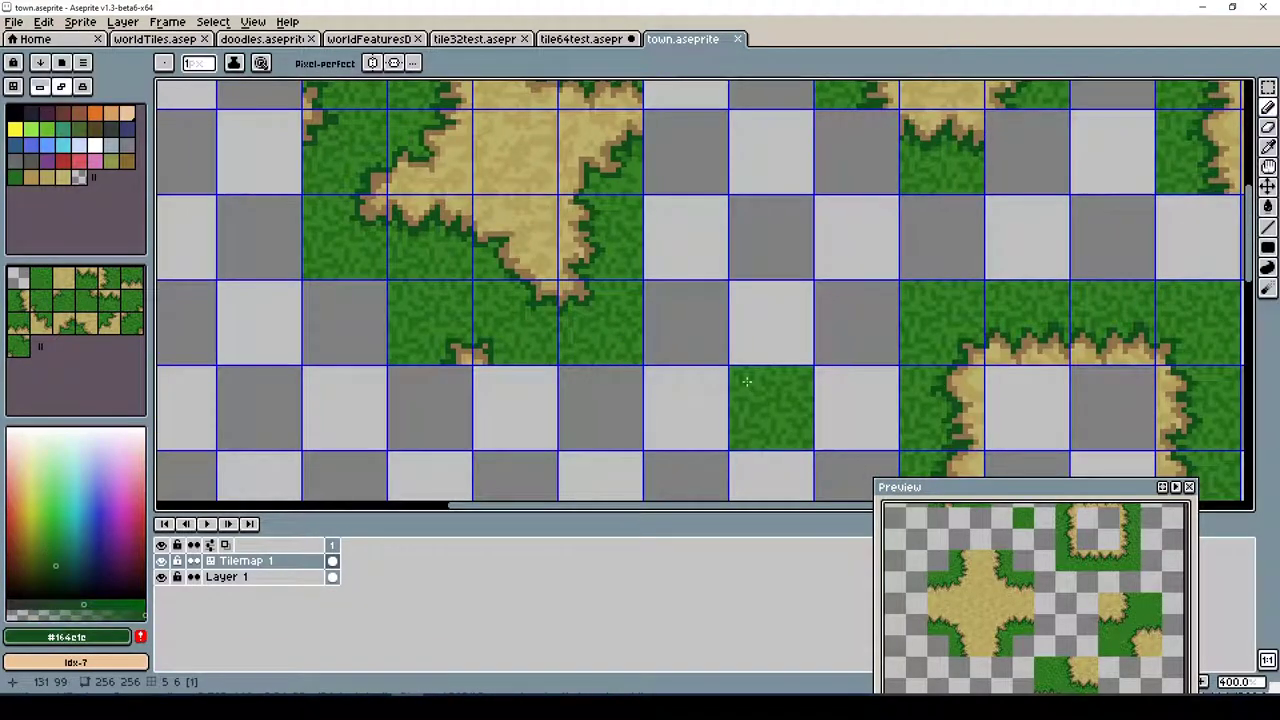
pyautogui.keyDown('alt'); pyautogui.click(757, 390); pyautogui.keyUp('alt')
pyautogui.keyDown('alt'); pyautogui.click(970, 350); pyautogui.keyUp('alt')
pyautogui.moveTo(765, 395)
pyautogui.mouseDown()
pyautogui.moveTo(792, 418)
pyautogui.moveTo(799, 433)
pyautogui.moveTo(800, 386)
pyautogui.moveTo(766, 394)
pyautogui.mouseUp()
pyautogui.keyDown('alt'); pyautogui.click(766, 394); pyautogui.keyUp('alt')
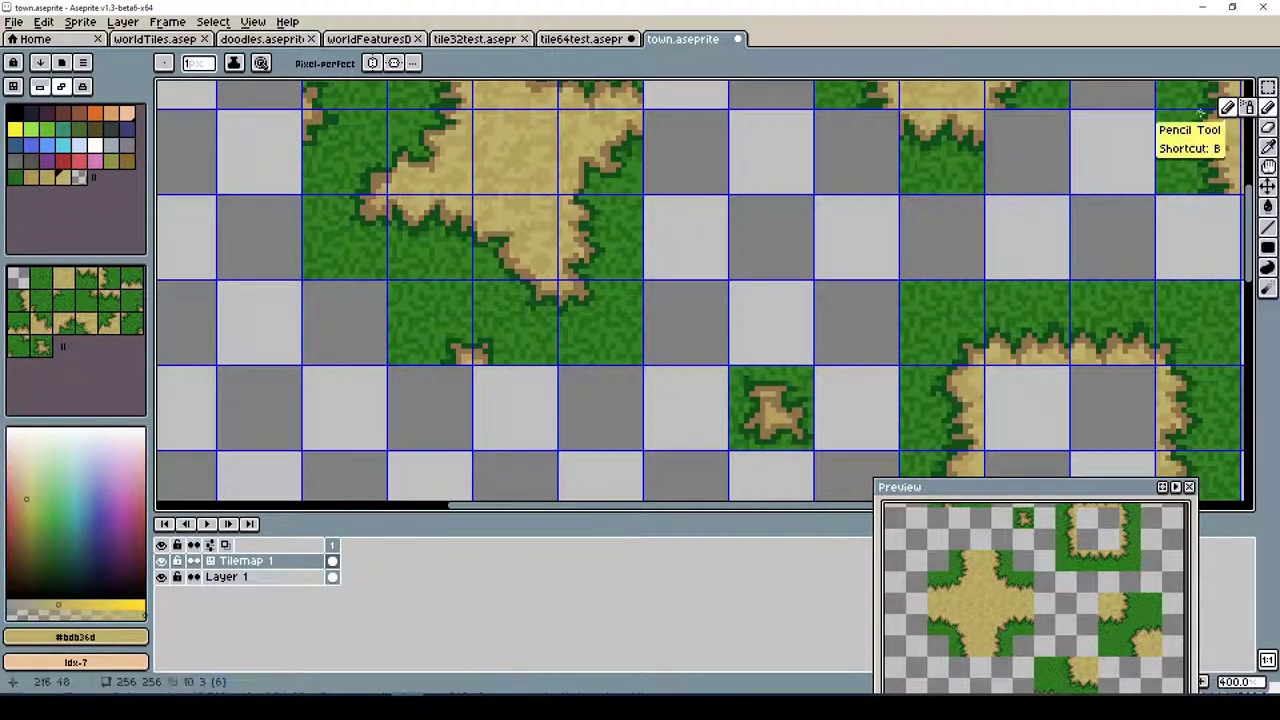
# Place the small sand patch tile in the lower-left corner of the tiles covering the pink shape
pyautogui.press('Tab')
pyautogui.scroll(-1, 726, 307)
pyautogui.scroll(-1, 726, 307)
# Move the finished 4 by 4 tile block to the canvas's upper-left corner and save the file
pyautogui.press('m')
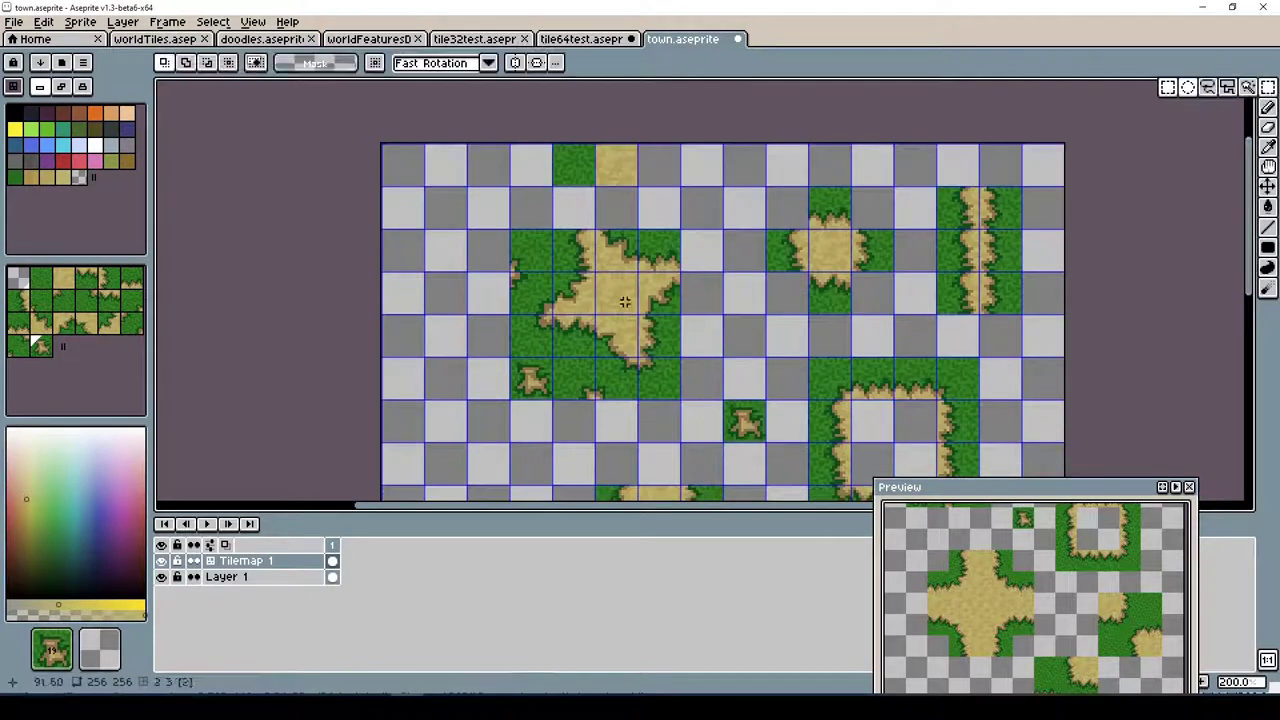
pyautogui.moveTo(662, 394); pyautogui.dragTo(534, 309)
pyautogui.hotkey('ctrl', 's')
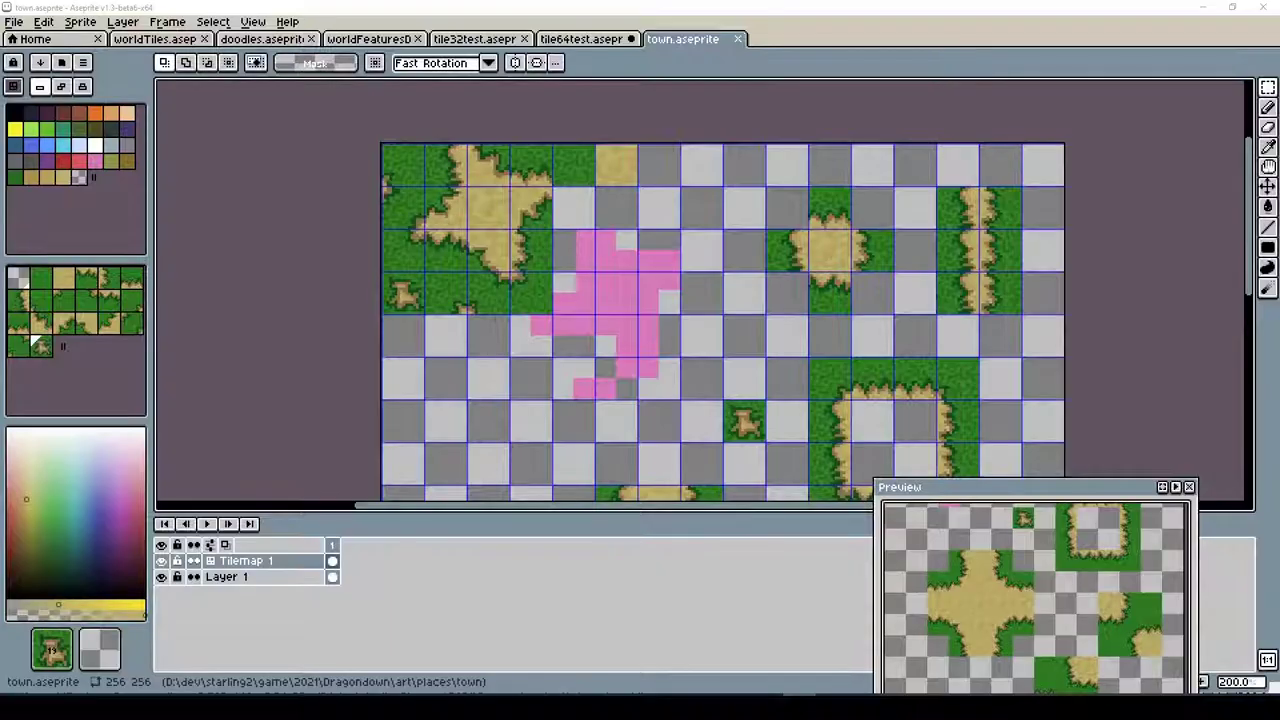
# Cut all remaining test paths, rings and patches from the tilemap, keeping the 4 by 4 block and the two base tiles
pyautogui.scroll(-1, 720, 300)
pyautogui.moveTo(723, 86); pyautogui.dragTo(1051, 466)
pyautogui.hotkey('ctrl', 'x')
pyautogui.hotkey('ctrl', 'v')
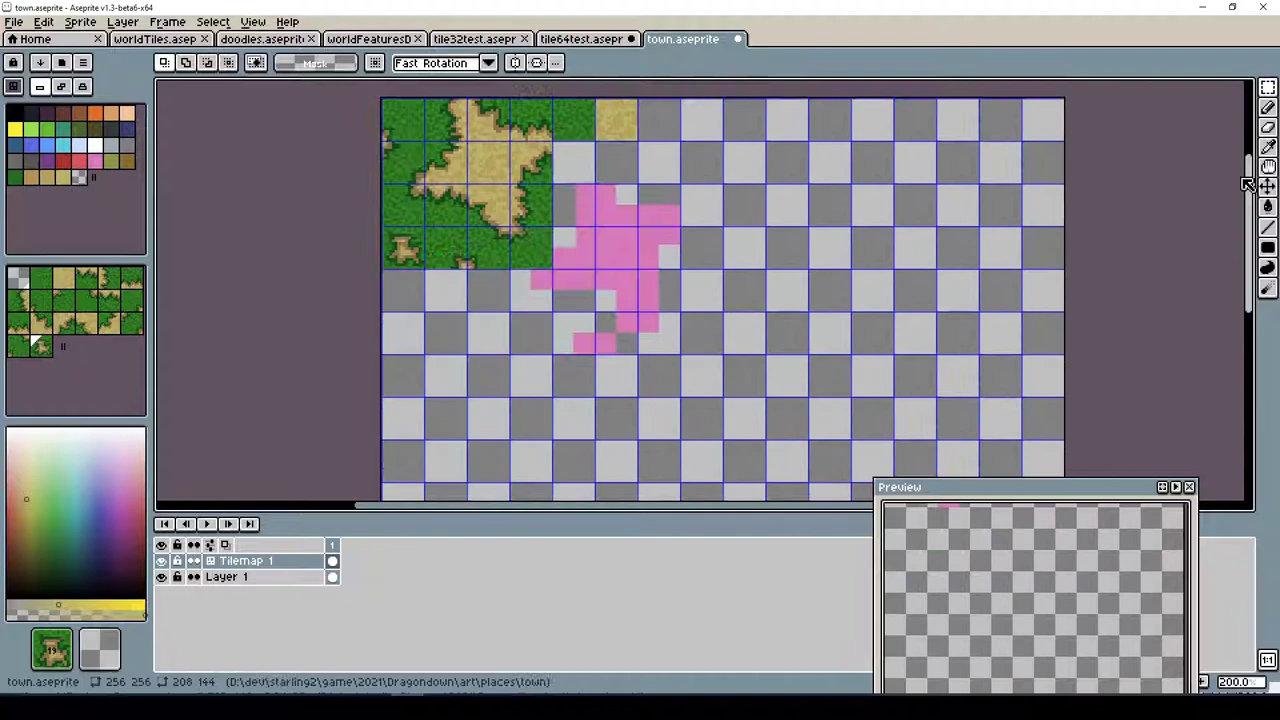
# Move the pink guide shape on Layer 1 right and down, clear of the finished tile block
pyautogui.click(226, 577)
pyautogui.moveTo(480, 177); pyautogui.dragTo(729, 400)
pyautogui.moveTo(677, 271); pyautogui.dragTo(805, 314)
pyautogui.hotkey('ctrl', 'd')
# Place a 4 by 4 block of grass tiles on Tilemap 1 below the pink guide shape
pyautogui.click(286, 561)
pyautogui.press('b')
pyautogui.scroll(-2, 705, 327)
pyautogui.click(705, 327)
pyautogui.moveTo(705, 327); pyautogui.dragTo(815, 405)
pyautogui.scroll(-2, 817, 409)
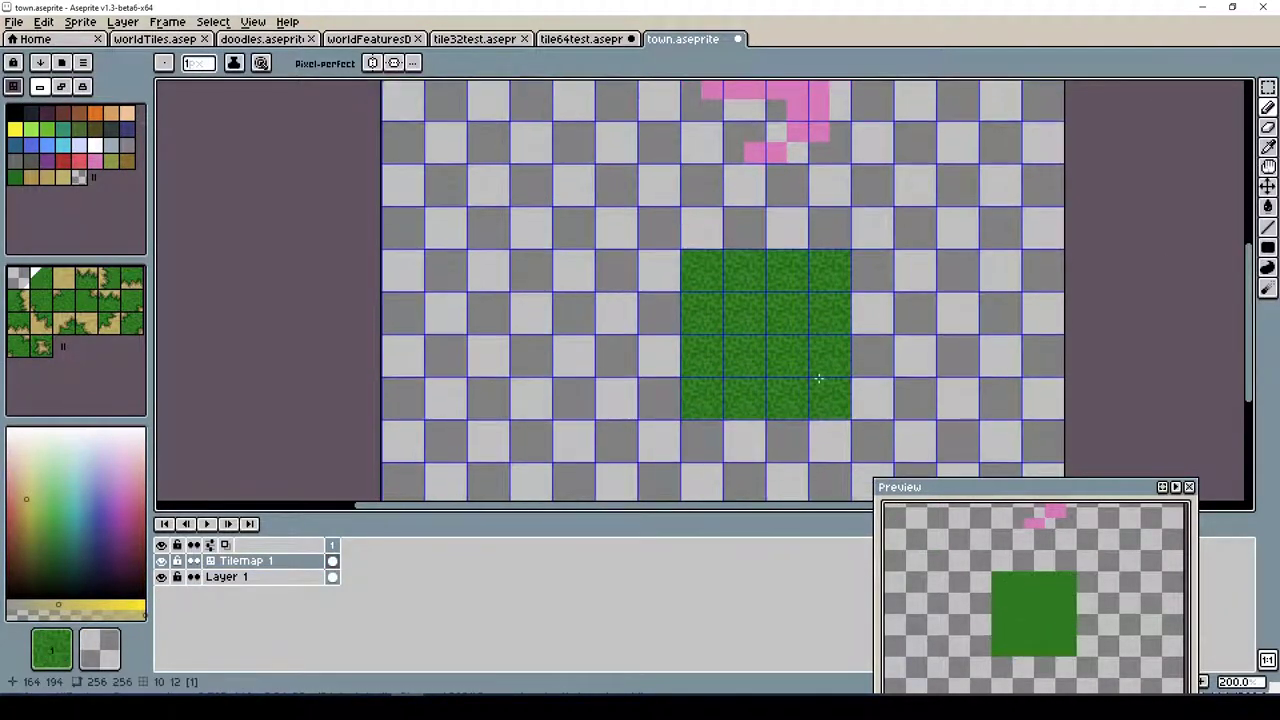
# Draw a jagged dark brown line along the base of a lower grass tile and erase the surrounding tiles into a plus shape
pyautogui.scroll(1, 815, 405)
pyautogui.press('Tab')
pyautogui.click(31, 562)
pyautogui.moveTo(676, 431); pyautogui.dragTo(705, 430)
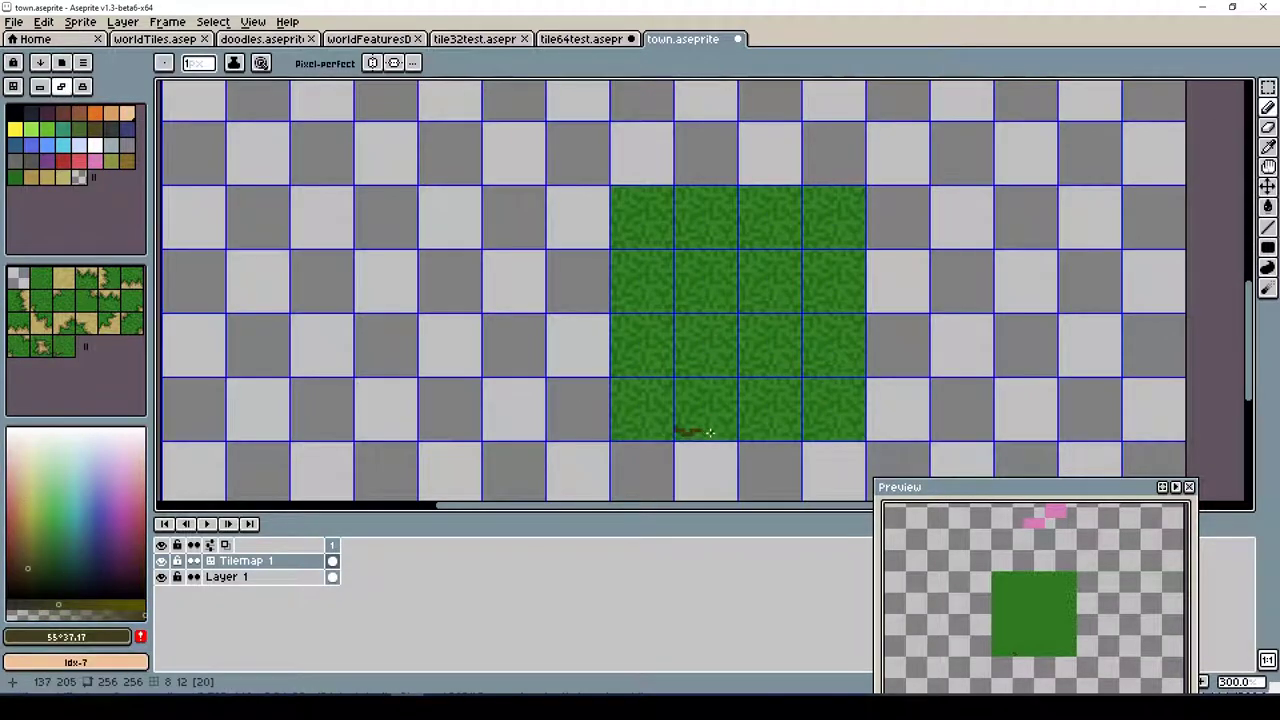
pyautogui.press('e')
pyautogui.moveTo(837, 206); pyautogui.dragTo(640, 410)
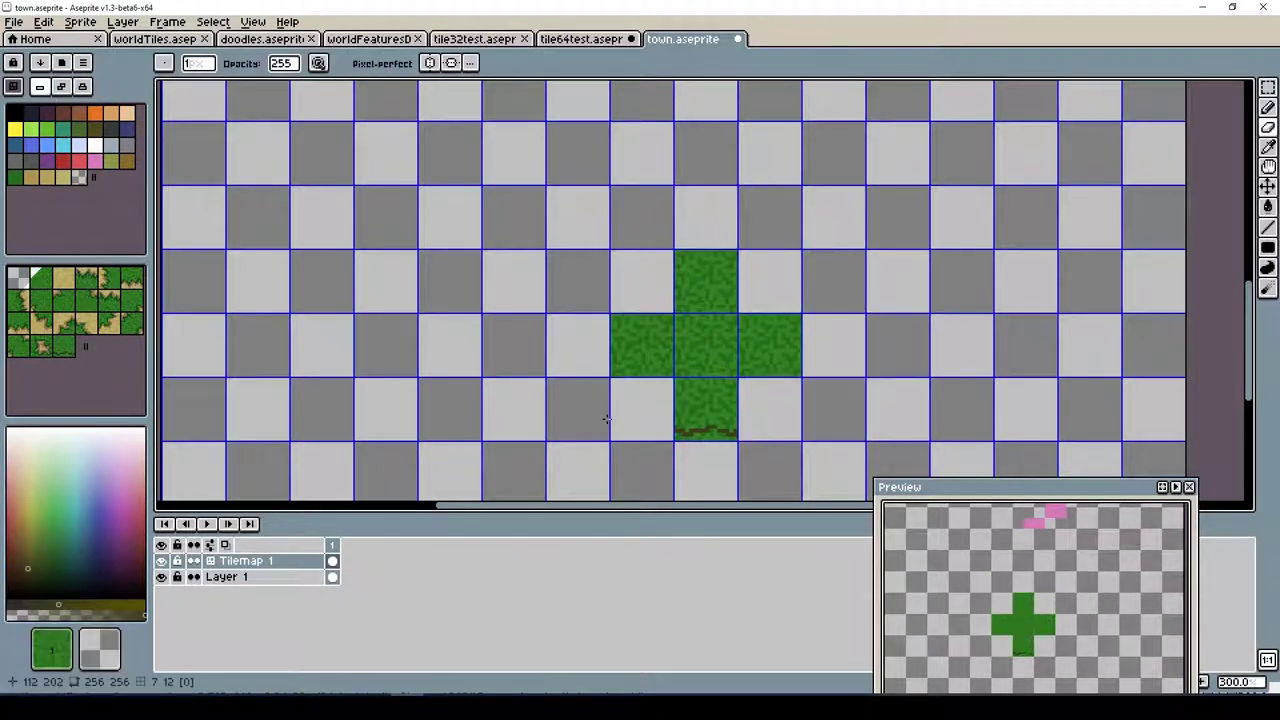
# Draw jagged dark brown (#3f3d1d) cliff outlines on the side, upper and lower arm tiles of the plus
pyautogui.press('b')
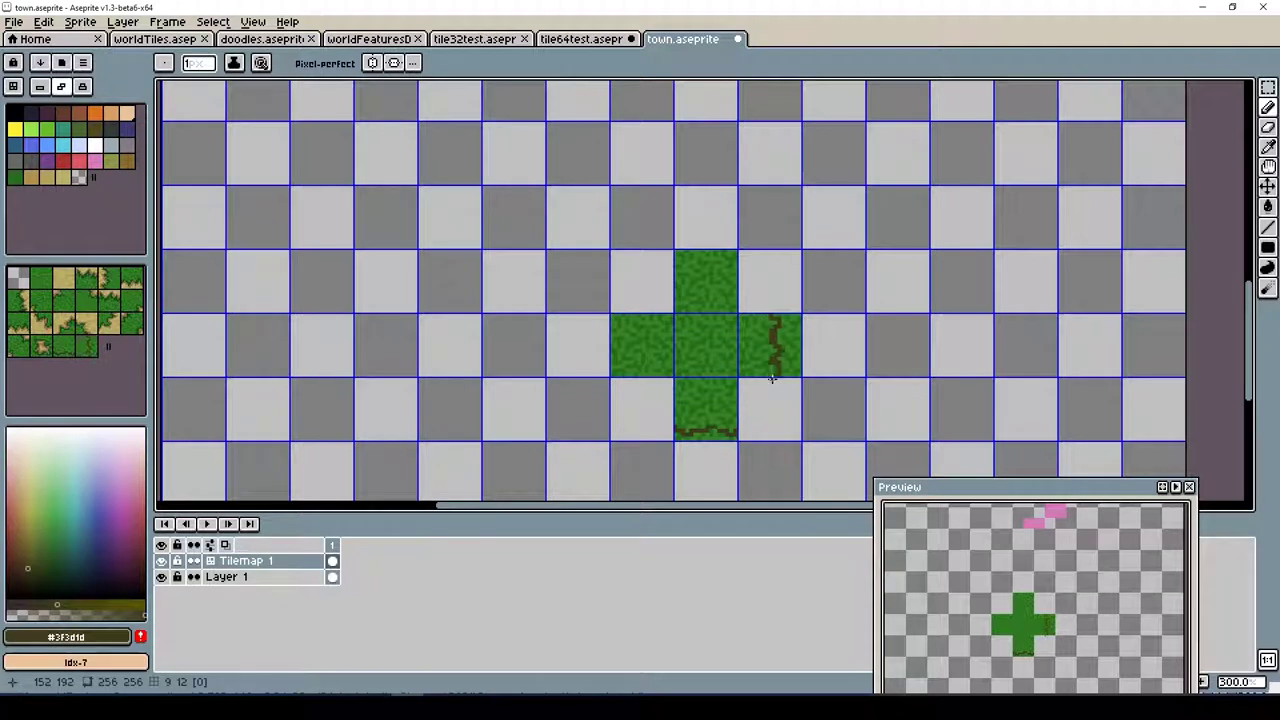
pyautogui.moveTo(621, 316); pyautogui.dragTo(616, 376)
pyautogui.moveTo(793, 355); pyautogui.dragTo(792, 378)
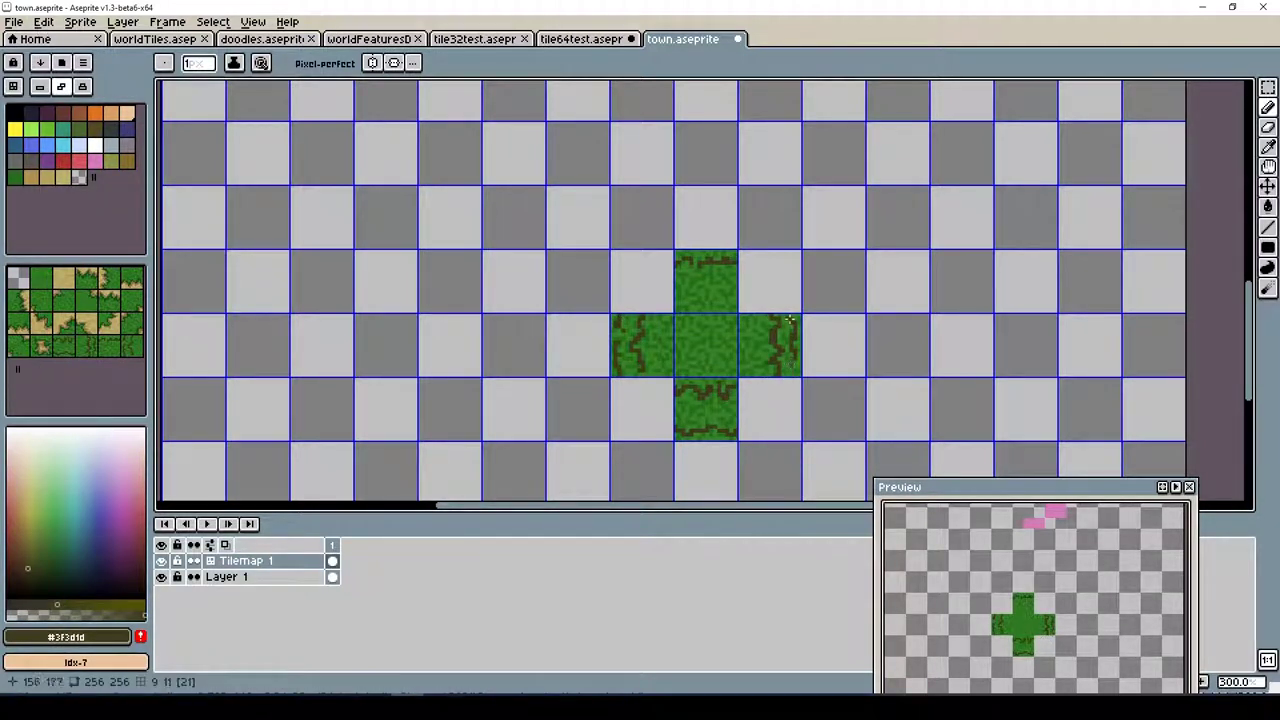
# Fill the cliff faces of the side and lower tiles with brown #6d643a and blend the upper tile's edge with green #26701f
pyautogui.click(25, 543)
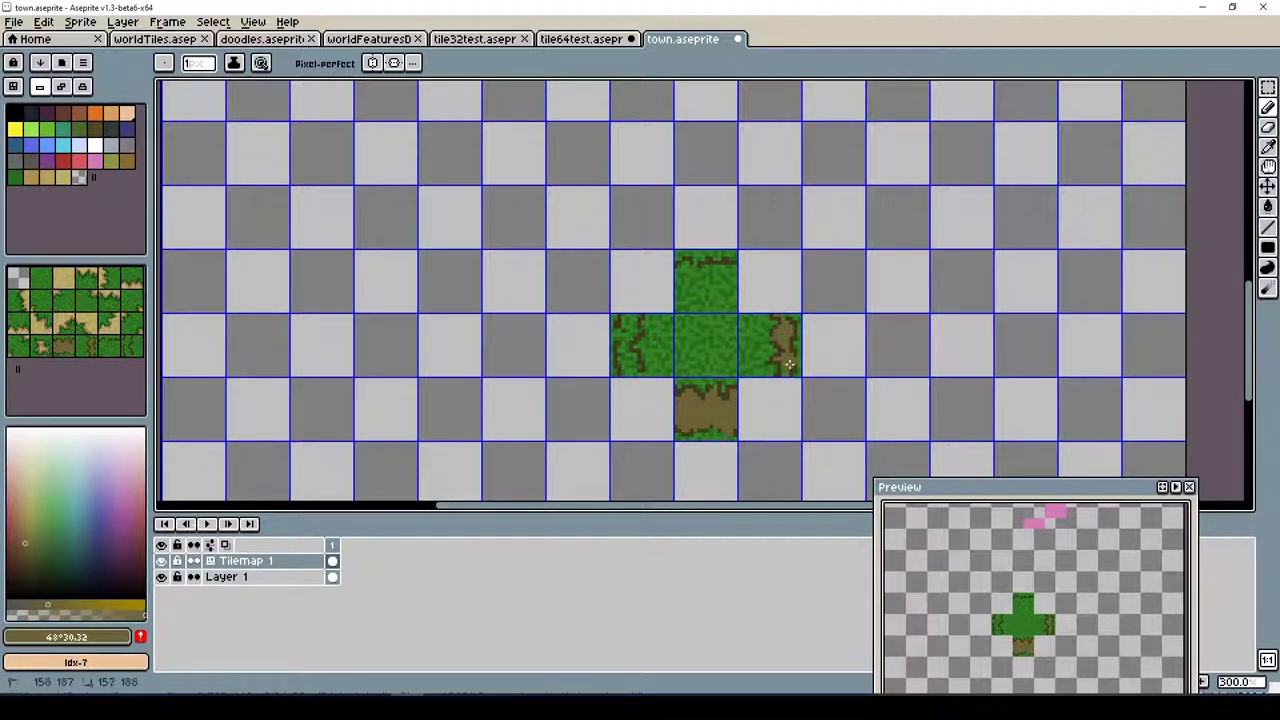
pyautogui.keyDown('alt'); pyautogui.click(710, 275); pyautogui.keyUp('alt')
pyautogui.scroll(5, 692, 269)
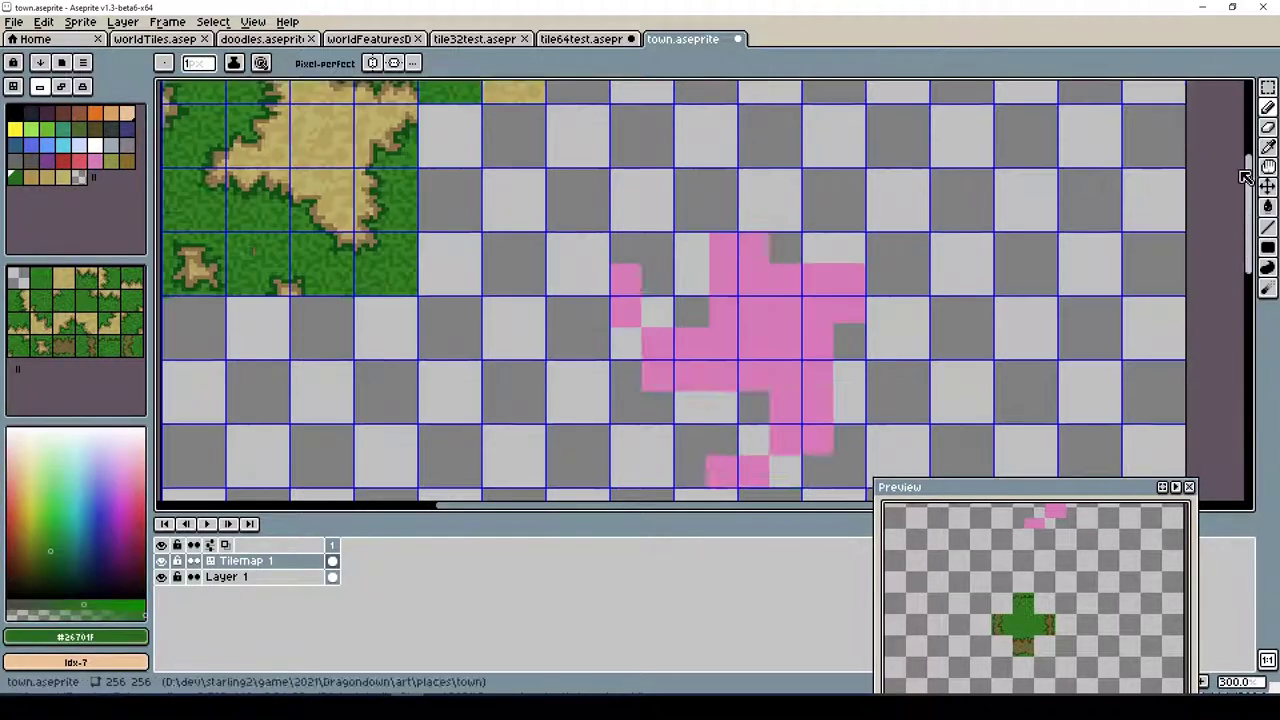
pyautogui.scroll(-6, 708, 208)
pyautogui.keyDown('alt'); pyautogui.click(633, 320); pyautogui.keyUp('alt')
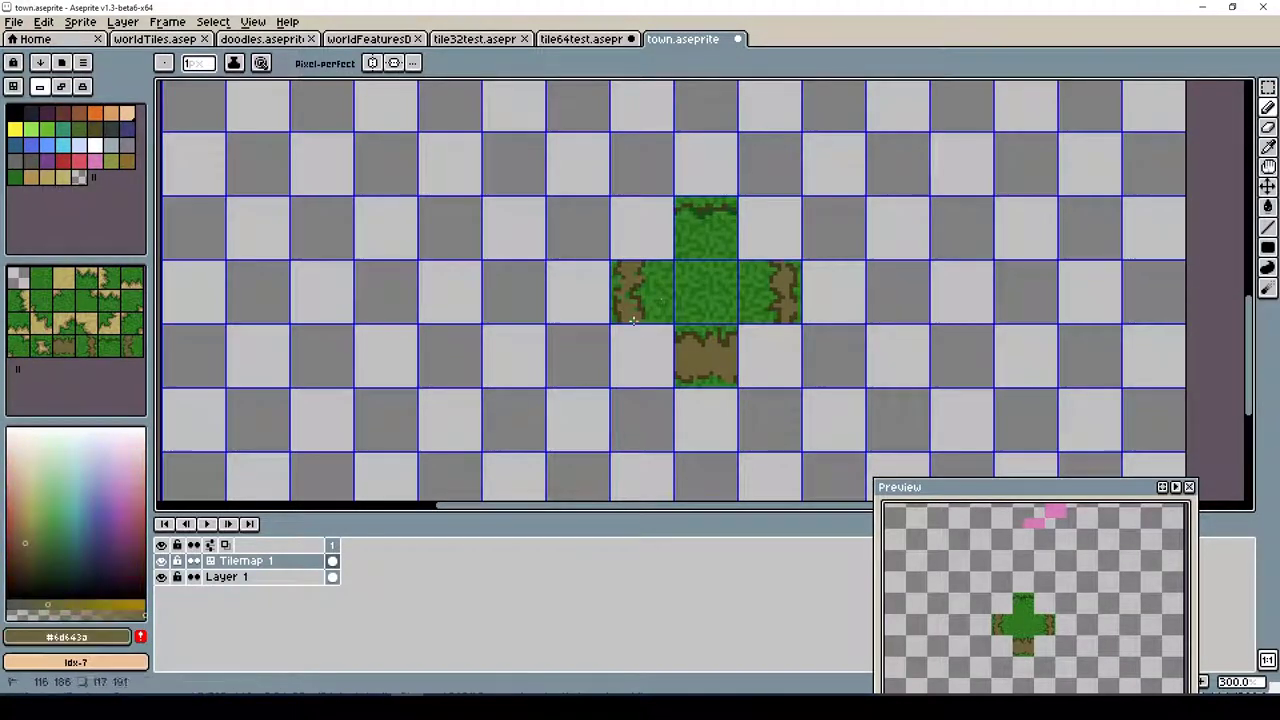
# Paint light brown vertical rocks on the lower cliff tile and place the upper and lower cliff tiles in two rows of three
pyautogui.click(30, 513)
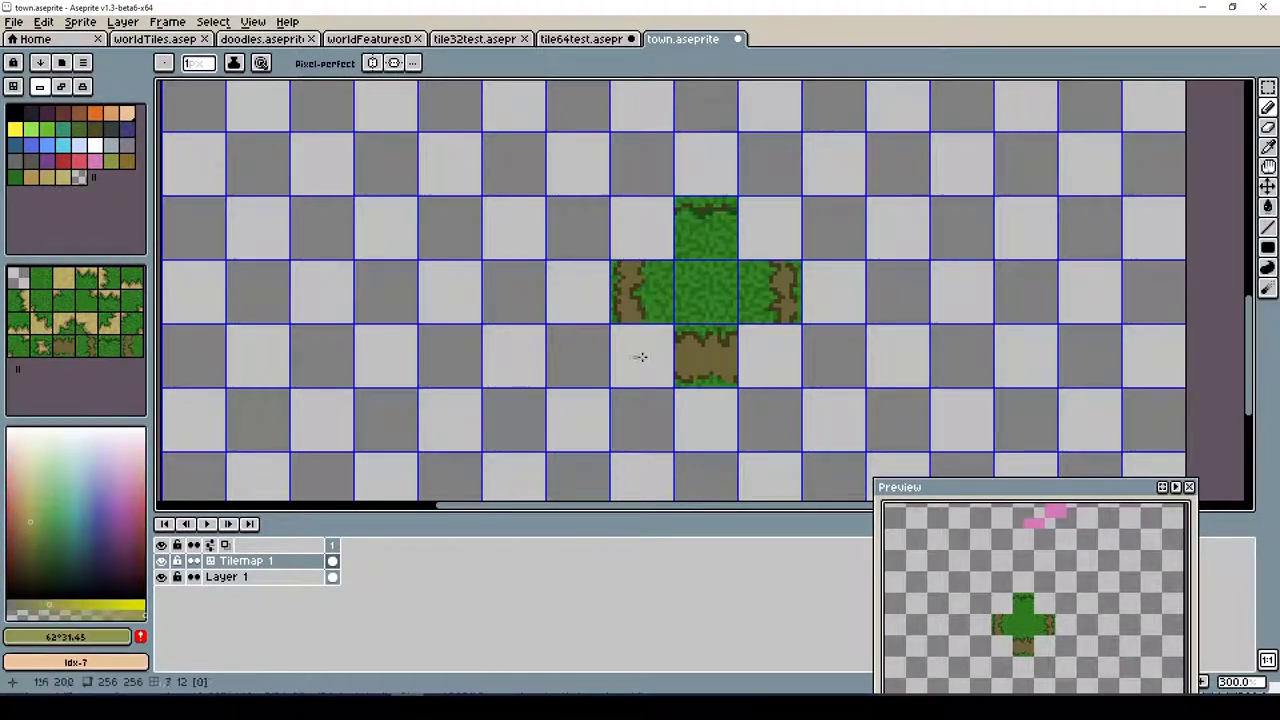
pyautogui.click(27, 521)
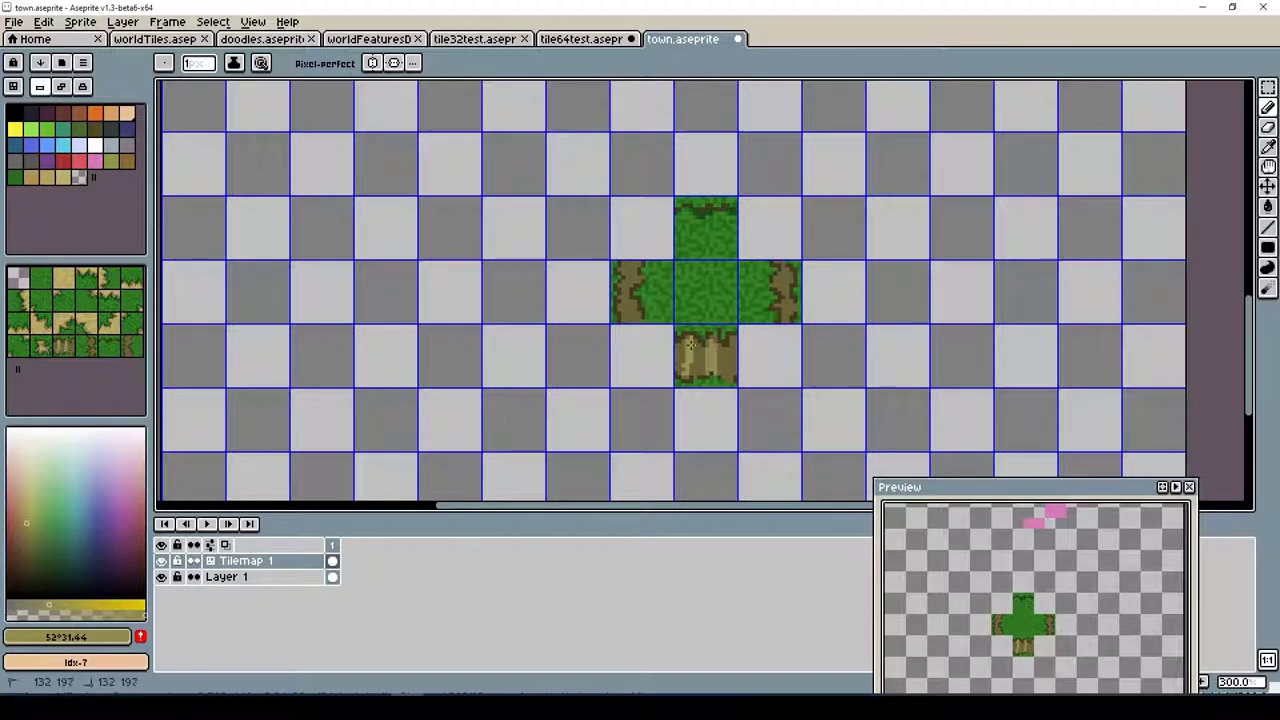
pyautogui.press('Tab')
pyautogui.click(1026, 323)
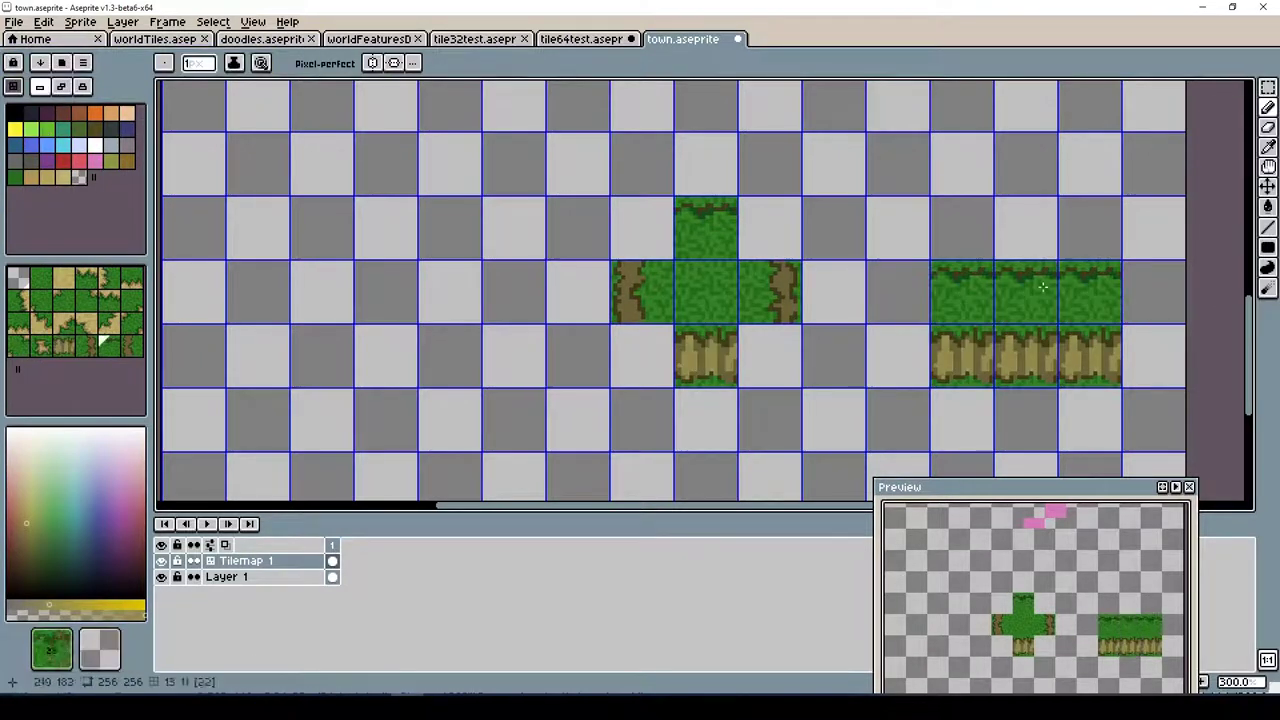
# Place the side cliff tiles in two columns of three and add light brown highlights to the lower cliff tile's rocks
pyautogui.moveTo(450, 260); pyautogui.dragTo(396, 260)
pyautogui.click(386, 355)
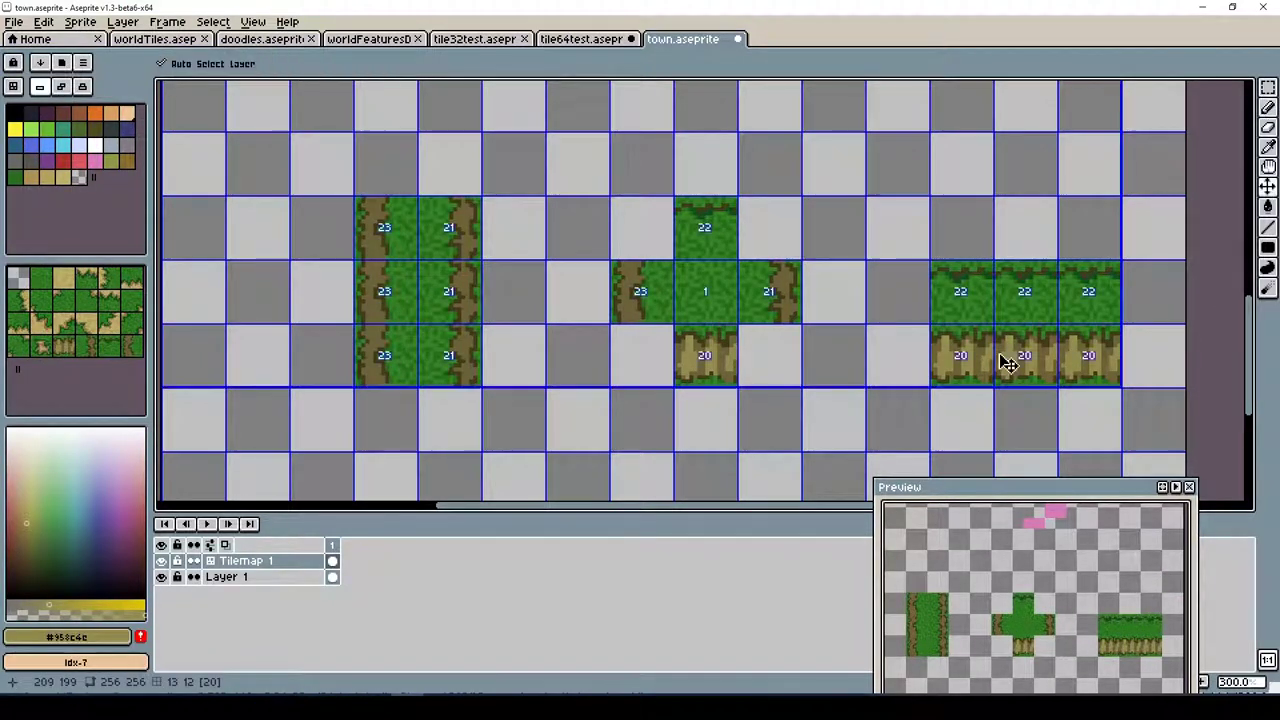
pyautogui.press('Tab')
pyautogui.scroll(2, 913, 349)
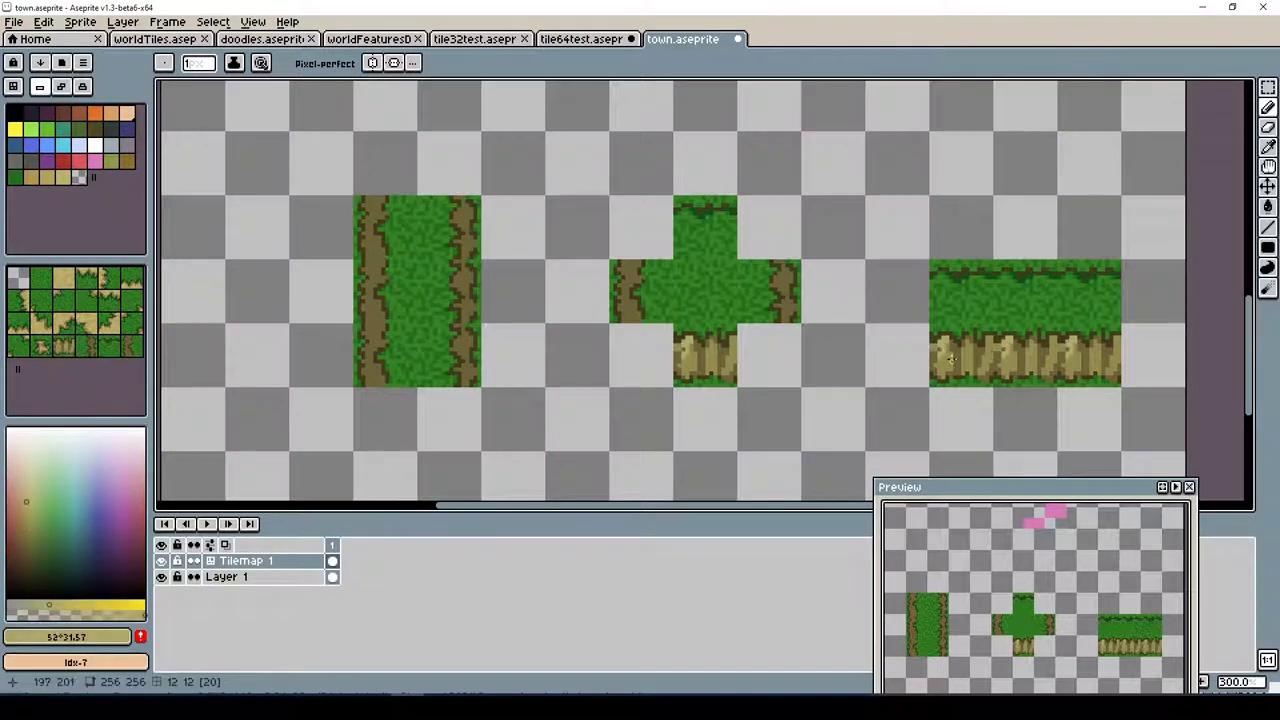
pyautogui.hotkey('ctrl', 'z')
# Paint lighter brown #958c4e rocks on both side cliff tiles, separated by dark brown gaps, with #b4ab6f highlights
pyautogui.keyDown('alt'); pyautogui.click(466, 248); pyautogui.keyUp('alt')
pyautogui.moveTo(466, 248); pyautogui.dragTo(445, 275)
pyautogui.moveTo(375, 303)
pyautogui.mouseDown()
pyautogui.moveTo(390, 272)
pyautogui.moveTo(371, 317)
pyautogui.mouseUp()
pyautogui.keyDown('alt'); pyautogui.click(371, 317); pyautogui.keyUp('alt')
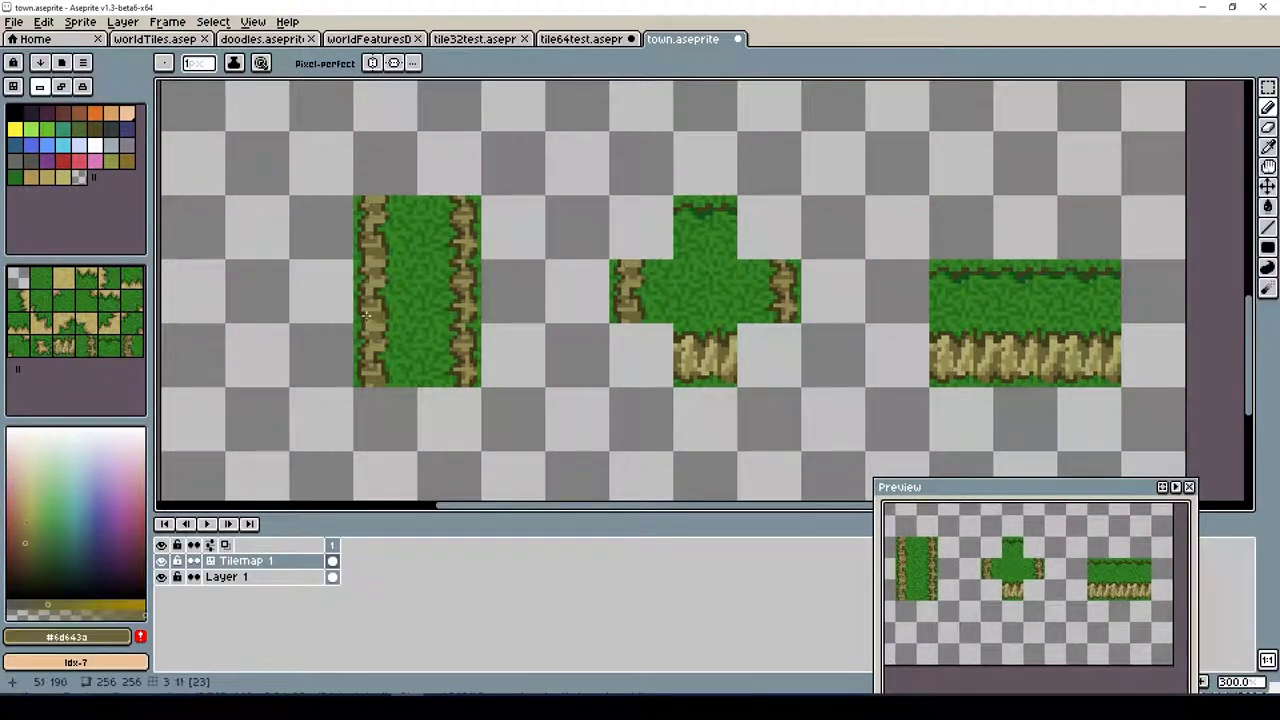
pyautogui.keyDown('alt'); pyautogui.click(456, 284); pyautogui.keyUp('alt')
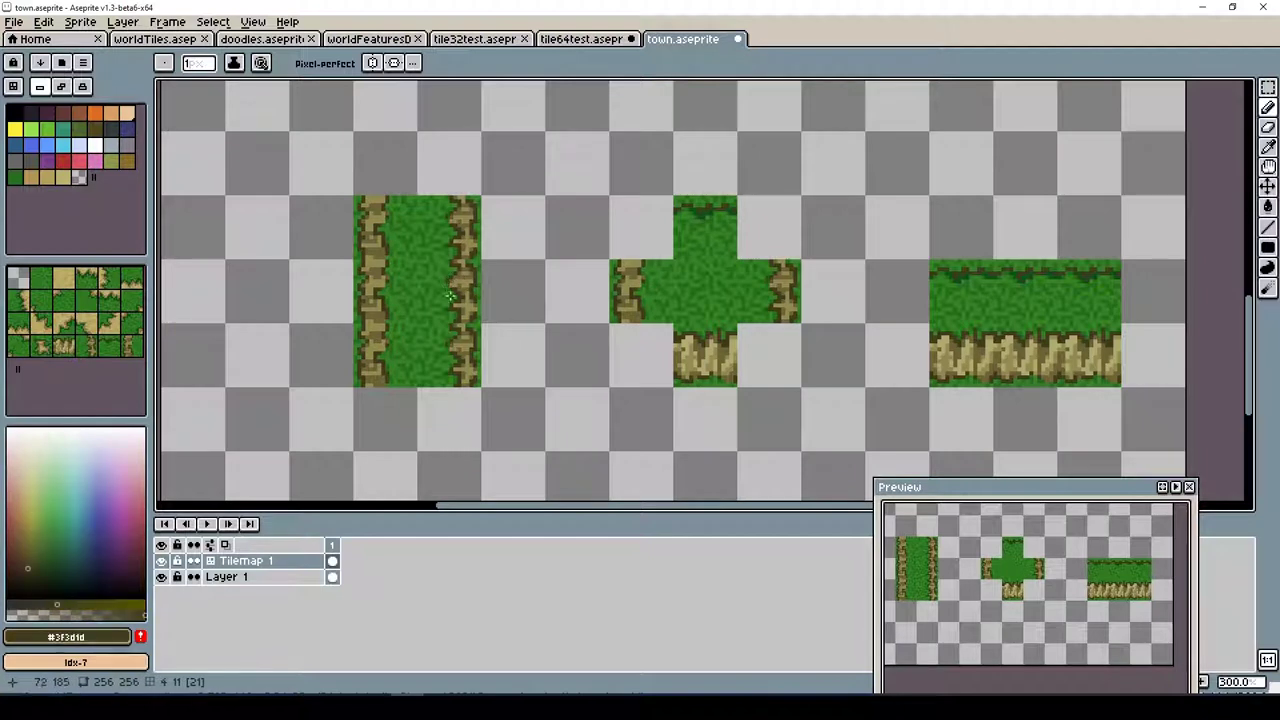
pyautogui.keyDown('alt'); pyautogui.click(466, 352); pyautogui.keyUp('alt')
pyautogui.moveTo(466, 352); pyautogui.dragTo(472, 337)
# Refine the side cliff tiles' rock shapes with #958c4e and #3f3d1d, and shade their grass edges with dark green #164e1e
pyautogui.keyDown('alt'); pyautogui.click(462, 348); pyautogui.keyUp('alt')
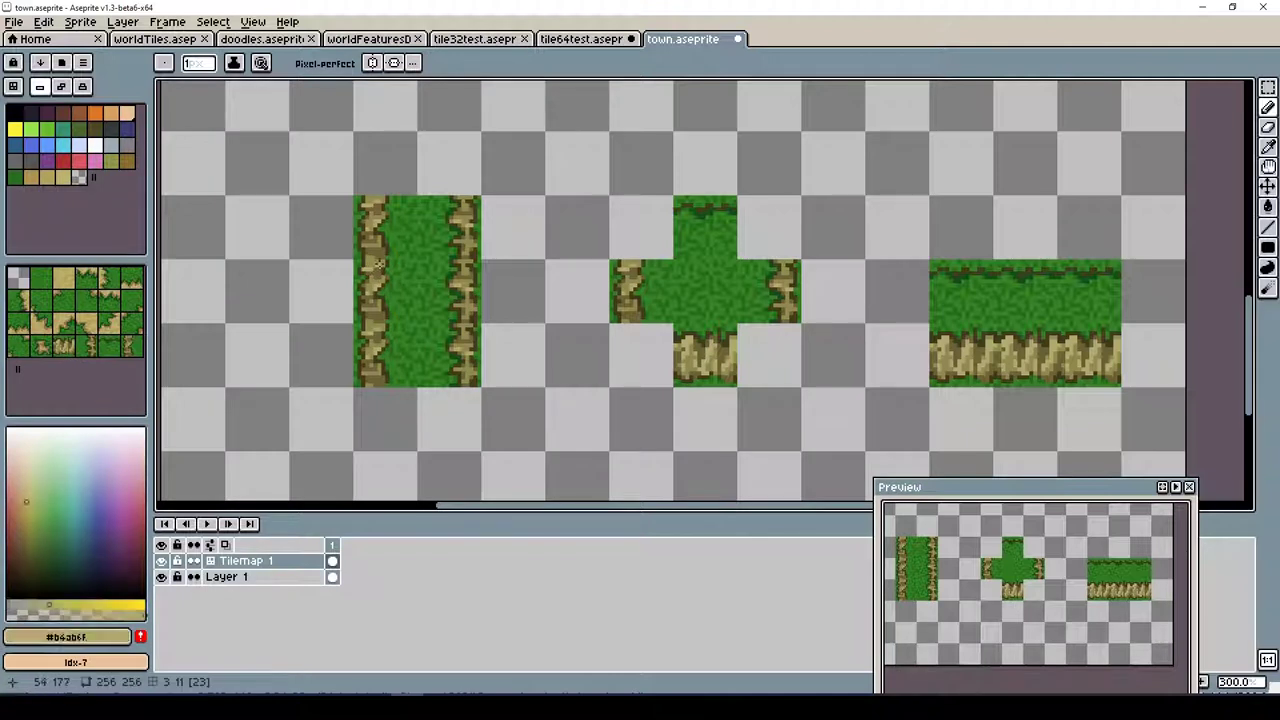
pyautogui.keyDown('alt'); pyautogui.click(375, 241); pyautogui.keyUp('alt')
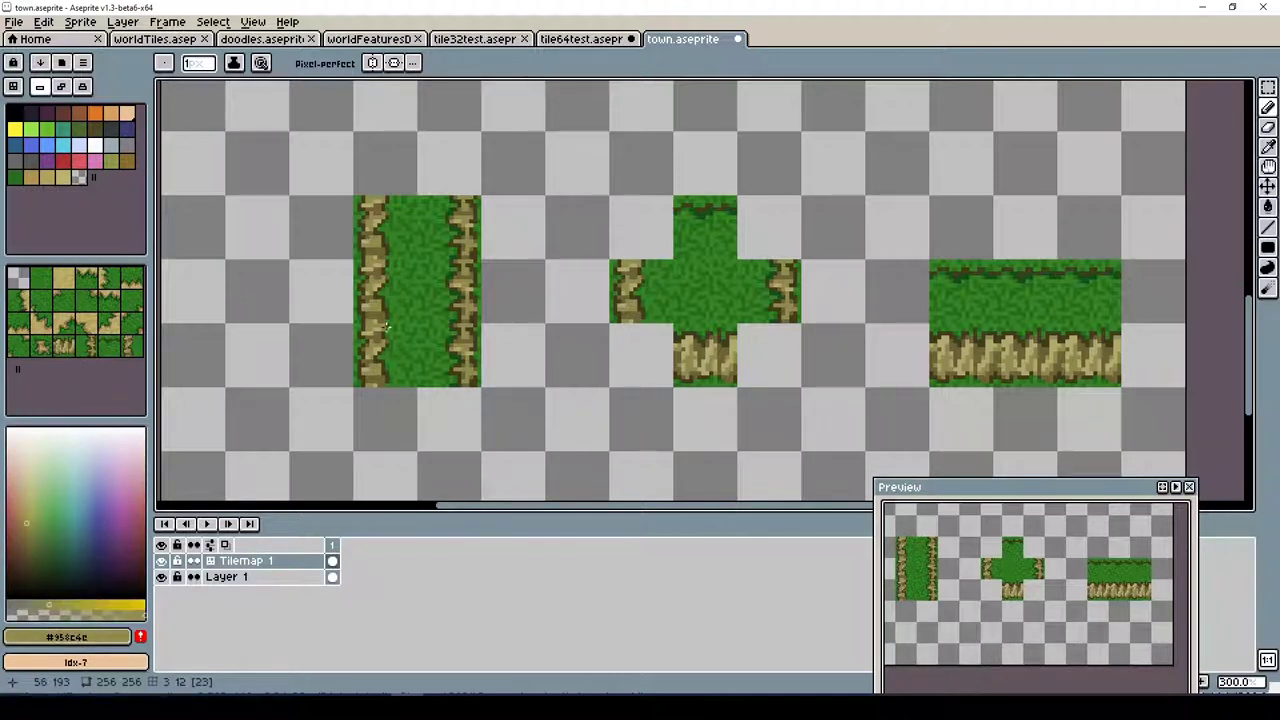
pyautogui.keyDown('alt'); pyautogui.click(452, 290); pyautogui.keyUp('alt')
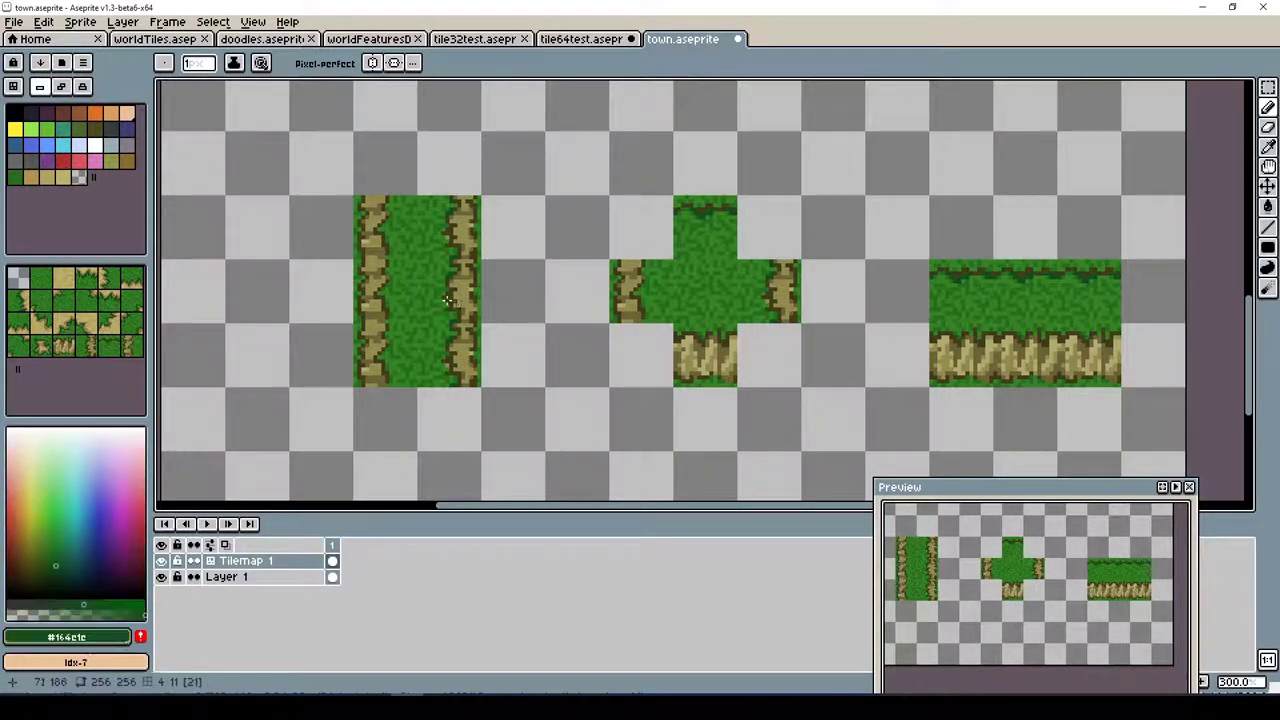
pyautogui.keyDown('alt'); pyautogui.click(455, 358); pyautogui.keyUp('alt')
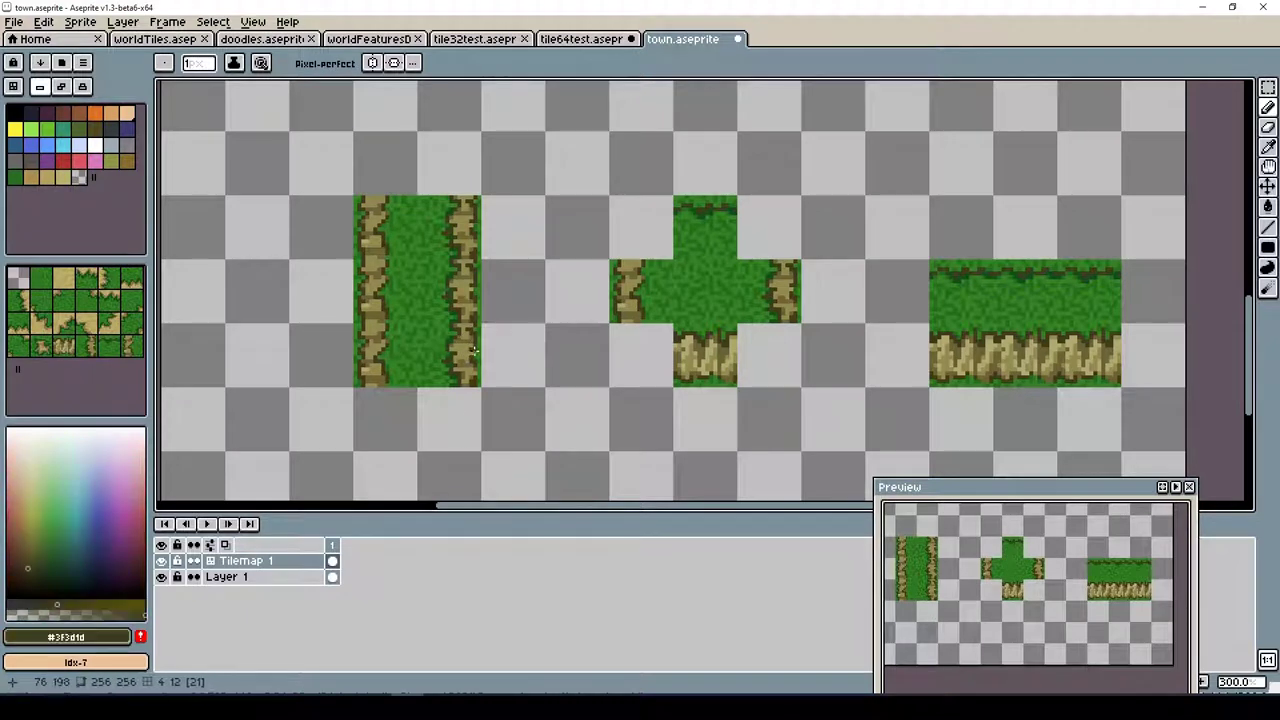
pyautogui.keyDown('alt'); pyautogui.click(385, 278); pyautogui.keyUp('alt')
pyautogui.keyDown('alt'); pyautogui.click(379, 291); pyautogui.keyUp('alt')
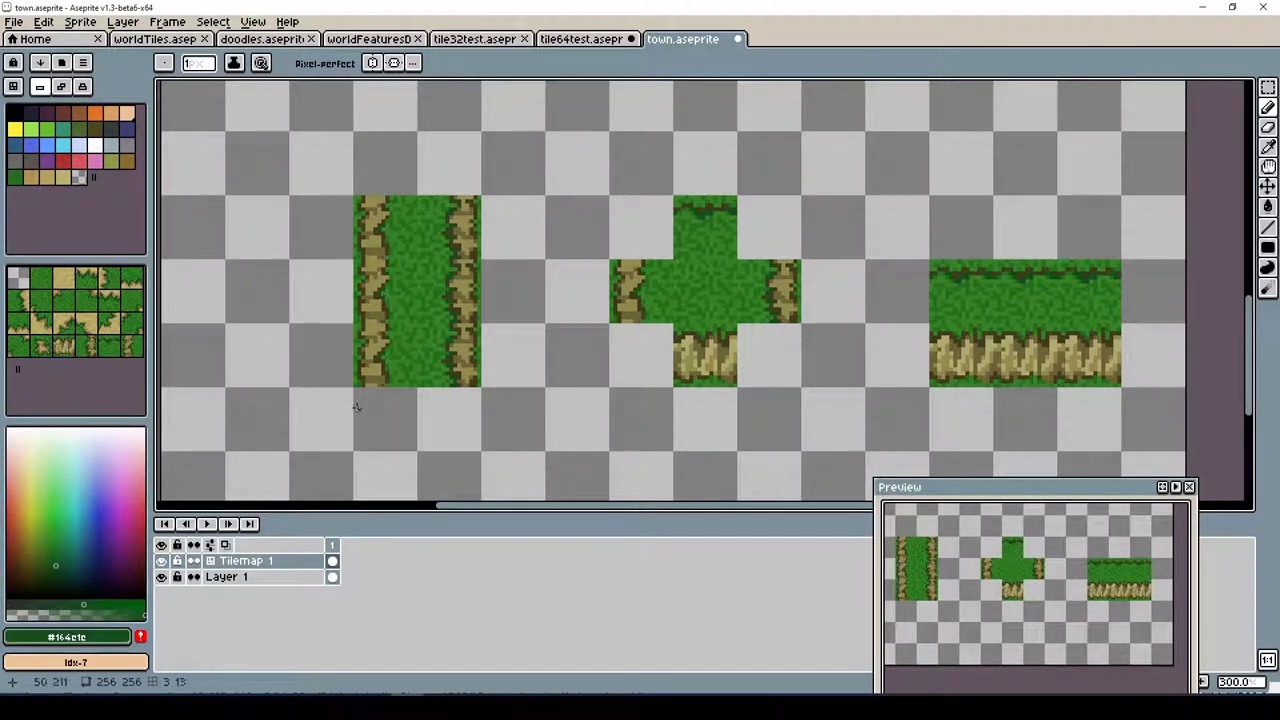
# Refine the rocks and jagged base of the lower cliff tile and save the file
pyautogui.keyDown('alt'); pyautogui.click(710, 352); pyautogui.keyUp('alt')
pyautogui.keyDown('alt'); pyautogui.click(937, 350); pyautogui.keyUp('alt')
pyautogui.keyDown('alt'); pyautogui.click(1018, 328); pyautogui.keyUp('alt')
pyautogui.keyDown('alt'); pyautogui.click(985, 384); pyautogui.keyUp('alt')
pyautogui.keyDown('alt'); pyautogui.click(1037, 373); pyautogui.keyUp('alt')
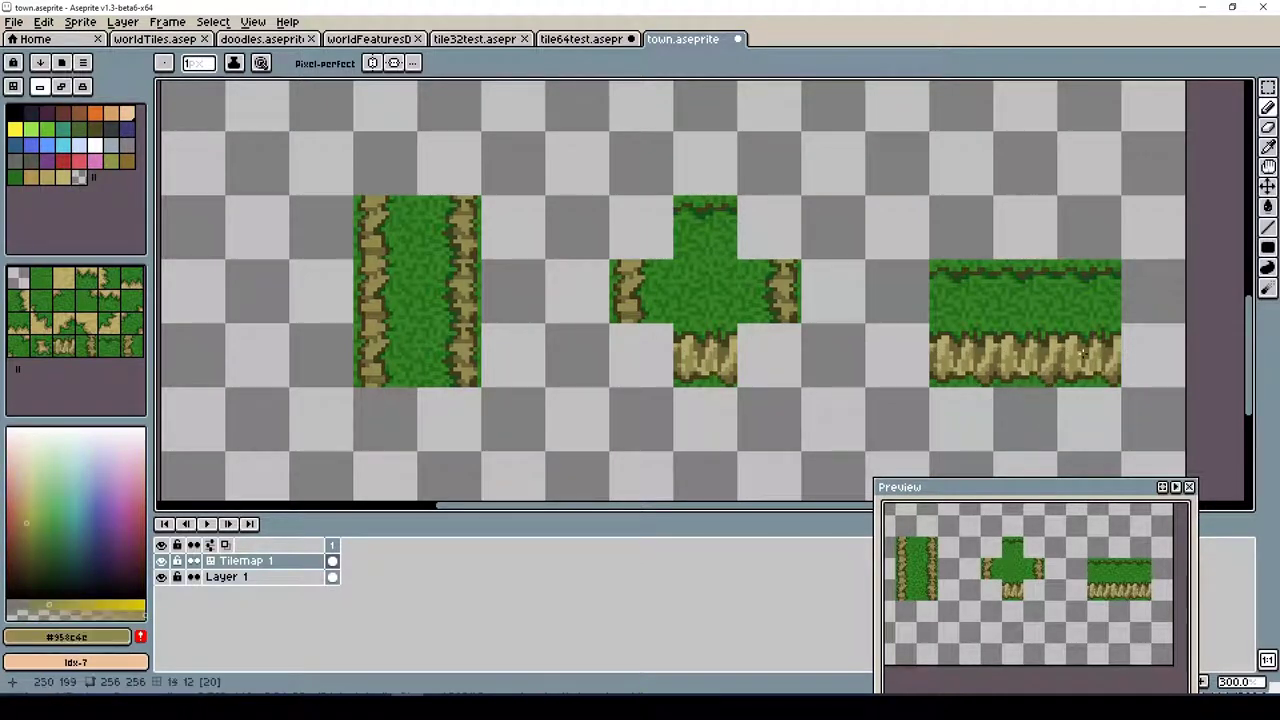
pyautogui.hotkey('ctrl', 's')
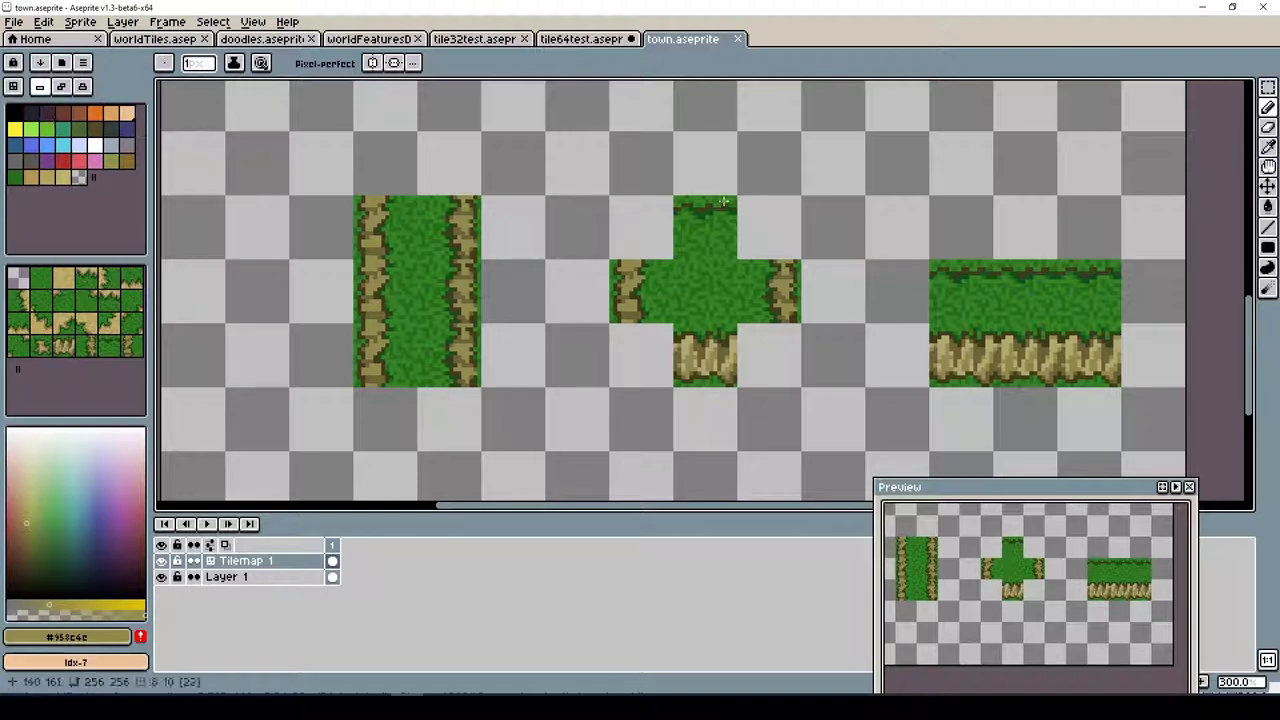
# Soften the upper cliff tile's jagged edge with green #26701f and save the file
pyautogui.keyDown('alt'); pyautogui.click(710, 209); pyautogui.keyUp('alt')
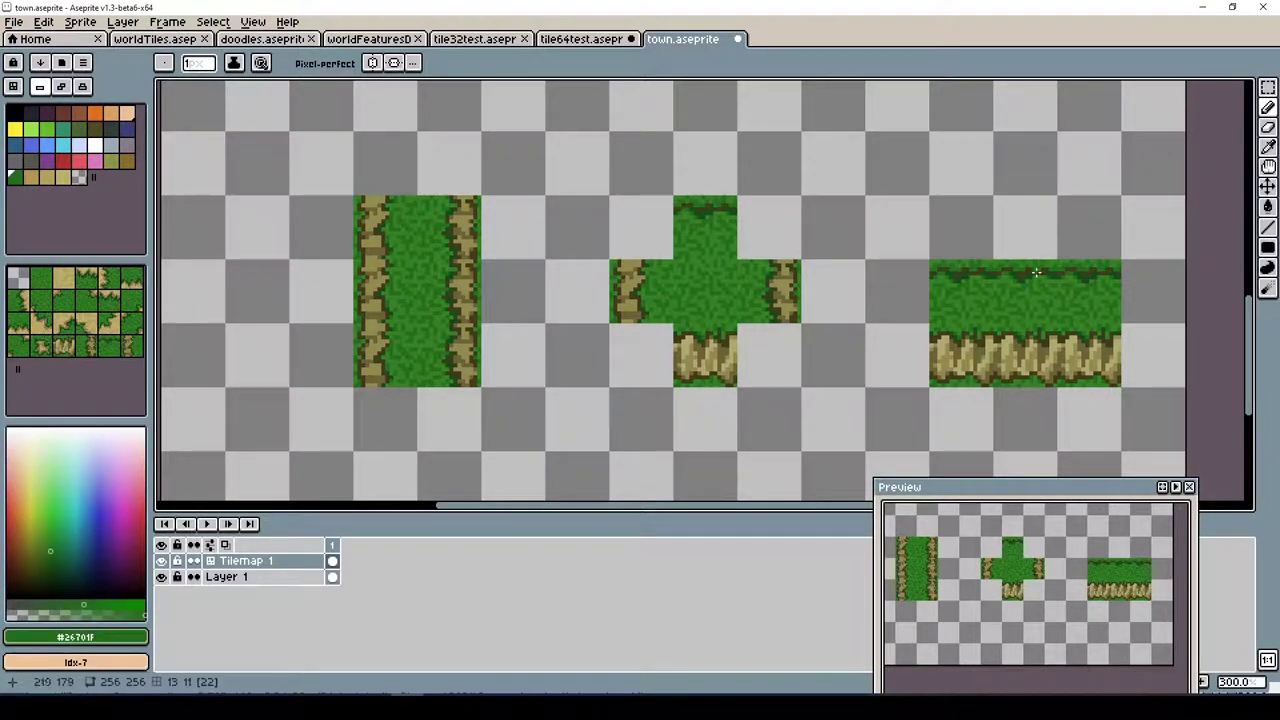
pyautogui.keyDown('alt'); pyautogui.click(1016, 289); pyautogui.keyUp('alt')
pyautogui.keyDown('alt'); pyautogui.click(1018, 287); pyautogui.keyUp('alt')
pyautogui.click(14, 21)
pyautogui.click(43, 91)
# Arrange the straight cliff tiles into a hollow four-by-four ring with plain grass tiles at its corners
pyautogui.moveTo(1248, 325)
pyautogui.mouseDown()
pyautogui.moveTo(1248, 345)
pyautogui.moveTo(1248, 320)
pyautogui.mouseUp()
pyautogui.press('Tab')
pyautogui.click(897, 128)
pyautogui.click(961, 109)
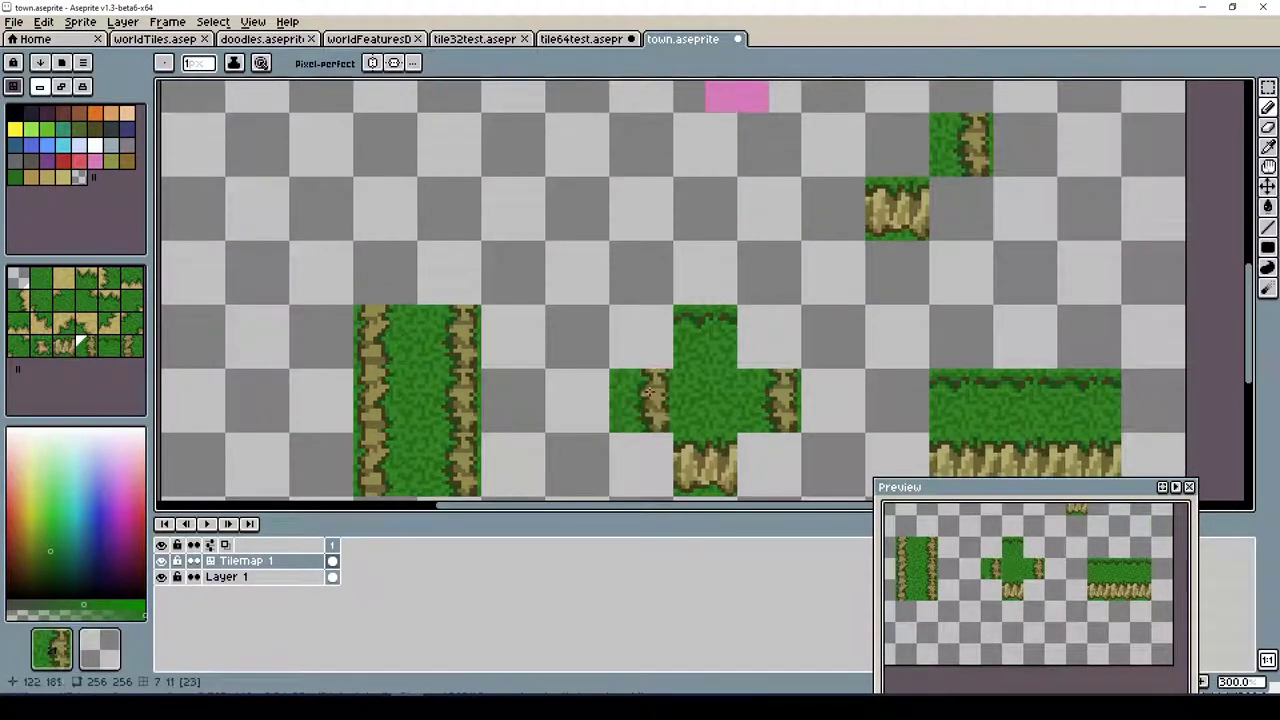
pyautogui.click(833, 209)
pyautogui.moveTo(768, 150); pyautogui.dragTo(768, 95)
pyautogui.scroll(5, 600, 250)
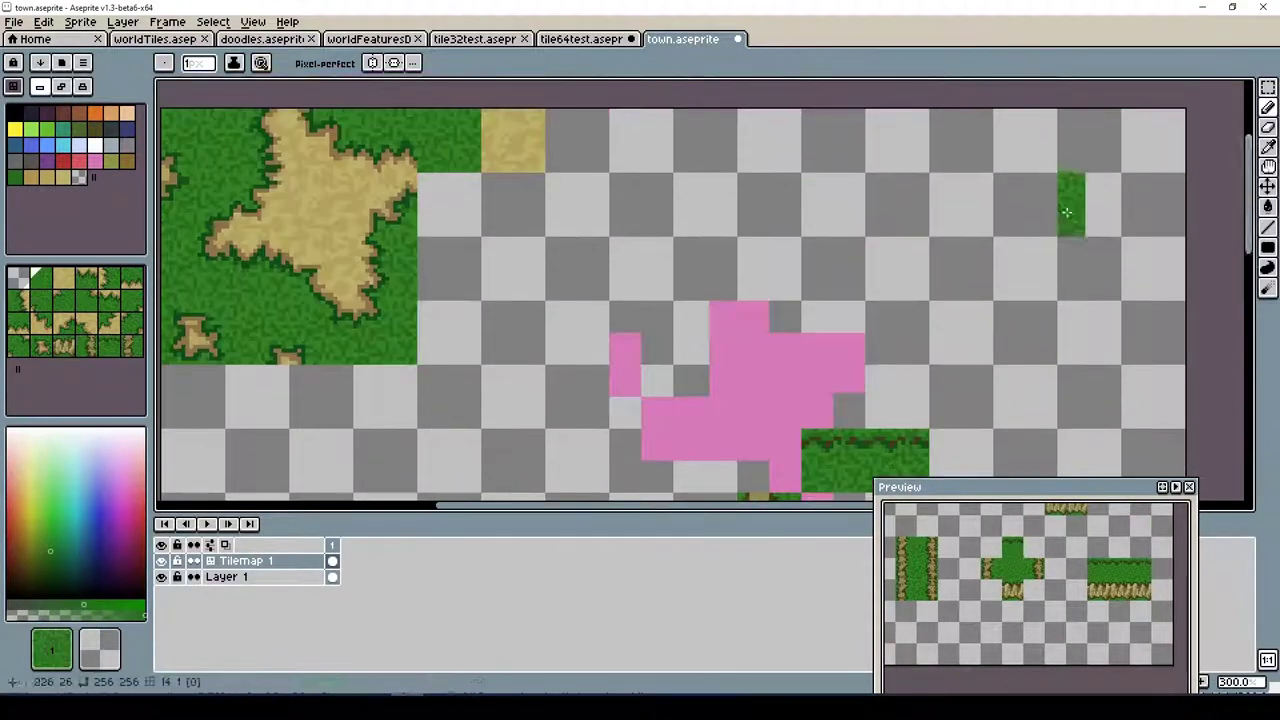
pyautogui.scroll(-4, 548, 172)
# Select the 64 × 64 px cliff ring and hide the selection edges
pyautogui.press('m')
pyautogui.moveTo(786, 194); pyautogui.dragTo(997, 383)
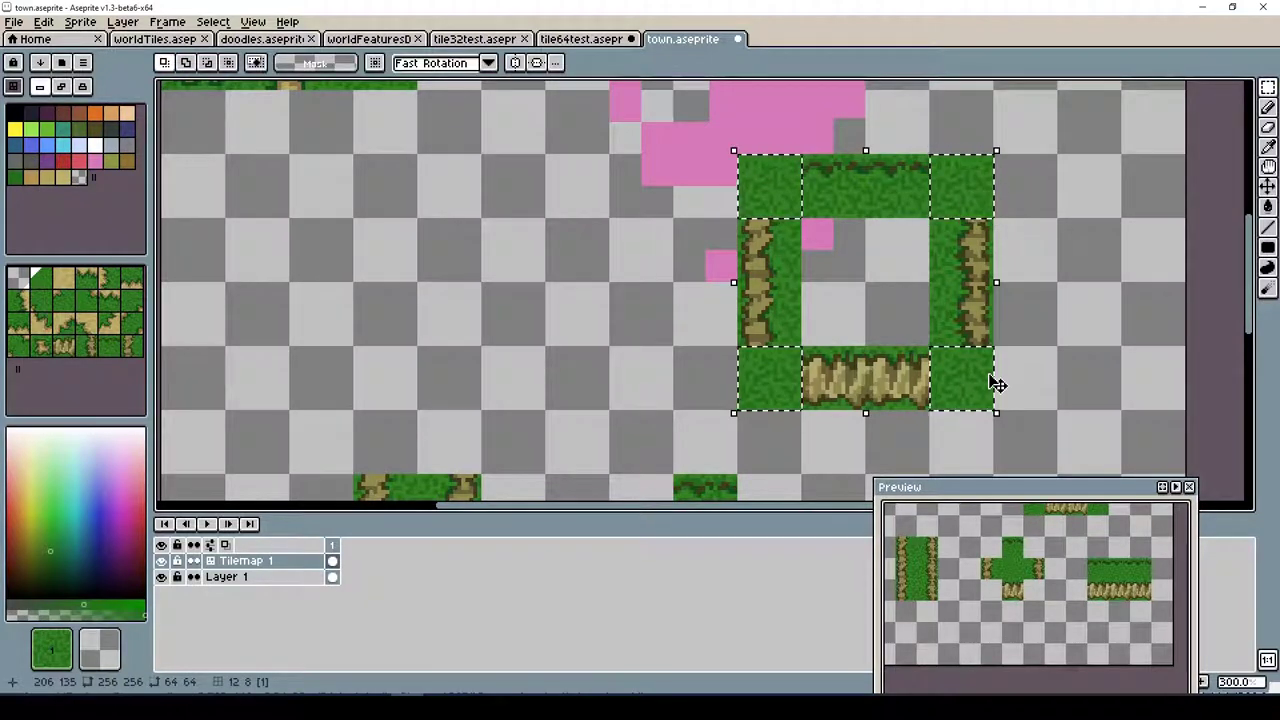
pyautogui.hotkey('alt', 'v')
pyautogui.hotkey('ctrl', 'd')
# In auto tileset mode, outline the ring's four corner cliffs in dark brown #3f3d1d and fill their faces with brown #6d643a
pyautogui.press('b')
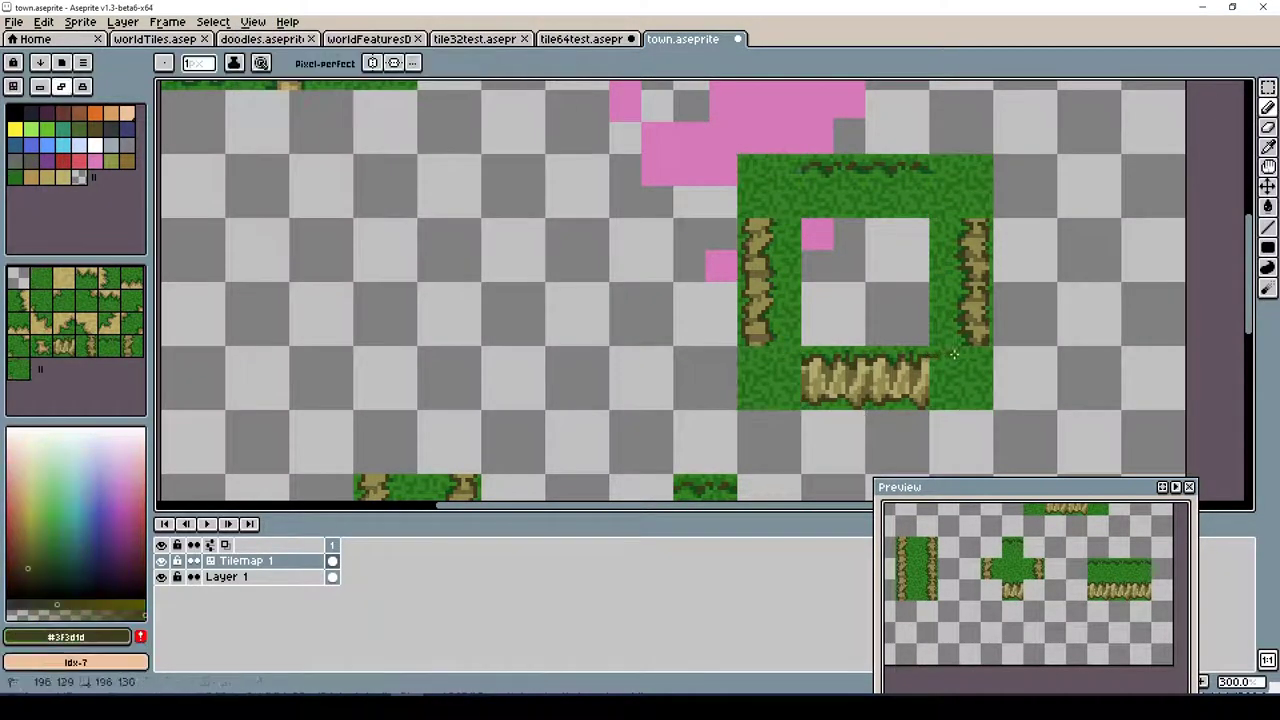
pyautogui.keyDown('alt'); pyautogui.click(789, 361); pyautogui.keyUp('alt')
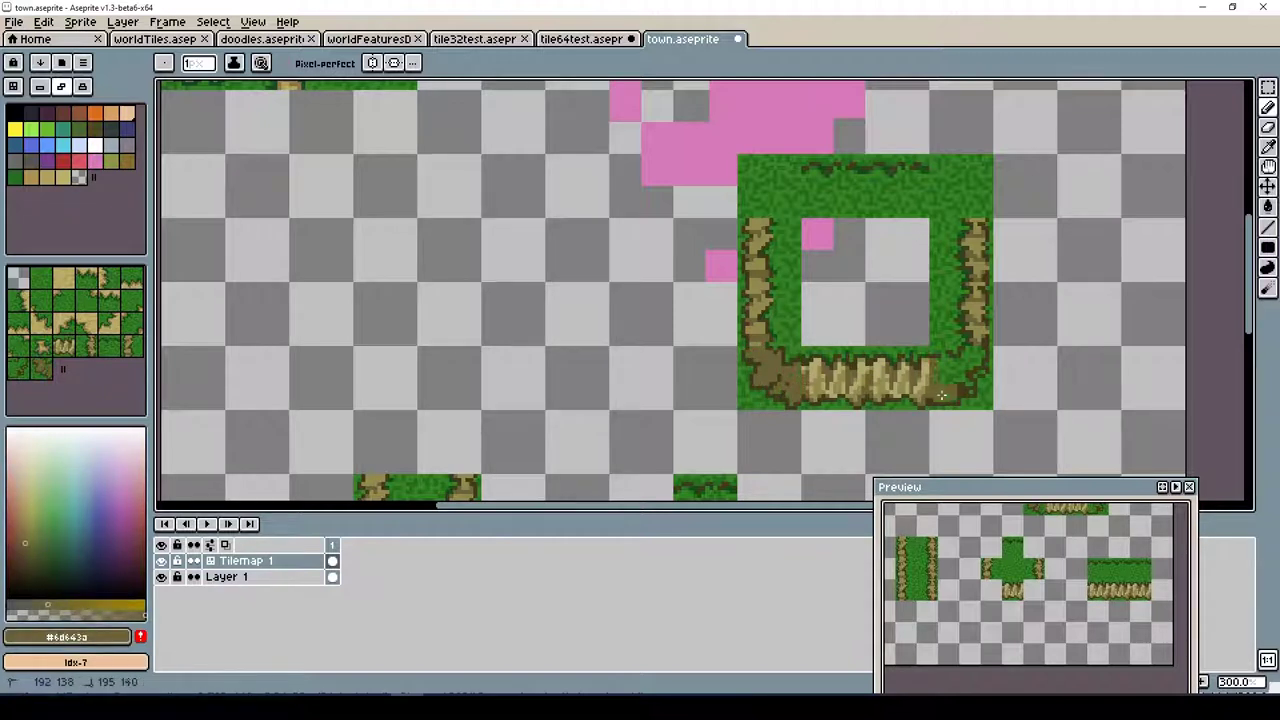
pyautogui.keyDown('alt'); pyautogui.click(971, 197); pyautogui.keyUp('alt')
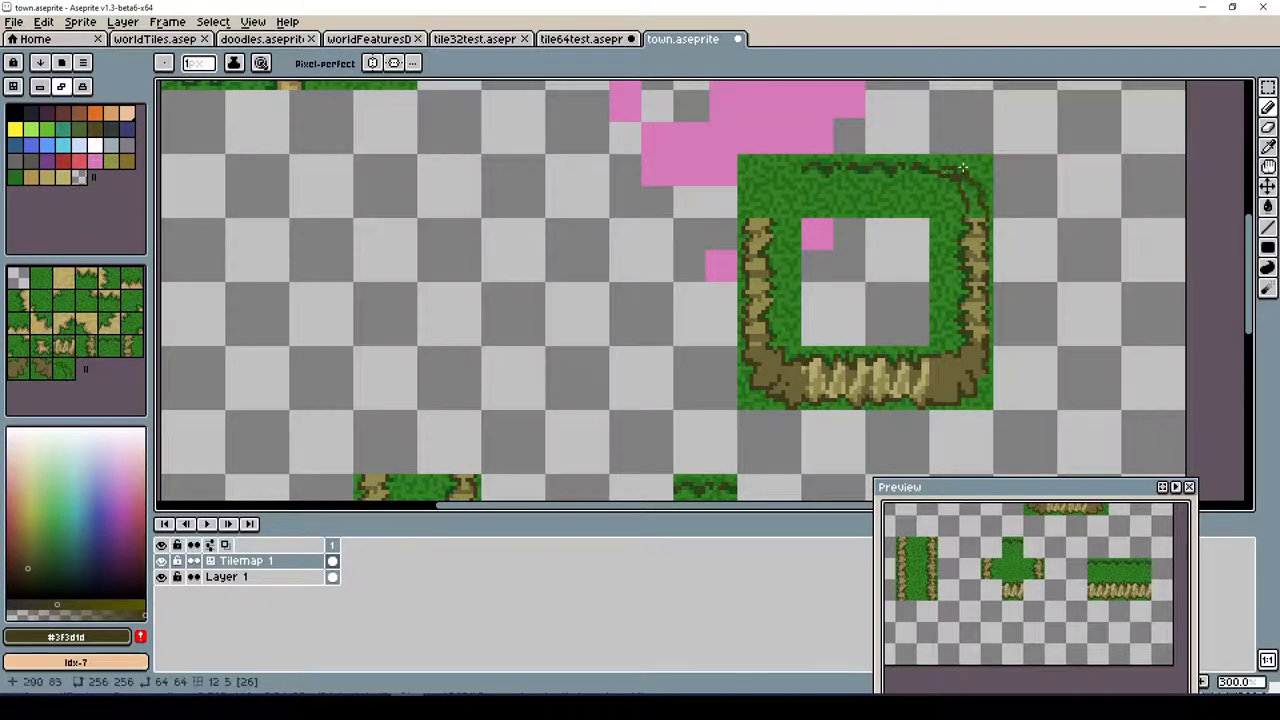
pyautogui.keyDown('alt'); pyautogui.click(758, 213); pyautogui.keyUp('alt')
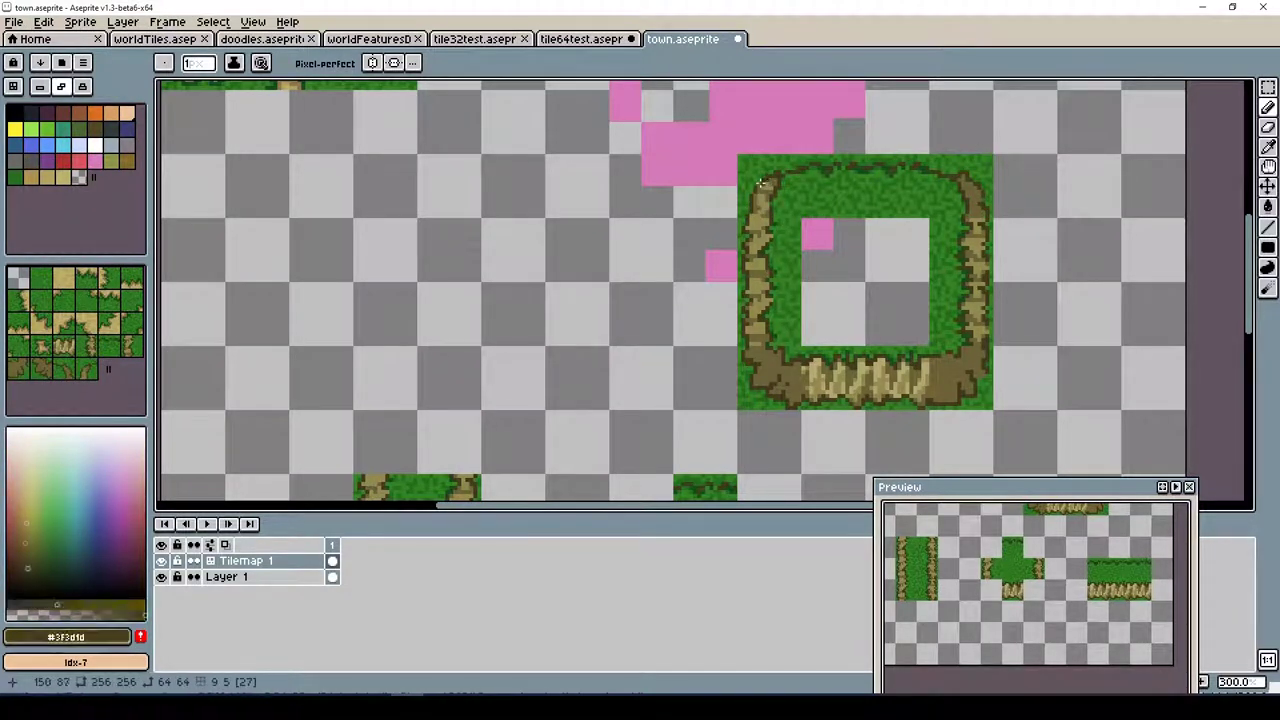
# Shade the ring's corner rocks with #958c4e and #b4ab6f highlights and save the file
pyautogui.keyDown('alt'); pyautogui.click(975, 205); pyautogui.keyUp('alt')
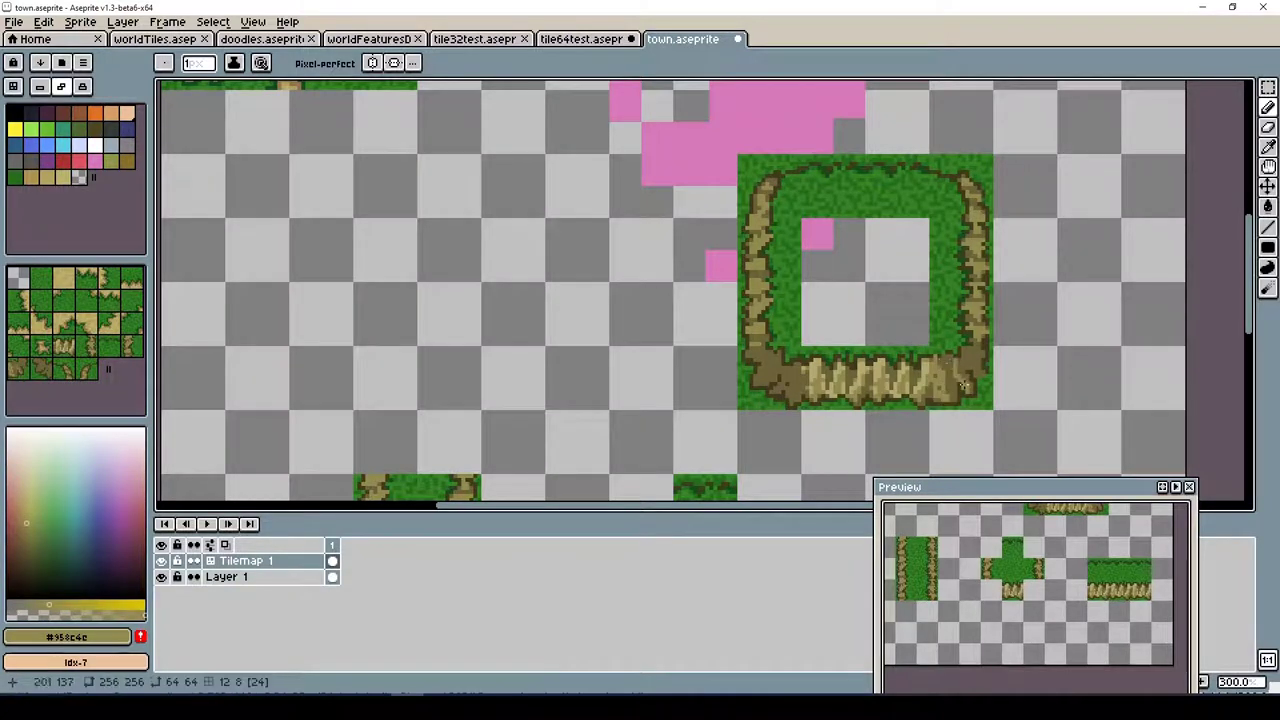
pyautogui.keyDown('alt'); pyautogui.click(758, 352); pyautogui.keyUp('alt')
pyautogui.keyDown('alt'); pyautogui.click(790, 368); pyautogui.keyUp('alt')
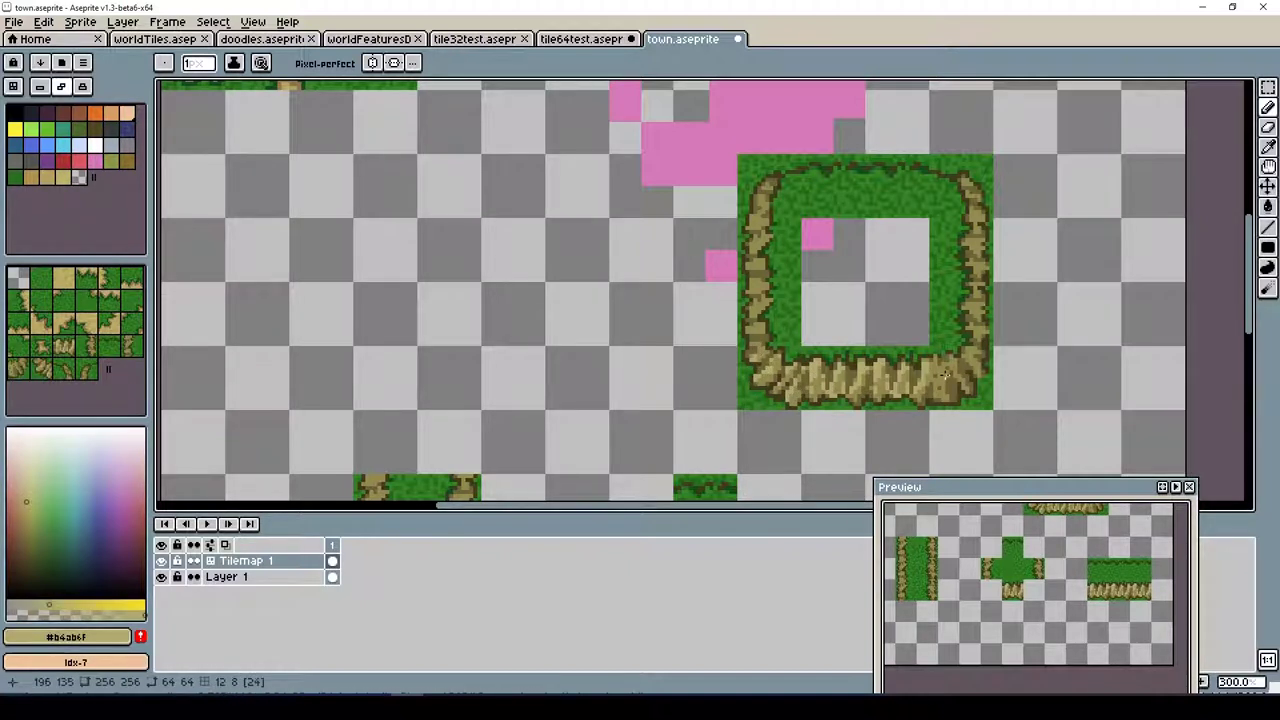
pyautogui.keyDown('alt'); pyautogui.click(988, 362); pyautogui.keyUp('alt')
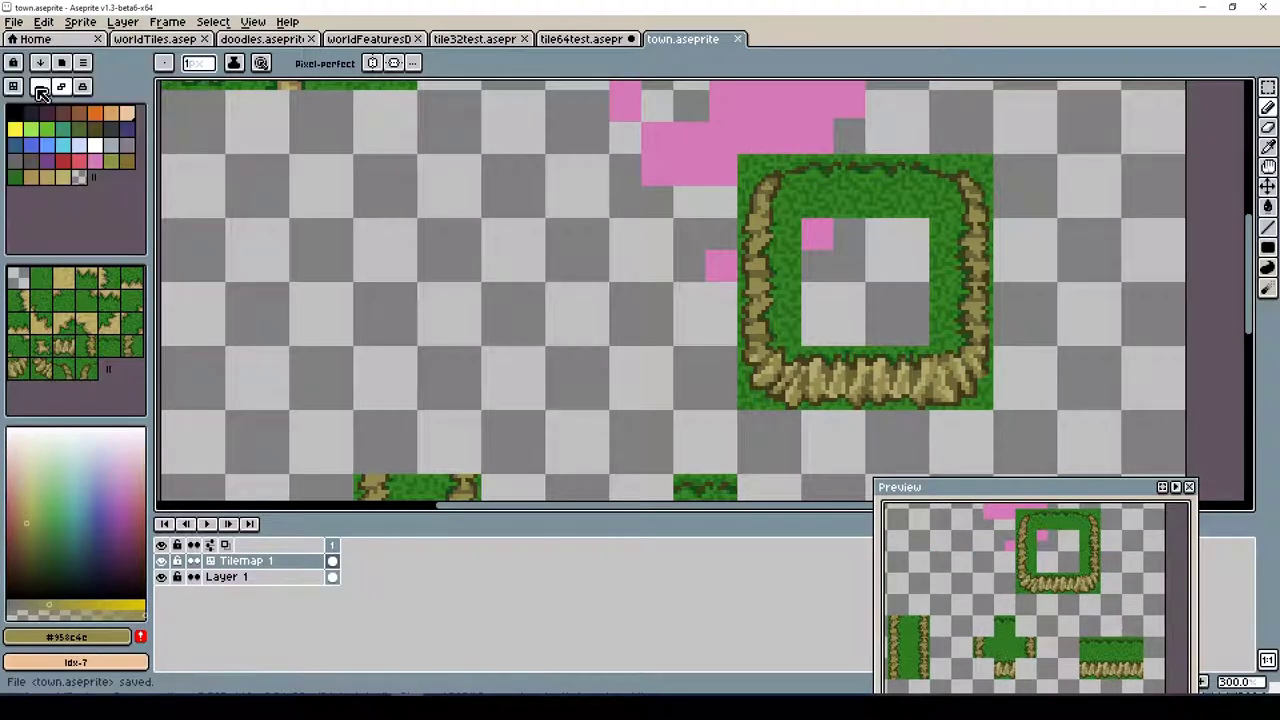
# Arrange the cliff tiles into a three-by-three ring facing an empty centre cell, with plain grass corners, beside the larger ring
pyautogui.scroll(2, 1224, 258)
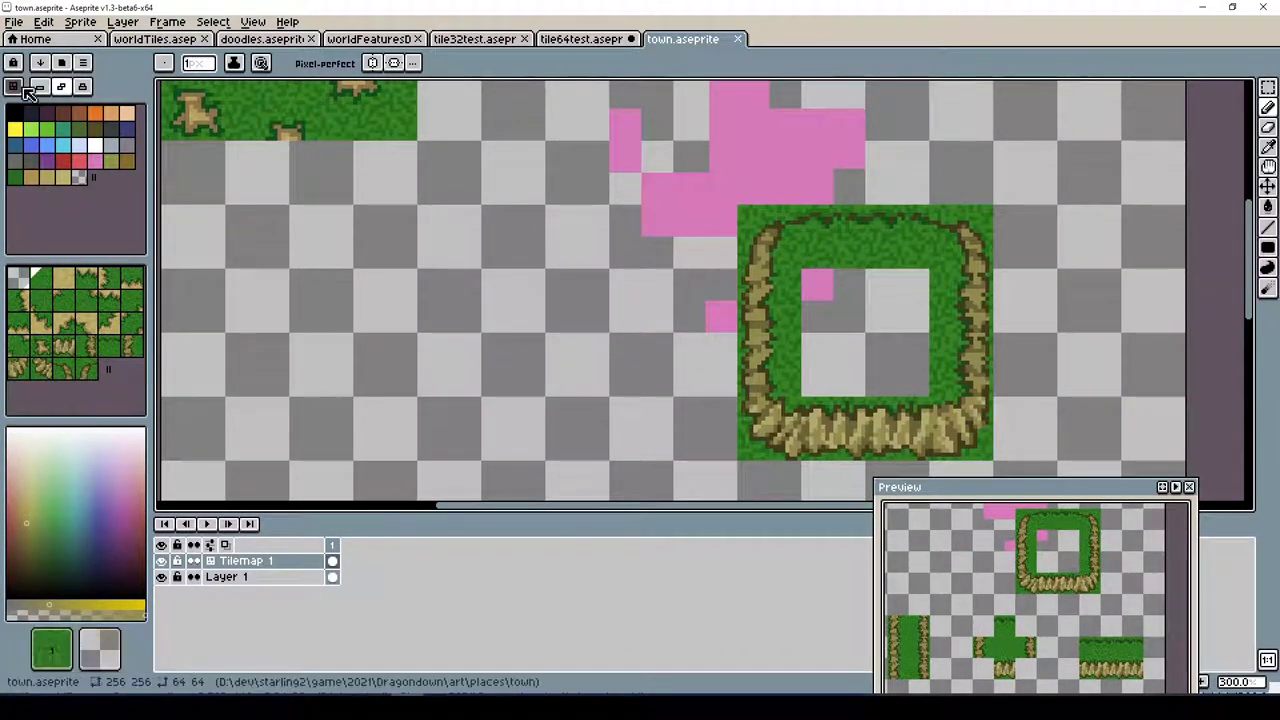
pyautogui.press('Tab')
pyautogui.scroll(-5, 1224, 258)
pyautogui.click(320, 190)
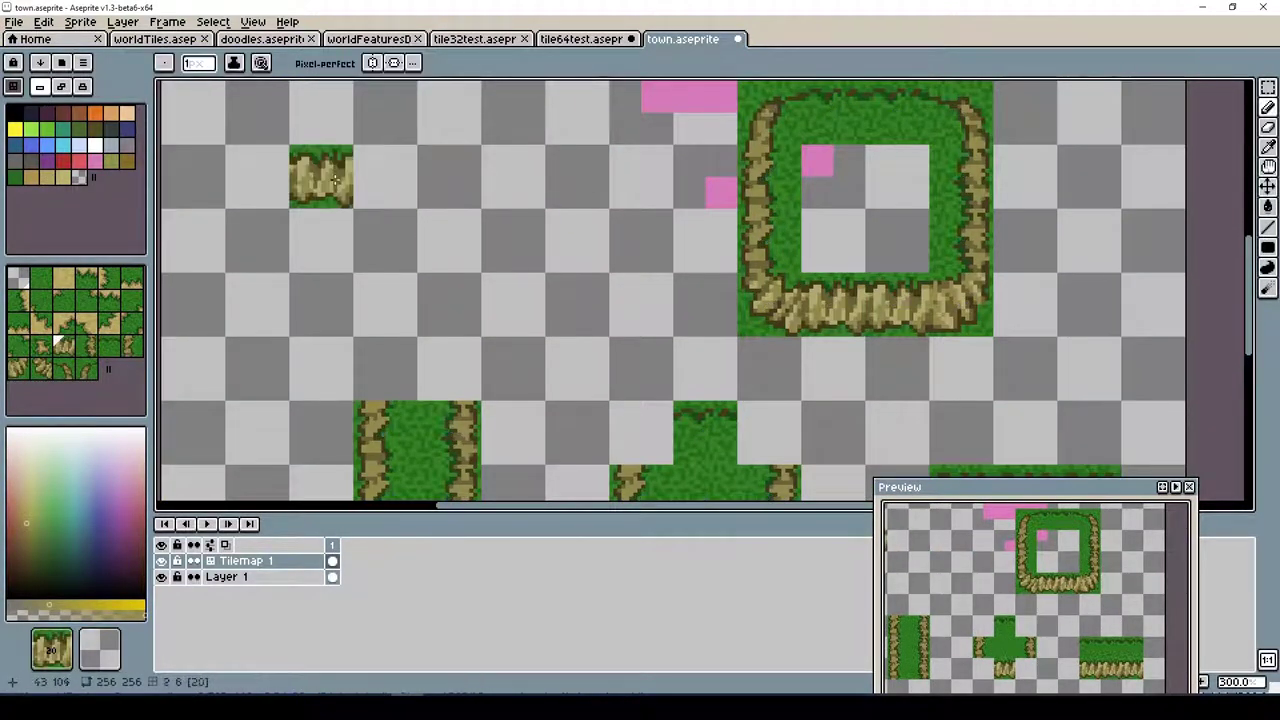
pyautogui.click(385, 240)
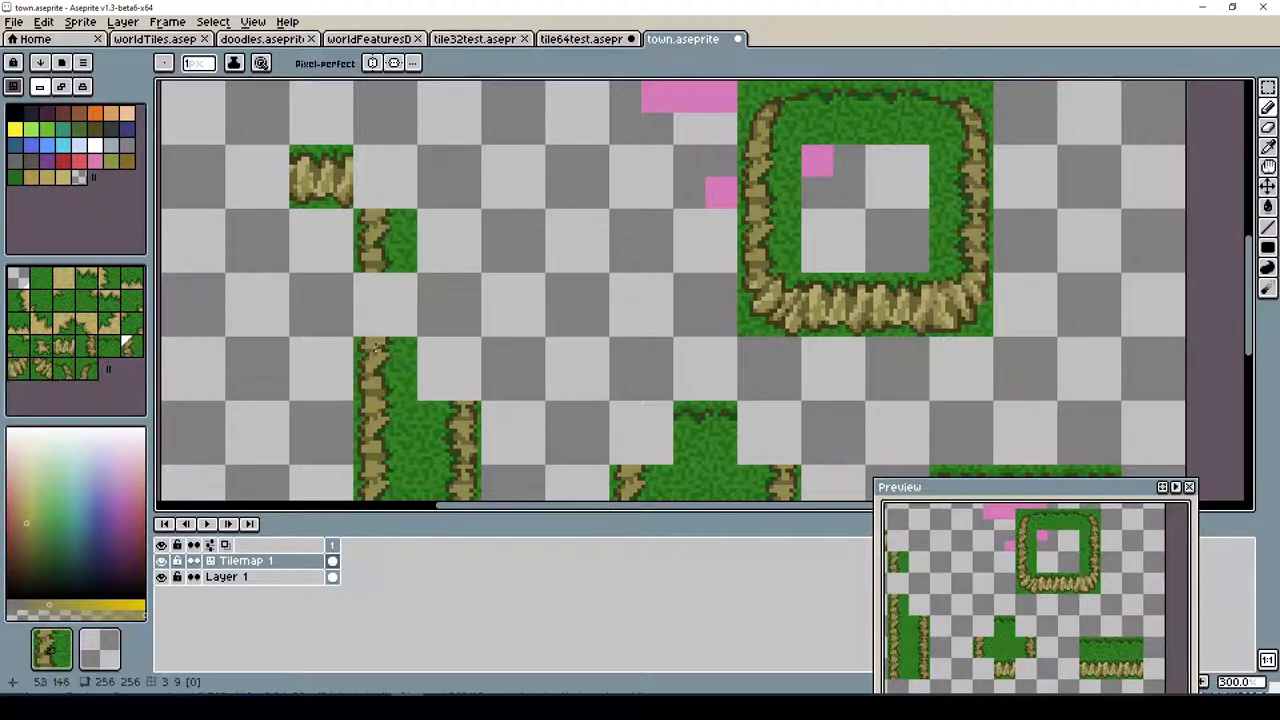
pyautogui.click(385, 176)
pyautogui.scroll(4, 532, 333)
pyautogui.click(512, 272)
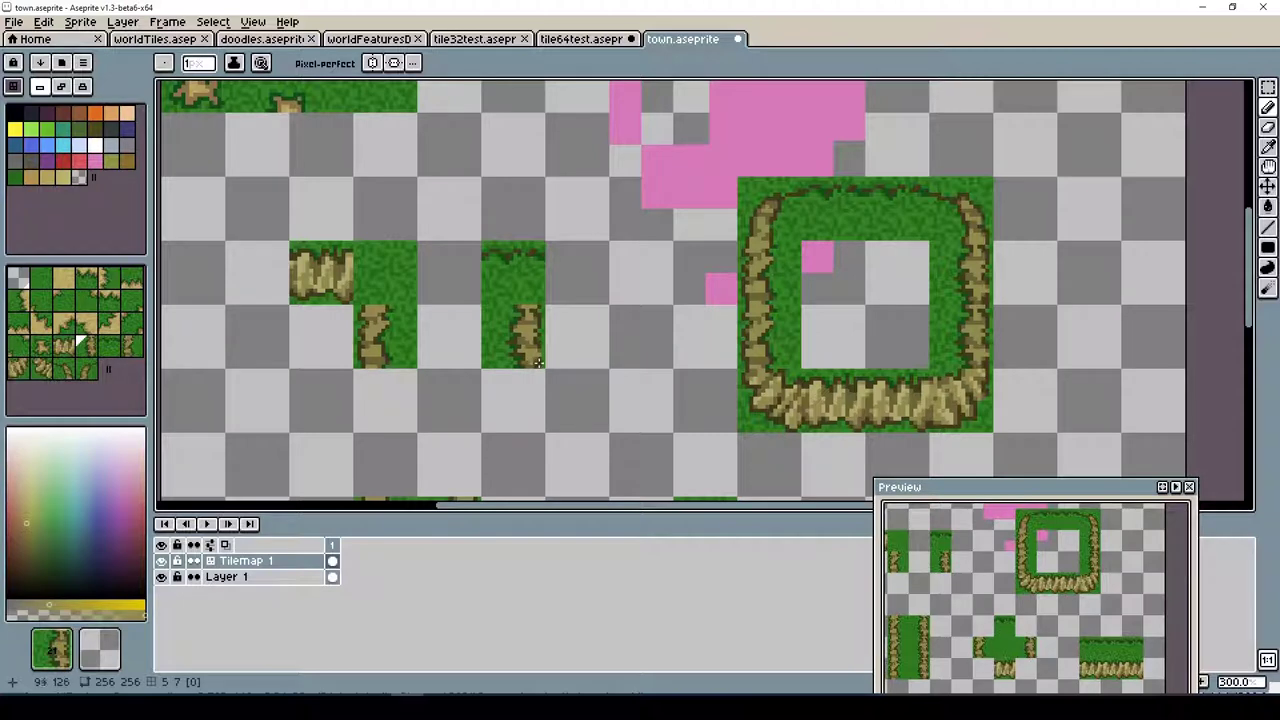
pyautogui.click(257, 337)
pyautogui.click(321, 401)
pyautogui.click(385, 401)
pyautogui.click(257, 273)
pyautogui.click(257, 401)
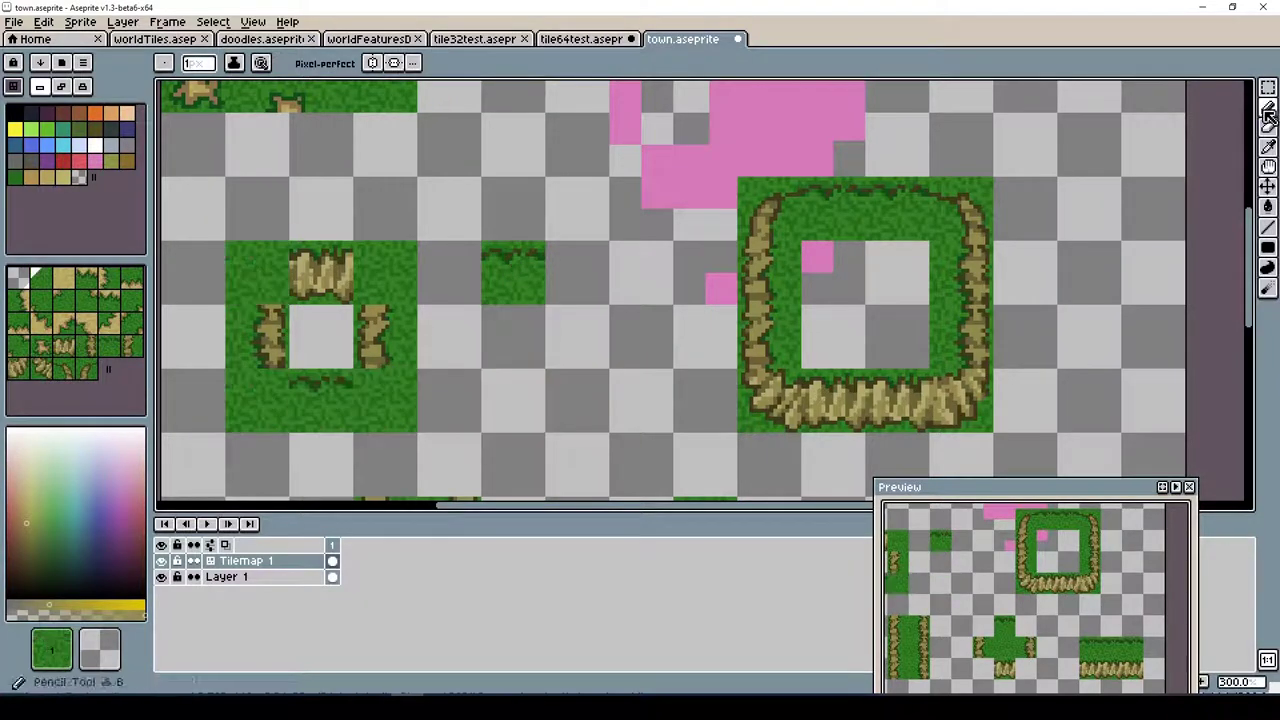
# Select the three-by-three cliff ring, hide the selection edges and switch to auto tileset mode for painting
pyautogui.press('m')
pyautogui.moveTo(257, 266); pyautogui.dragTo(400, 420)
pyautogui.click(252, 21)
pyautogui.press('Escape')
pyautogui.scroll(1, 1192, 236)
pyautogui.hotkey('ctrl', 'd')
pyautogui.press('b')
# Connect the small ring's cliffs at all four corners with #3f3d1d outlines, #6d643a fill and #958c4e rock shading
pyautogui.moveTo(420, 200)
pyautogui.mouseDown()
pyautogui.moveTo(462, 268)
pyautogui.moveTo(455, 360)
pyautogui.moveTo(330, 308)
pyautogui.mouseUp()
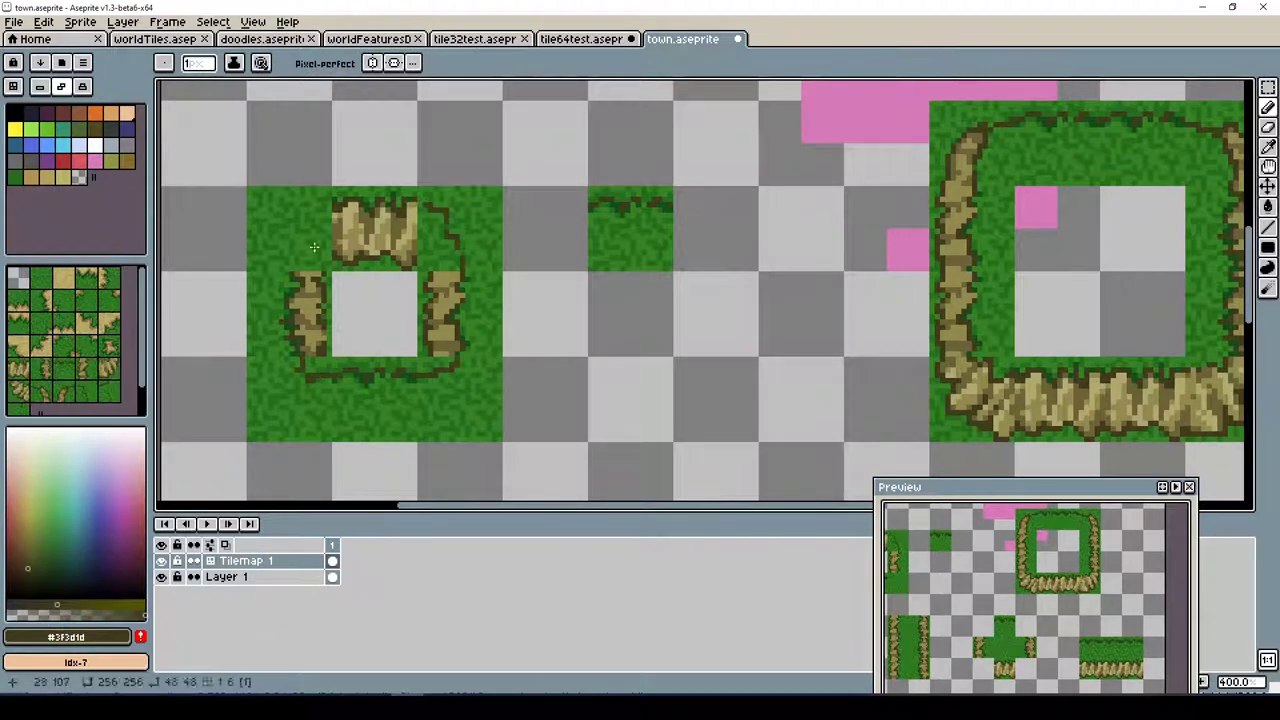
pyautogui.keyDown('alt'); pyautogui.click(311, 362); pyautogui.keyUp('alt')
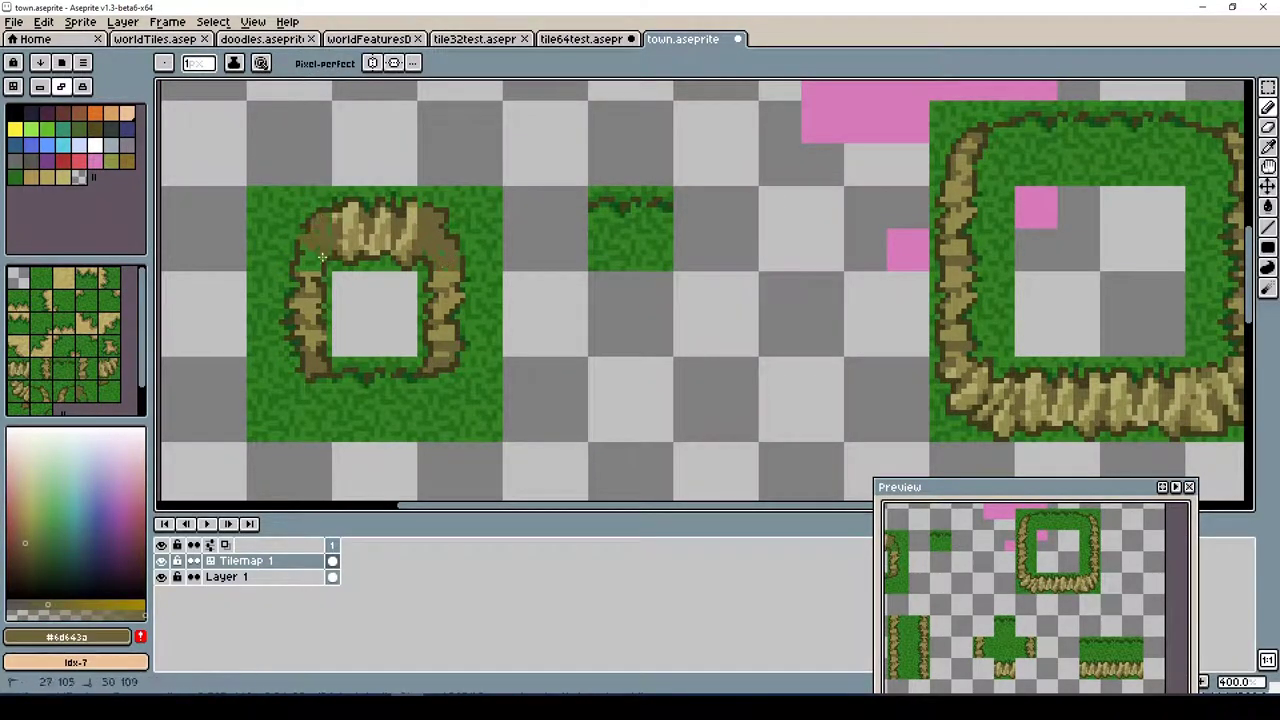
pyautogui.keyDown('alt'); pyautogui.click(432, 358); pyautogui.keyUp('alt')
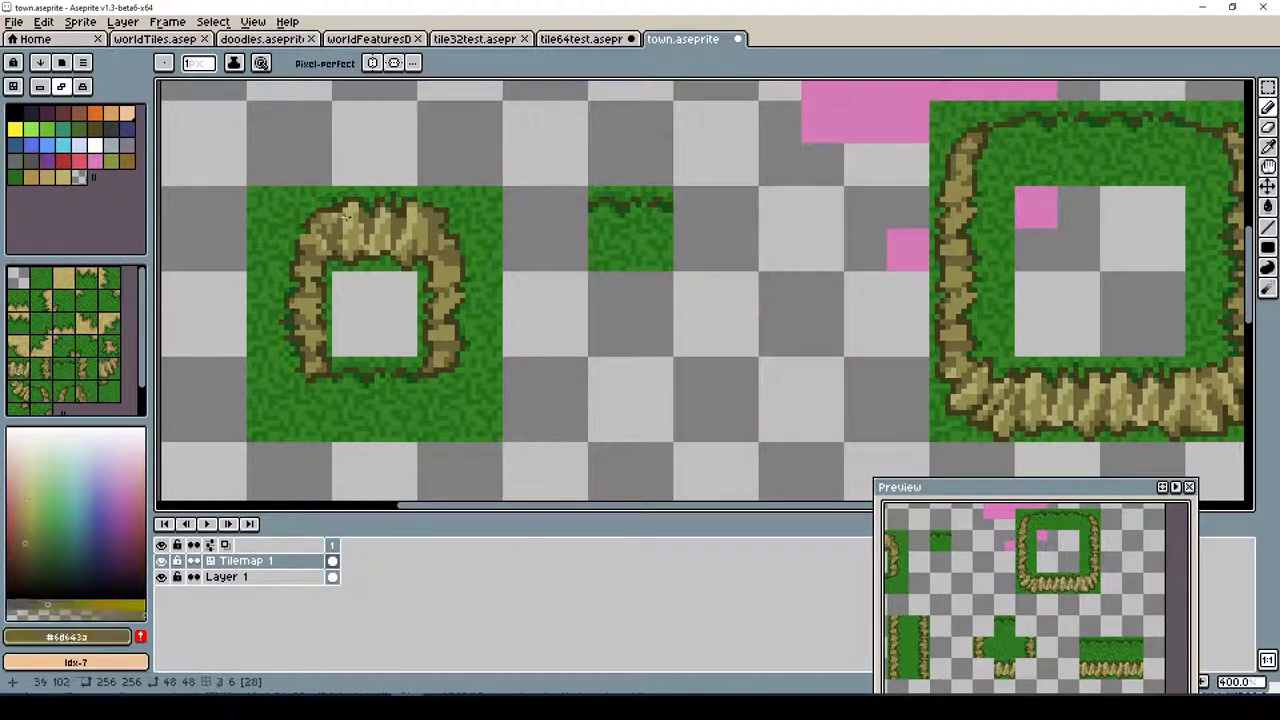
pyautogui.keyDown('alt'); pyautogui.click(443, 262); pyautogui.keyUp('alt')
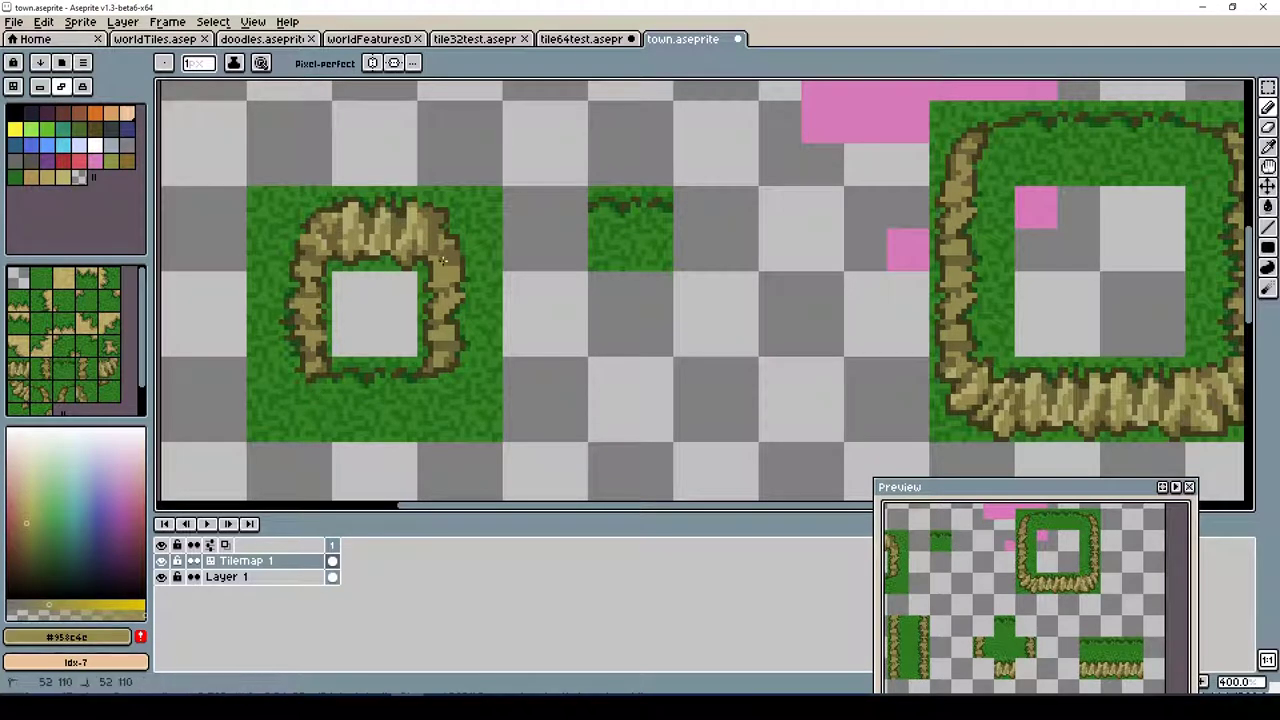
pyautogui.moveTo(435, 213); pyautogui.dragTo(417, 193)
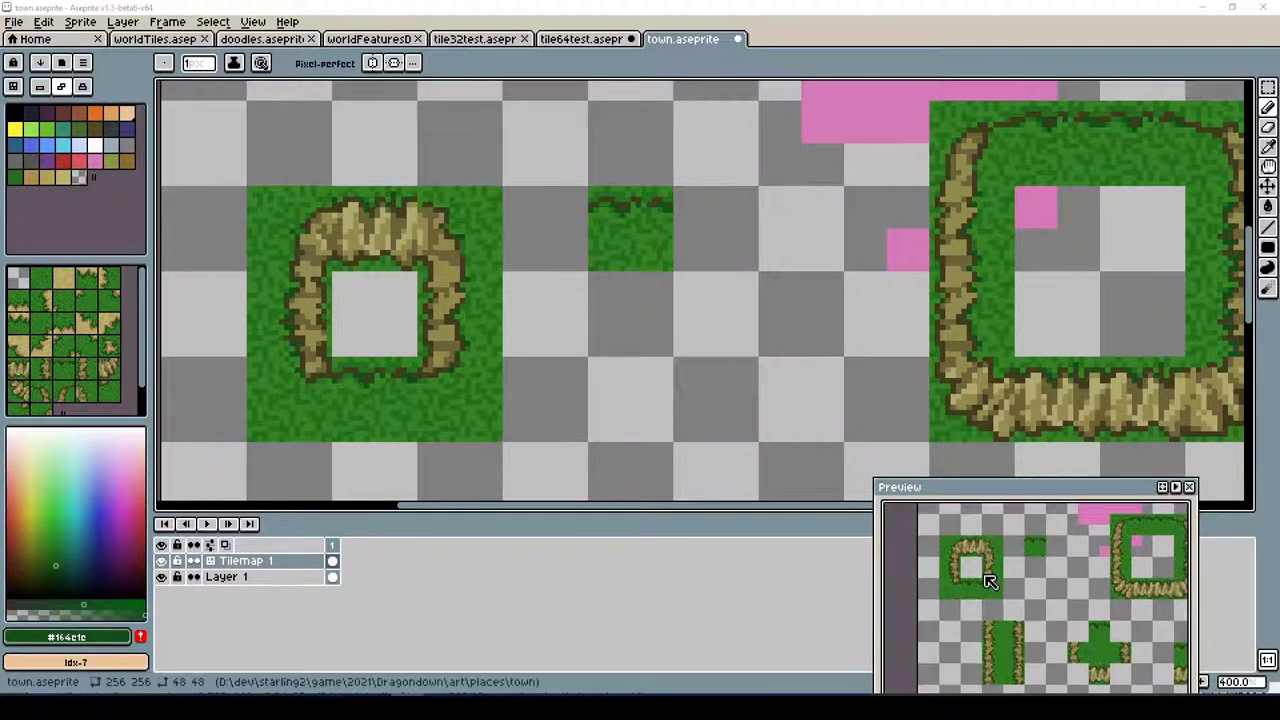
pyautogui.keyDown('alt'); pyautogui.click(372, 360); pyautogui.keyUp('alt')
# Select the larger cliff ring and move it two tiles right and one tile down
pyautogui.scroll(-2, 388, 307)
pyautogui.press('m')
pyautogui.moveTo(800, 290)
pyautogui.mouseDown()
pyautogui.moveTo(857, 306)
pyautogui.moveTo(814, 249)
pyautogui.mouseUp()
pyautogui.moveTo(955, 205); pyautogui.dragTo(1040, 248)
# Place the two side, upper and lower cliff tiles at the corners of a new three-by-three block between the rings
pyautogui.click(1267, 107)
pyautogui.click(640, 226)
pyautogui.click(724, 226)
pyautogui.click(688, 237)
pyautogui.click(640, 140)
pyautogui.click(724, 140)
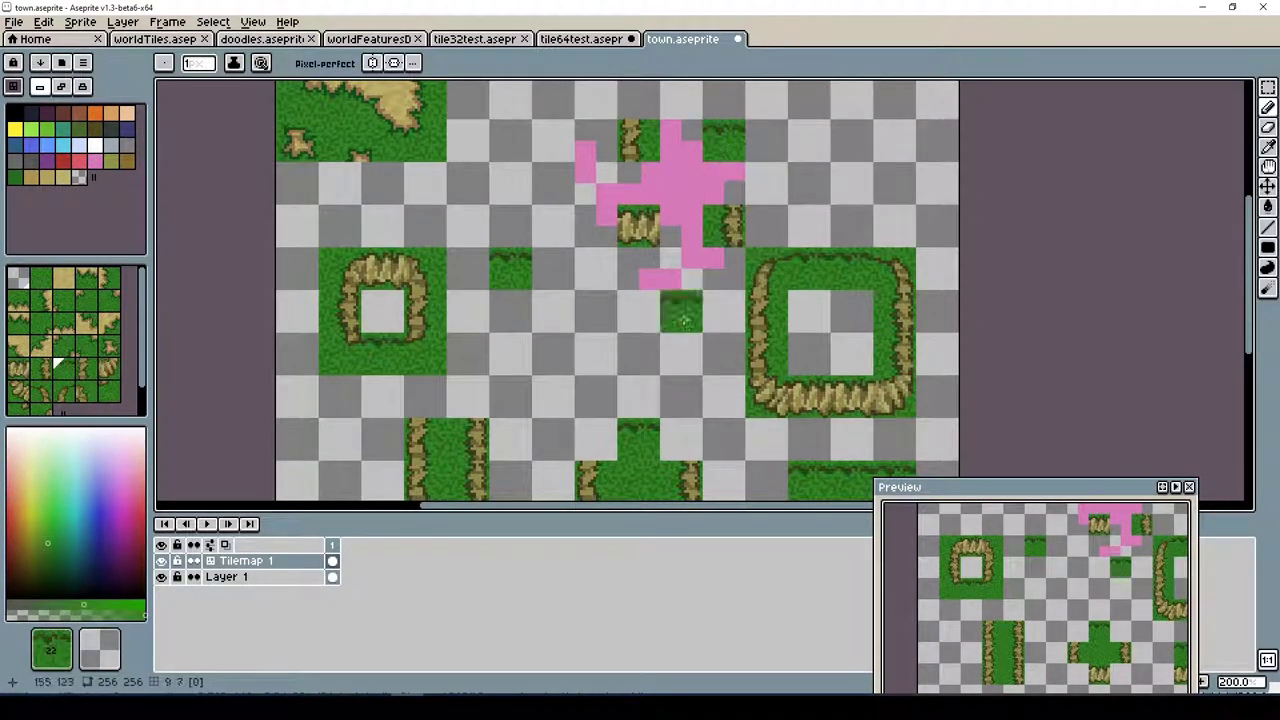
# Place the grass corner transition tiles on the four sides of the three-by-three block, leaving its centre empty
pyautogui.scroll(-1, 700, 200)
pyautogui.click(640, 176)
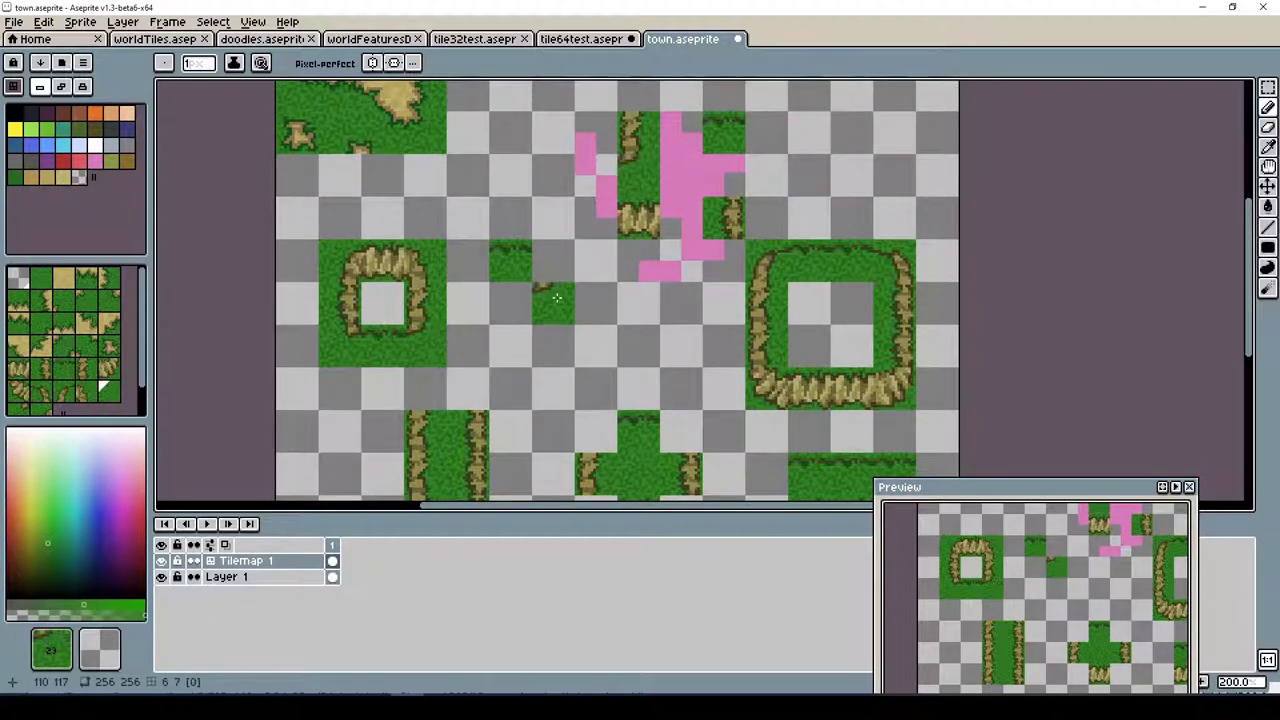
pyautogui.click(682, 218)
pyautogui.click(724, 176)
pyautogui.click(676, 135)
# Extend the block with cliff corner tiles in a column along its left edge and a row beneath it
pyautogui.click(38, 377)
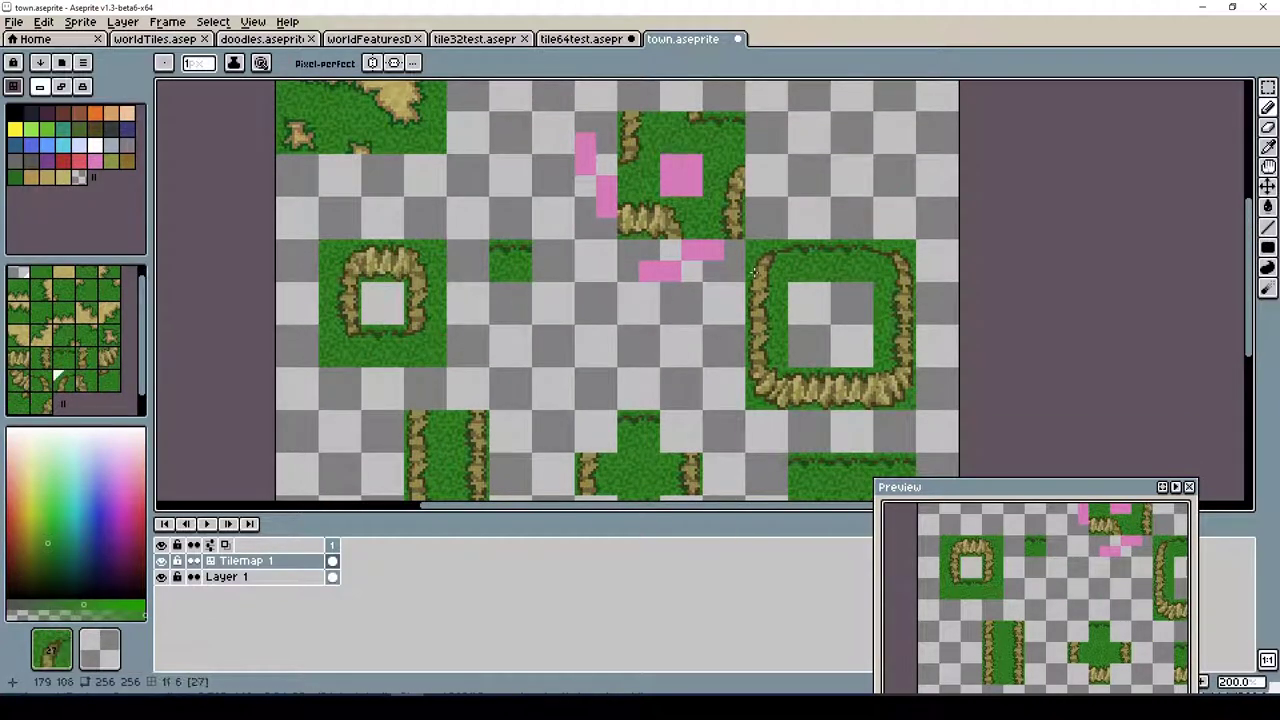
pyautogui.click(640, 262)
pyautogui.click(597, 133)
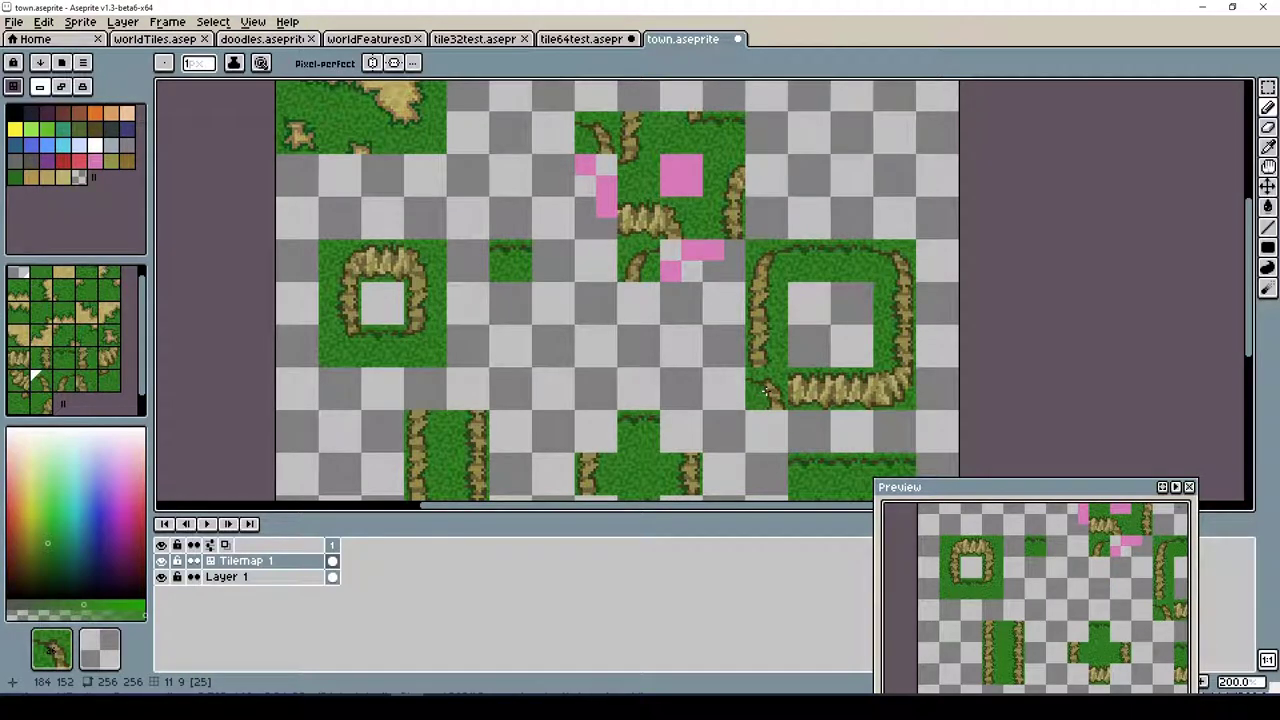
pyautogui.click(596, 218)
pyautogui.click(724, 260)
pyautogui.moveTo(1248, 266); pyautogui.dragTo(1248, 306)
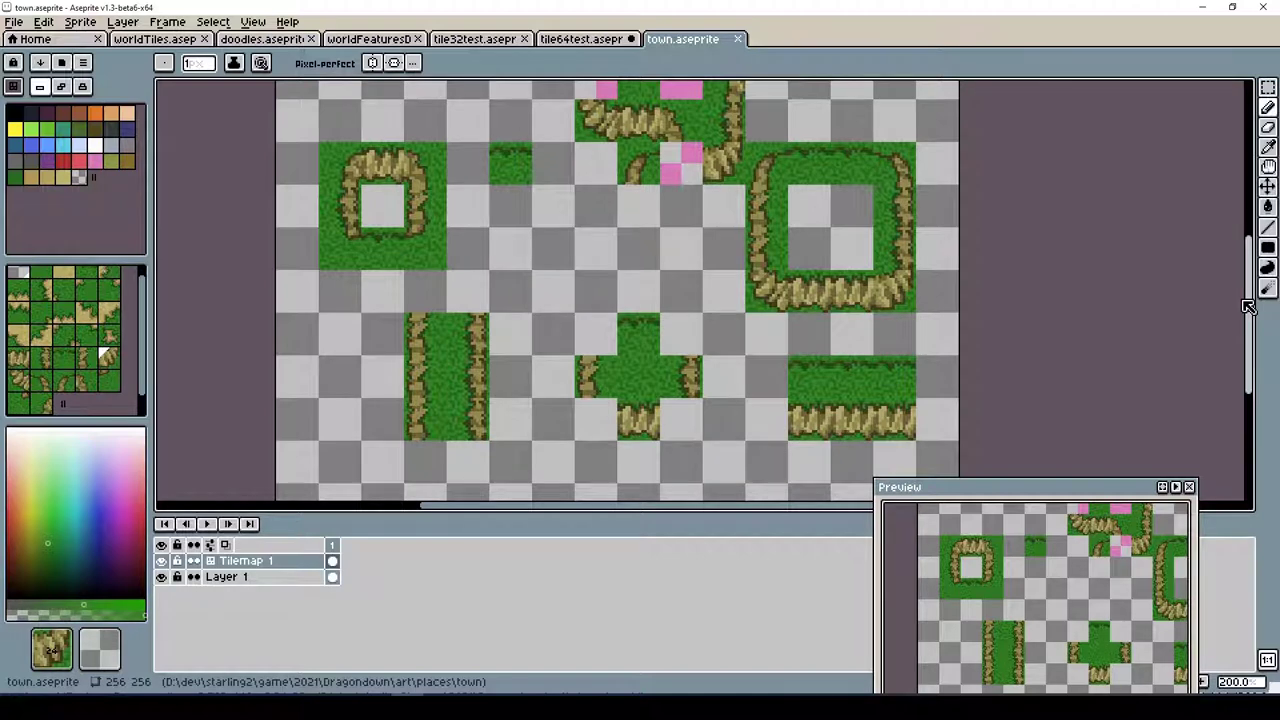
# Lay out a three-by-three grass block below the cliff samples, with side, upper and lower cliff tiles meeting around its centre
pyautogui.scroll(-3, 1122, 236)
pyautogui.click(554, 414)
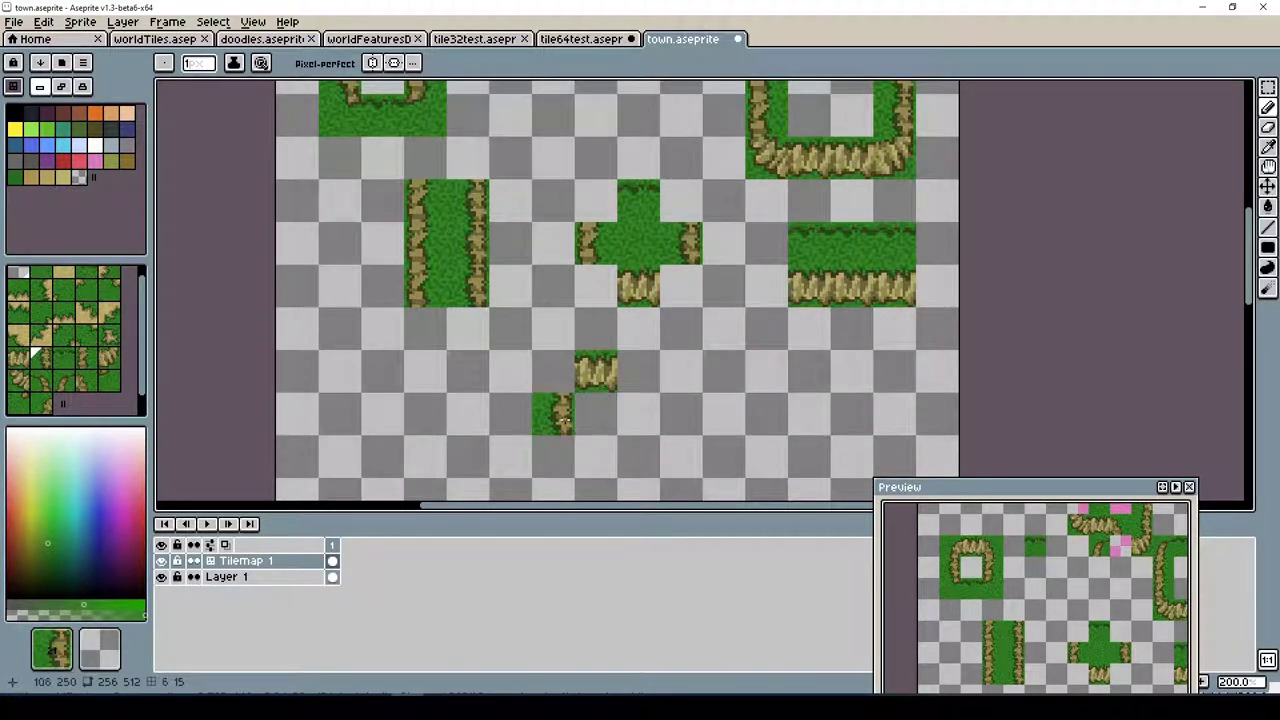
pyautogui.moveTo(533, 352); pyautogui.dragTo(618, 478)
pyautogui.moveTo(597, 415); pyautogui.dragTo(640, 458)
pyautogui.scroll(-1, 617, 290)
pyautogui.click(1267, 107)
pyautogui.click(553, 363)
pyautogui.click(599, 320)
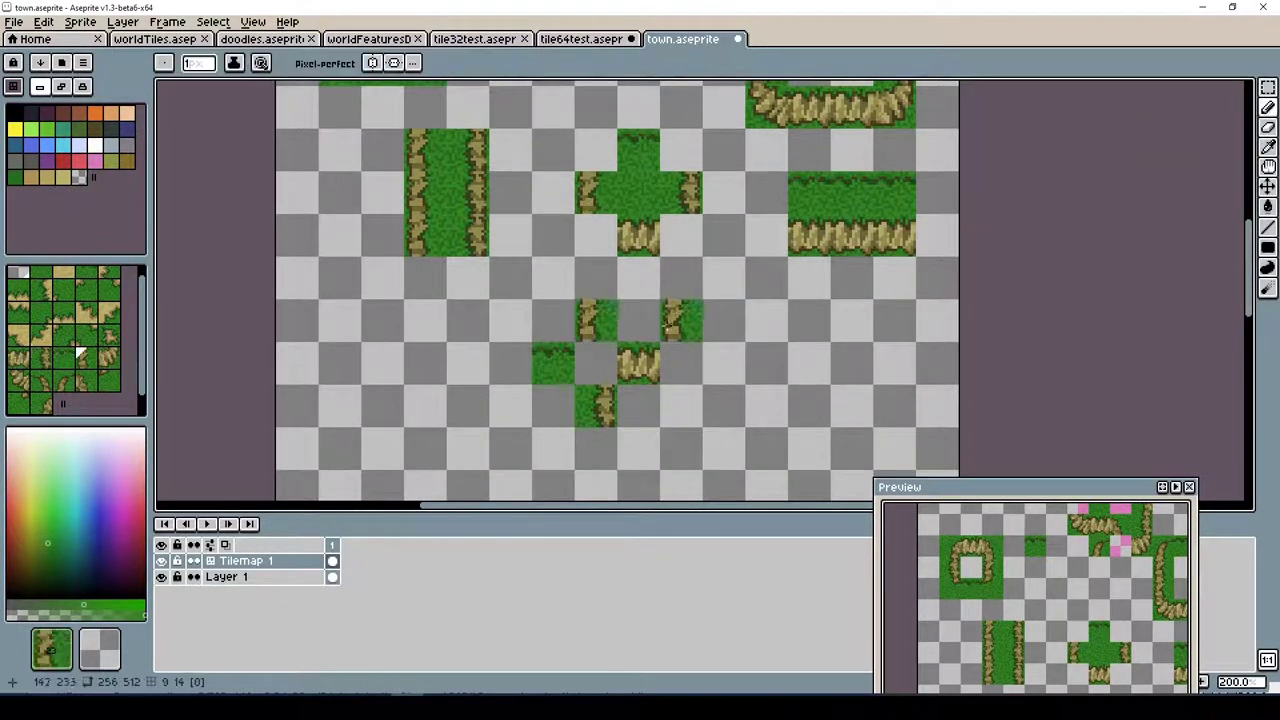
pyautogui.click(640, 320)
pyautogui.click(553, 406)
pyautogui.click(636, 406)
# Build a mirrored three-by-three cliff junction block one tile to the right, with plain grass in the corners and centre
pyautogui.press('alt')
pyautogui.click(725, 363)
pyautogui.click(768, 406)
pyautogui.click(725, 320)
pyautogui.moveTo(768, 320); pyautogui.dragTo(810, 406)
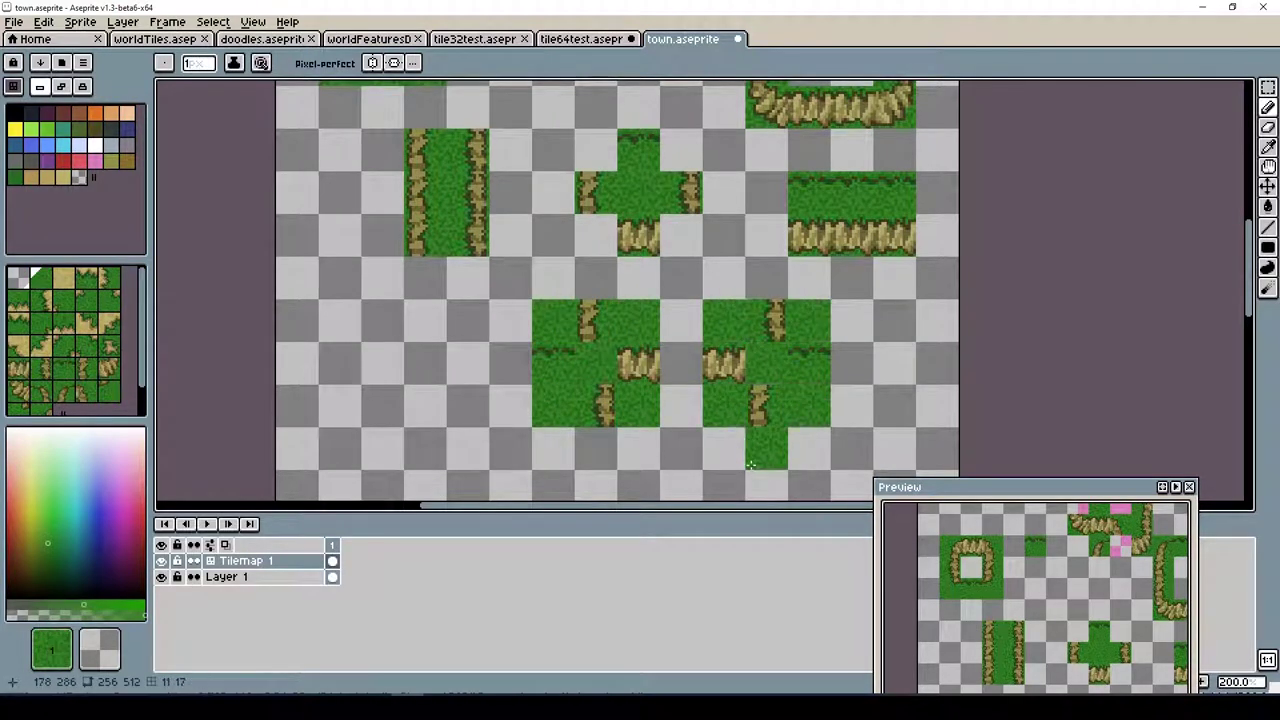
# Select the centre tiles of both junction blocks, save the file and hide the selection edges
pyautogui.press('m')
pyautogui.moveTo(746, 342); pyautogui.dragTo(790, 386)
pyautogui.moveTo(573, 342); pyautogui.dragTo(616, 386)
pyautogui.hotkey('ctrl', 's')
pyautogui.scroll(2, 677, 365)
pyautogui.click(212, 21)
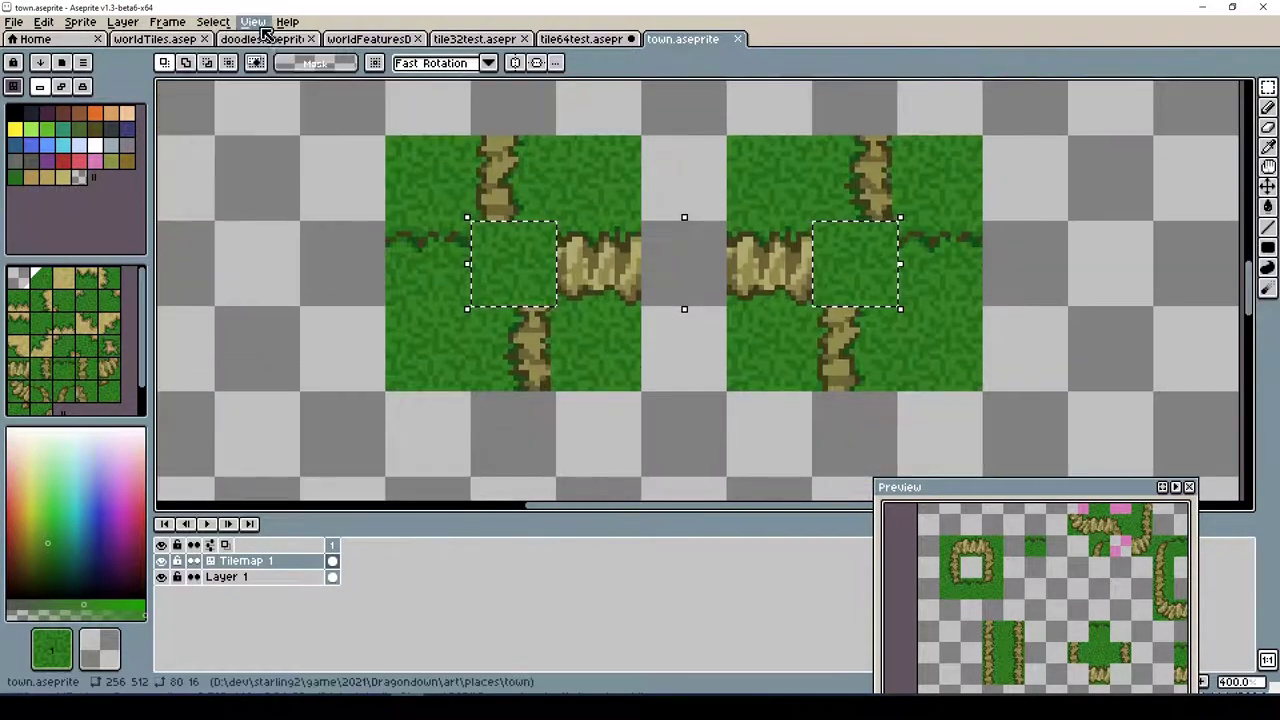
pyautogui.click(266, 49)
# Outline the cliff junction in the left block's centre tile with #3f3d1d, using the tile grid as a guide
pyautogui.press('b')
pyautogui.keyDown('alt'); pyautogui.click(470, 240); pyautogui.keyUp('alt')
pyautogui.moveTo(490, 222); pyautogui.dragTo(478, 242)
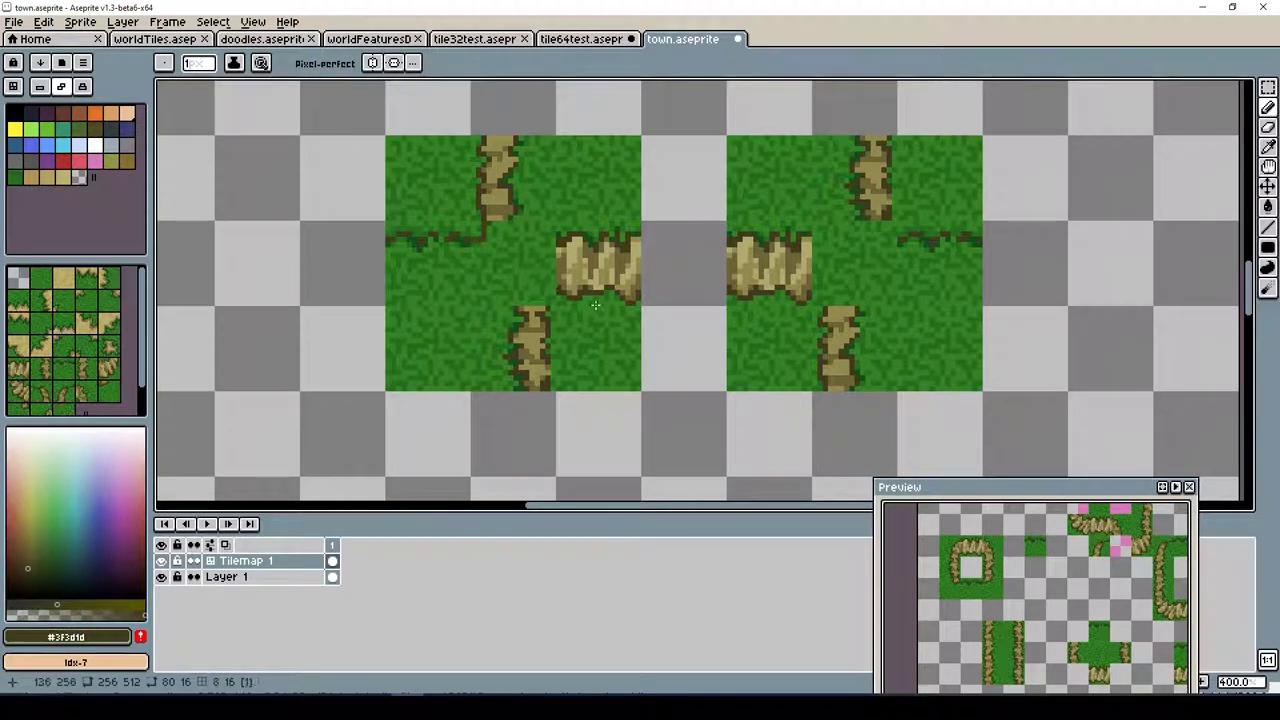
pyautogui.press('Tab')
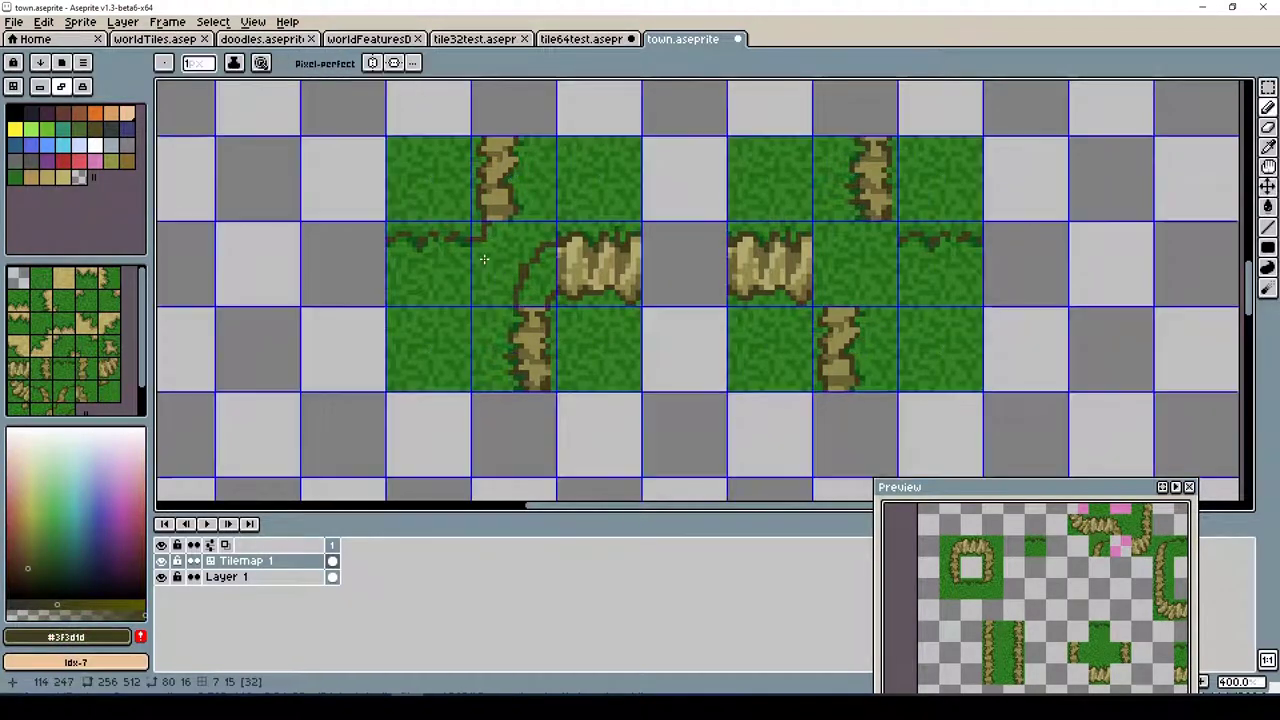
pyautogui.press('ctrl')
pyautogui.moveTo(478, 240)
pyautogui.mouseDown()
pyautogui.moveTo(515, 300)
pyautogui.moveTo(505, 275)
pyautogui.mouseUp()
pyautogui.hotkey('ctrl', 'z')
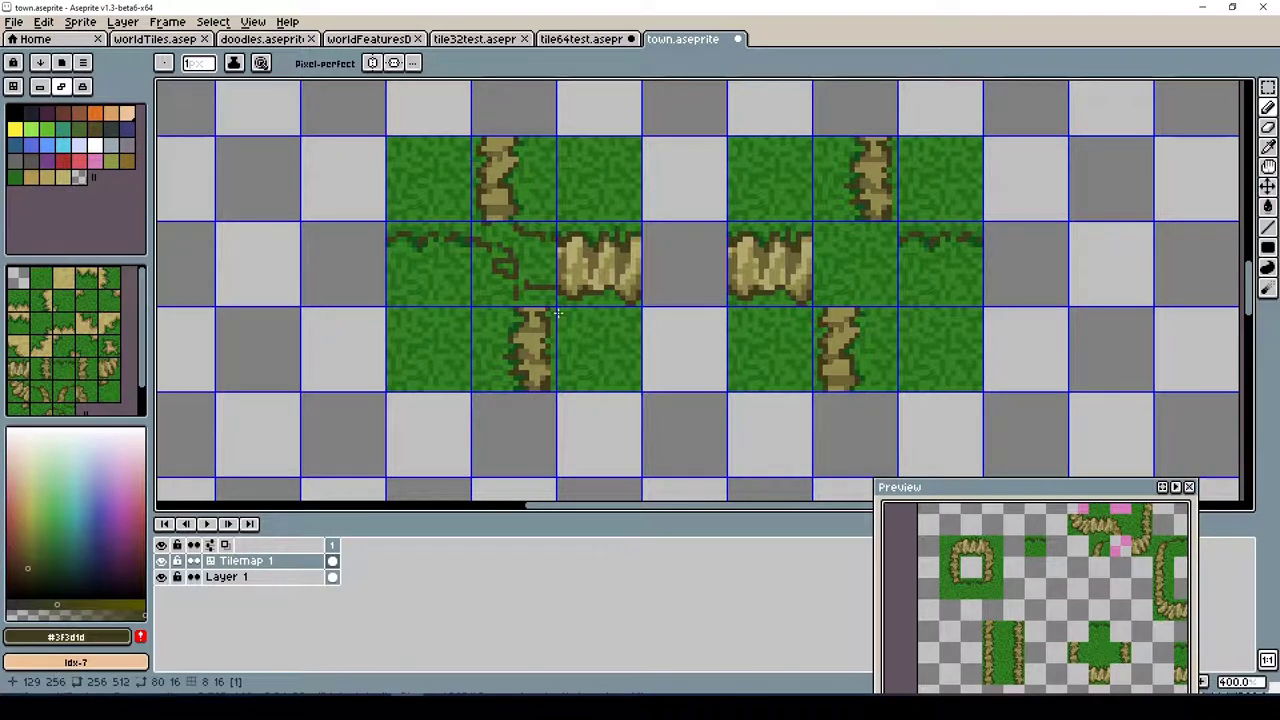
# Fill the left block's cliff junction with brown and shade its rocks with #b4ab6f and #958c4e
pyautogui.keyDown('alt'); pyautogui.click(503, 224); pyautogui.keyUp('alt')
pyautogui.moveTo(547, 262); pyautogui.dragTo(535, 284)
pyautogui.keyDown('alt'); pyautogui.click(515, 272); pyautogui.keyUp('alt')
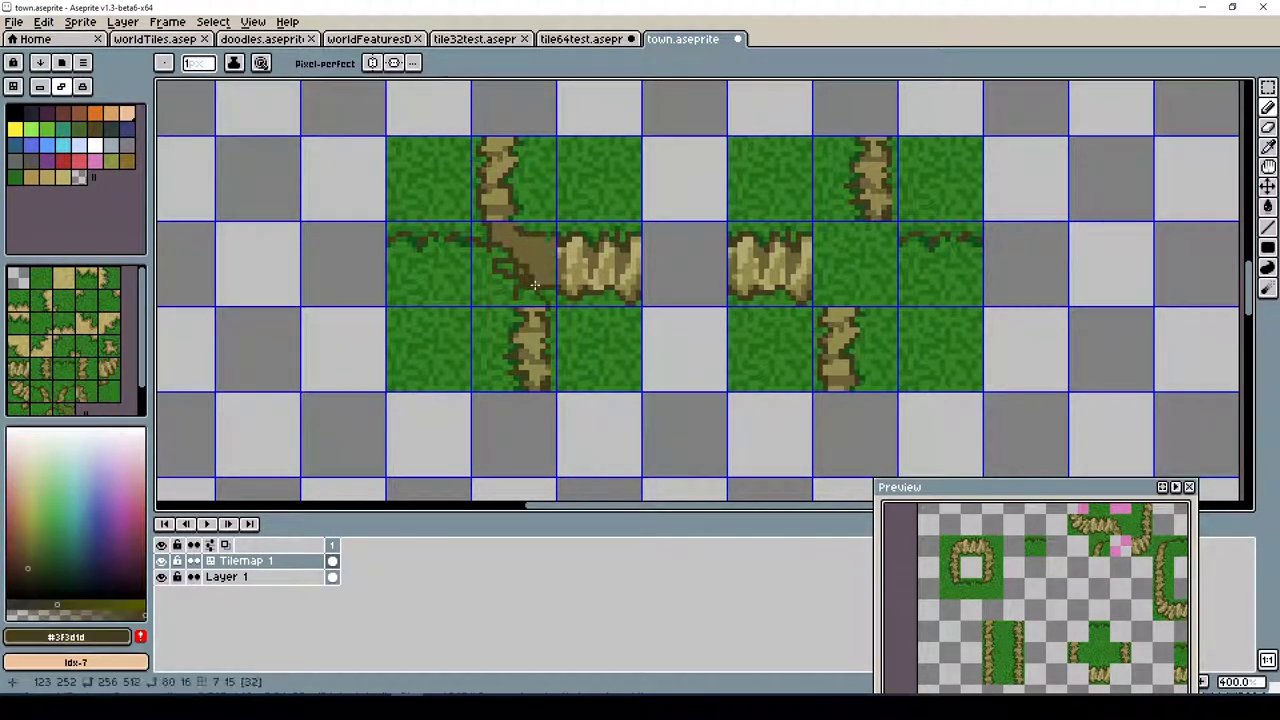
pyautogui.keyDown('alt'); pyautogui.click(493, 262); pyautogui.keyUp('alt')
pyautogui.keyDown('alt'); pyautogui.click(525, 283); pyautogui.keyUp('alt')
pyautogui.keyDown('alt'); pyautogui.click(518, 259); pyautogui.keyUp('alt')
pyautogui.keyDown('alt'); pyautogui.click(530, 282); pyautogui.keyUp('alt')
pyautogui.keyDown('alt'); pyautogui.click(540, 247); pyautogui.keyUp('alt')
pyautogui.keyDown('alt'); pyautogui.click(535, 255); pyautogui.keyUp('alt')
pyautogui.keyDown('alt'); pyautogui.click(511, 246); pyautogui.keyUp('alt')
pyautogui.keyDown('alt'); pyautogui.click(522, 320); pyautogui.keyUp('alt')
pyautogui.keyDown('alt'); pyautogui.click(507, 243); pyautogui.keyUp('alt')
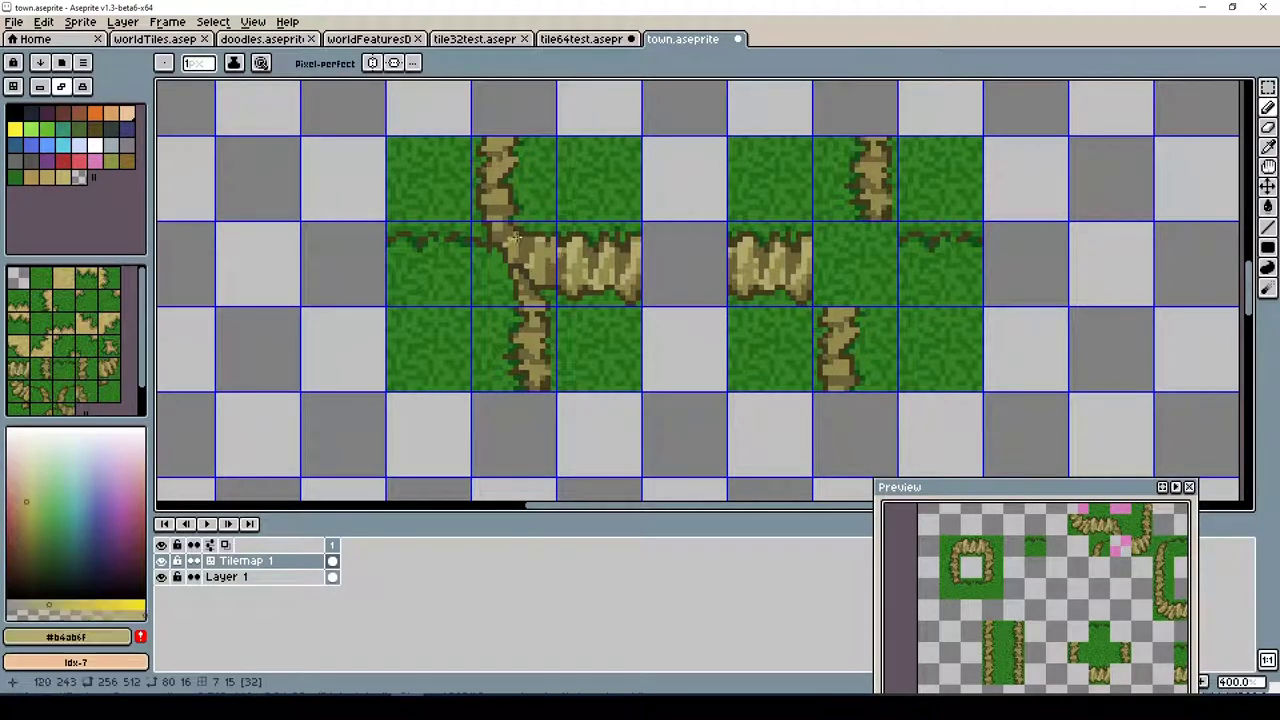
pyautogui.keyDown('alt'); pyautogui.click(536, 278); pyautogui.keyUp('alt')
pyautogui.keyDown('alt'); pyautogui.click(545, 303); pyautogui.keyUp('alt')
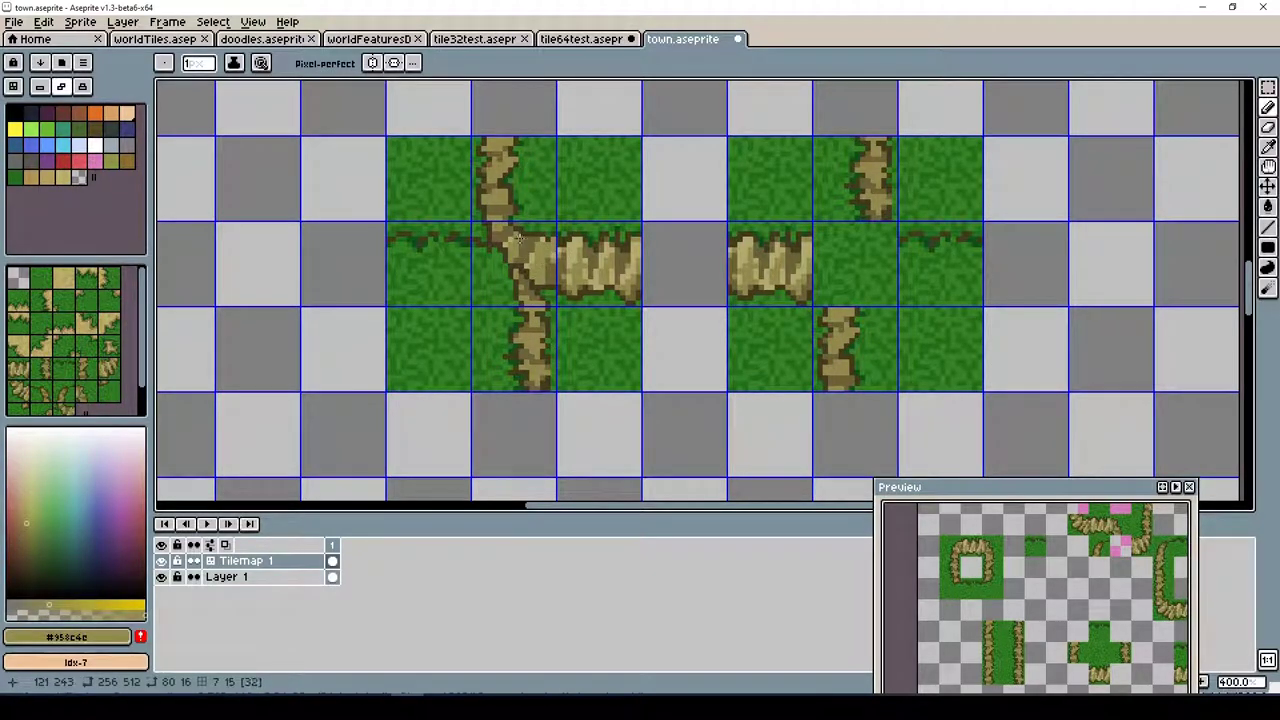
pyautogui.keyDown('alt'); pyautogui.click(503, 307); pyautogui.keyUp('alt')
pyautogui.keyDown('alt'); pyautogui.click(501, 306); pyautogui.keyUp('alt')
# Outline the mirrored junction in the right block's centre tile with #3f3d1d and fill it with brown
pyautogui.keyDown('alt'); pyautogui.click(857, 302); pyautogui.keyUp('alt')
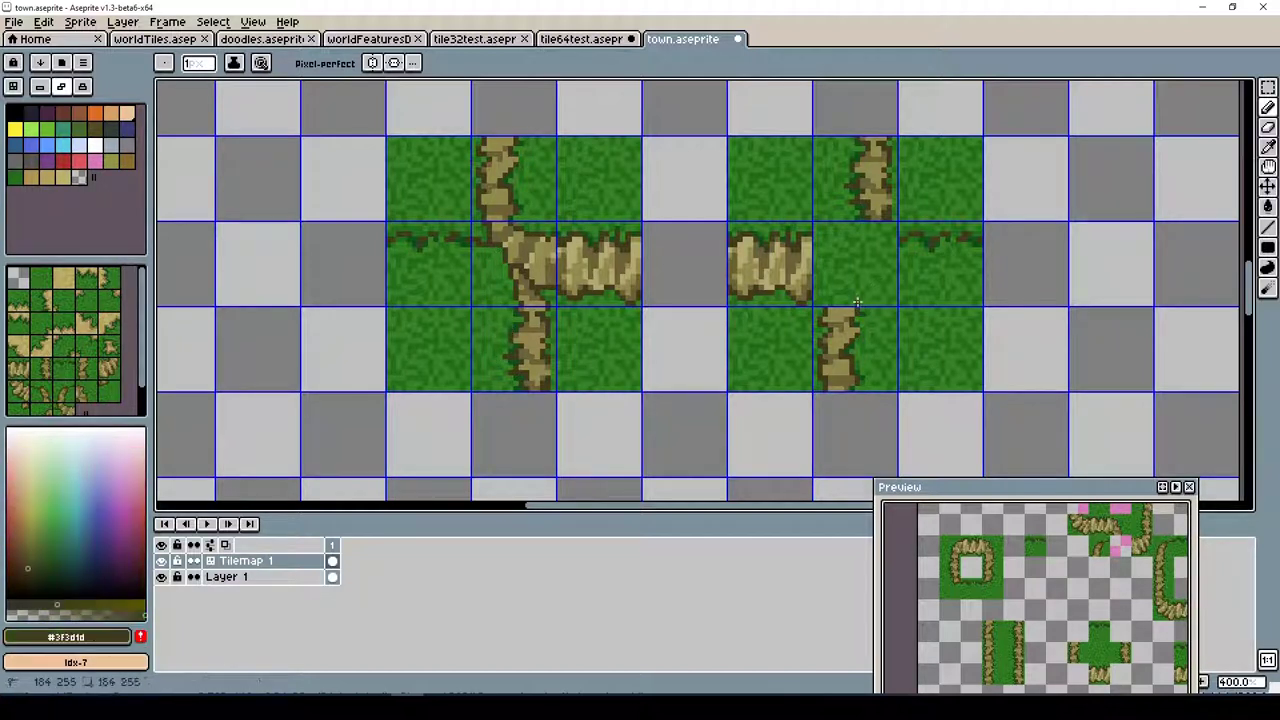
pyautogui.keyDown('alt'); pyautogui.click(884, 248); pyautogui.keyUp('alt')
pyautogui.keyDown('alt'); pyautogui.click(833, 257); pyautogui.keyUp('alt')
pyautogui.keyDown('alt'); pyautogui.click(846, 300); pyautogui.keyUp('alt')
pyautogui.moveTo(838, 260)
pyautogui.mouseDown()
pyautogui.moveTo(846, 300)
pyautogui.moveTo(835, 285)
pyautogui.moveTo(856, 272)
pyautogui.mouseUp()
# Shade the right block's junction with #958c4e and #6d643a rocks that join the neighbouring cliffs
pyautogui.keyDown('alt'); pyautogui.click(835, 285); pyautogui.keyUp('alt')
pyautogui.keyDown('alt'); pyautogui.click(840, 290); pyautogui.keyUp('alt')
pyautogui.keyDown('alt'); pyautogui.click(845, 295); pyautogui.keyUp('alt')
pyautogui.keyDown('alt'); pyautogui.click(845, 305); pyautogui.keyUp('alt')
pyautogui.keyDown('alt'); pyautogui.click(847, 298); pyautogui.keyUp('alt')
pyautogui.keyDown('alt'); pyautogui.click(820, 255); pyautogui.keyUp('alt')
pyautogui.keyDown('alt'); pyautogui.click(816, 250); pyautogui.keyUp('alt')
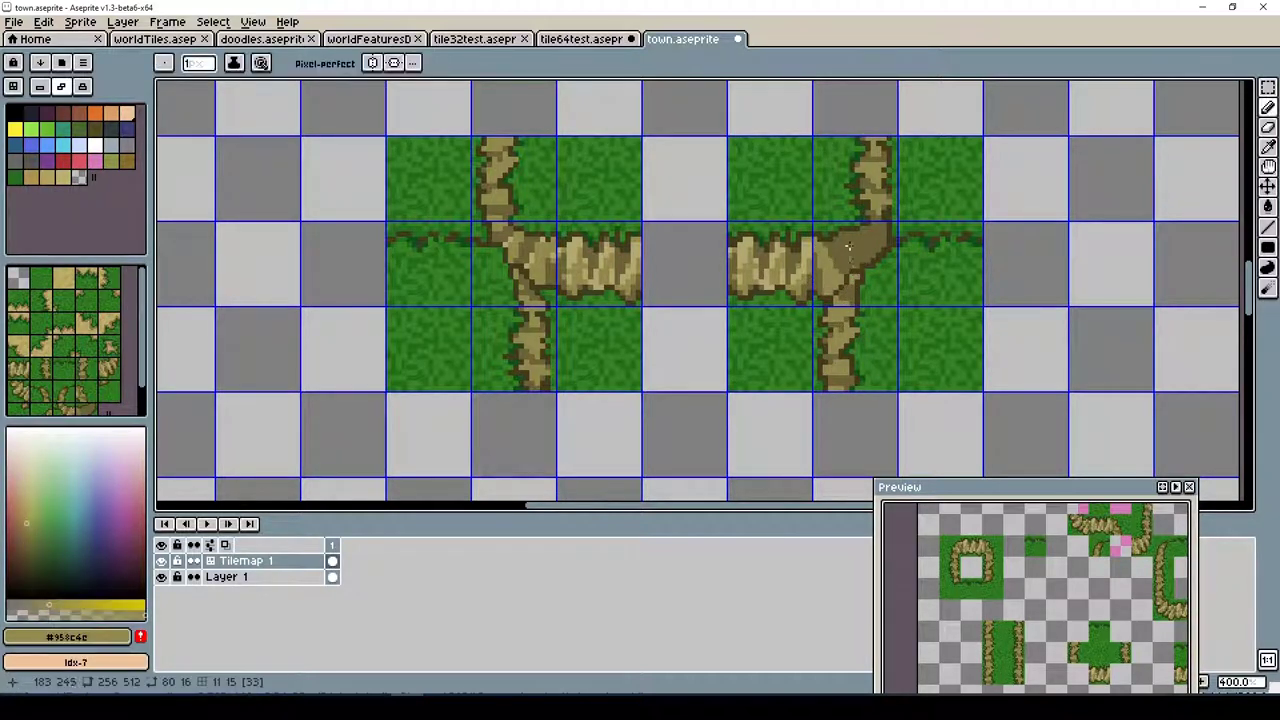
pyautogui.keyDown('alt'); pyautogui.click(822, 274); pyautogui.keyUp('alt')
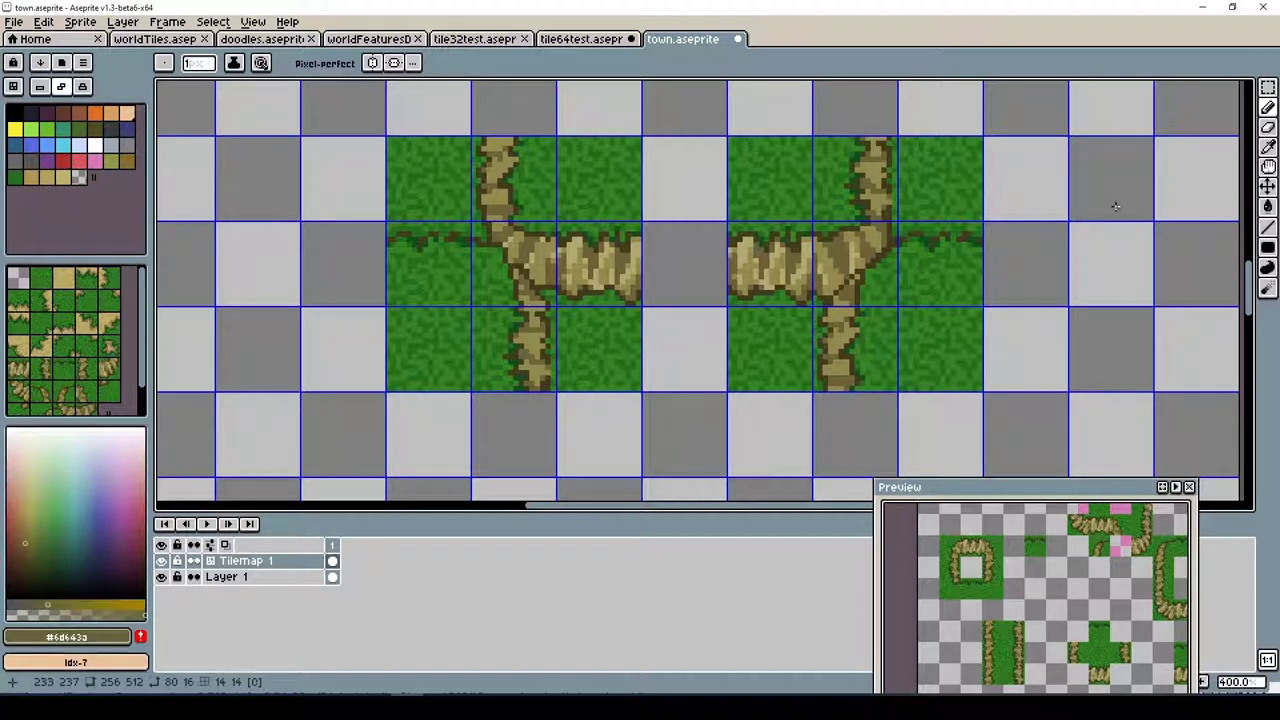
# Clean up the lower edge of the right junction with grass green and #6d643a, and save the file
pyautogui.keyDown('alt'); pyautogui.click(883, 266); pyautogui.keyUp('alt')
pyautogui.keyDown('alt'); pyautogui.click(898, 250); pyautogui.keyUp('alt')
pyautogui.keyDown('alt'); pyautogui.click(899, 250); pyautogui.keyUp('alt')
pyautogui.hotkey('ctrl', 's')
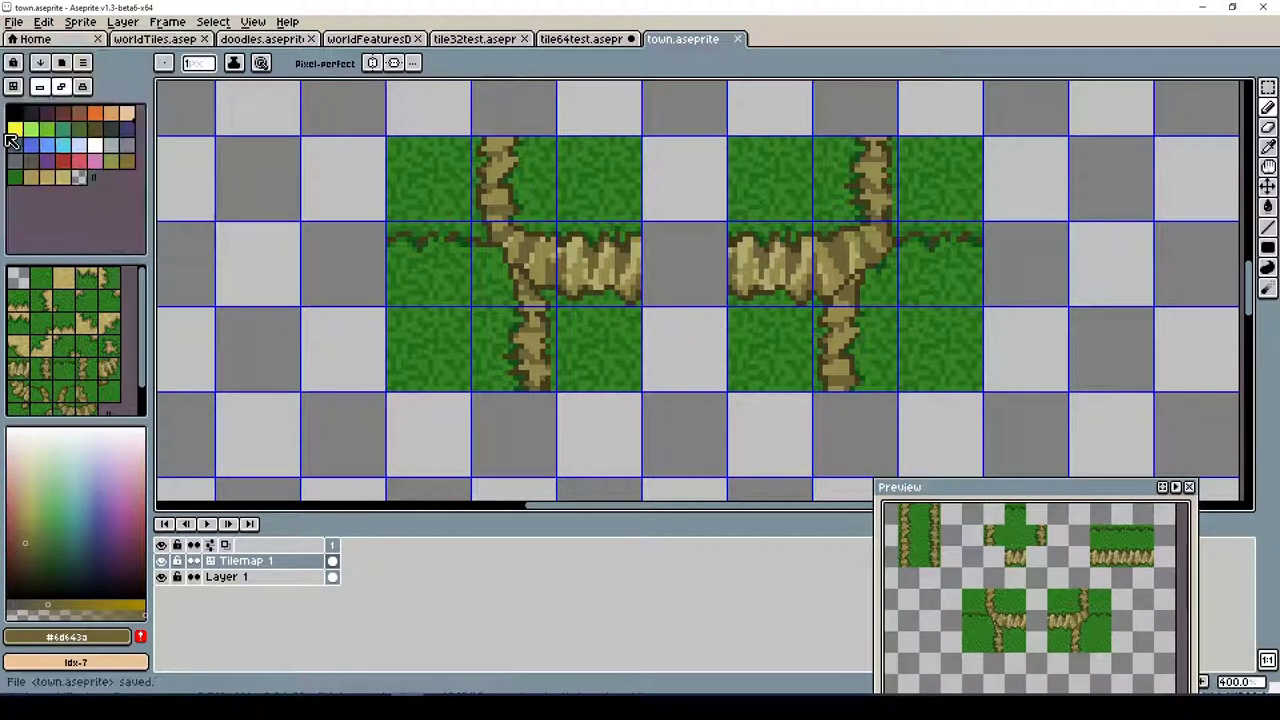
pyautogui.keyDown('alt'); pyautogui.click(876, 268); pyautogui.keyUp('alt')
pyautogui.keyDown('alt'); pyautogui.click(871, 255); pyautogui.keyUp('alt')
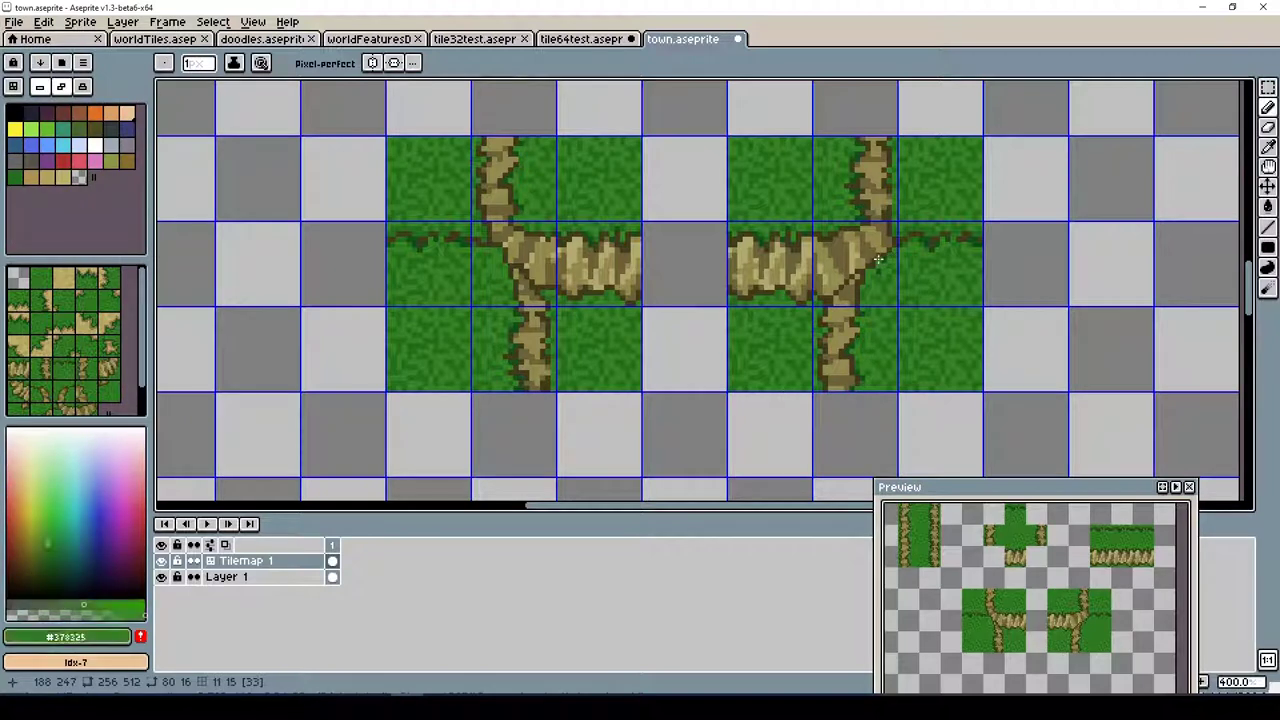
pyautogui.keyDown('alt'); pyautogui.click(858, 265); pyautogui.keyUp('alt')
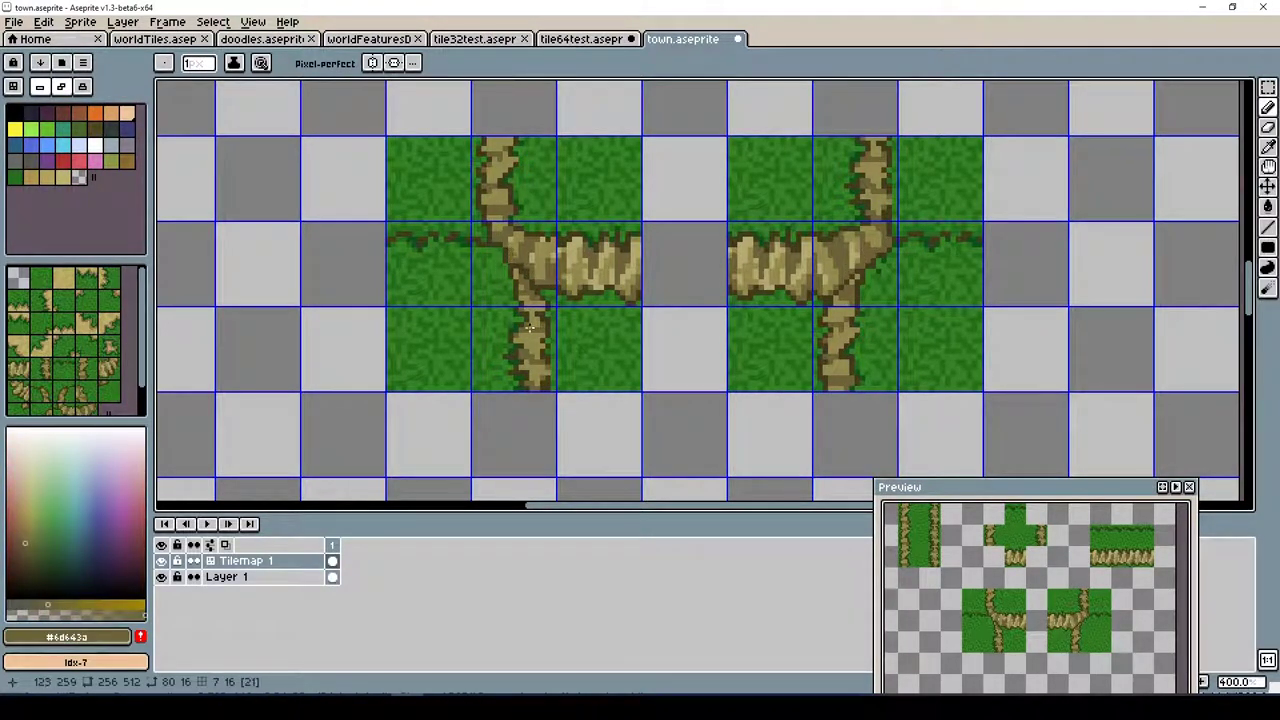
# Move the cliff corner arrangement directly beneath the sand layout and the small cliff ring above the large one
pyautogui.scroll(-2, 530, 327)
pyautogui.press('Tab')
pyautogui.scroll(8, 480, 280)
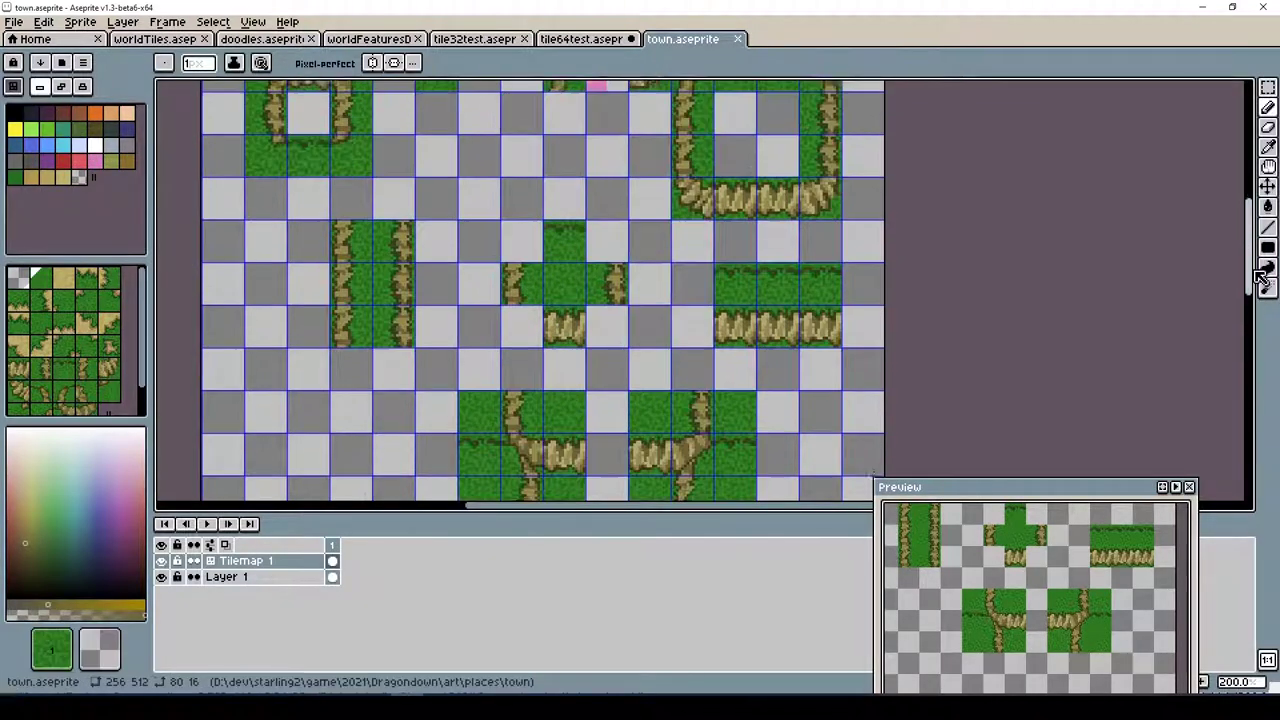
pyautogui.scroll(-2, 435, 230)
pyautogui.scroll(3, 603, 335)
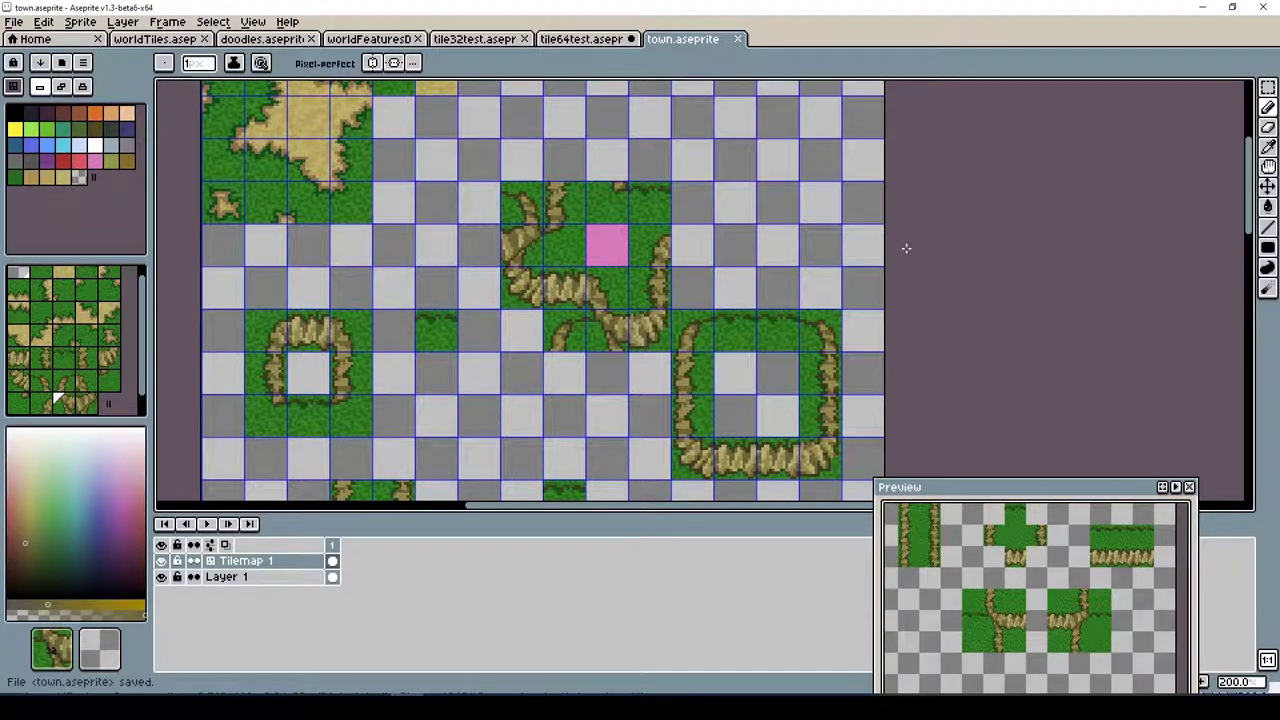
pyautogui.hotkey('ctrl', 'z')
pyautogui.hotkey('ctrl', 'z')
pyautogui.hotkey('ctrl', 'z')
pyautogui.hotkey('ctrl', 'z')
pyautogui.hotkey('ctrl', 'z')
pyautogui.hotkey('ctrl', 'z')
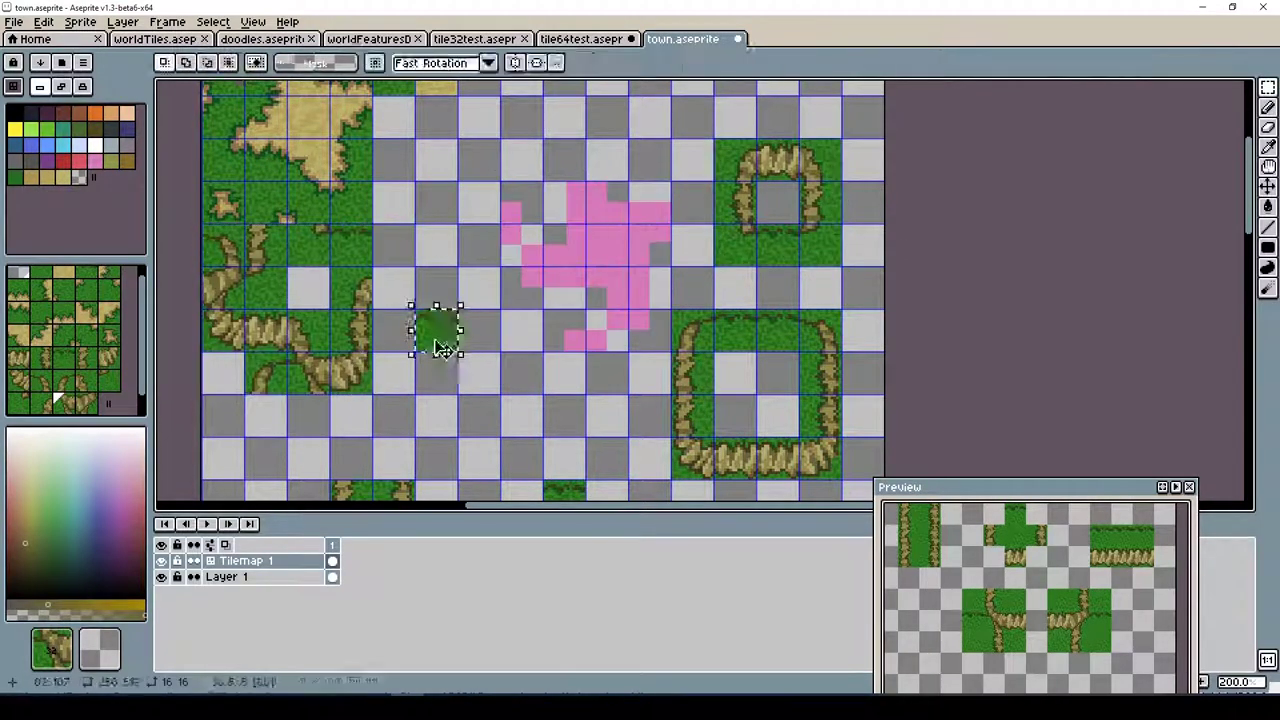
pyautogui.hotkey('ctrl', 'z')
# Clear the remaining cliff test layouts and fill an eight-tile-wide block with the plain grass tile
pyautogui.moveTo(1249, 185); pyautogui.dragTo(1255, 248)
pyautogui.scroll(3, 671, 195)
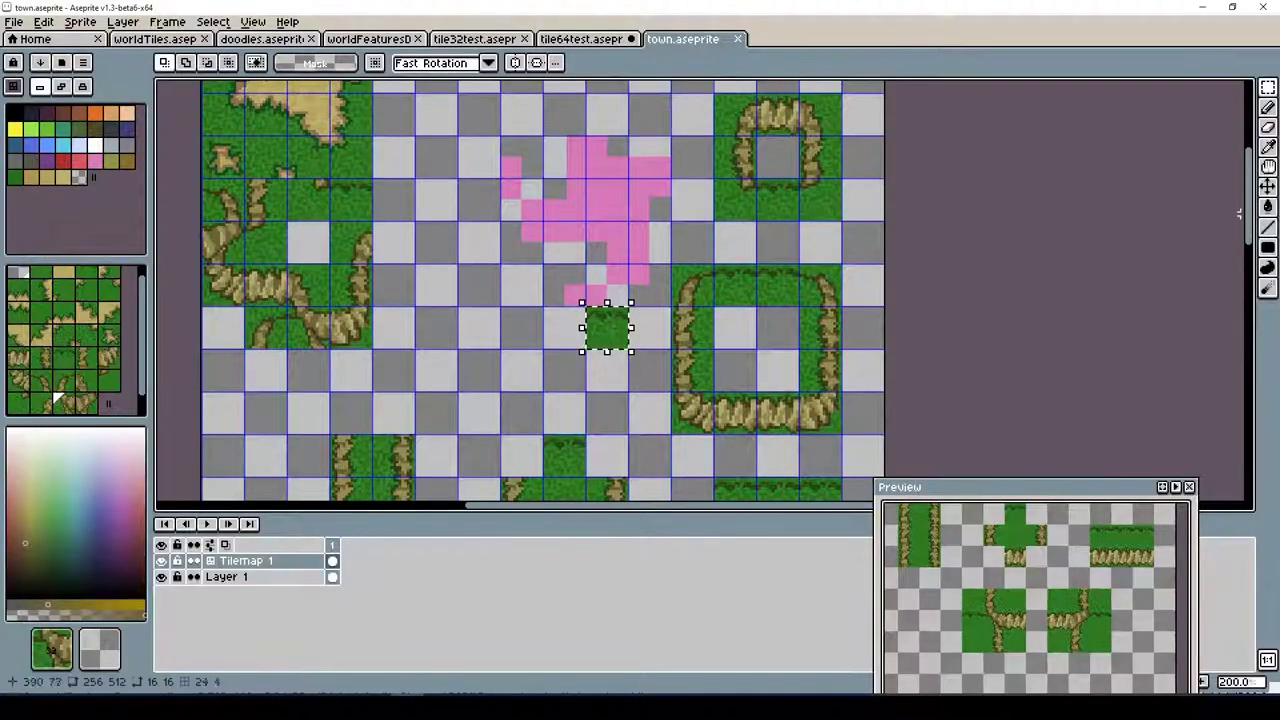
pyautogui.hotkey('ctrl', 'z')
pyautogui.moveTo(1249, 180)
pyautogui.mouseDown()
pyautogui.moveTo(1249, 300)
pyautogui.moveTo(1238, 200)
pyautogui.mouseUp()
pyautogui.hotkey('ctrl', 'y')
pyautogui.scroll(-4, 1238, 200)
pyautogui.hotkey('ctrl', 'y')
pyautogui.hotkey('ctrl', 'y')
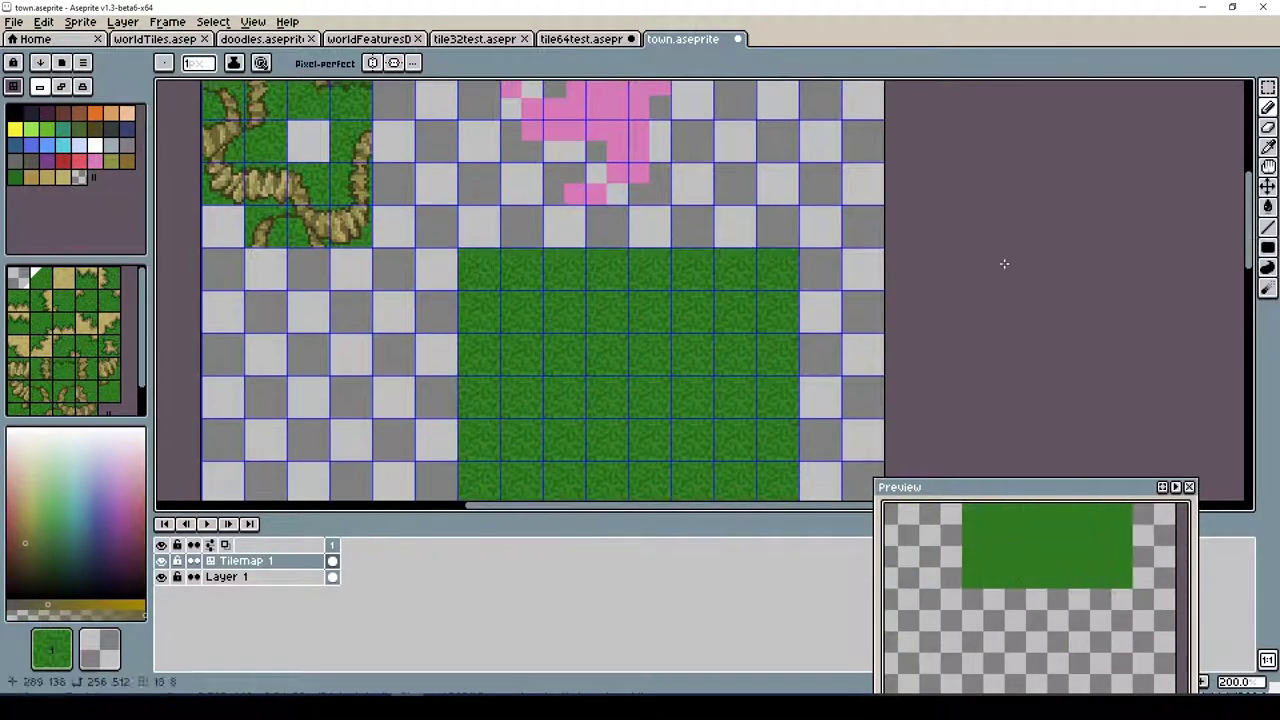
# Paint one tile in the middle of the grass block solid cream as a wall base
pyautogui.press('b')
pyautogui.scroll(-1, 1222, 207)
pyautogui.scroll(1, 1222, 207)
pyautogui.scroll(-2, 1240, 230)
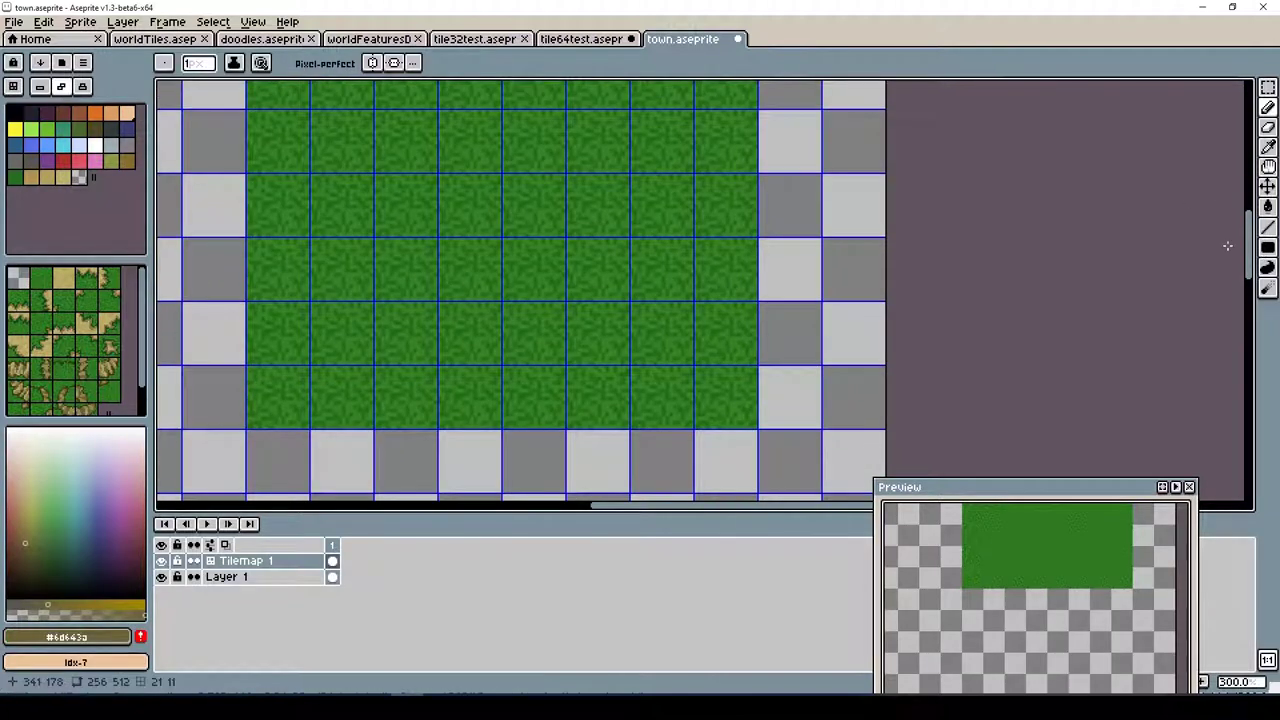
pyautogui.click(20, 452)
pyautogui.moveTo(445, 248)
pyautogui.mouseDown()
pyautogui.moveTo(357, 220)
pyautogui.moveTo(443, 279)
pyautogui.moveTo(443, 308)
pyautogui.moveTo(455, 240)
pyautogui.mouseUp()
pyautogui.press('g')
pyautogui.click(462, 275)
# Fill the tile above the cream one with a red rectangle and draw darker brick lines on it
pyautogui.press('i')
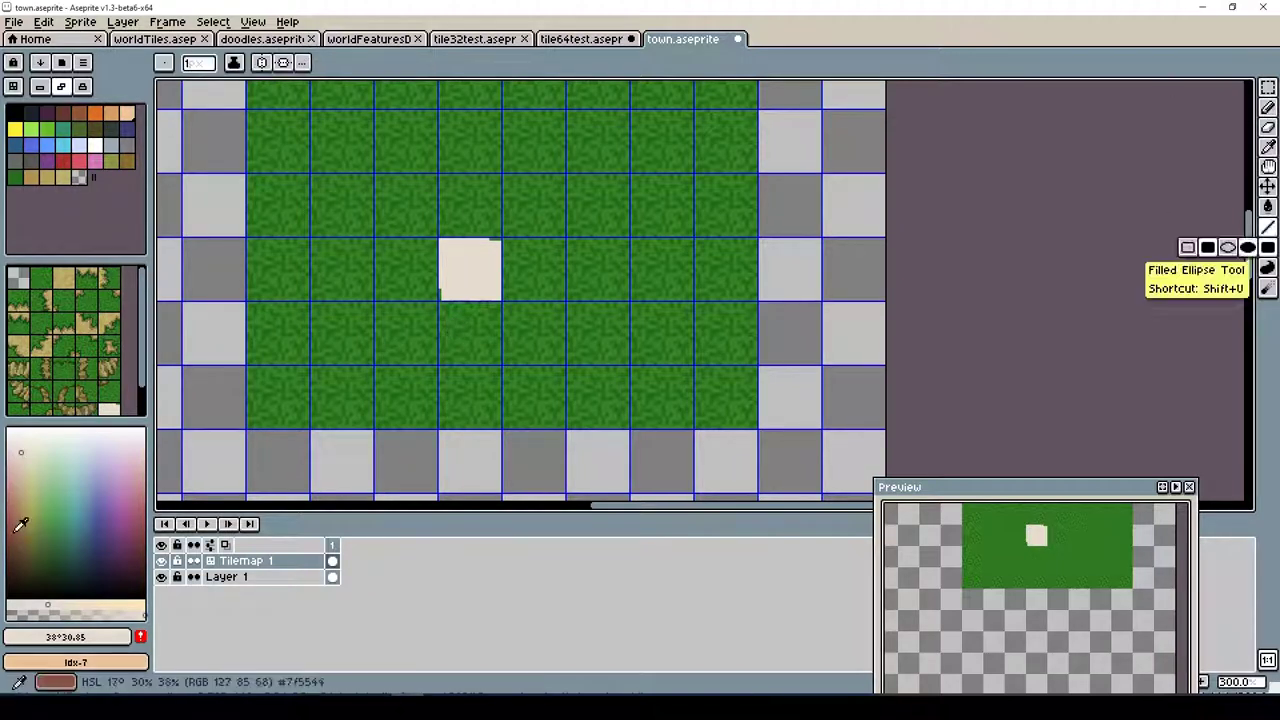
pyautogui.click(1267, 246)
pyautogui.click(11, 491)
pyautogui.moveTo(441, 179); pyautogui.dragTo(500, 236)
pyautogui.click(1267, 107)
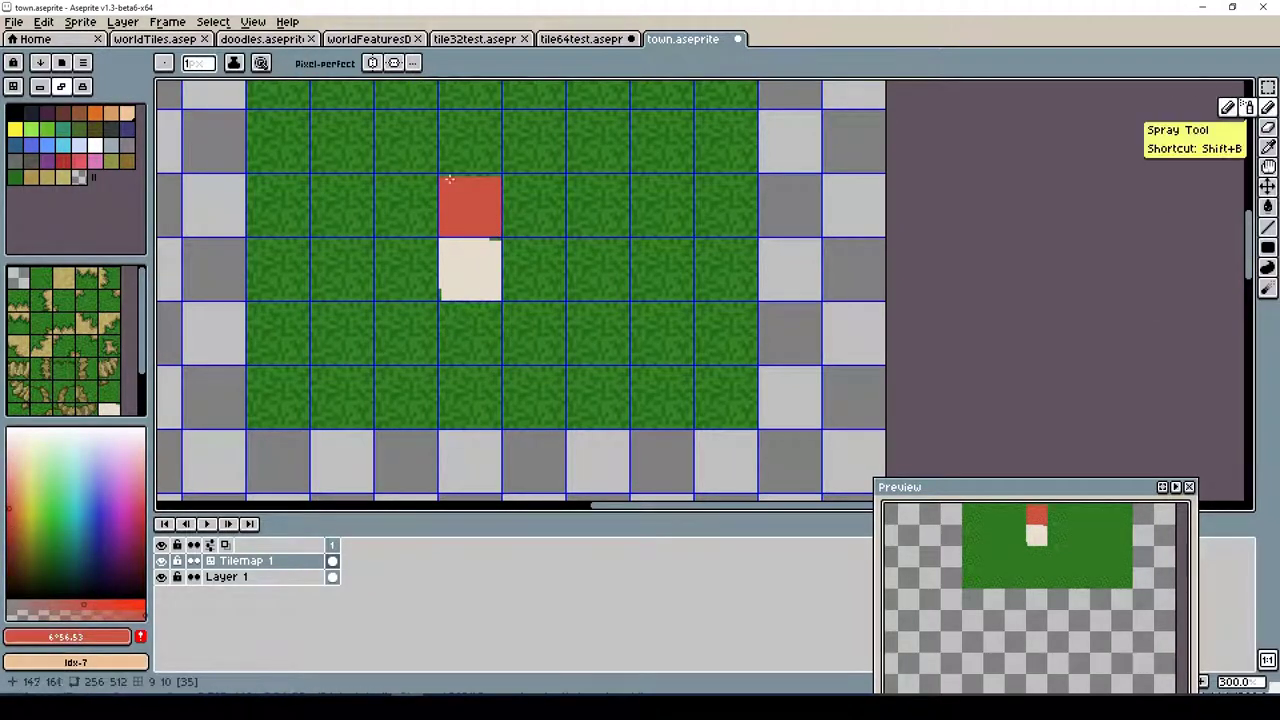
pyautogui.moveTo(452, 188); pyautogui.dragTo(472, 211)
# Select the red and cream tiles and draw a subtle darker brick texture on the cream tile
pyautogui.keyDown('alt'); pyautogui.click(468, 259); pyautogui.keyUp('alt')
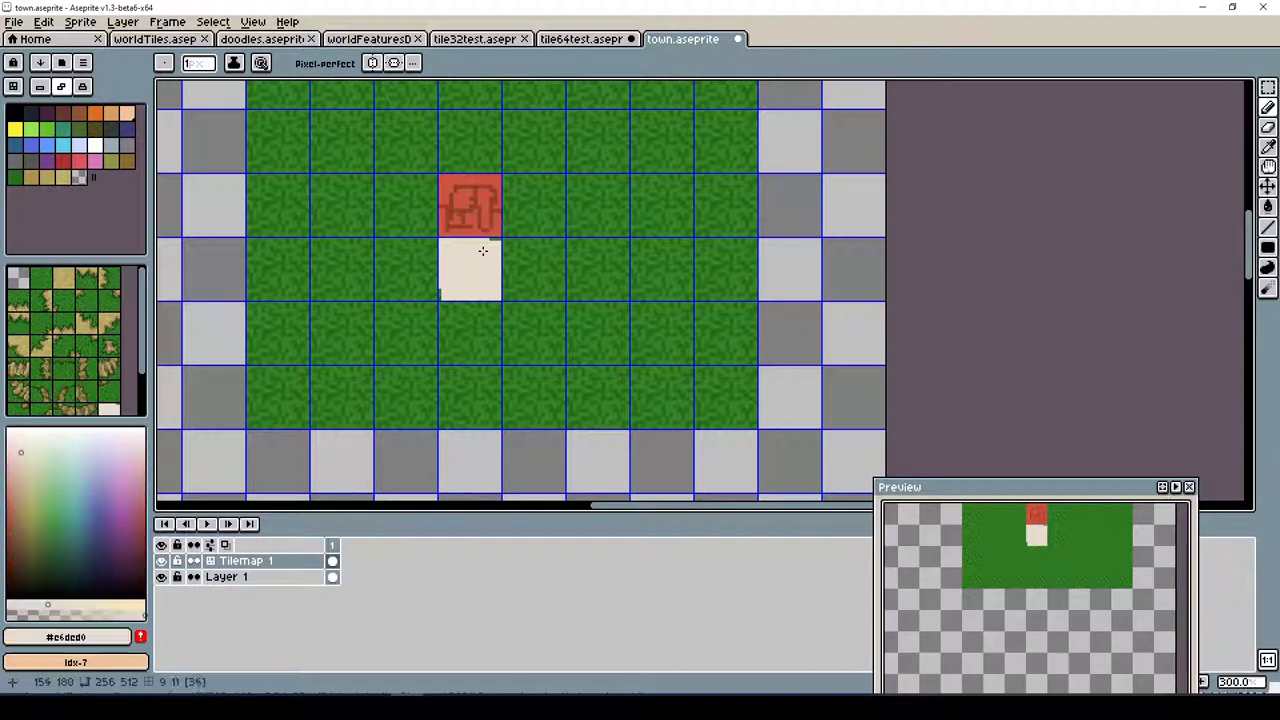
pyautogui.press('m')
pyautogui.moveTo(494, 240); pyautogui.dragTo(434, 174)
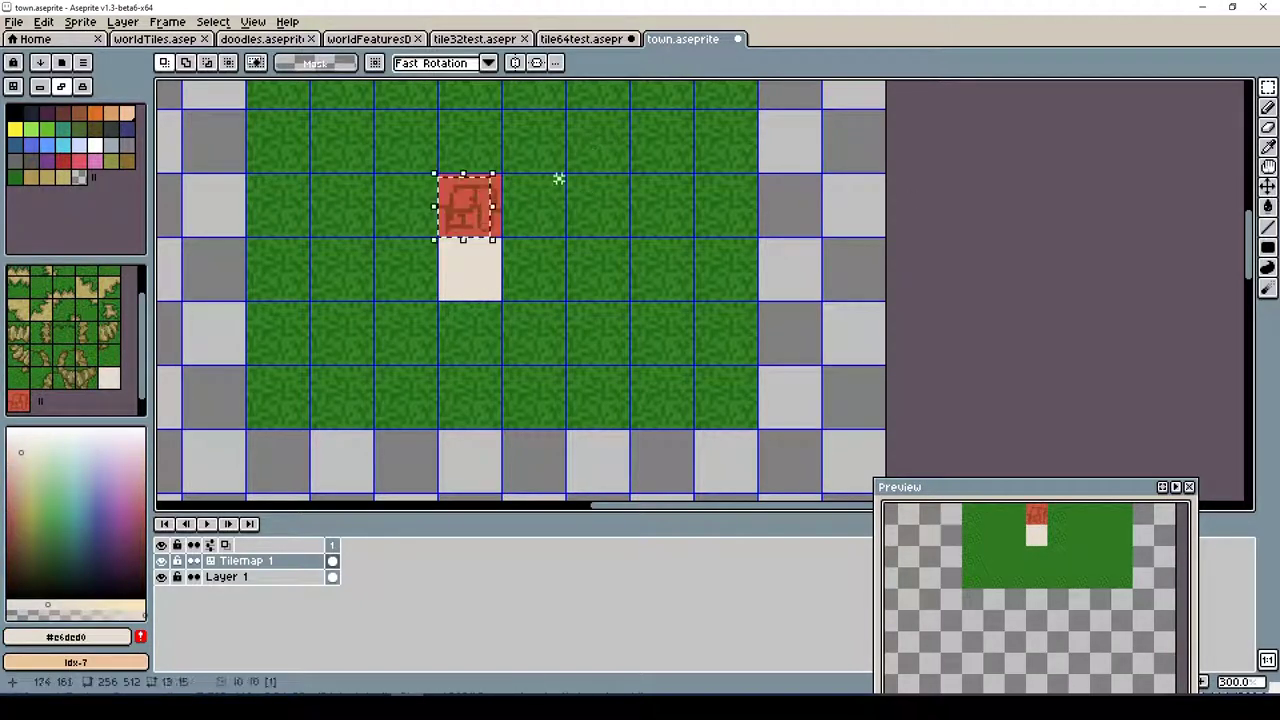
pyautogui.moveTo(442, 242); pyautogui.dragTo(514, 300)
pyautogui.press('b')
pyautogui.click(24, 465)
pyautogui.moveTo(442, 266)
pyautogui.mouseDown()
pyautogui.moveTo(480, 250)
pyautogui.moveTo(468, 292)
pyautogui.mouseUp()
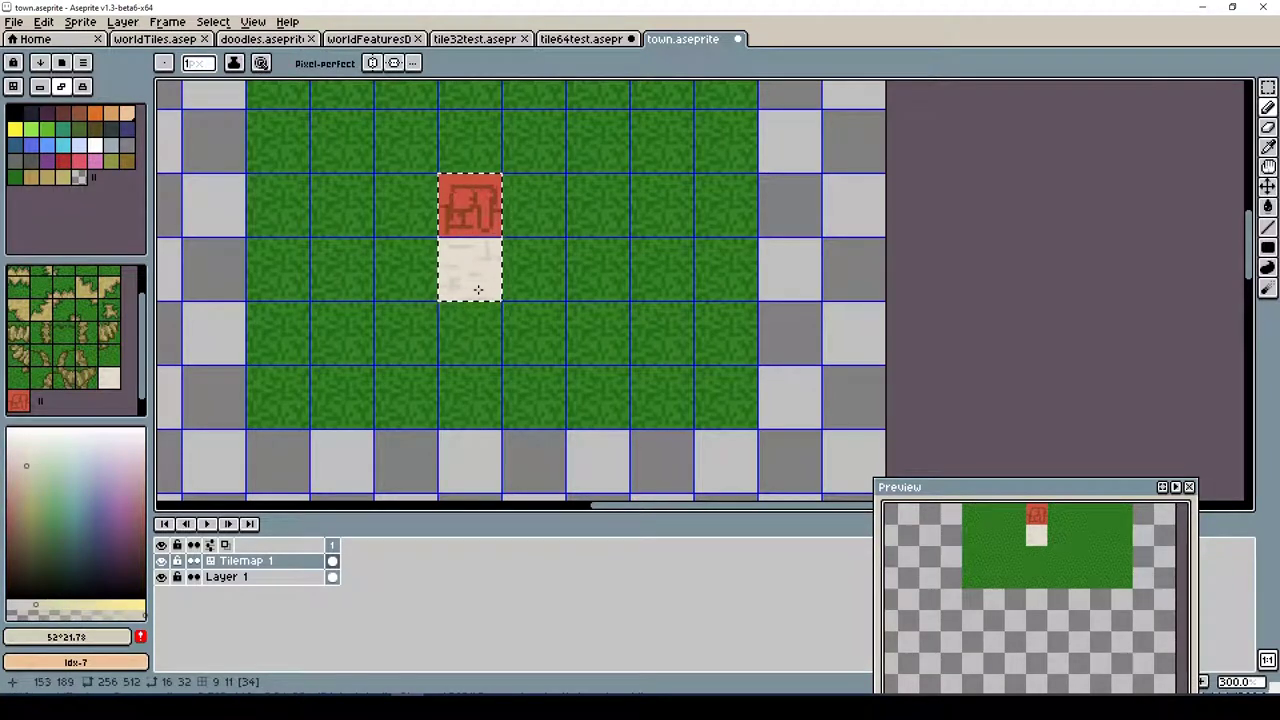
pyautogui.click(35, 472)
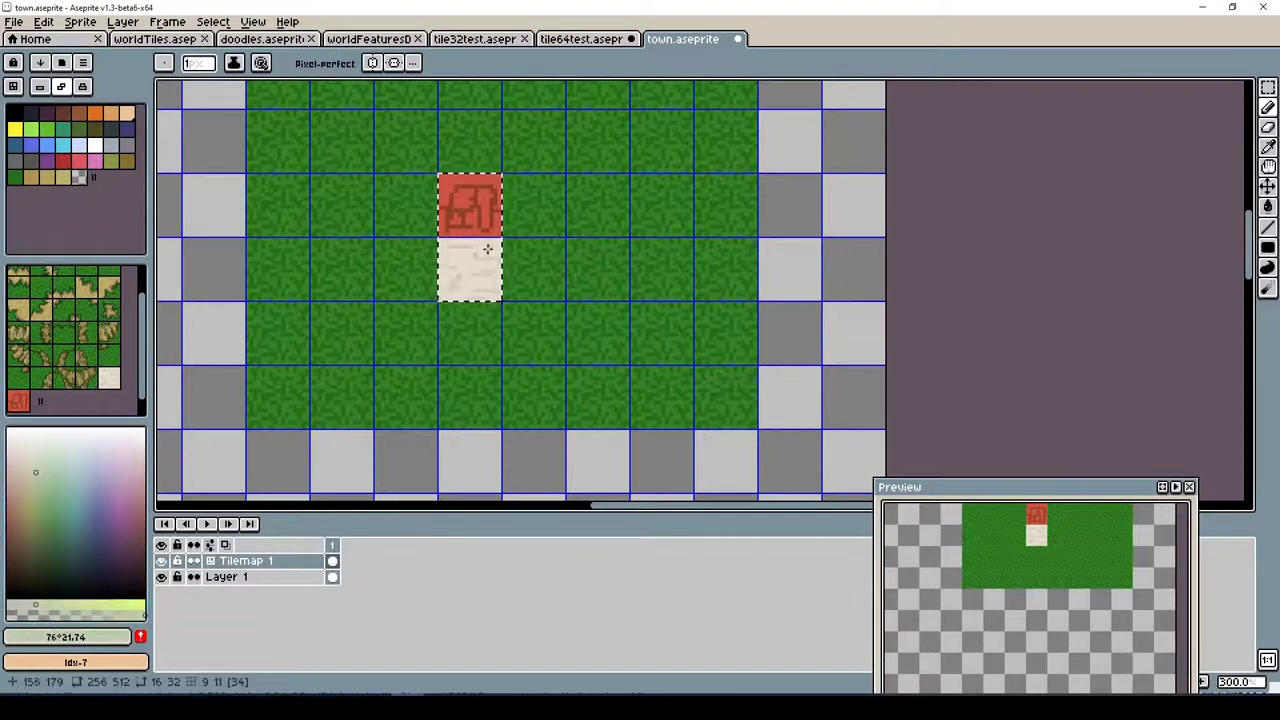
# Deselect and lay out a four-tile-wide building with two red rows above three cream rows
pyautogui.hotkey('ctrl', 'd')
pyautogui.press('Tab')
pyautogui.click(808, 148)
pyautogui.hotkey('ctrl', 'z')
pyautogui.moveTo(470, 400)
pyautogui.mouseDown()
pyautogui.moveTo(660, 205)
pyautogui.moveTo(540, 168)
pyautogui.mouseUp()
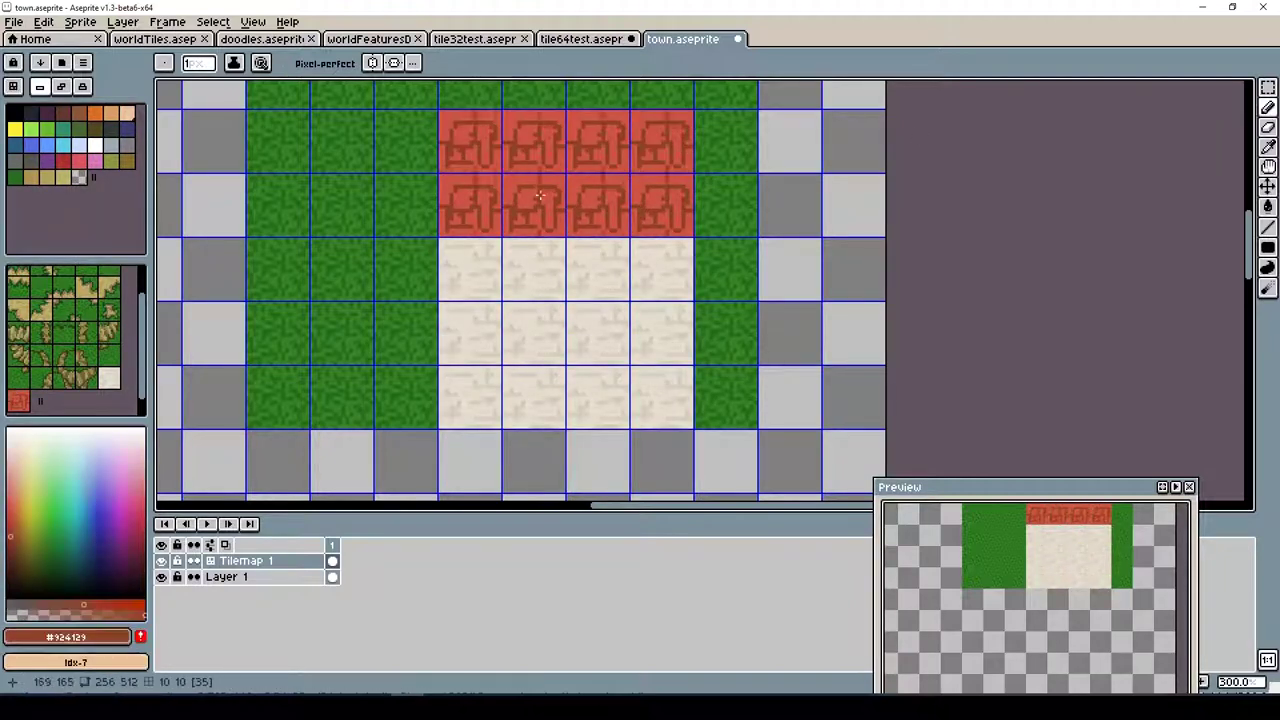
# Rework the red tile into interlocking bricks with #924129 gaps and lighter red highlights, with the tile grid hidden
pyautogui.press('Tab')
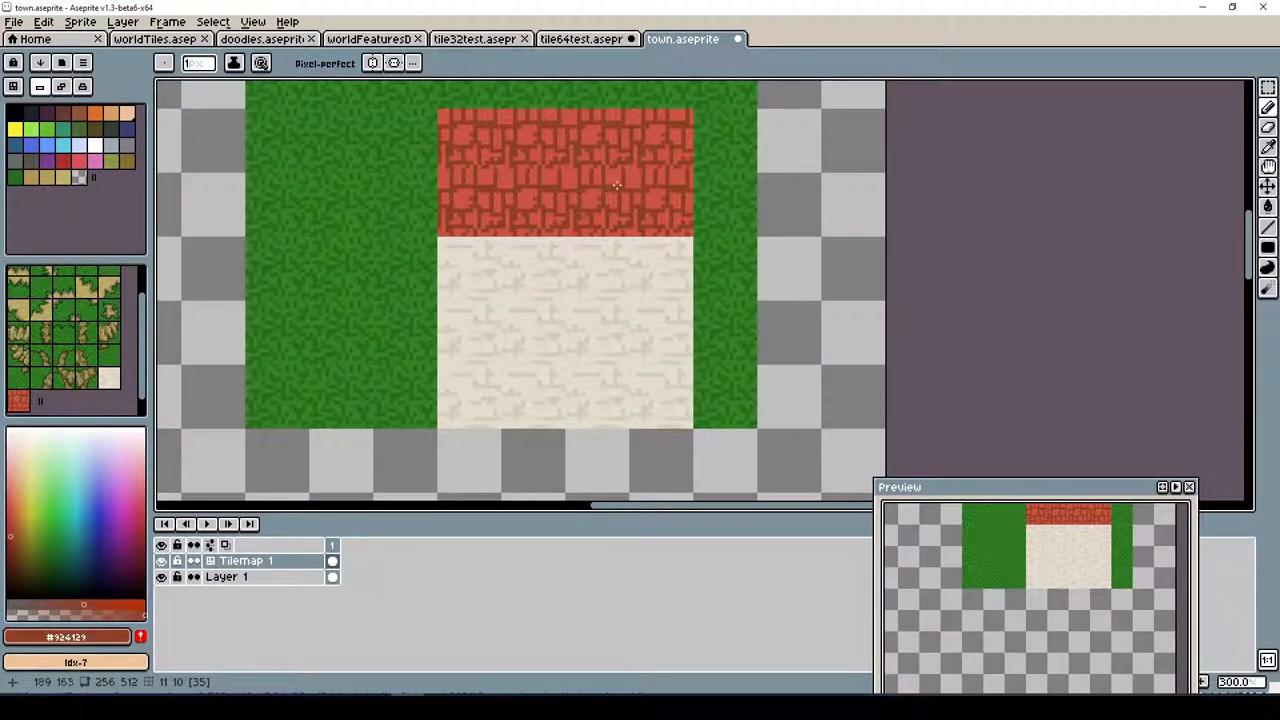
pyautogui.click(12, 500)
pyautogui.click(546, 176)
pyautogui.click(505, 117)
pyautogui.click(634, 181)
pyautogui.click(591, 201)
pyautogui.click(561, 145)
pyautogui.keyDown('alt'); pyautogui.click(592, 190); pyautogui.keyUp('alt')
pyautogui.click(655, 127)
pyautogui.click(527, 191)
pyautogui.click(676, 229)
pyautogui.click(568, 171)
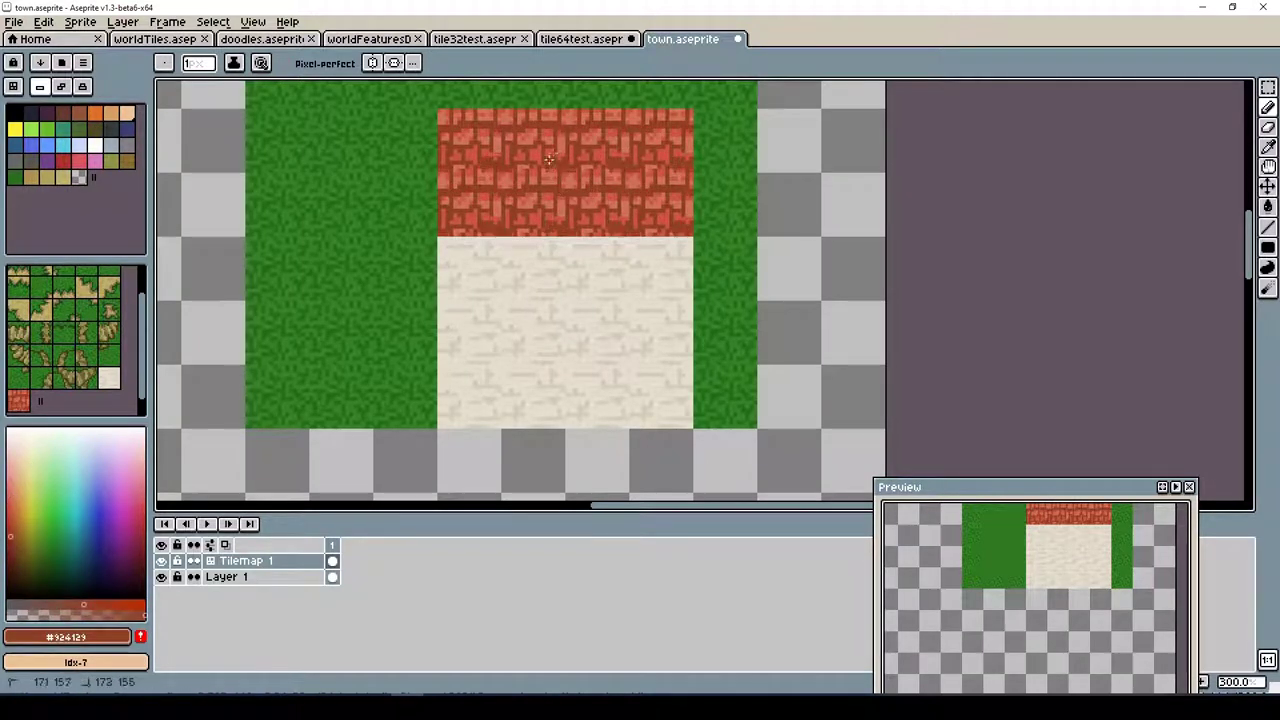
# Sample the brick tile's dark and mid reds and add them to the palette
pyautogui.keyDown('alt'); pyautogui.click(501, 228); pyautogui.keyUp('alt')
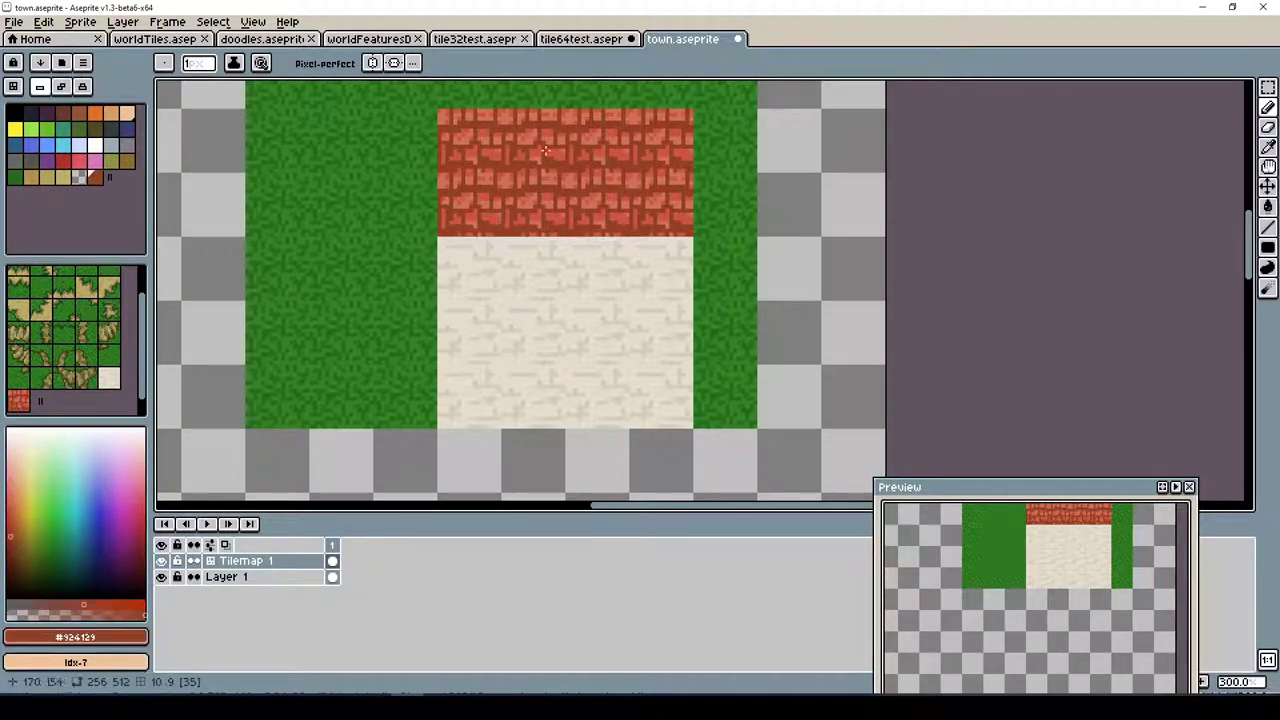
pyautogui.click(140, 636)
pyautogui.click(109, 176)
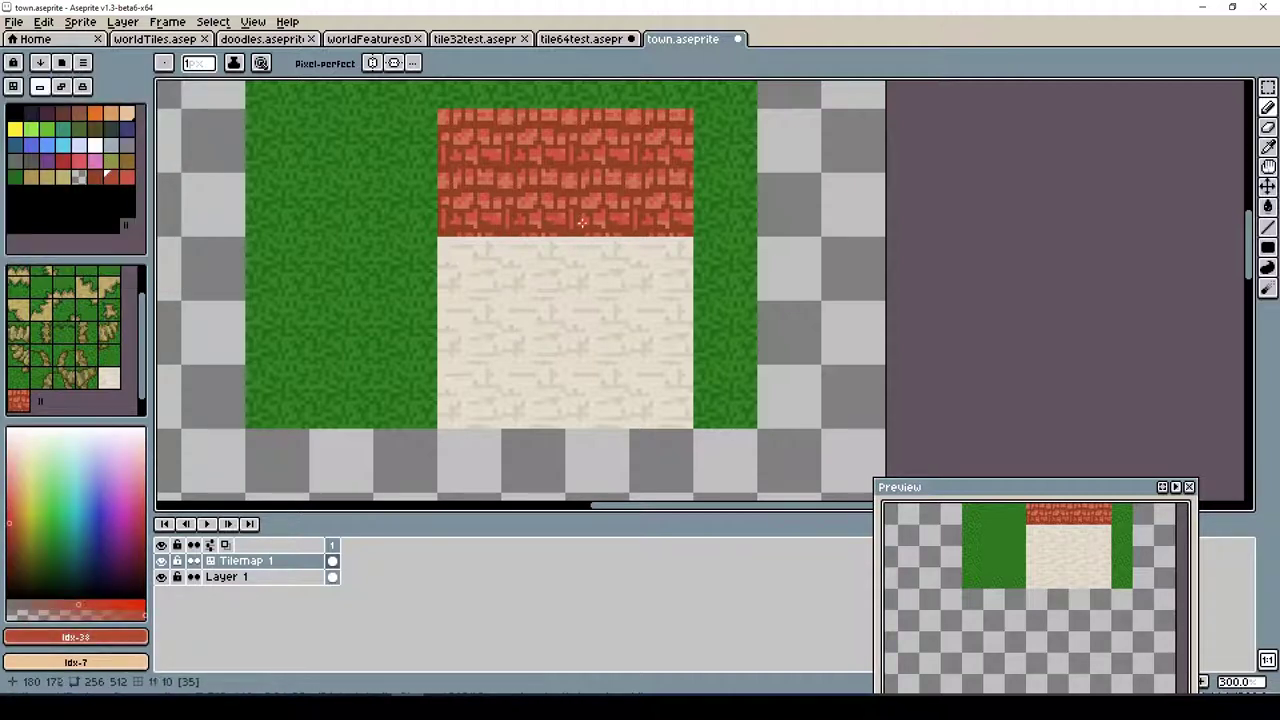
# Refine the red brick tile by shading the lower bricks and gaps with #ae4a36 and other reds sampled from the tile
pyautogui.keyDown('alt'); pyautogui.click(496, 151); pyautogui.keyUp('alt')
pyautogui.keyDown('alt'); pyautogui.click(644, 200); pyautogui.keyUp('alt')
pyautogui.keyDown('alt'); pyautogui.click(580, 157); pyautogui.keyUp('alt')
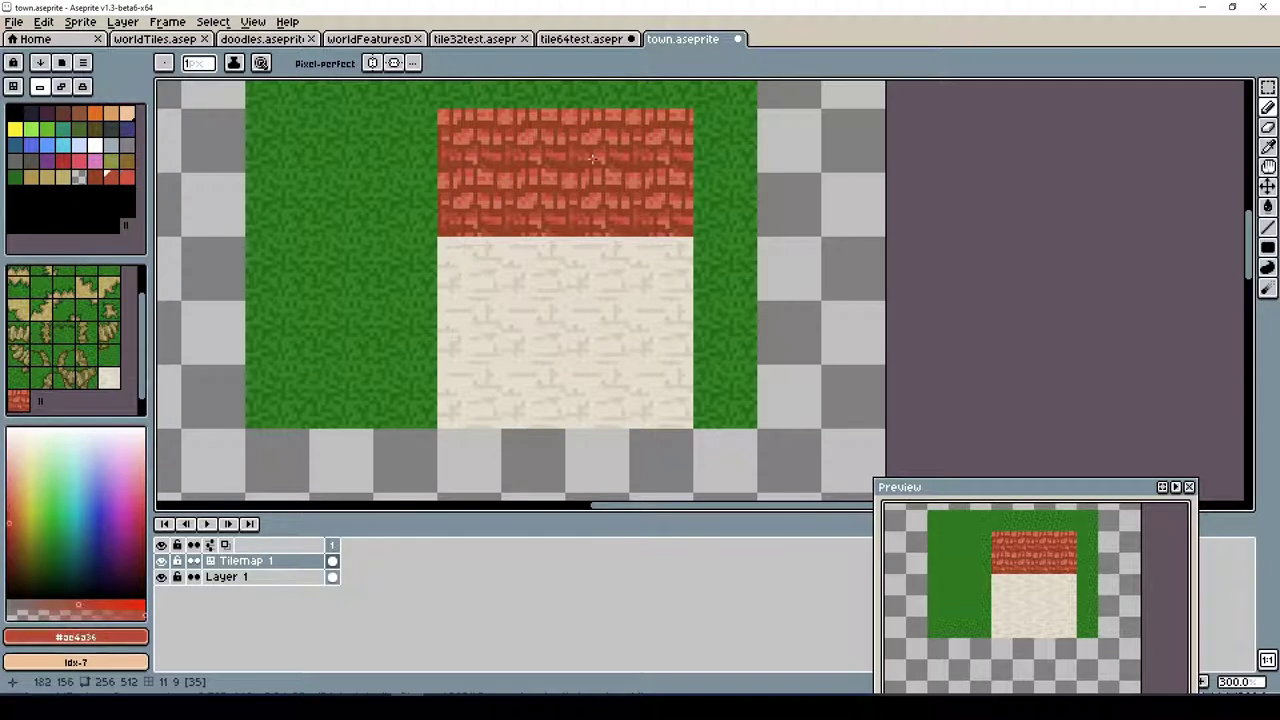
pyautogui.keyDown('alt'); pyautogui.click(592, 157); pyautogui.keyUp('alt')
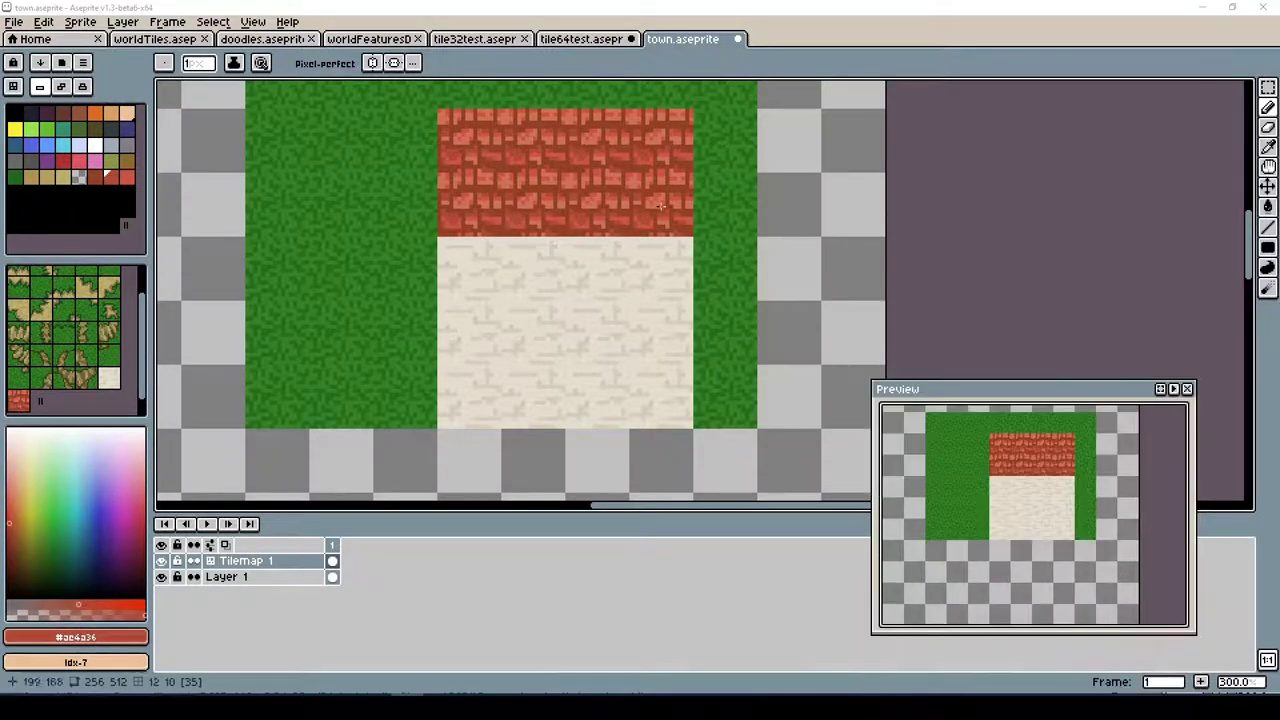
pyautogui.keyDown('alt'); pyautogui.click(555, 222); pyautogui.keyUp('alt')
pyautogui.keyDown('alt'); pyautogui.click(594, 213); pyautogui.keyUp('alt')
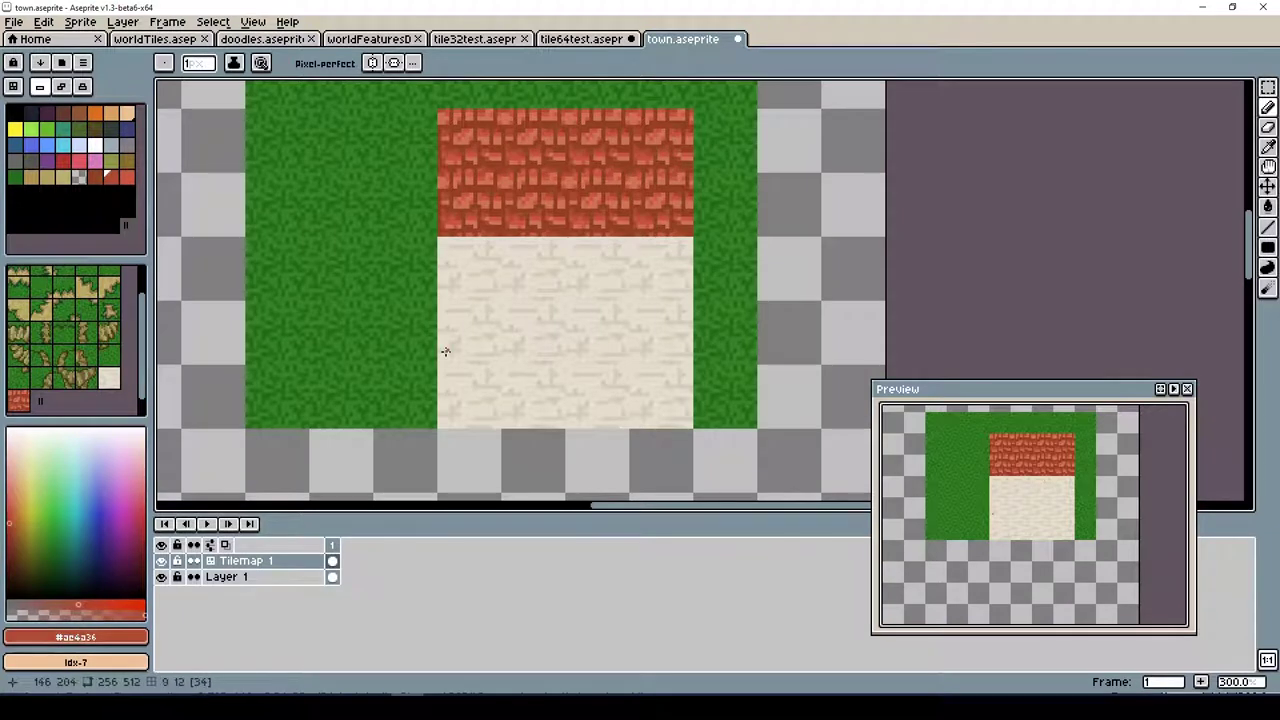
# Draw denser horizontal stone lines on the cream wall tile with #d3d0bb and a darker greyish cream
pyautogui.keyDown('alt'); pyautogui.click(605, 319); pyautogui.keyUp('alt')
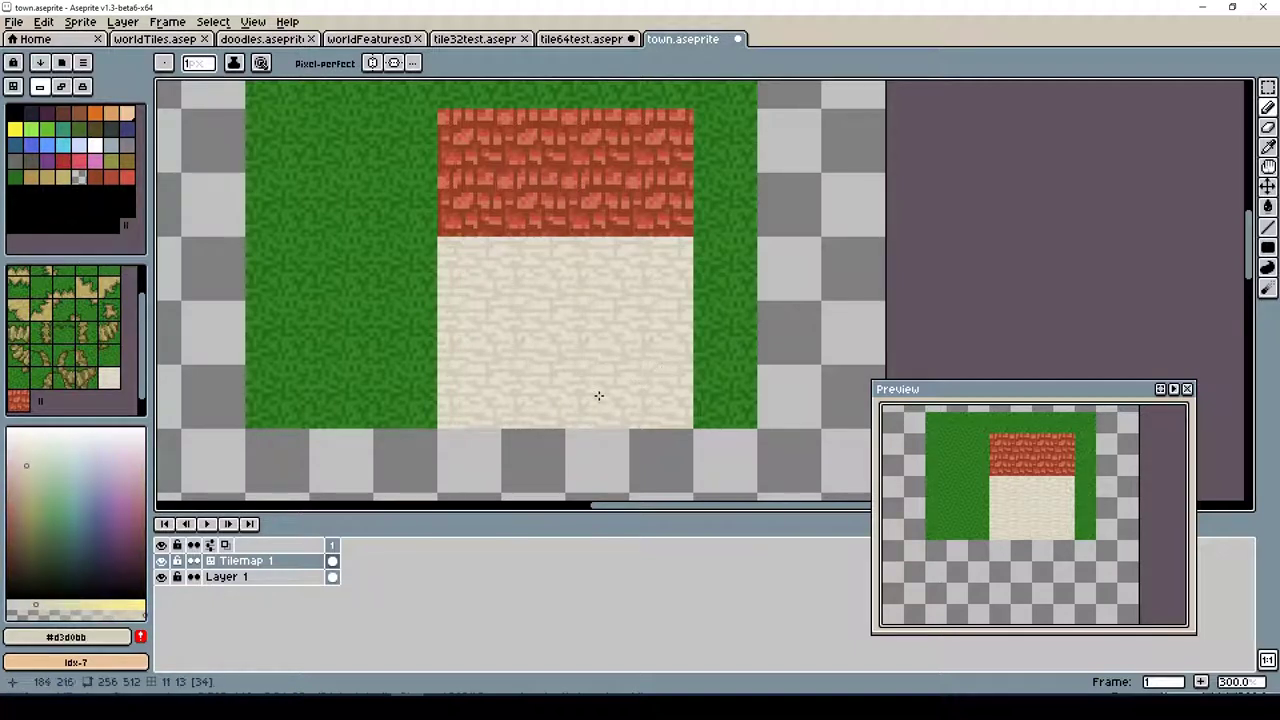
pyautogui.keyDown('alt'); pyautogui.click(480, 349); pyautogui.keyUp('alt')
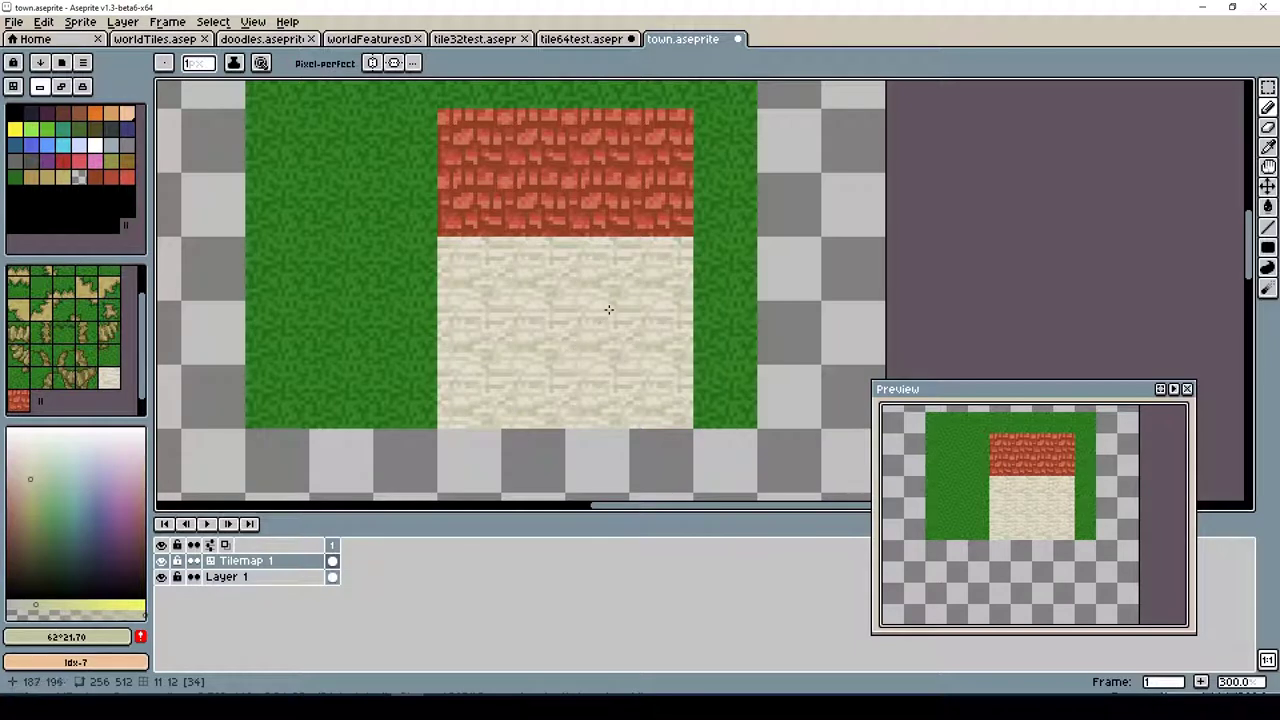
pyautogui.keyDown('alt'); pyautogui.click(575, 350); pyautogui.keyUp('alt')
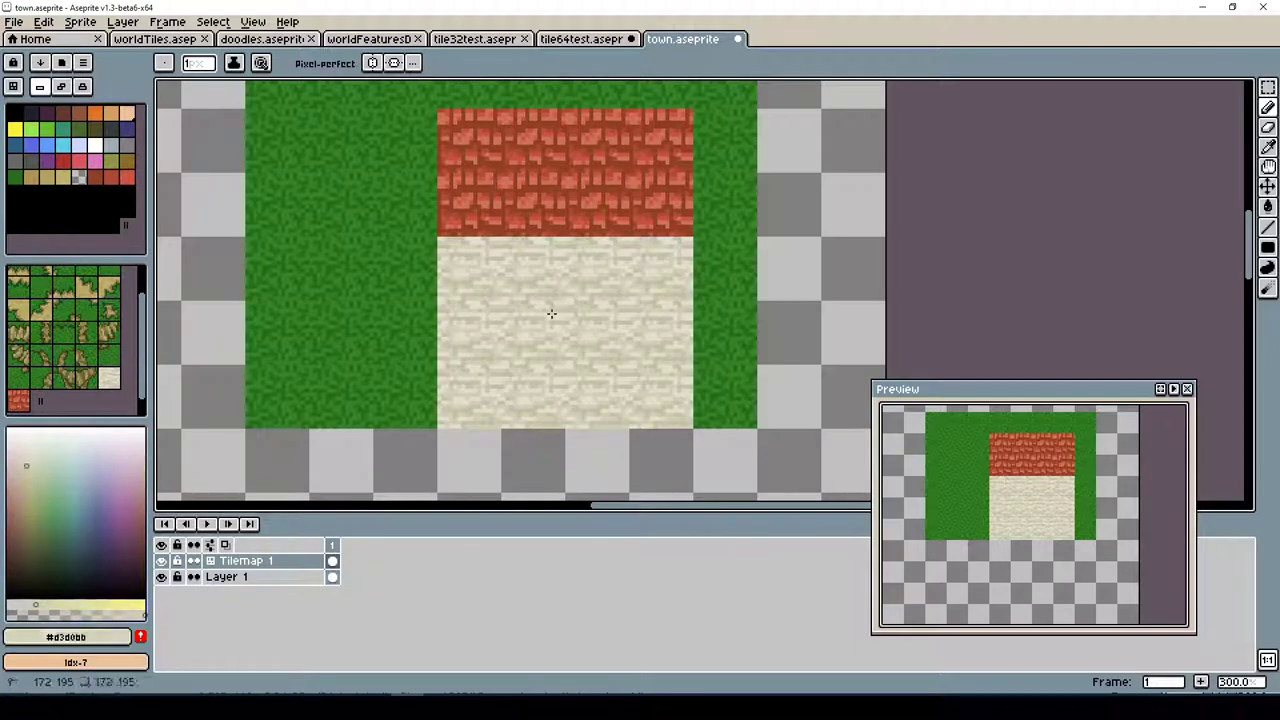
# Break the cream tile's lines into smaller interlocking stones, alternating between sampled light and dark cream shades
pyautogui.keyDown('alt'); pyautogui.click(586, 371); pyautogui.keyUp('alt')
pyautogui.keyDown('alt'); pyautogui.click(646, 312); pyautogui.keyUp('alt')
pyautogui.keyDown('alt'); pyautogui.click(682, 290); pyautogui.keyUp('alt')
pyautogui.keyDown('alt'); pyautogui.click(586, 309); pyautogui.keyUp('alt')
pyautogui.keyDown('alt'); pyautogui.click(591, 288); pyautogui.keyUp('alt')
pyautogui.keyDown('alt'); pyautogui.click(575, 332); pyautogui.keyUp('alt')
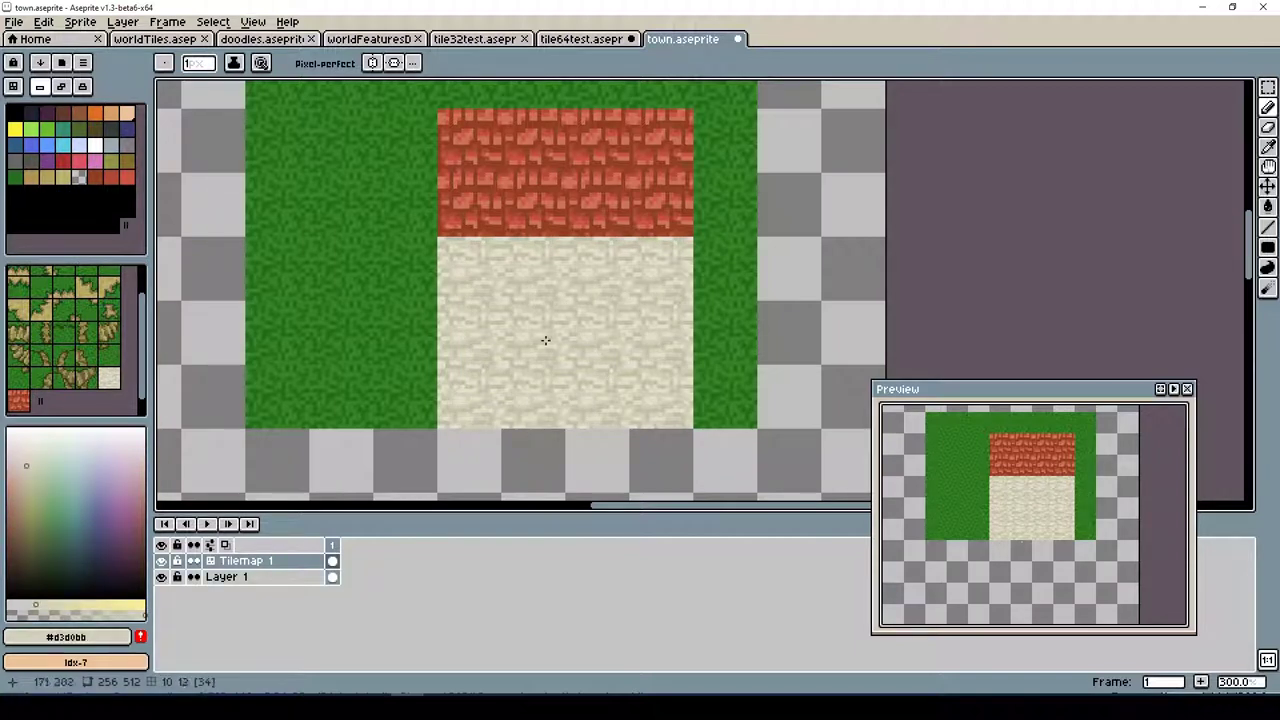
pyautogui.keyDown('alt'); pyautogui.click(560, 380); pyautogui.keyUp('alt')
pyautogui.keyDown('alt'); pyautogui.click(520, 397); pyautogui.keyUp('alt')
# Deepen the gaps between the bricks of the red tile with a darker red
pyautogui.keyDown('alt'); pyautogui.click(518, 192); pyautogui.keyUp('alt')
pyautogui.keyDown('alt'); pyautogui.click(502, 166); pyautogui.keyUp('alt')
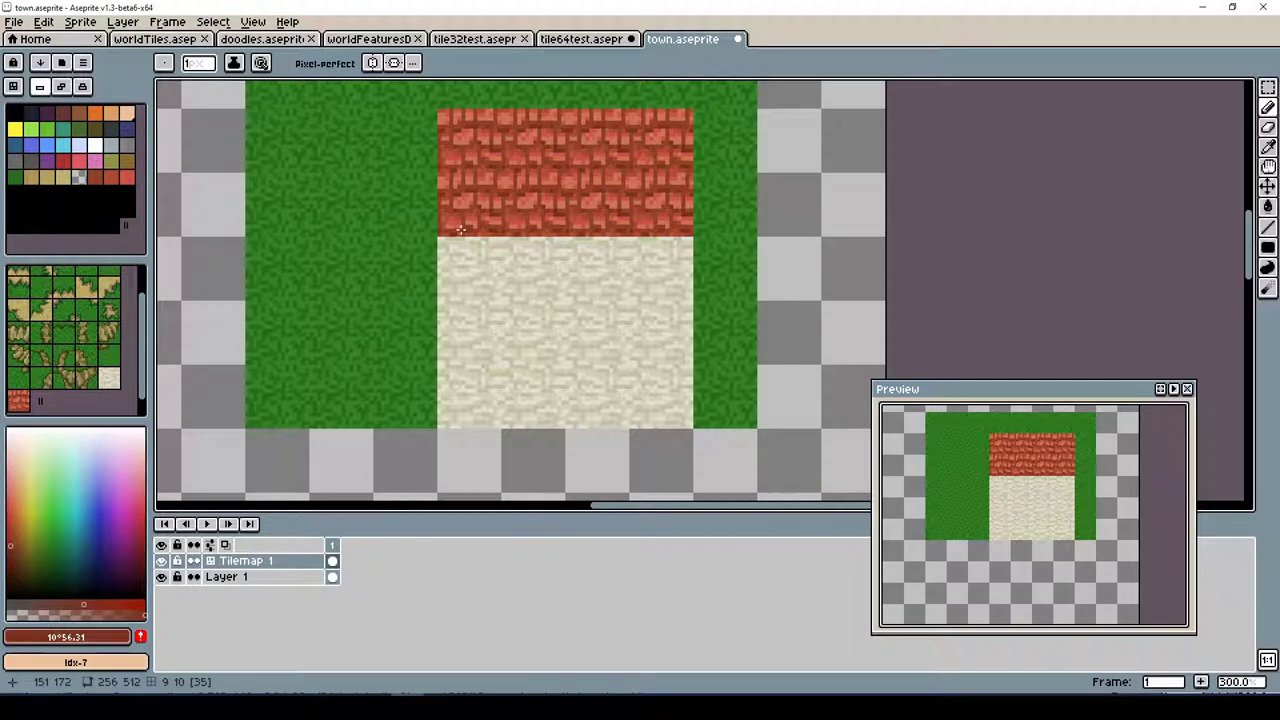
# Draw an irregular vertical edge down the cream wall's left column, using #a7a67c and #c2c4a3 for shading
pyautogui.keyDown('alt'); pyautogui.click(452, 270); pyautogui.keyUp('alt')
pyautogui.moveTo(451, 283)
pyautogui.mouseDown()
pyautogui.moveTo(459, 314)
pyautogui.moveTo(440, 290)
pyautogui.moveTo(456, 246)
pyautogui.moveTo(456, 279)
pyautogui.moveTo(431, 258)
pyautogui.moveTo(453, 240)
pyautogui.moveTo(453, 285)
pyautogui.moveTo(444, 250)
pyautogui.mouseUp()
pyautogui.keyDown('alt'); pyautogui.click(451, 254); pyautogui.keyUp('alt')
pyautogui.keyDown('alt'); pyautogui.click(445, 300); pyautogui.keyUp('alt')
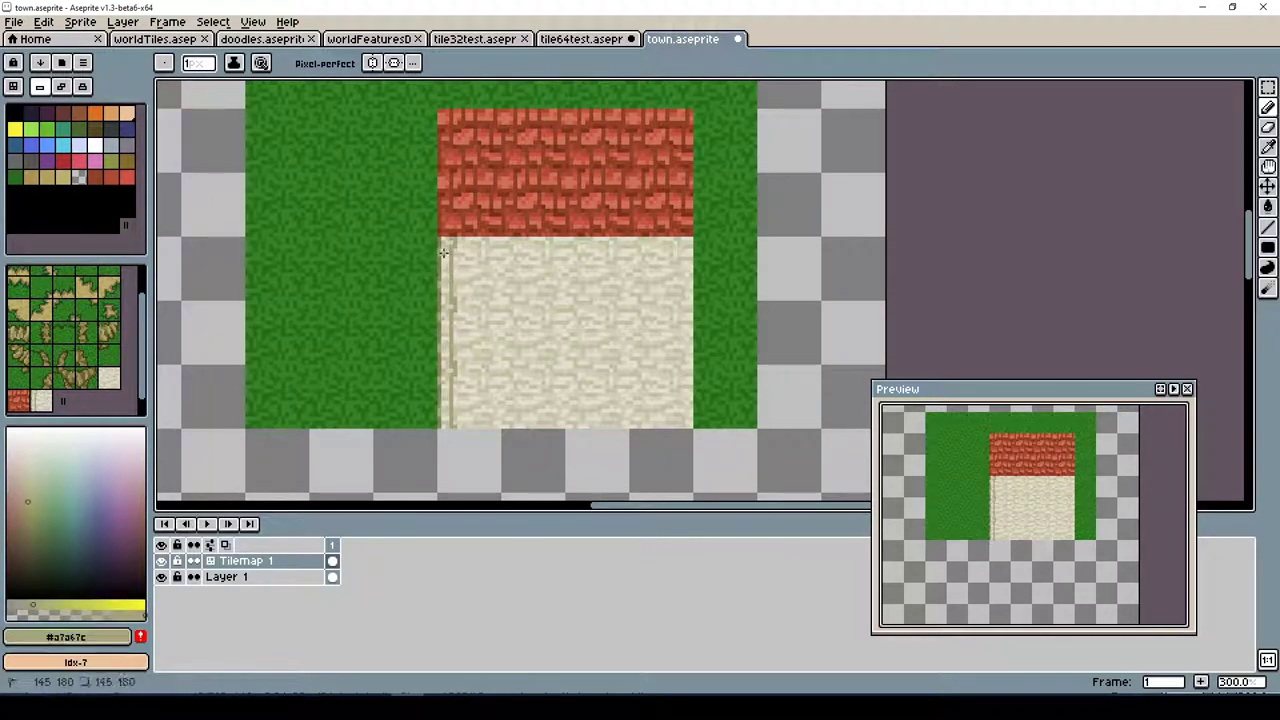
pyautogui.keyDown('alt'); pyautogui.click(459, 264); pyautogui.keyUp('alt')
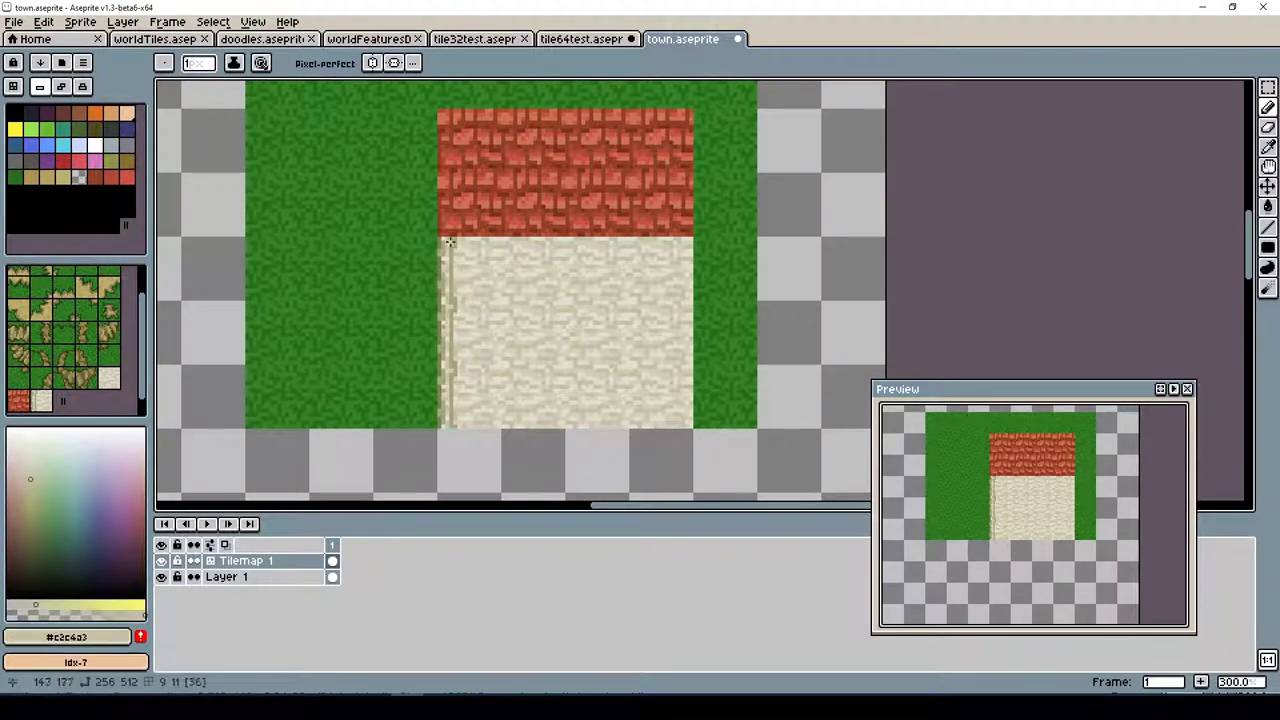
pyautogui.keyDown('alt'); pyautogui.click(444, 330); pyautogui.keyUp('alt')
# Draw matching vertical edge shading down the wall's right column with #818056, #a7a67c and #c2c4a3, and save the file
pyautogui.moveTo(688, 284); pyautogui.dragTo(688, 428)
pyautogui.hotkey('shift', 'b')
pyautogui.hotkey('shift', 'b')
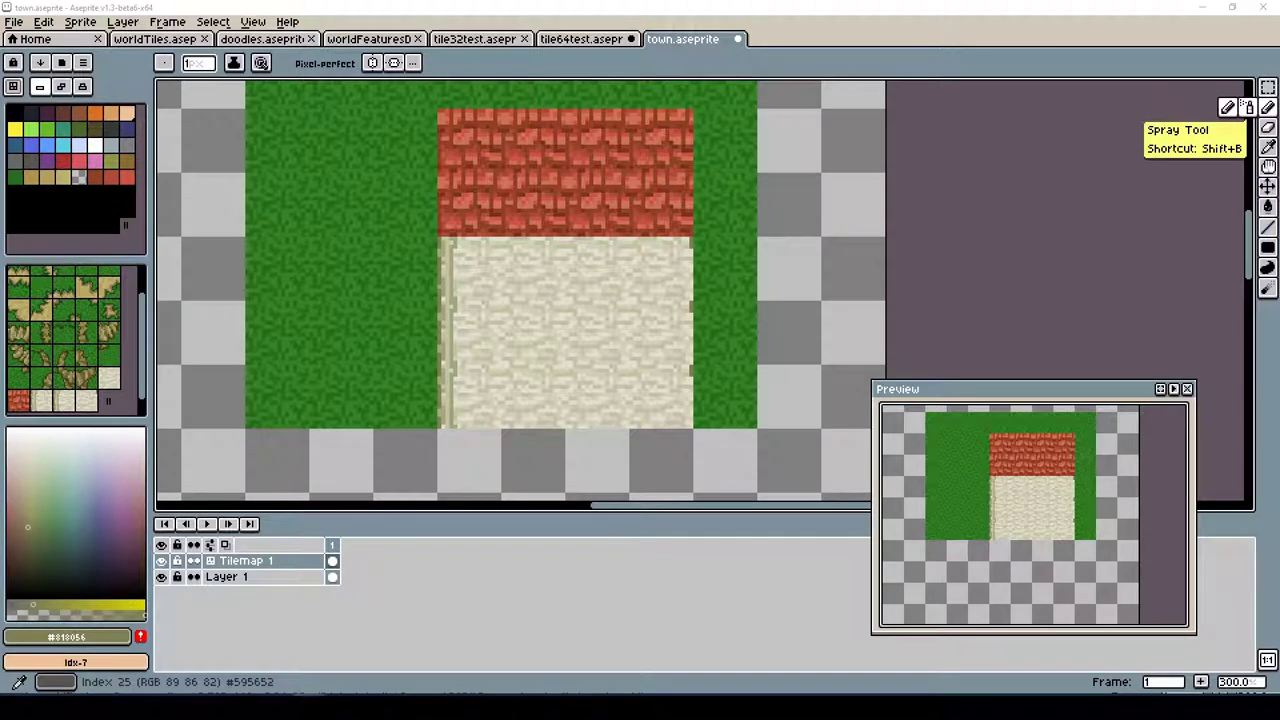
pyautogui.moveTo(691, 268); pyautogui.dragTo(691, 430)
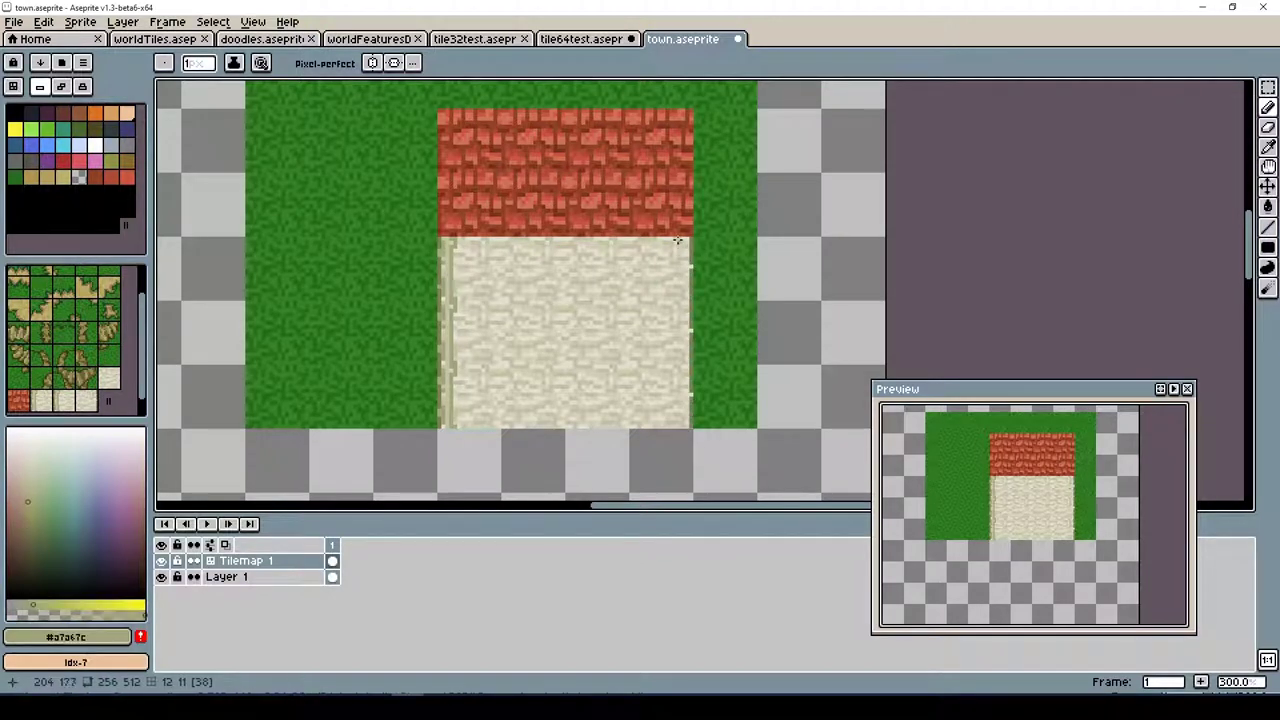
pyautogui.moveTo(679, 236); pyautogui.dragTo(679, 368)
pyautogui.keyDown('alt'); pyautogui.click(503, 309); pyautogui.keyUp('alt')
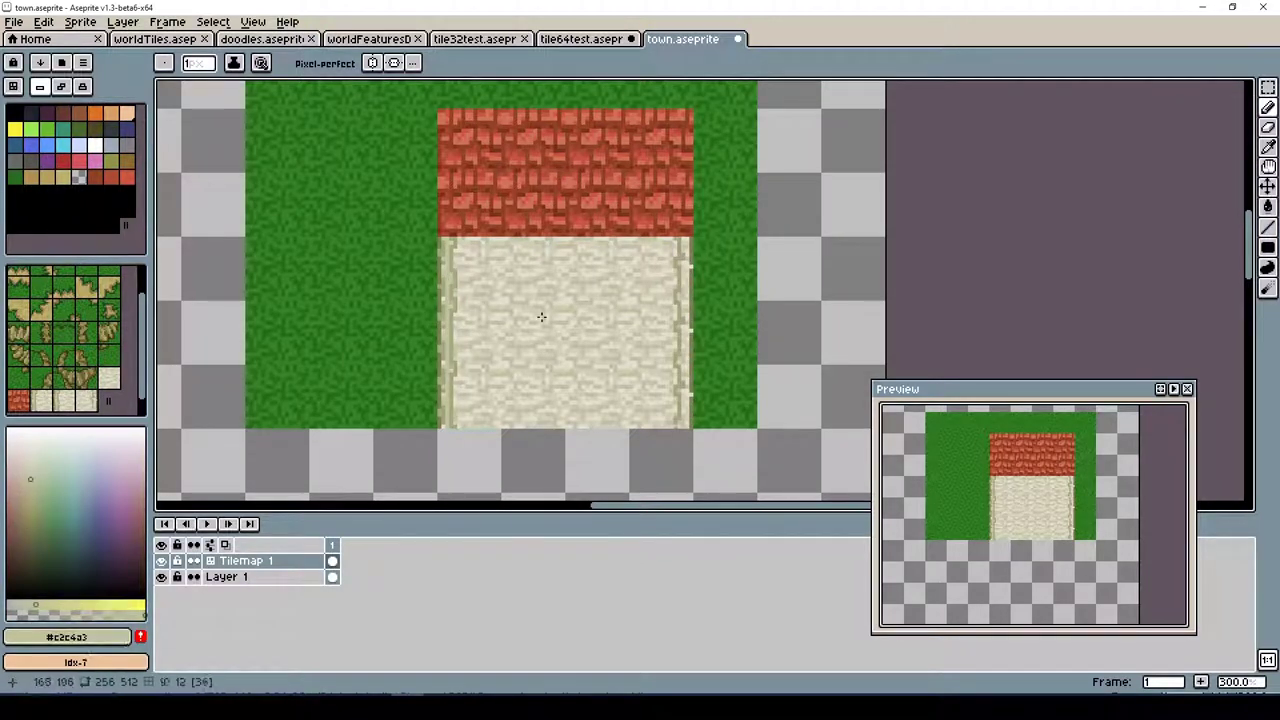
pyautogui.keyDown('alt'); pyautogui.click(683, 340); pyautogui.keyUp('alt')
pyautogui.moveTo(688, 262); pyautogui.dragTo(685, 325)
pyautogui.keyDown('alt'); pyautogui.click(670, 365); pyautogui.keyUp('alt')
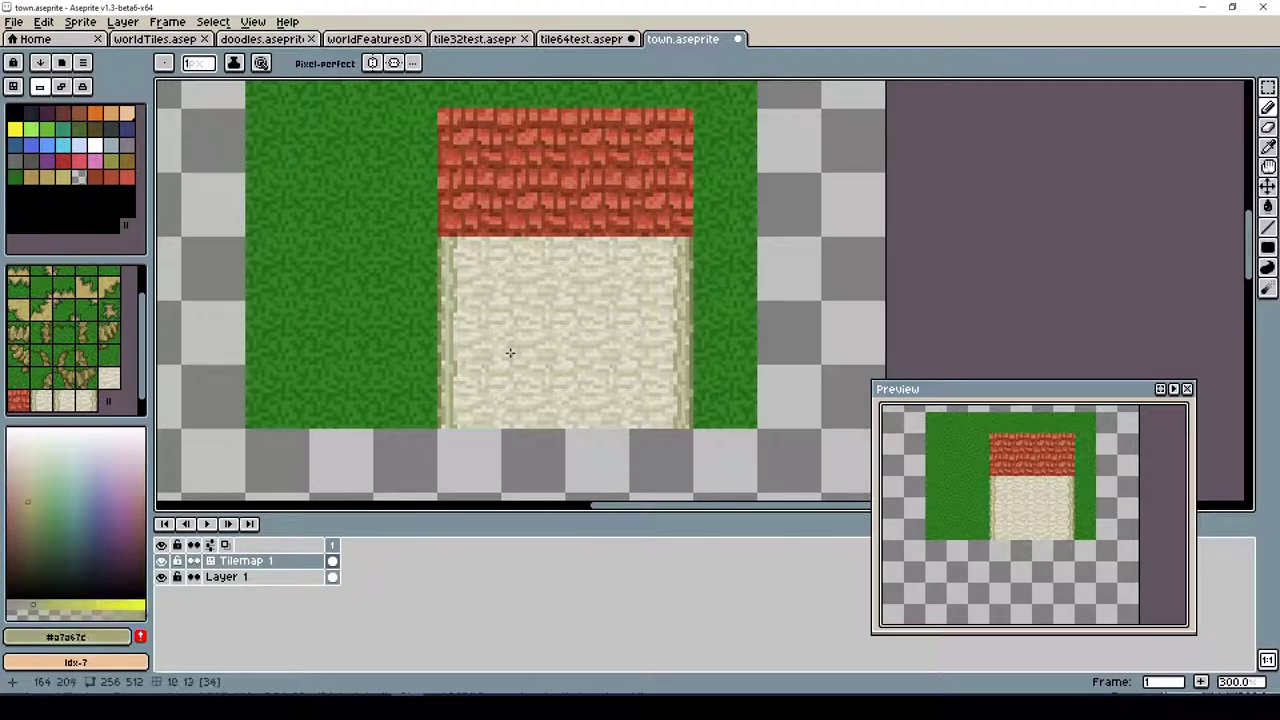
pyautogui.keyDown('alt'); pyautogui.click(446, 337); pyautogui.keyUp('alt')
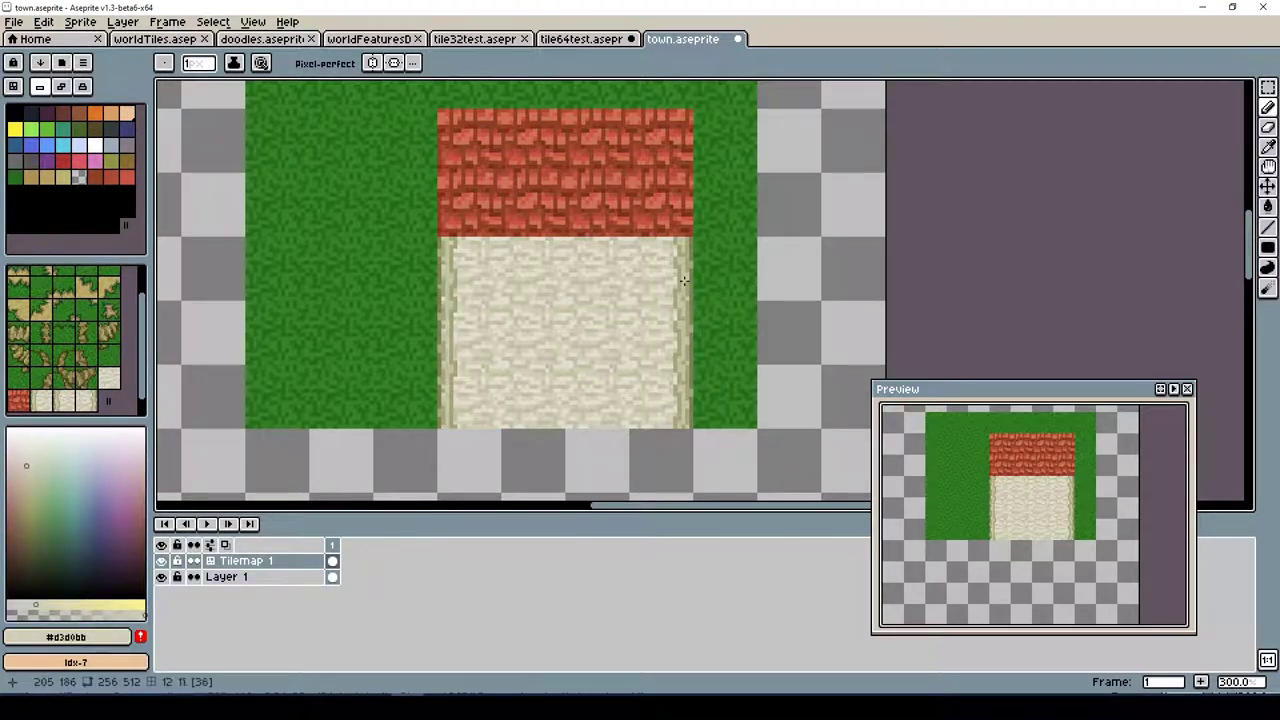
pyautogui.hotkey('ctrl', 's')
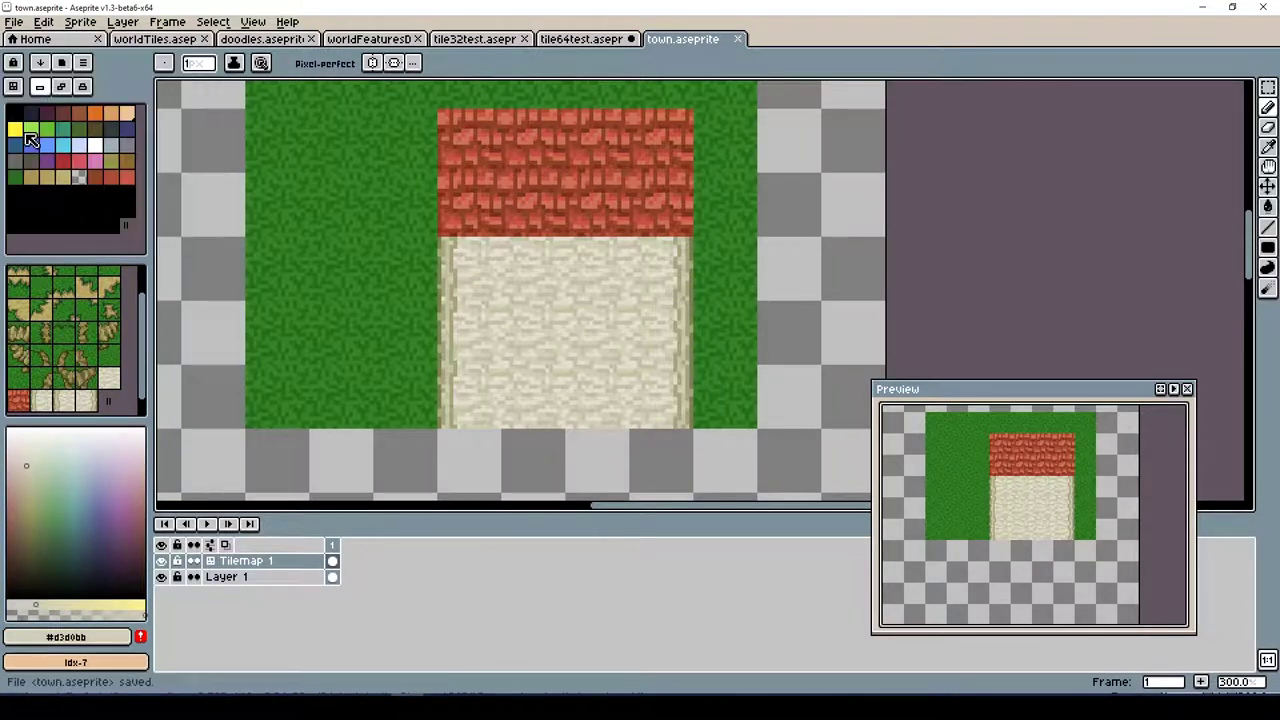
# Widen the cream wall to five tiles, filling the old right edge with plain tile 34 and placing right-edge tiles in the new column
pyautogui.moveTo(534, 306); pyautogui.dragTo(466, 251)
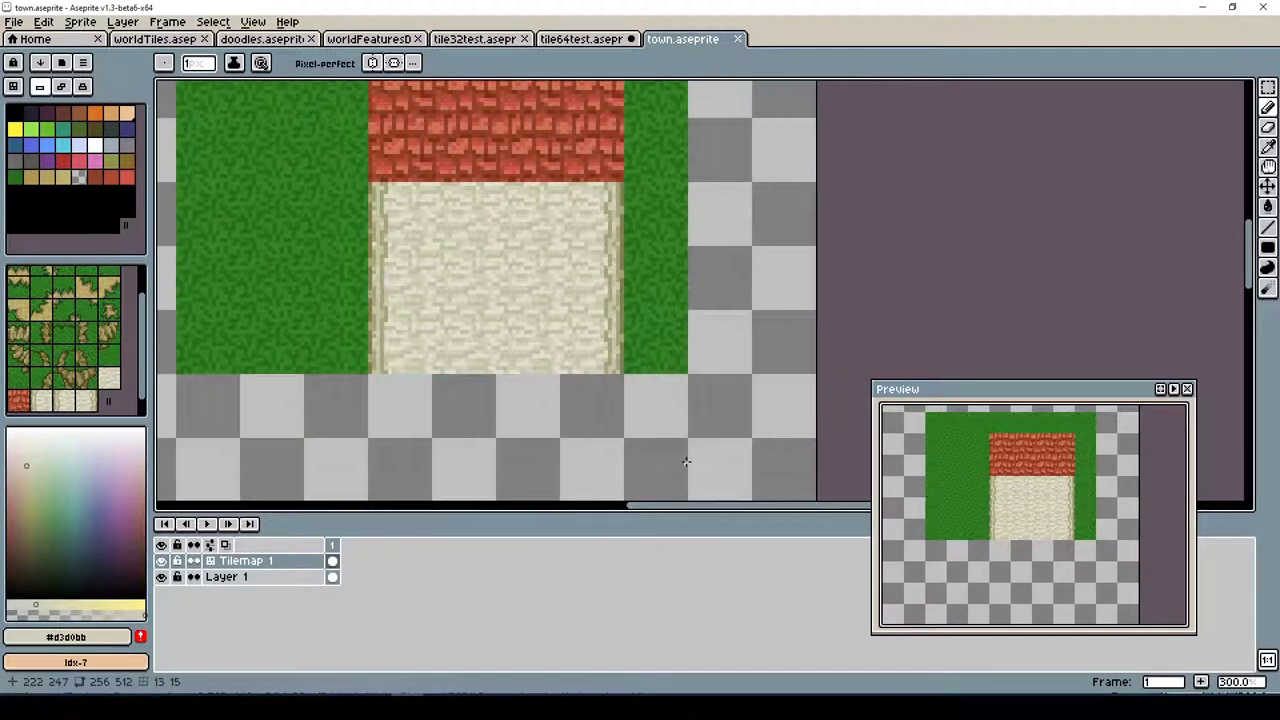
pyautogui.press('Tab')
pyautogui.moveTo(650, 195)
pyautogui.mouseDown()
pyautogui.moveTo(598, 289)
pyautogui.moveTo(612, 320)
pyautogui.moveTo(630, 308)
pyautogui.mouseUp()
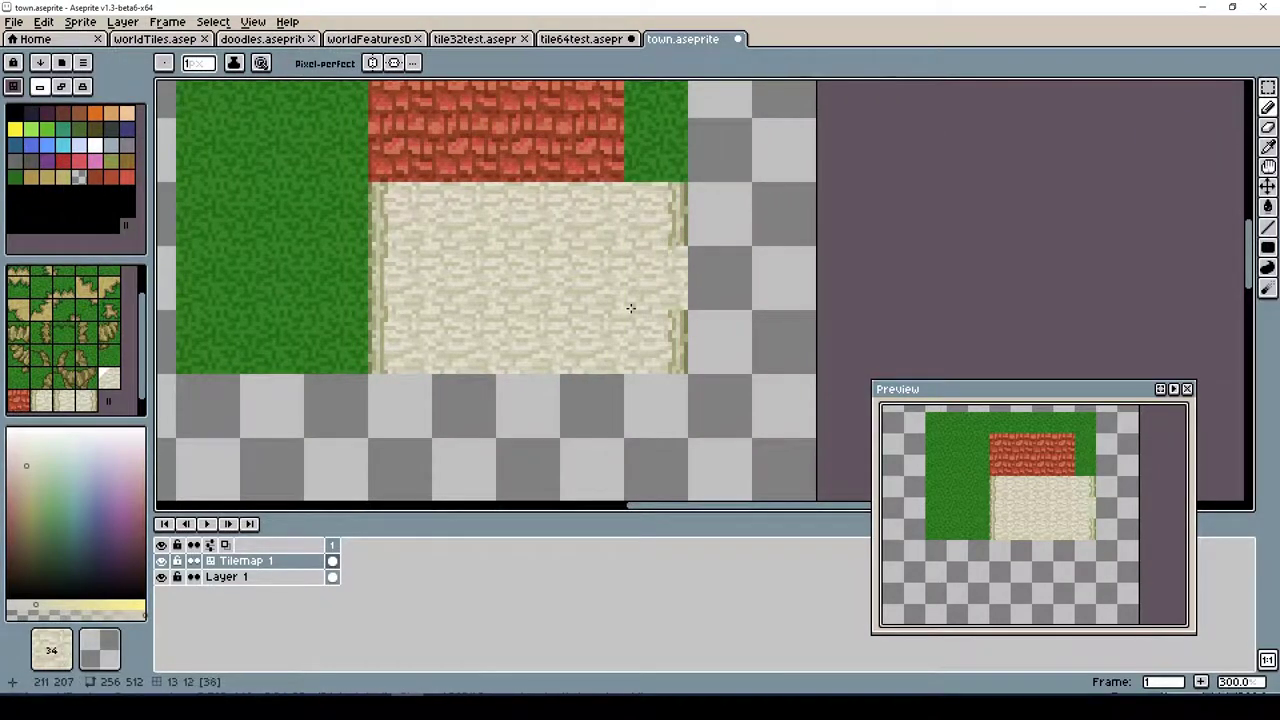
pyautogui.hotkey('ctrl', 'z')
pyautogui.press('Tab')
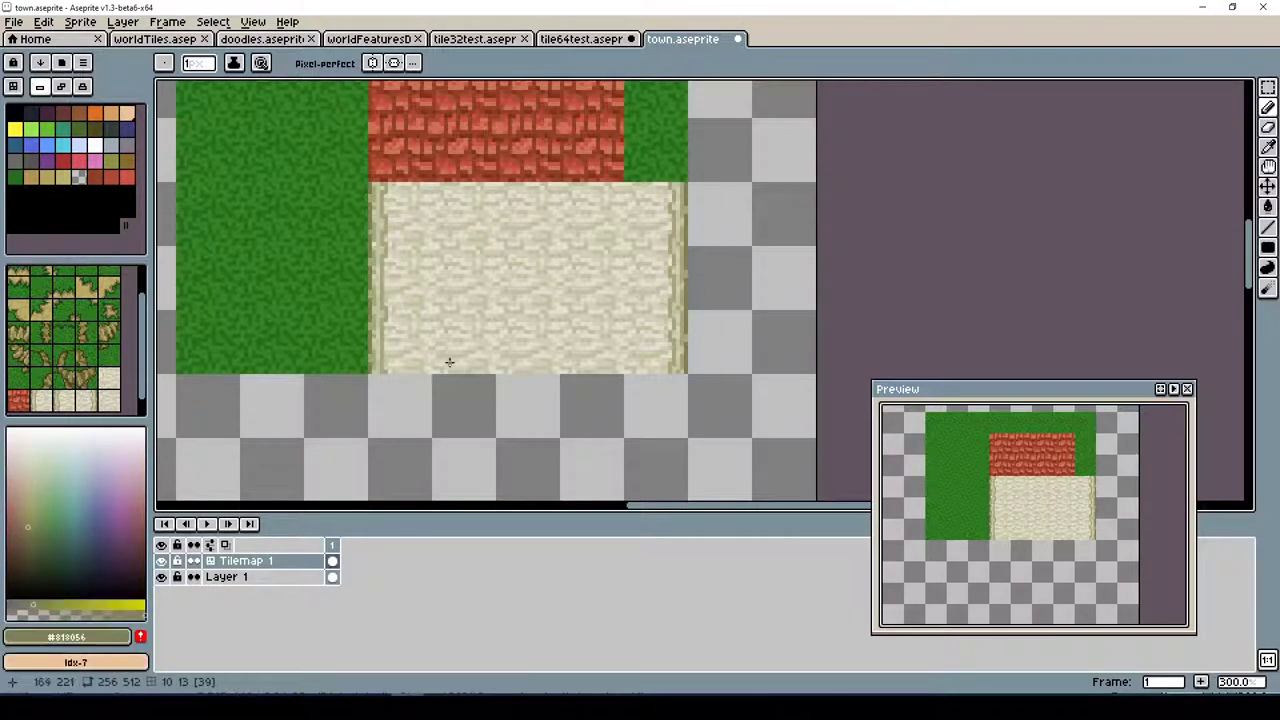
# Draw a #378325 grass strip along the bottom of the wall's middle tiles, with #818056 shading above it
pyautogui.hotkey('ctrl', 'z')
pyautogui.keyDown('alt'); pyautogui.click(495, 375); pyautogui.keyUp('alt')
pyautogui.moveTo(493, 377)
pyautogui.mouseDown()
pyautogui.moveTo(615, 367)
pyautogui.moveTo(514, 372)
pyautogui.mouseUp()
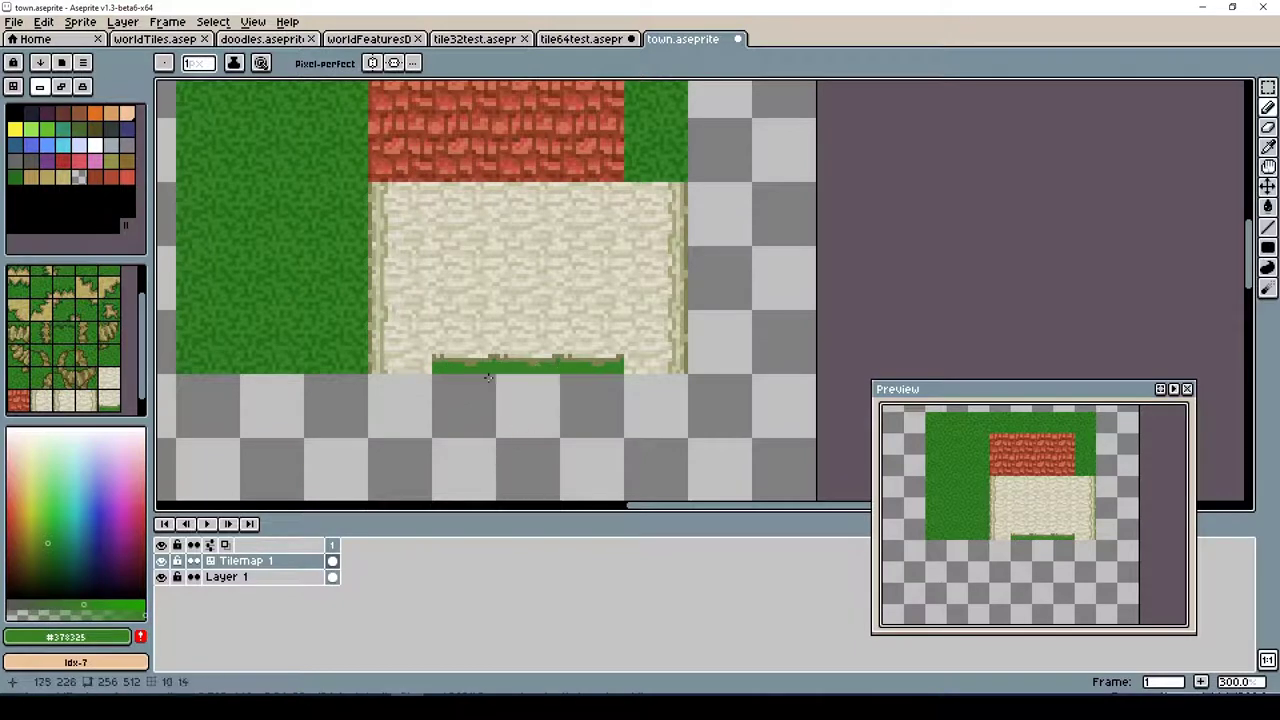
pyautogui.keyDown('alt'); pyautogui.click(531, 361); pyautogui.keyUp('alt')
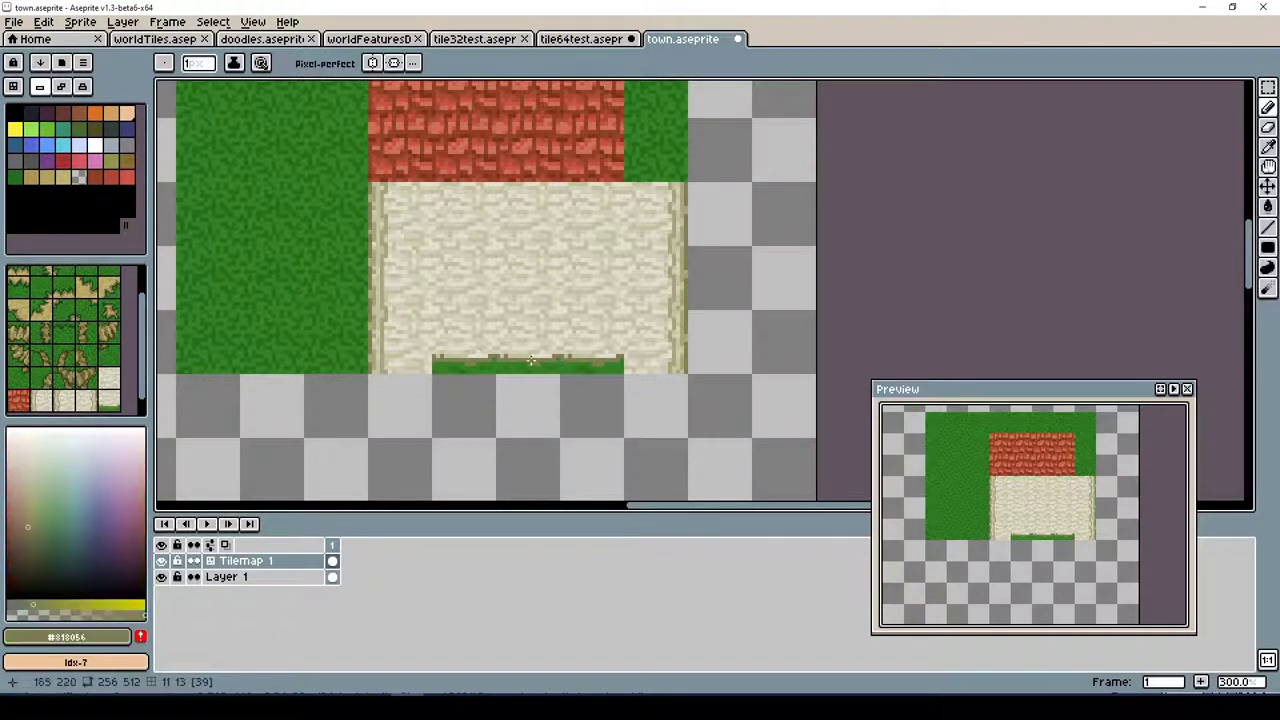
# Add green grass blades and small #c2c4a3 and #818056 details to the wall's grassy base, and save the file
pyautogui.click(475, 345)
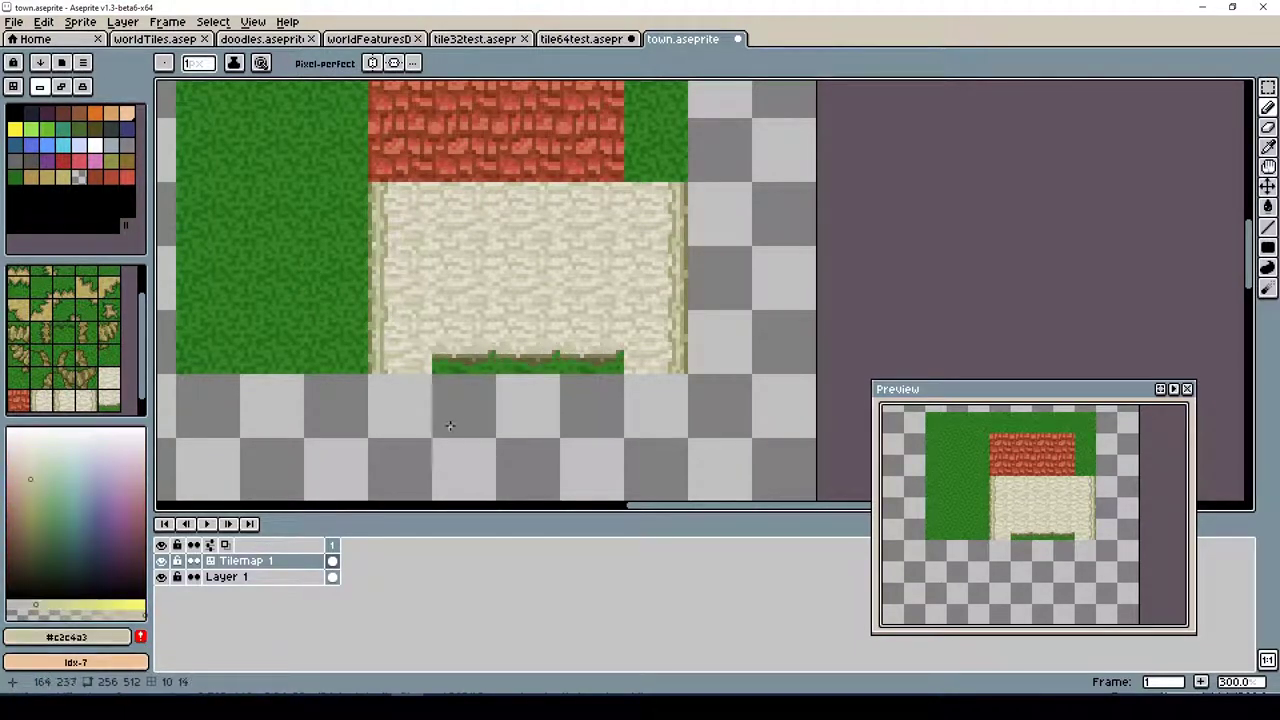
pyautogui.click(511, 362)
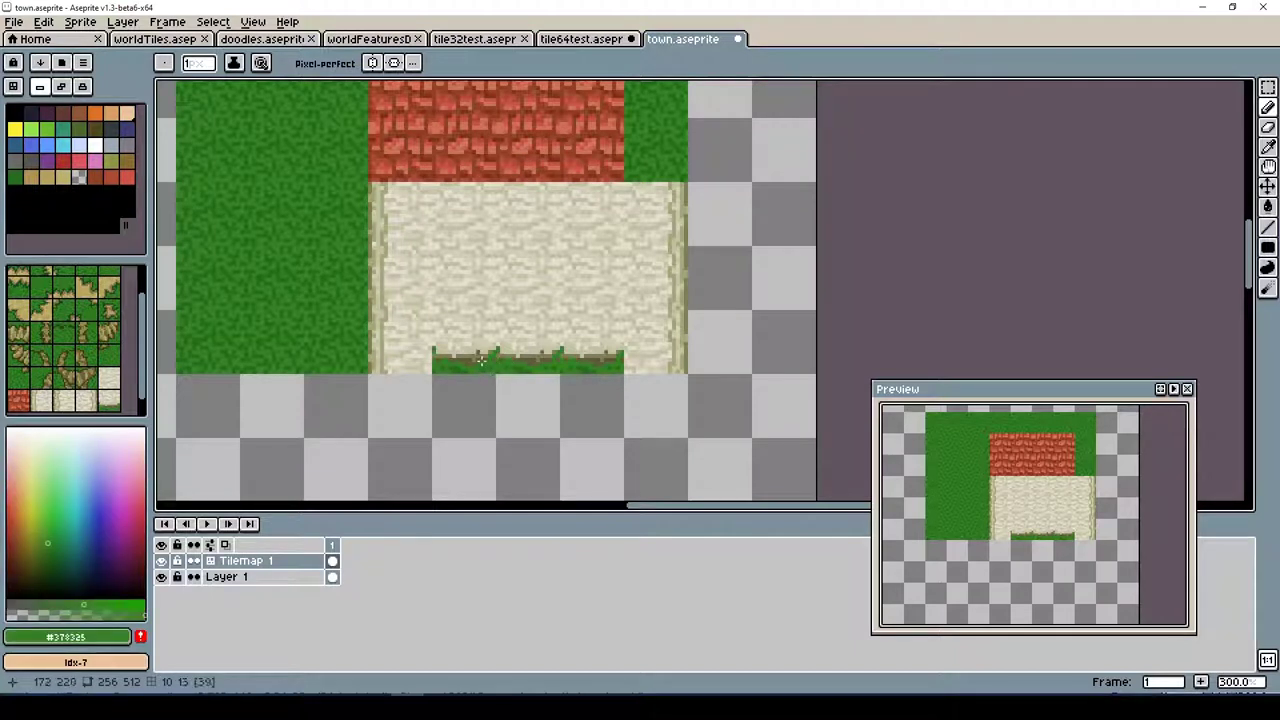
pyautogui.click(478, 353)
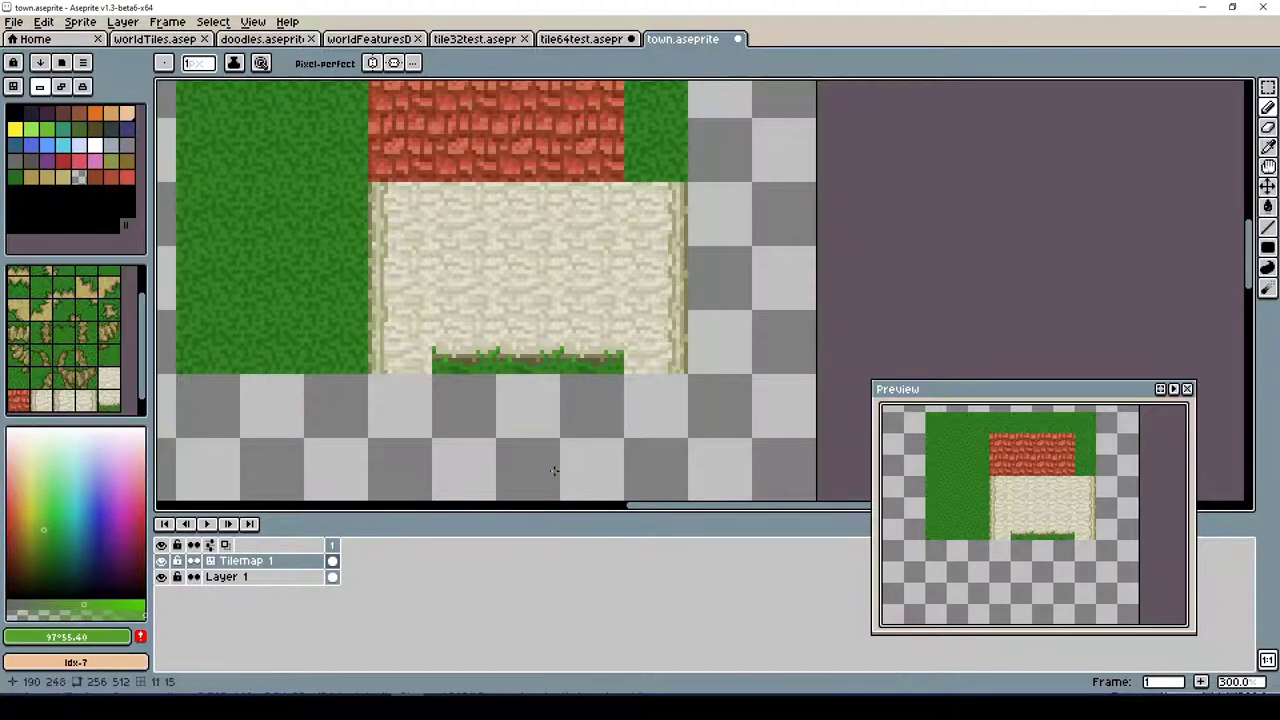
pyautogui.click(563, 351)
pyautogui.click(506, 371)
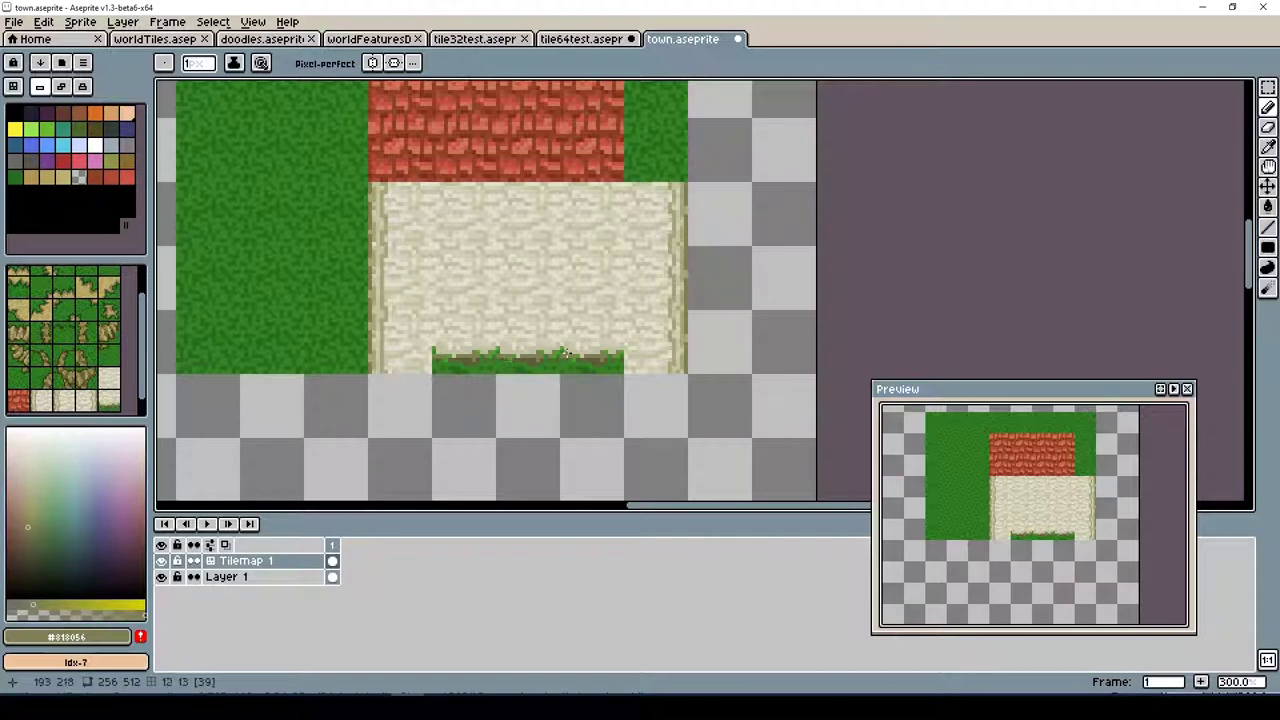
pyautogui.hotkey('ctrl', 's')
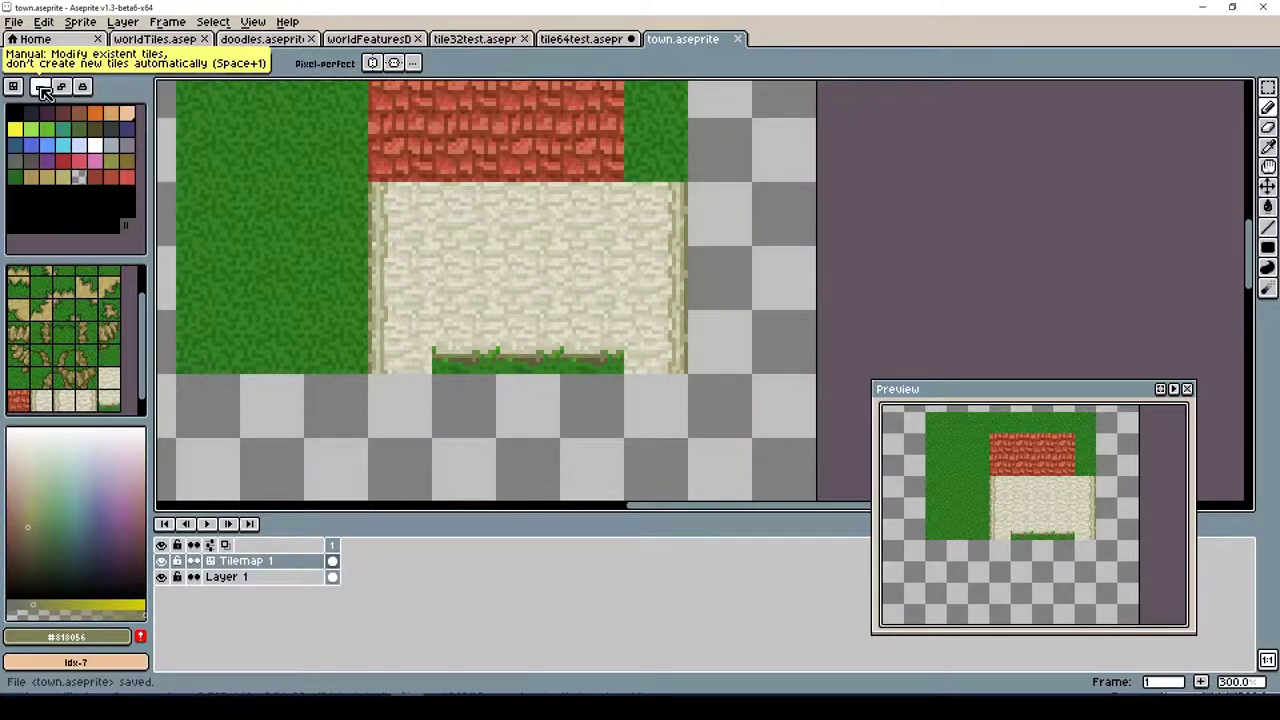
# Extend the wall one tile row downward with the grassy-base tiles in the new bottom row, and save the file
pyautogui.click(44, 91)
pyautogui.moveTo(465, 405)
pyautogui.mouseDown()
pyautogui.moveTo(519, 368)
pyautogui.moveTo(546, 420)
pyautogui.mouseUp()
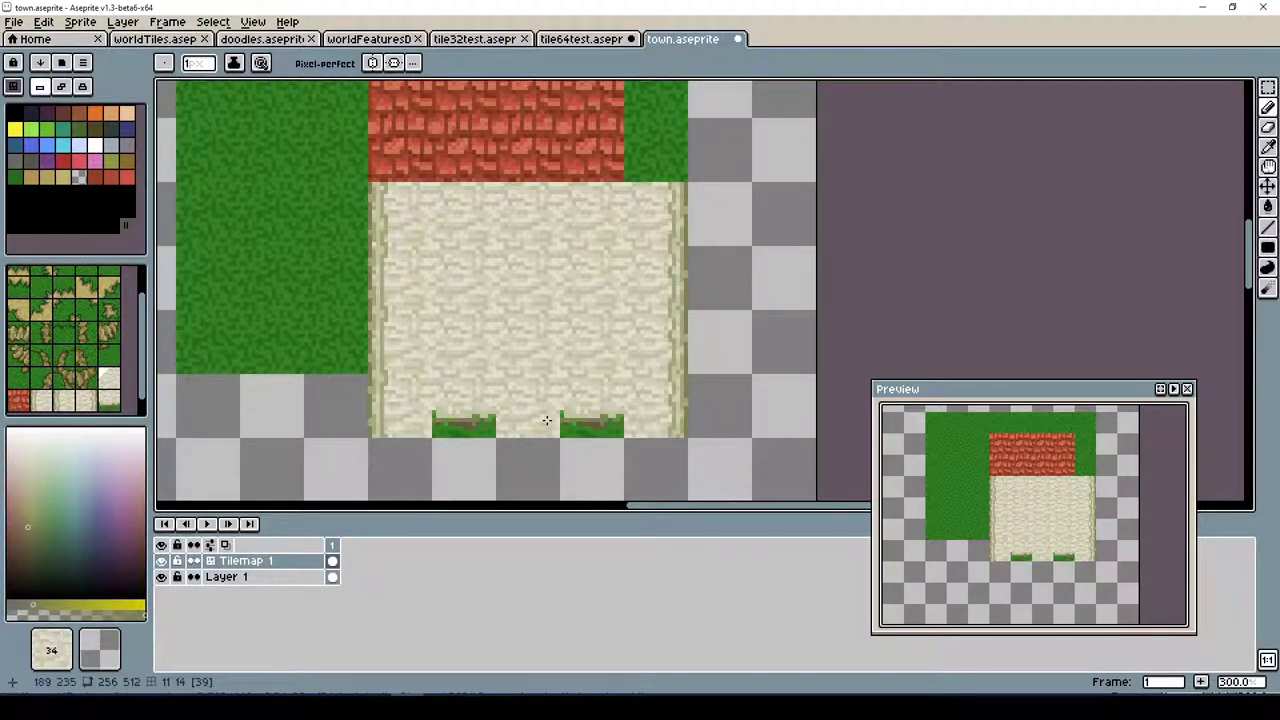
pyautogui.hotkey('ctrl', 's')
# Show the tile grid and draw a two-tile-high arched wooden door with brown frame, planks and doorstep in the wall's middle column
pyautogui.press('b')
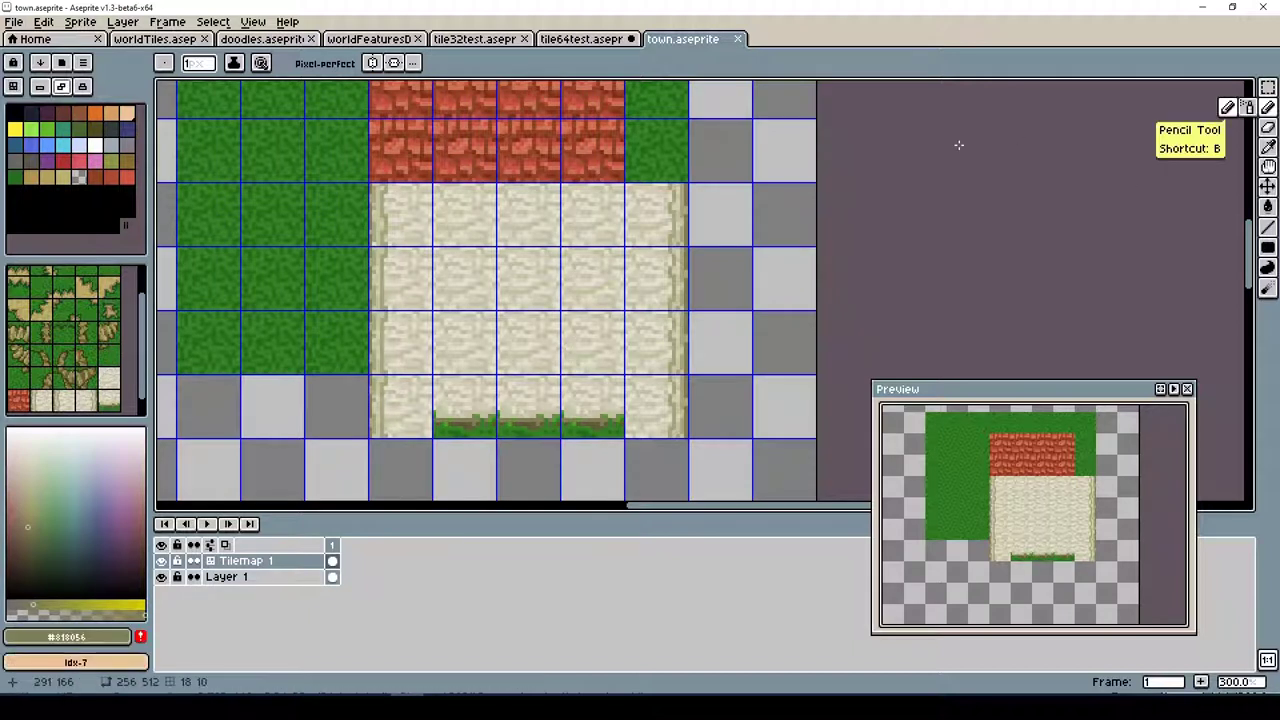
pyautogui.click(18, 546)
pyautogui.moveTo(503, 408)
pyautogui.mouseDown()
pyautogui.moveTo(503, 332)
pyautogui.moveTo(550, 332)
pyautogui.moveTo(506, 378)
pyautogui.mouseUp()
pyautogui.moveTo(543, 336)
pyautogui.mouseDown()
pyautogui.moveTo(554, 334)
pyautogui.moveTo(506, 328)
pyautogui.moveTo(518, 385)
pyautogui.moveTo(525, 345)
pyautogui.moveTo(515, 405)
pyautogui.moveTo(537, 387)
pyautogui.moveTo(515, 410)
pyautogui.moveTo(545, 400)
pyautogui.moveTo(497, 432)
pyautogui.mouseUp()
pyautogui.keyDown('alt'); pyautogui.click(505, 355); pyautogui.keyUp('alt')
pyautogui.keyDown('alt'); pyautogui.click(505, 352); pyautogui.keyUp('alt')
pyautogui.keyDown('alt'); pyautogui.click(516, 411); pyautogui.keyUp('alt')
pyautogui.click(57, 604)
pyautogui.click(21, 541)
pyautogui.keyDown('alt'); pyautogui.click(540, 340); pyautogui.keyUp('alt')
pyautogui.keyDown('alt'); pyautogui.click(511, 374); pyautogui.keyUp('alt')
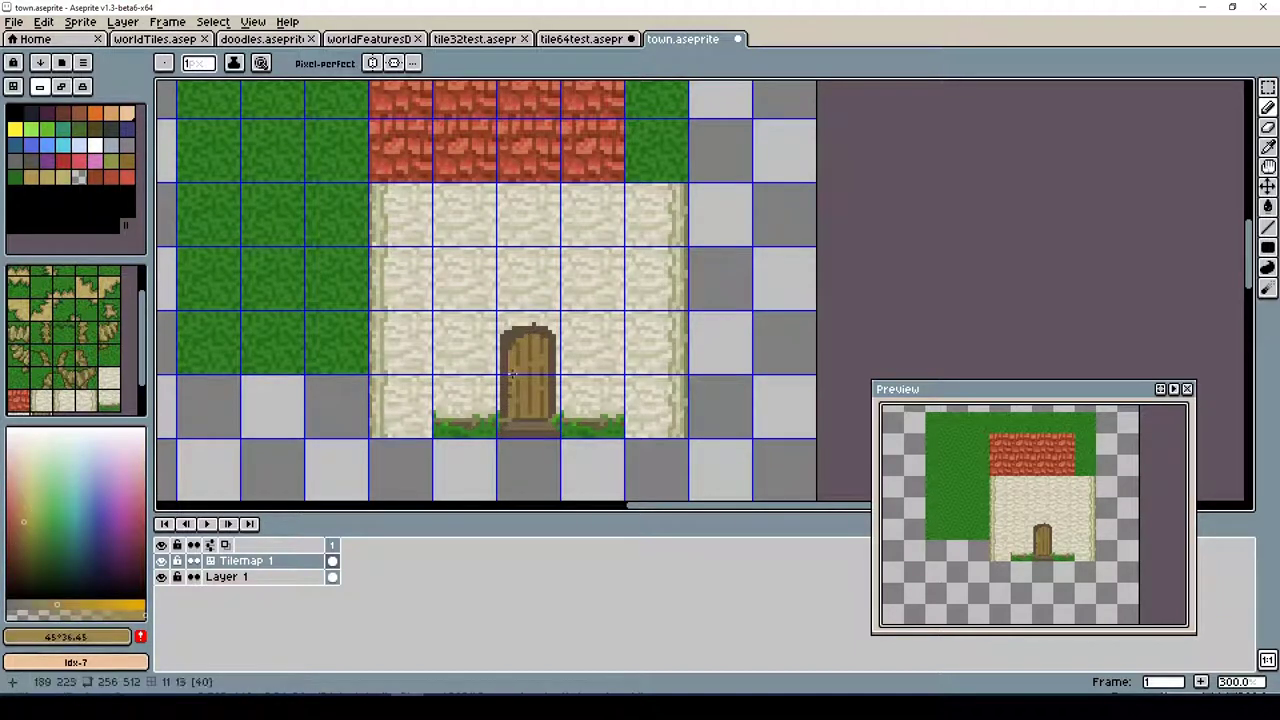
# Shade the door's planks with darker and lighter browns and add the sampled wood browns to the palette
pyautogui.keyDown('alt'); pyautogui.click(550, 368); pyautogui.keyUp('alt')
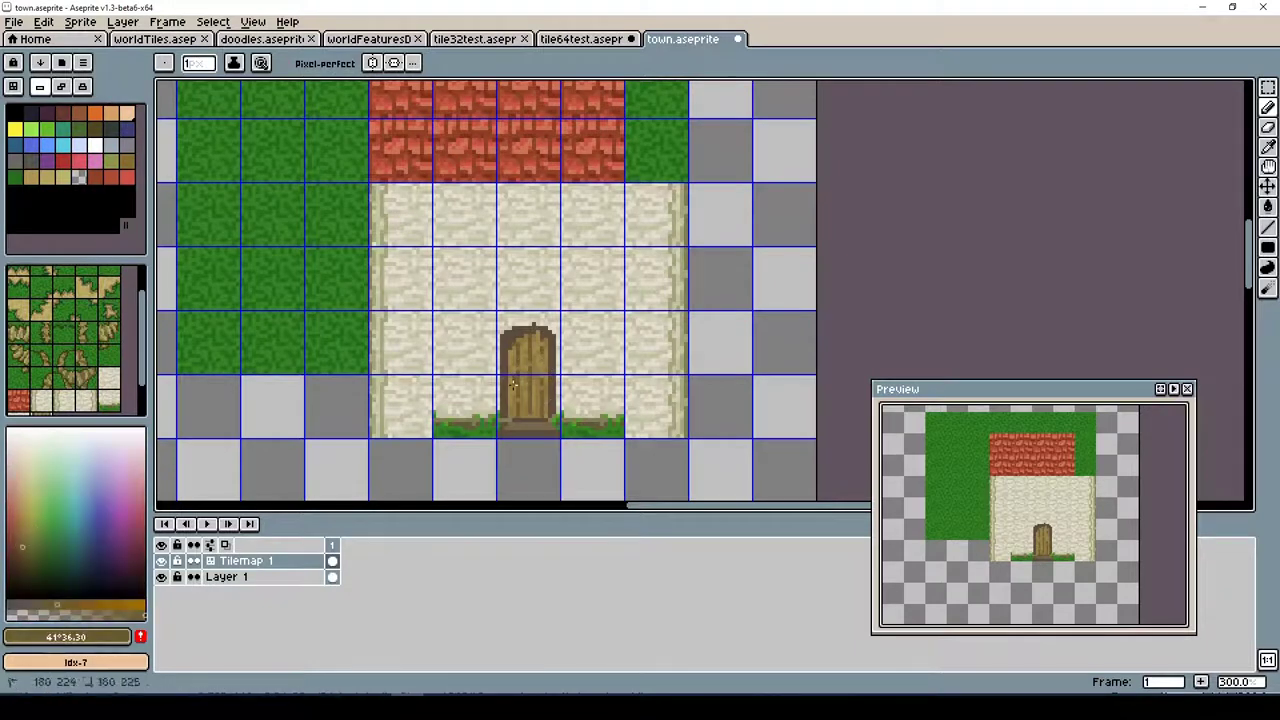
pyautogui.keyDown('alt'); pyautogui.click(515, 375); pyautogui.keyUp('alt')
pyautogui.keyDown('alt'); pyautogui.click(531, 367); pyautogui.keyUp('alt')
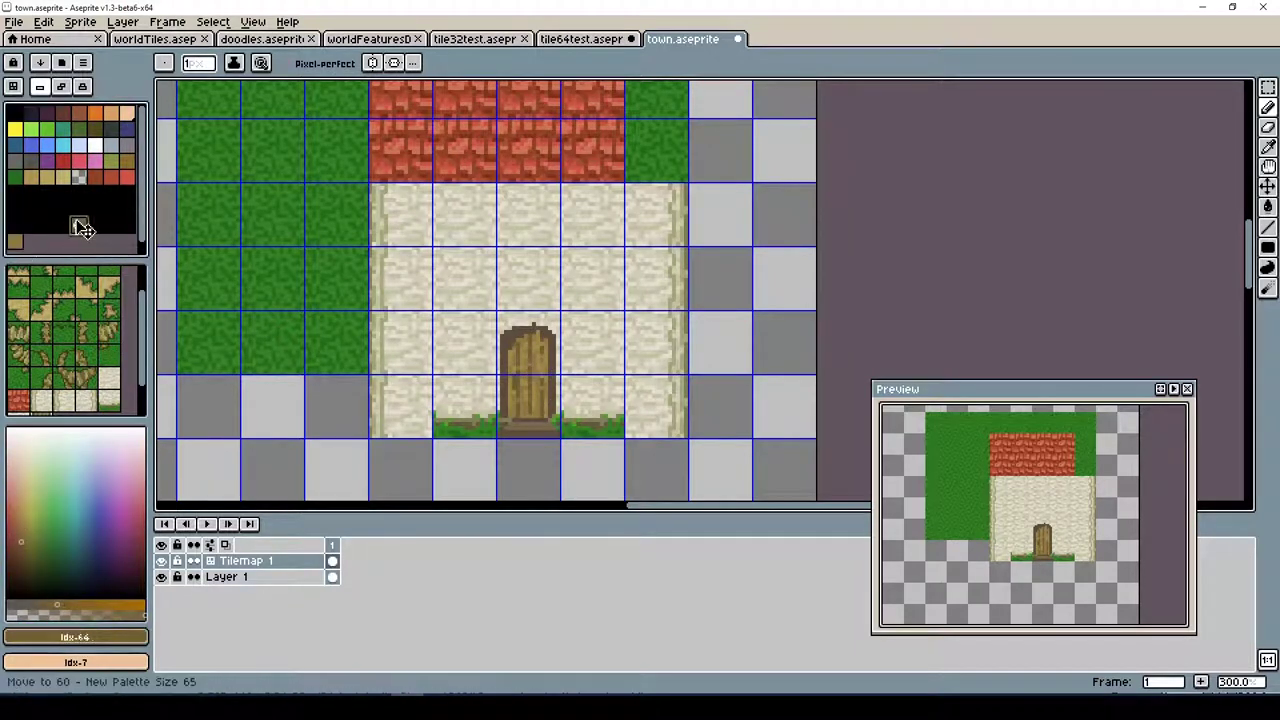
pyautogui.keyDown('alt'); pyautogui.click(532, 387); pyautogui.keyUp('alt')
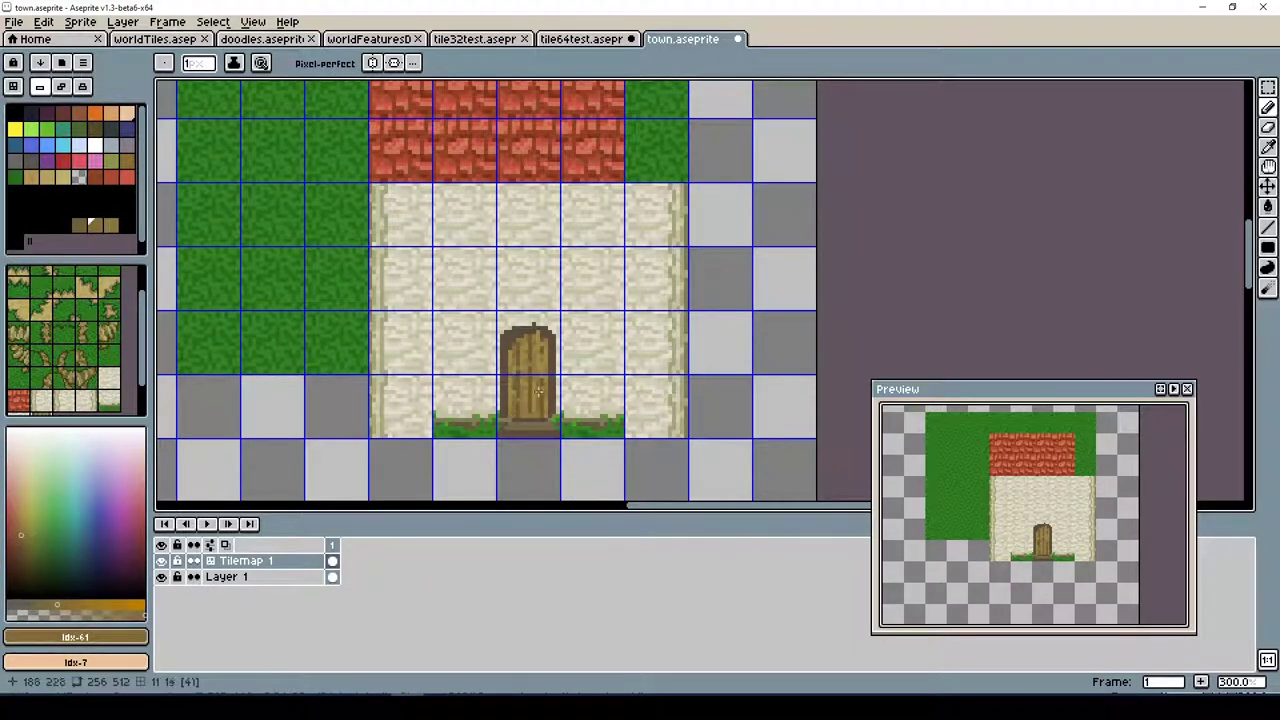
# Smooth the top of the door's arch and refine its frame and upper planks with sampled browns
pyautogui.keyDown('alt'); pyautogui.click(531, 325); pyautogui.keyUp('alt')
pyautogui.keyDown('alt'); pyautogui.click(510, 346); pyautogui.keyUp('alt')
pyautogui.keyDown('alt'); pyautogui.click(513, 348); pyautogui.keyUp('alt')
pyautogui.keyDown('alt'); pyautogui.click(539, 357); pyautogui.keyUp('alt')
pyautogui.keyDown('alt'); pyautogui.click(539, 356); pyautogui.keyUp('alt')
pyautogui.keyDown('alt'); pyautogui.click(503, 341); pyautogui.keyUp('alt')
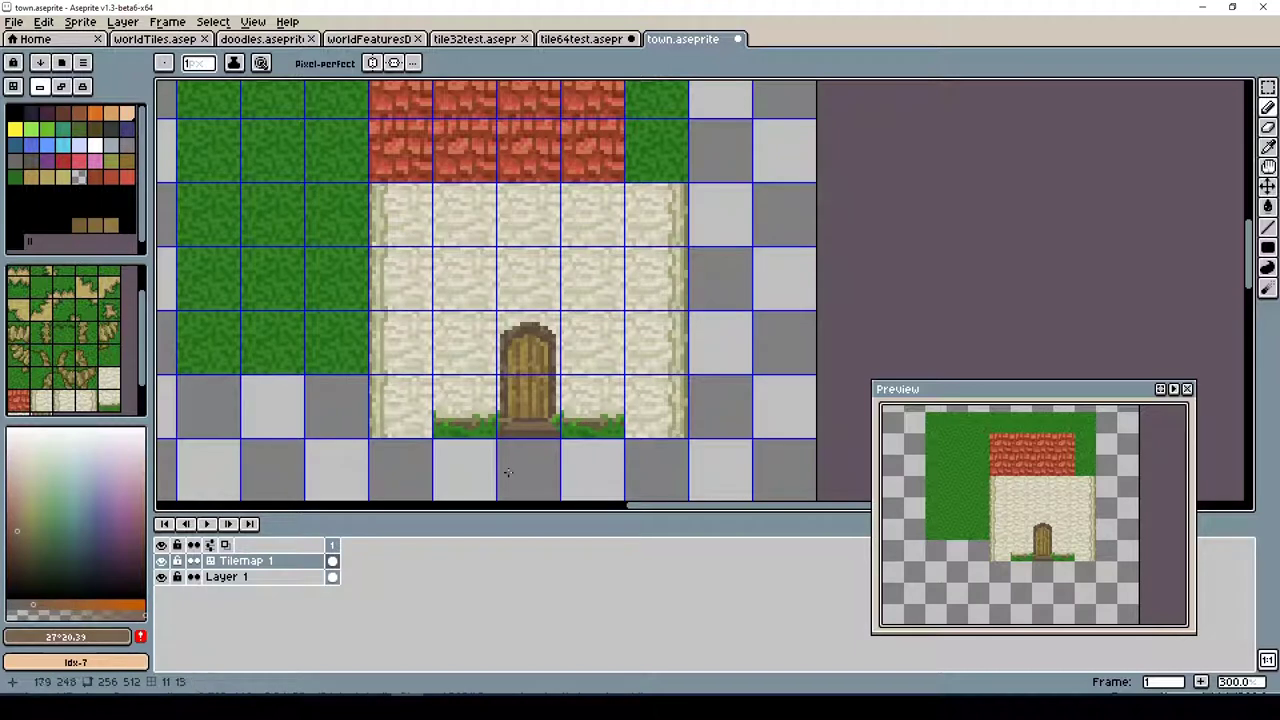
# Refine the curved top and inner edges of the door's arch with light and dark browns sampled from the artwork
pyautogui.keyDown('alt'); pyautogui.click(511, 337); pyautogui.keyUp('alt')
pyautogui.keyDown('alt'); pyautogui.click(519, 327); pyautogui.keyUp('alt')
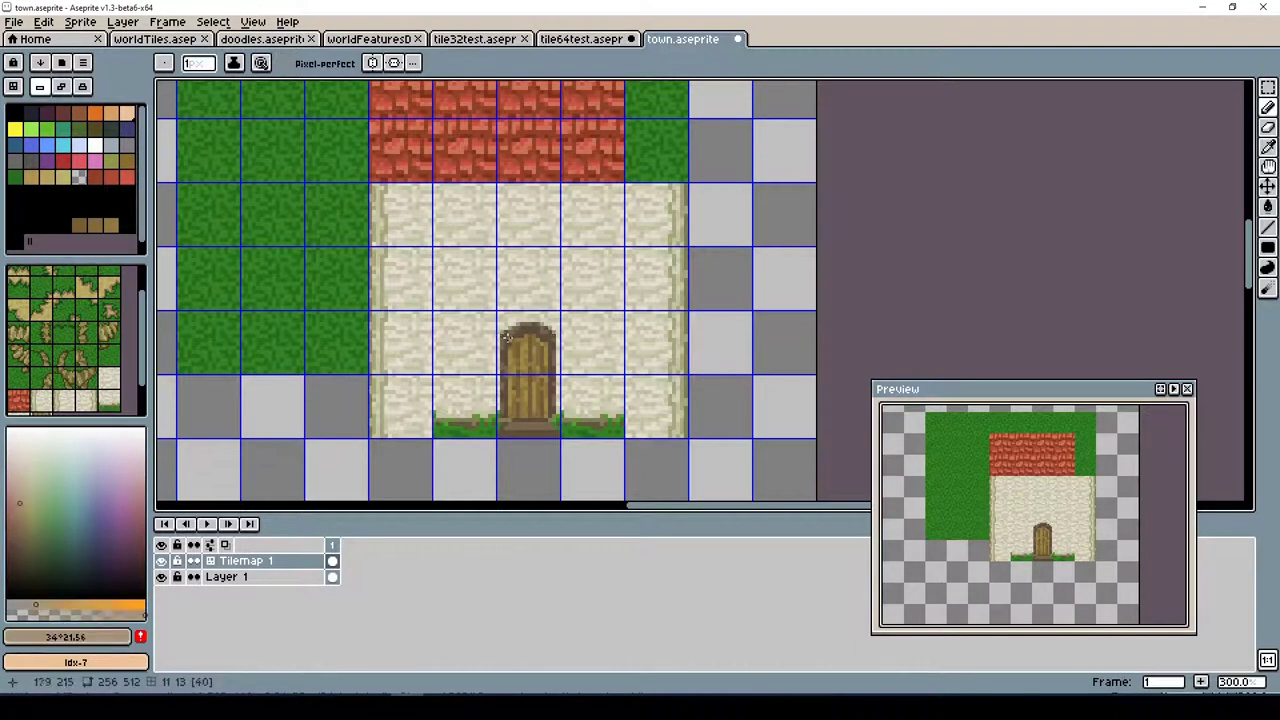
pyautogui.keyDown('alt'); pyautogui.click(505, 358); pyautogui.keyUp('alt')
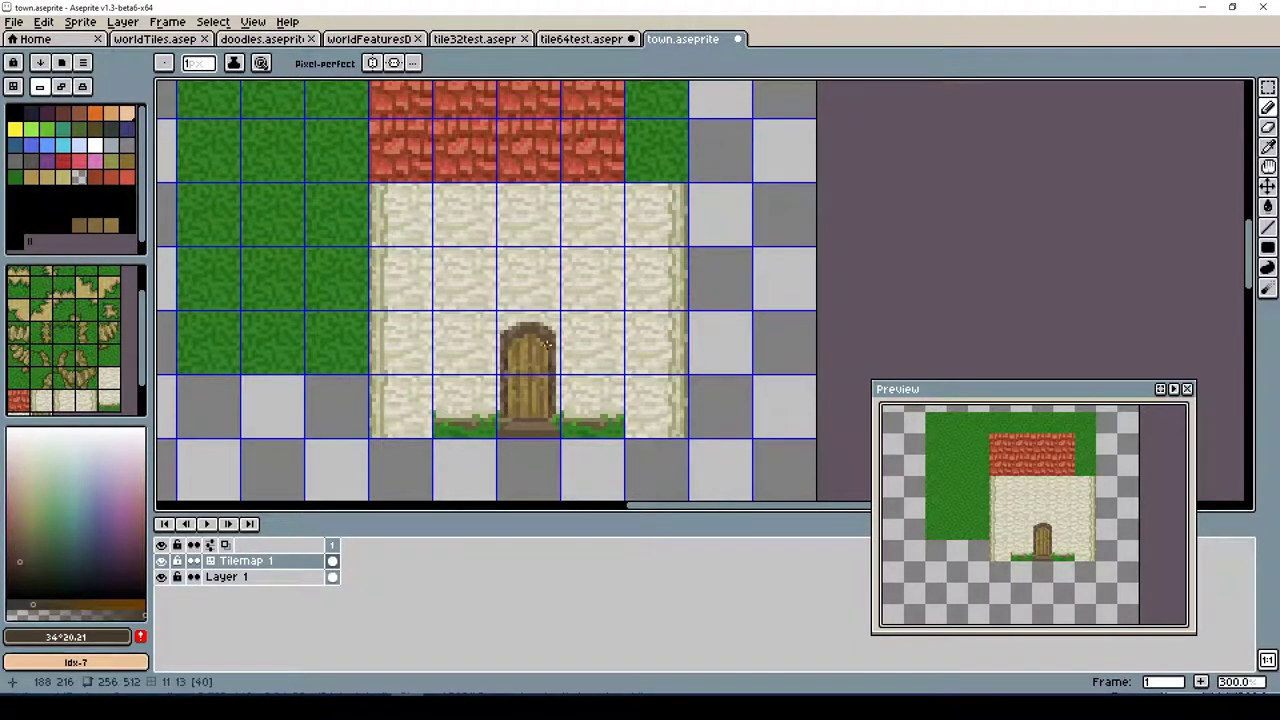
pyautogui.keyDown('alt'); pyautogui.click(546, 342); pyautogui.keyUp('alt')
pyautogui.keyDown('alt'); pyautogui.click(556, 333); pyautogui.keyUp('alt')
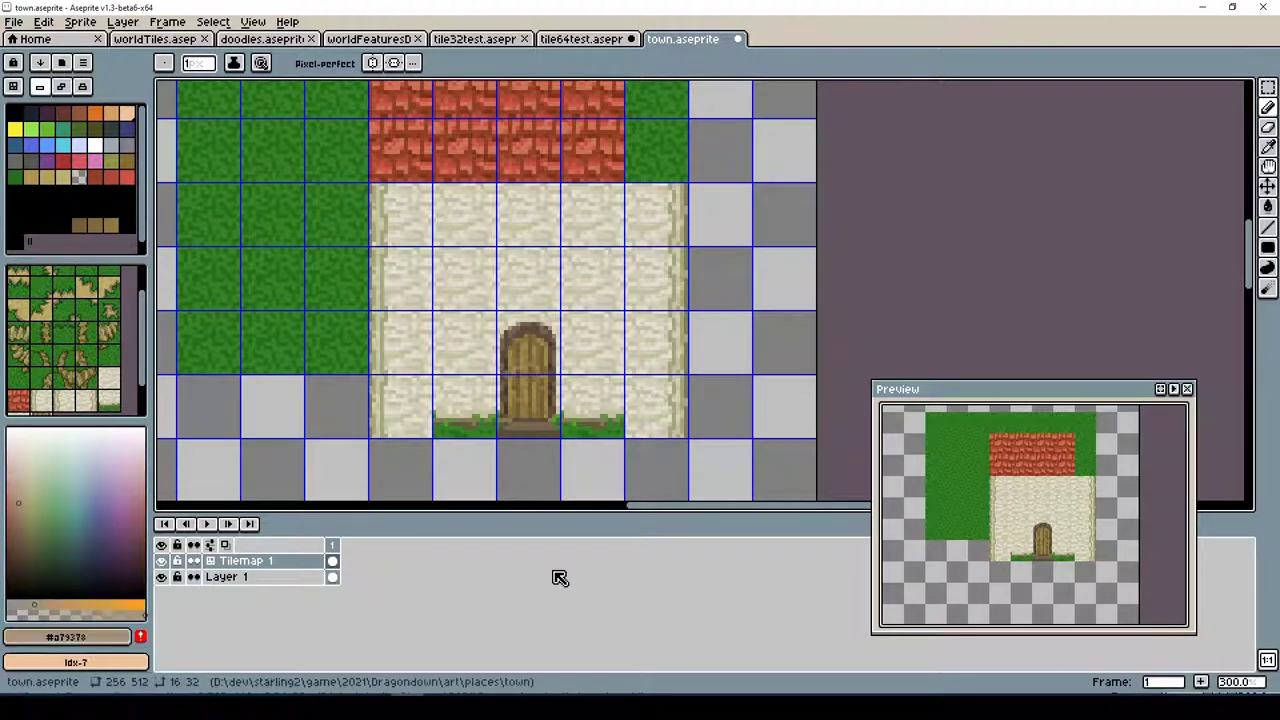
pyautogui.moveTo(19, 506); pyautogui.dragTo(21, 516)
# Draw a small dark handle on the door's planks using sampled browns and a dark gray-brown, and save the file
pyautogui.keyDown('alt'); pyautogui.click(538, 382); pyautogui.keyUp('alt')
pyautogui.keyDown('alt'); pyautogui.click(538, 381); pyautogui.keyUp('alt')
pyautogui.keyDown('alt'); pyautogui.click(522, 425); pyautogui.keyUp('alt')
pyautogui.keyDown('alt'); pyautogui.click(538, 390); pyautogui.keyUp('alt')
pyautogui.keyDown('alt'); pyautogui.click(530, 420); pyautogui.keyUp('alt')
pyautogui.keyDown('alt'); pyautogui.click(538, 385); pyautogui.keyUp('alt')
pyautogui.keyDown('alt'); pyautogui.click(533, 380); pyautogui.keyUp('alt')
pyautogui.keyDown('alt'); pyautogui.click(535, 381); pyautogui.keyUp('alt')
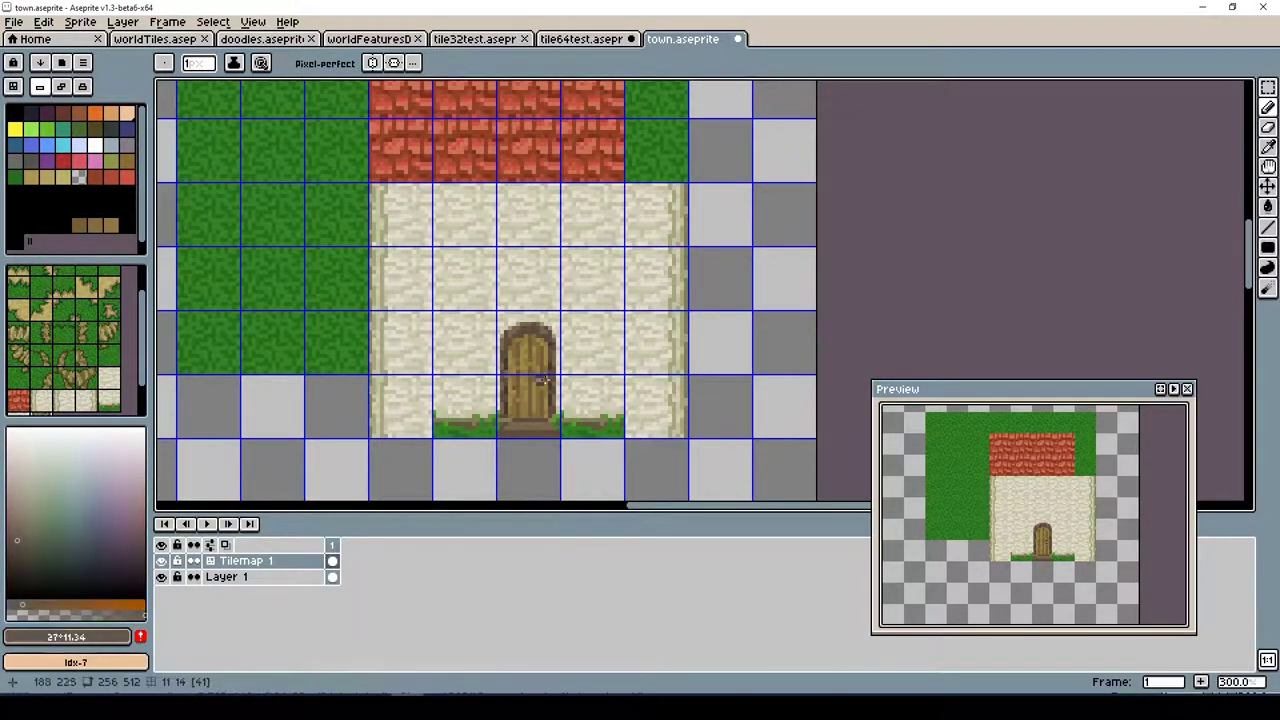
pyautogui.hotkey('ctrl', 's')
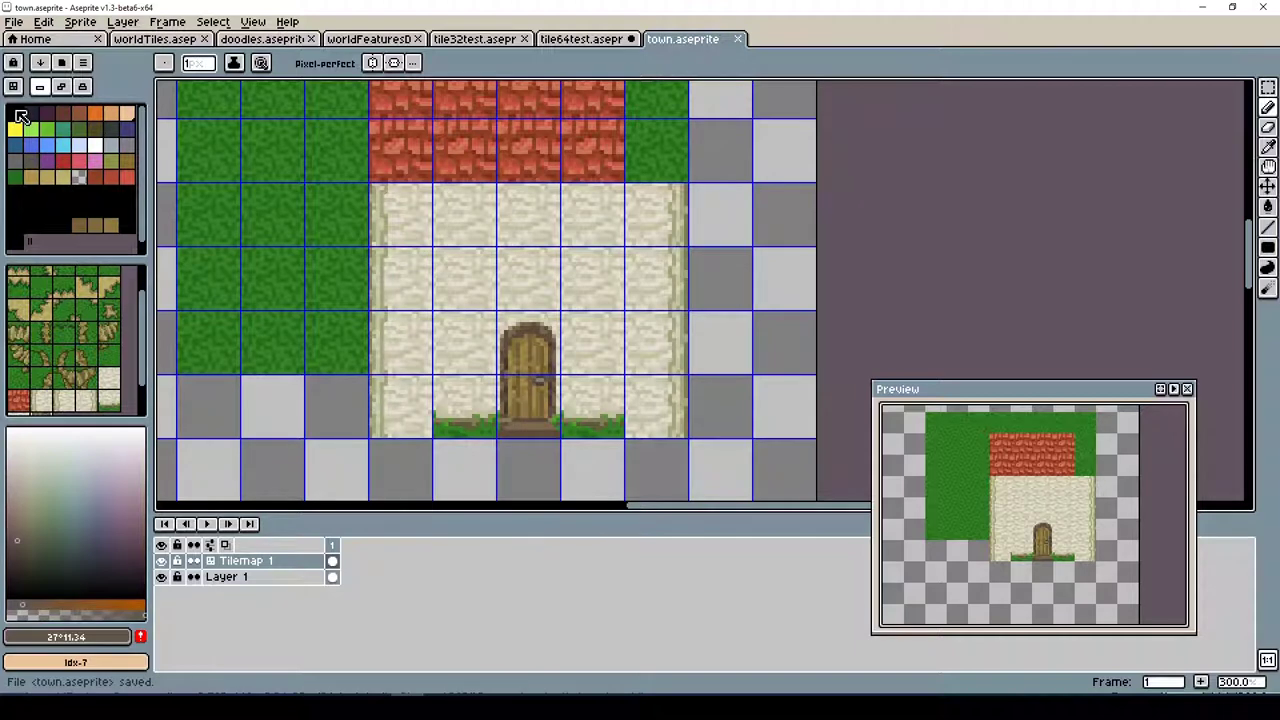
# Draw a horizontal stone trim band across the wall just above the door with #a7a67c and lighter creams, and save the file
pyautogui.keyDown('alt'); pyautogui.click(550, 368); pyautogui.keyUp('alt')
pyautogui.keyDown('alt'); pyautogui.click(451, 303); pyautogui.keyUp('alt')
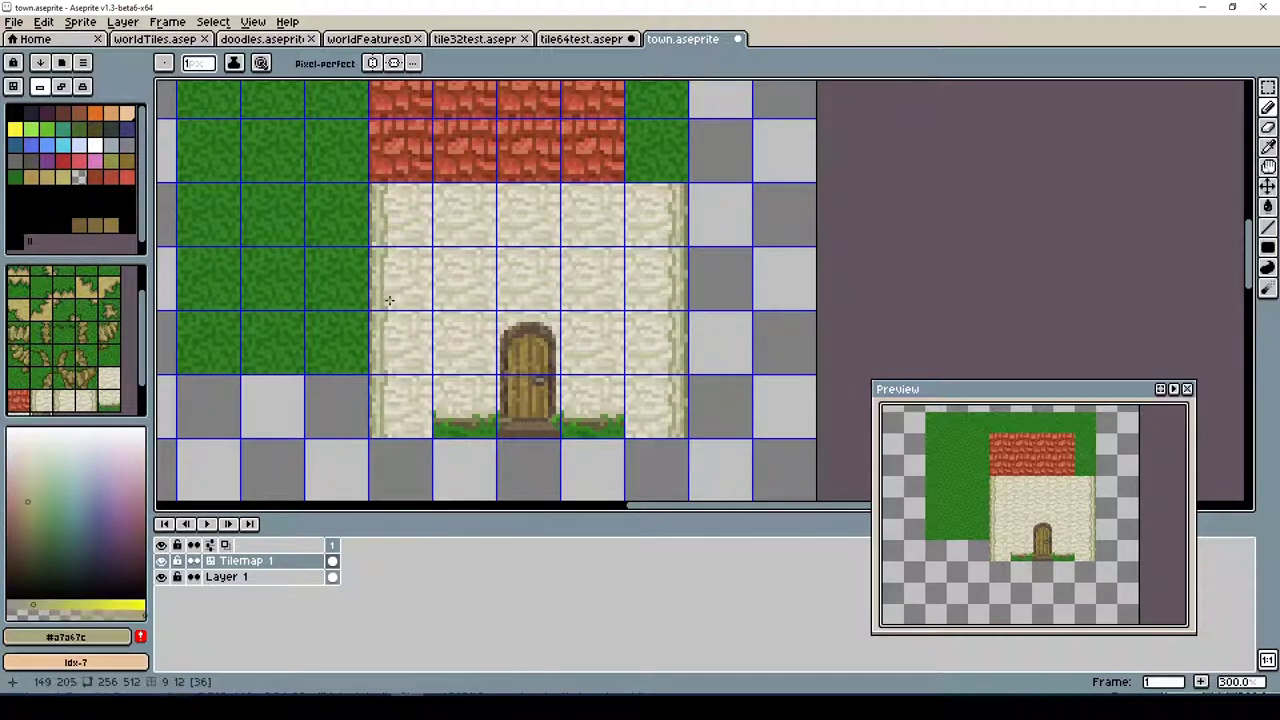
pyautogui.press('ctrl')
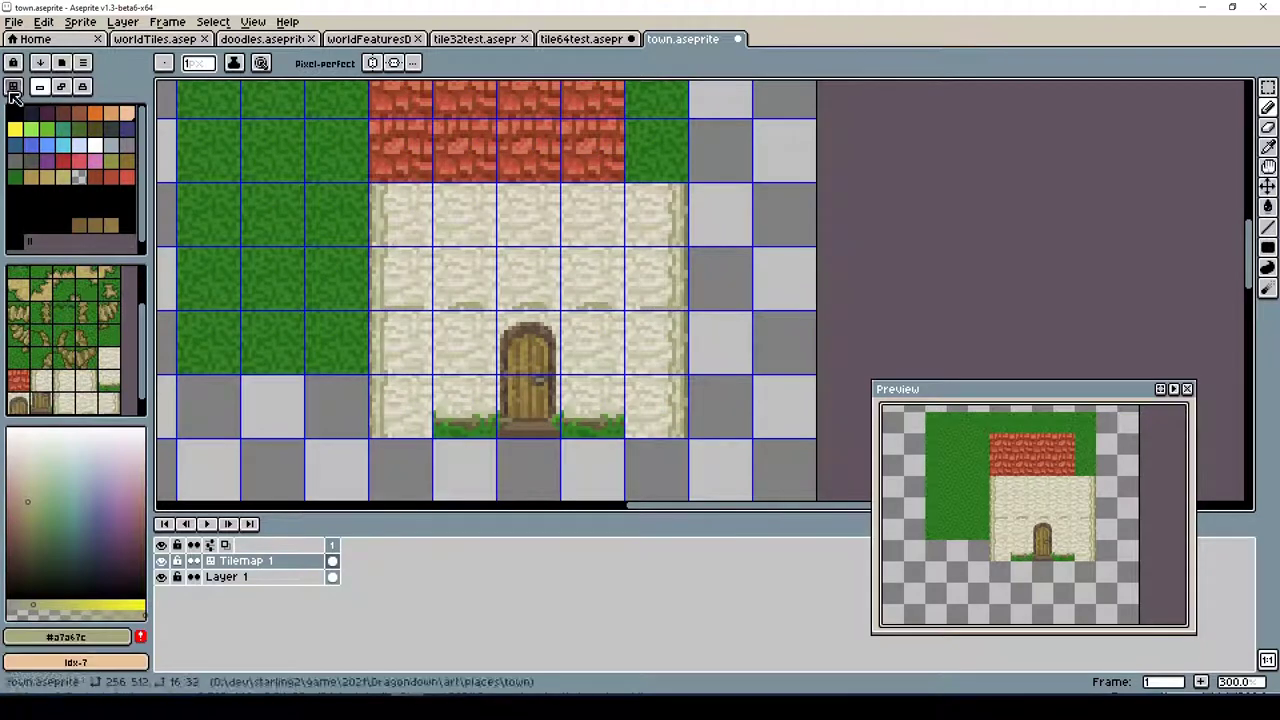
pyautogui.moveTo(512, 302)
pyautogui.mouseDown()
pyautogui.moveTo(410, 294)
pyautogui.moveTo(517, 291)
pyautogui.moveTo(381, 302)
pyautogui.moveTo(486, 300)
pyautogui.moveTo(451, 302)
pyautogui.mouseUp()
pyautogui.keyDown('alt'); pyautogui.click(383, 242); pyautogui.keyUp('alt')
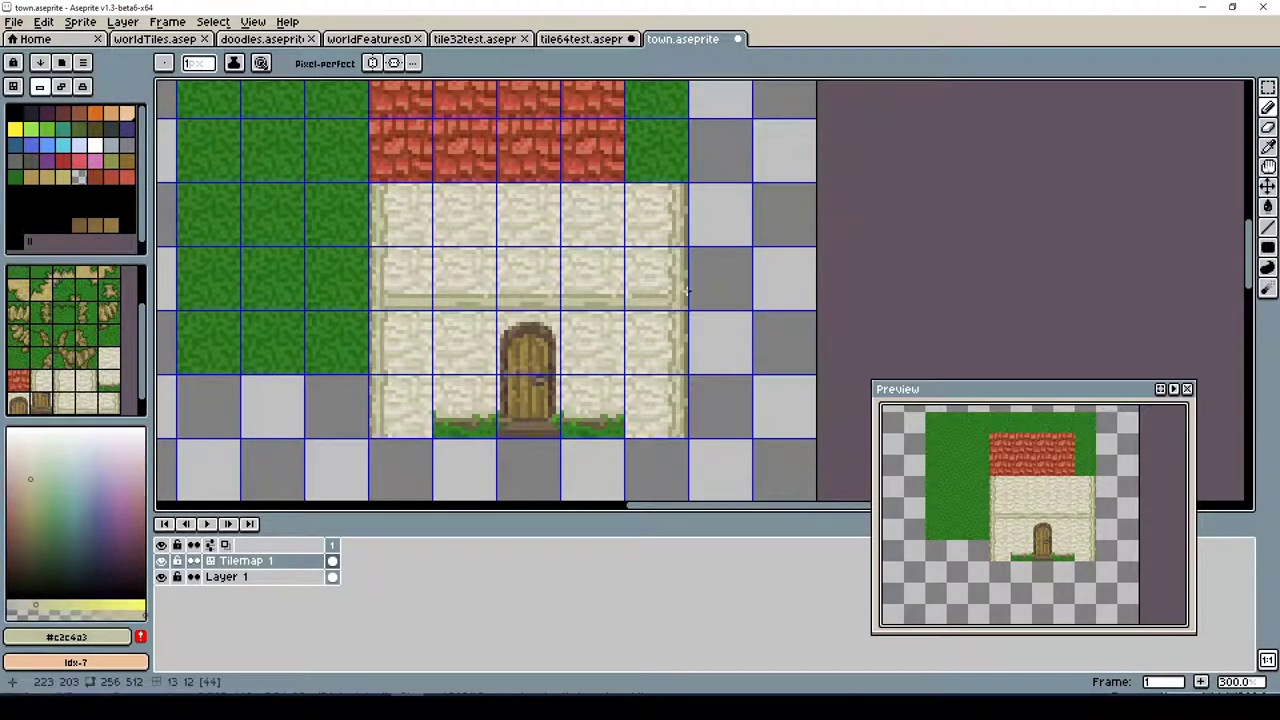
pyautogui.keyDown('alt'); pyautogui.click(417, 302); pyautogui.keyUp('alt')
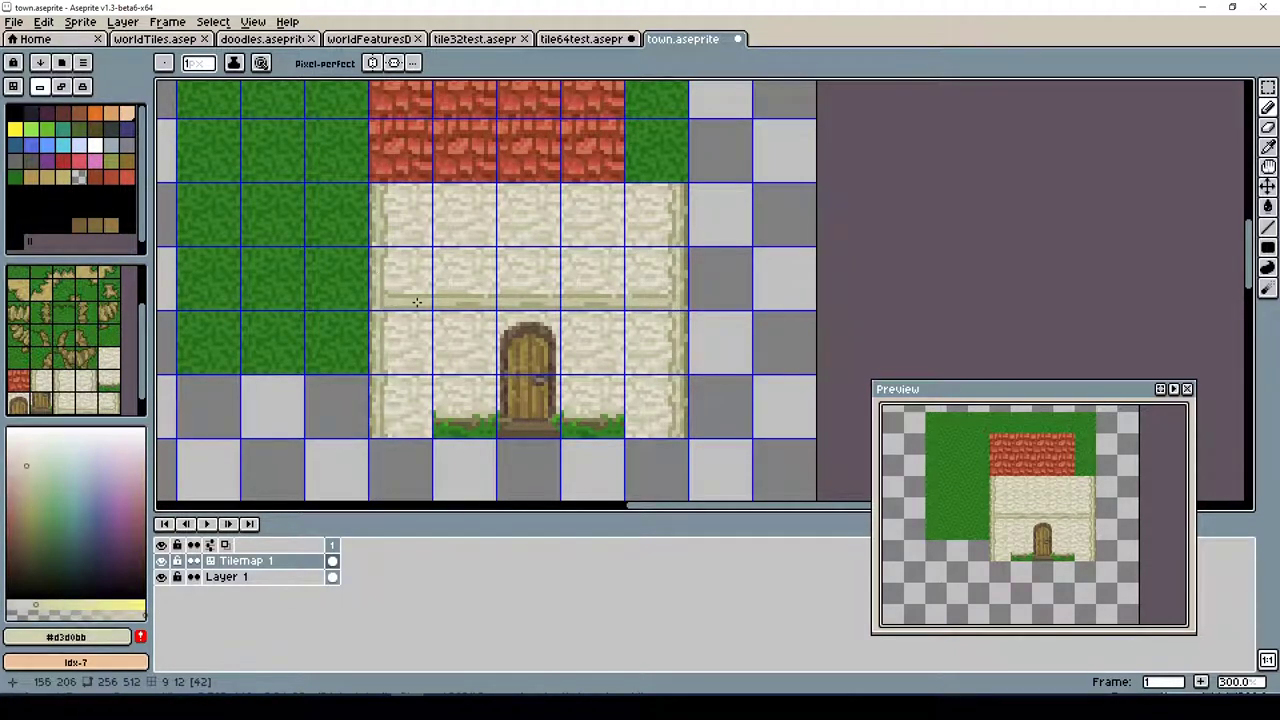
pyautogui.keyDown('alt'); pyautogui.click(548, 298); pyautogui.keyUp('alt')
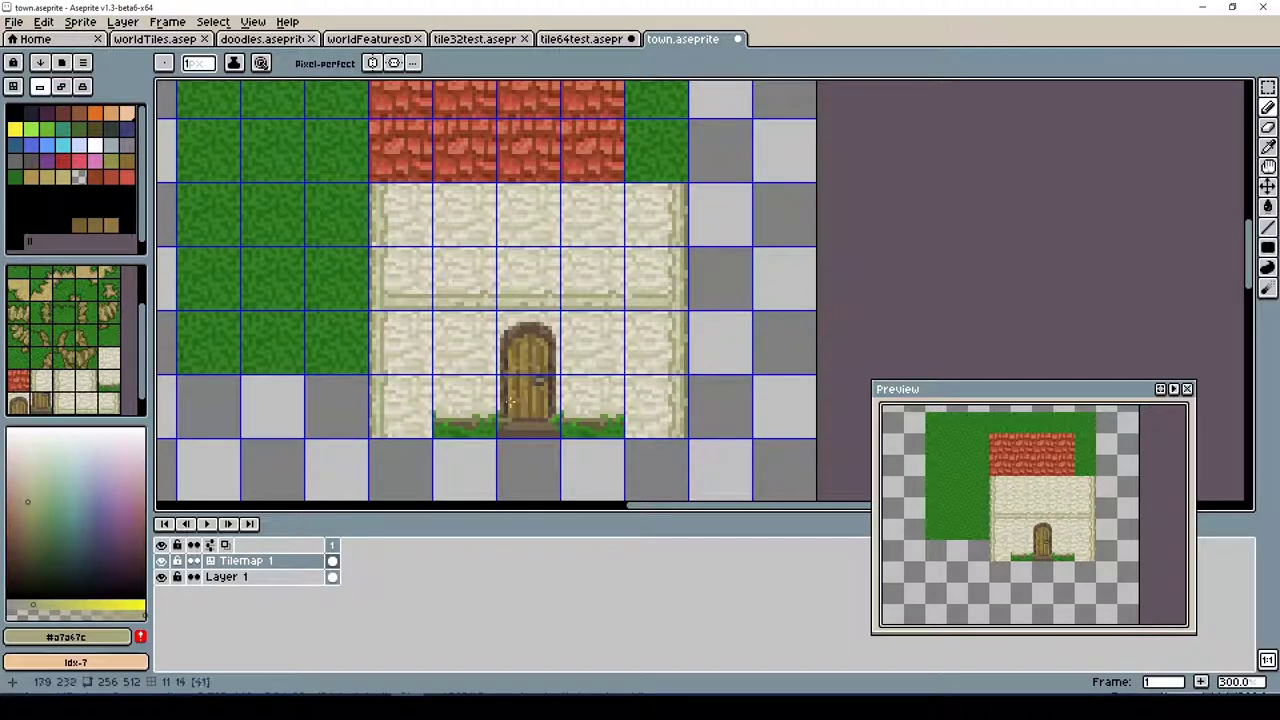
pyautogui.keyDown('alt'); pyautogui.click(617, 303); pyautogui.keyUp('alt')
pyautogui.hotkey('ctrl', 's')
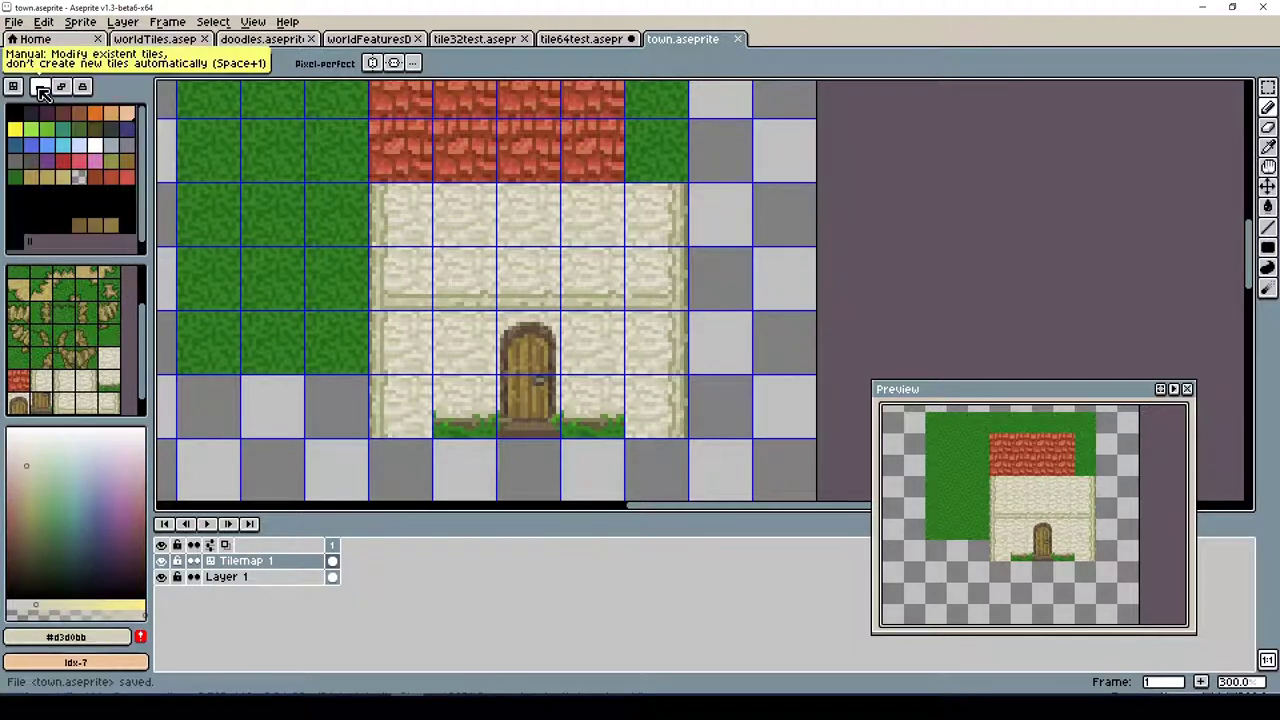
# Create new top-row wall tiles with automatic tile creation, and outline a trim strip along the wall's top edge in manual mode
pyautogui.click(61, 86)
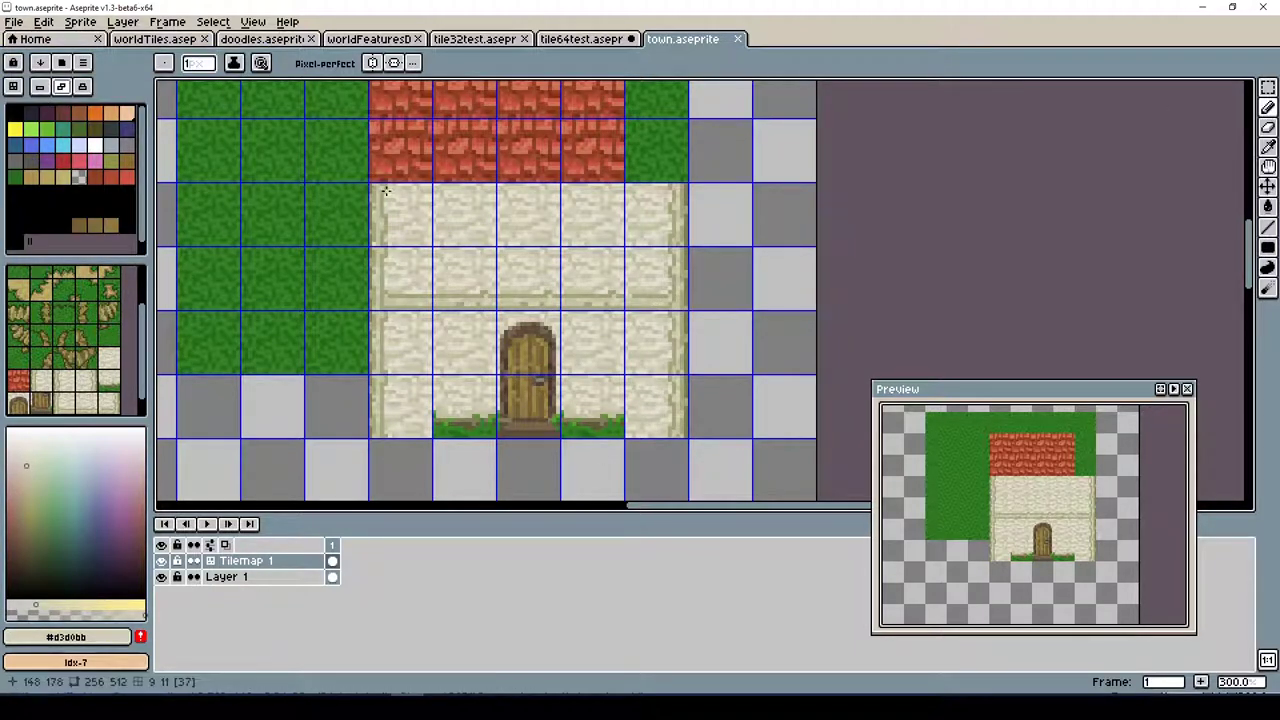
pyautogui.keyDown('alt'); pyautogui.click(420, 297); pyautogui.keyUp('alt')
pyautogui.moveTo(385, 200)
pyautogui.mouseDown()
pyautogui.moveTo(646, 202)
pyautogui.moveTo(491, 218)
pyautogui.moveTo(462, 201)
pyautogui.moveTo(402, 199)
pyautogui.moveTo(427, 185)
pyautogui.moveTo(402, 203)
pyautogui.mouseUp()
pyautogui.click(39, 86)
pyautogui.click(23, 517)
pyautogui.keyDown('alt'); pyautogui.click(493, 206); pyautogui.keyUp('alt')
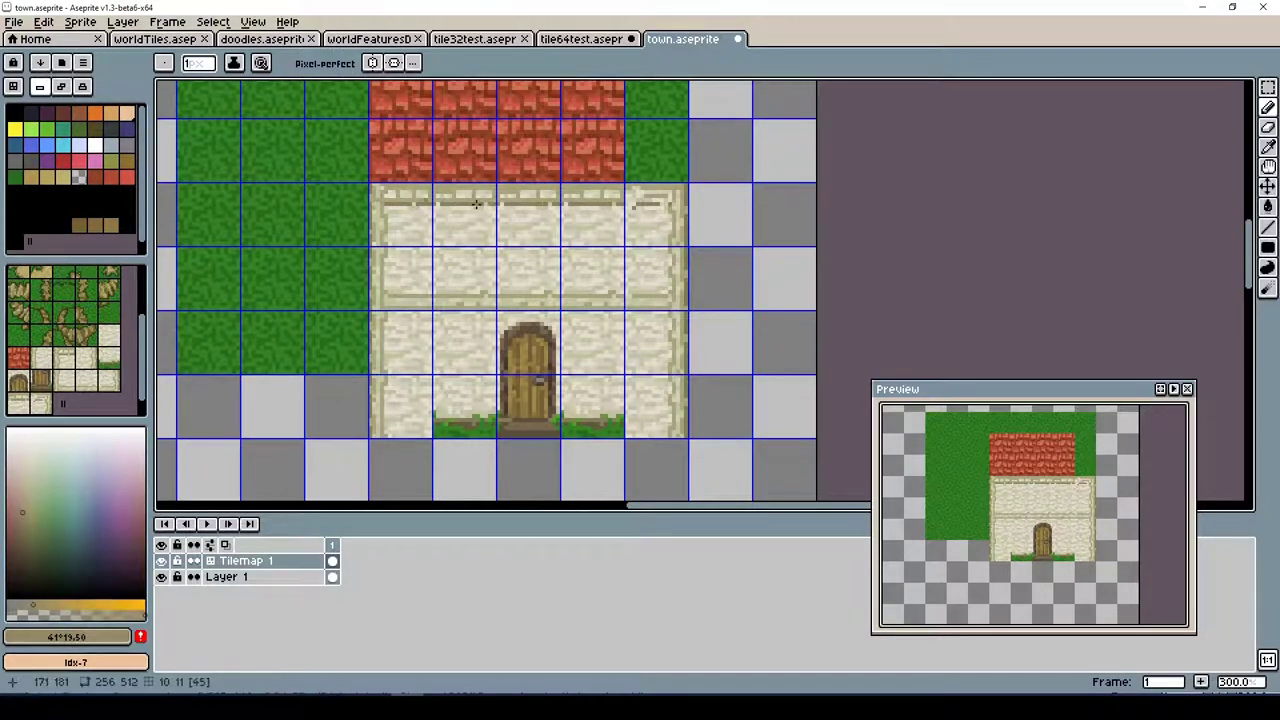
# Outline the bricks of the wall's top trim in dark brown and fill them with #a7a67c, including both corner tiles
pyautogui.click(29, 520)
pyautogui.click(26, 540)
pyautogui.moveTo(428, 198)
pyautogui.mouseDown()
pyautogui.moveTo(400, 206)
pyautogui.moveTo(370, 188)
pyautogui.mouseUp()
pyautogui.moveTo(638, 198)
pyautogui.mouseDown()
pyautogui.moveTo(519, 195)
pyautogui.moveTo(539, 198)
pyautogui.moveTo(515, 185)
pyautogui.moveTo(630, 186)
pyautogui.mouseUp()
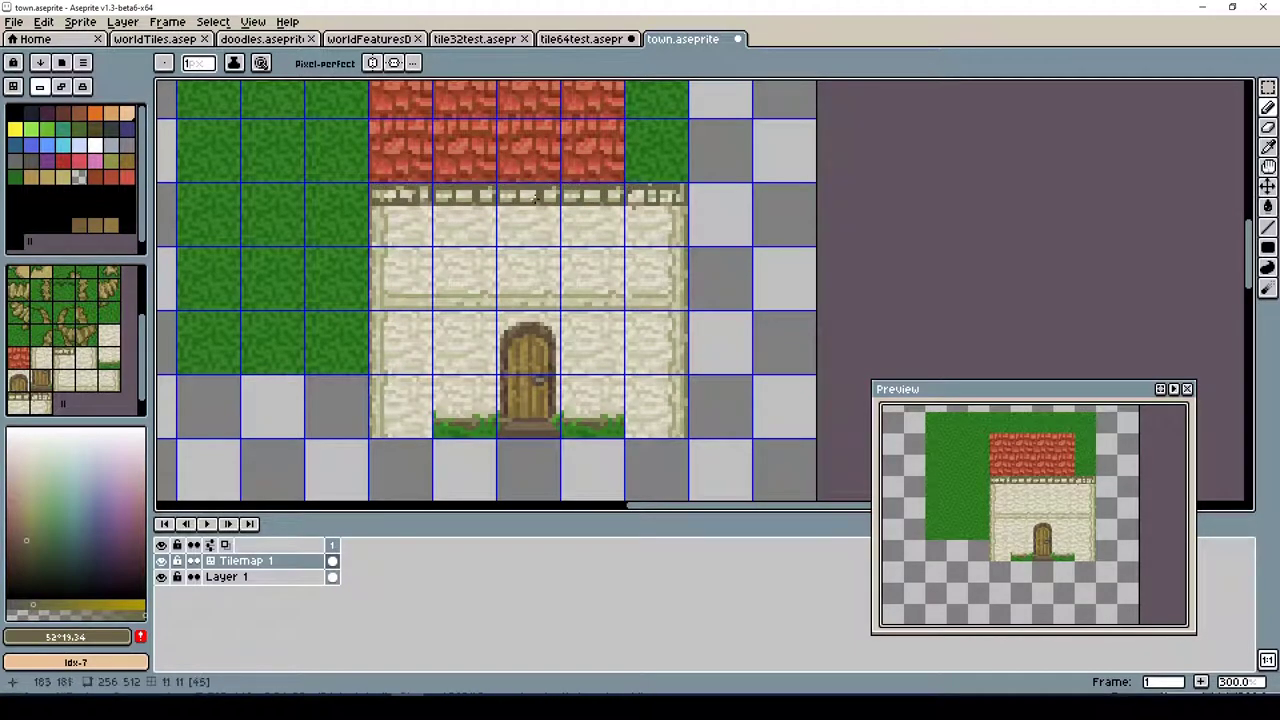
pyautogui.keyDown('alt'); pyautogui.click(412, 190); pyautogui.keyUp('alt')
pyautogui.moveTo(412, 192)
pyautogui.mouseDown()
pyautogui.moveTo(468, 196)
pyautogui.moveTo(383, 196)
pyautogui.mouseUp()
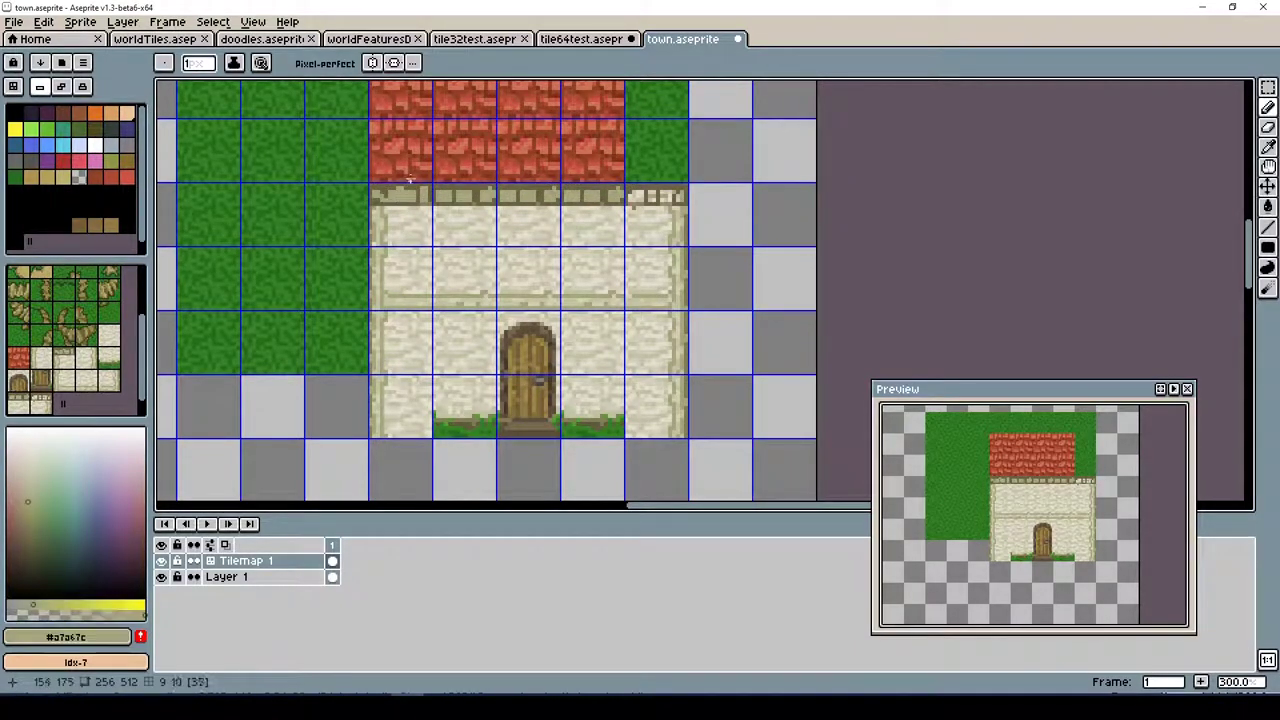
pyautogui.keyDown('alt'); pyautogui.click(486, 193); pyautogui.keyUp('alt')
pyautogui.moveTo(632, 197); pyautogui.dragTo(646, 192)
pyautogui.keyDown('alt'); pyautogui.click(659, 187); pyautogui.keyUp('alt')
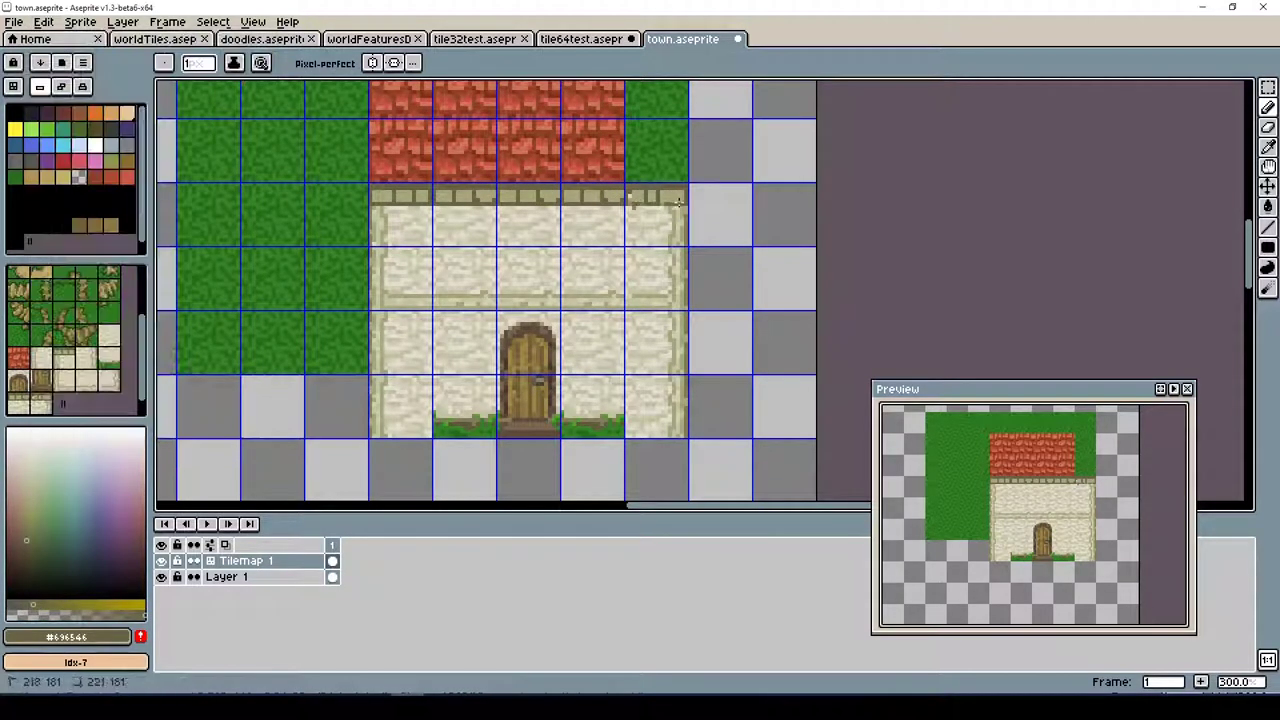
# Shade the bricks of the wall's top trim with lighter and darker sampled olive tones, and save the file
pyautogui.keyDown('alt'); pyautogui.click(565, 200); pyautogui.keyUp('alt')
pyautogui.keyDown('alt'); pyautogui.click(387, 194); pyautogui.keyUp('alt')
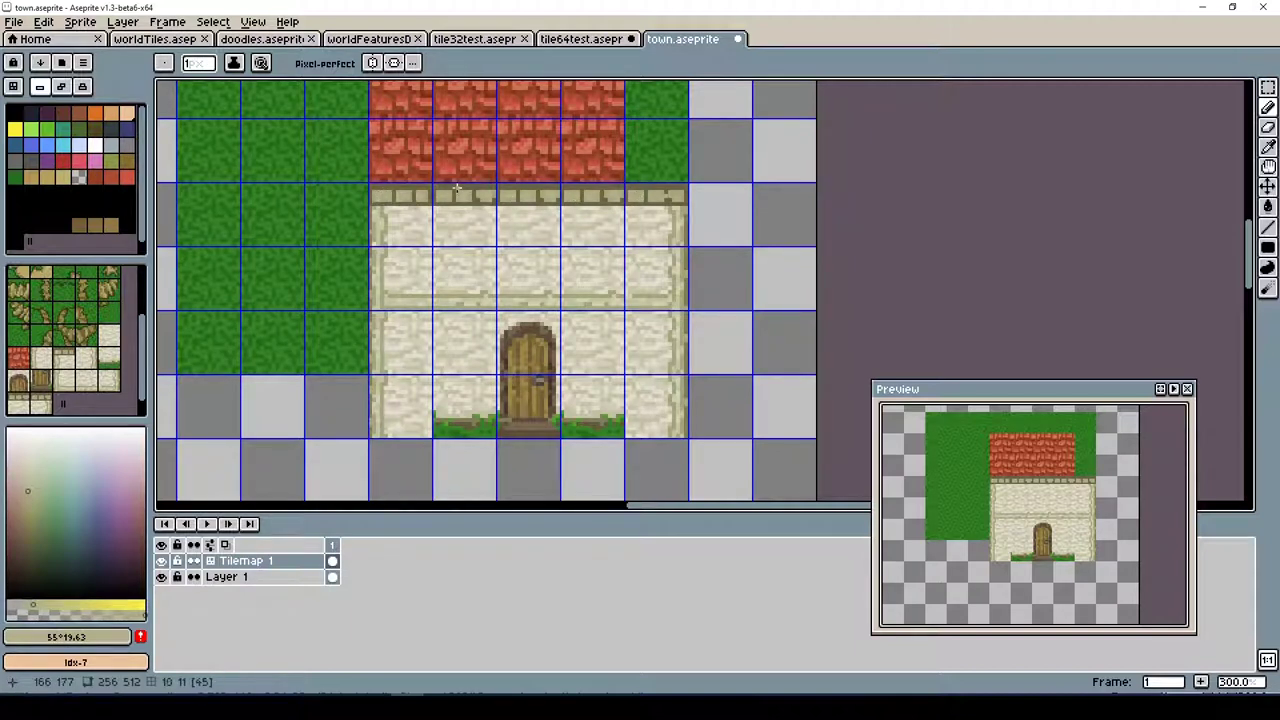
pyautogui.keyDown('alt'); pyautogui.click(479, 194); pyautogui.keyUp('alt')
pyautogui.keyDown('alt'); pyautogui.click(470, 196); pyautogui.keyUp('alt')
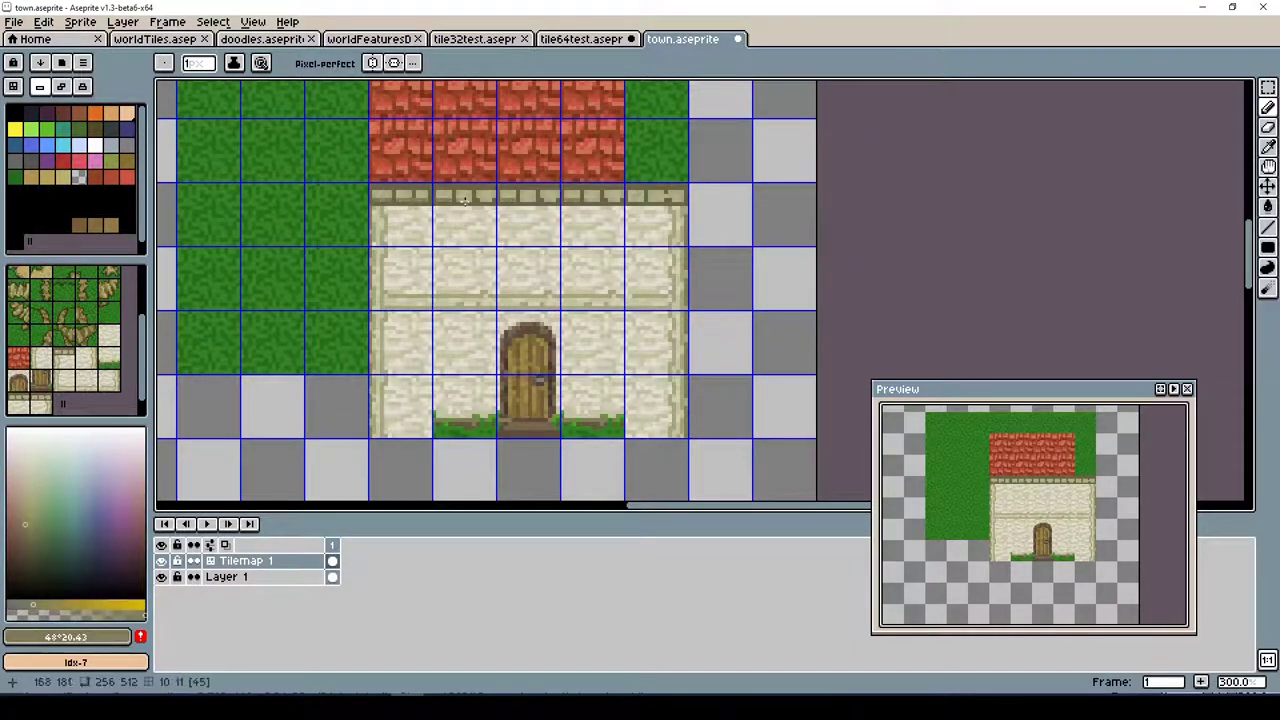
pyautogui.keyDown('alt'); pyautogui.click(529, 198); pyautogui.keyUp('alt')
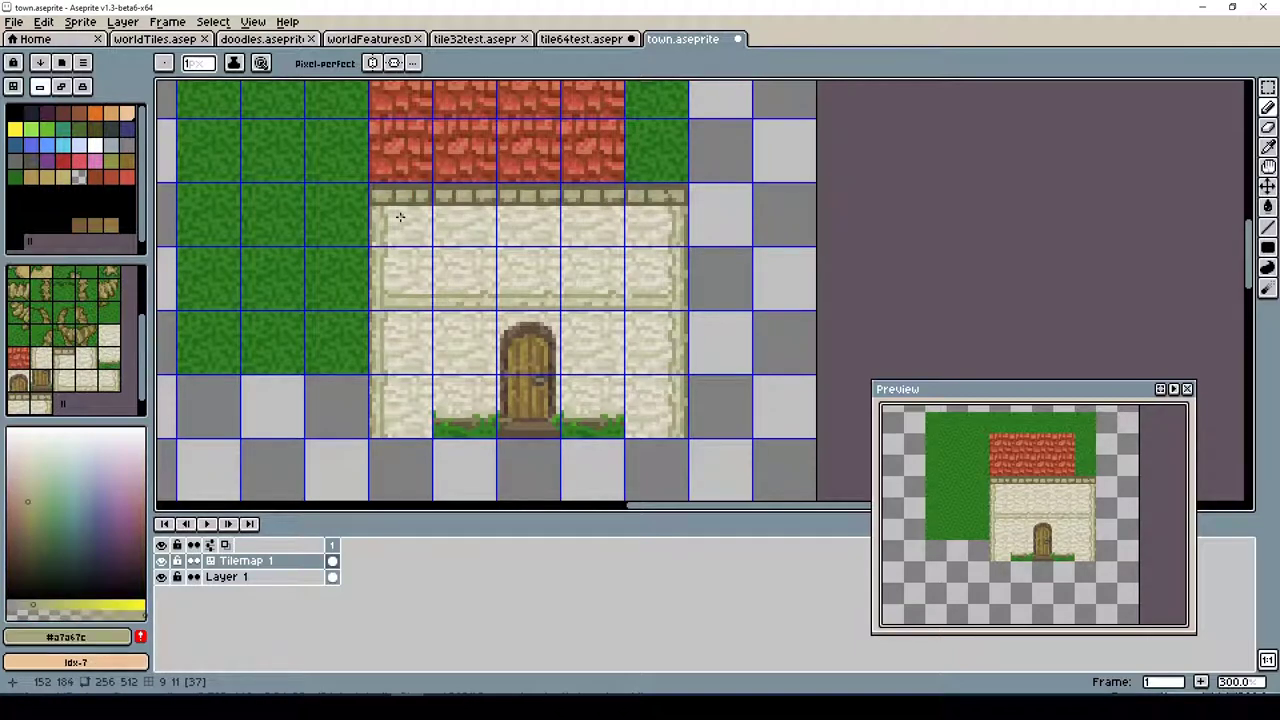
pyautogui.hotkey('ctrl', 's')
# Create new bottom corner wall tiles by extending the dark foundation line and the green grass strip onto them
pyautogui.keyDown('alt'); pyautogui.click(633, 414); pyautogui.keyUp('alt')
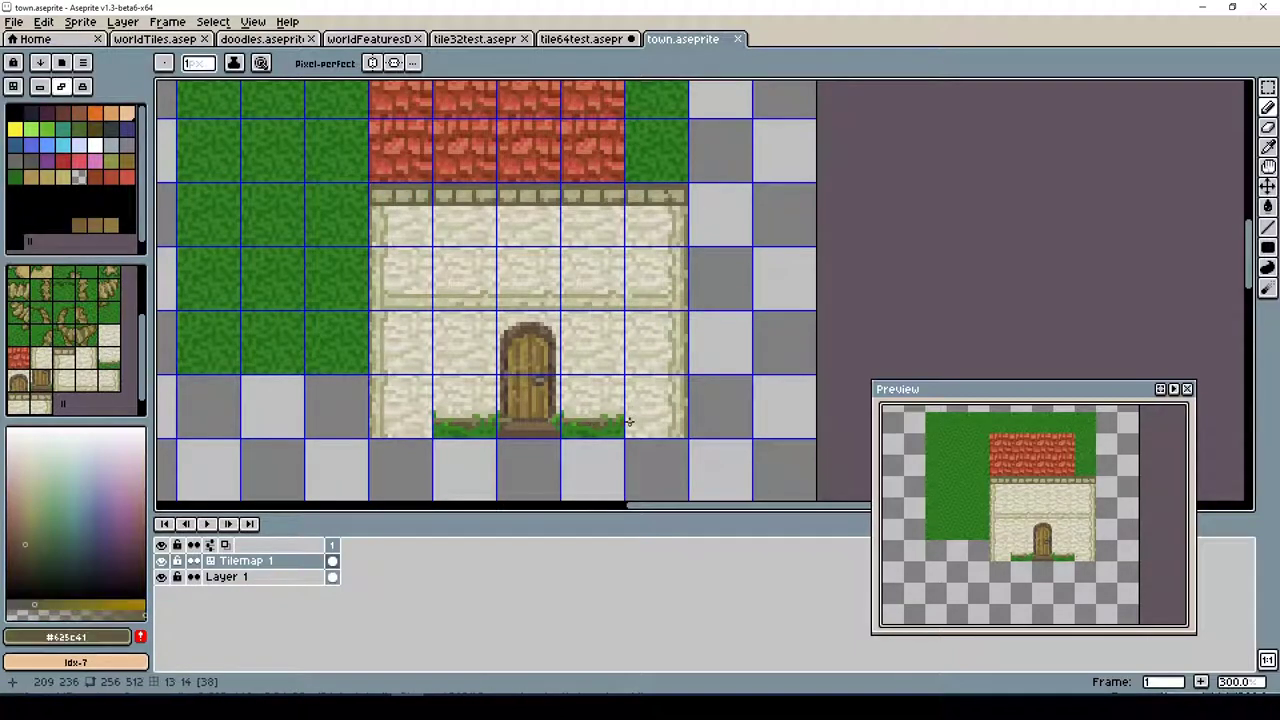
pyautogui.moveTo(633, 425); pyautogui.dragTo(661, 427)
pyautogui.moveTo(389, 421); pyautogui.dragTo(417, 423)
pyautogui.keyDown('alt'); pyautogui.click(636, 430); pyautogui.keyUp('alt')
pyautogui.moveTo(628, 430); pyautogui.dragTo(670, 434)
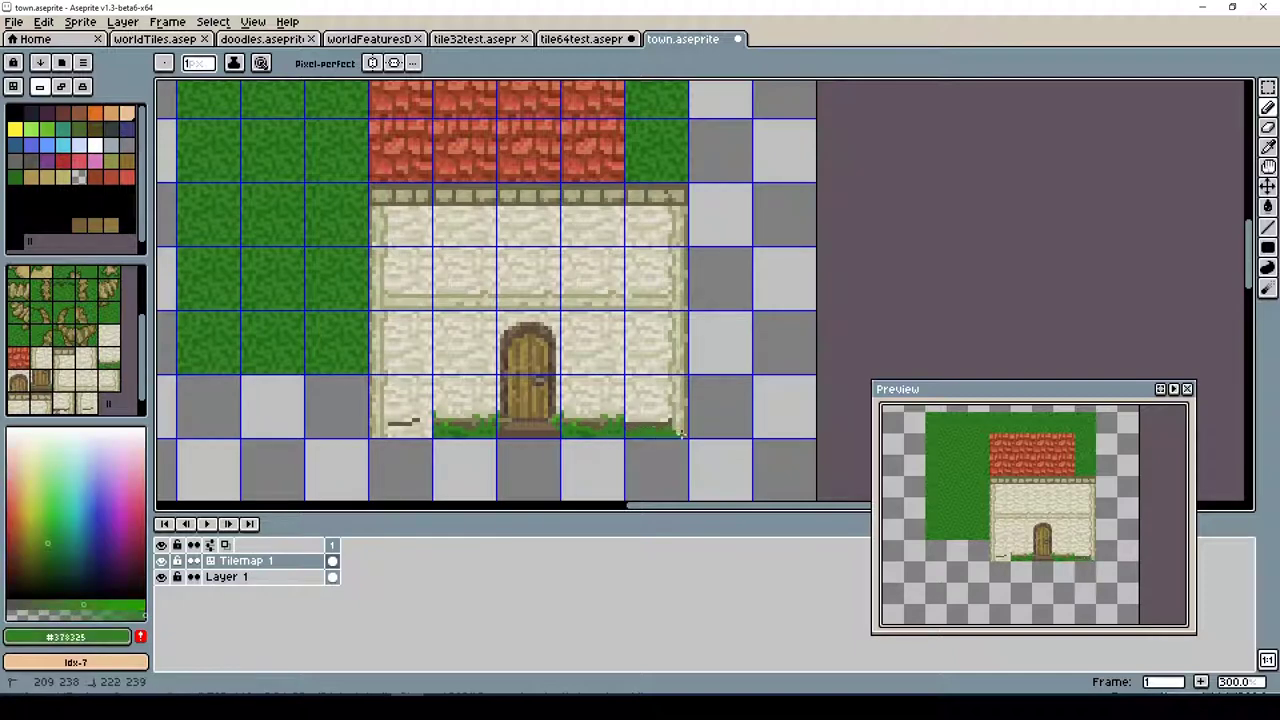
pyautogui.moveTo(393, 428)
pyautogui.mouseDown()
pyautogui.moveTo(430, 430)
pyautogui.moveTo(372, 420)
pyautogui.moveTo(390, 426)
pyautogui.mouseUp()
# Finish the grassy base on both bottom corner tiles with sampled browns and grass greens, and save the file
pyautogui.keyDown('alt'); pyautogui.click(378, 418); pyautogui.keyUp('alt')
pyautogui.keyDown('alt'); pyautogui.click(378, 424); pyautogui.keyUp('alt')
pyautogui.keyDown('alt'); pyautogui.click(413, 428); pyautogui.keyUp('alt')
pyautogui.keyDown('alt'); pyautogui.click(405, 428); pyautogui.keyUp('alt')
pyautogui.keyDown('alt'); pyautogui.click(440, 428); pyautogui.keyUp('alt')
pyautogui.keyDown('alt'); pyautogui.click(386, 424); pyautogui.keyUp('alt')
pyautogui.keyDown('alt'); pyautogui.click(651, 416); pyautogui.keyUp('alt')
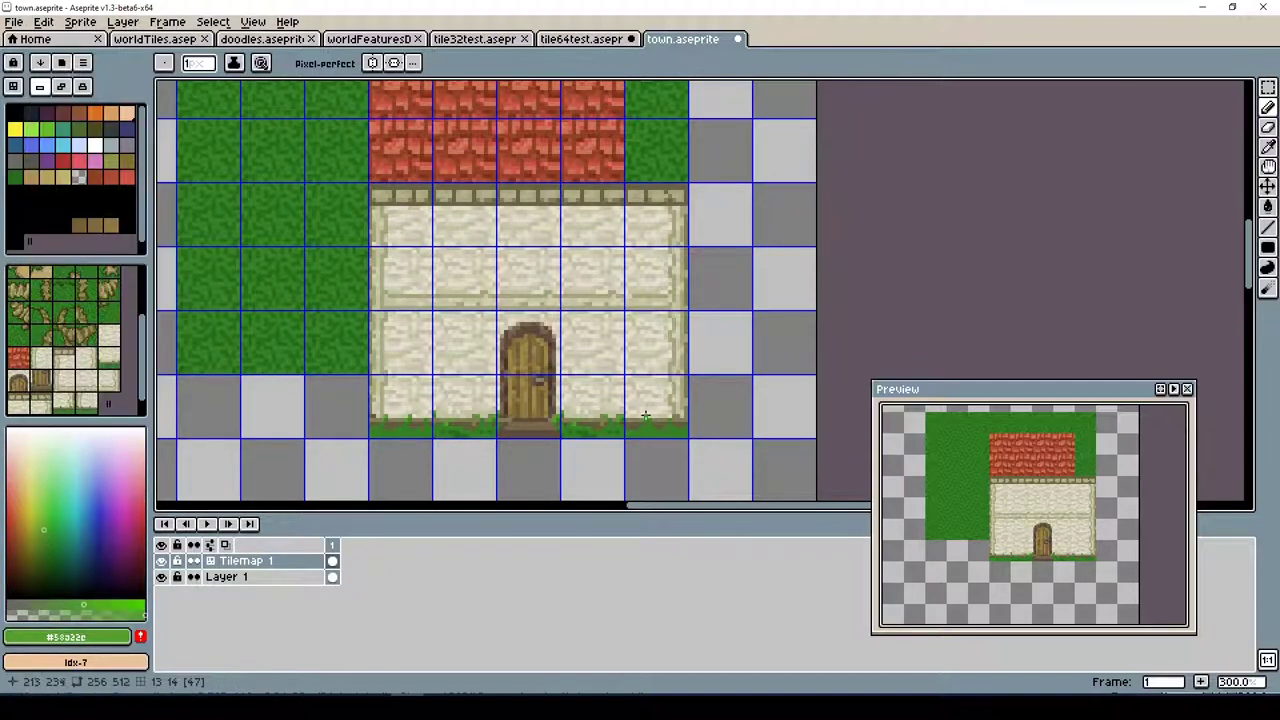
pyautogui.keyDown('alt'); pyautogui.click(669, 428); pyautogui.keyUp('alt')
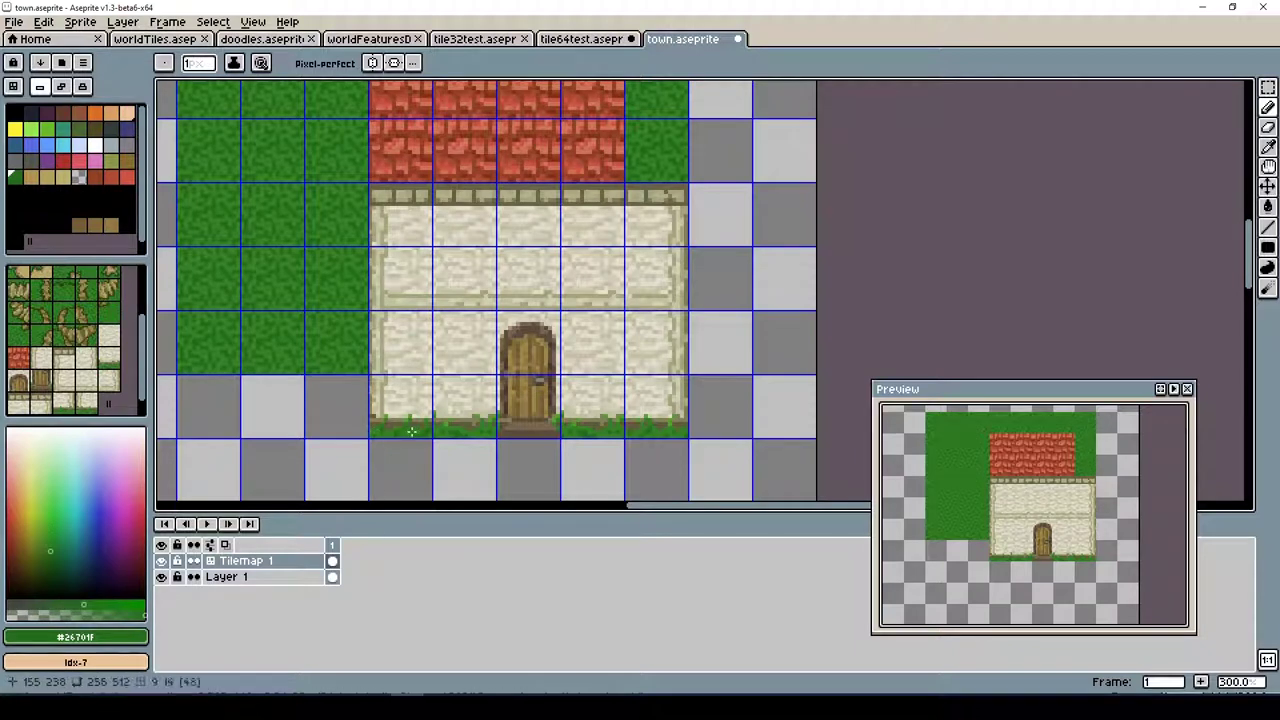
pyautogui.keyDown('alt'); pyautogui.click(408, 433); pyautogui.keyUp('alt')
pyautogui.click(14, 21)
pyautogui.click(37, 89)
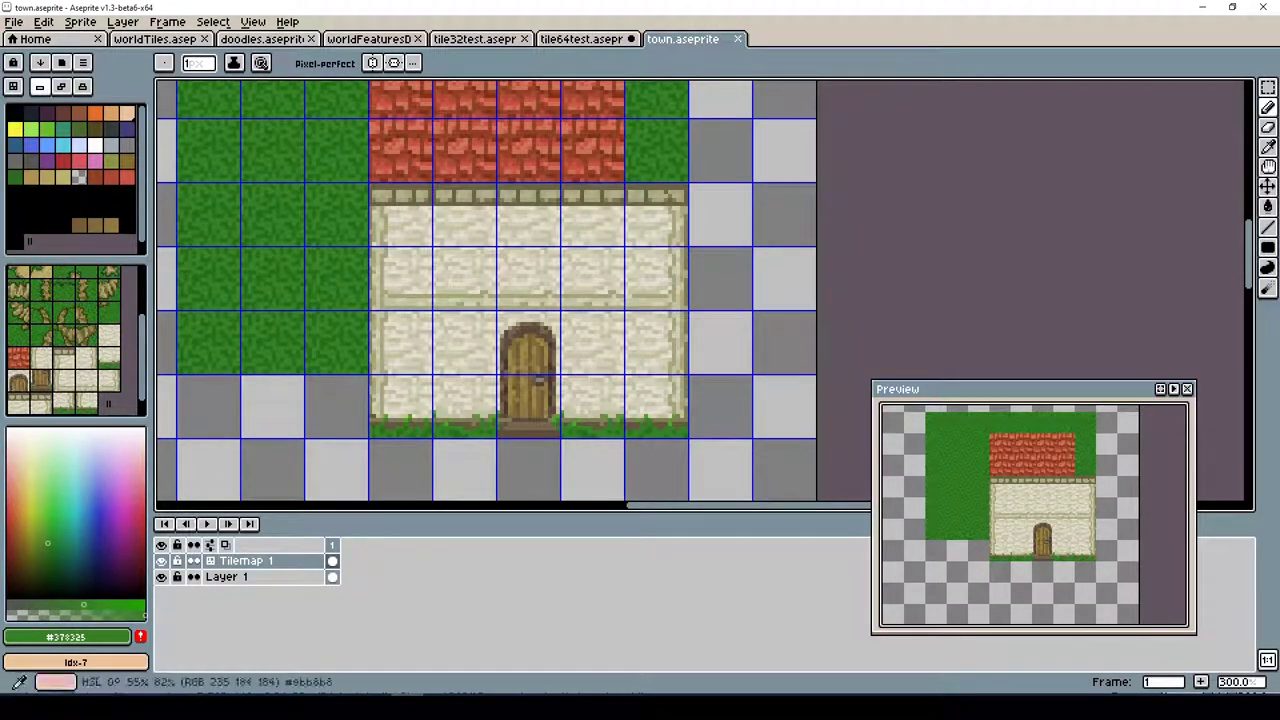
# Extend the house's wall and red roof rightward to seven tiles wide, and place a separate four-tile-high wall column lower left of it
pyautogui.moveTo(656, 150)
pyautogui.mouseDown()
pyautogui.moveTo(784, 150)
pyautogui.moveTo(784, 376)
pyautogui.mouseUp()
pyautogui.scroll(-1, 771, 229)
pyautogui.hscroll(-2, 708, 307)
pyautogui.moveTo(280, 375)
pyautogui.mouseDown()
pyautogui.moveTo(280, 313)
pyautogui.moveTo(280, 490)
pyautogui.mouseUp()
pyautogui.moveTo(792, 184); pyautogui.dragTo(792, 376)
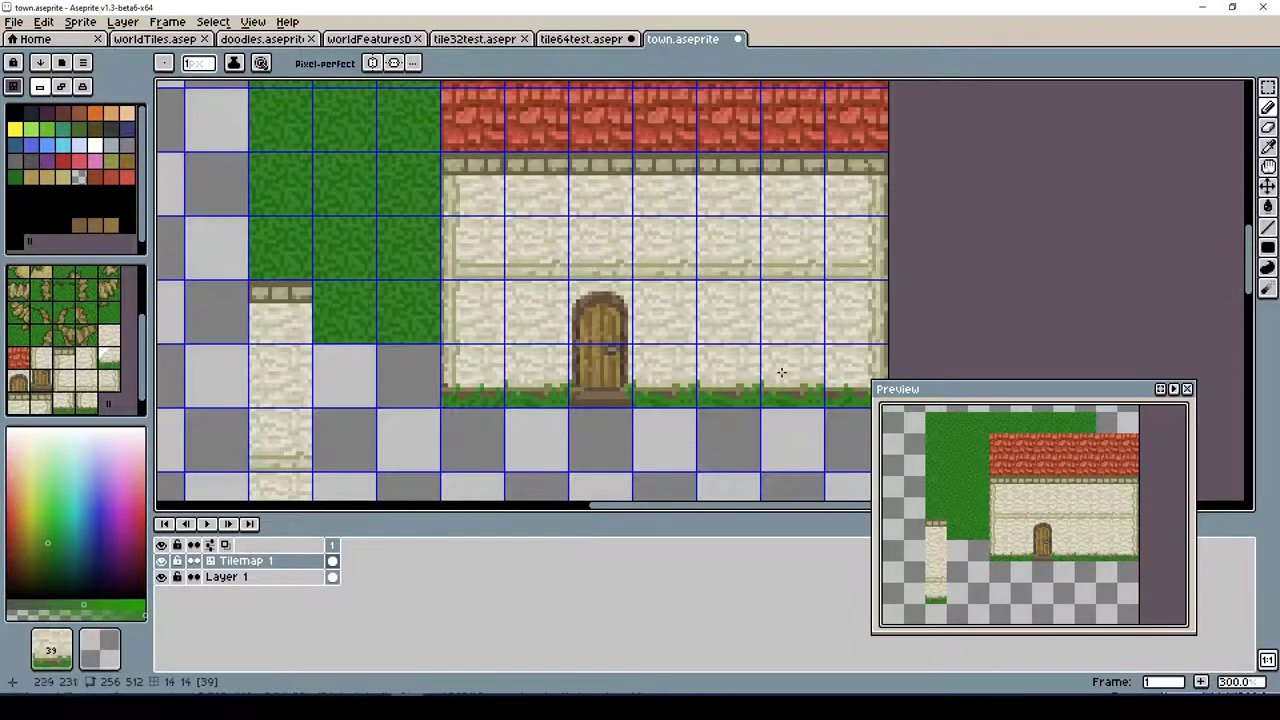
# Add left and right edge tile columns to the separate wall column, making a wall three tiles wide and four tiles high
pyautogui.scroll(-2, 783, 369)
pyautogui.click(344, 242)
pyautogui.click(344, 434)
pyautogui.click(344, 370)
pyautogui.click(344, 306)
pyautogui.click(463, 130)
pyautogui.click(218, 242)
pyautogui.click(218, 370)
pyautogui.click(218, 306)
pyautogui.click(218, 434)
pyautogui.scroll(2, 790, 370)
# Draw a dark brown inner border inside the door's frame and along its base, and redraw the handle higher up
pyautogui.click(82, 88)
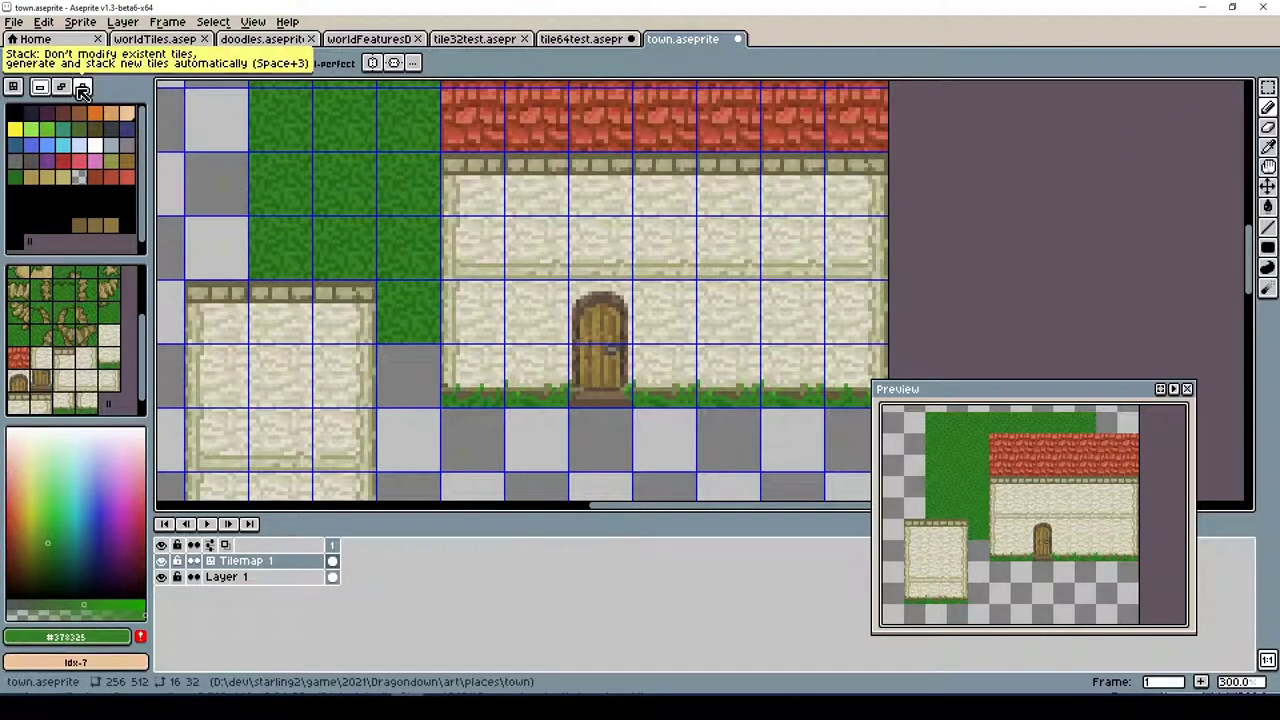
pyautogui.keyDown('alt'); pyautogui.click(580, 380); pyautogui.keyUp('alt')
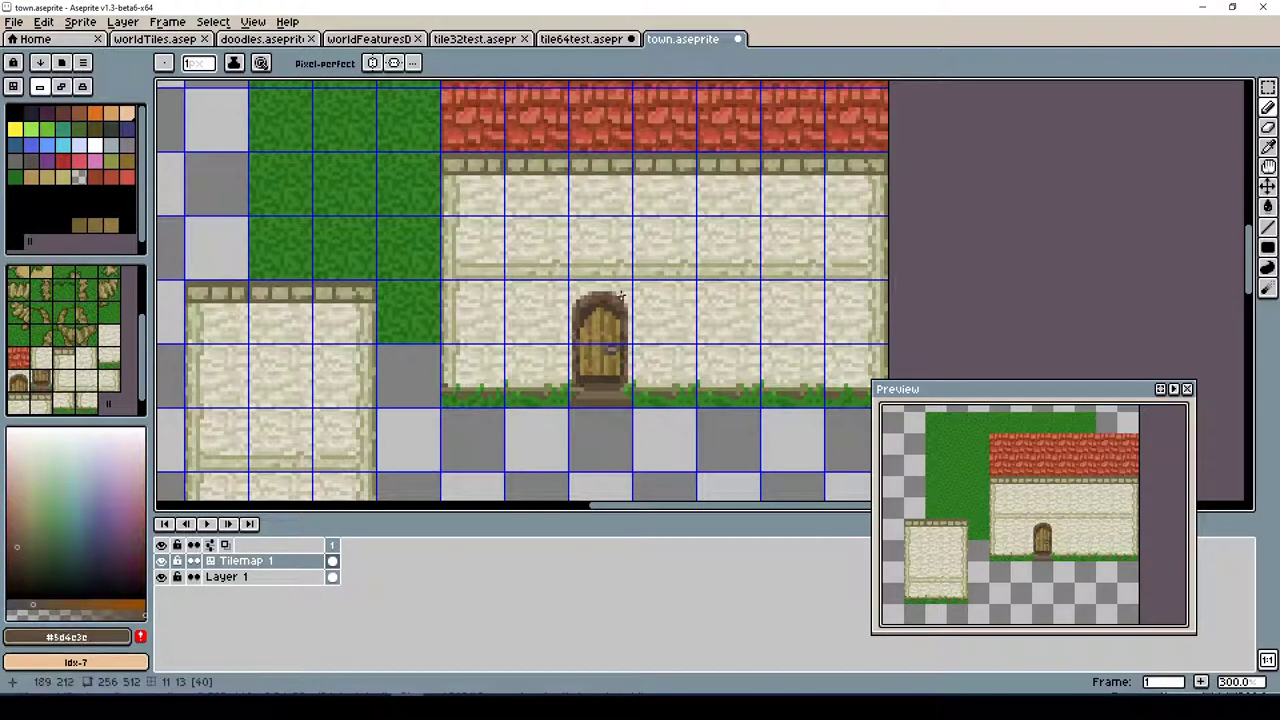
pyautogui.keyDown('alt'); pyautogui.click(606, 340); pyautogui.keyUp('alt')
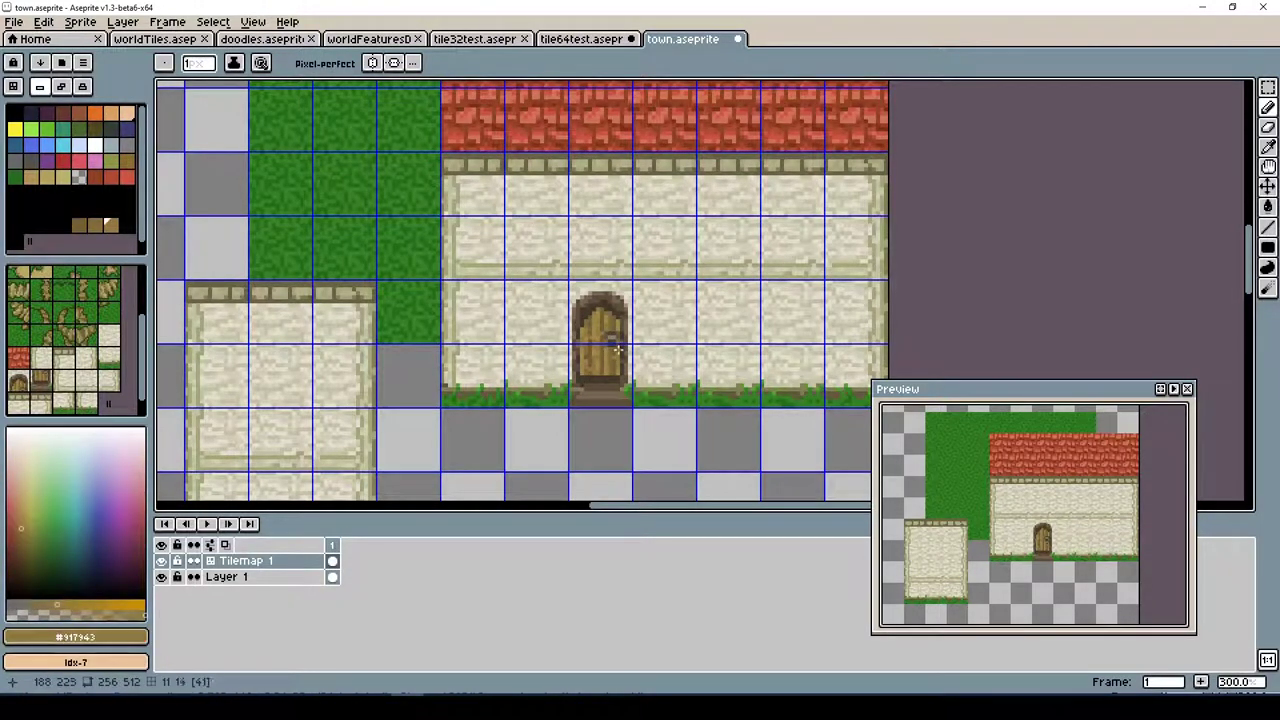
# Deepen the shadow inside the door's arch and sides with #564a3a and #433a2d, and darken the upper planks with #755f36
pyautogui.click(19, 551)
pyautogui.keyDown('alt'); pyautogui.click(605, 308); pyautogui.keyUp('alt')
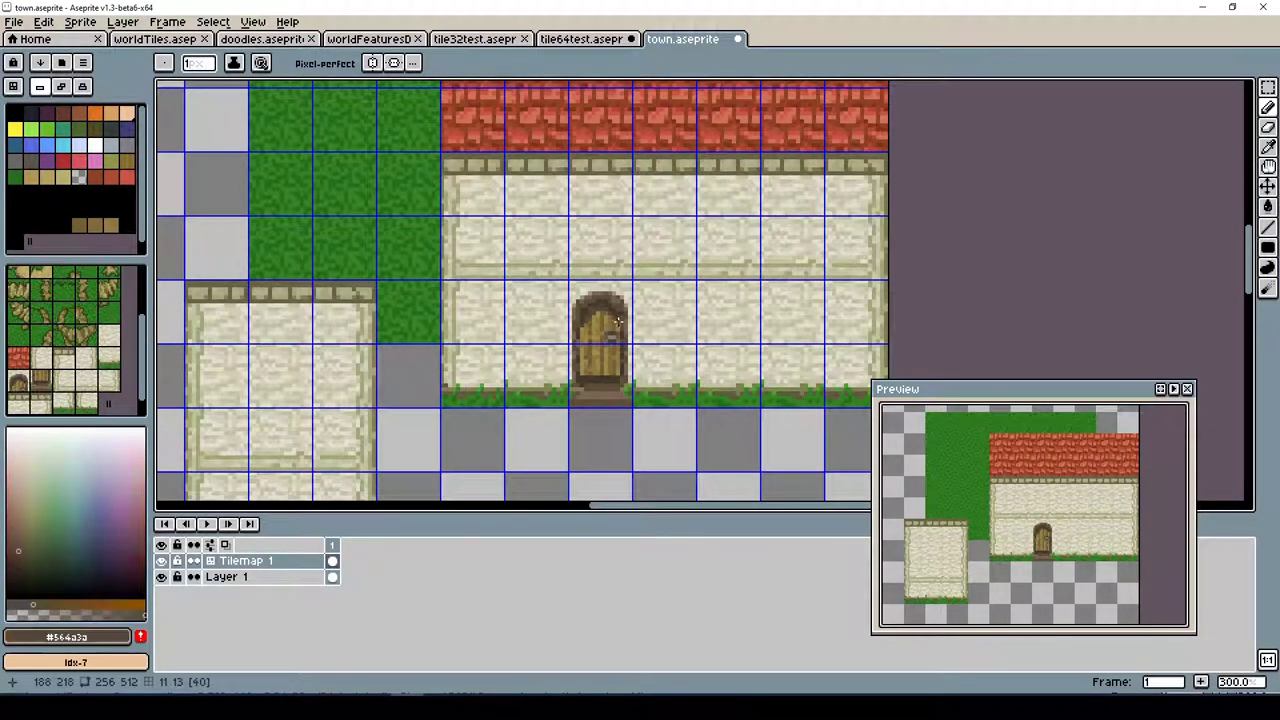
pyautogui.keyDown('alt'); pyautogui.click(578, 343); pyautogui.keyUp('alt')
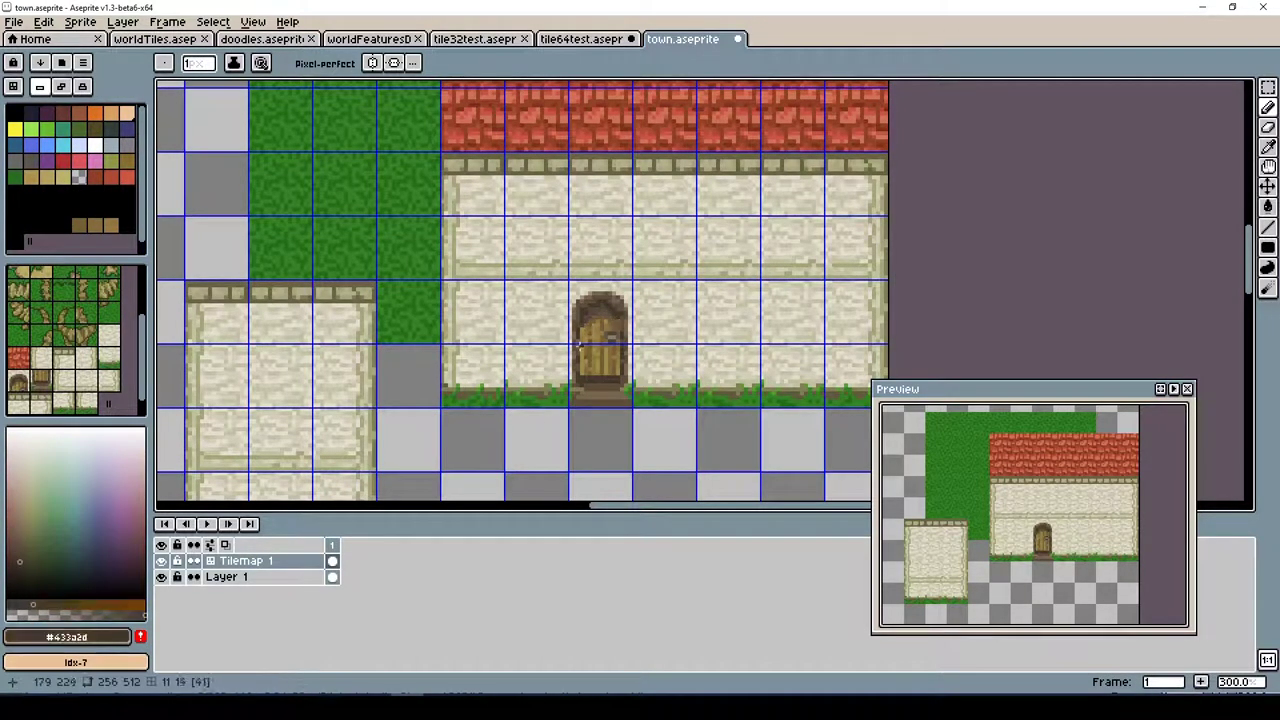
pyautogui.keyDown('alt'); pyautogui.click(619, 336); pyautogui.keyUp('alt')
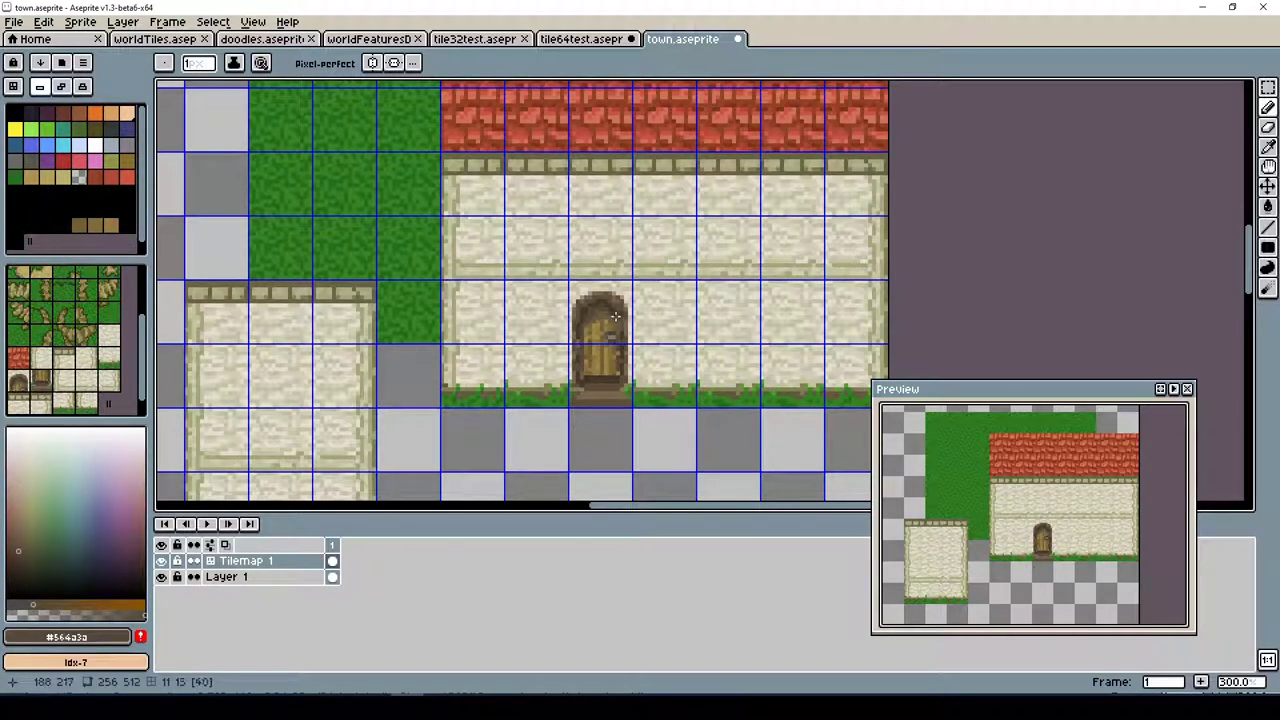
pyautogui.keyDown('alt'); pyautogui.click(606, 327); pyautogui.keyUp('alt')
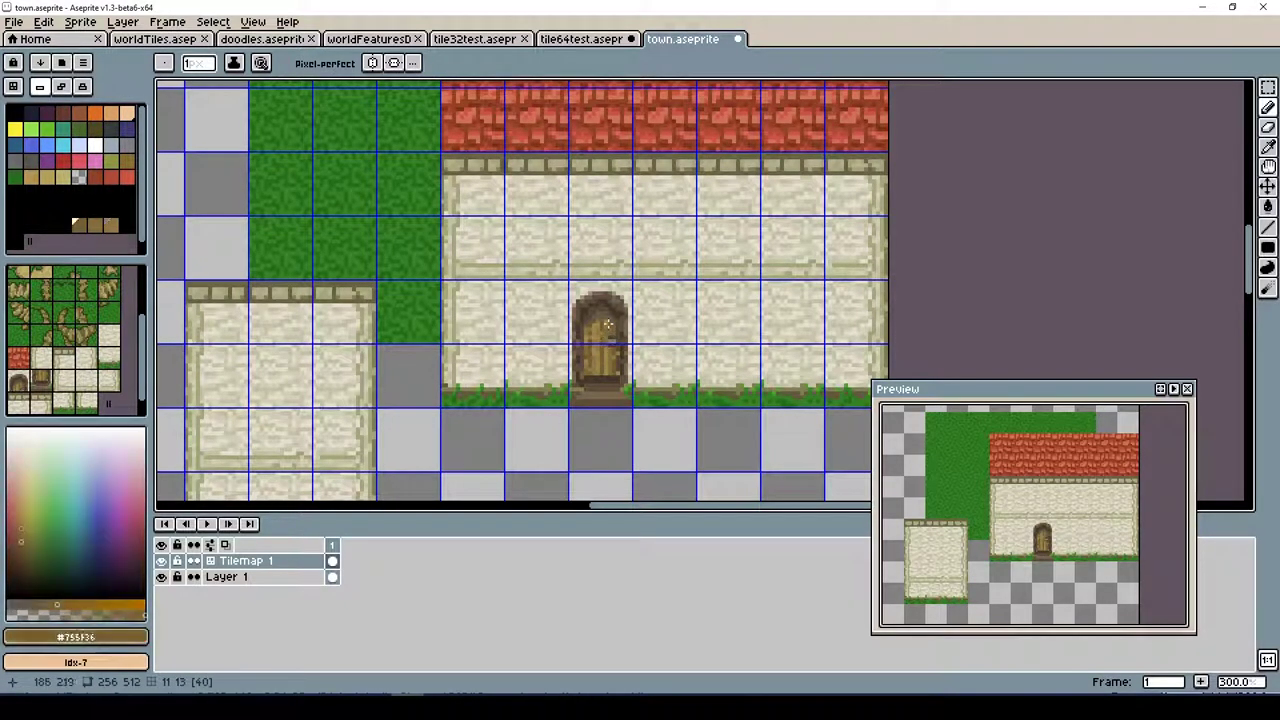
pyautogui.keyDown('alt'); pyautogui.click(616, 357); pyautogui.keyUp('alt')
pyautogui.keyDown('alt'); pyautogui.click(606, 385); pyautogui.keyUp('alt')
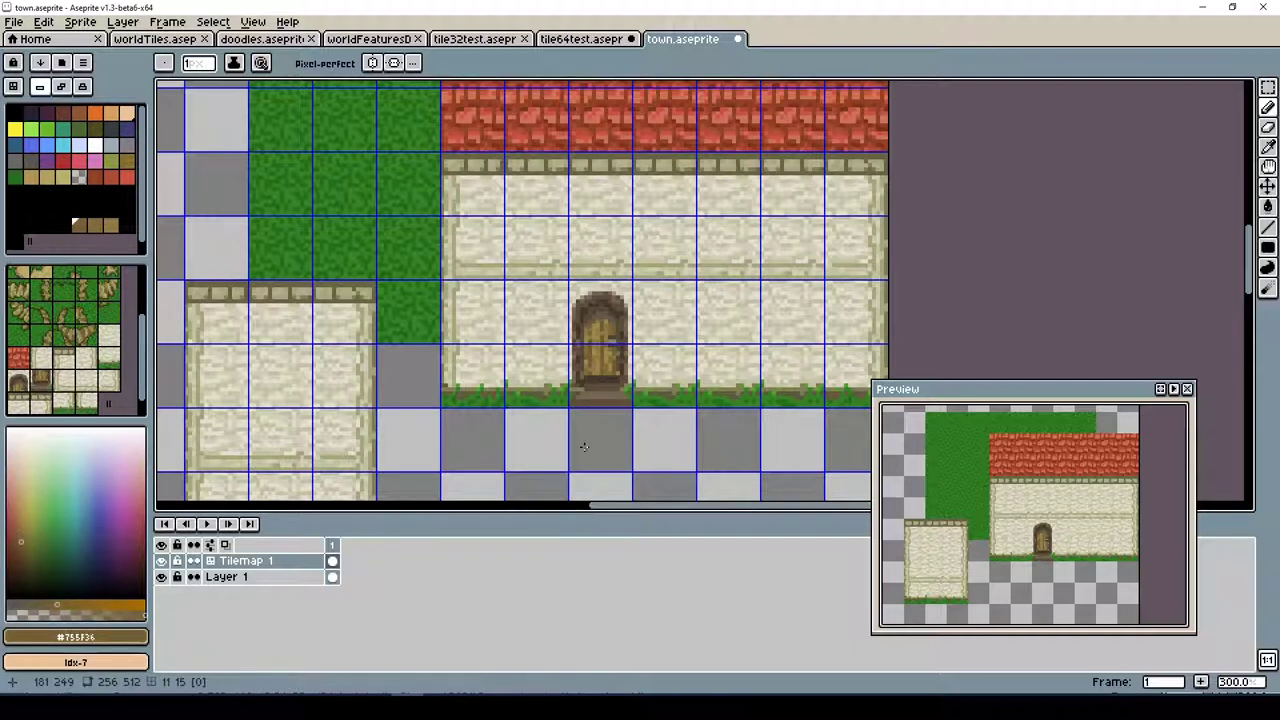
# Widen the door's frame to the full tile width with dark brown sides and sampled brown shading
pyautogui.keyDown('alt'); pyautogui.click(632, 378); pyautogui.keyUp('alt')
pyautogui.keyDown('alt'); pyautogui.click(626, 313); pyautogui.keyUp('alt')
pyautogui.keyDown('alt'); pyautogui.click(617, 346); pyautogui.keyUp('alt')
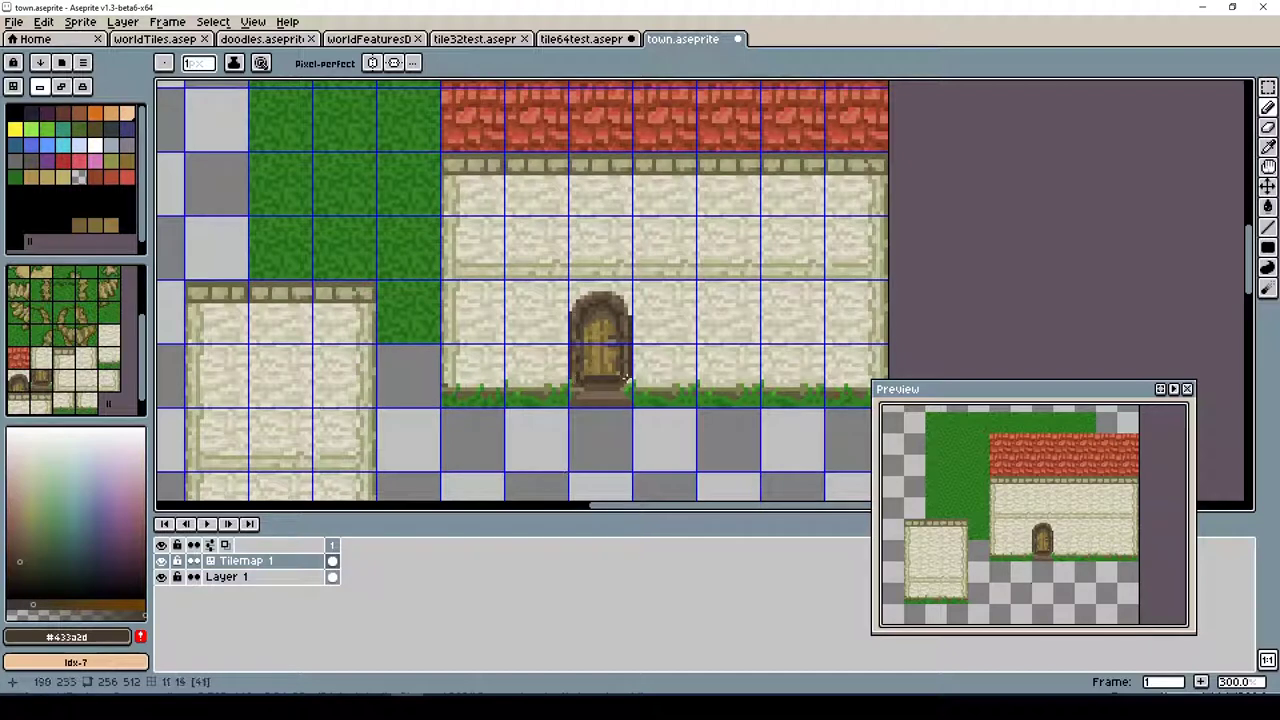
pyautogui.keyDown('alt'); pyautogui.click(622, 320); pyautogui.keyUp('alt')
pyautogui.keyDown('alt'); pyautogui.click(601, 337); pyautogui.keyUp('alt')
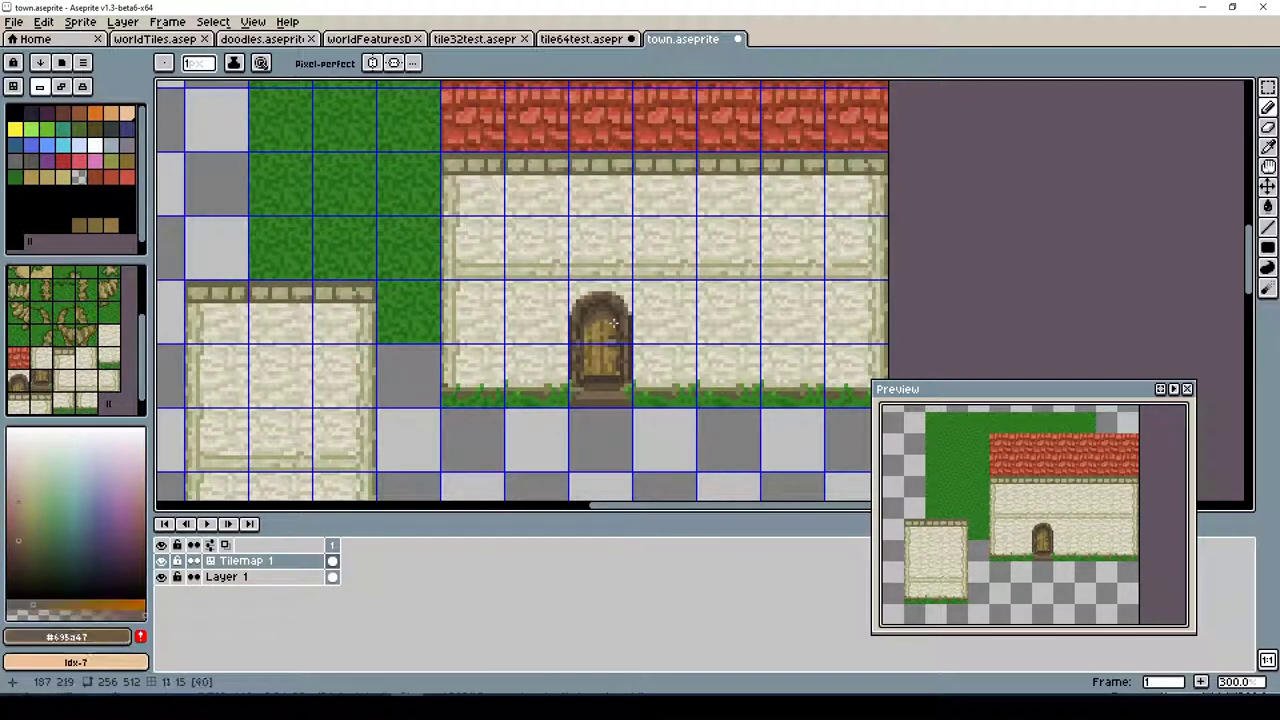
# Outline a square dark brown window on the lower wall, two tiles to the right of the door
pyautogui.keyDown('alt'); pyautogui.click(598, 425); pyautogui.keyUp('alt')
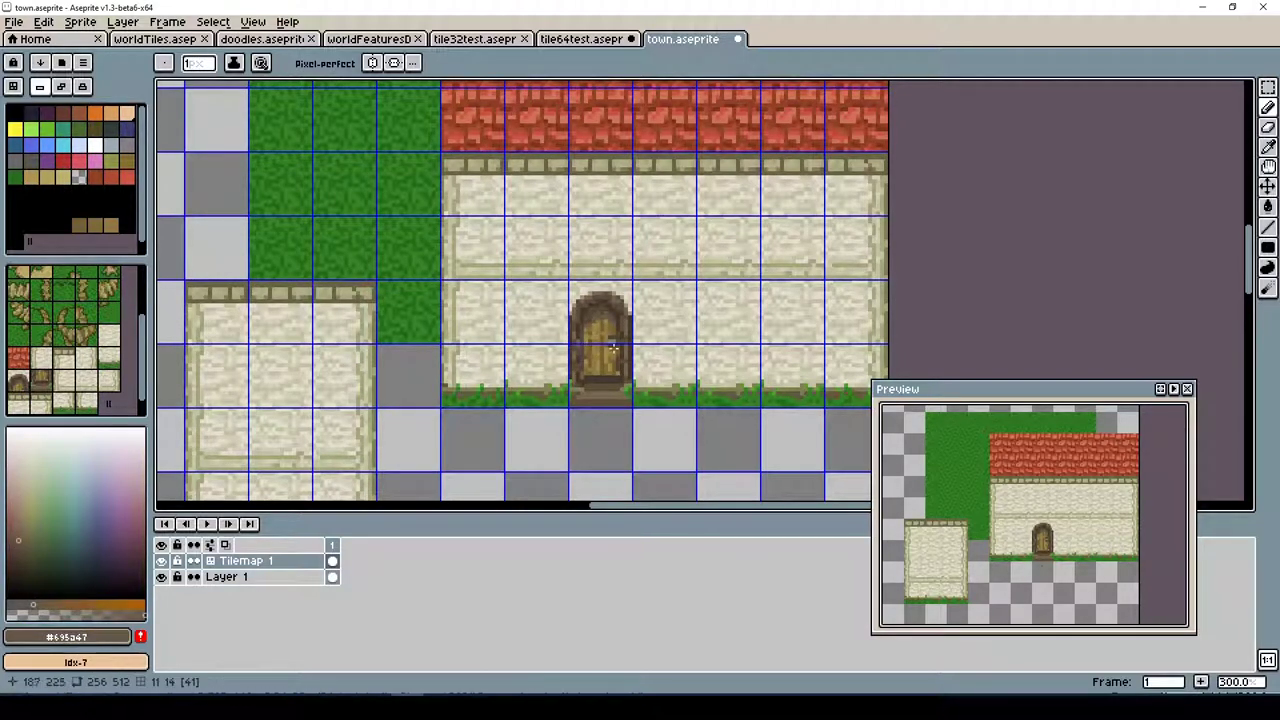
pyautogui.keyDown('alt'); pyautogui.click(600, 398); pyautogui.keyUp('alt')
pyautogui.moveTo(704, 320); pyautogui.dragTo(704, 370)
pyautogui.moveTo(705, 312); pyautogui.dragTo(712, 362)
# Paint a rounded red awning in #cb5444 over the top of the window outline
pyautogui.keyDown('alt'); pyautogui.click(752, 139); pyautogui.keyUp('alt')
pyautogui.moveTo(706, 304)
pyautogui.mouseDown()
pyautogui.moveTo(754, 310)
pyautogui.moveTo(745, 300)
pyautogui.mouseUp()
pyautogui.press('alt')
pyautogui.keyDown('alt'); pyautogui.click(752, 288); pyautogui.keyUp('alt')
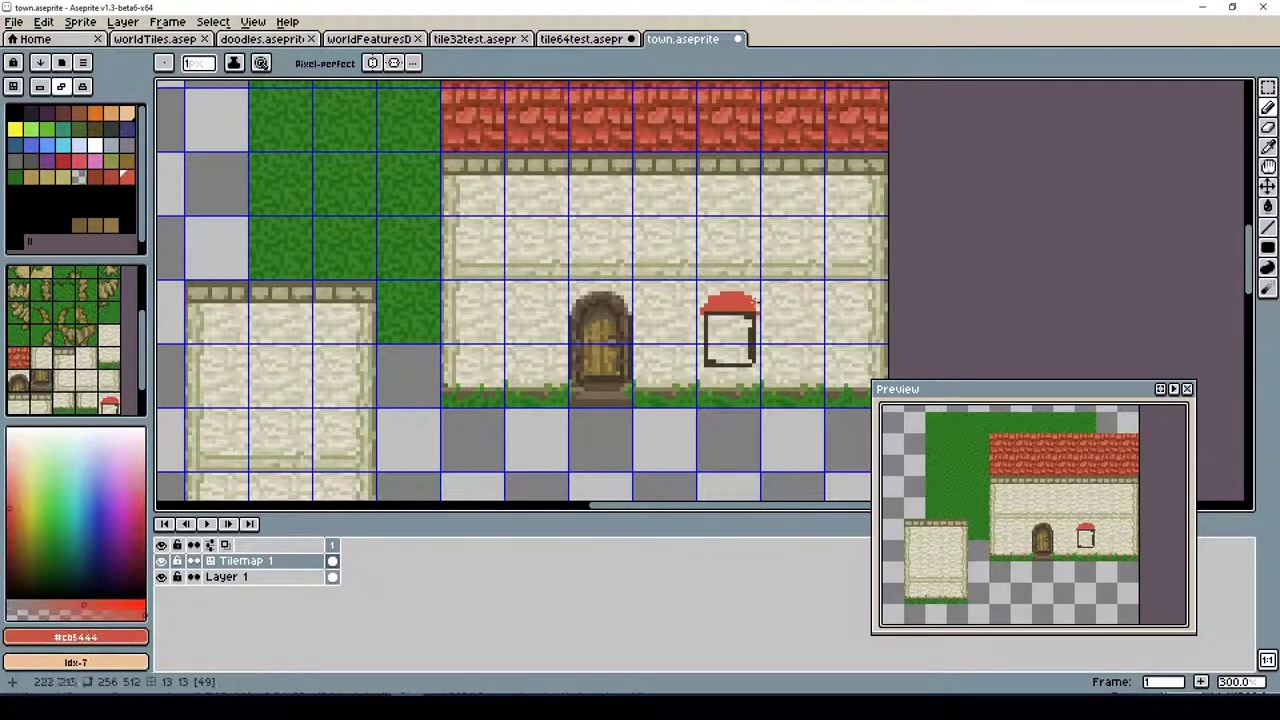
# Thicken the window's frame with #695a47 and sampled browns, and add a deep sill in #755f36
pyautogui.keyDown('alt'); pyautogui.click(733, 355); pyautogui.keyUp('alt')
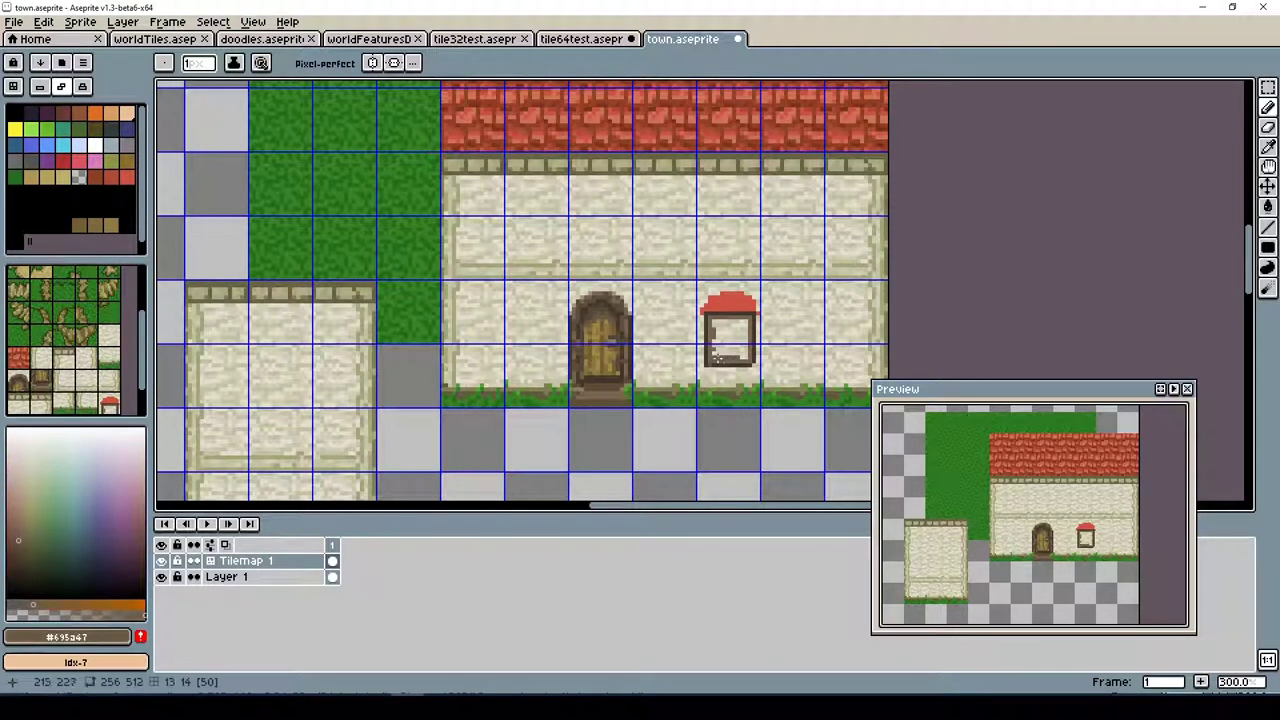
pyautogui.keyDown('alt'); pyautogui.click(742, 365); pyautogui.keyUp('alt')
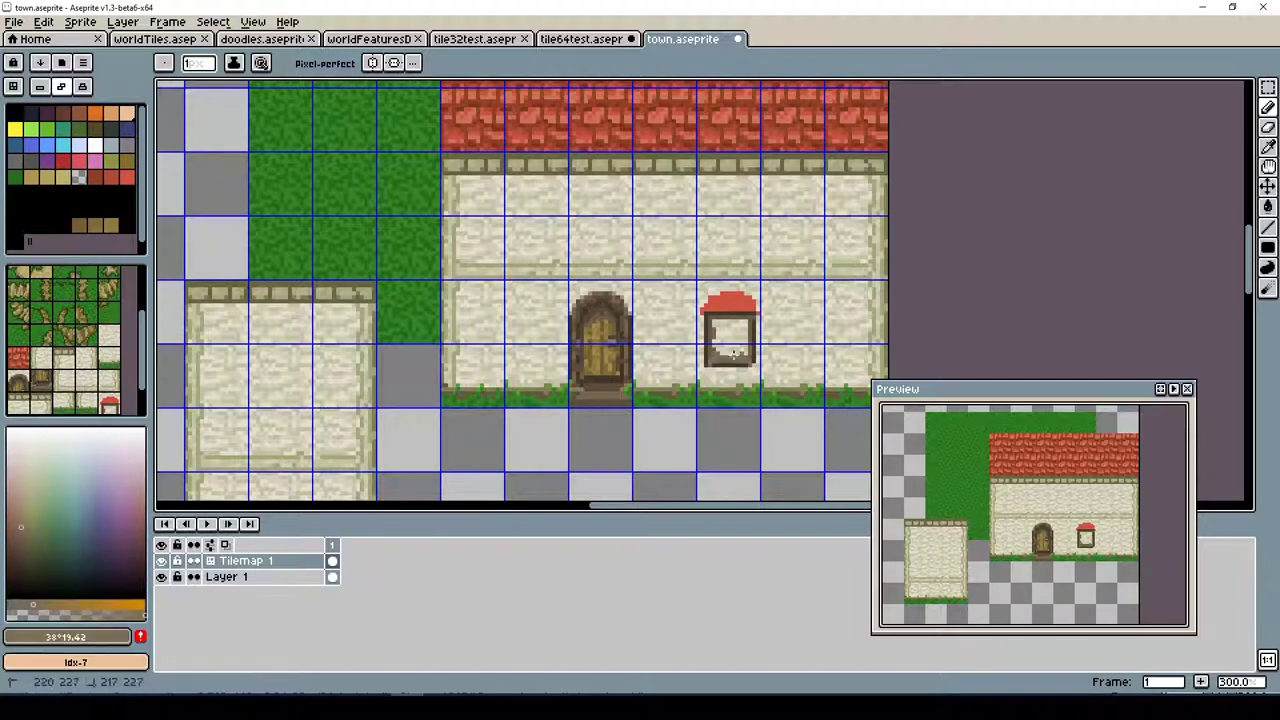
pyautogui.keyDown('alt'); pyautogui.click(712, 372); pyautogui.keyUp('alt')
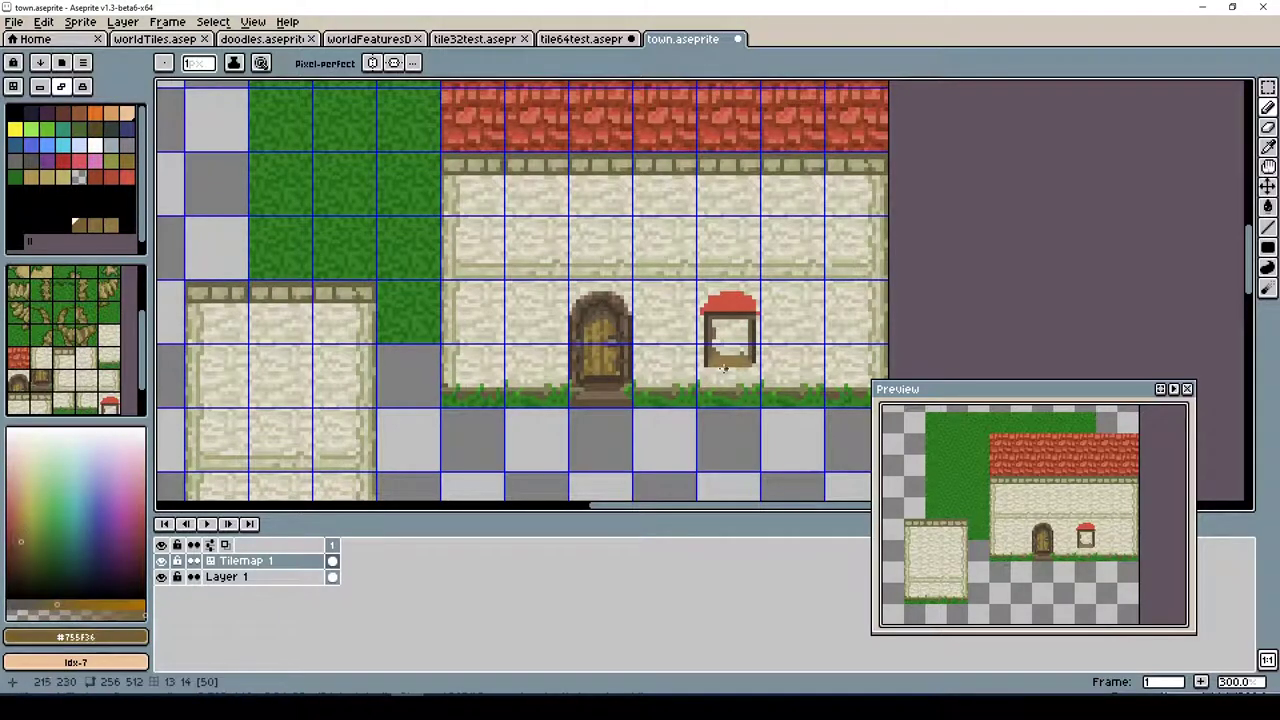
pyautogui.keyDown('alt'); pyautogui.click(714, 343); pyautogui.keyUp('alt')
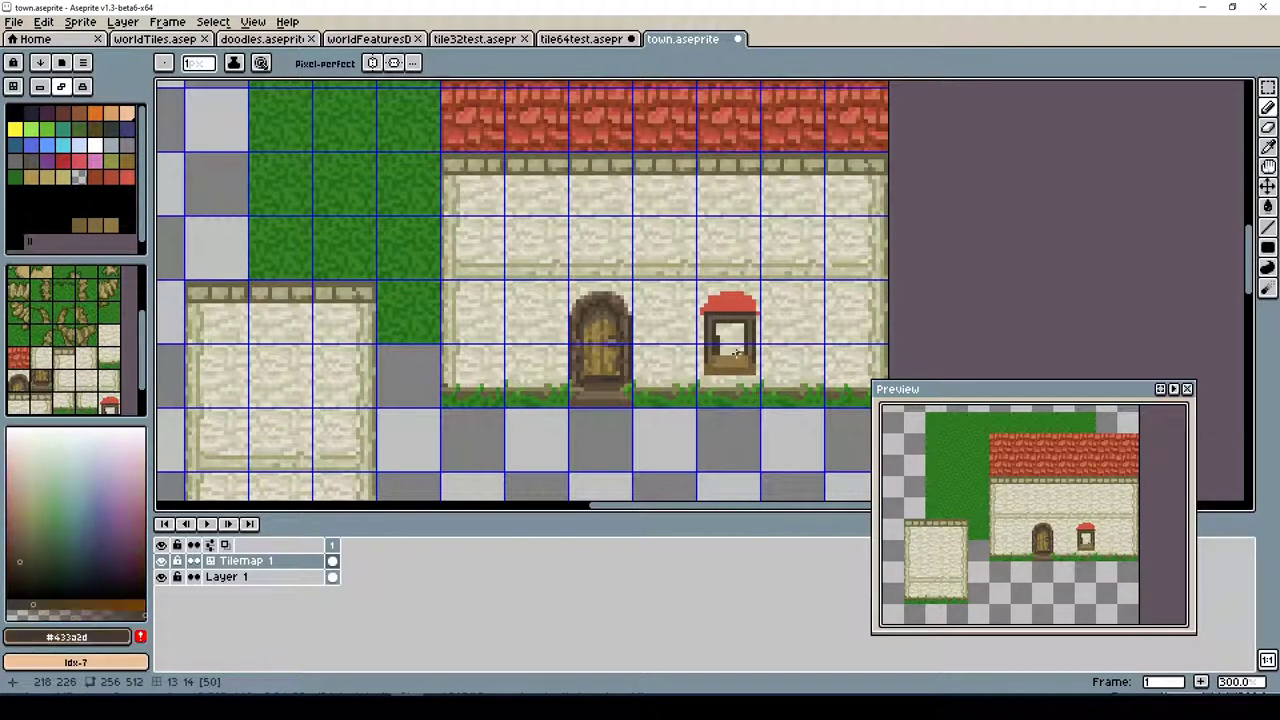
# Fill the window with dark #433a2d panes and divide them with crossbars in lighter brown #887d5b
pyautogui.keyDown('alt'); pyautogui.click(745, 331); pyautogui.keyUp('alt')
pyautogui.keyDown('alt'); pyautogui.click(741, 354); pyautogui.keyUp('alt')
pyautogui.keyDown('alt'); pyautogui.click(746, 348); pyautogui.keyUp('alt')
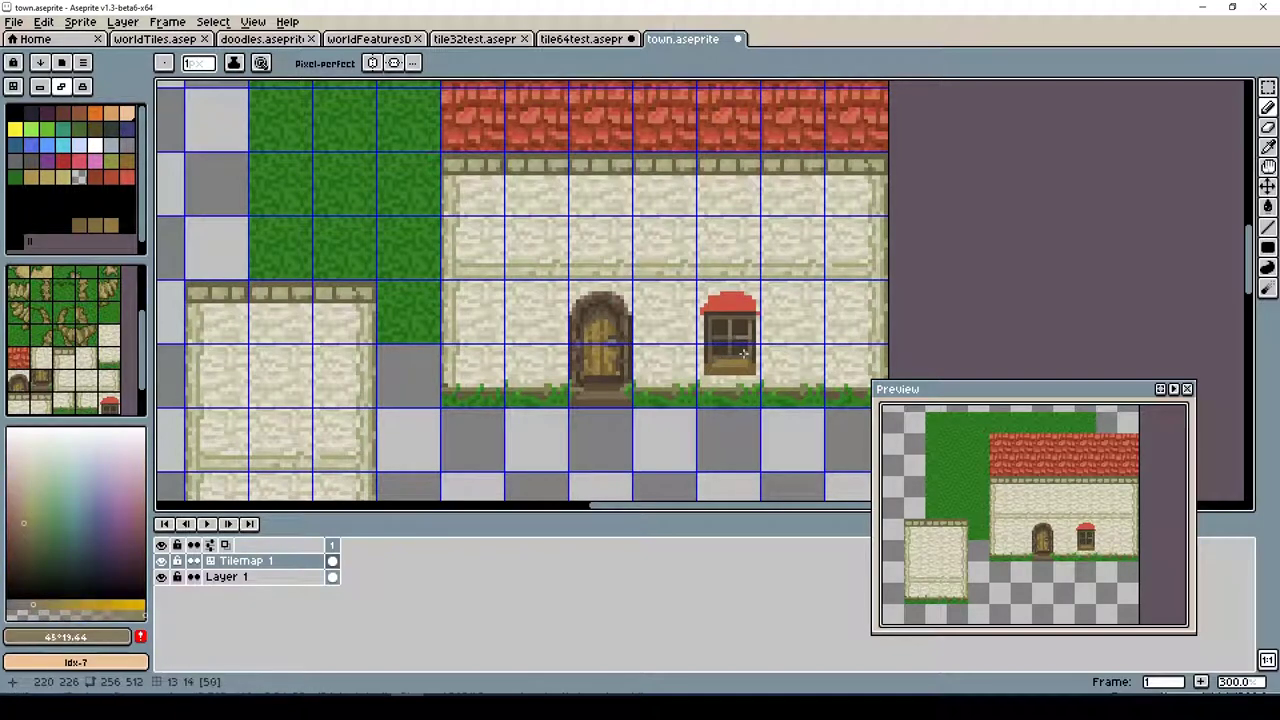
pyautogui.keyDown('alt'); pyautogui.click(720, 340); pyautogui.keyUp('alt')
pyautogui.keyDown('alt'); pyautogui.click(730, 335); pyautogui.keyUp('alt')
pyautogui.keyDown('alt'); pyautogui.click(740, 350); pyautogui.keyUp('alt')
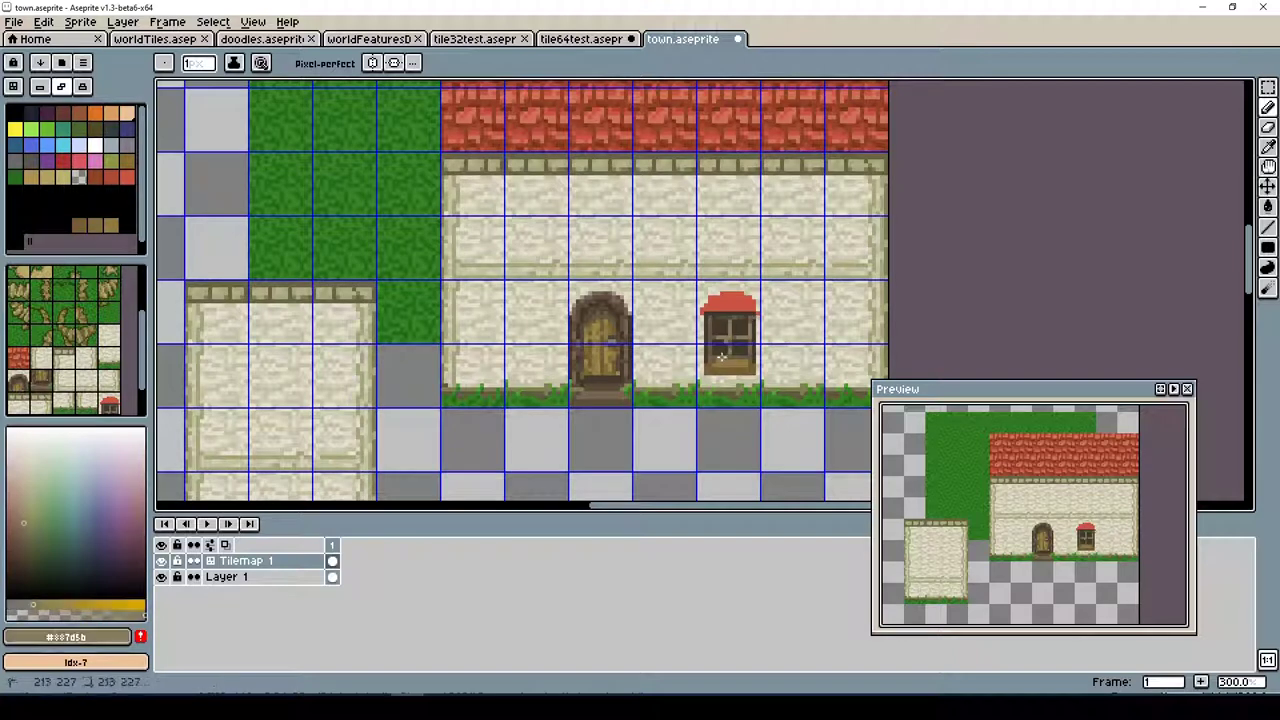
# Shade the window's side posts and panes with sampled browns and lighten the top of the sill
pyautogui.keyDown('alt'); pyautogui.click(708, 345); pyautogui.keyUp('alt')
pyautogui.keyDown('alt'); pyautogui.click(709, 342); pyautogui.keyUp('alt')
pyautogui.keyDown('alt'); pyautogui.click(711, 336); pyautogui.keyUp('alt')
pyautogui.keyDown('alt'); pyautogui.click(713, 330); pyautogui.keyUp('alt')
pyautogui.click(741, 337)
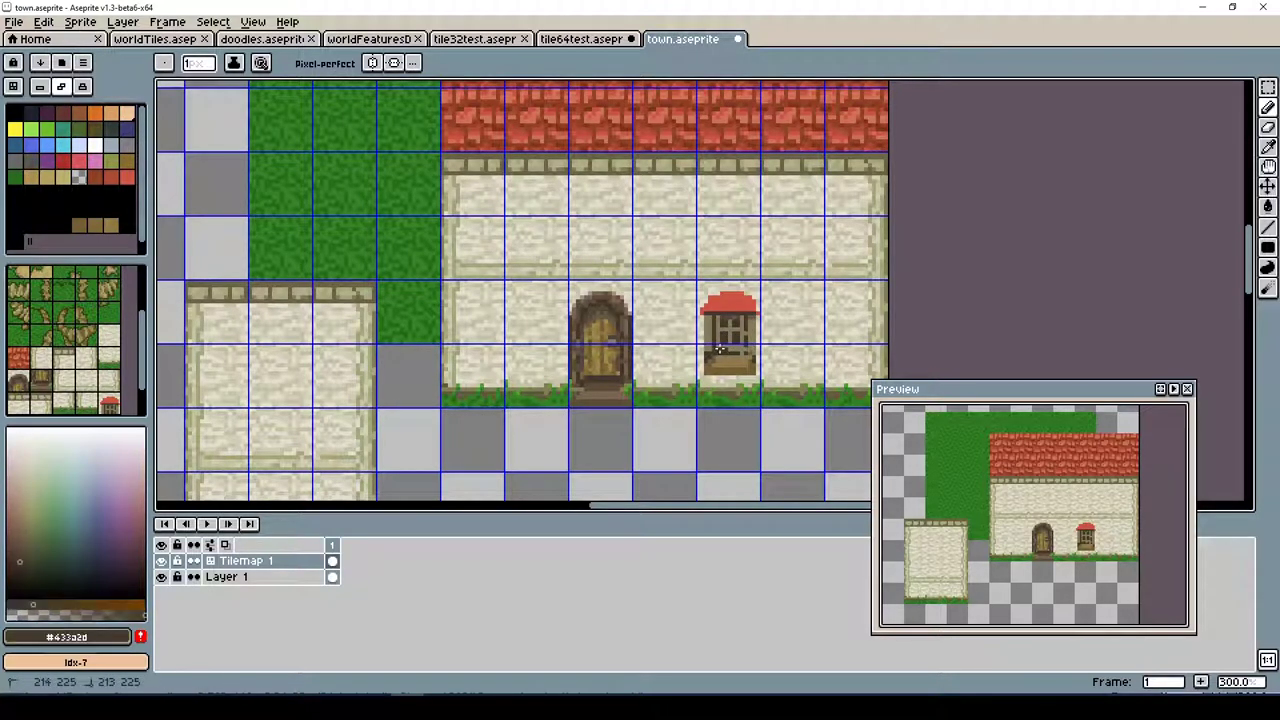
pyautogui.click(745, 350)
pyautogui.keyDown('alt'); pyautogui.click(709, 330); pyautogui.keyUp('alt')
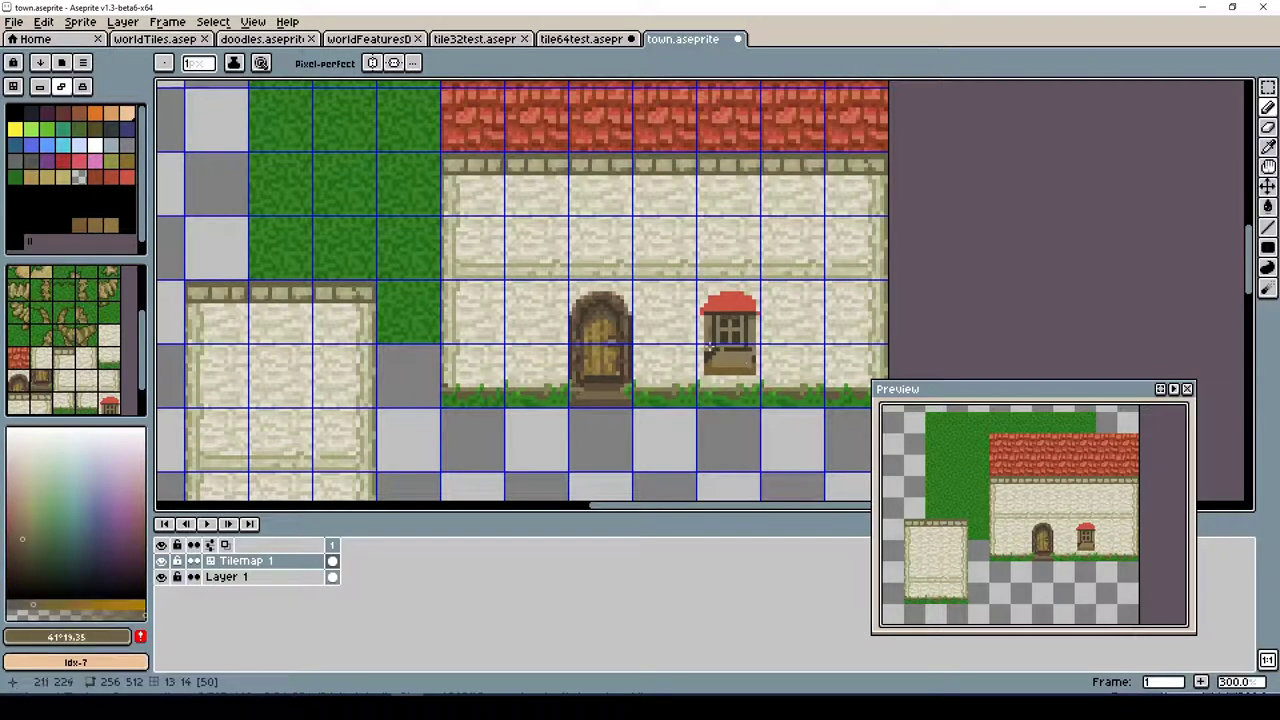
# Texture the window's awning with dark red #924129 tile marks and move the preview clear of the sprite
pyautogui.keyDown('alt'); pyautogui.click(727, 300); pyautogui.keyUp('alt')
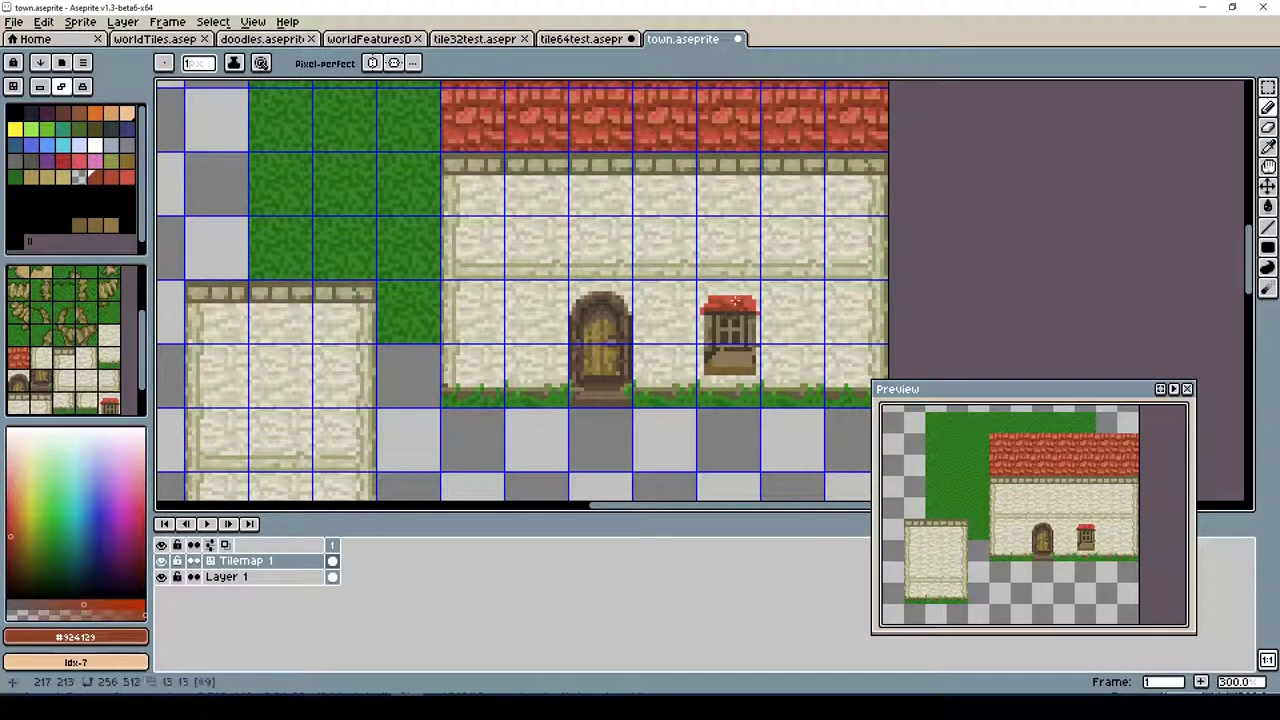
pyautogui.keyDown('alt'); pyautogui.click(722, 309); pyautogui.keyUp('alt')
pyautogui.keyDown('alt'); pyautogui.click(723, 308); pyautogui.keyUp('alt')
pyautogui.keyDown('alt'); pyautogui.click(709, 300); pyautogui.keyUp('alt')
pyautogui.keyDown('alt'); pyautogui.click(740, 298); pyautogui.keyUp('alt')
pyautogui.moveTo(1096, 390); pyautogui.dragTo(1124, 114)
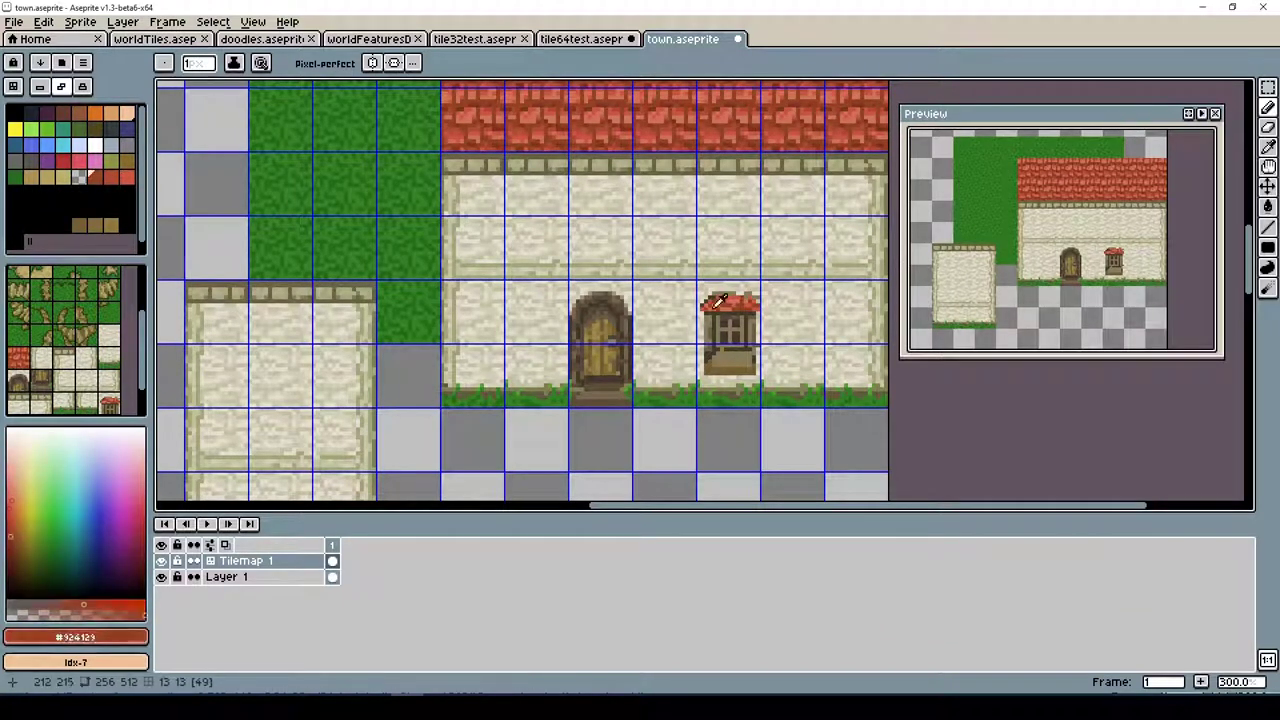
# Shorten the window's sill and reshape the awning's edges using wall colour #d3d0bb and dark red #924129
pyautogui.keyDown('alt'); pyautogui.click(738, 369); pyautogui.keyUp('alt')
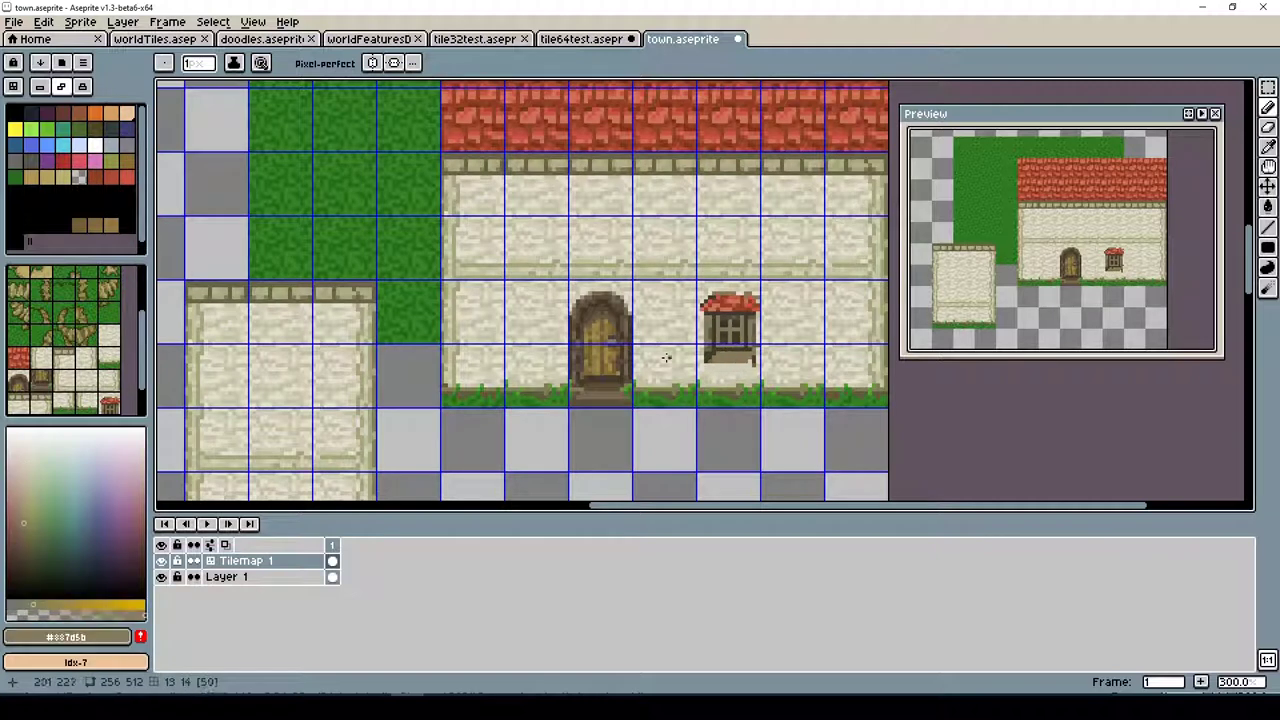
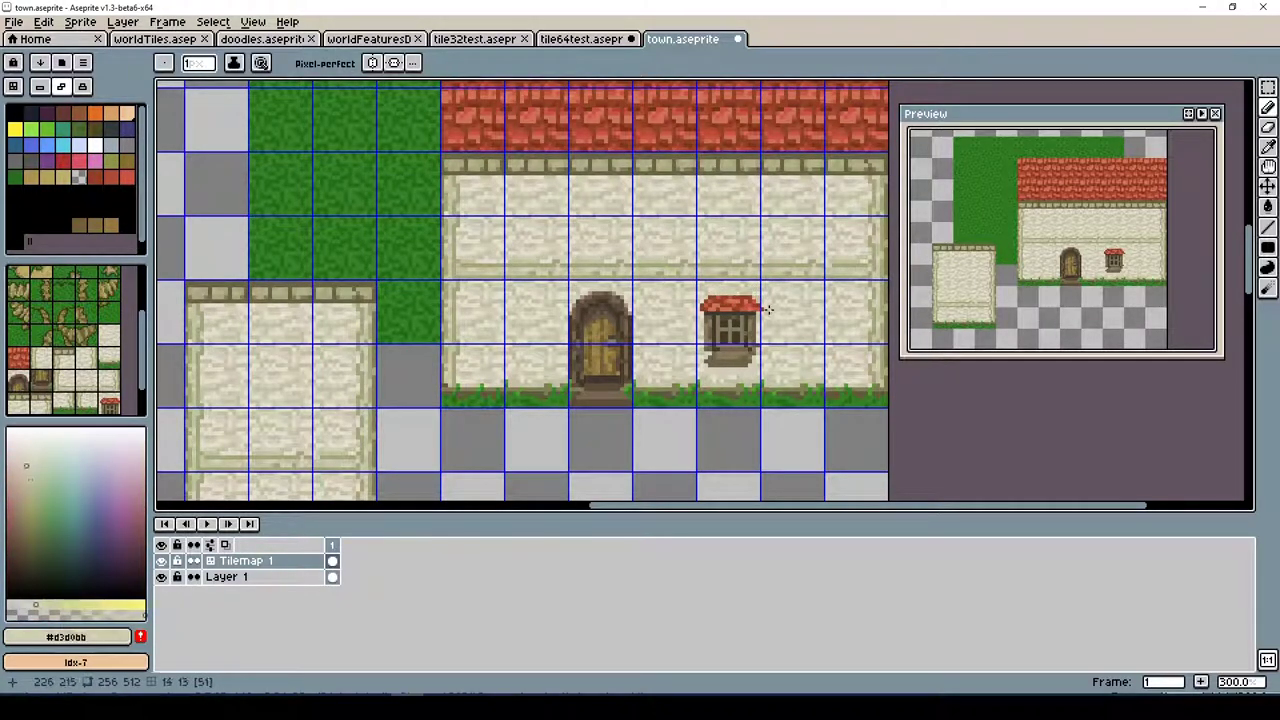
pyautogui.keyDown('alt'); pyautogui.click(722, 362); pyautogui.keyUp('alt')
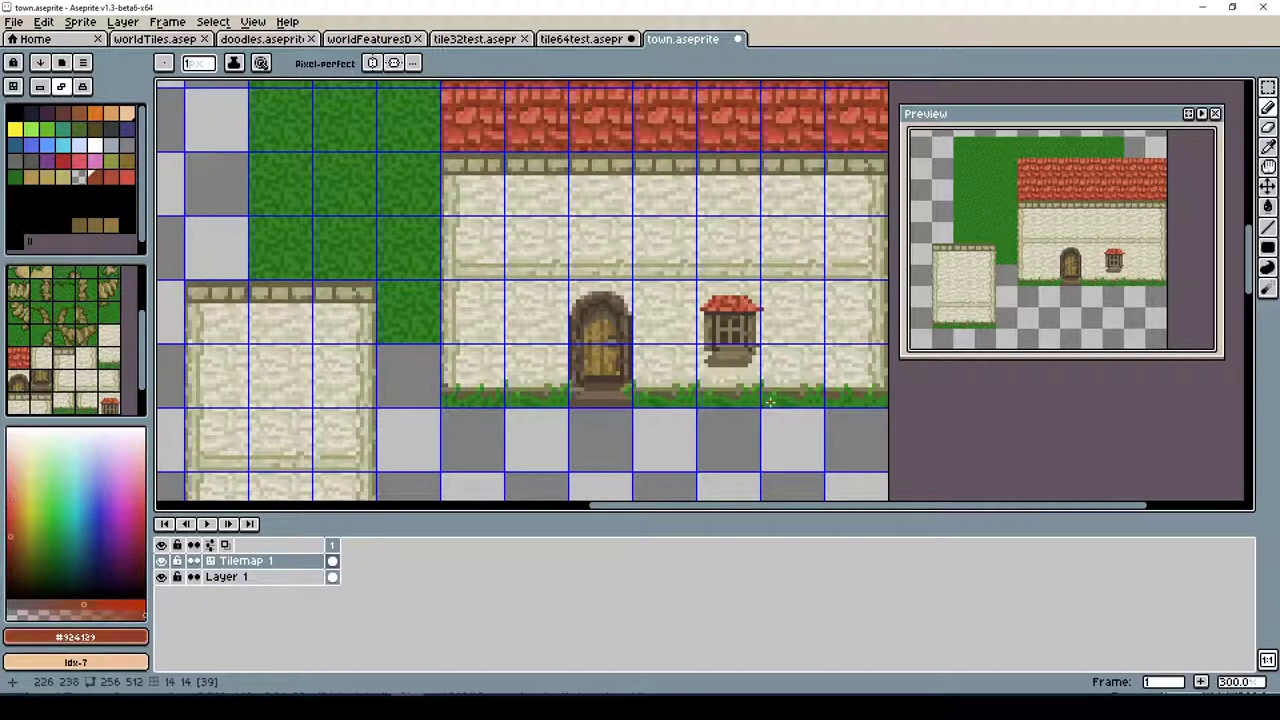
pyautogui.click(680, 423)
# Redraw the window's sill as a slim ledge the width of the frame, shaded with #887d5b and #70654b
pyautogui.keyDown('alt'); pyautogui.click(726, 346); pyautogui.keyUp('alt')
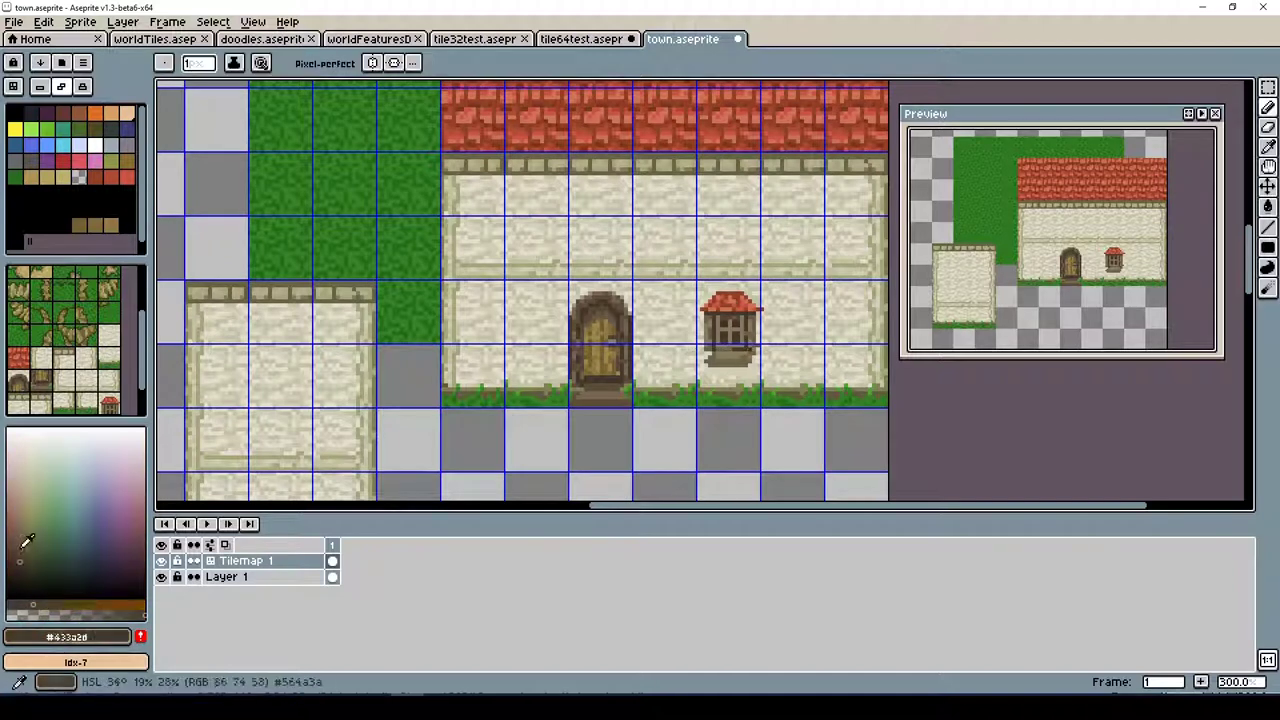
pyautogui.keyDown('alt'); pyautogui.click(736, 362); pyautogui.keyUp('alt')
pyautogui.keyDown('alt'); pyautogui.click(737, 354); pyautogui.keyUp('alt')
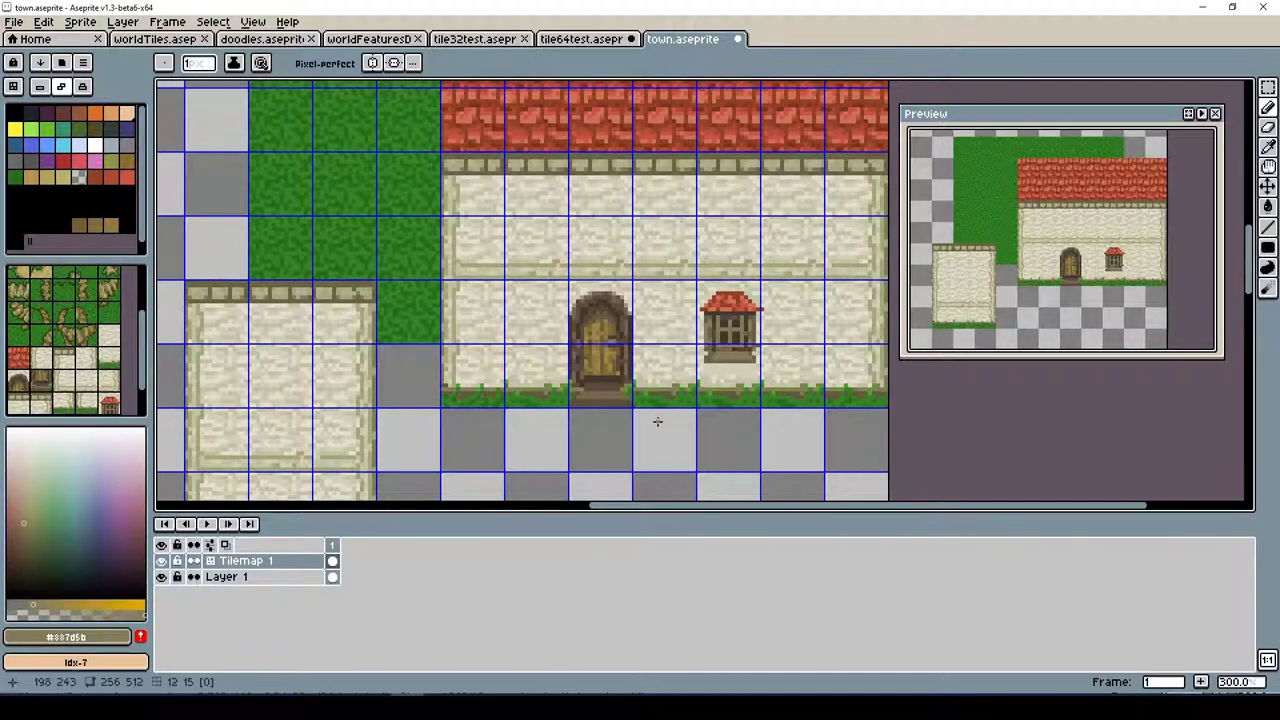
pyautogui.keyDown('alt'); pyautogui.click(738, 356); pyautogui.keyUp('alt')
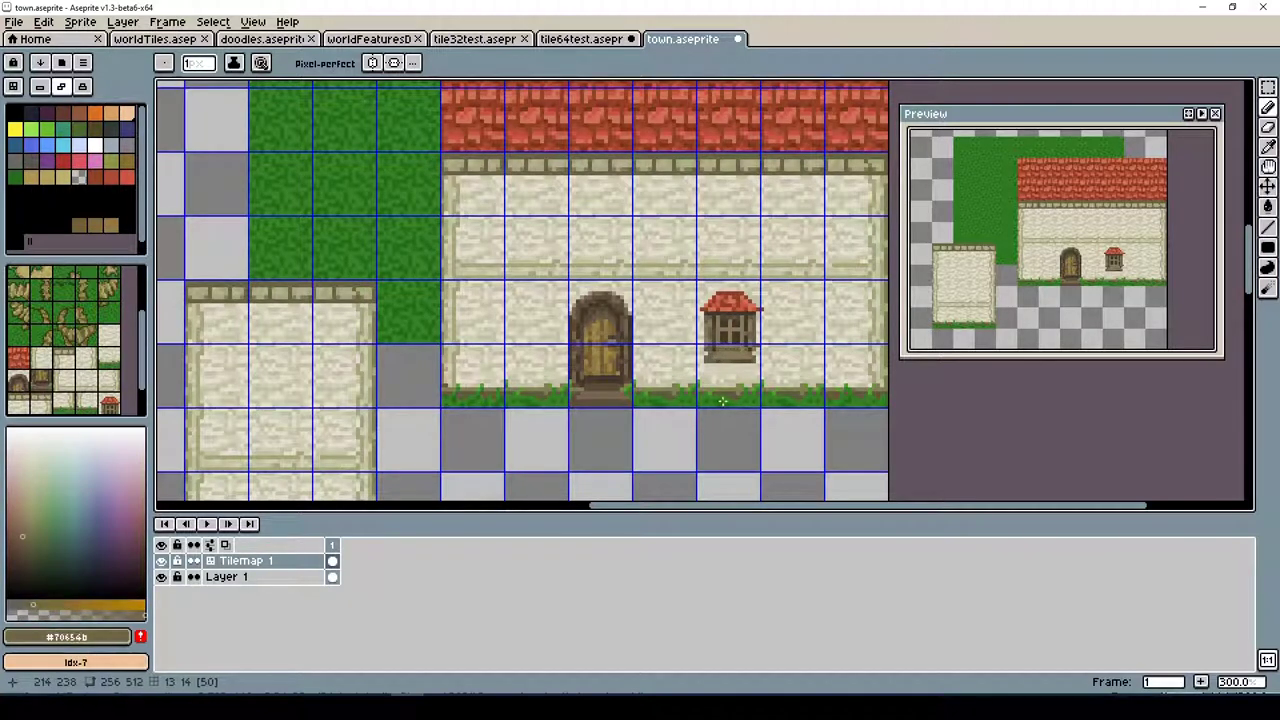
pyautogui.keyDown('alt'); pyautogui.click(730, 358); pyautogui.keyUp('alt')
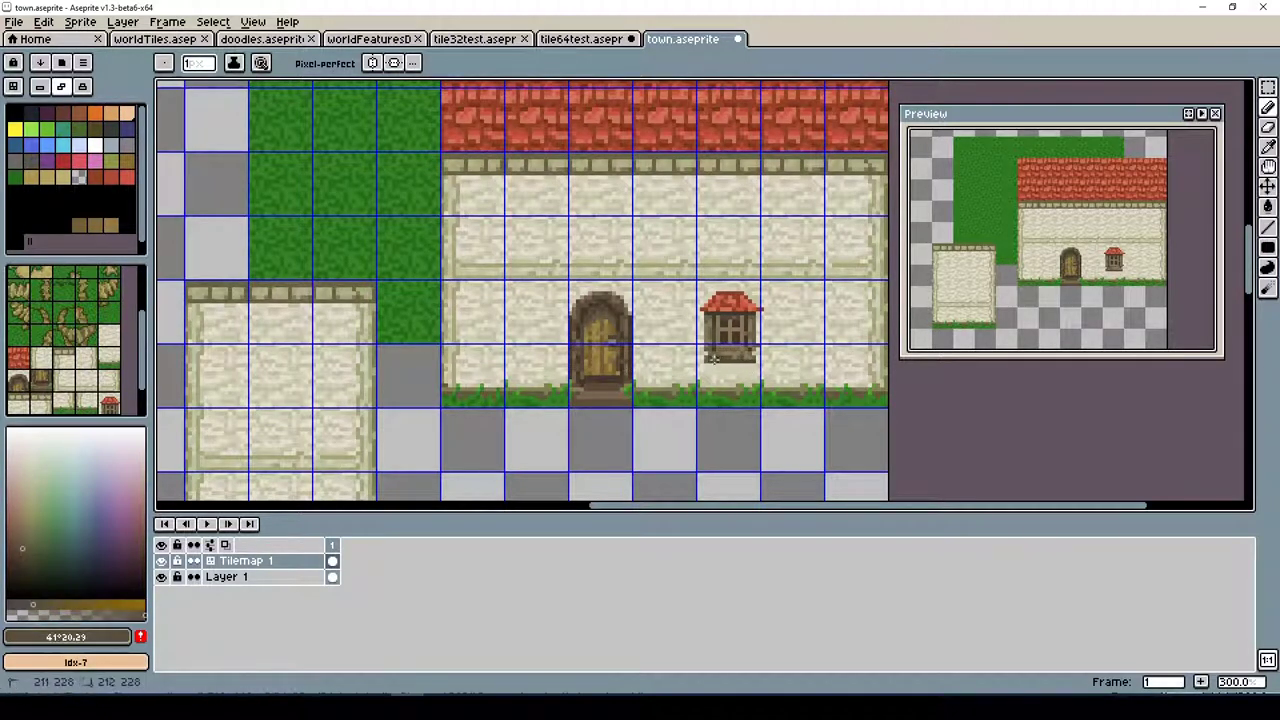
pyautogui.keyDown('alt'); pyautogui.click(730, 358); pyautogui.keyUp('alt')
pyautogui.keyDown('alt'); pyautogui.click(722, 355); pyautogui.keyUp('alt')
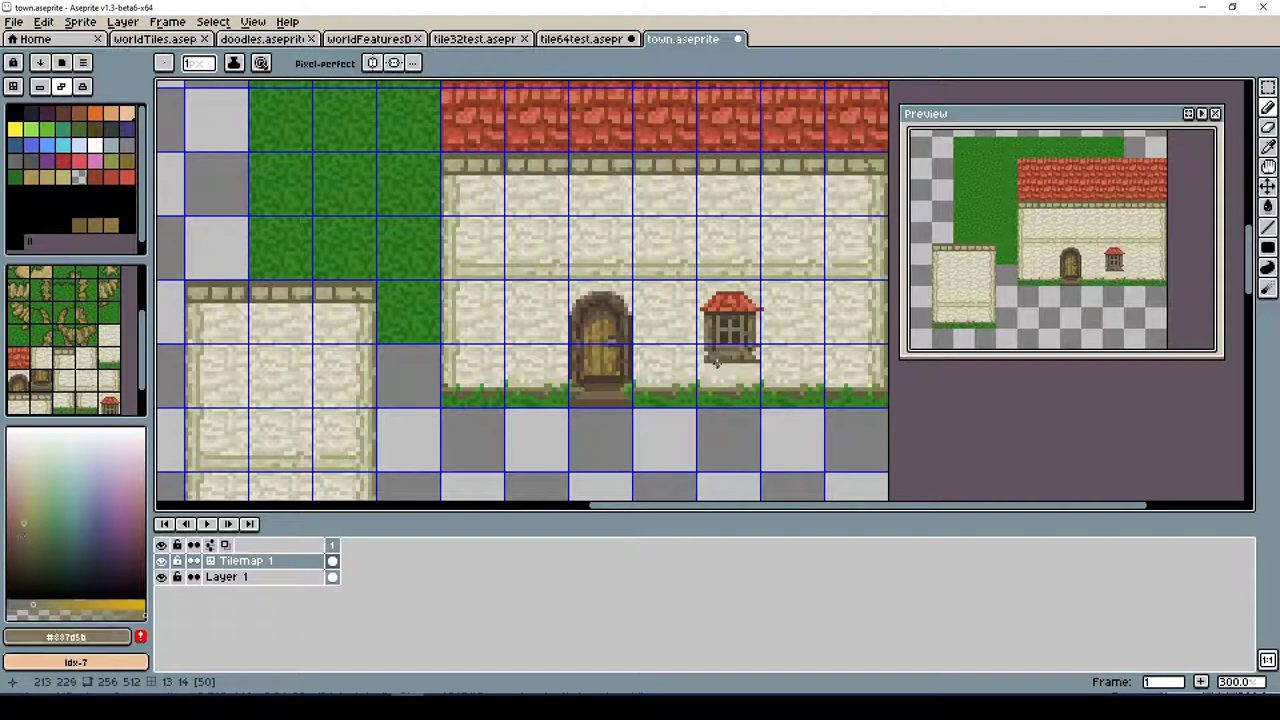
# Highlight the window's frame and sill with sampled light browns and touch up the awning with #924129
pyautogui.keyDown('alt'); pyautogui.click(744, 394); pyautogui.keyUp('alt')
pyautogui.keyDown('alt'); pyautogui.click(740, 400); pyautogui.keyUp('alt')
pyautogui.keyDown('alt'); pyautogui.click(714, 348); pyautogui.keyUp('alt')
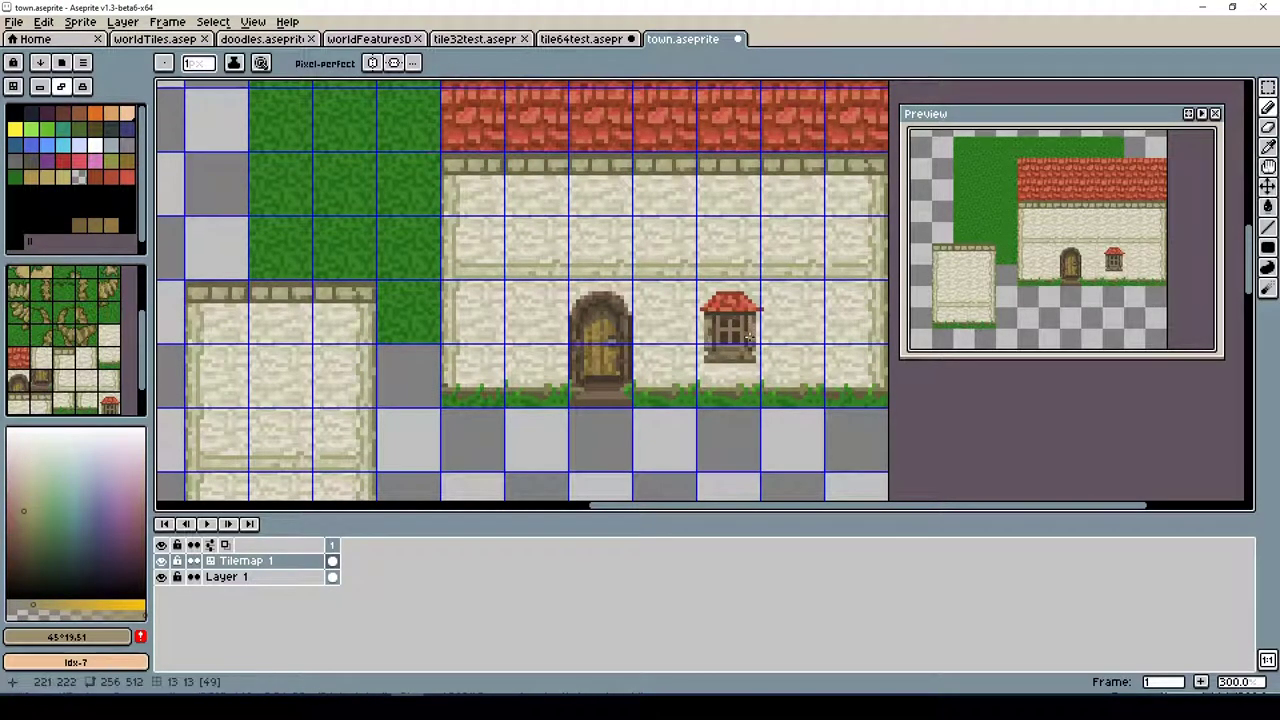
pyautogui.keyDown('alt'); pyautogui.click(730, 372); pyautogui.keyUp('alt')
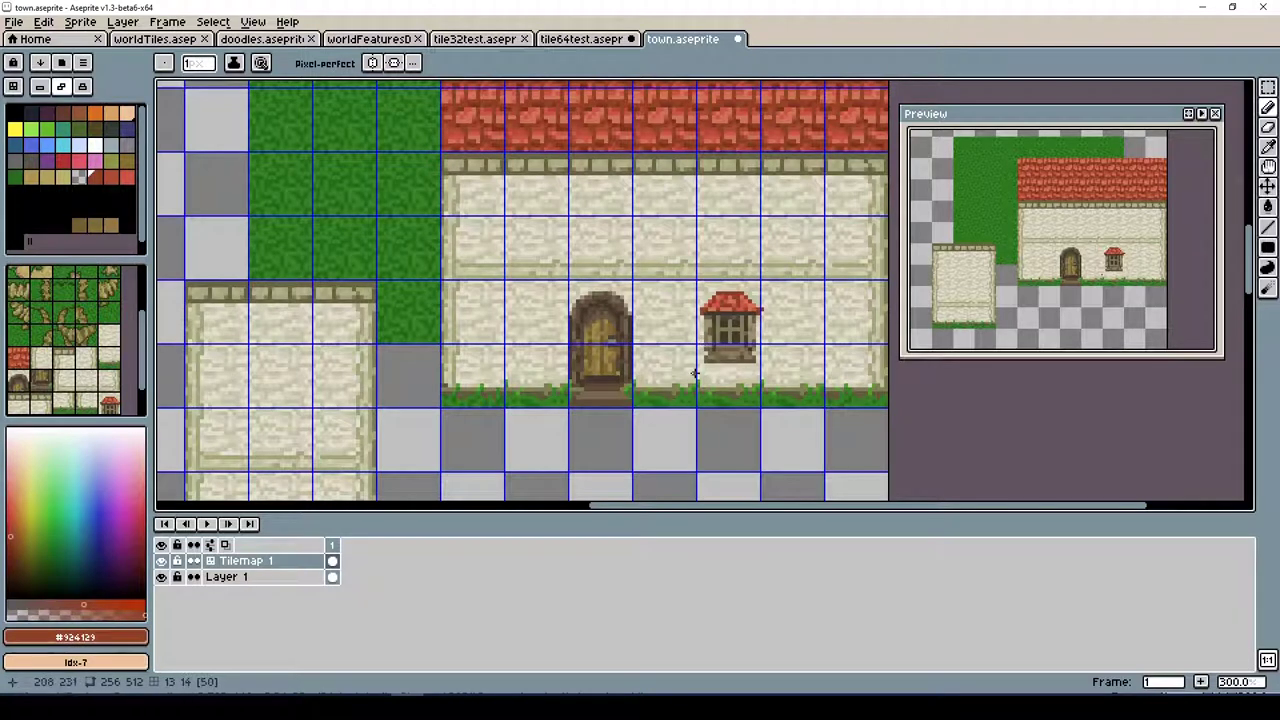
pyautogui.keyDown('alt'); pyautogui.click(718, 330); pyautogui.keyUp('alt')
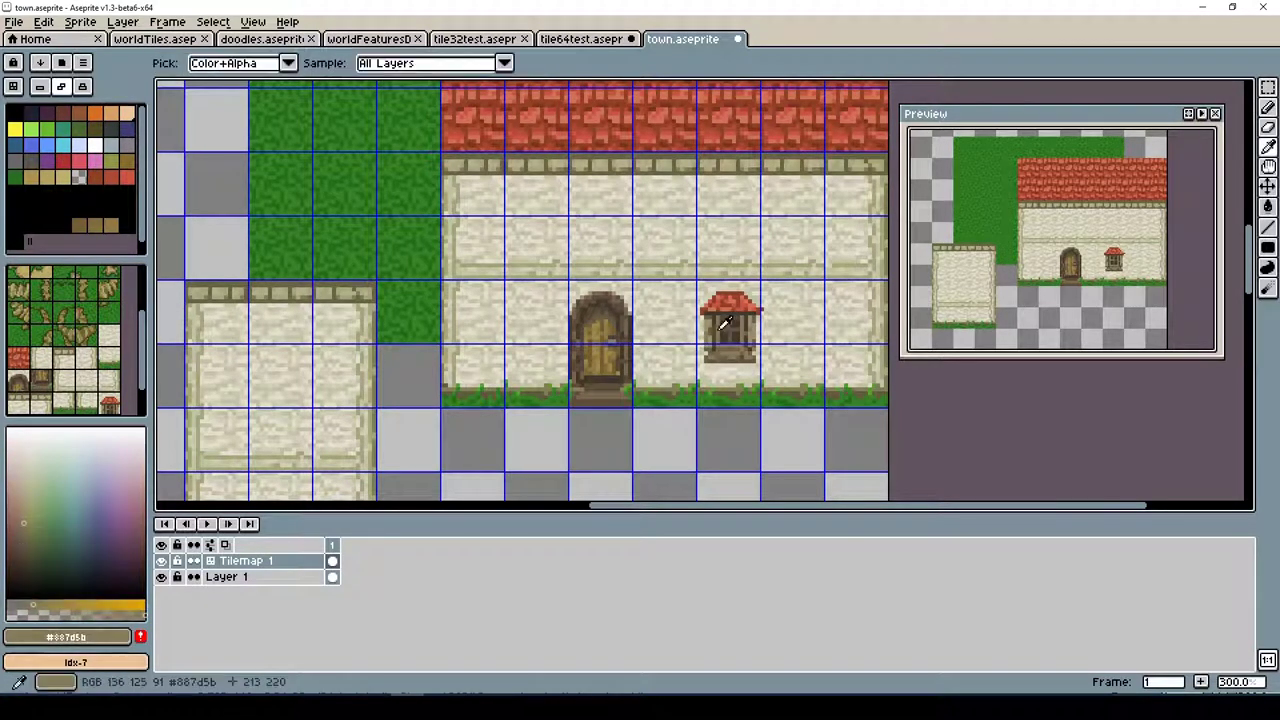
pyautogui.keyDown('alt'); pyautogui.click(730, 390); pyautogui.keyUp('alt')
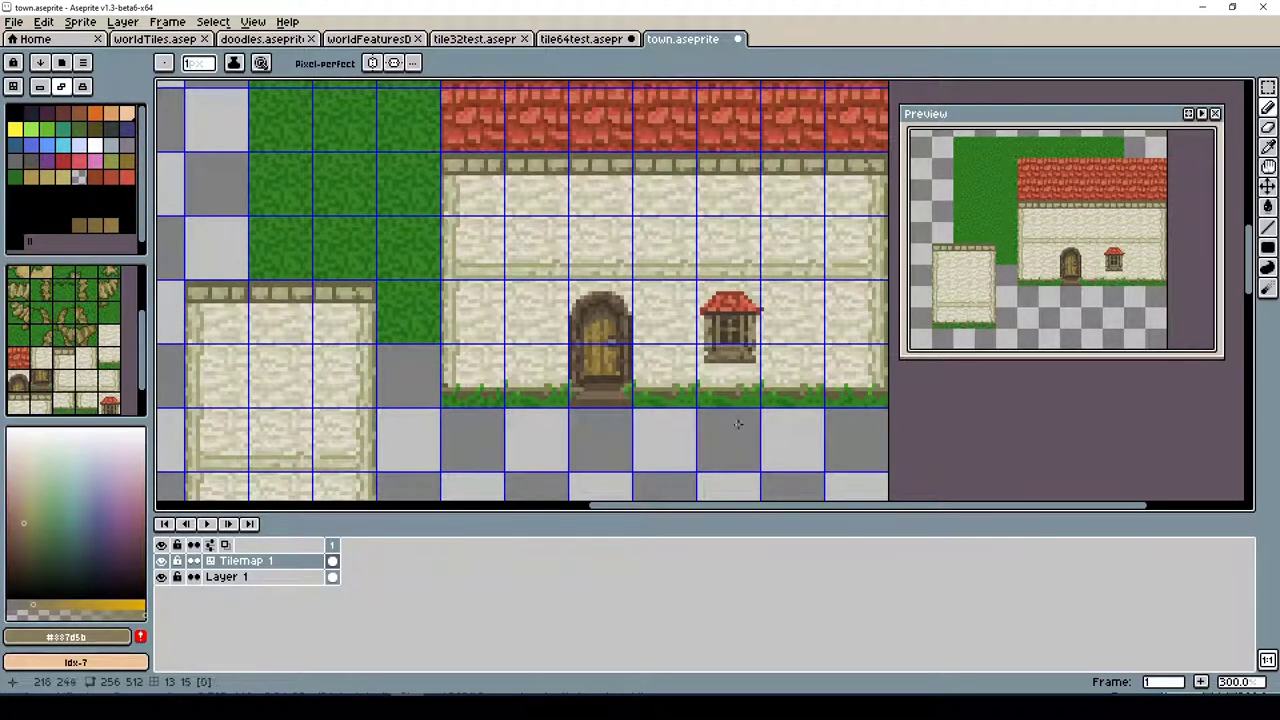
# Add darker shading to the window's frame and crossbars with #605640 and #695a47
pyautogui.keyDown('alt'); pyautogui.click(720, 349); pyautogui.keyUp('alt')
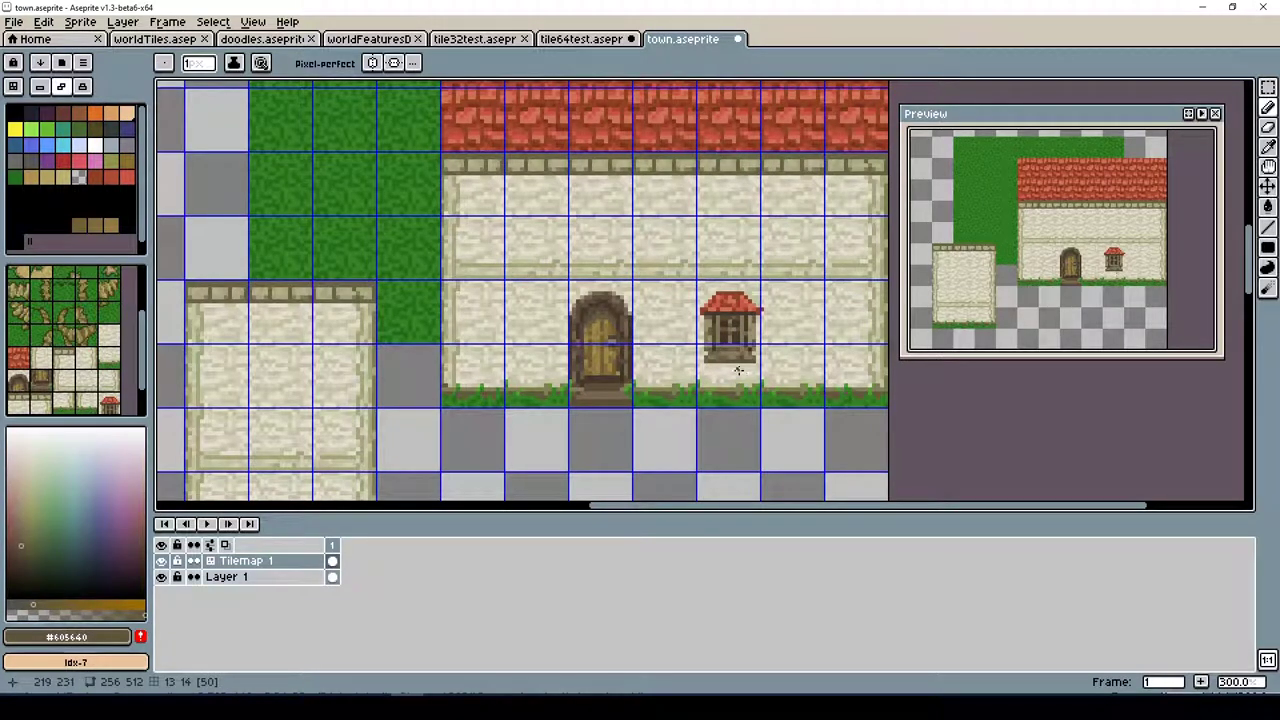
pyautogui.keyDown('alt'); pyautogui.click(702, 369); pyautogui.keyUp('alt')
pyautogui.keyDown('alt'); pyautogui.click(744, 377); pyautogui.keyUp('alt')
pyautogui.keyDown('alt'); pyautogui.click(707, 318); pyautogui.keyUp('alt')
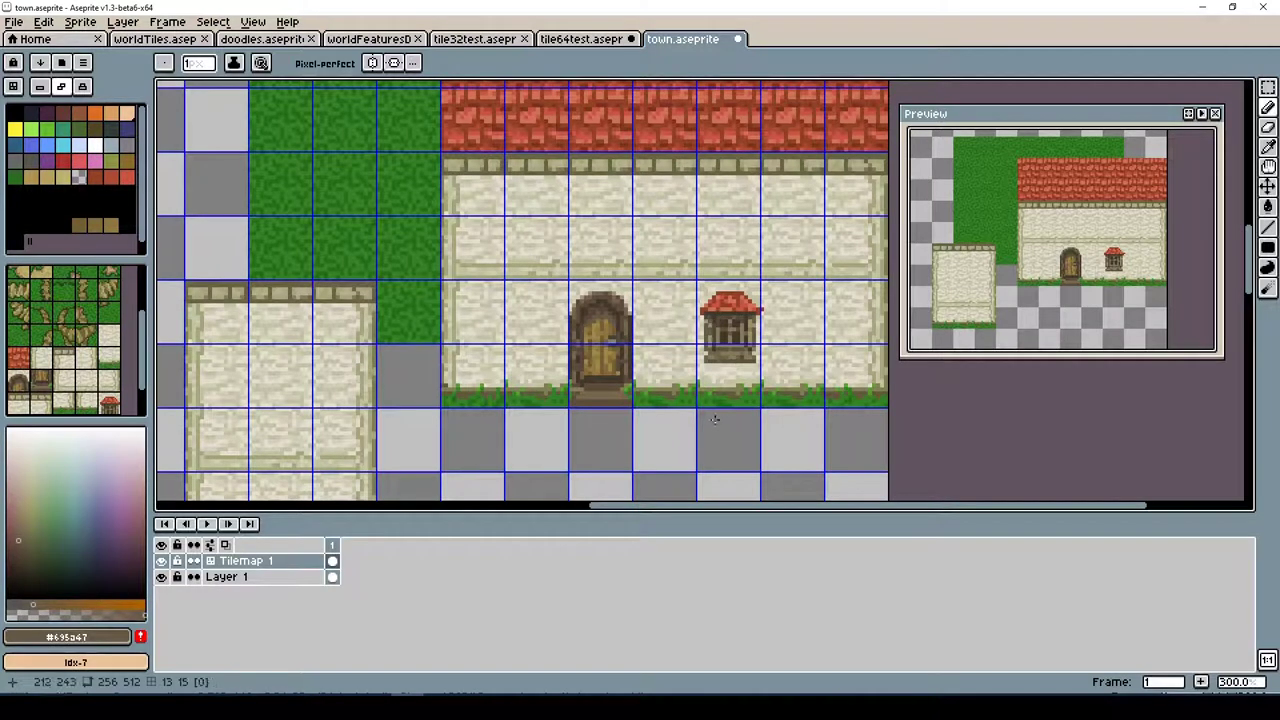
# Retouch the awning's edges with #cb5444 and wall colour #d3d0bb, and save the file
pyautogui.keyDown('alt'); pyautogui.click(735, 293); pyautogui.keyUp('alt')
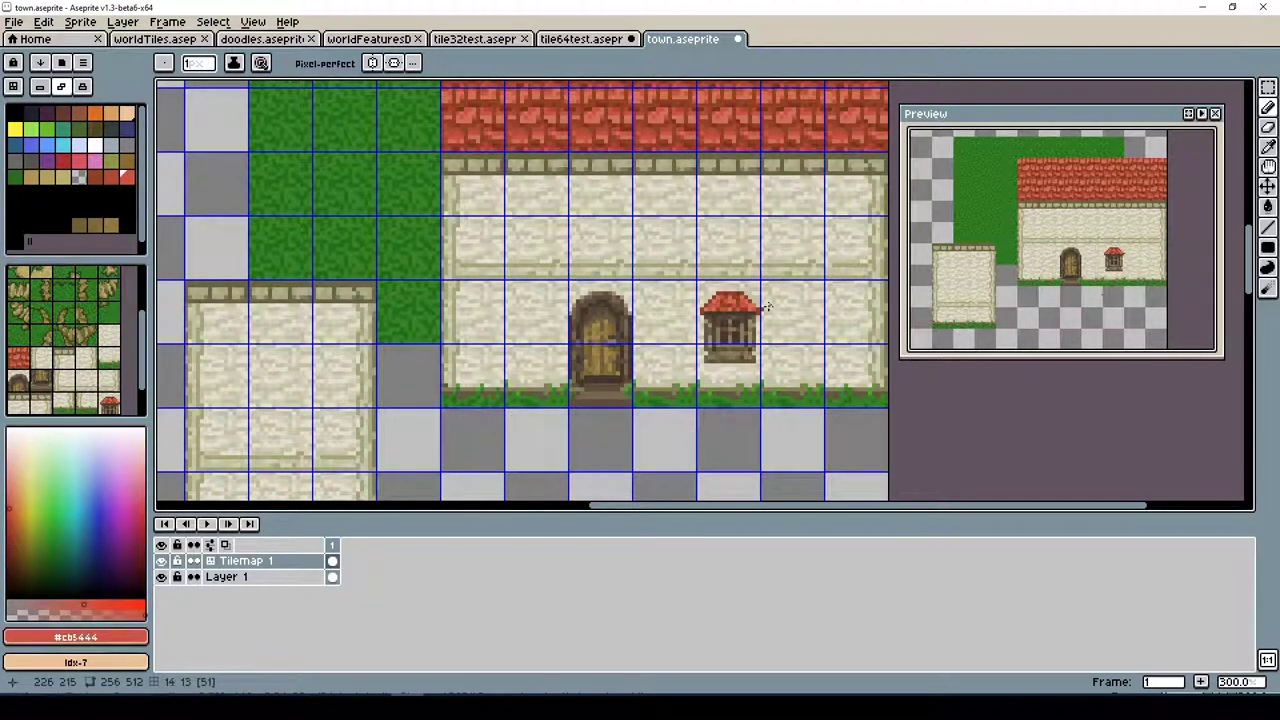
pyautogui.keyDown('alt'); pyautogui.click(731, 372); pyautogui.keyUp('alt')
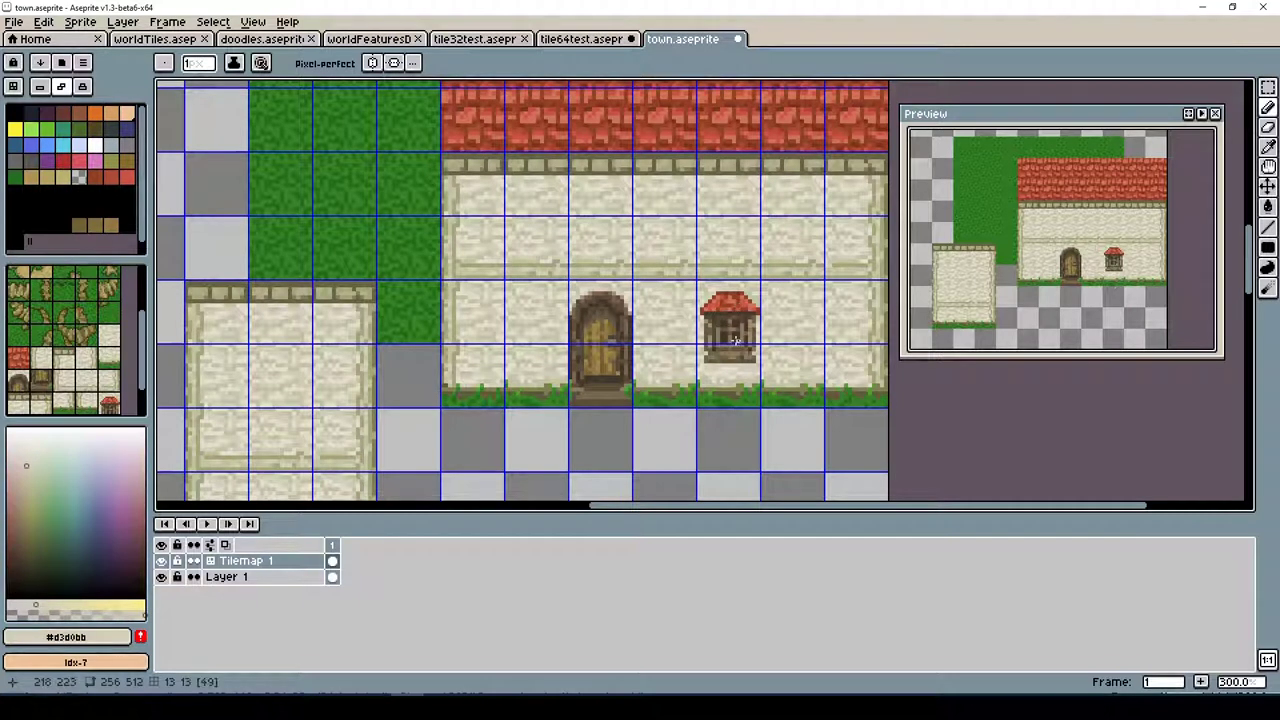
pyautogui.press('x')
pyautogui.hotkey('ctrl', 's')
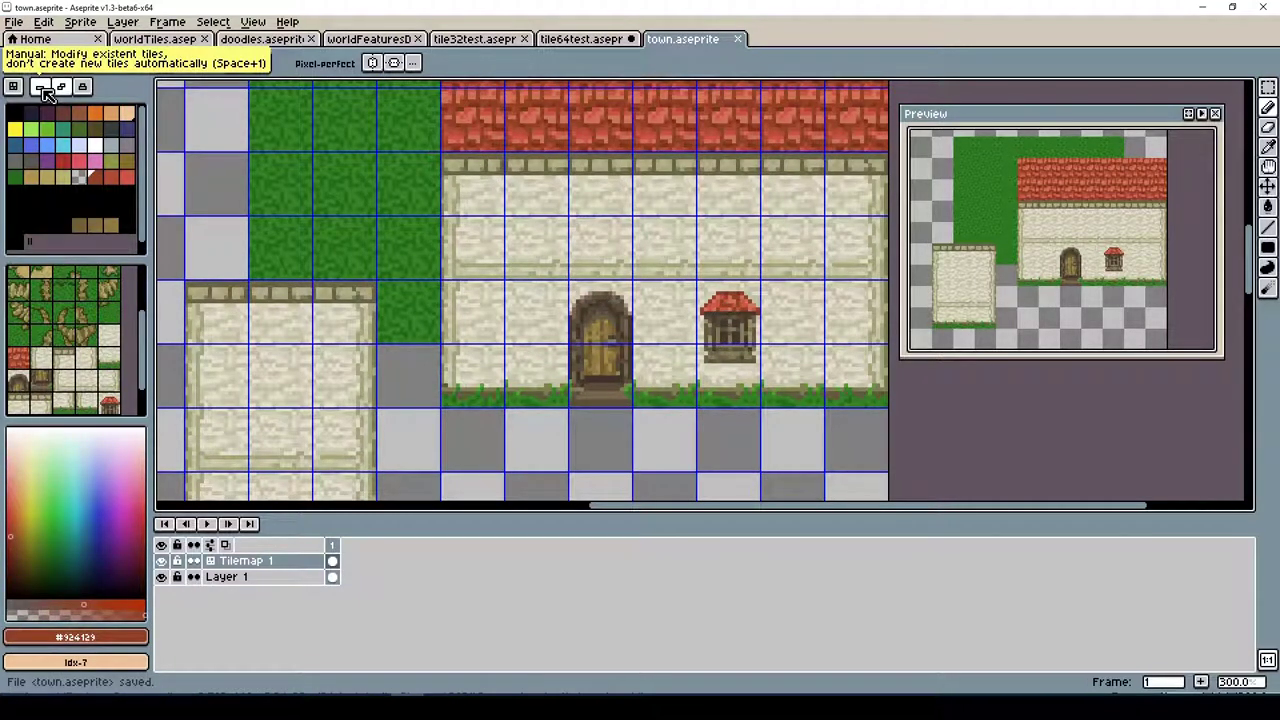
# Copy the finished window to the upper wall, above and to the left of the door, and save the file
pyautogui.press('m')
pyautogui.moveTo(694, 281); pyautogui.dragTo(814, 357)
pyautogui.hotkey('ctrl', 'z')
pyautogui.moveTo(735, 340); pyautogui.dragTo(535, 217)
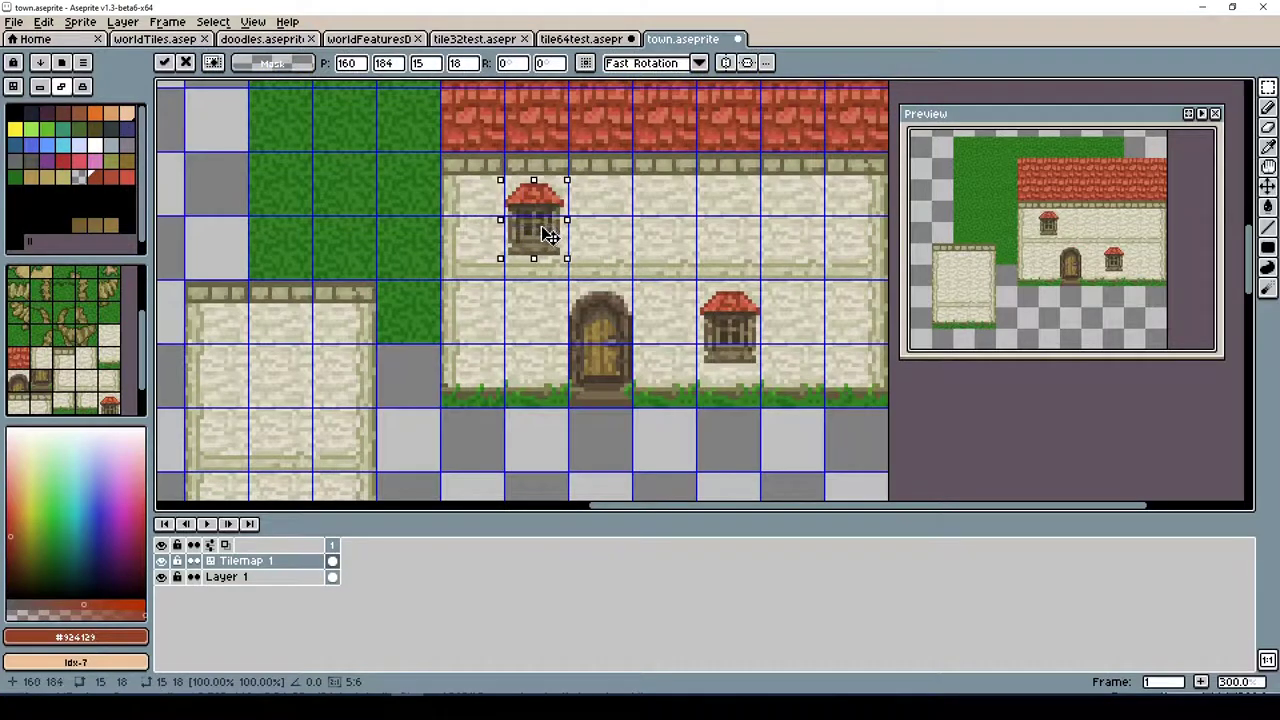
pyautogui.click(553, 457)
pyautogui.hotkey('ctrl', 's')
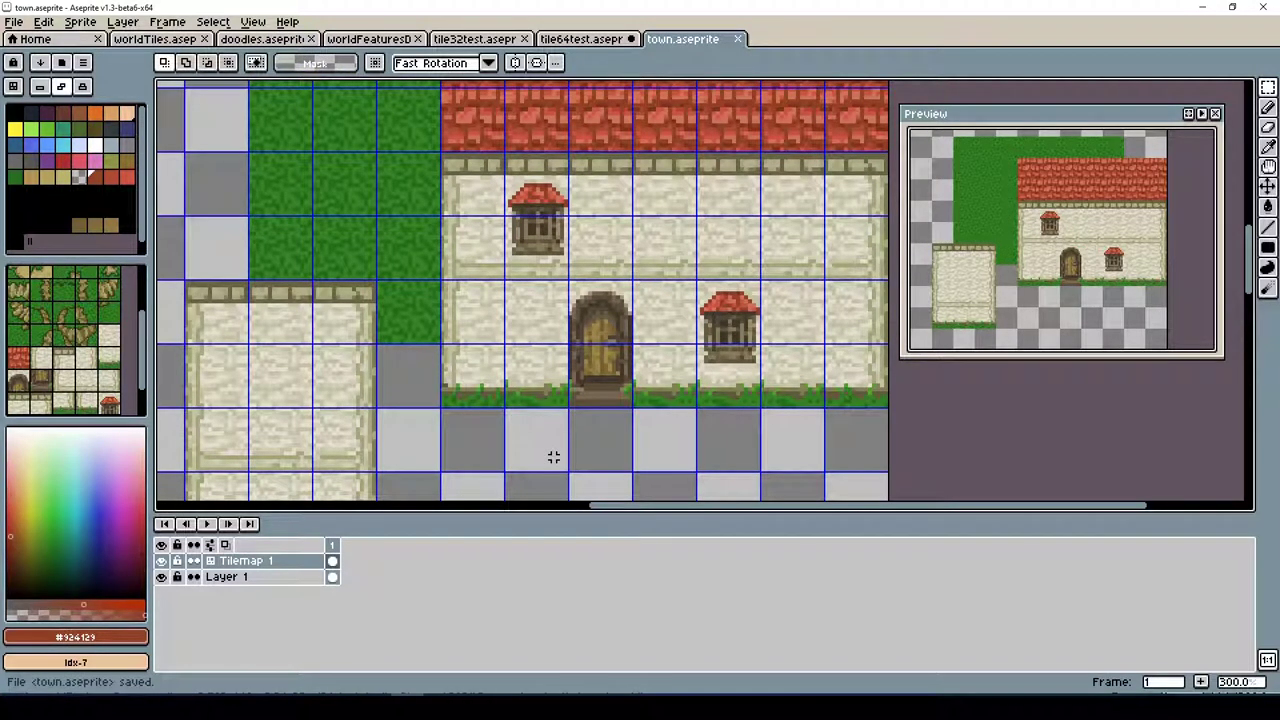
# Draw a wide brown window with a red awning across two tiles beside the copied upper window, and save the file
pyautogui.click(1267, 107)
pyautogui.keyDown('alt'); pyautogui.click(646, 208); pyautogui.keyUp('alt')
pyautogui.moveTo(592, 206); pyautogui.dragTo(656, 208)
pyautogui.moveTo(594, 241)
pyautogui.mouseDown()
pyautogui.moveTo(676, 251)
pyautogui.moveTo(658, 261)
pyautogui.moveTo(720, 249)
pyautogui.moveTo(688, 256)
pyautogui.mouseUp()
pyautogui.press('Tab')
pyautogui.press('Tab')
pyautogui.moveTo(587, 247); pyautogui.dragTo(680, 212)
pyautogui.keyDown('alt'); pyautogui.click(568, 202); pyautogui.keyUp('alt')
pyautogui.moveTo(590, 206)
pyautogui.mouseDown()
pyautogui.moveTo(613, 185)
pyautogui.moveTo(576, 185)
pyautogui.moveTo(672, 190)
pyautogui.moveTo(647, 237)
pyautogui.moveTo(671, 242)
pyautogui.moveTo(613, 218)
pyautogui.moveTo(685, 203)
pyautogui.moveTo(599, 189)
pyautogui.moveTo(612, 201)
pyautogui.moveTo(655, 193)
pyautogui.moveTo(640, 222)
pyautogui.mouseUp()
pyautogui.keyDown('alt'); pyautogui.click(640, 230); pyautogui.keyUp('alt')
pyautogui.hotkey('ctrl', 's')
# Undo the last strokes on the wide window and draw its inner frame with lighter sampled browns such as #9c906b
pyautogui.keyDown('alt'); pyautogui.click(602, 232); pyautogui.keyUp('alt')
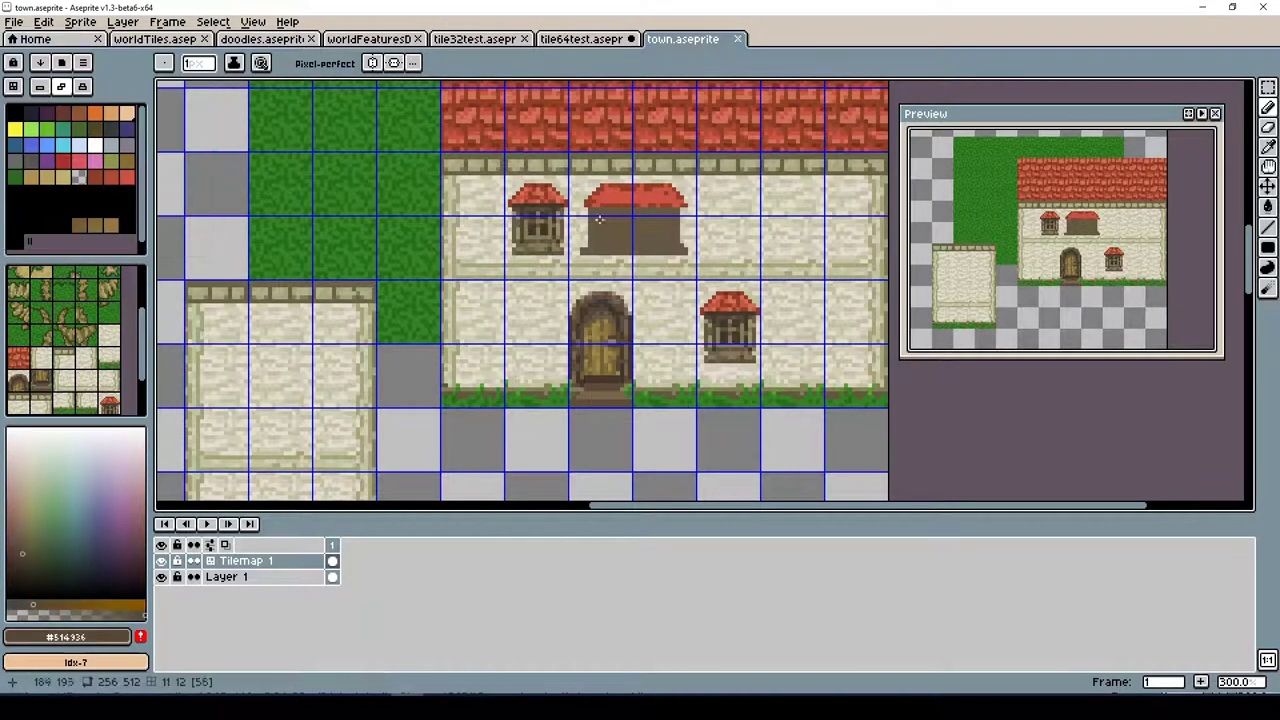
pyautogui.hotkey('ctrl', 'z')
pyautogui.hotkey('ctrl', 'z')
pyautogui.keyDown('alt'); pyautogui.click(552, 232); pyautogui.keyUp('alt')
pyautogui.keyDown('alt'); pyautogui.click(598, 216); pyautogui.keyUp('alt')
pyautogui.moveTo(640, 236); pyautogui.dragTo(666, 220)
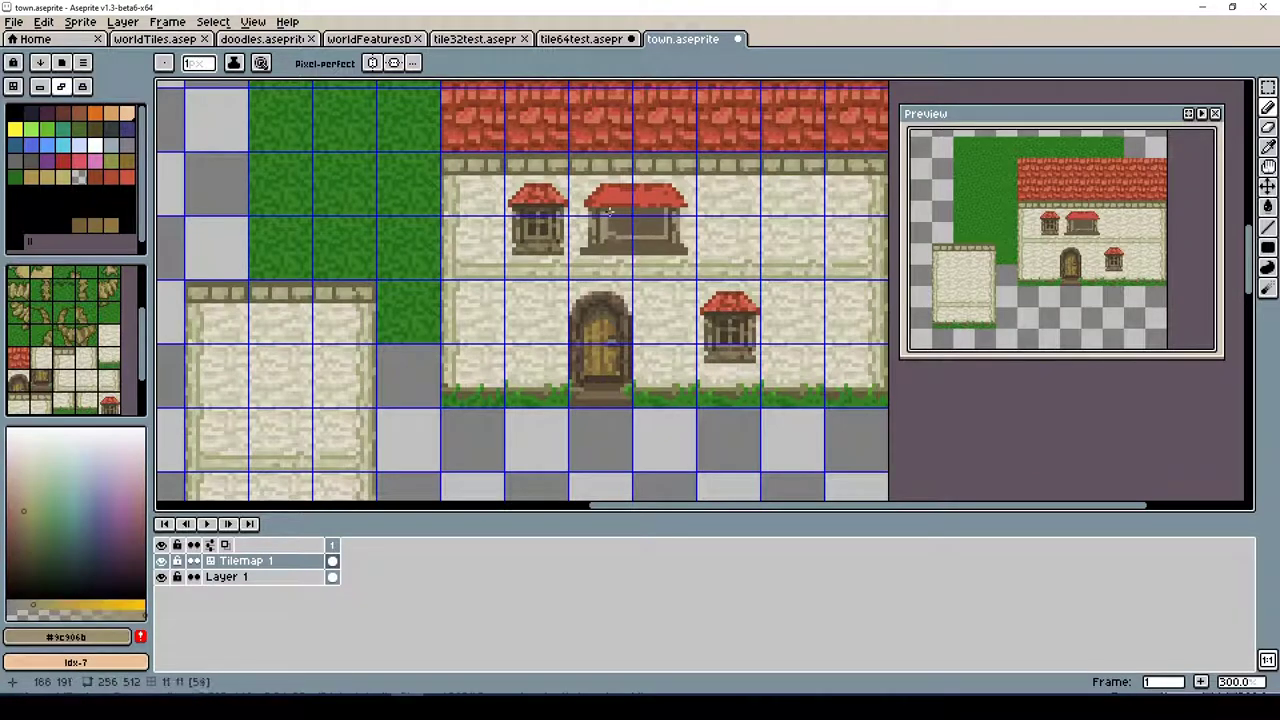
# Shade the wide window's frame and divide its interior into panes using sampled browns #887d5b and #433a2d
pyautogui.keyDown('alt'); pyautogui.click(620, 205); pyautogui.keyUp('alt')
pyautogui.keyDown('alt'); pyautogui.click(626, 208); pyautogui.keyUp('alt')
pyautogui.keyDown('alt'); pyautogui.click(635, 231); pyautogui.keyUp('alt')
pyautogui.keyDown('alt'); pyautogui.click(612, 225); pyautogui.keyUp('alt')
pyautogui.keyDown('alt'); pyautogui.click(653, 225); pyautogui.keyUp('alt')
pyautogui.keyDown('alt'); pyautogui.click(640, 225); pyautogui.keyUp('alt')
pyautogui.keyDown('alt'); pyautogui.click(640, 225); pyautogui.keyUp('alt')
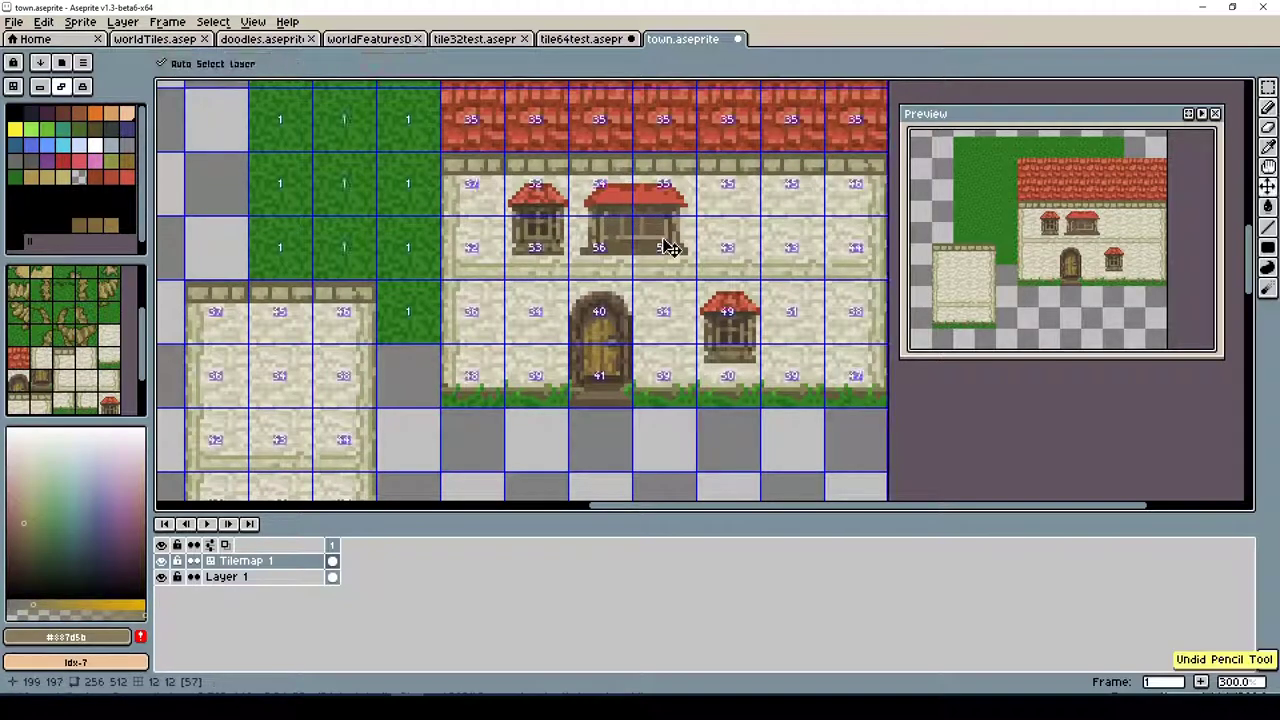
pyautogui.keyDown('alt'); pyautogui.click(612, 222); pyautogui.keyUp('alt')
pyautogui.keyDown('alt'); pyautogui.click(606, 214); pyautogui.keyUp('alt')
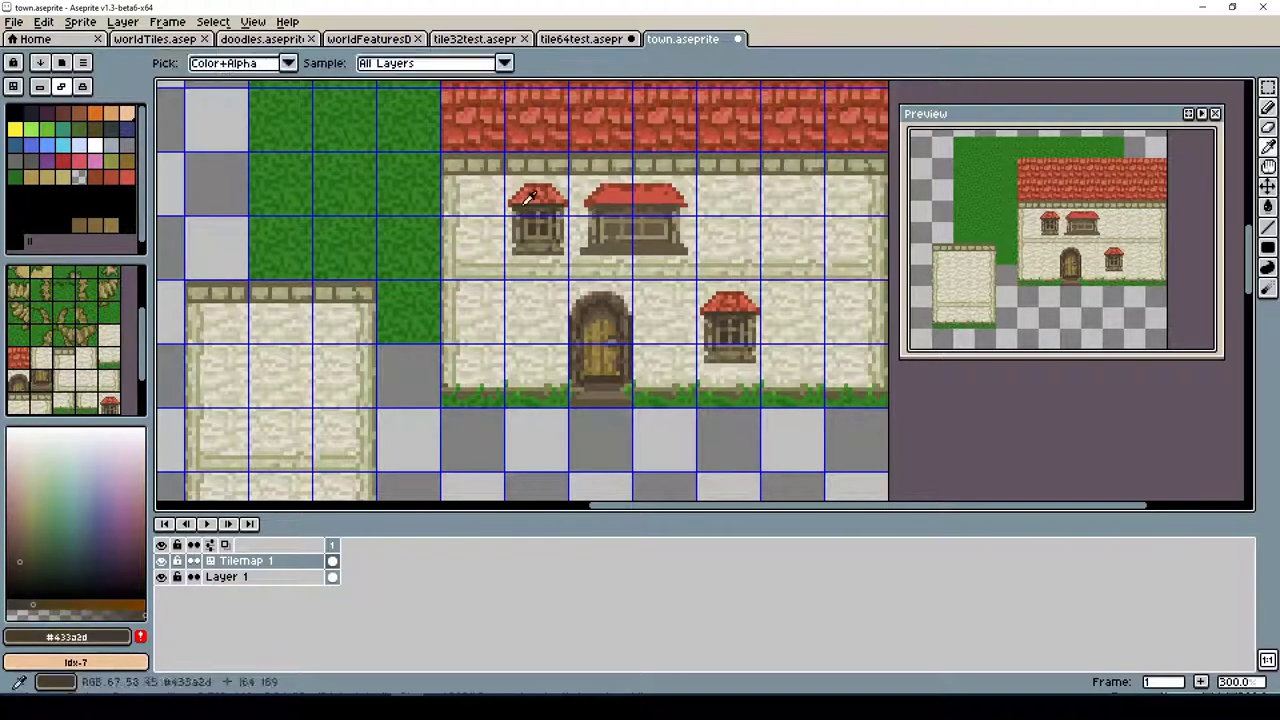
# Shade the wide window's red awning with sampled reds such as #924129 to suggest individual roof tiles
pyautogui.moveTo(631, 216); pyautogui.dragTo(660, 232)
pyautogui.keyDown('alt'); pyautogui.click(625, 198); pyautogui.keyUp('alt')
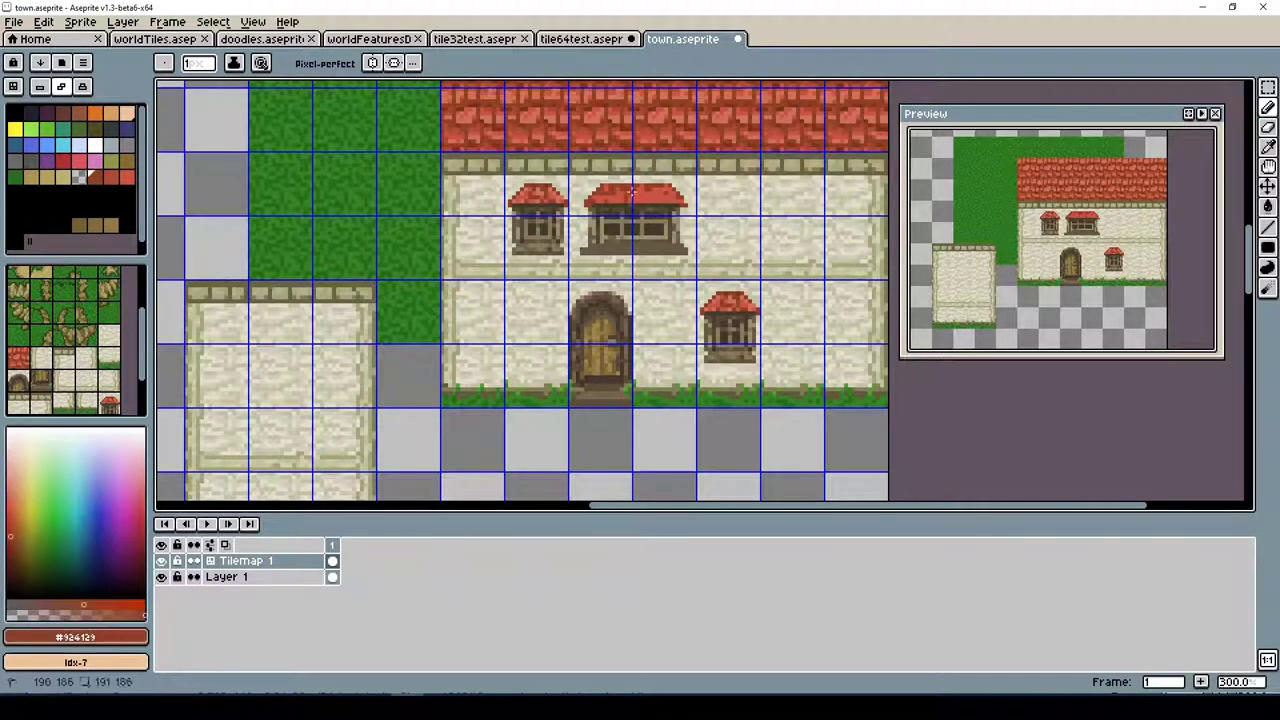
pyautogui.keyDown('alt'); pyautogui.click(676, 190); pyautogui.keyUp('alt')
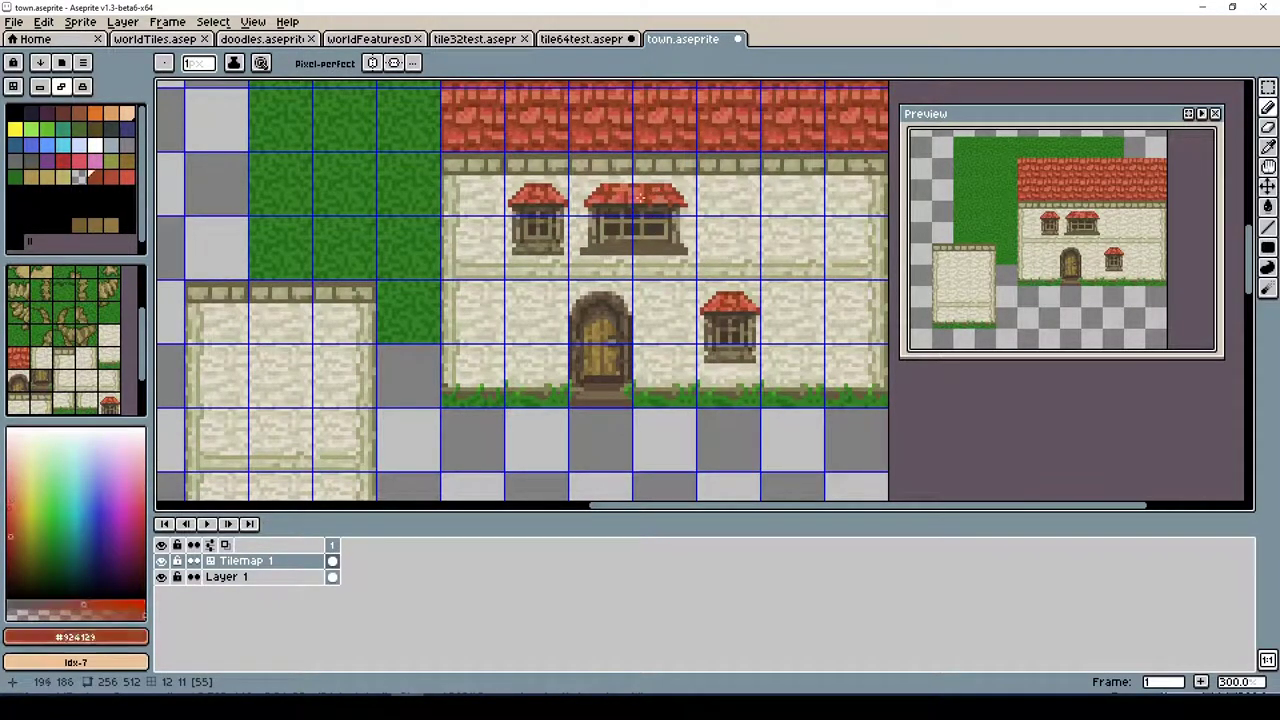
pyautogui.keyDown('alt'); pyautogui.click(682, 206); pyautogui.keyUp('alt')
# Shade the wide window's frame, side posts and sill with sampled browns #695a47, #605640 and #887d5b
pyautogui.keyDown('alt'); pyautogui.click(593, 231); pyautogui.keyUp('alt')
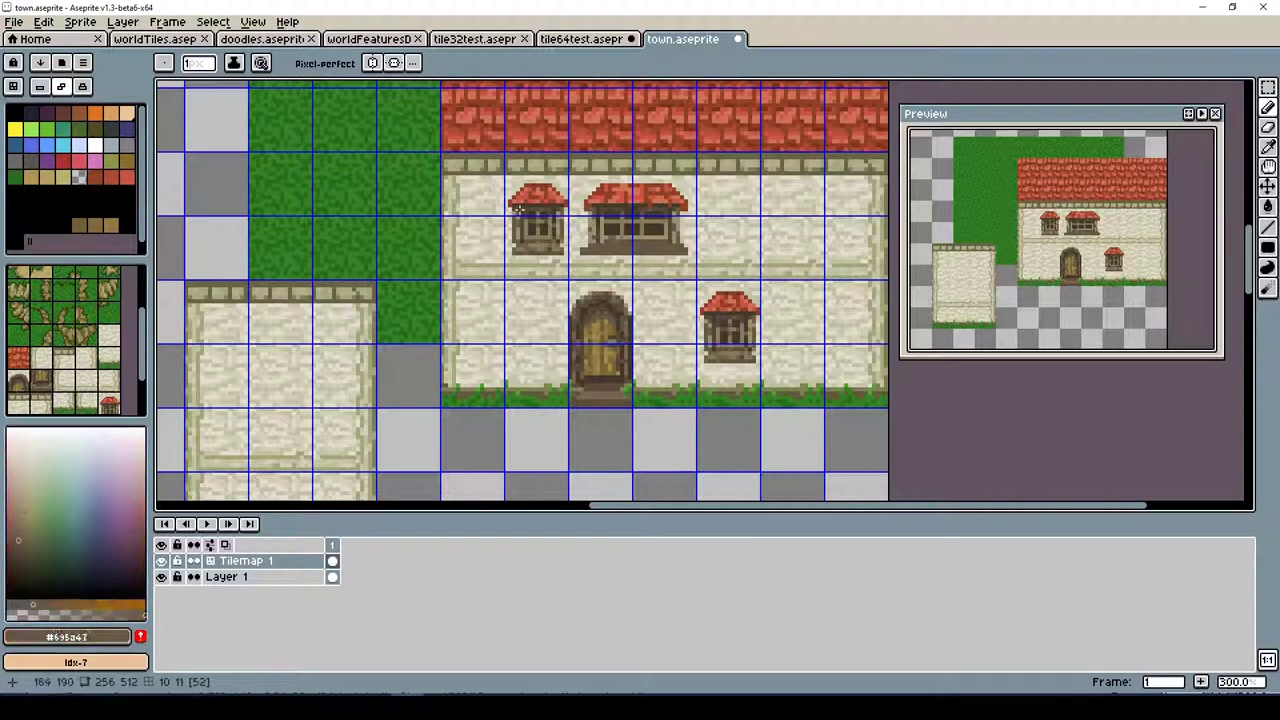
pyautogui.keyDown('alt'); pyautogui.click(577, 233); pyautogui.keyUp('alt')
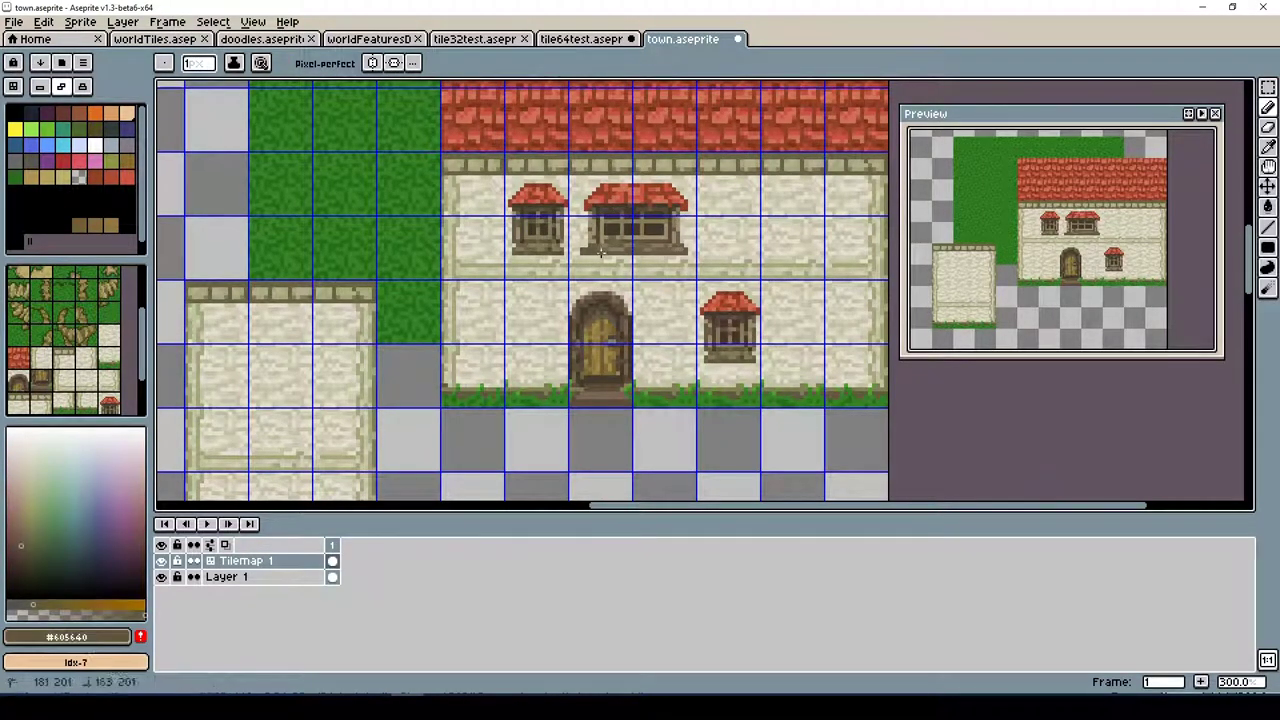
pyautogui.keyDown('alt'); pyautogui.click(602, 244); pyautogui.keyUp('alt')
pyautogui.keyDown('alt'); pyautogui.click(601, 230); pyautogui.keyUp('alt')
pyautogui.scroll(1, 604, 256)
pyautogui.keyDown('alt'); pyautogui.click(591, 242); pyautogui.keyUp('alt')
pyautogui.keyDown('alt'); pyautogui.click(555, 236); pyautogui.keyUp('alt')
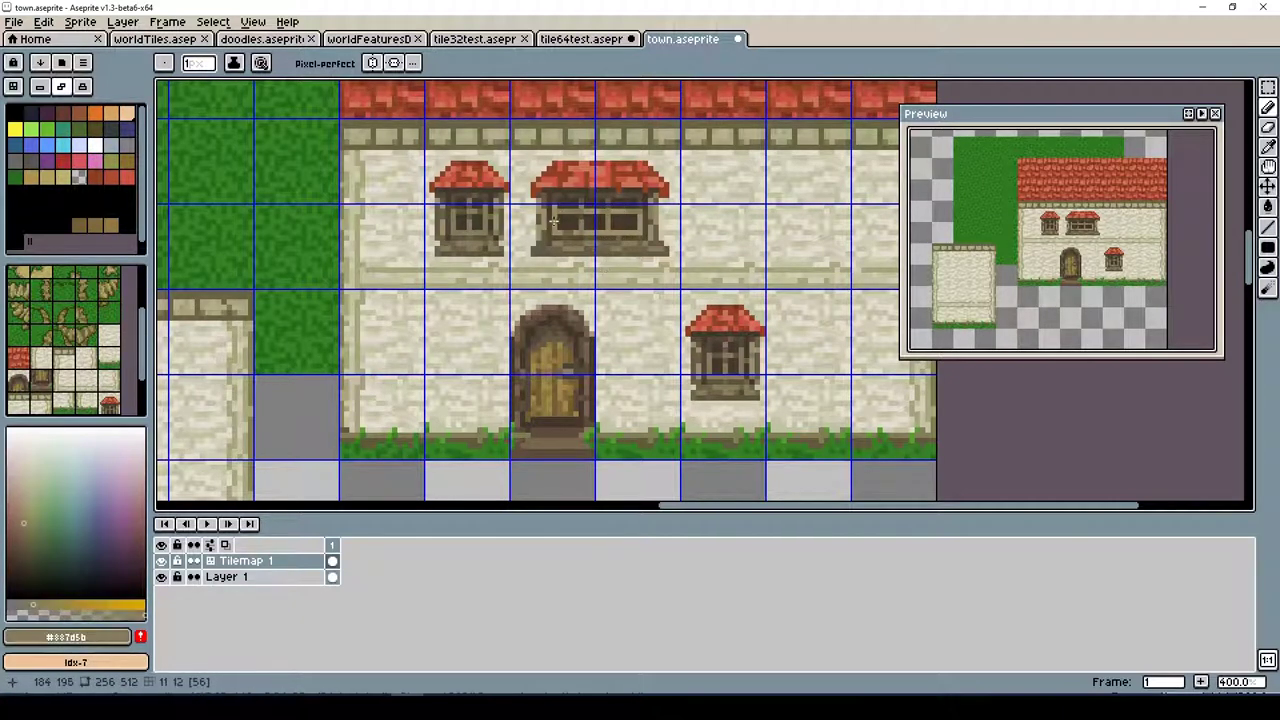
# Trim the ends of the wide window's sill with the wall colour and touch up its awning with #924129 and #cb5444
pyautogui.keyDown('alt'); pyautogui.click(613, 265); pyautogui.keyUp('alt')
pyautogui.keyDown('alt'); pyautogui.click(531, 258); pyautogui.keyUp('alt')
pyautogui.keyDown('alt'); pyautogui.click(672, 249); pyautogui.keyUp('alt')
pyautogui.keyDown('alt'); pyautogui.click(600, 180); pyautogui.keyUp('alt')
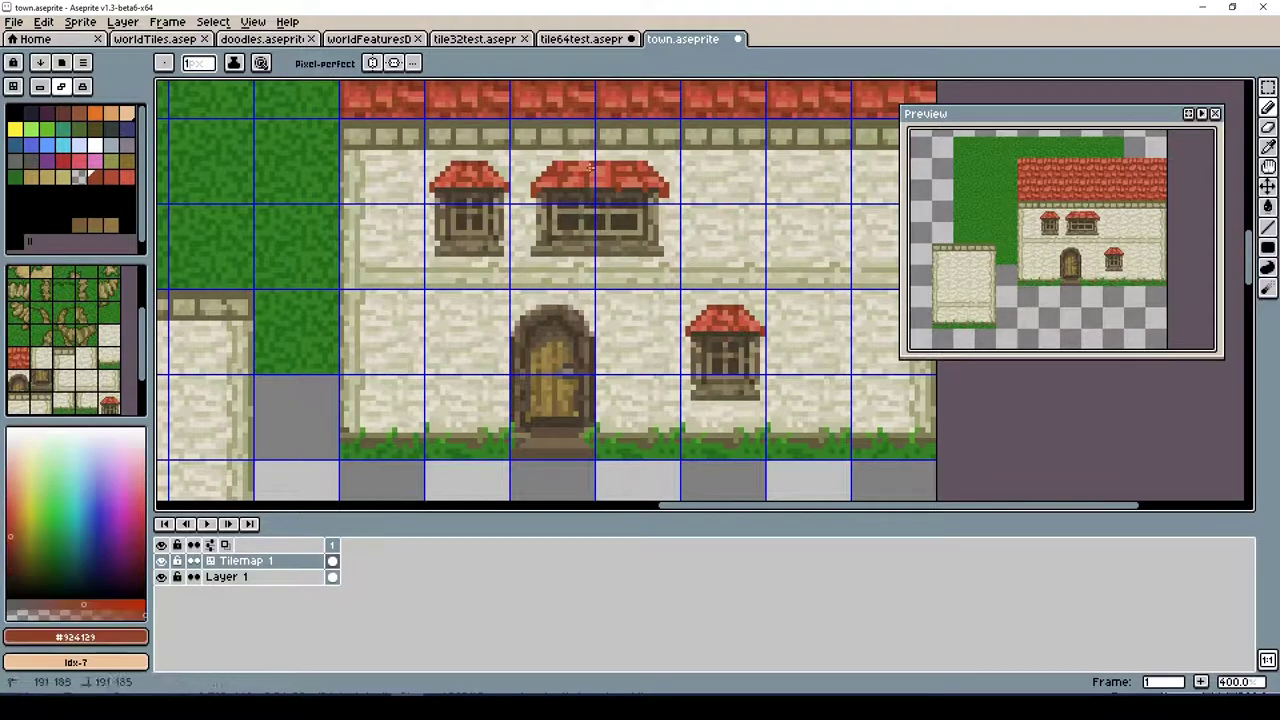
pyautogui.keyDown('alt'); pyautogui.click(605, 180); pyautogui.keyUp('alt')
pyautogui.keyDown('alt'); pyautogui.click(588, 165); pyautogui.keyUp('alt')
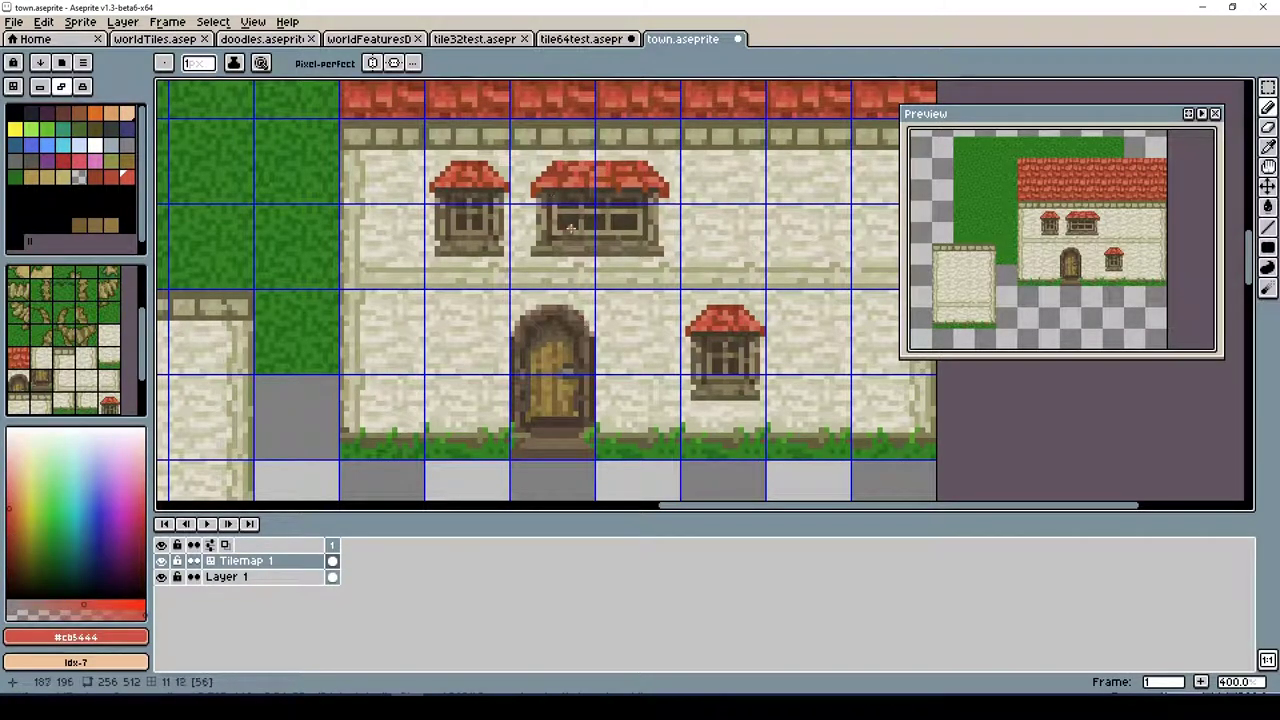
# Refine the wide window's outer edges and pane bars using the sampled colours #d3d0bb, #514936 and #887d5b
pyautogui.keyDown('alt'); pyautogui.click(577, 340); pyautogui.keyUp('alt')
pyautogui.keyDown('alt'); pyautogui.click(527, 413); pyautogui.keyUp('alt')
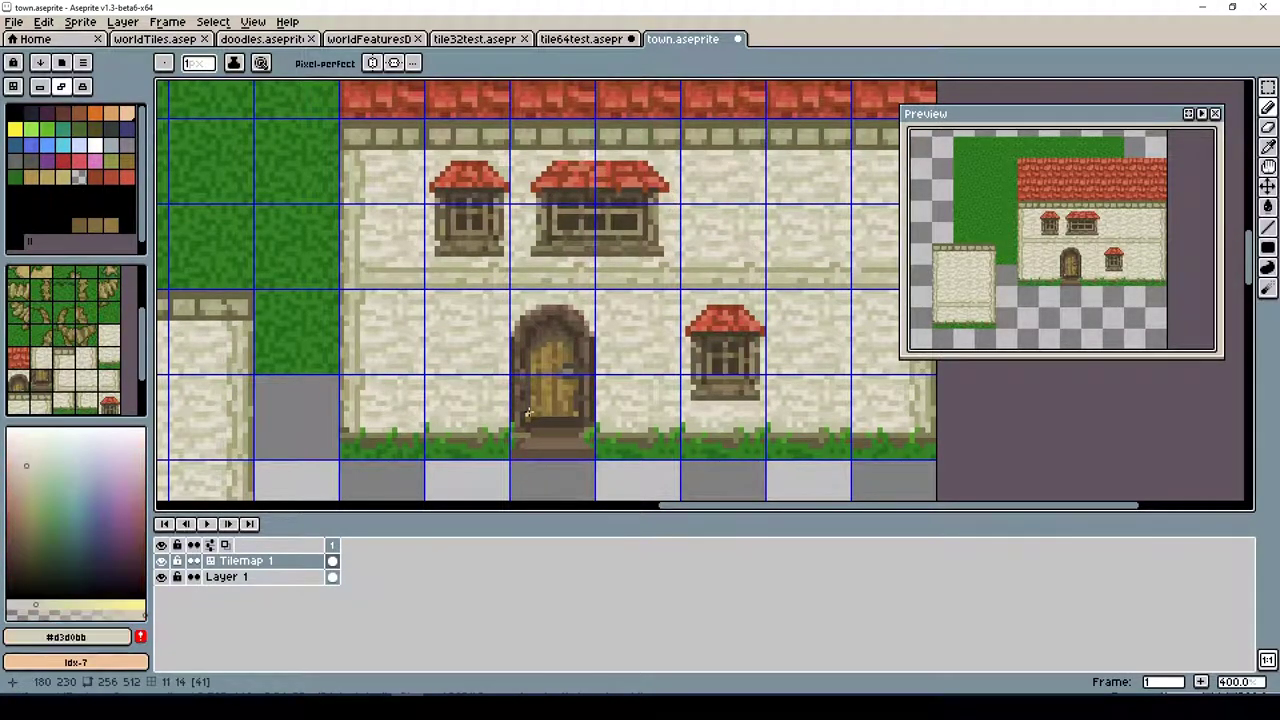
pyautogui.keyDown('alt'); pyautogui.click(555, 246); pyautogui.keyUp('alt')
pyautogui.keyDown('alt'); pyautogui.click(540, 212); pyautogui.keyUp('alt')
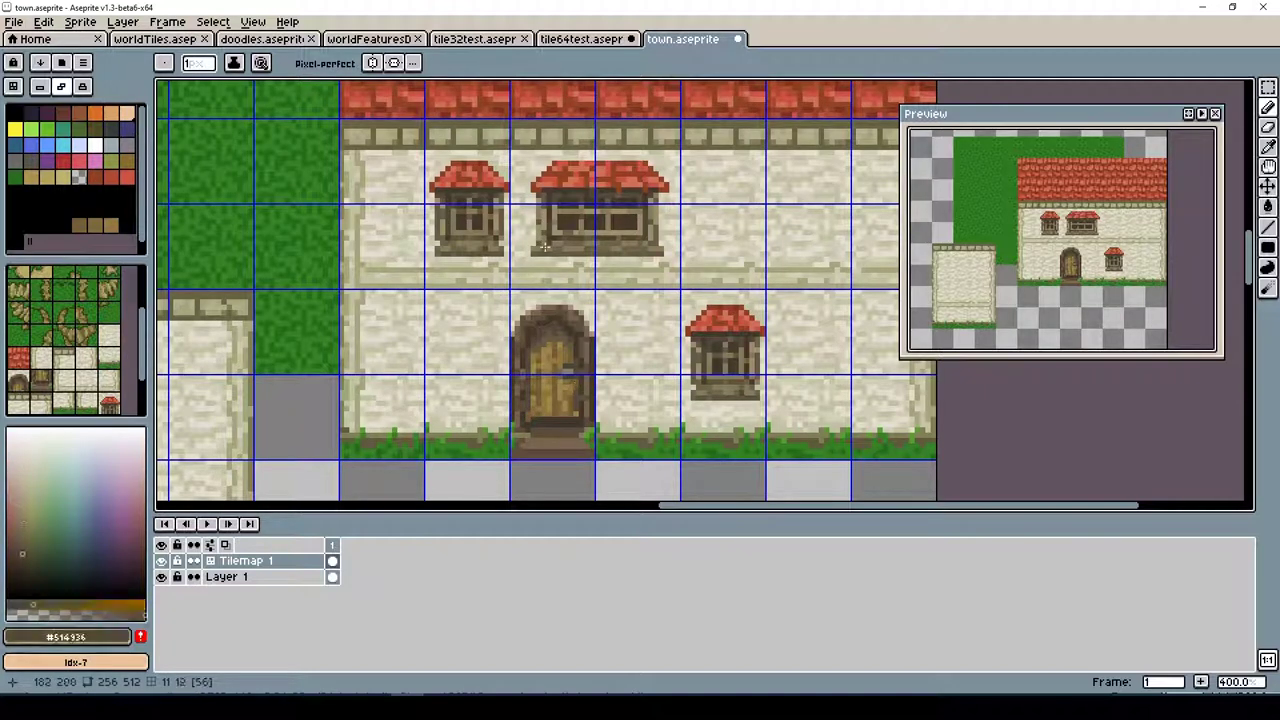
pyautogui.keyDown('alt'); pyautogui.click(481, 212); pyautogui.keyUp('alt')
pyautogui.keyDown('alt'); pyautogui.click(589, 271); pyautogui.keyUp('alt')
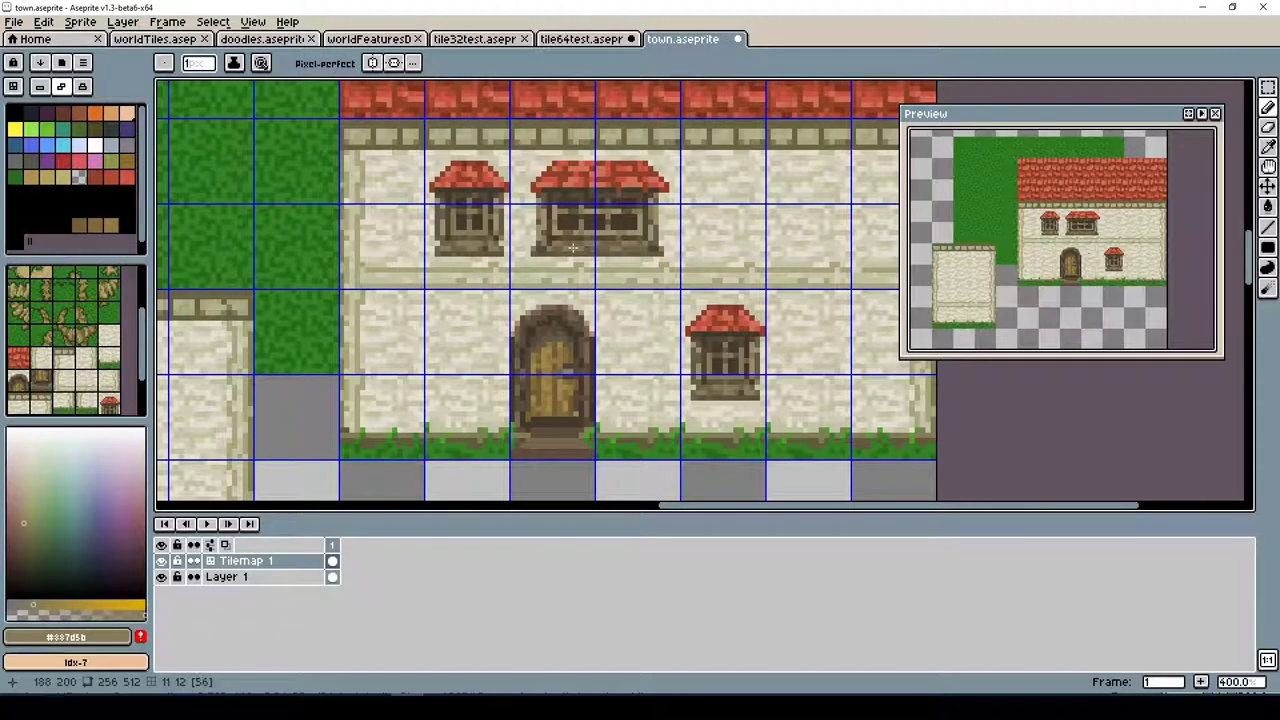
# Add finishing touches to the wide window's awning in #7c3323 and its frame in #564a3a, and save the file
pyautogui.keyDown('alt'); pyautogui.click(568, 165); pyautogui.keyUp('alt')
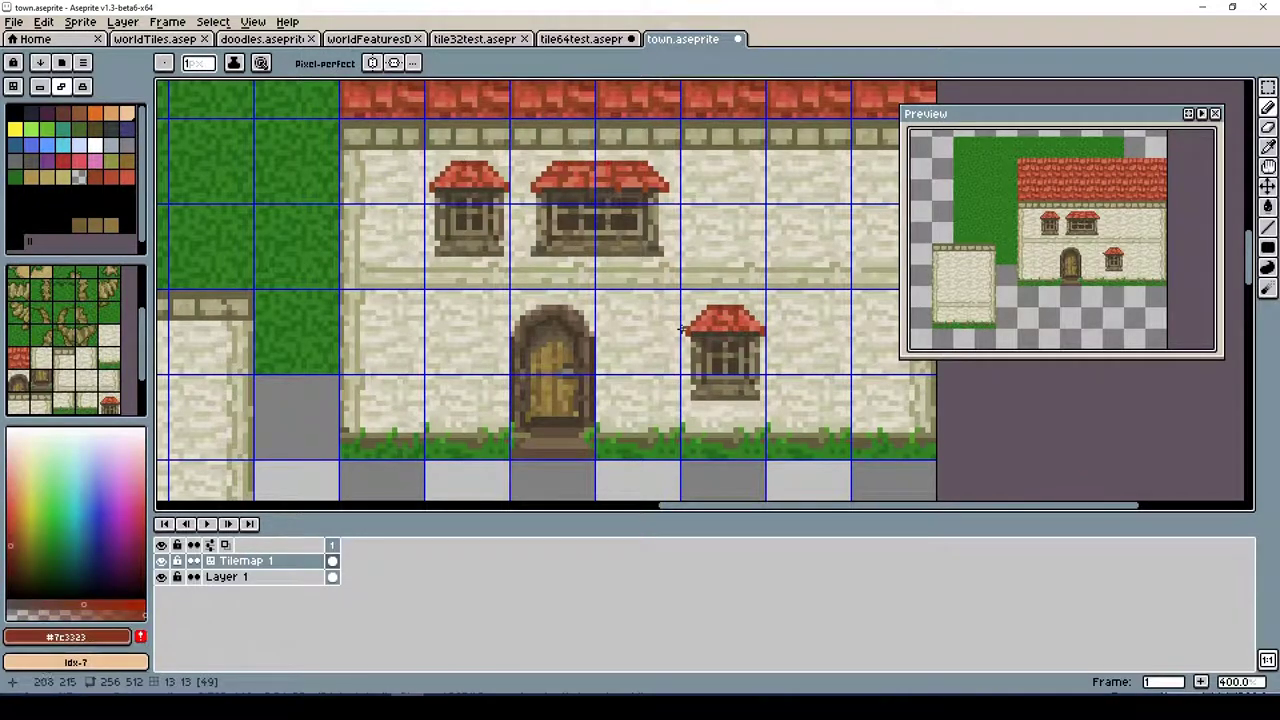
pyautogui.hotkey('ctrl', 's')
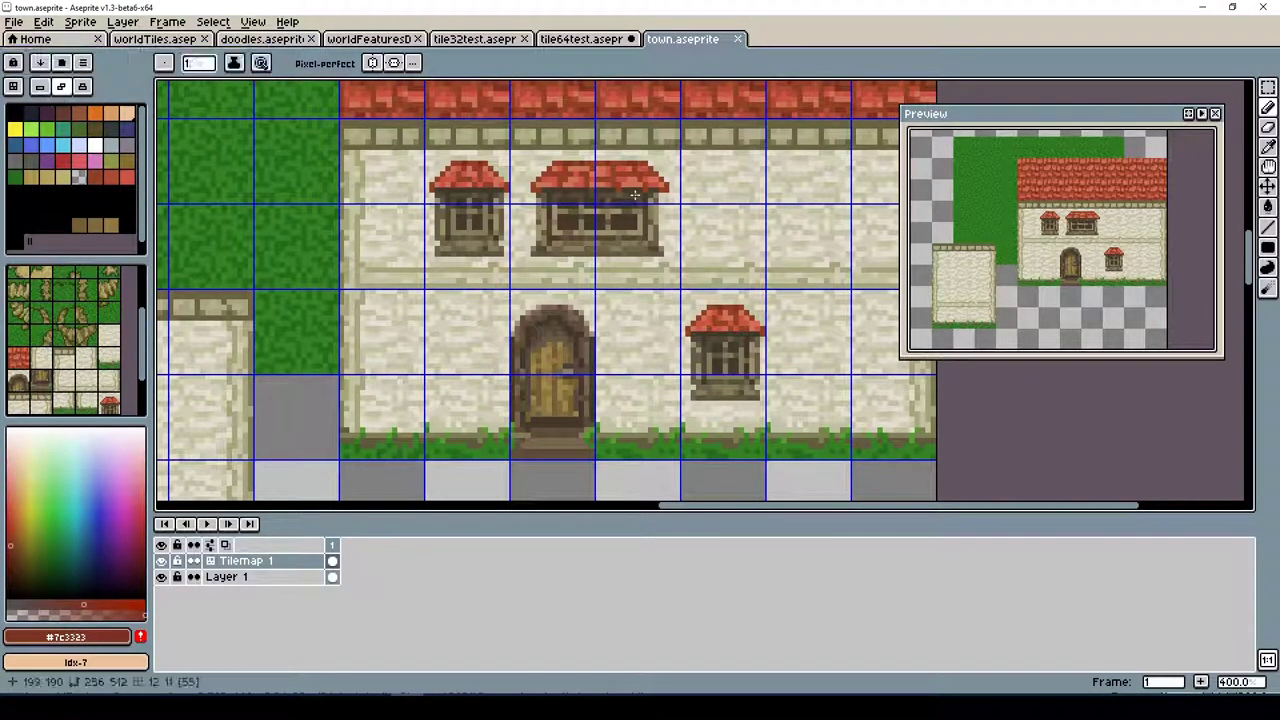
pyautogui.keyDown('alt'); pyautogui.click(690, 312); pyautogui.keyUp('alt')
pyautogui.hotkey('ctrl', 's')
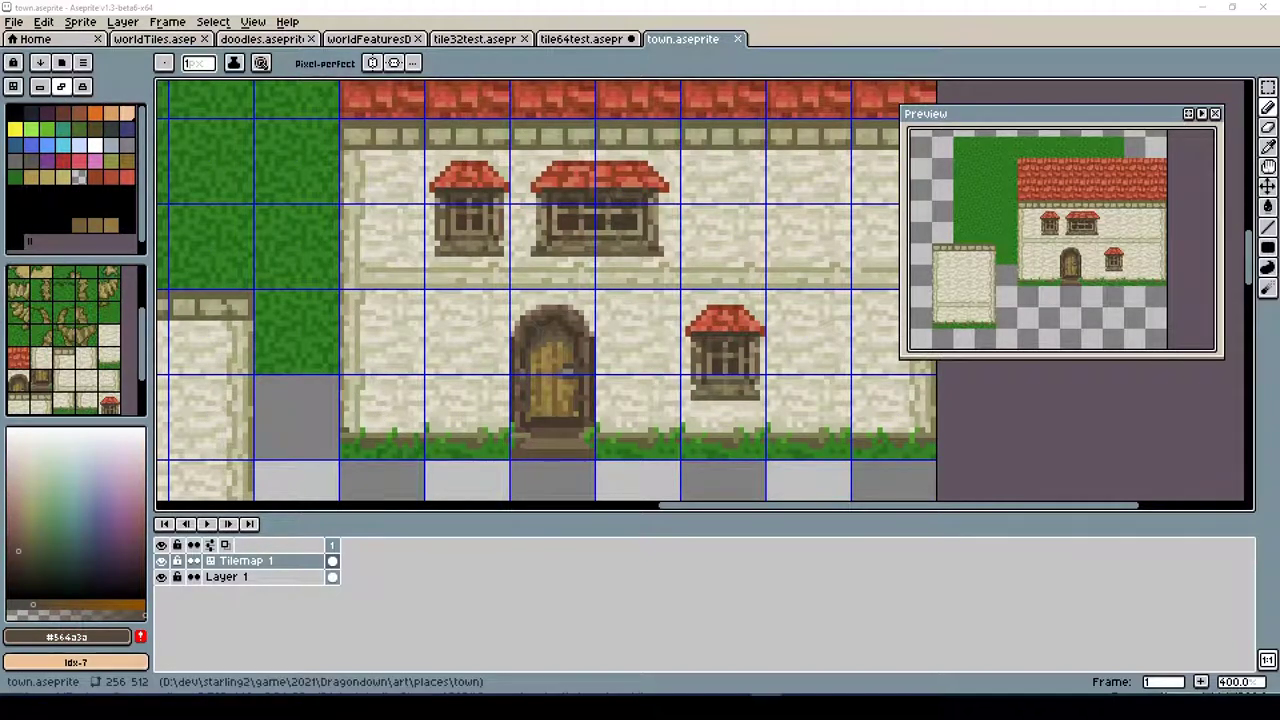
# Move the blank wall block to position 0, 208, copy the window and door tiles beside it, and save the file
pyautogui.scroll(-2, 334, 236)
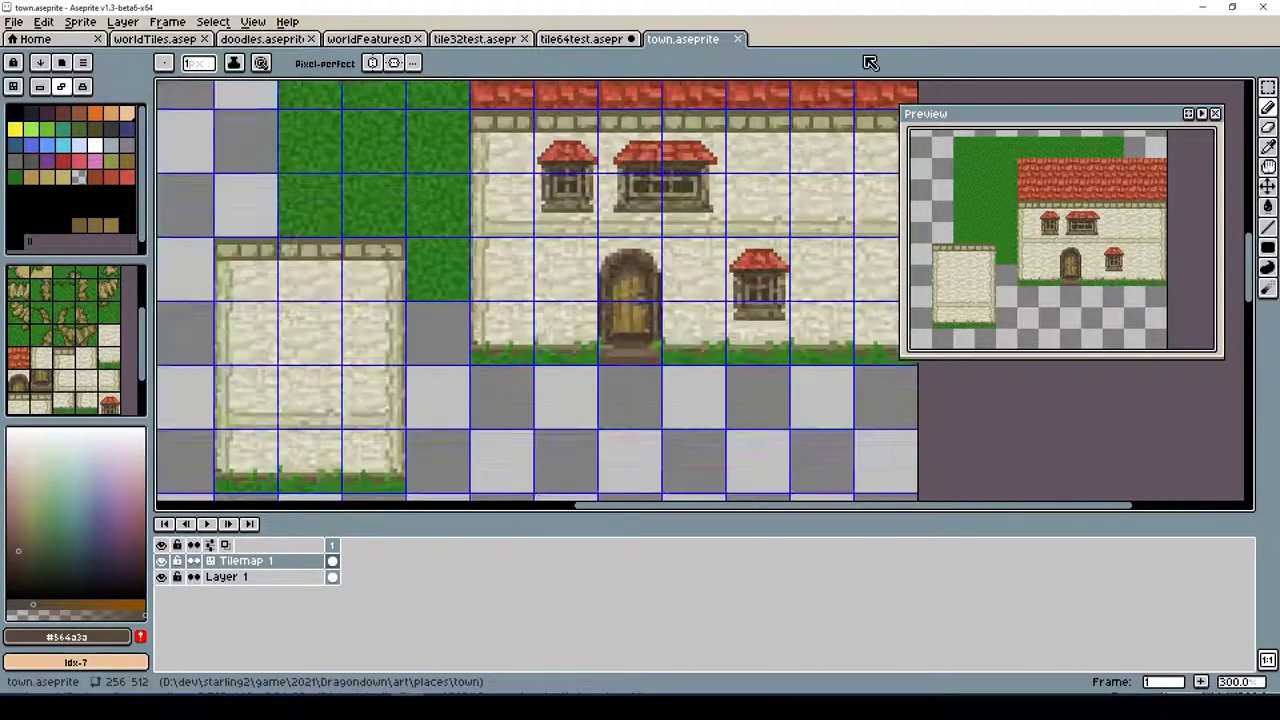
pyautogui.hotkey('ctrl', 'v')
pyautogui.moveTo(450, 300); pyautogui.dragTo(238, 300)
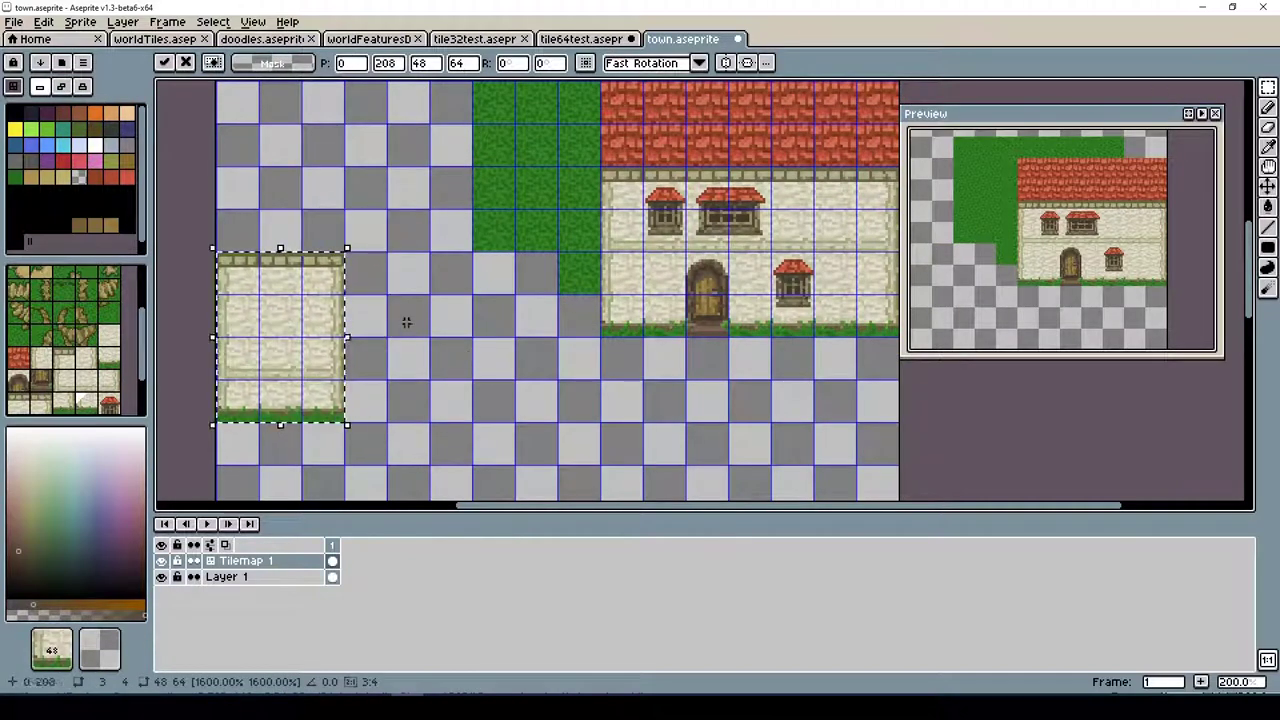
pyautogui.moveTo(737, 254); pyautogui.dragTo(539, 367)
pyautogui.moveTo(706, 290); pyautogui.dragTo(367, 460)
pyautogui.moveTo(793, 285); pyautogui.dragTo(409, 465)
pyautogui.hotkey('ctrl', 's')
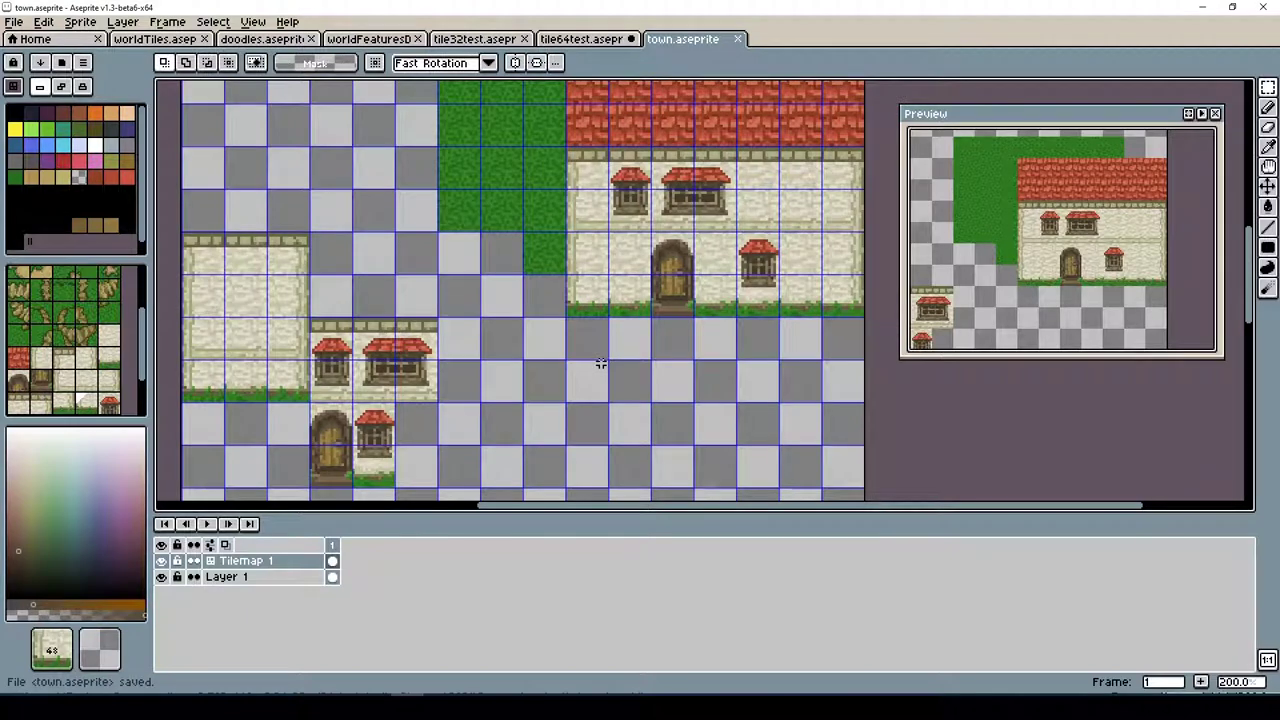
# Extend the house's red roof upward by one row of roof tiles across its full width
pyautogui.press('b')
pyautogui.moveTo(722, 200)
pyautogui.mouseDown()
pyautogui.moveTo(820, 187)
pyautogui.moveTo(606, 301)
pyautogui.mouseUp()
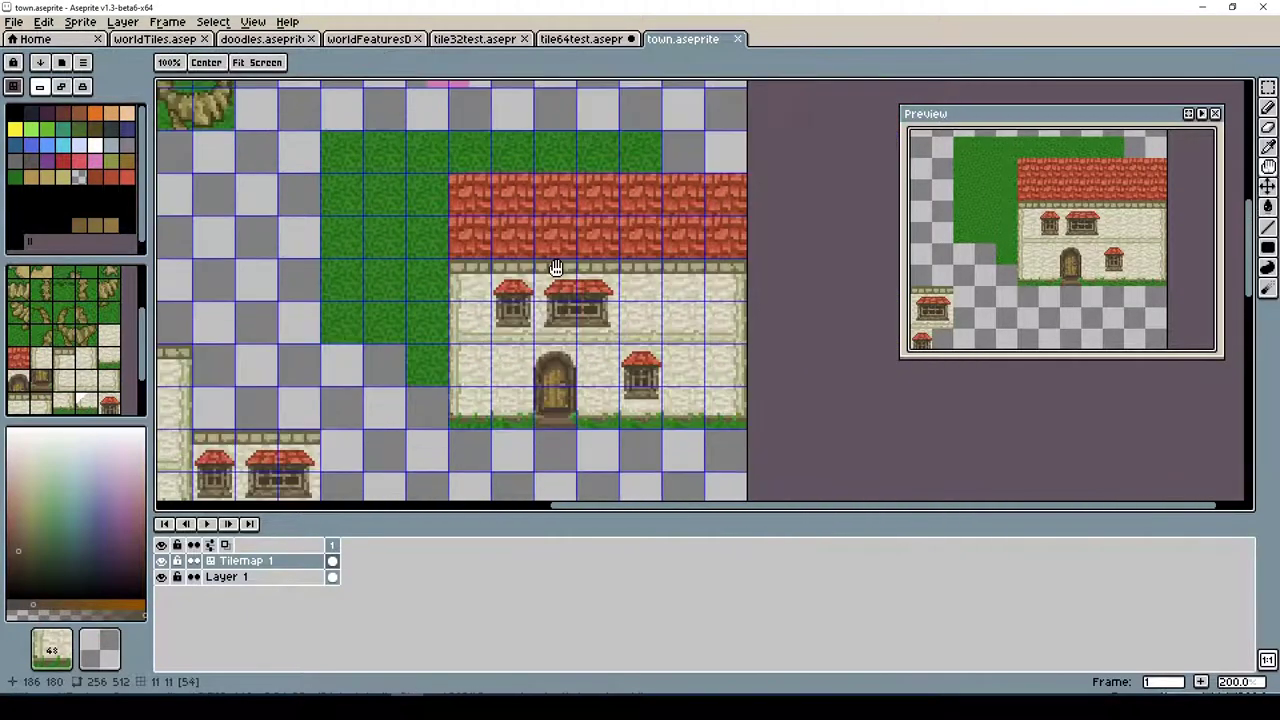
pyautogui.click(512, 195)
pyautogui.hotkey('ctrl', 'z')
pyautogui.hotkey('space', 'Tab')
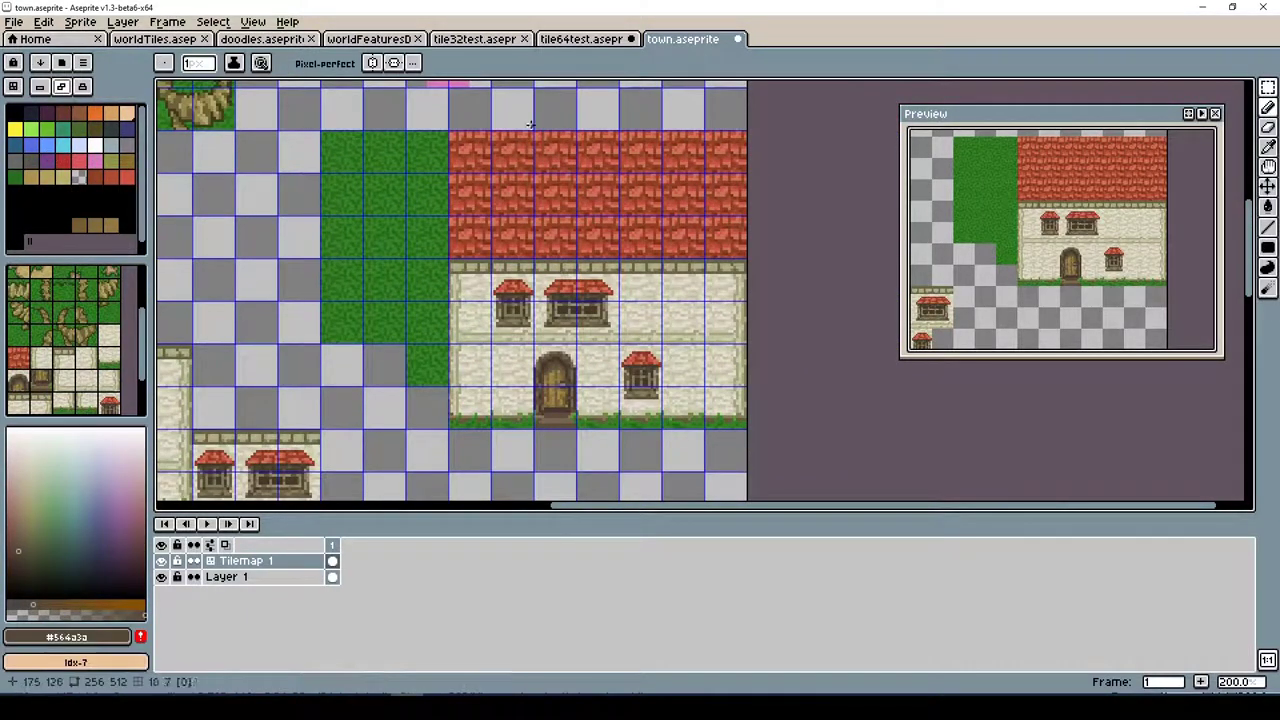
# Create a separate ridge variant of the roof tile using #924129 and fill the roof's top row with it
pyautogui.scroll(2, 525, 262)
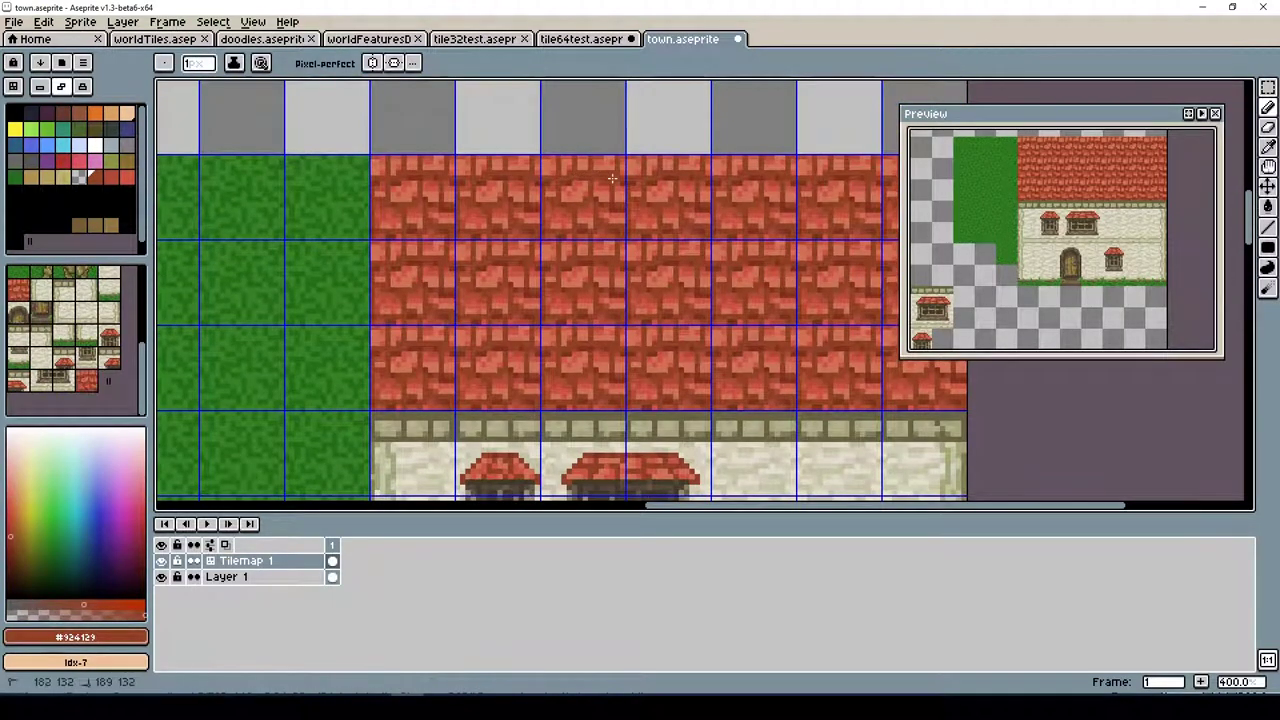
pyautogui.click(39, 86)
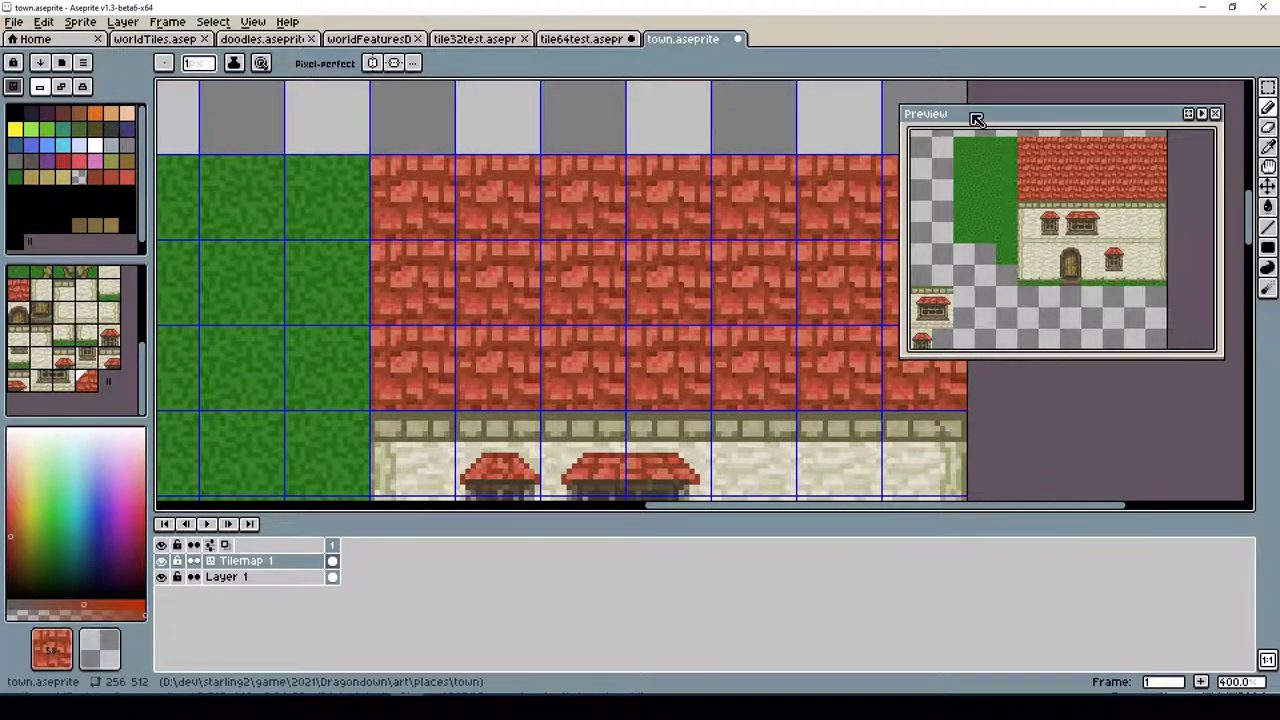
pyautogui.moveTo(1000, 113); pyautogui.dragTo(1000, 173)
pyautogui.hotkey('space', 'Tab')
# Paint a row of ridge blocks along the ridge tile's upper edge with a dividing line beneath, using #d07357 and #924129
pyautogui.keyDown('alt'); pyautogui.click(580, 160); pyautogui.keyUp('alt')
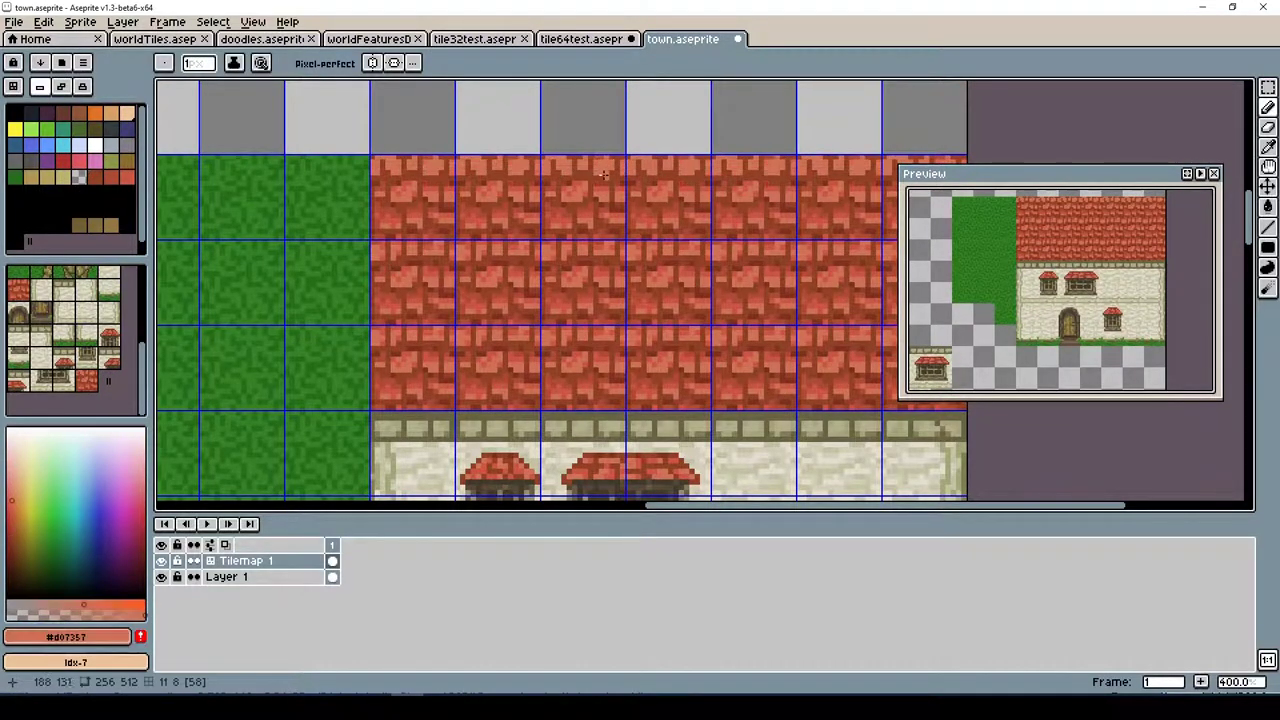
pyautogui.keyDown('alt'); pyautogui.click(590, 166); pyautogui.keyUp('alt')
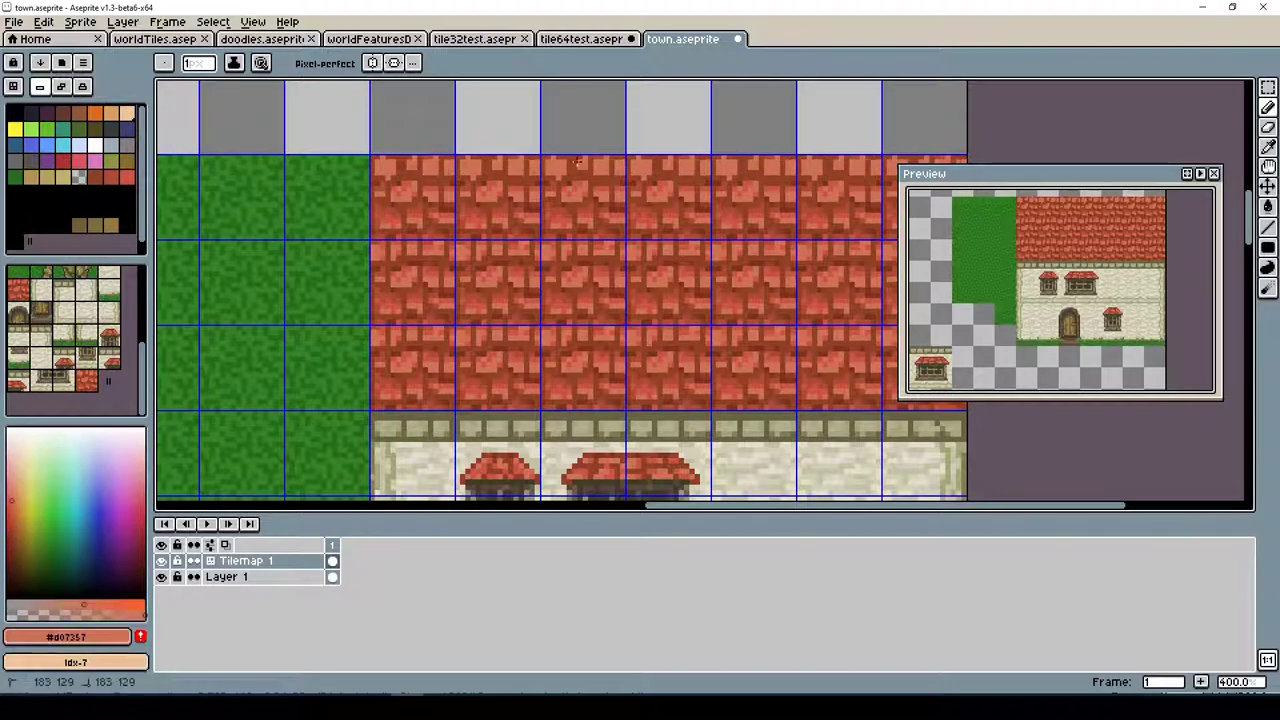
pyautogui.keyDown('alt'); pyautogui.click(588, 172); pyautogui.keyUp('alt')
pyautogui.keyDown('alt'); pyautogui.click(588, 175); pyautogui.keyUp('alt')
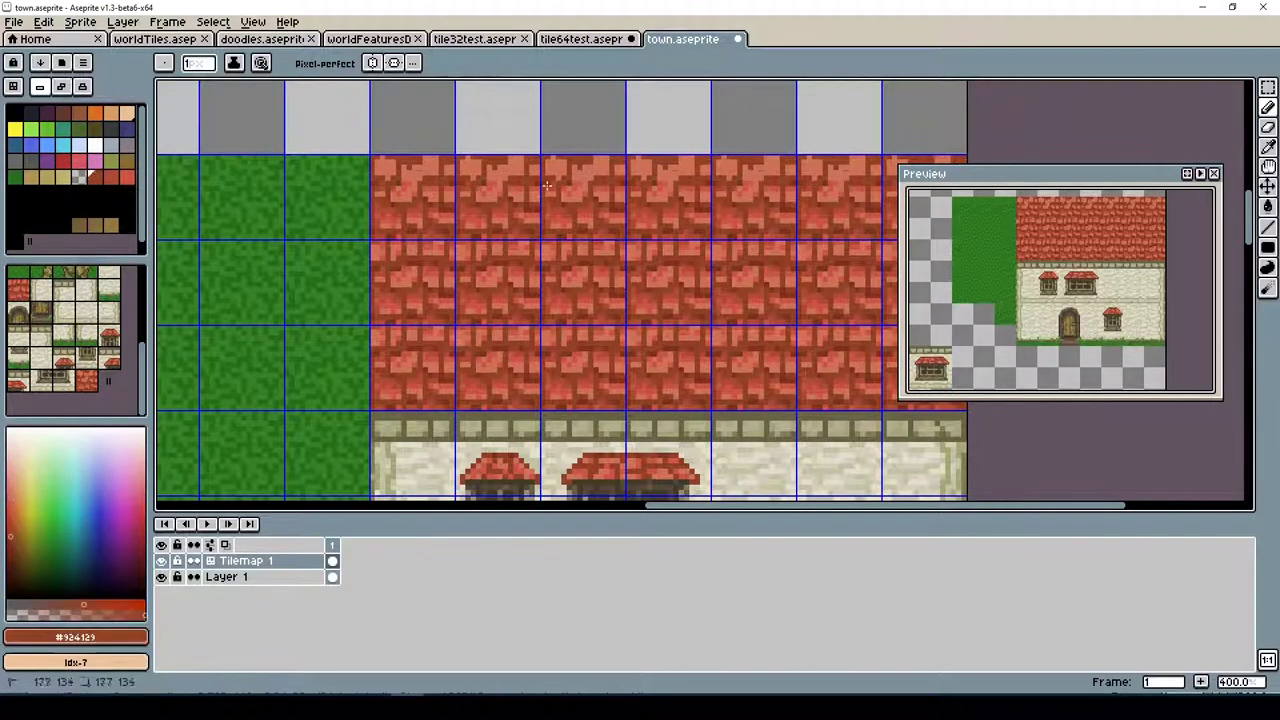
pyautogui.press('ctrl')
pyautogui.keyDown('alt'); pyautogui.click(598, 176); pyautogui.keyUp('alt')
pyautogui.keyDown('alt'); pyautogui.click(602, 175); pyautogui.keyUp('alt')
pyautogui.keyDown('alt'); pyautogui.click(606, 175); pyautogui.keyUp('alt')
pyautogui.keyDown('alt'); pyautogui.click(604, 175); pyautogui.keyUp('alt')
pyautogui.keyDown('alt'); pyautogui.click(602, 174); pyautogui.keyUp('alt')
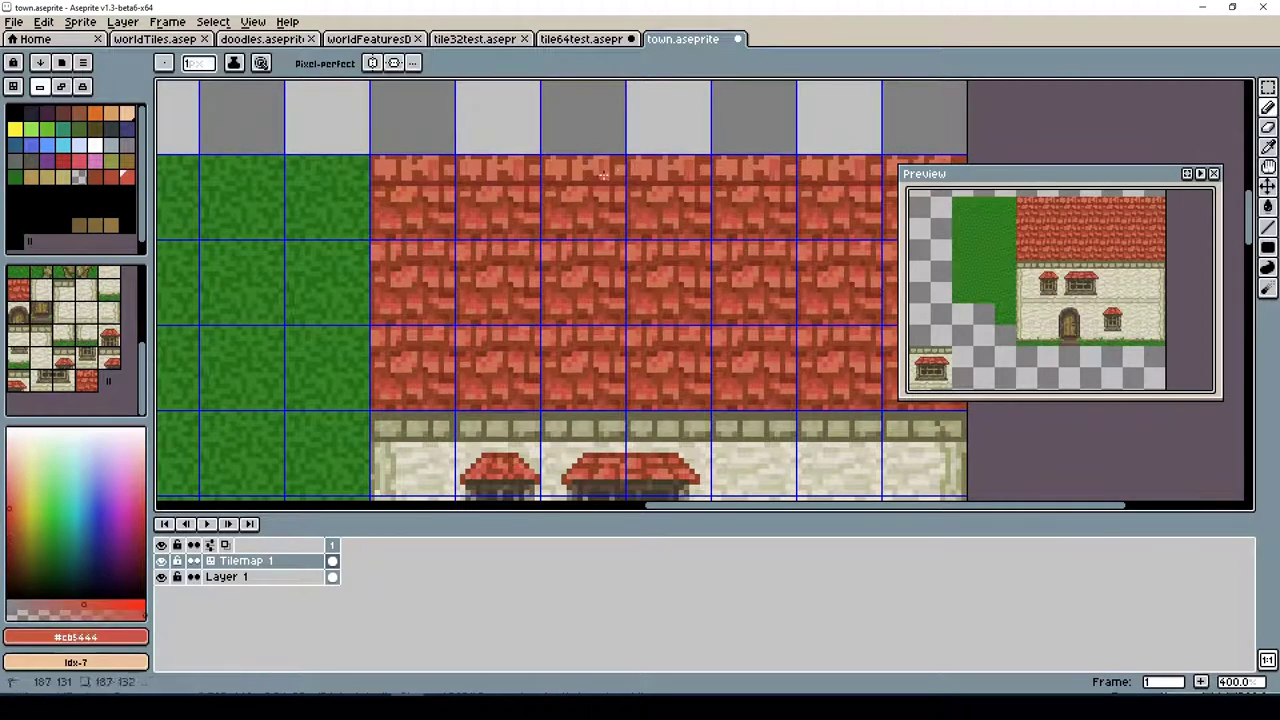
# Reshape the ridge blocks with #cb5444 shading and darken the gaps beneath them with #7c3323
pyautogui.keyDown('alt'); pyautogui.click(595, 172); pyautogui.keyUp('alt')
pyautogui.keyDown('alt'); pyautogui.click(593, 172); pyautogui.keyUp('alt')
pyautogui.keyDown('alt'); pyautogui.click(590, 171); pyautogui.keyUp('alt')
pyautogui.keyDown('alt'); pyautogui.click(589, 171); pyautogui.keyUp('alt')
pyautogui.keyDown('alt'); pyautogui.click(598, 173); pyautogui.keyUp('alt')
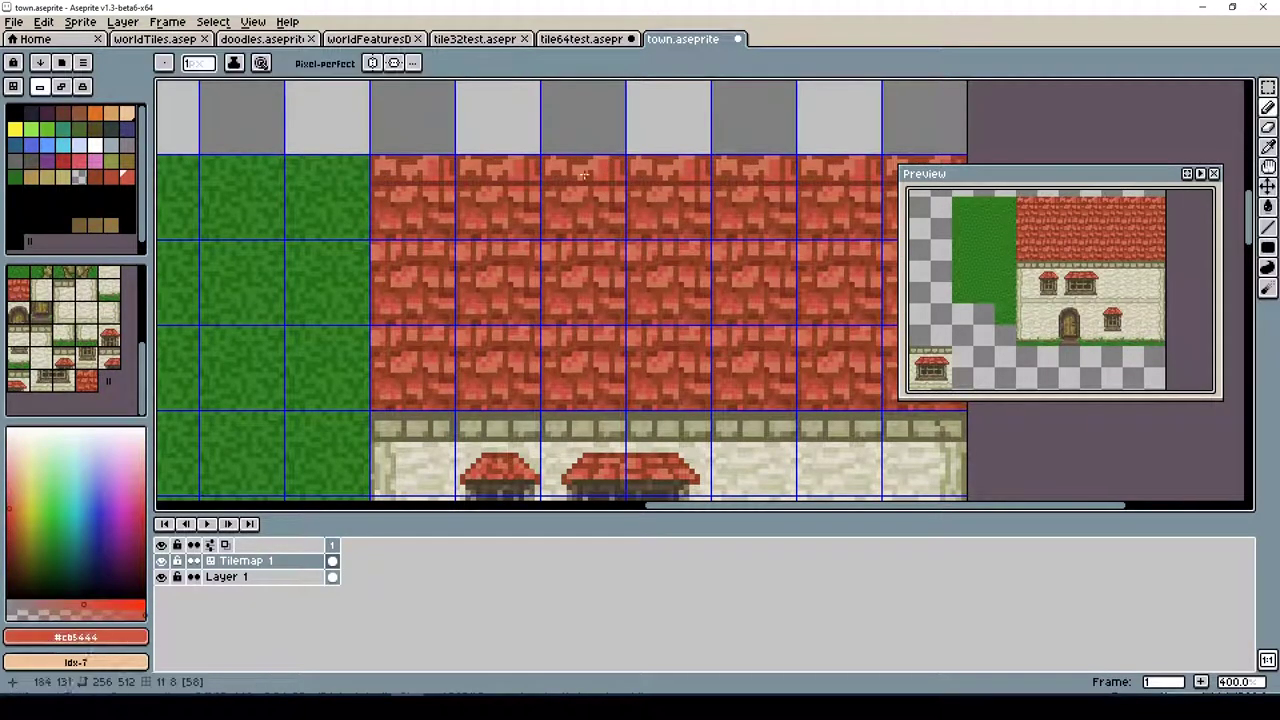
pyautogui.keyDown('alt'); pyautogui.click(606, 175); pyautogui.keyUp('alt')
pyautogui.keyDown('alt'); pyautogui.click(604, 174); pyautogui.keyUp('alt')
pyautogui.keyDown('alt'); pyautogui.click(600, 172); pyautogui.keyUp('alt')
pyautogui.keyDown('alt'); pyautogui.click(597, 171); pyautogui.keyUp('alt')
pyautogui.keyDown('alt'); pyautogui.click(701, 186); pyautogui.keyUp('alt')
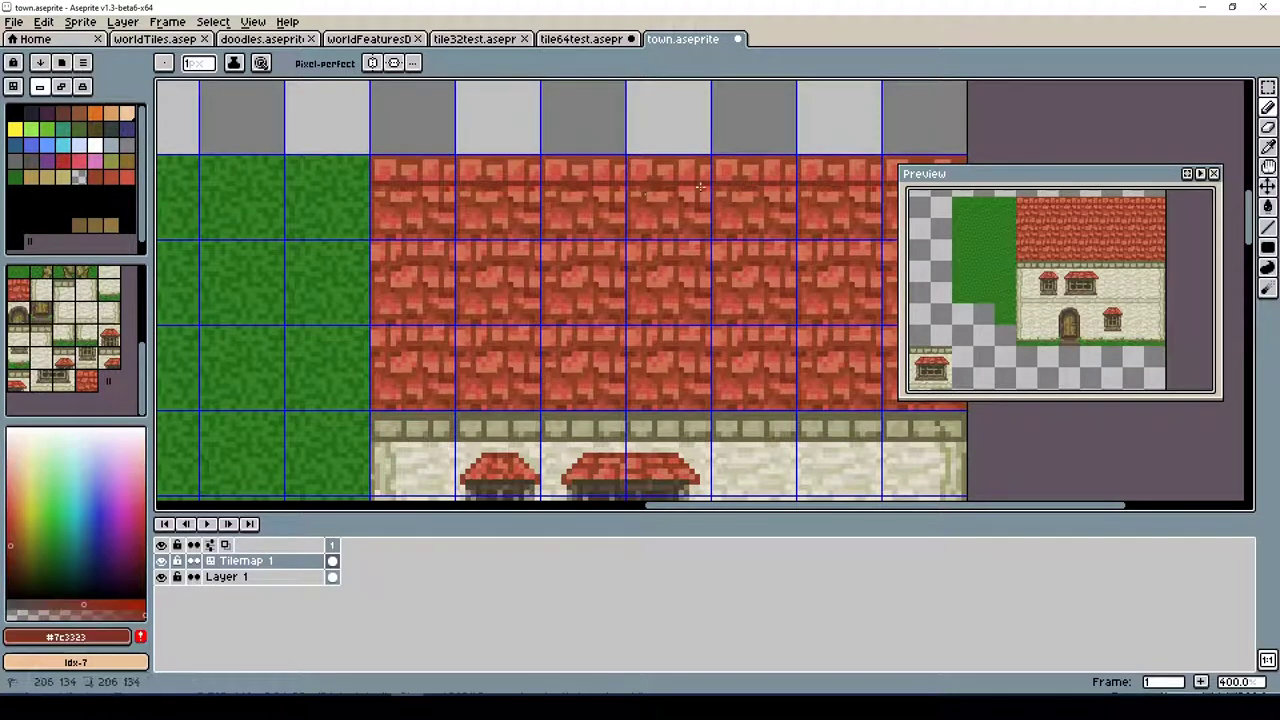
pyautogui.keyDown('alt'); pyautogui.click(706, 181); pyautogui.keyUp('alt')
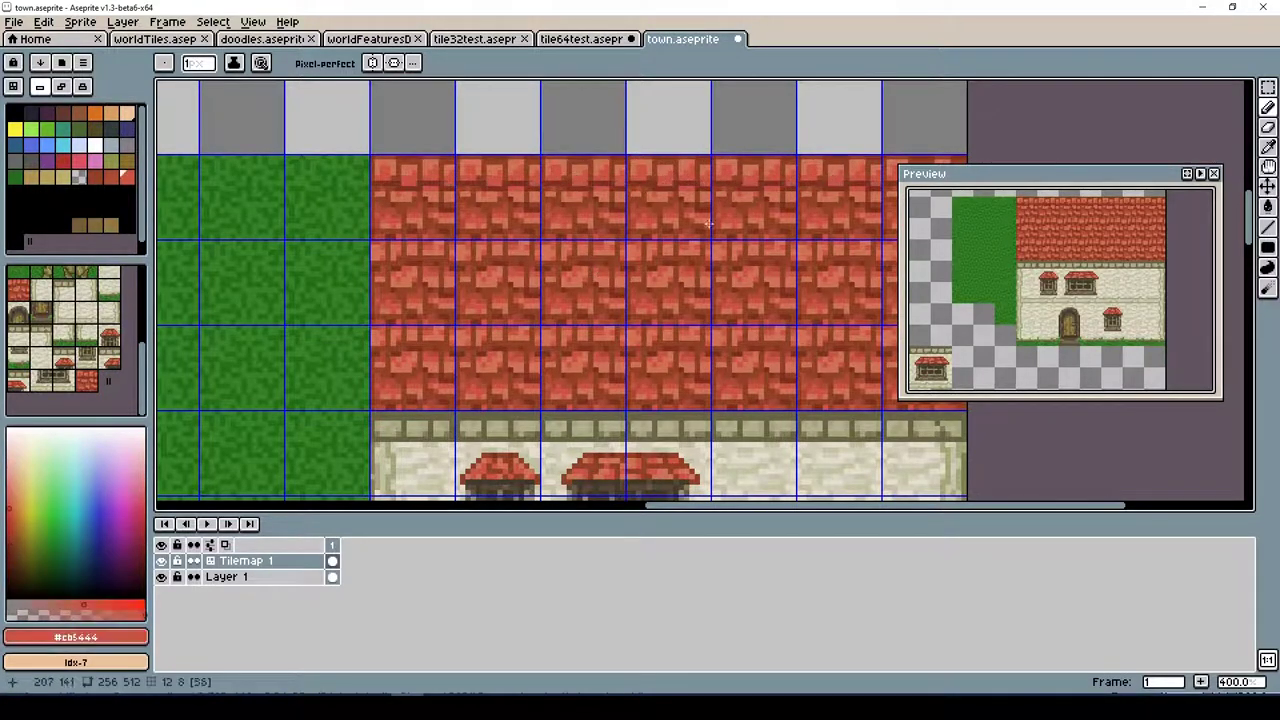
# Paint the shadow under the ridge blocks with #7c3323 and soften it with sampled mid reds such as #cb5444
pyautogui.keyDown('alt'); pyautogui.click(630, 214); pyautogui.keyUp('alt')
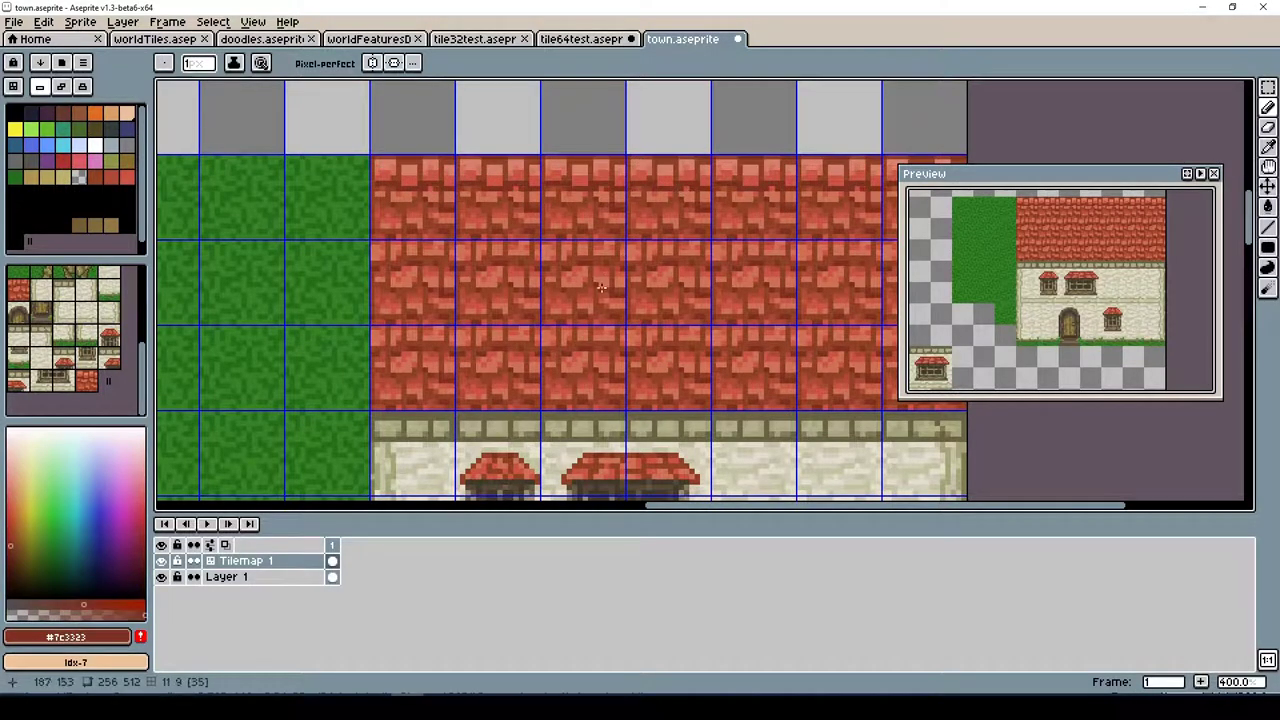
pyautogui.keyDown('alt'); pyautogui.click(642, 200); pyautogui.keyUp('alt')
pyautogui.keyDown('alt'); pyautogui.click(709, 206); pyautogui.keyUp('alt')
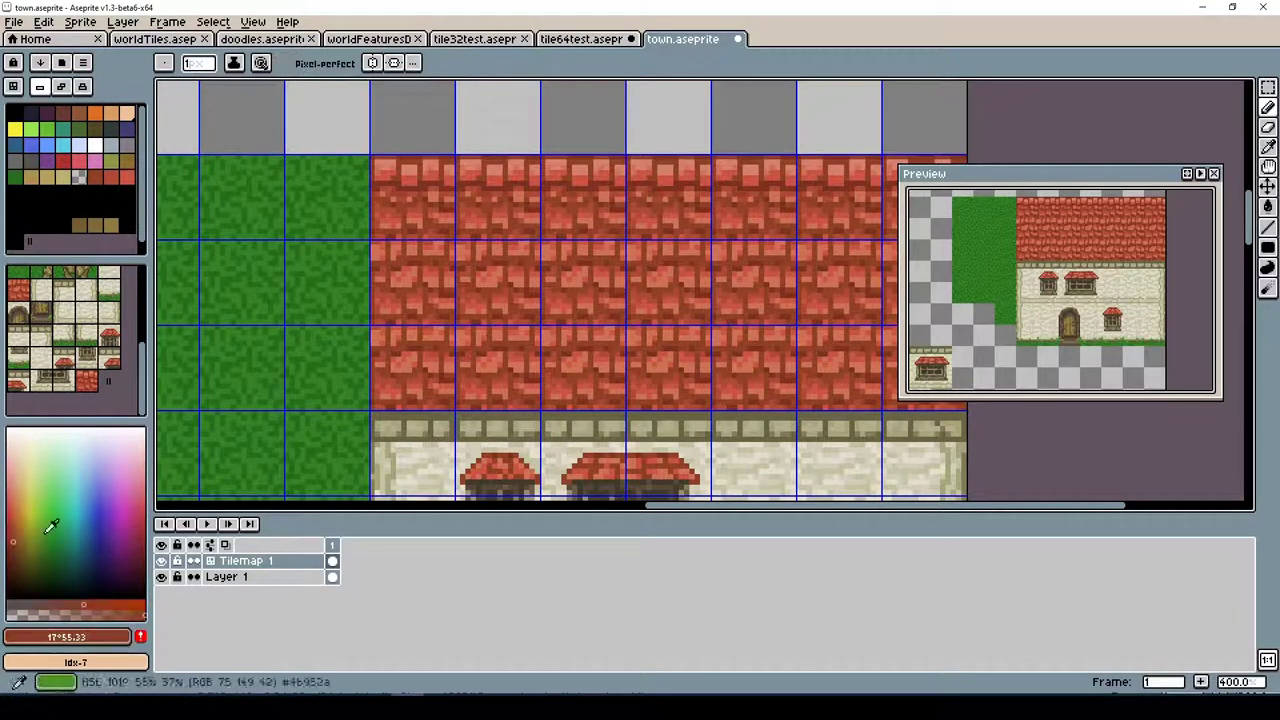
pyautogui.keyDown('alt'); pyautogui.click(648, 187); pyautogui.keyUp('alt')
pyautogui.keyDown('alt'); pyautogui.click(700, 196); pyautogui.keyUp('alt')
pyautogui.keyDown('alt'); pyautogui.click(643, 208); pyautogui.keyUp('alt')
pyautogui.keyDown('alt'); pyautogui.click(695, 183); pyautogui.keyUp('alt')
pyautogui.keyDown('alt'); pyautogui.click(656, 204); pyautogui.keyUp('alt')
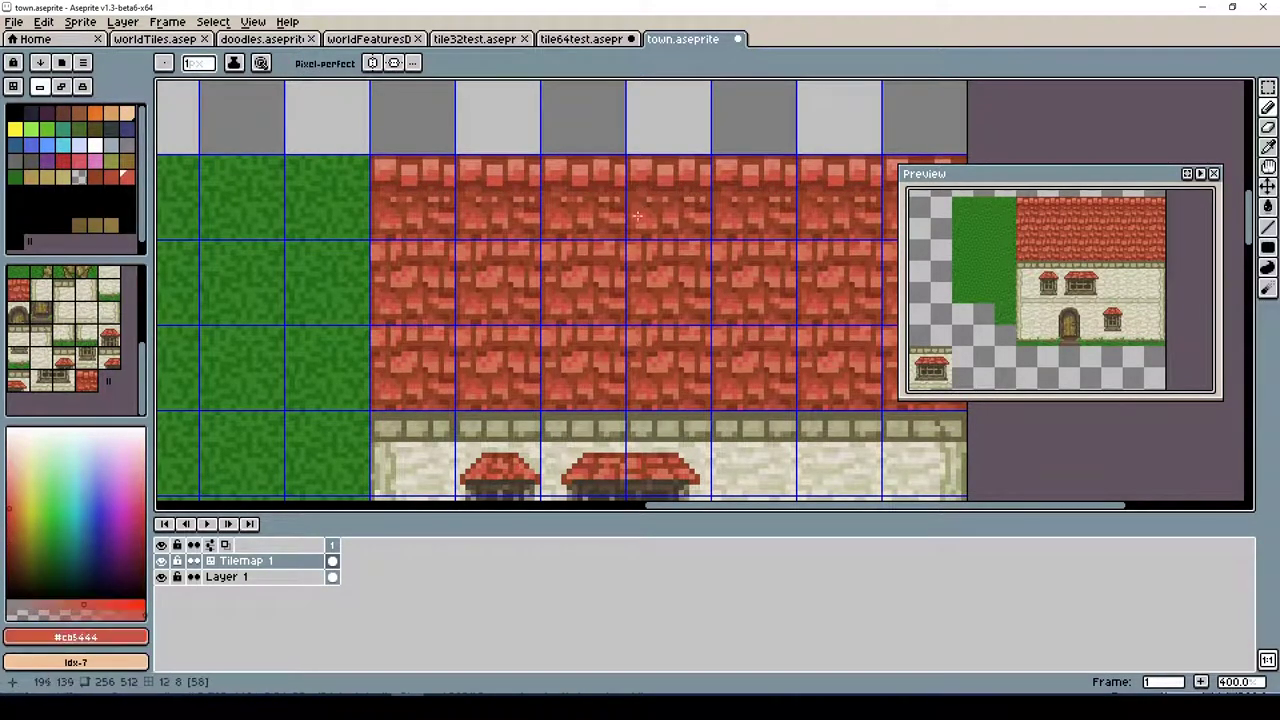
# Blend the ridge tile's lower half into the roof row below with #d07357 and #cb5444, and save the file
pyautogui.keyDown('alt'); pyautogui.click(626, 229); pyautogui.keyUp('alt')
pyautogui.keyDown('alt'); pyautogui.click(625, 205); pyautogui.keyUp('alt')
pyautogui.keyDown('alt'); pyautogui.click(619, 226); pyautogui.keyUp('alt')
pyautogui.keyDown('alt'); pyautogui.click(640, 290); pyautogui.keyUp('alt')
pyautogui.keyDown('alt'); pyautogui.click(665, 265); pyautogui.keyUp('alt')
pyautogui.keyDown('alt'); pyautogui.click(710, 235); pyautogui.keyUp('alt')
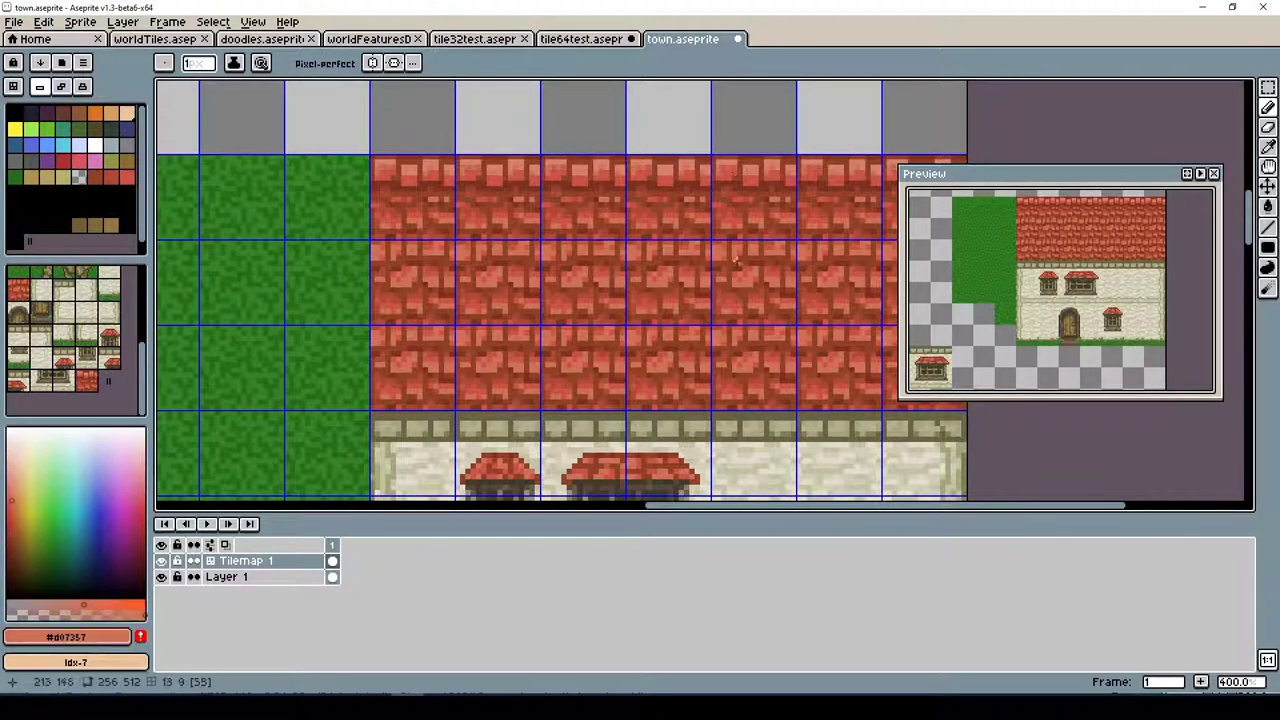
pyautogui.keyDown('alt'); pyautogui.click(779, 196); pyautogui.keyUp('alt')
pyautogui.keyDown('alt'); pyautogui.click(683, 299); pyautogui.keyUp('alt')
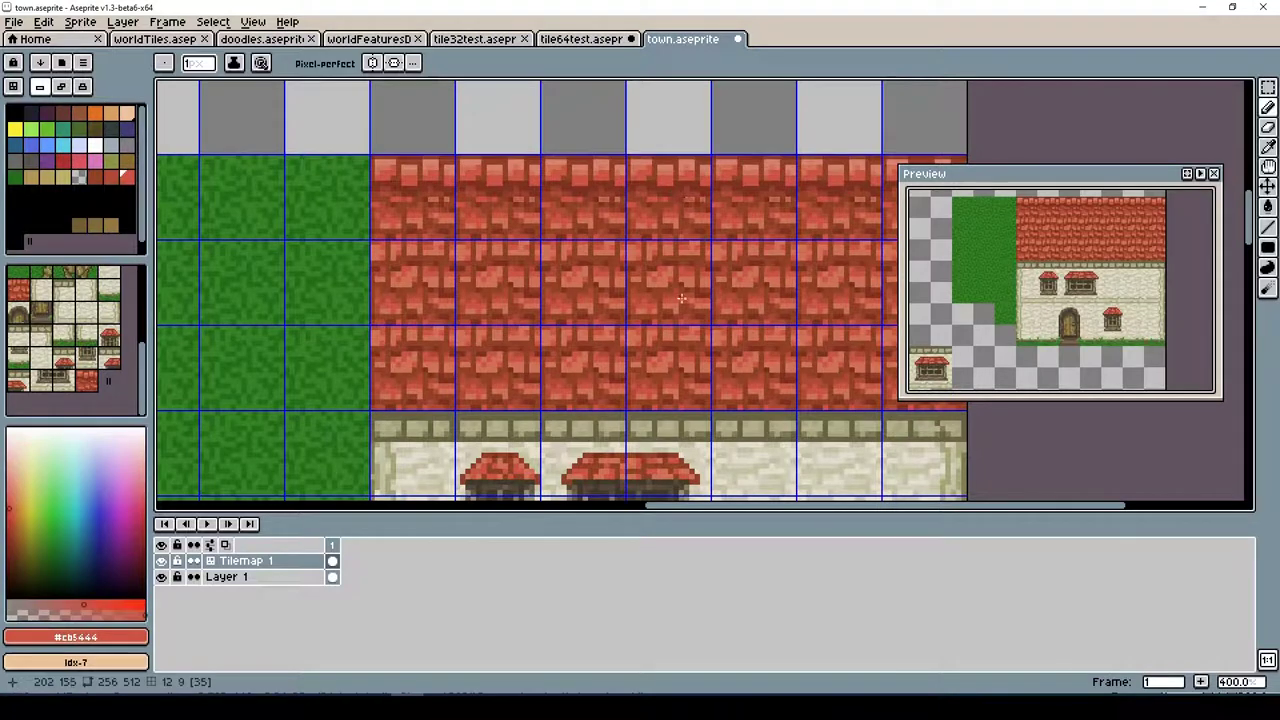
pyautogui.hotkey('ctrl', 's')
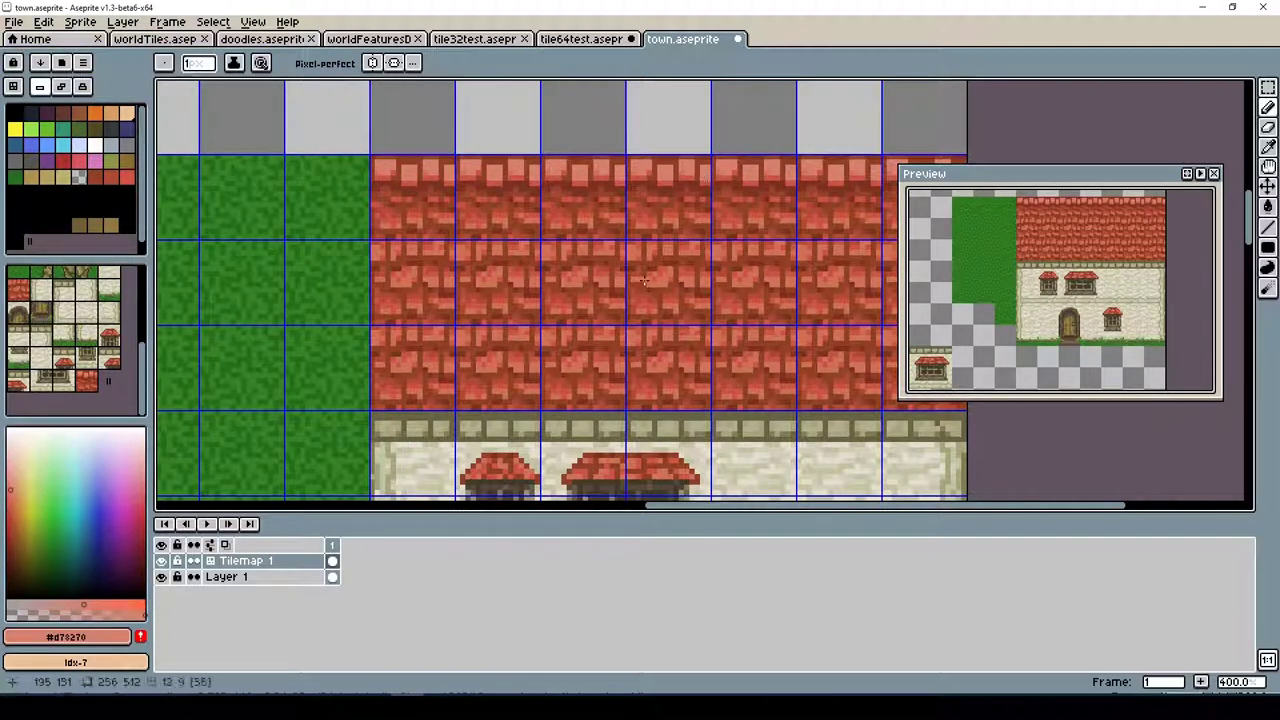
# Draw dark #7c3323 vertical edging down the roof's outer columns as new edge tiles, and save the file
pyautogui.keyDown('alt'); pyautogui.click(390, 195); pyautogui.keyUp('alt')
pyautogui.moveTo(1000, 173); pyautogui.dragTo(1000, 260)
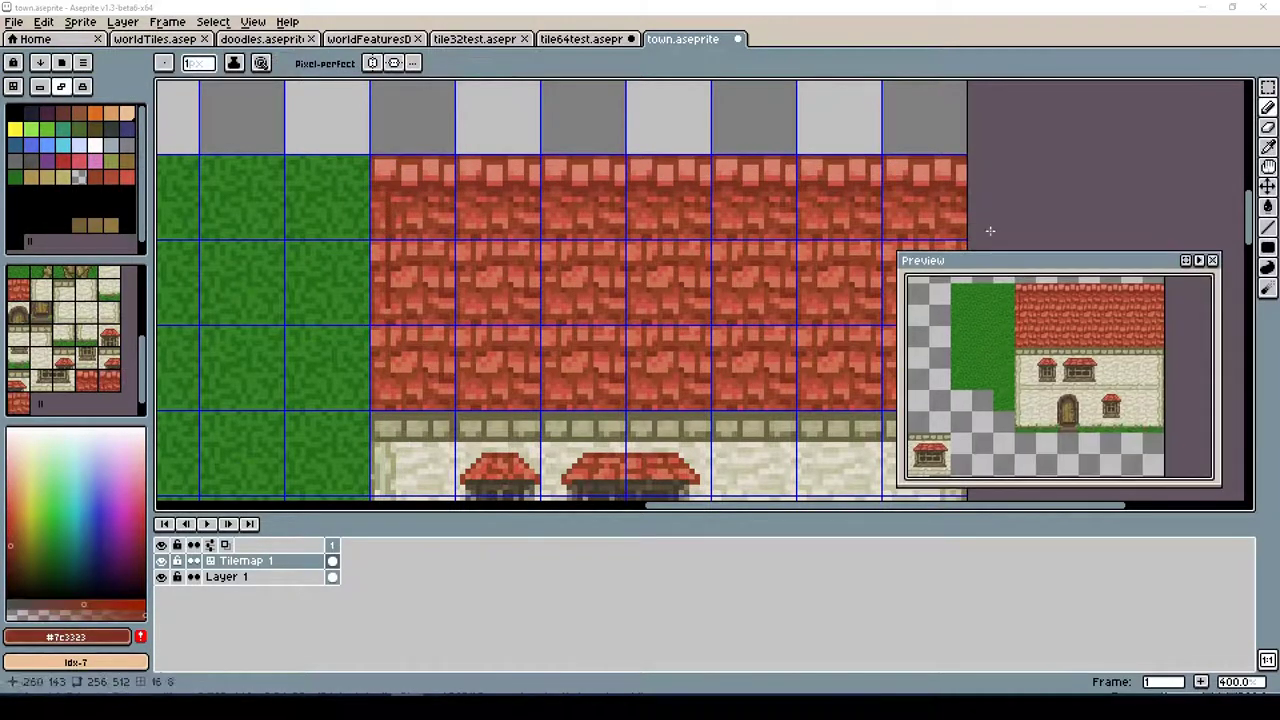
pyautogui.hscroll(2, 860, 190)
pyautogui.click(40, 89)
pyautogui.hotkey('ctrl', 's')
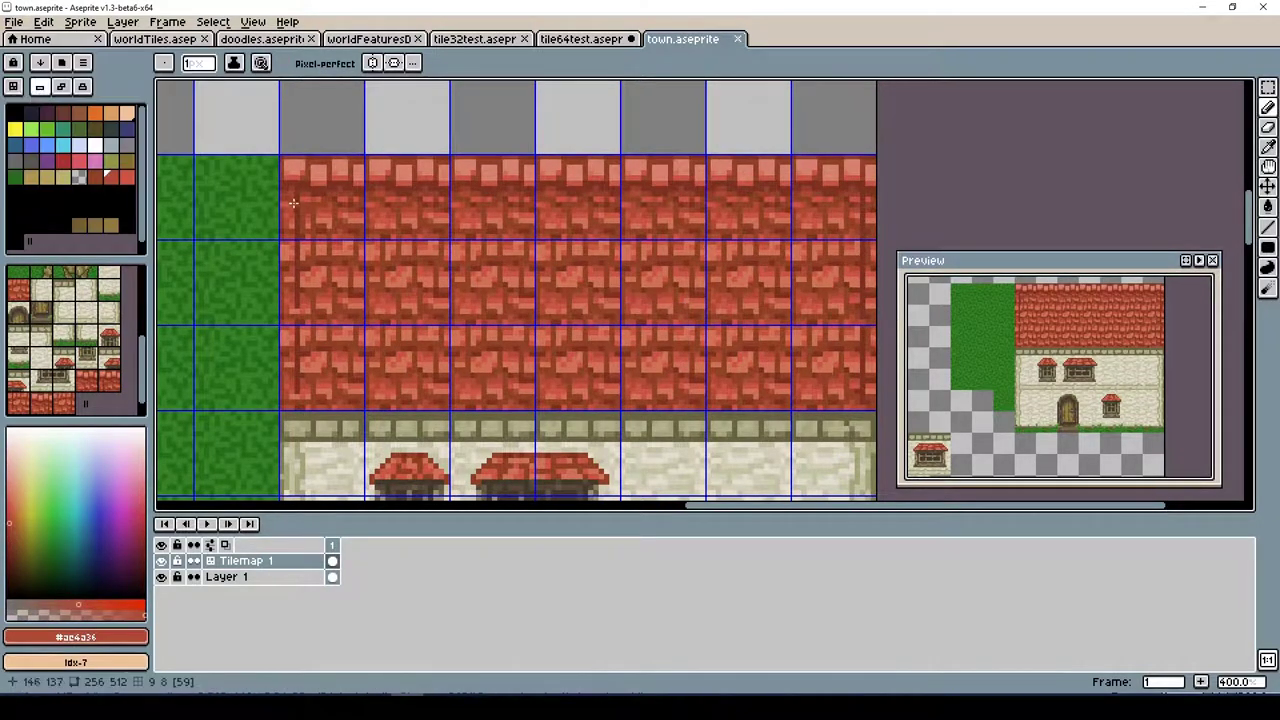
# Paint a lighter red strip down the roof's left edge and split it into blocks with #7c3323 gaps
pyautogui.keyDown('alt'); pyautogui.click(288, 204); pyautogui.keyUp('alt')
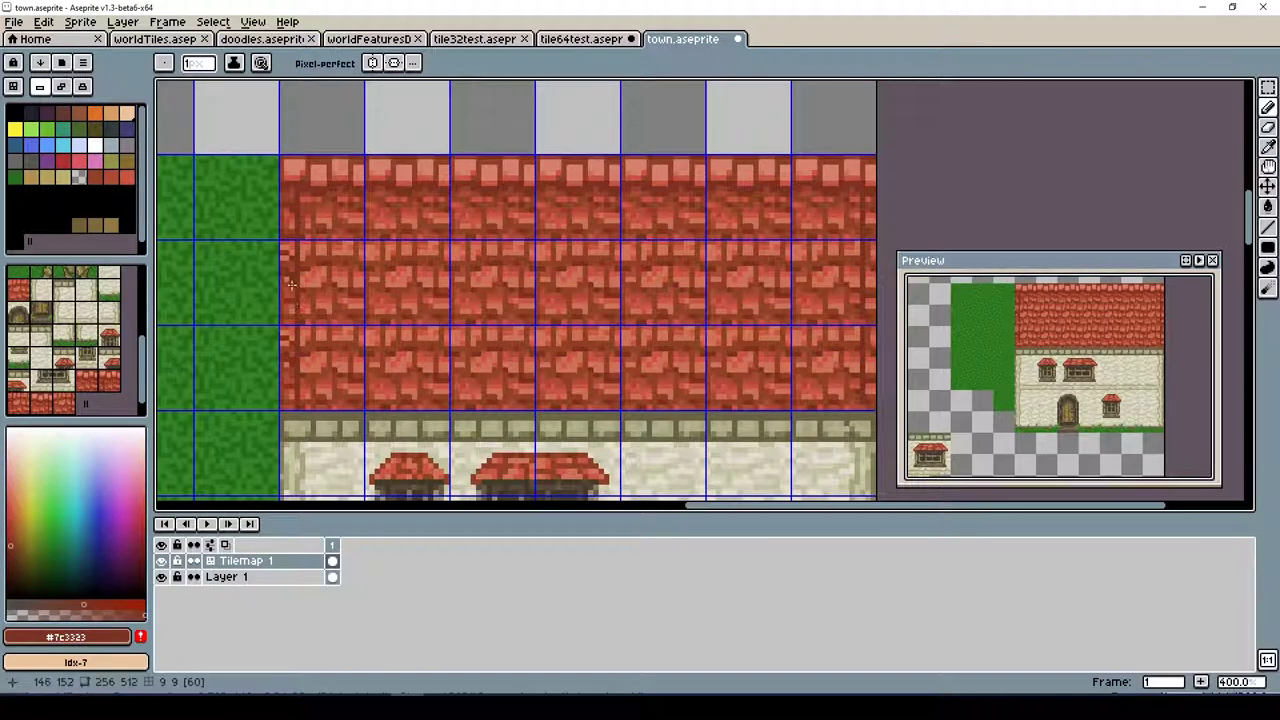
pyautogui.keyDown('alt'); pyautogui.click(290, 230); pyautogui.keyUp('alt')
pyautogui.keyDown('alt'); pyautogui.click(289, 309); pyautogui.keyUp('alt')
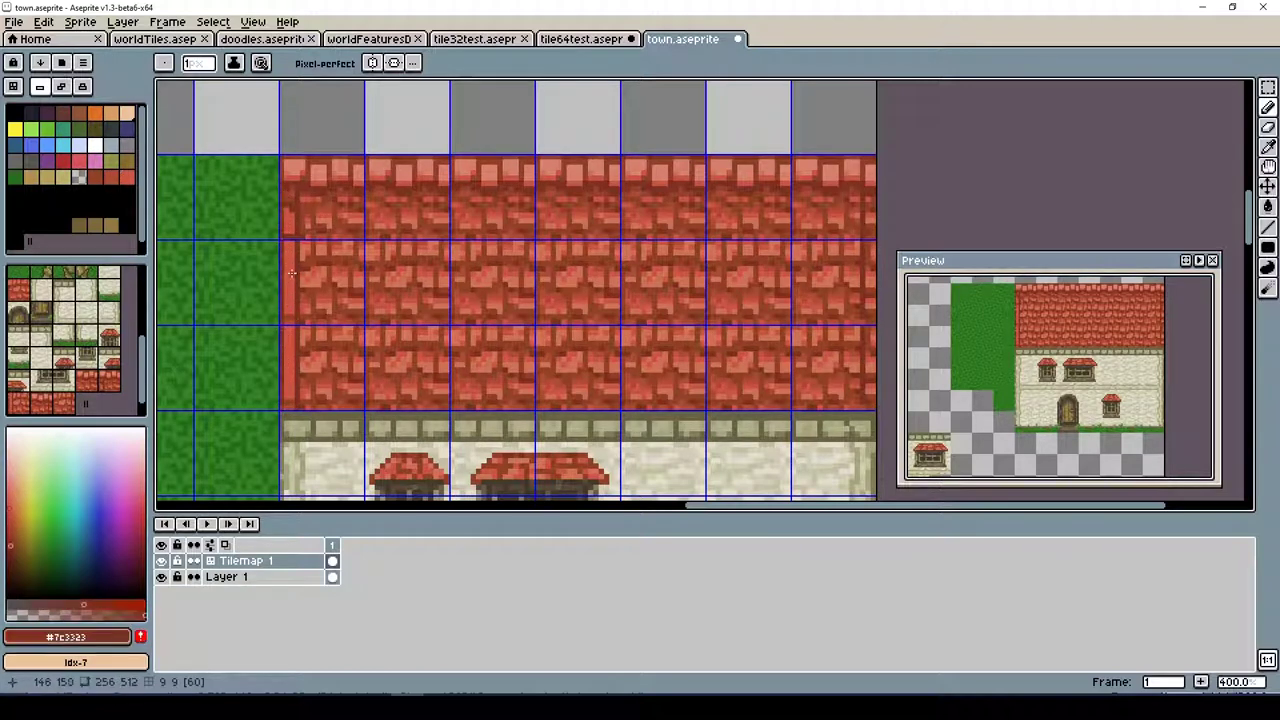
pyautogui.click(289, 267)
pyautogui.keyDown('alt'); pyautogui.click(288, 270); pyautogui.keyUp('alt')
pyautogui.keyDown('alt'); pyautogui.click(288, 270); pyautogui.keyUp('alt')
# Highlight the left edge blocks, blend the roof pixels beside them with #924129, and save the file
pyautogui.keyDown('alt'); pyautogui.click(287, 271); pyautogui.keyUp('alt')
pyautogui.keyDown('alt'); pyautogui.click(290, 300); pyautogui.keyUp('alt')
pyautogui.keyDown('alt'); pyautogui.click(301, 272); pyautogui.keyUp('alt')
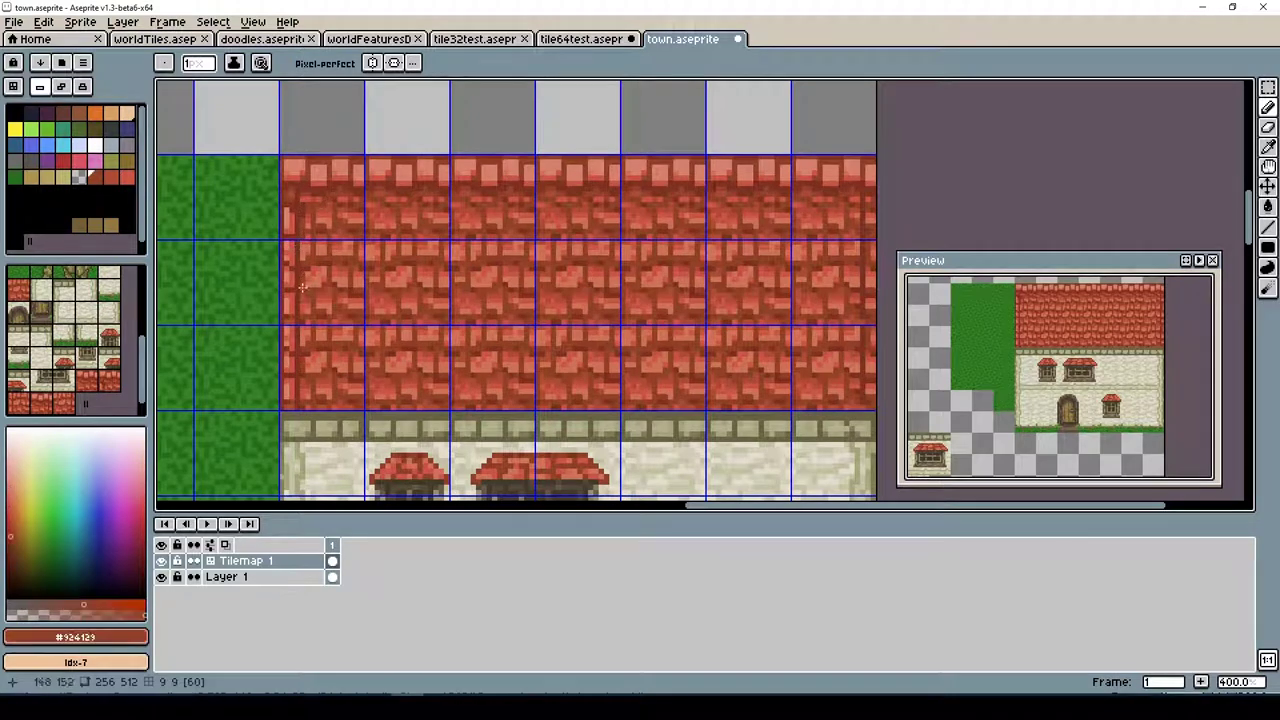
pyautogui.keyDown('alt'); pyautogui.click(339, 408); pyautogui.keyUp('alt')
pyautogui.keyDown('alt'); pyautogui.click(308, 292); pyautogui.keyUp('alt')
pyautogui.hotkey('ctrl', 's')
# Draw a dark vertical line near the roof's right edge and a #cb5444 strip along its outer side
pyautogui.moveTo(761, 507); pyautogui.dragTo(771, 507)
pyautogui.moveTo(1125, 268); pyautogui.dragTo(1137, 143)
pyautogui.keyDown('alt'); pyautogui.click(852, 210); pyautogui.keyUp('alt')
pyautogui.keyDown('alt'); pyautogui.click(855, 232); pyautogui.keyUp('alt')
pyautogui.moveTo(848, 192); pyautogui.dragTo(849, 308)
pyautogui.keyDown('alt'); pyautogui.click(858, 213); pyautogui.keyUp('alt')
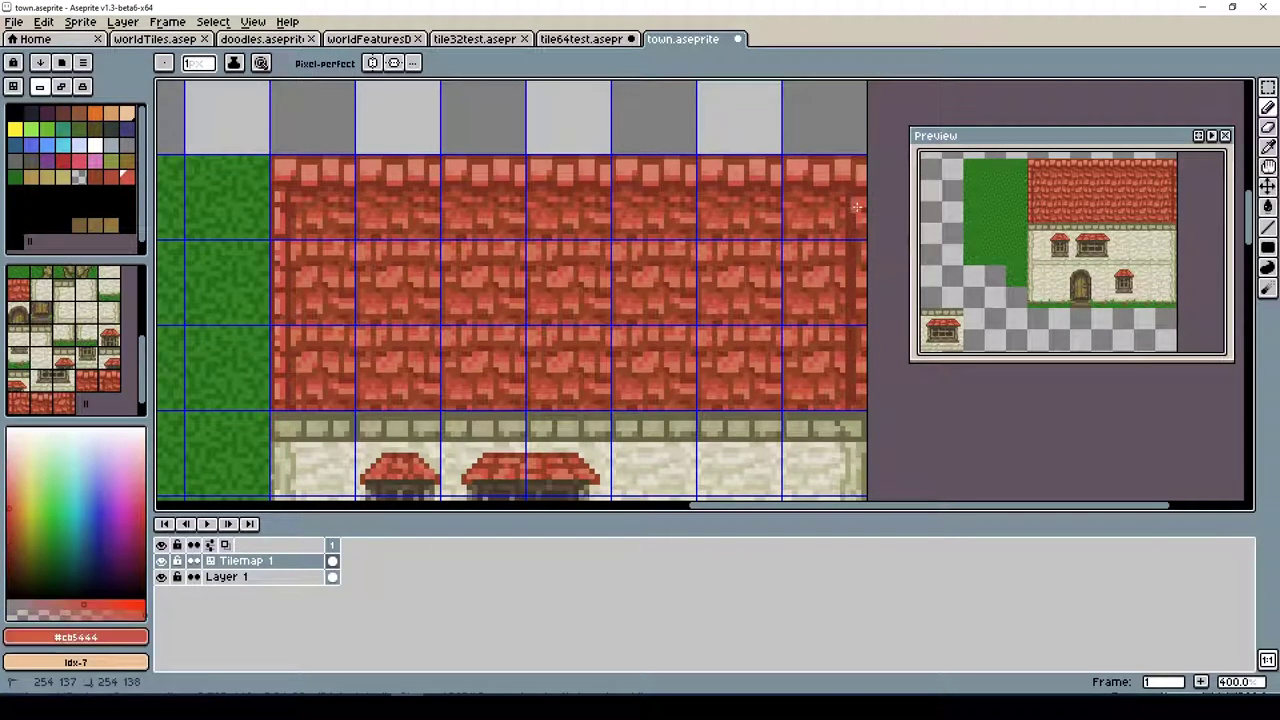
pyautogui.moveTo(858, 213); pyautogui.dragTo(858, 406)
# Split the right edge strip into blocks with #7c3323 gaps and add #d78270 highlights
pyautogui.keyDown('alt'); pyautogui.click(851, 234); pyautogui.keyUp('alt')
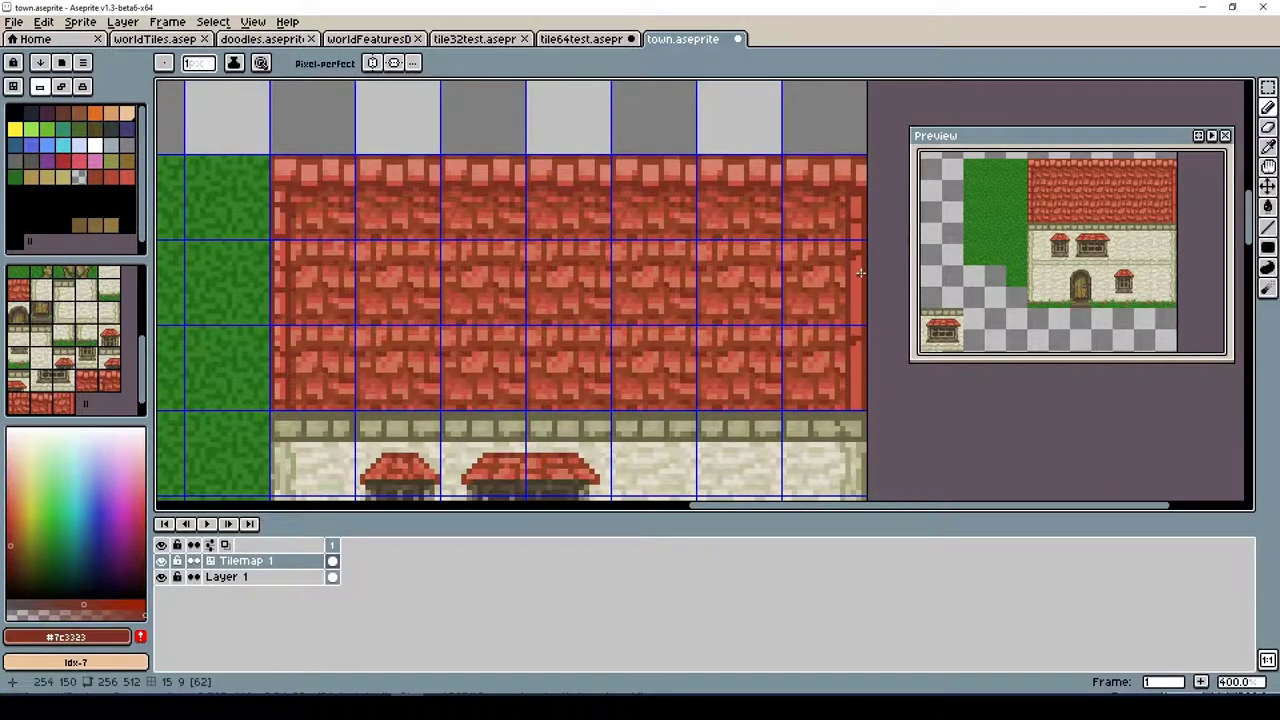
pyautogui.keyDown('alt'); pyautogui.click(858, 236); pyautogui.keyUp('alt')
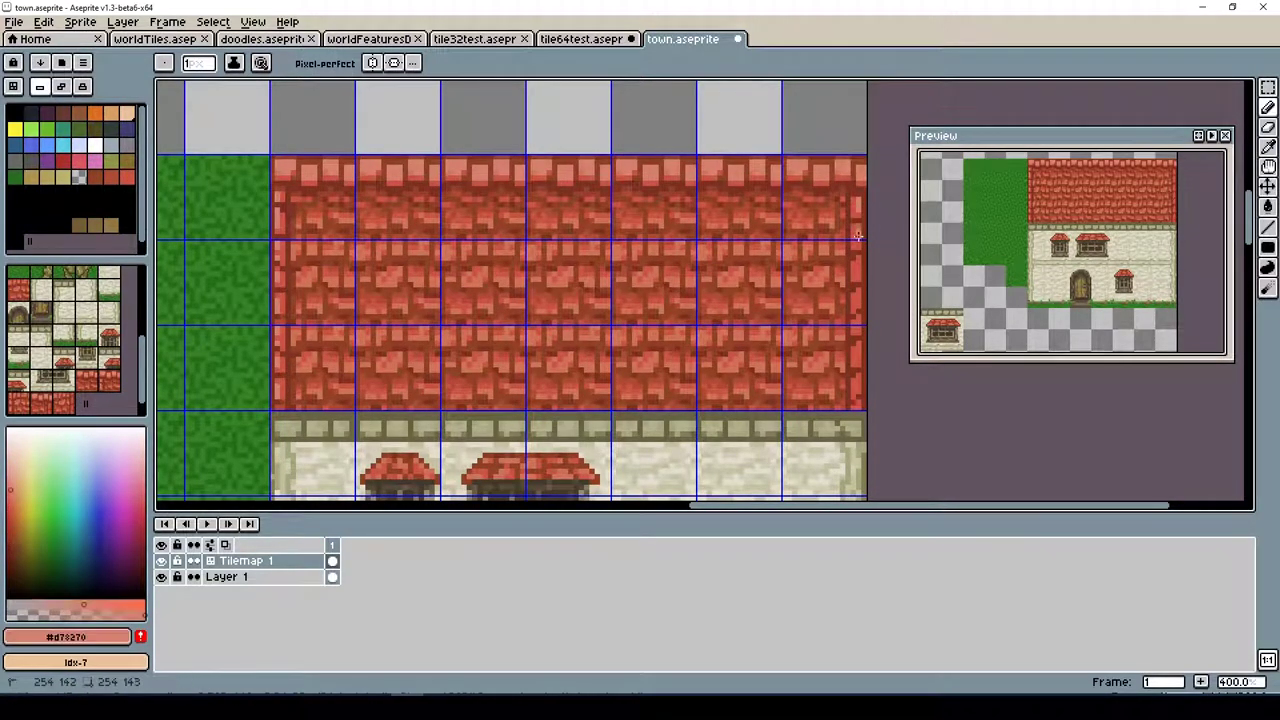
pyautogui.keyDown('alt'); pyautogui.click(852, 311); pyautogui.keyUp('alt')
# Refine the gaps and shading beside the right edge blocks with #7c3323 and #924129
pyautogui.keyDown('alt'); pyautogui.click(846, 222); pyautogui.keyUp('alt')
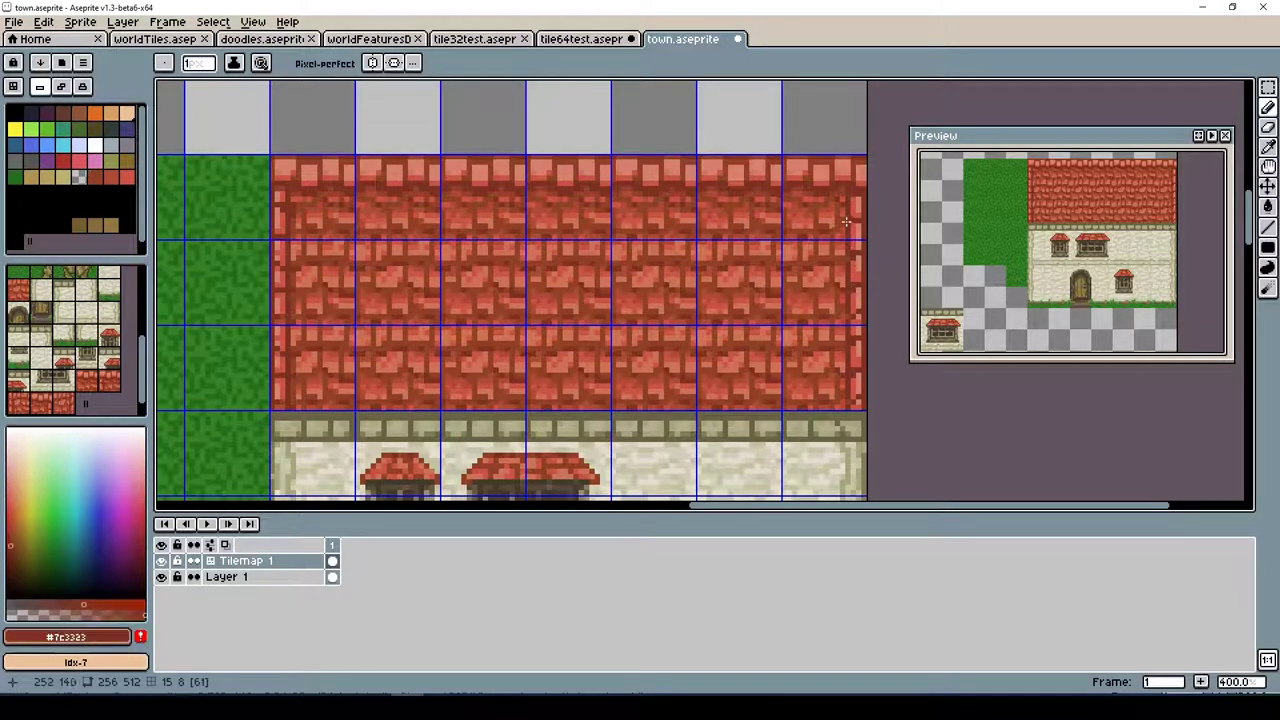
pyautogui.keyDown('alt'); pyautogui.click(848, 250); pyautogui.keyUp('alt')
pyautogui.keyDown('alt'); pyautogui.click(850, 327); pyautogui.keyUp('alt')
pyautogui.keyDown('alt'); pyautogui.click(858, 326); pyautogui.keyUp('alt')
pyautogui.keyDown('alt'); pyautogui.click(850, 313); pyautogui.keyUp('alt')
pyautogui.keyDown('alt'); pyautogui.click(854, 258); pyautogui.keyUp('alt')
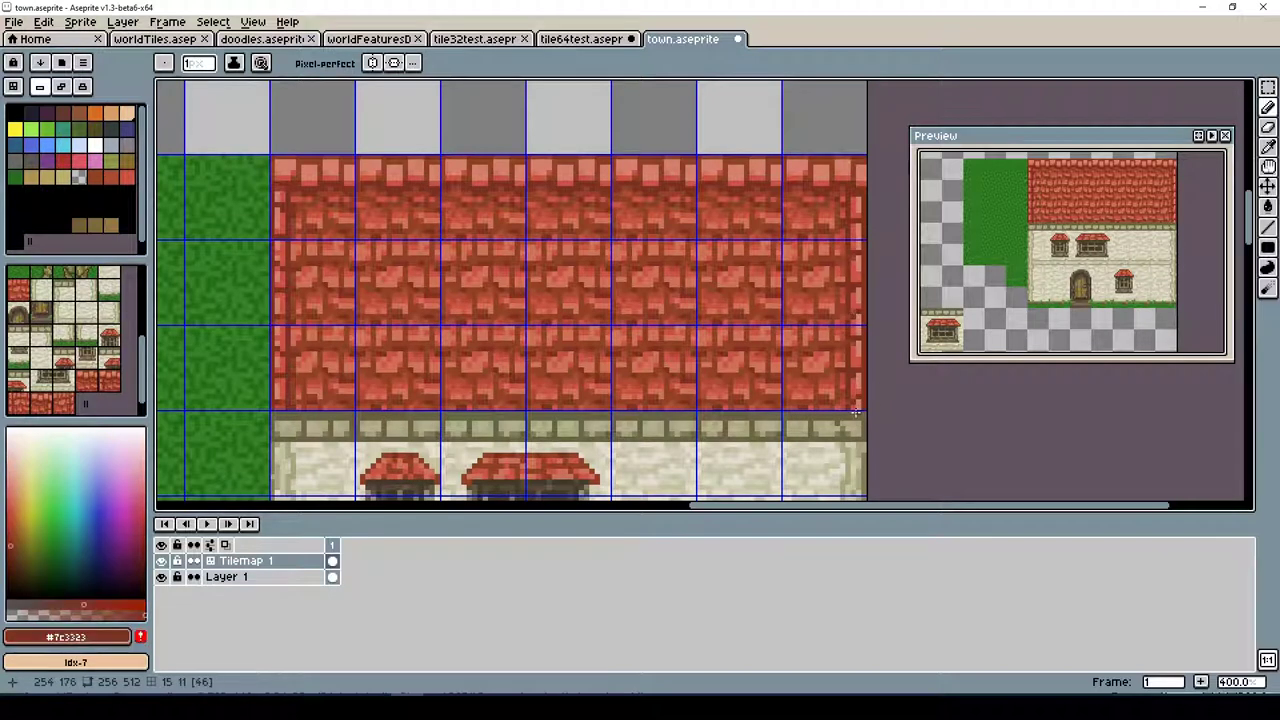
pyautogui.keyDown('alt'); pyautogui.click(840, 262); pyautogui.keyUp('alt')
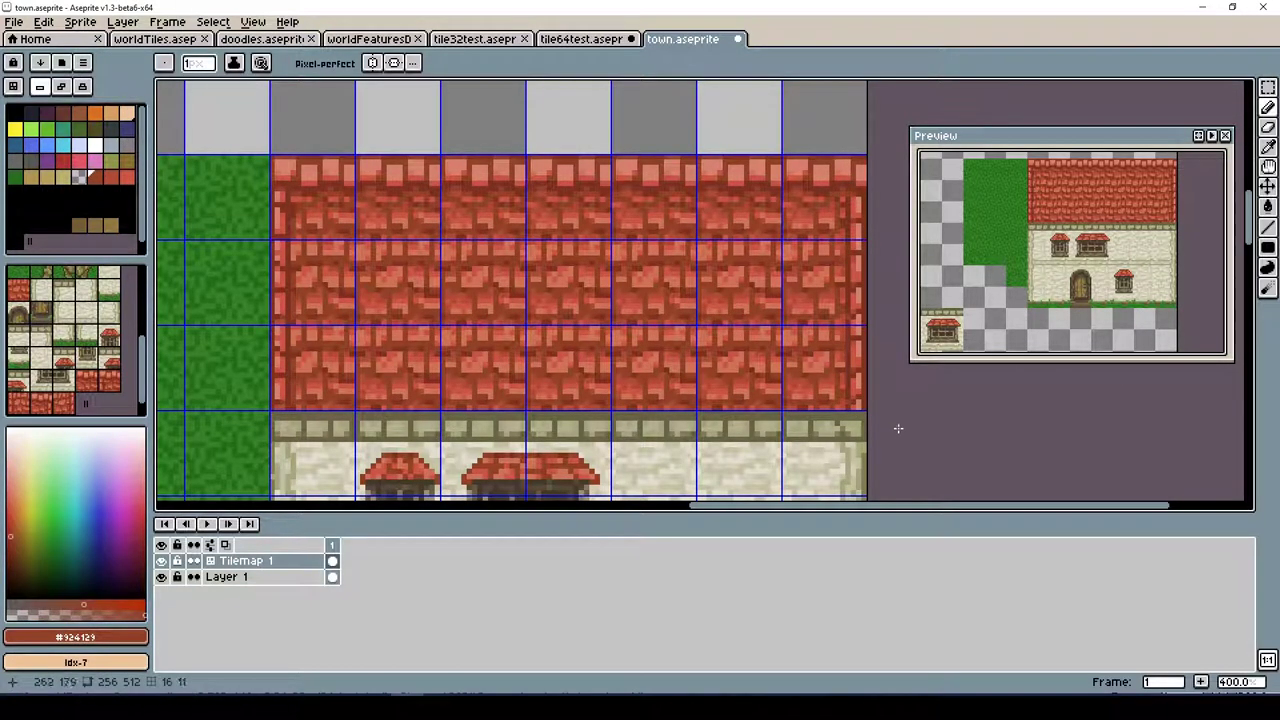
# Retouch the shading along the red roof's outer edge with sampled reds including #7c3323, and save the sprite
pyautogui.keyDown('alt'); pyautogui.click(858, 368); pyautogui.keyUp('alt')
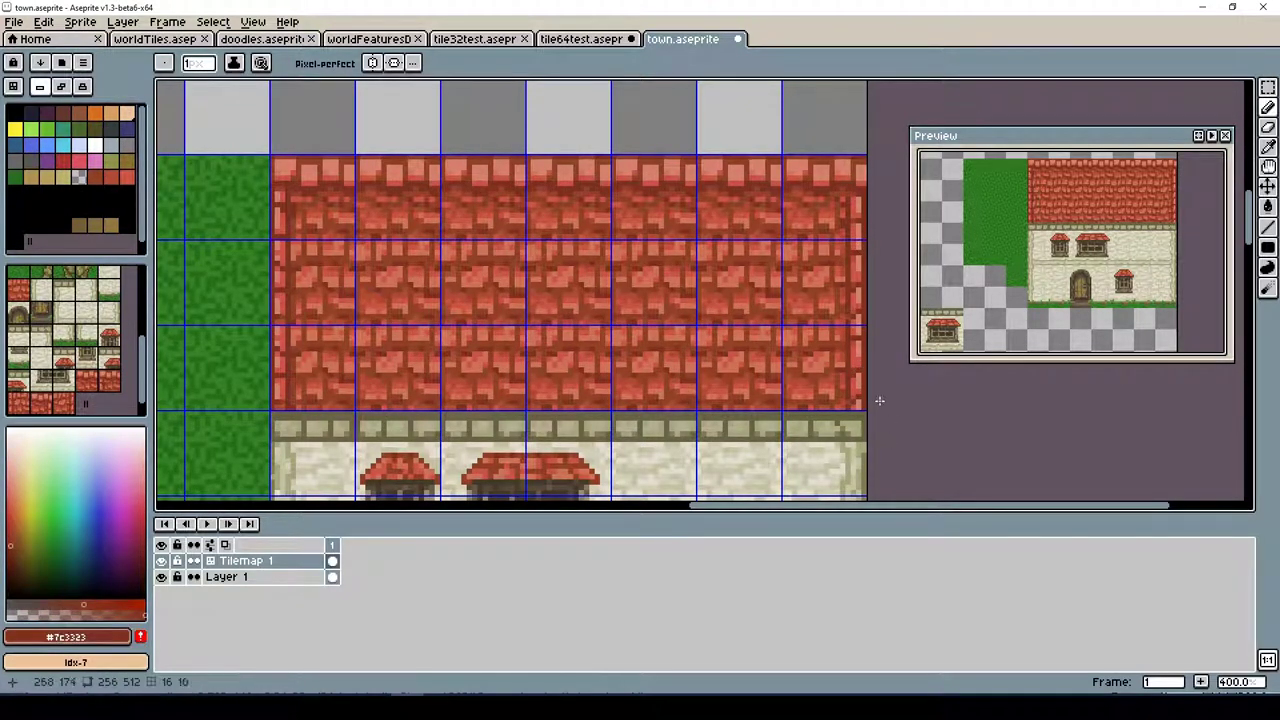
pyautogui.keyDown('alt'); pyautogui.click(859, 282); pyautogui.keyUp('alt')
pyautogui.keyDown('alt'); pyautogui.click(852, 256); pyautogui.keyUp('alt')
pyautogui.click(14, 21)
pyautogui.click(35, 91)
# Place a three-by-two block of roof tiles in the empty sample area and extend the grass beside the house down to the wall's base
pyautogui.press('-')
pyautogui.click(13, 87)
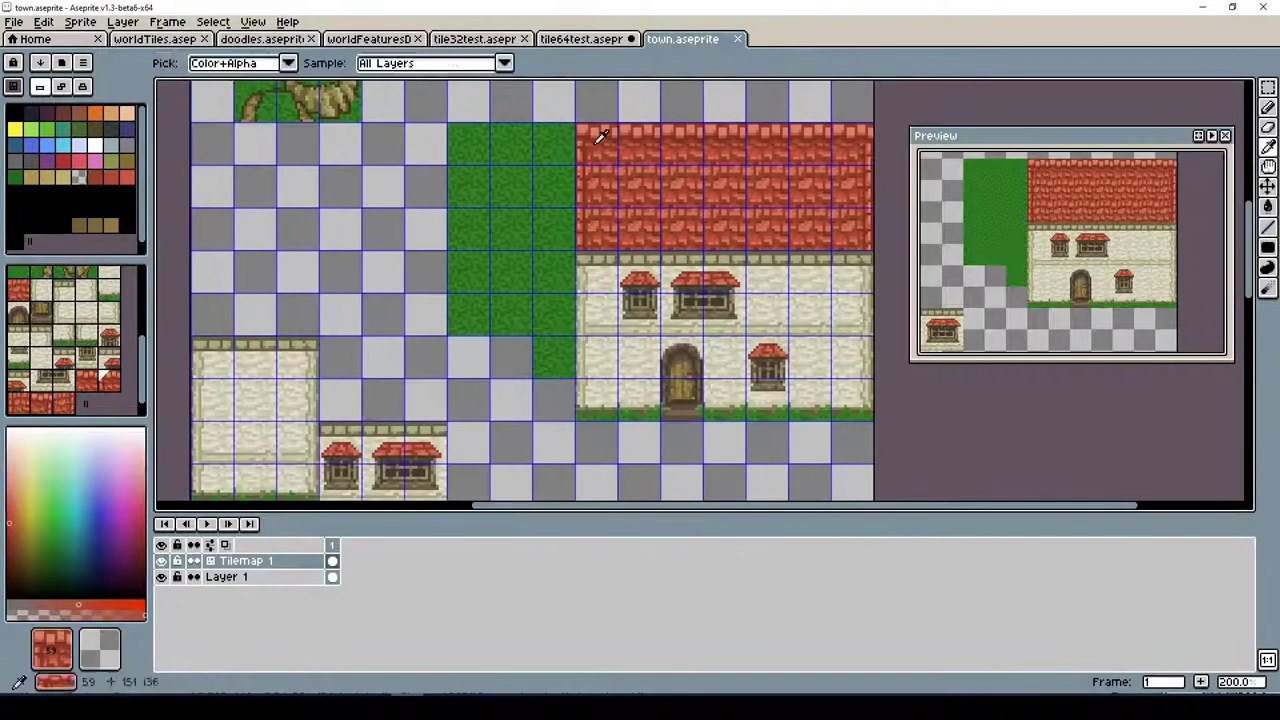
pyautogui.moveTo(255, 229); pyautogui.dragTo(297, 229)
pyautogui.moveTo(1248, 236)
pyautogui.mouseDown()
pyautogui.moveTo(1248, 330)
pyautogui.moveTo(1242, 240)
pyautogui.mouseUp()
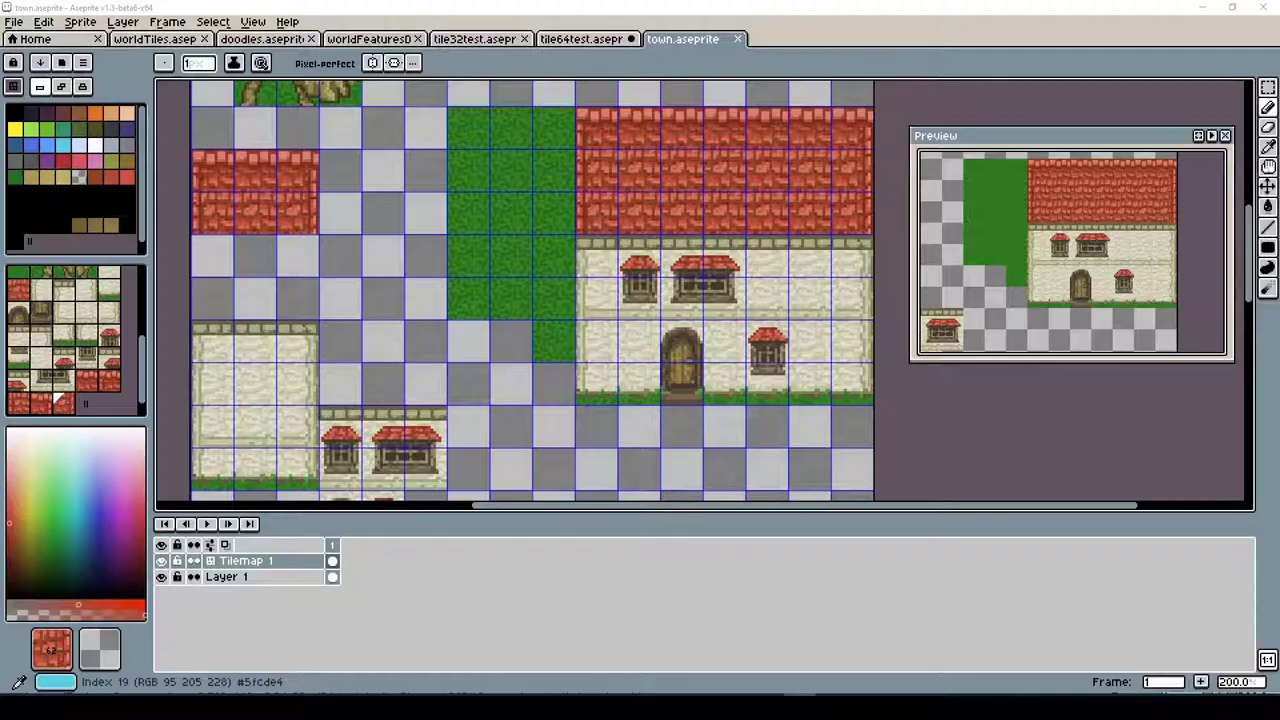
pyautogui.keyDown('alt'); pyautogui.click(510, 280); pyautogui.keyUp('alt')
pyautogui.moveTo(555, 362)
pyautogui.mouseDown()
pyautogui.moveTo(425, 362)
pyautogui.moveTo(425, 120)
pyautogui.mouseUp()
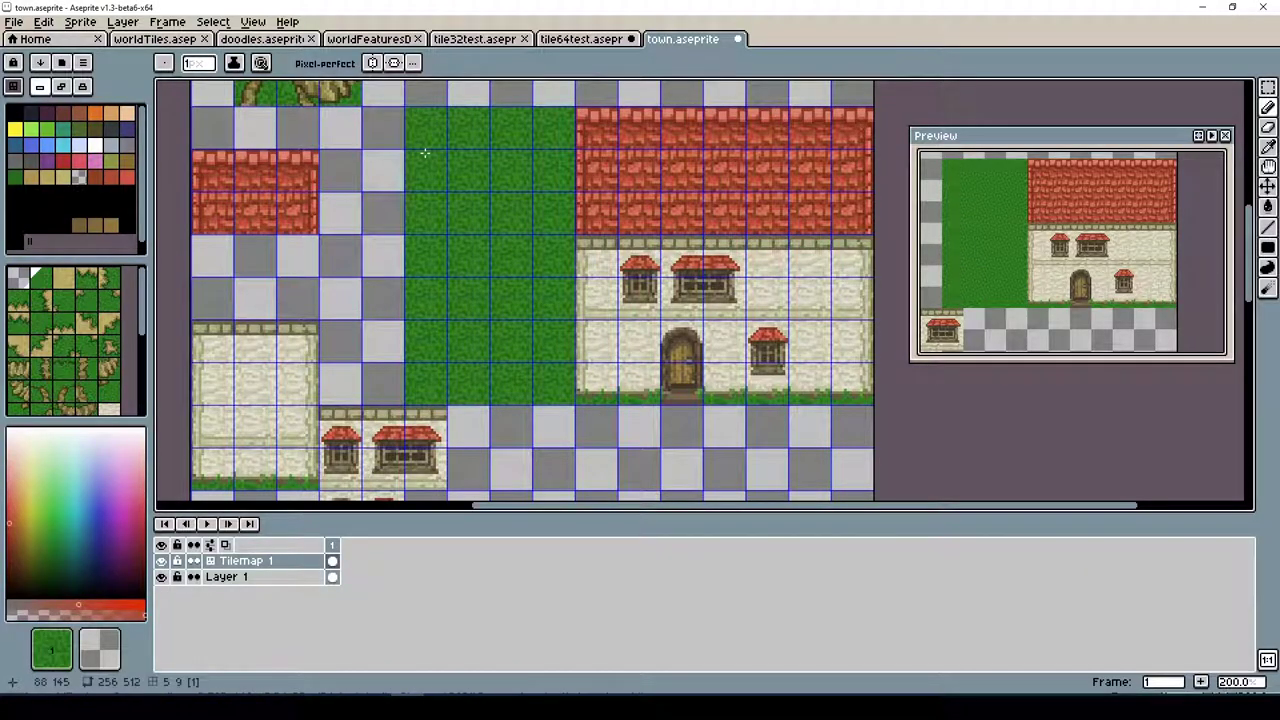
# Draw a 45-degree #7c3323 line spanning 32 by 32 pixels from the roof's upper corner down across the grass
pyautogui.click(64, 88)
pyautogui.hotkey('shift', 'l')
pyautogui.scroll(2, 551, 143)
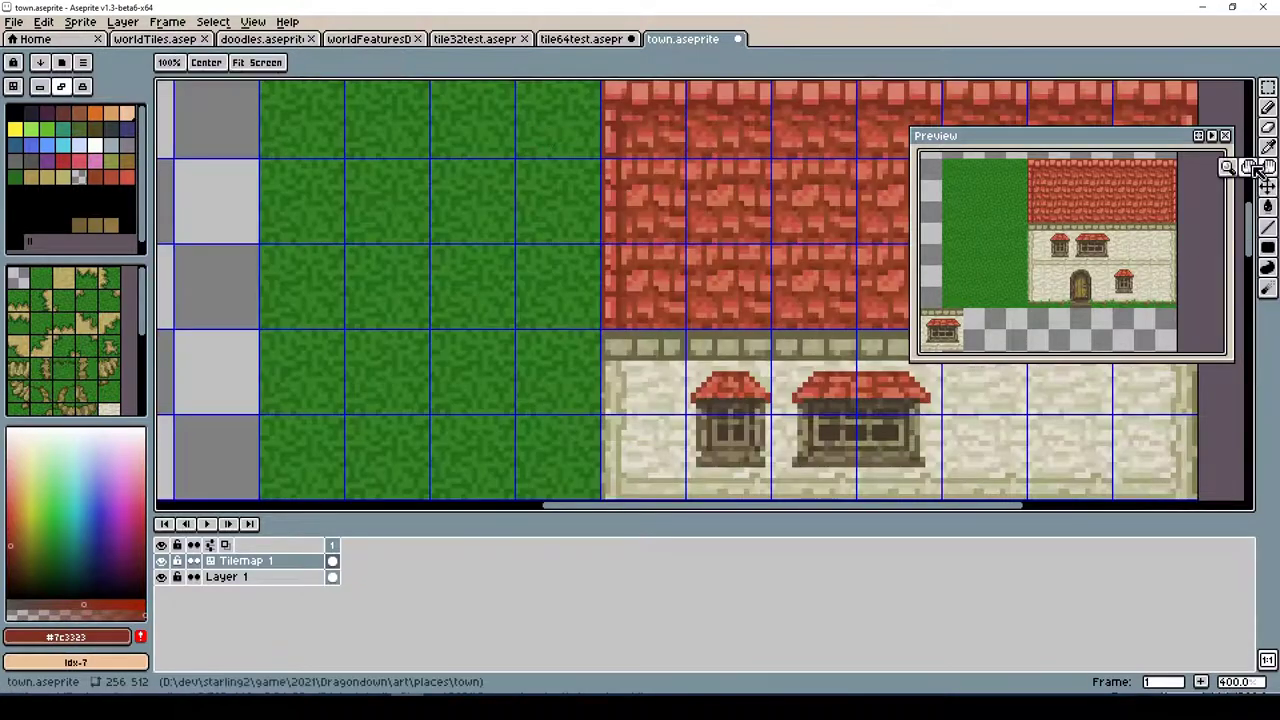
pyautogui.moveTo(428, 303); pyautogui.dragTo(428, 299)
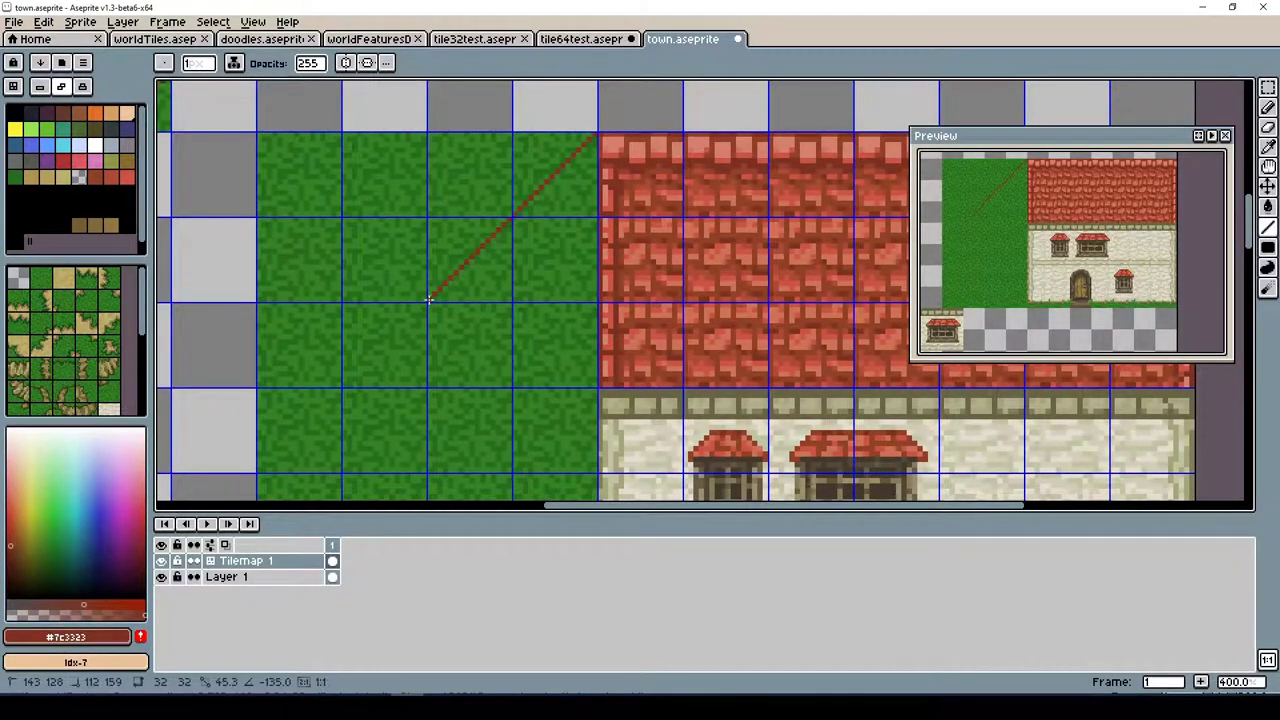
# Paint the area beneath the diagonal line solid #cb5444 in the grass tile next to the roof
pyautogui.click(125, 177)
pyautogui.click(1267, 107)
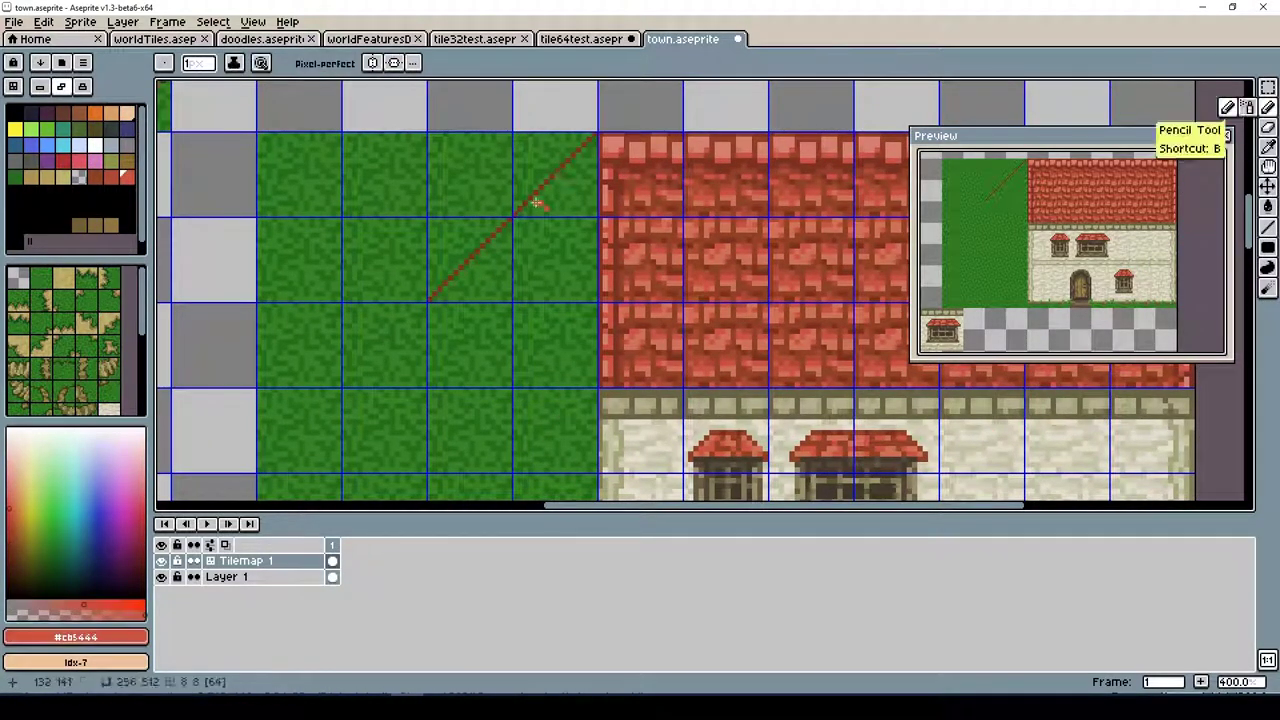
pyautogui.moveTo(520, 214); pyautogui.dragTo(590, 170)
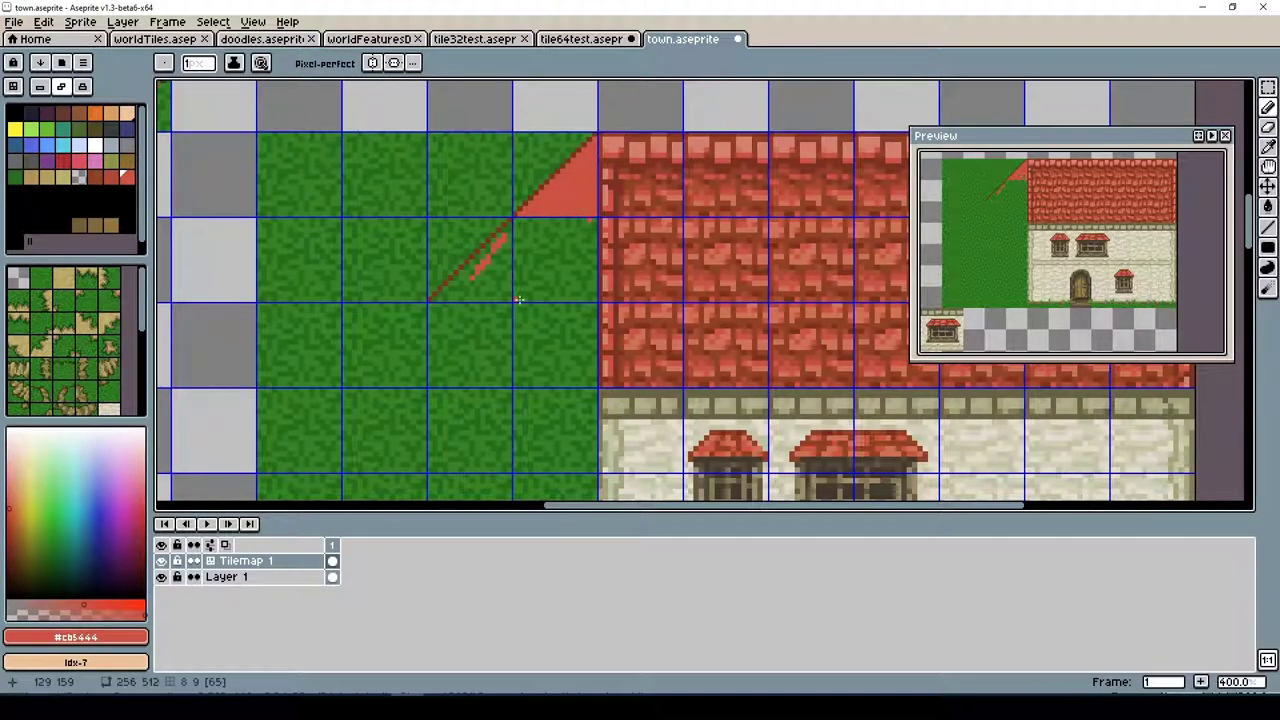
# Continue the slope diagonally over three rows with the half-red, half-grass tile, filling the cells between slope and roof with roof tiles
pyautogui.press('q')
pyautogui.press('Tab')
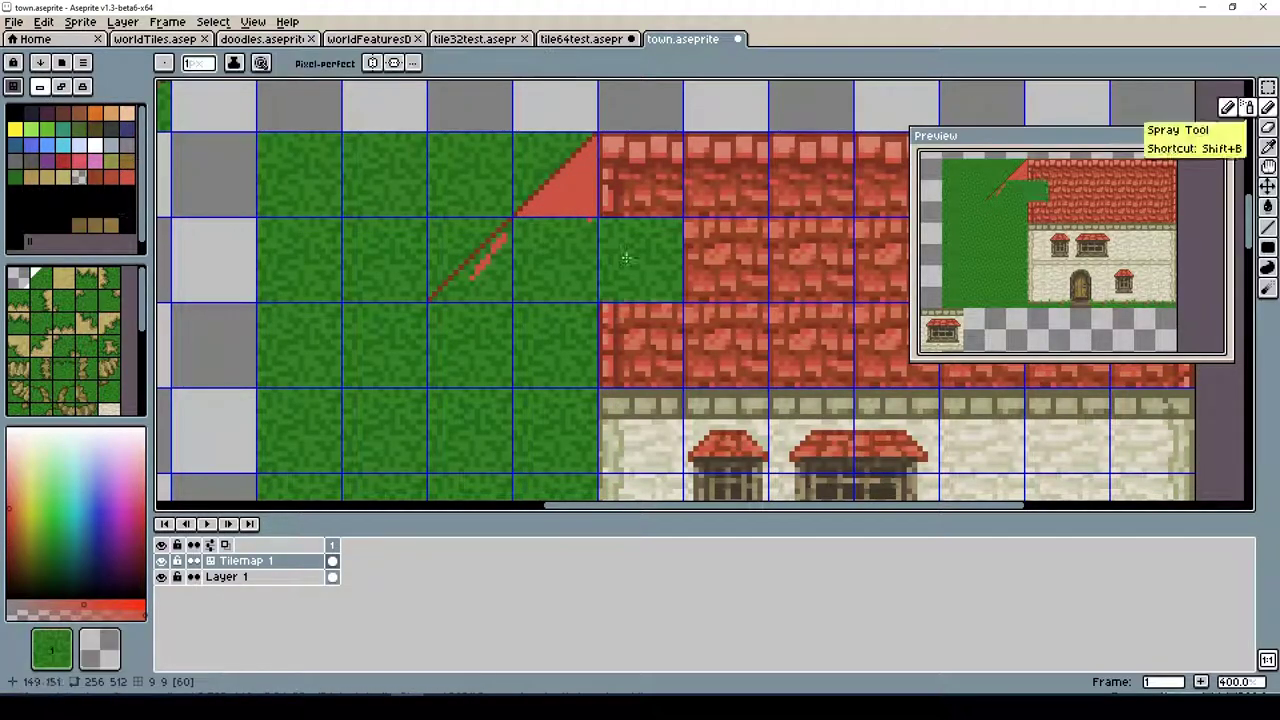
pyautogui.press('m')
pyautogui.moveTo(535, 192)
pyautogui.mouseDown()
pyautogui.moveTo(491, 271)
pyautogui.moveTo(406, 356)
pyautogui.mouseUp()
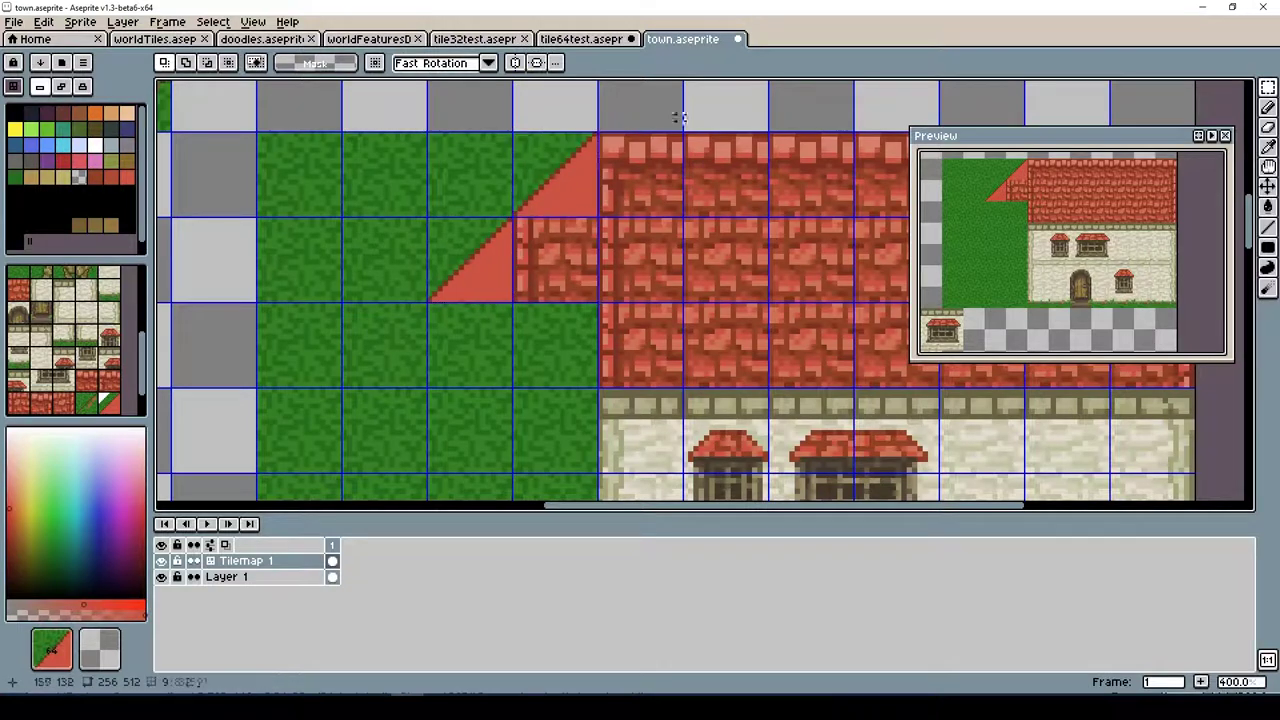
pyautogui.press('b')
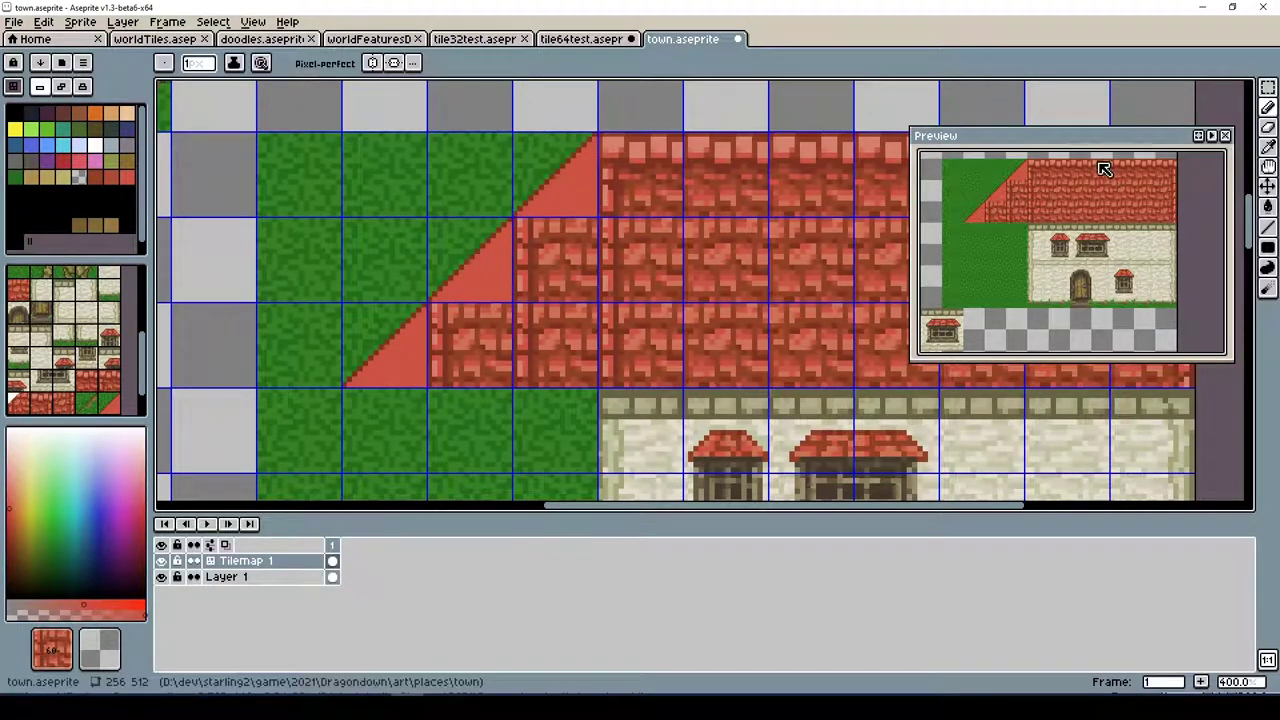
# Replace the edge-style roof tiles beneath the slope with the plain interior roof tile
pyautogui.press('m')
pyautogui.hotkey('ctrl', 'shift', 'd')
pyautogui.click(252, 21)
pyautogui.click(457, 89)
pyautogui.press('b')
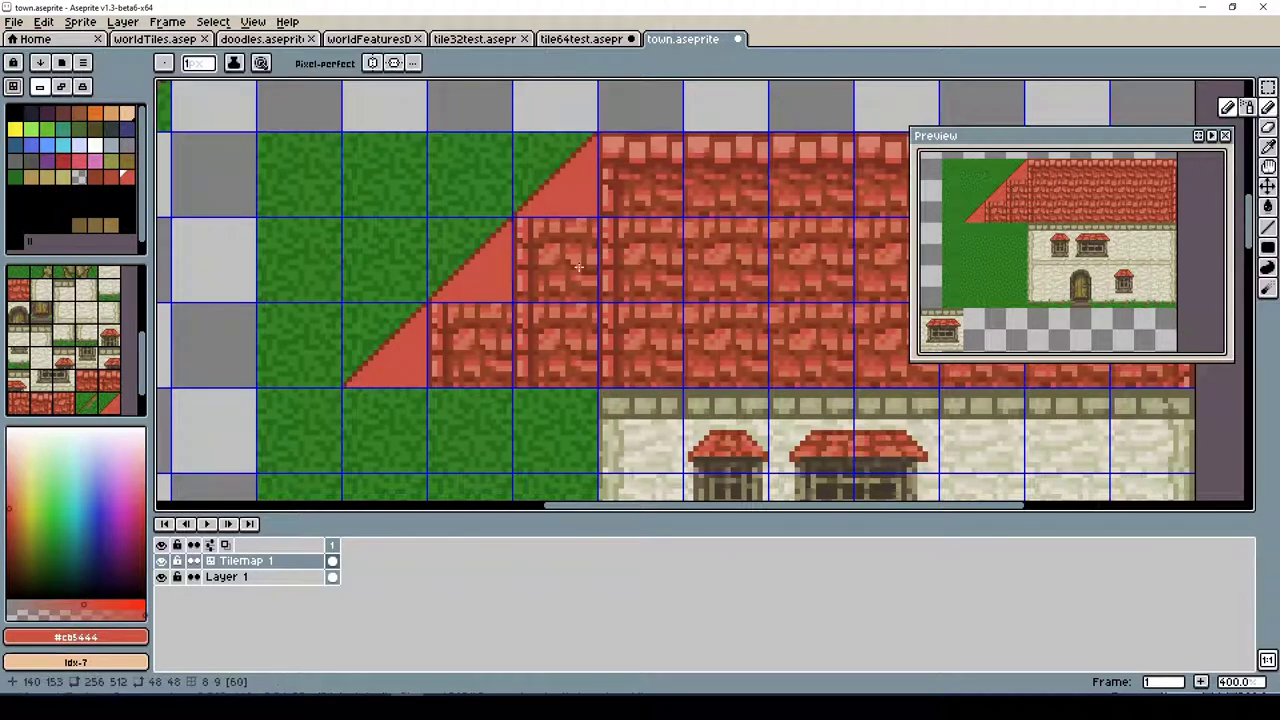
pyautogui.press('Tab')
pyautogui.press('m')
pyautogui.moveTo(560, 150); pyautogui.dragTo(570, 187)
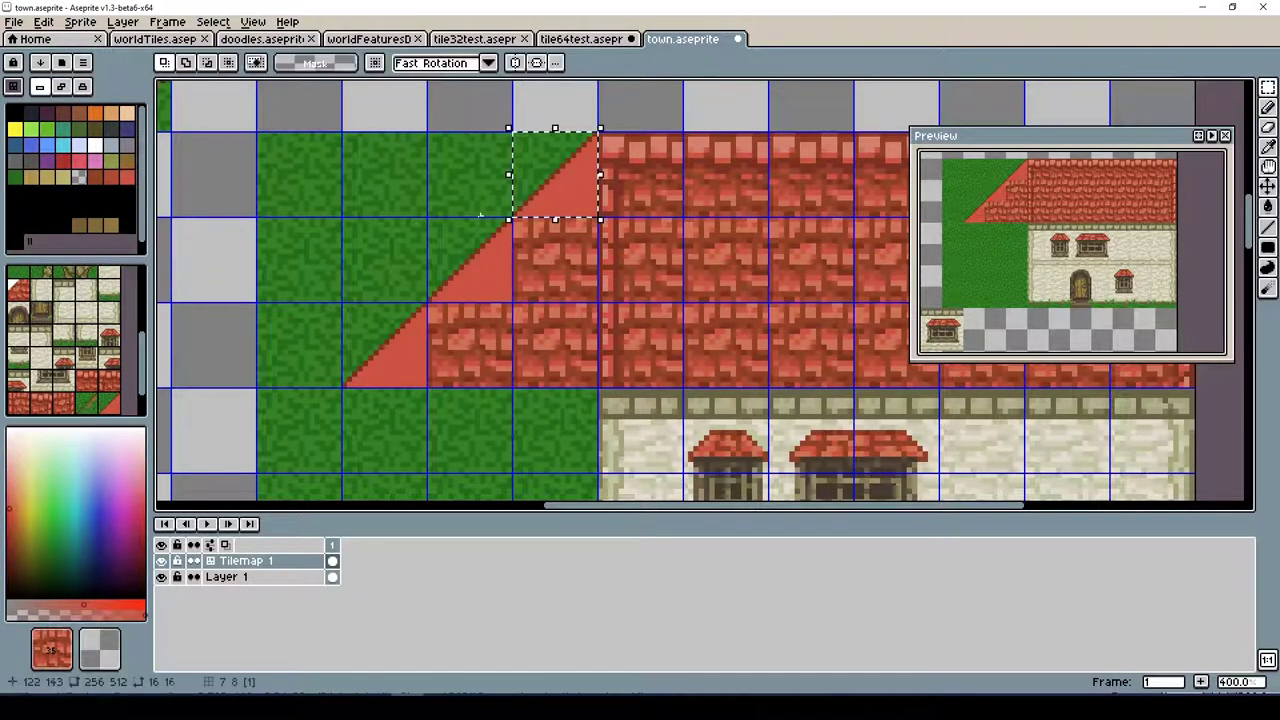
pyautogui.click(252, 21)
pyautogui.click(457, 89)
pyautogui.press('b')
pyautogui.press('Tab')
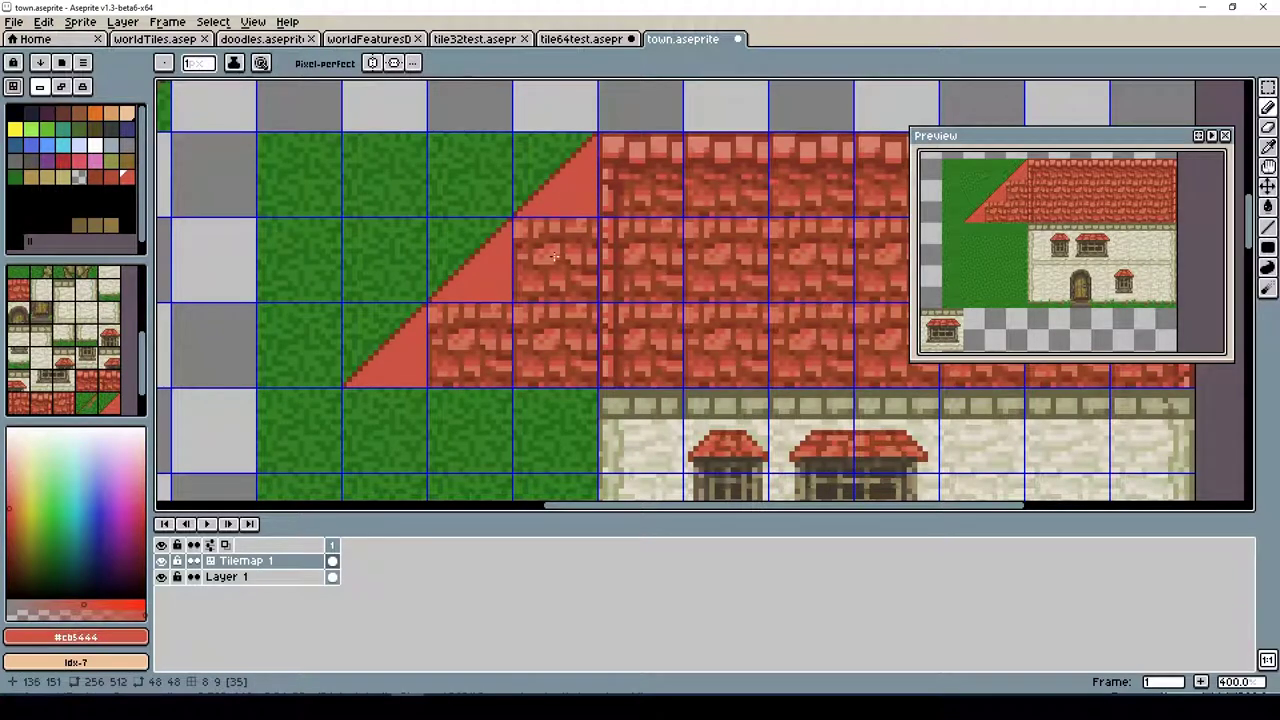
# Erase the three roof tiles between the diagonal slope and the house roof
pyautogui.press('Tab')
pyautogui.press('e')
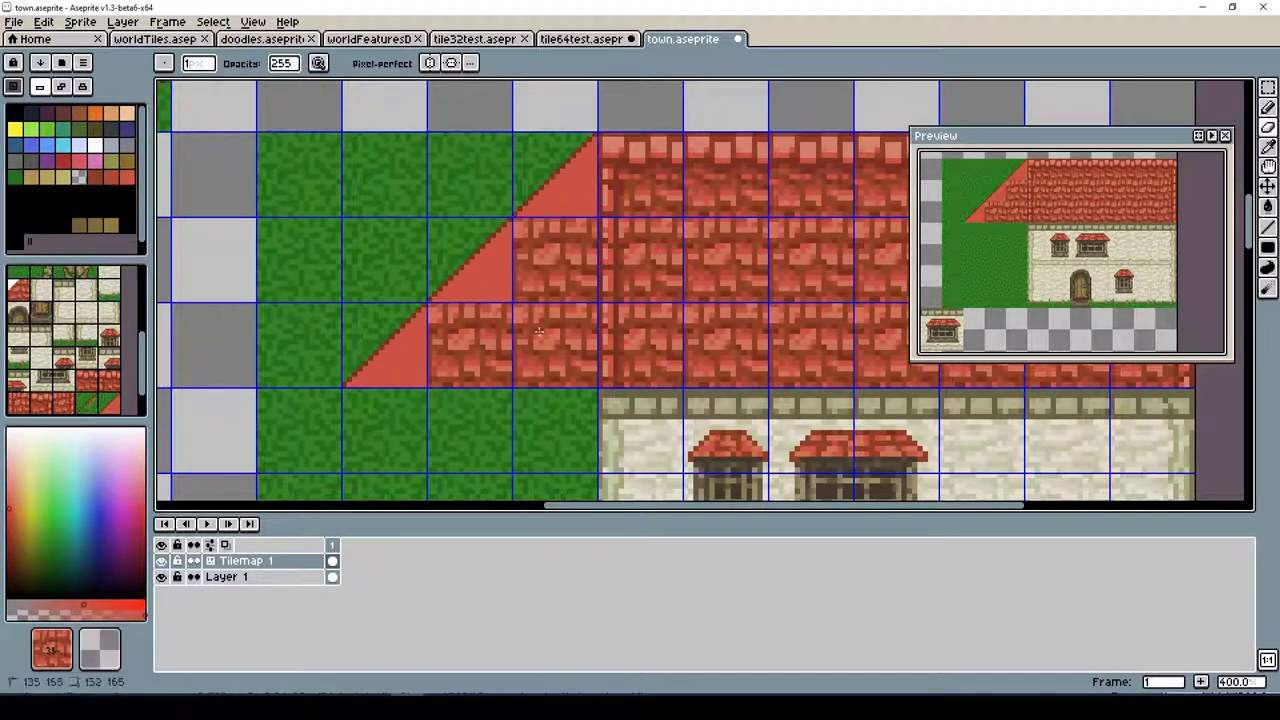
pyautogui.moveTo(520, 274); pyautogui.dragTo(516, 326)
pyautogui.click(505, 330)
# Paint diagonal #cb5444 strokes in the blank tile directly below the uppermost slope triangle
pyautogui.click(1268, 107)
pyautogui.press('Tab')
pyautogui.moveTo(519, 279); pyautogui.dragTo(567, 230)
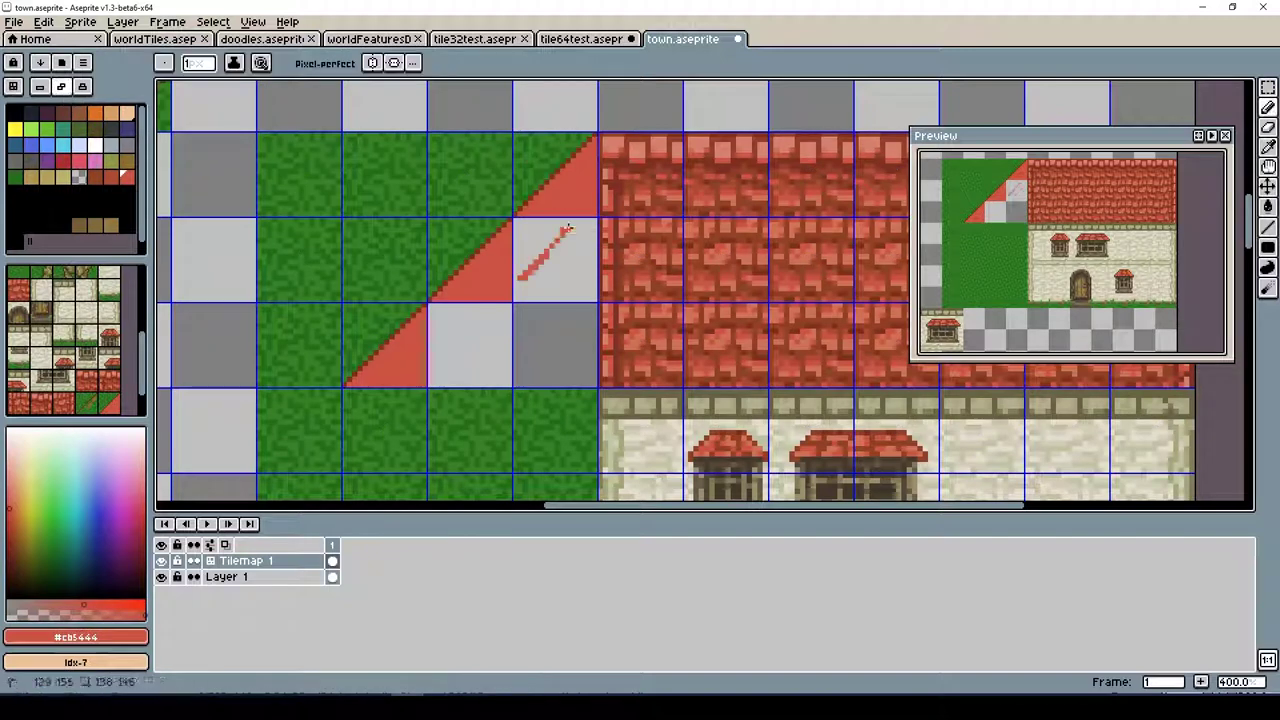
# Draw a corner-to-corner #7c3323 diagonal line in the blank tile below the red-stroked one
pyautogui.keyDown('alt'); pyautogui.click(536, 201); pyautogui.keyUp('alt')
pyautogui.scroll(-2, 524, 291)
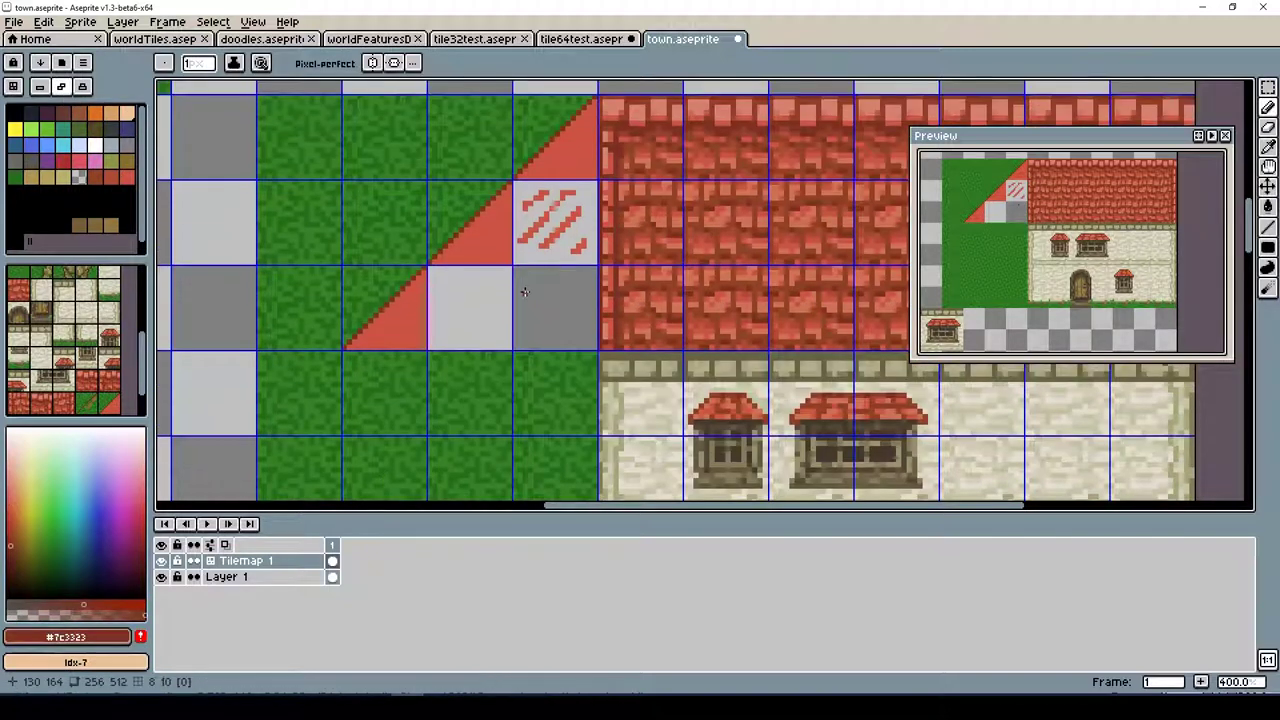
pyautogui.moveTo(591, 268); pyautogui.dragTo(511, 345)
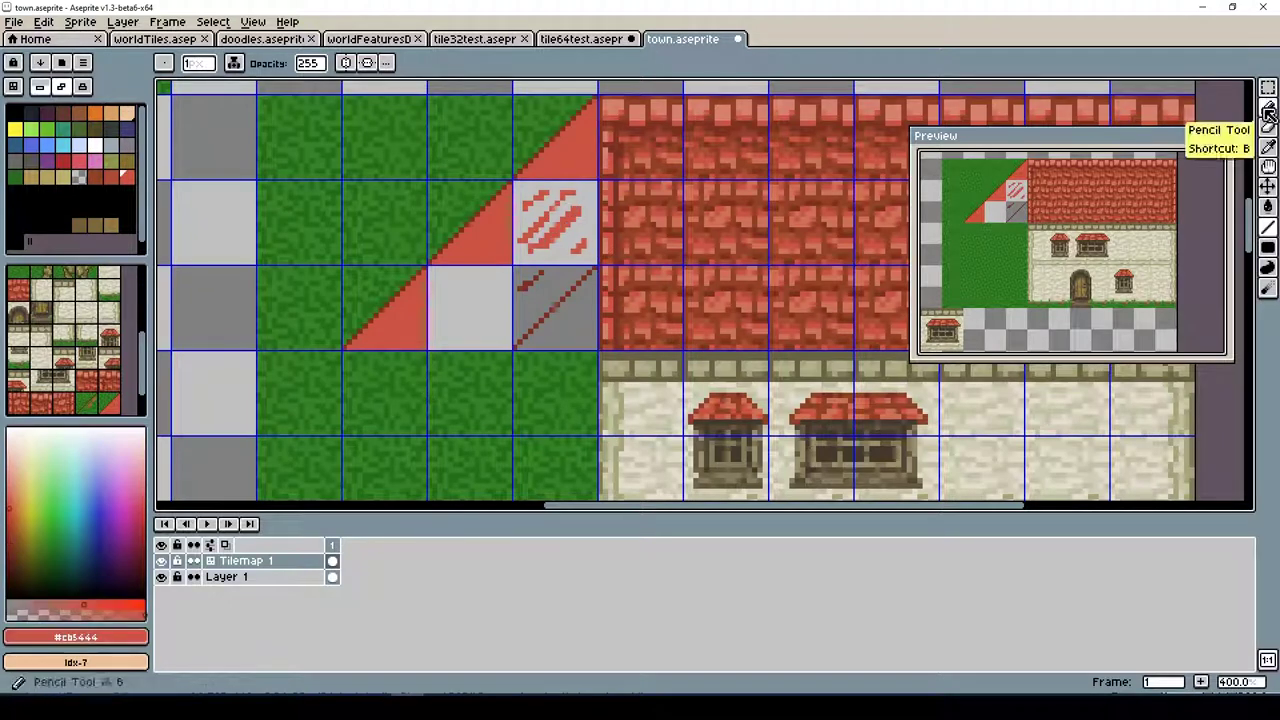
# Repeat the red-stroked tile and the dark-line tile diagonally downward beneath the slope triangles
pyautogui.press('Tab')
pyautogui.click(563, 227)
pyautogui.hotkey('ctrl', 'z')
pyautogui.hotkey('ctrl', 'z')
pyautogui.hotkey('ctrl', 'z')
pyautogui.hotkey('ctrl', 'z')
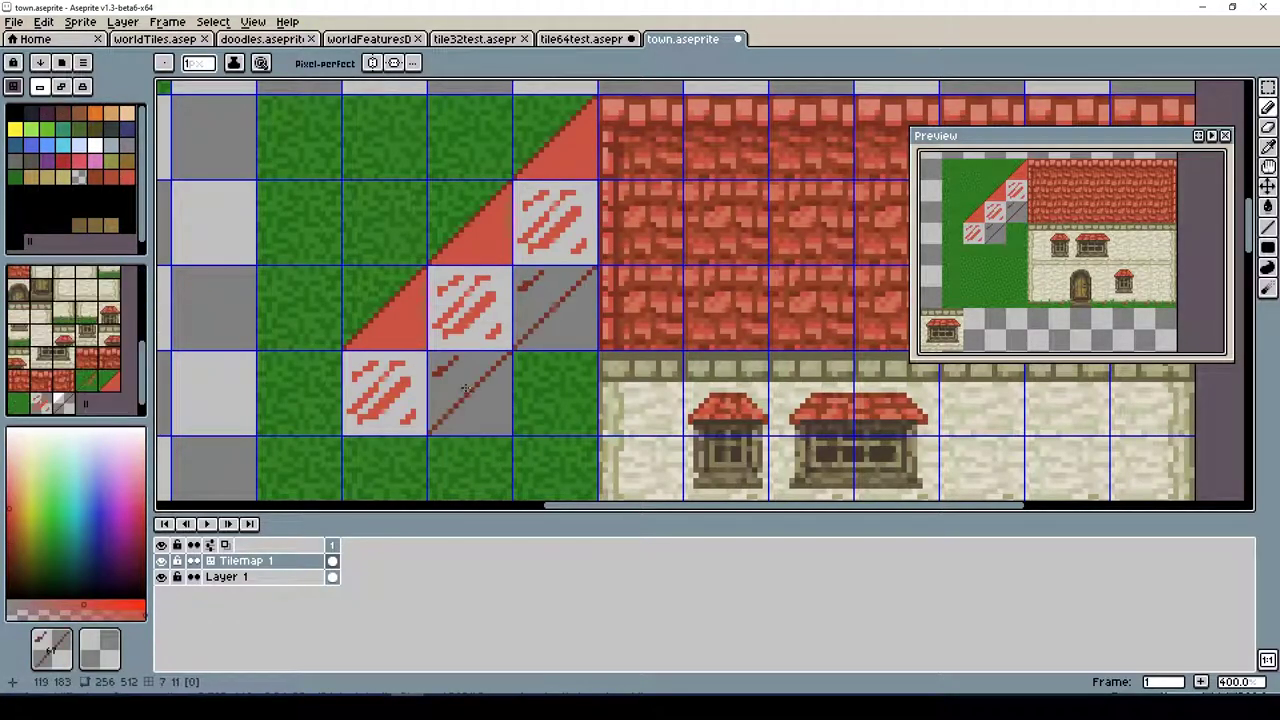
# Fill the sloped roof tiles with solid #cb5444 down to the dark diagonal lower edge
pyautogui.press('Tab')
pyautogui.hotkey('ctrl', 'z')
pyautogui.hotkey('ctrl', 'z')
pyautogui.hotkey('ctrl', 'z')
pyautogui.hotkey('ctrl', 'z')
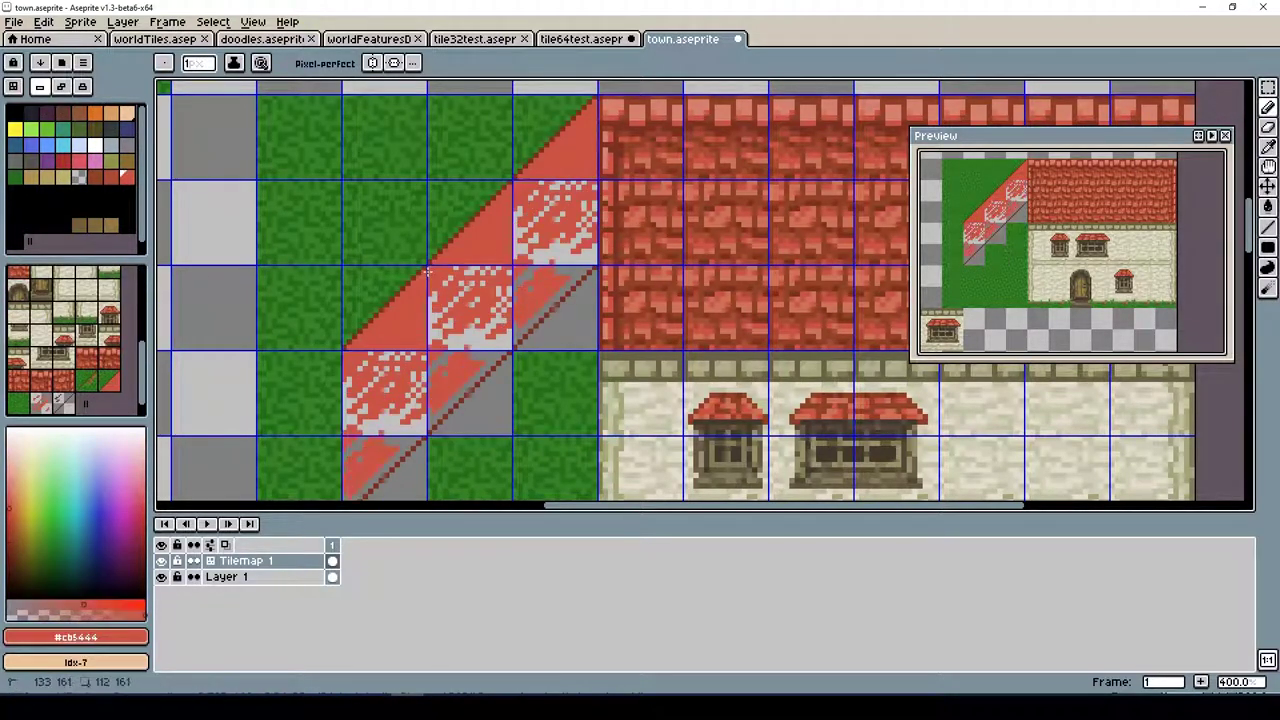
pyautogui.hotkey('ctrl', 'z')
# Draw parallel #7c3323 diagonal lines along the upper part of the sloped roof to mark its shingle rows
pyautogui.keyDown('alt'); pyautogui.click(522, 335); pyautogui.keyUp('alt')
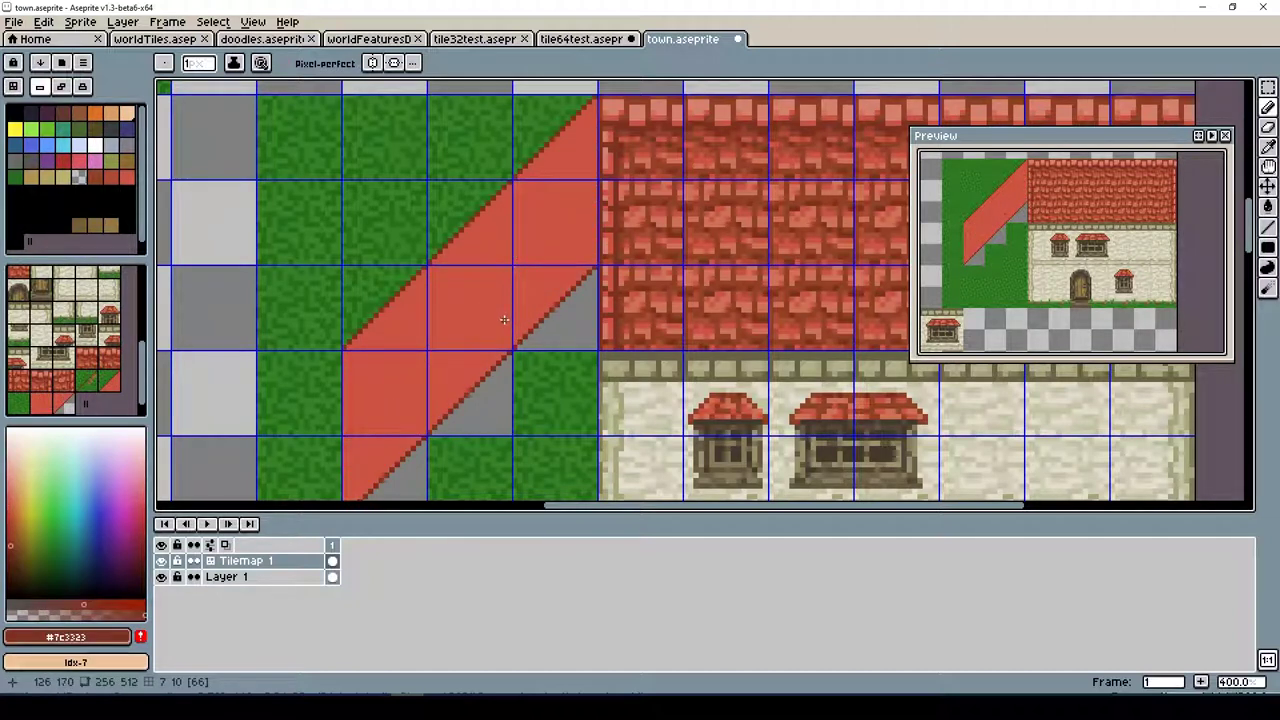
pyautogui.press('l')
pyautogui.moveTo(596, 101)
pyautogui.mouseDown()
pyautogui.moveTo(343, 362)
pyautogui.moveTo(512, 268)
pyautogui.mouseUp()
pyautogui.moveTo(340, 397); pyautogui.dragTo(426, 310)
pyautogui.scroll(-1, 428, 330)
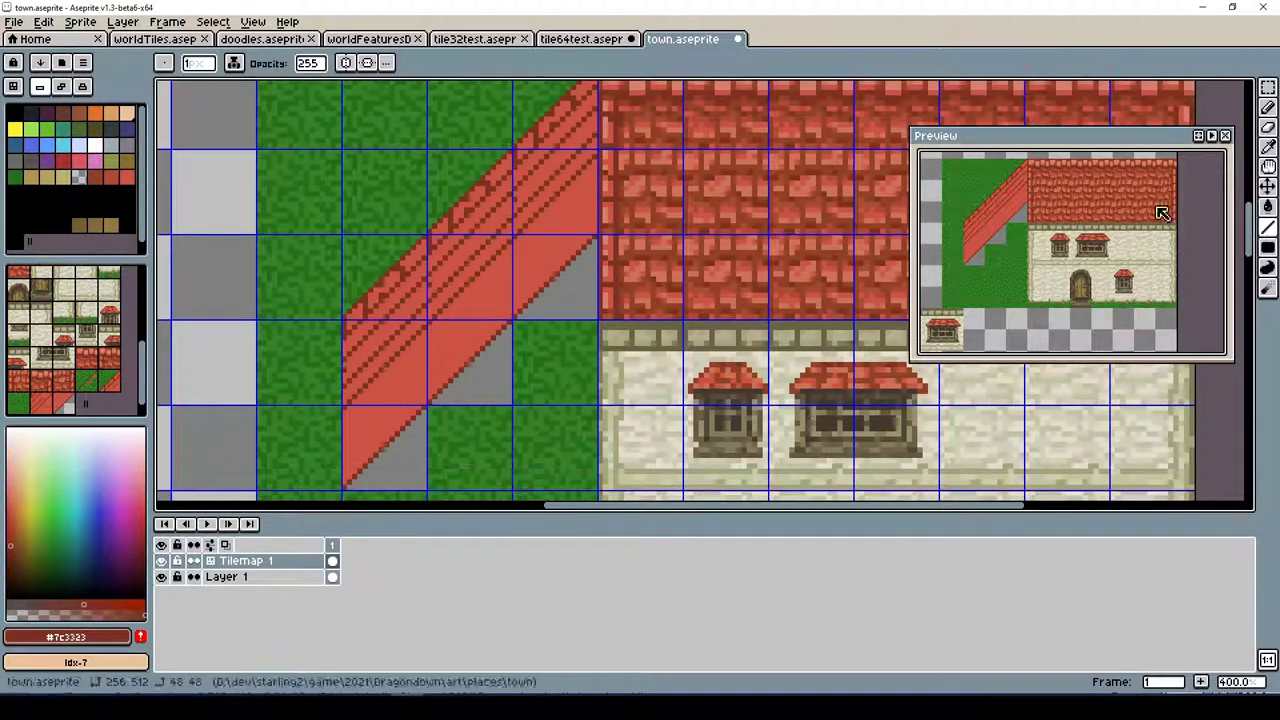
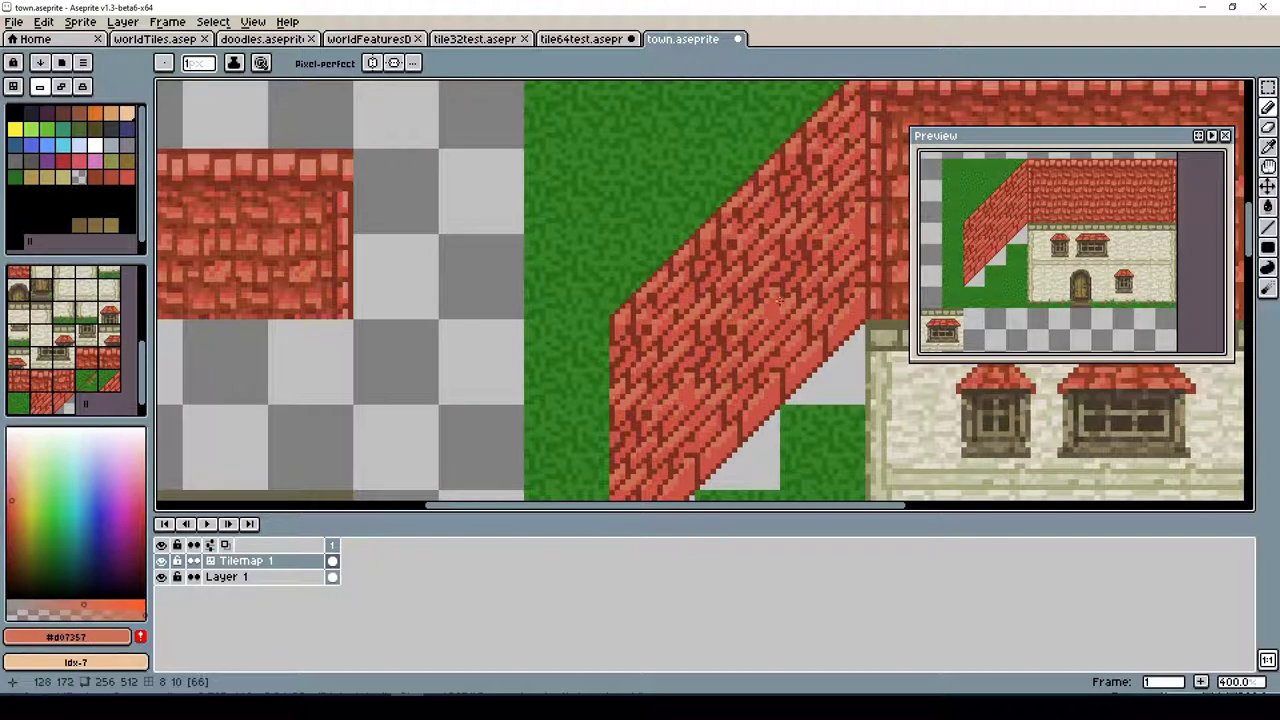
# Move the preview window clear of the upper roof and retouch the sloped shingles with #cb5444 and #ae4a36
pyautogui.keyDown('alt'); pyautogui.click(778, 301); pyautogui.keyUp('alt')
pyautogui.moveTo(1000, 135); pyautogui.dragTo(988, 232)
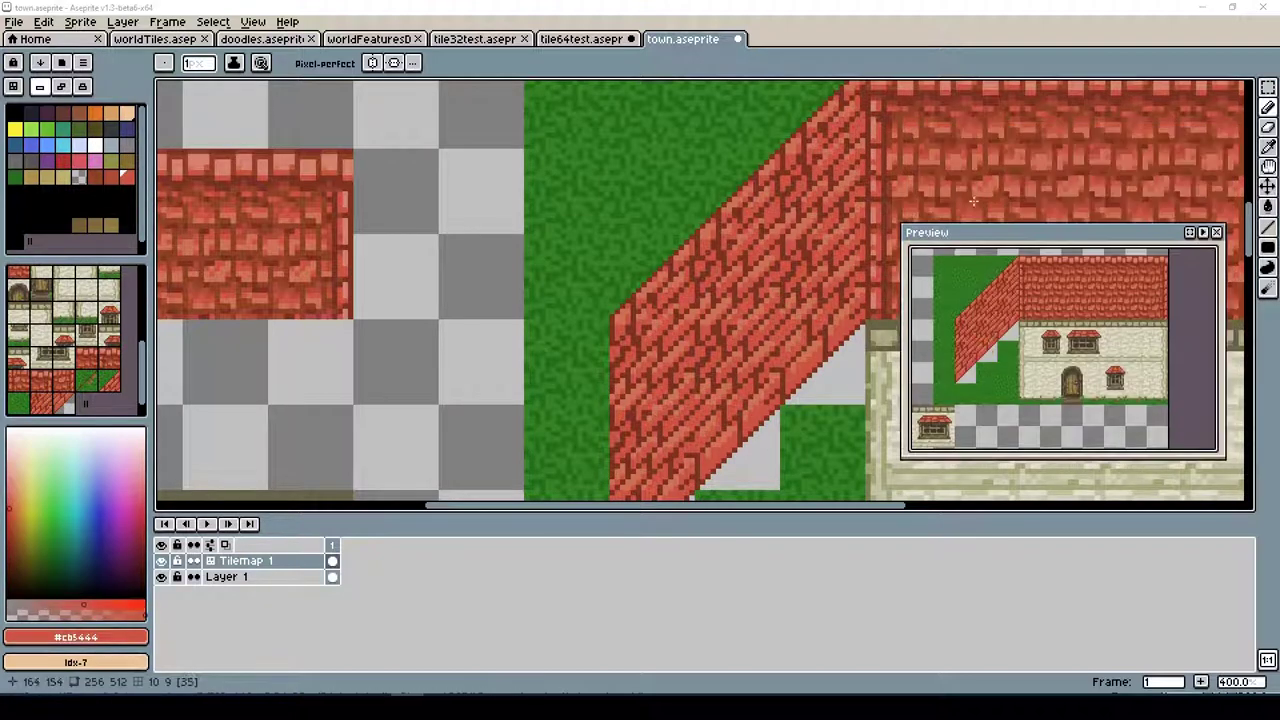
pyautogui.keyDown('alt'); pyautogui.click(772, 273); pyautogui.keyUp('alt')
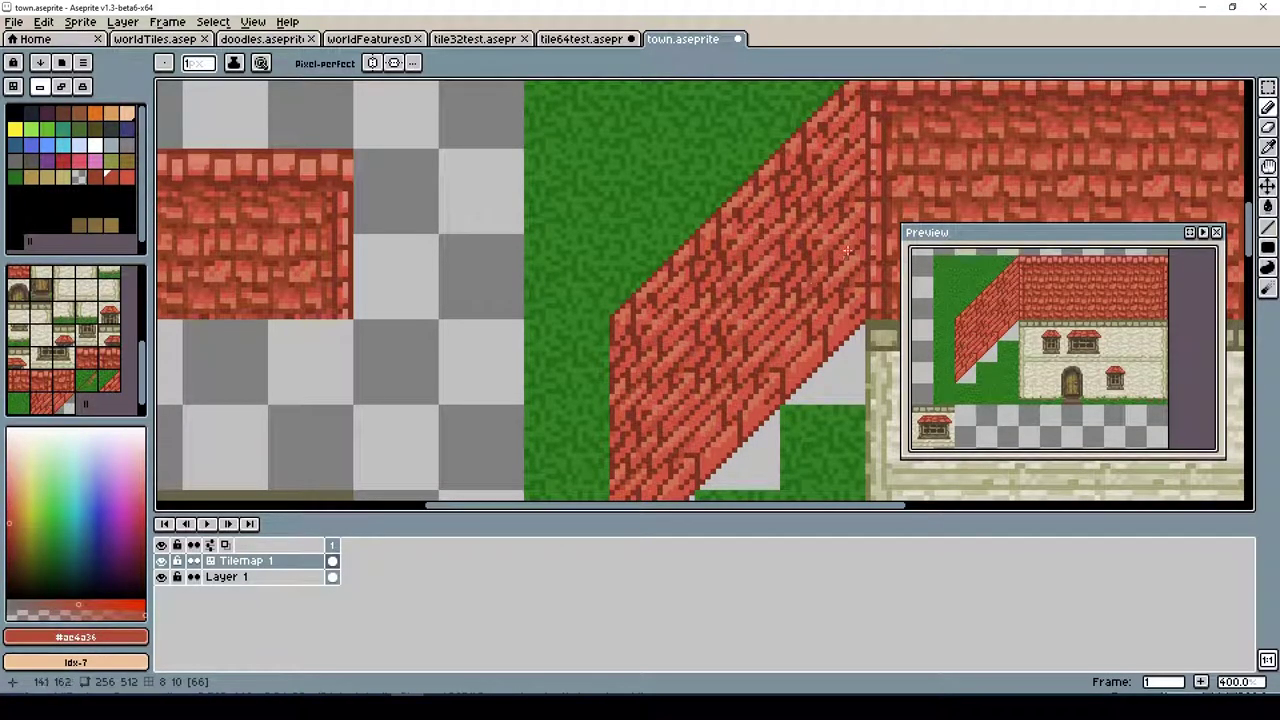
pyautogui.keyDown('alt'); pyautogui.click(784, 369); pyautogui.keyUp('alt')
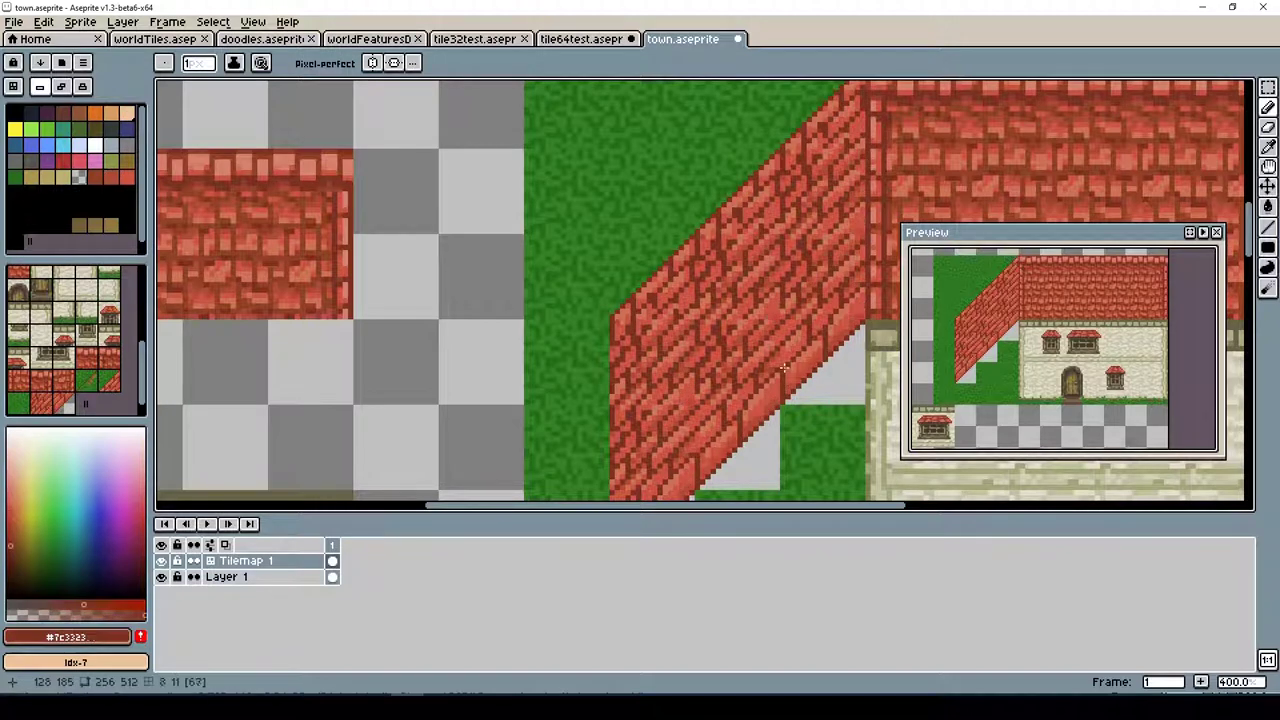
# Refine the shingles in the middle of the sloped roof with #d07357 highlights and #cb5444 base color
pyautogui.keyDown('alt'); pyautogui.click(730, 360); pyautogui.keyUp('alt')
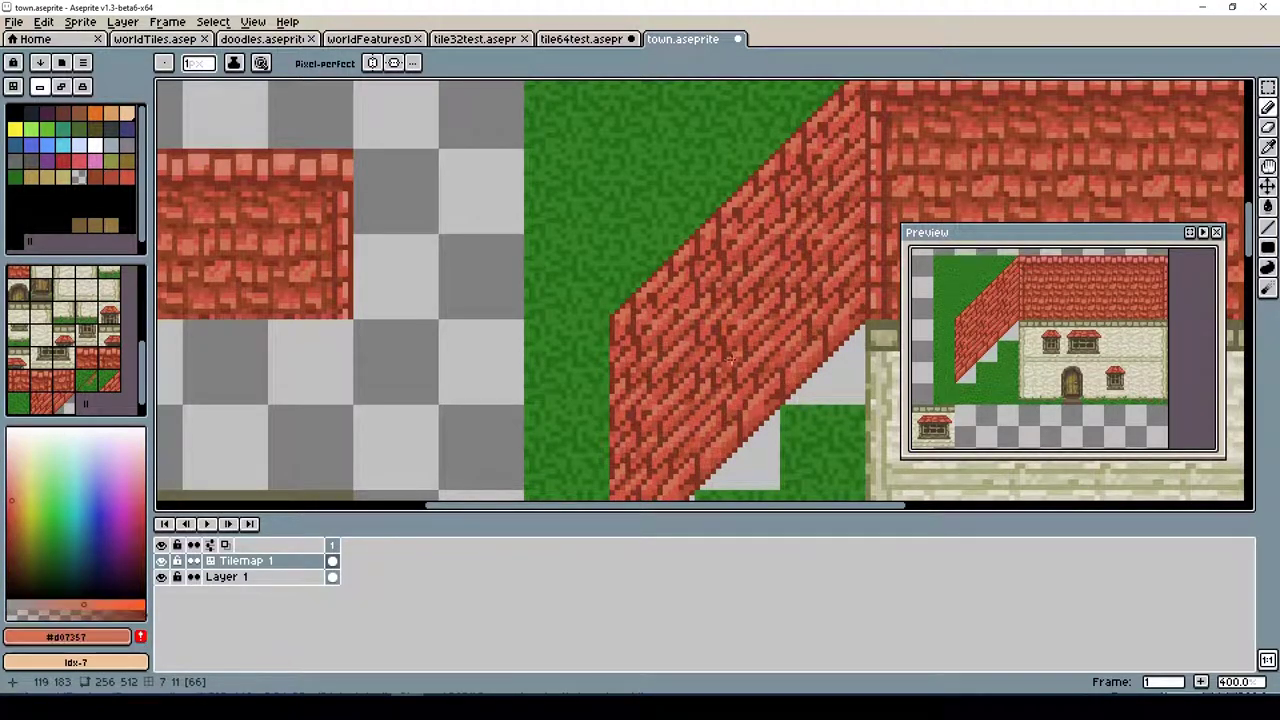
pyautogui.keyDown('alt'); pyautogui.click(717, 323); pyautogui.keyUp('alt')
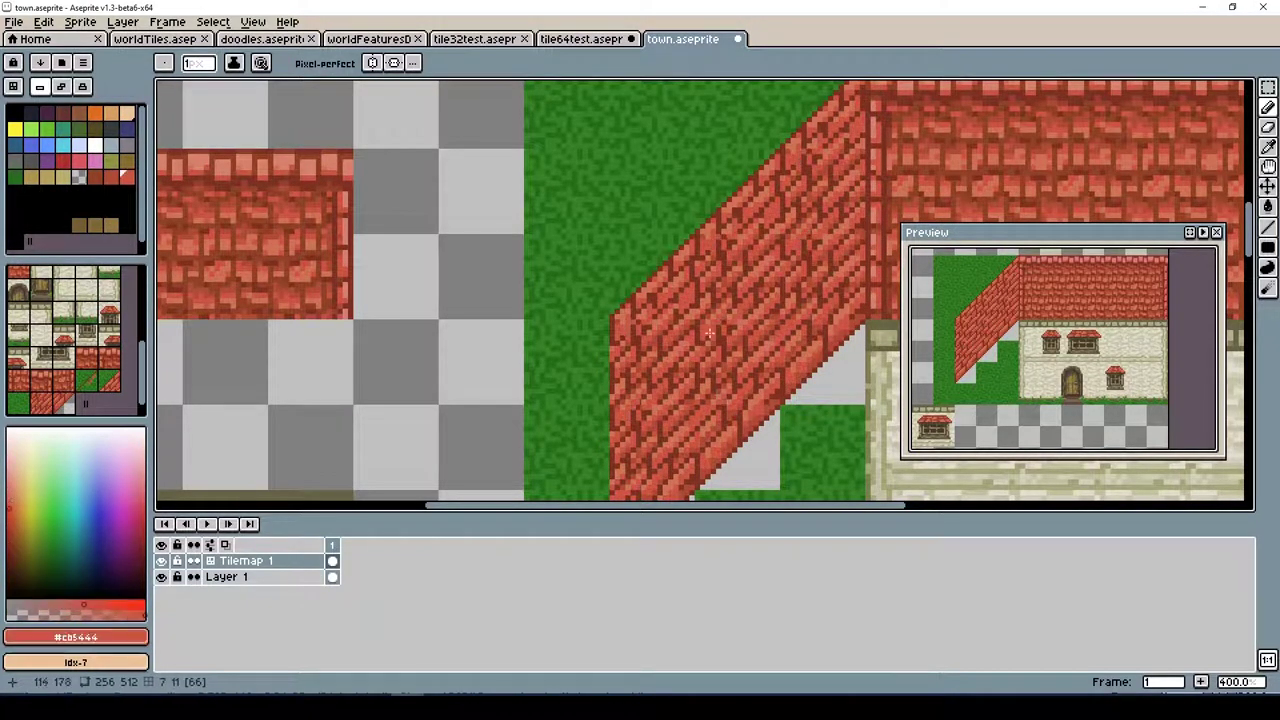
pyautogui.keyDown('alt'); pyautogui.click(715, 331); pyautogui.keyUp('alt')
pyautogui.keyDown('alt'); pyautogui.click(652, 295); pyautogui.keyUp('alt')
pyautogui.keyDown('alt'); pyautogui.click(650, 350); pyautogui.keyUp('alt')
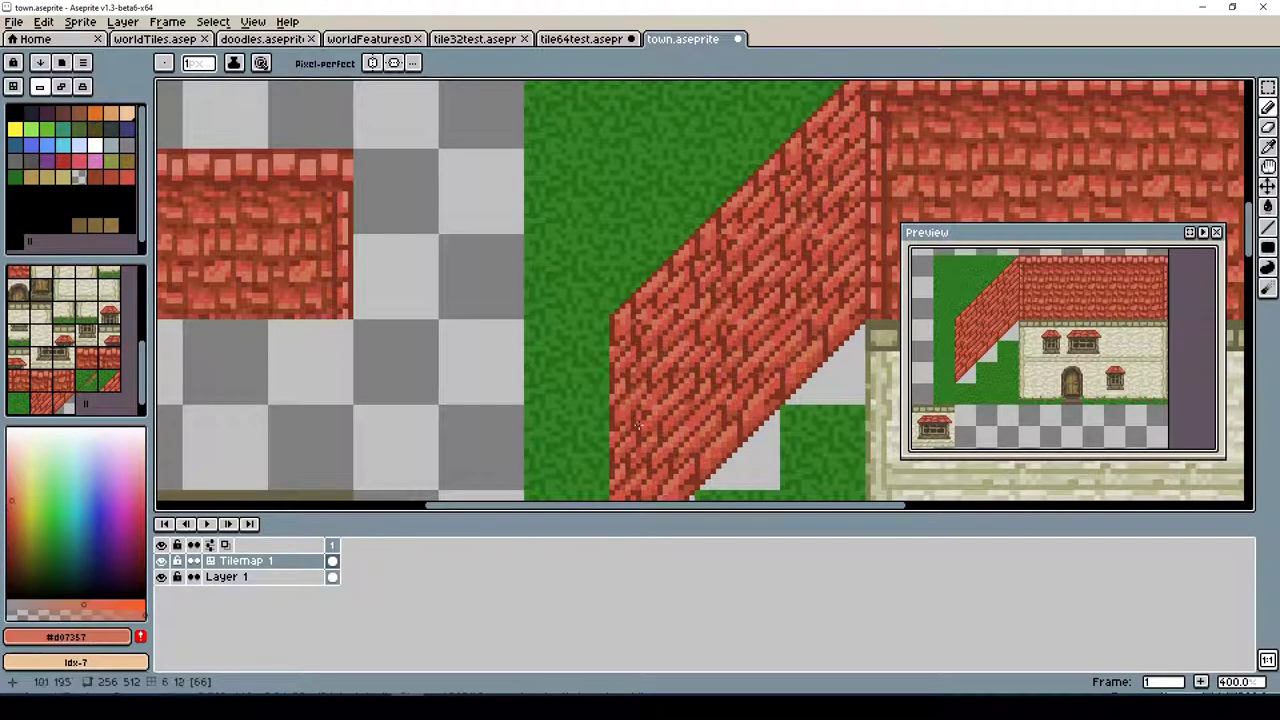
# Add #ae4a36 shading and #7c3323 outlines to the shingles near the slope's lower edge
pyautogui.keyDown('alt'); pyautogui.click(748, 268); pyautogui.keyUp('alt')
pyautogui.keyDown('alt'); pyautogui.click(743, 262); pyautogui.keyUp('alt')
pyautogui.keyDown('alt'); pyautogui.click(720, 428); pyautogui.keyUp('alt')
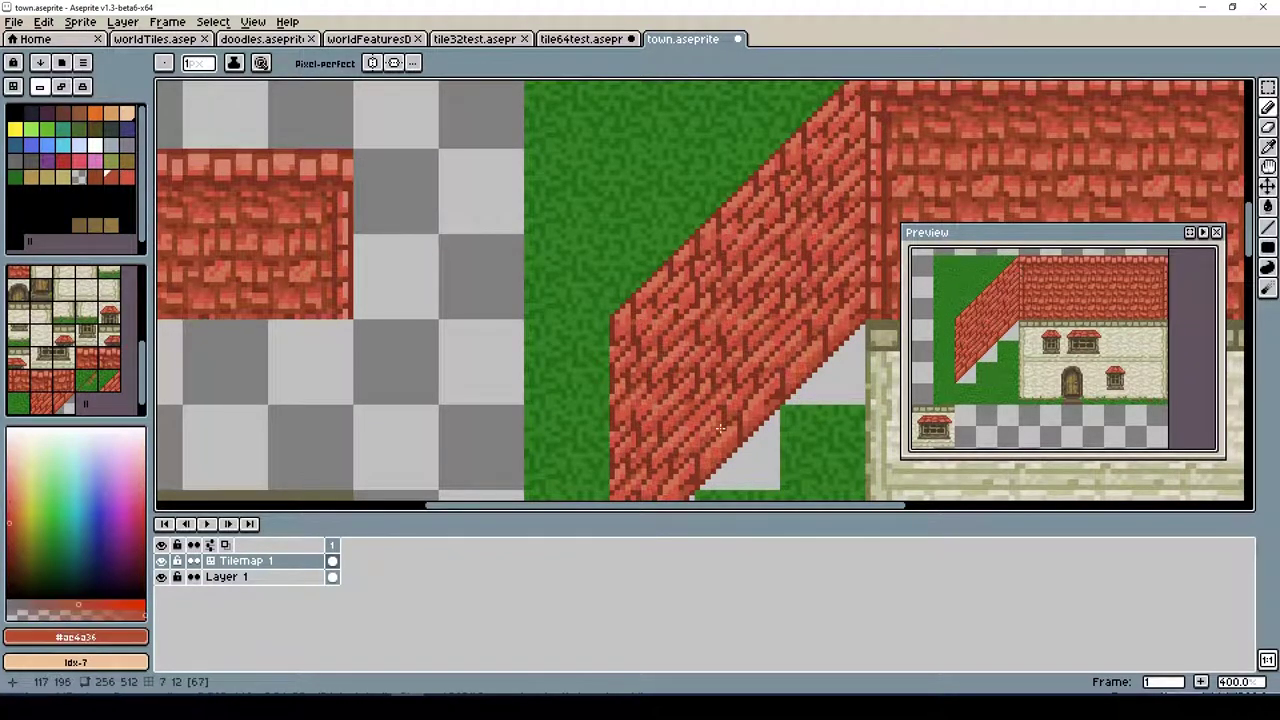
pyautogui.keyDown('alt'); pyautogui.click(777, 386); pyautogui.keyUp('alt')
pyautogui.keyDown('alt'); pyautogui.click(710, 442); pyautogui.keyUp('alt')
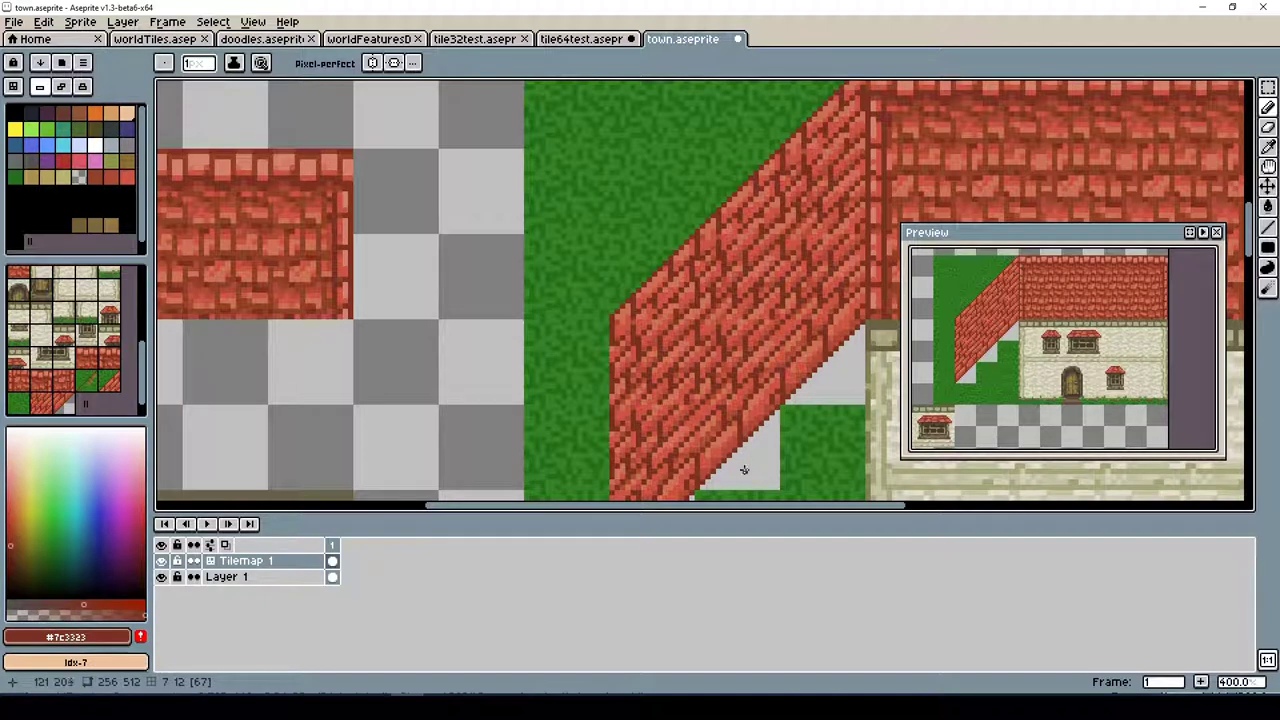
# Touch up the sloped roof's lower diagonal outline with #7c3323 and show the tile grid
pyautogui.keyDown('alt'); pyautogui.click(752, 412); pyautogui.keyUp('alt')
pyautogui.keyDown('alt'); pyautogui.click(770, 398); pyautogui.keyUp('alt')
pyautogui.keyDown('alt'); pyautogui.click(755, 428); pyautogui.keyUp('alt')
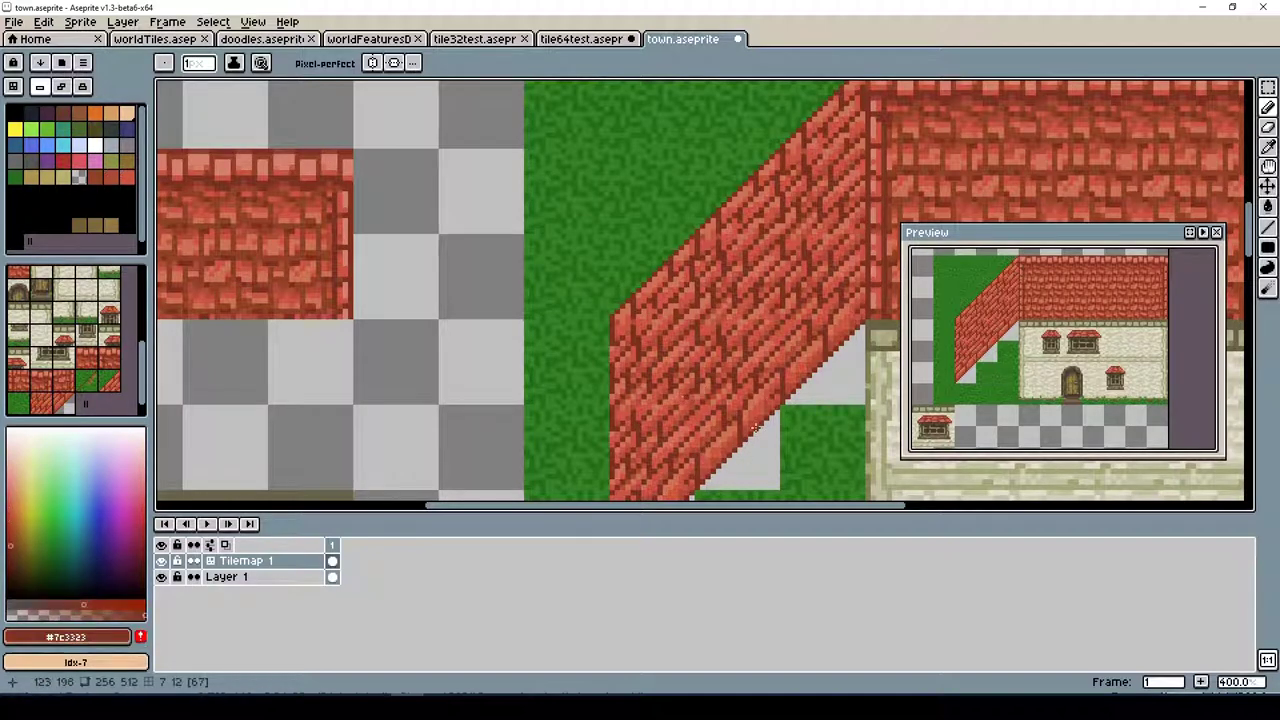
pyautogui.hotkey('ctrl', "'")
# Refine the shingles near the slope's lower diagonal edge with #d07357, #7c3323 and #cb5444, checking them with and without the tile grid
pyautogui.keyDown('alt'); pyautogui.click(799, 370); pyautogui.keyUp('alt')
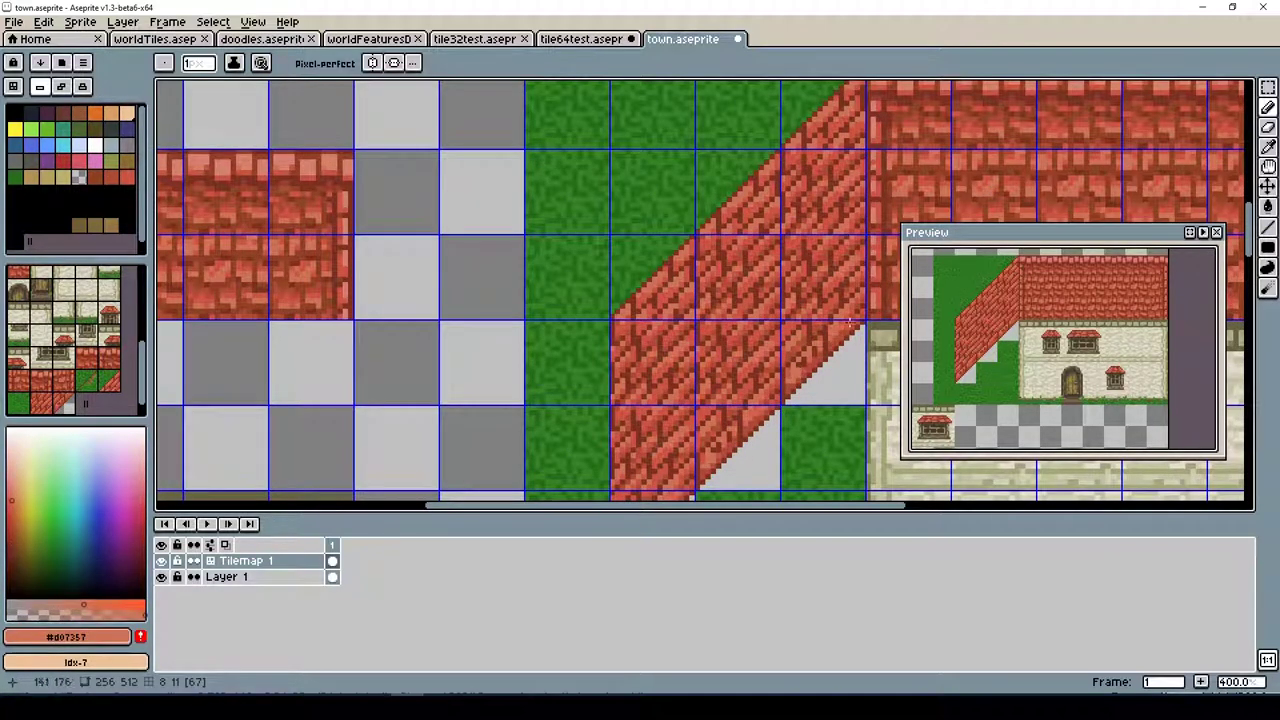
pyautogui.hotkey('ctrl', "'")
pyautogui.keyDown('alt'); pyautogui.click(698, 418); pyautogui.keyUp('alt')
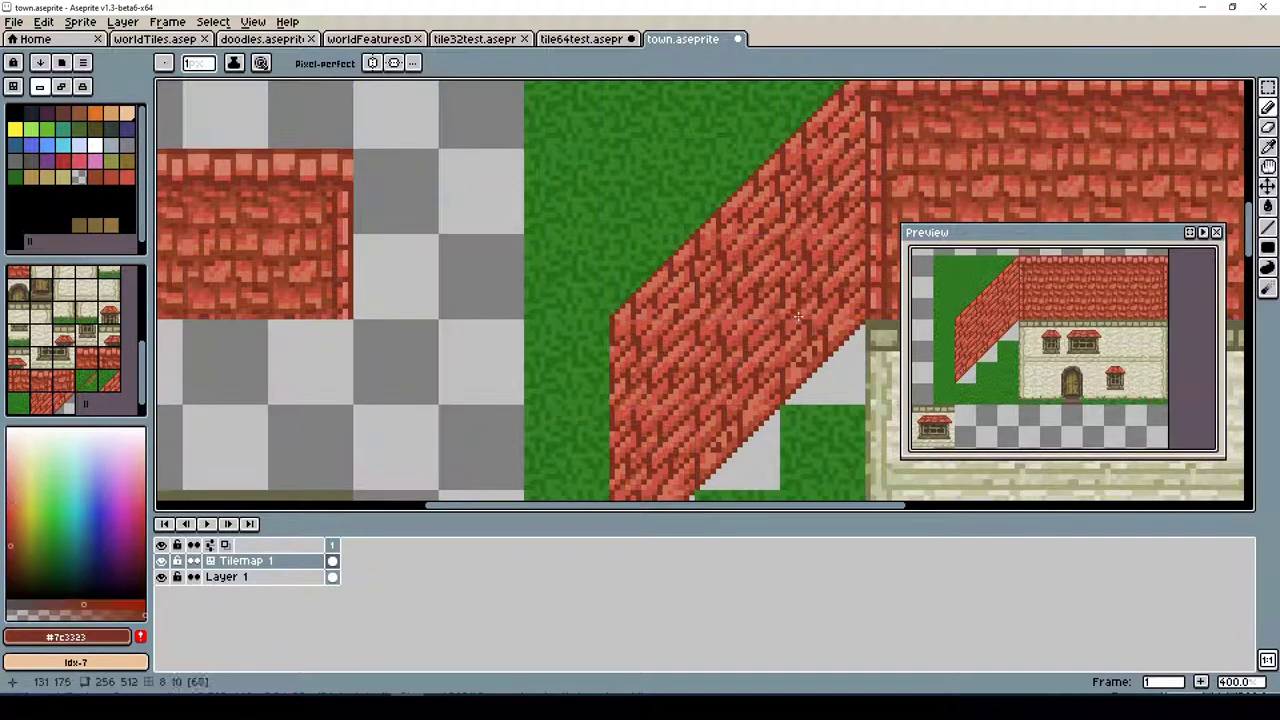
pyautogui.keyDown('alt'); pyautogui.click(780, 330); pyautogui.keyUp('alt')
pyautogui.keyDown('alt'); pyautogui.click(782, 313); pyautogui.keyUp('alt')
pyautogui.keyDown('alt'); pyautogui.click(782, 313); pyautogui.keyUp('alt')
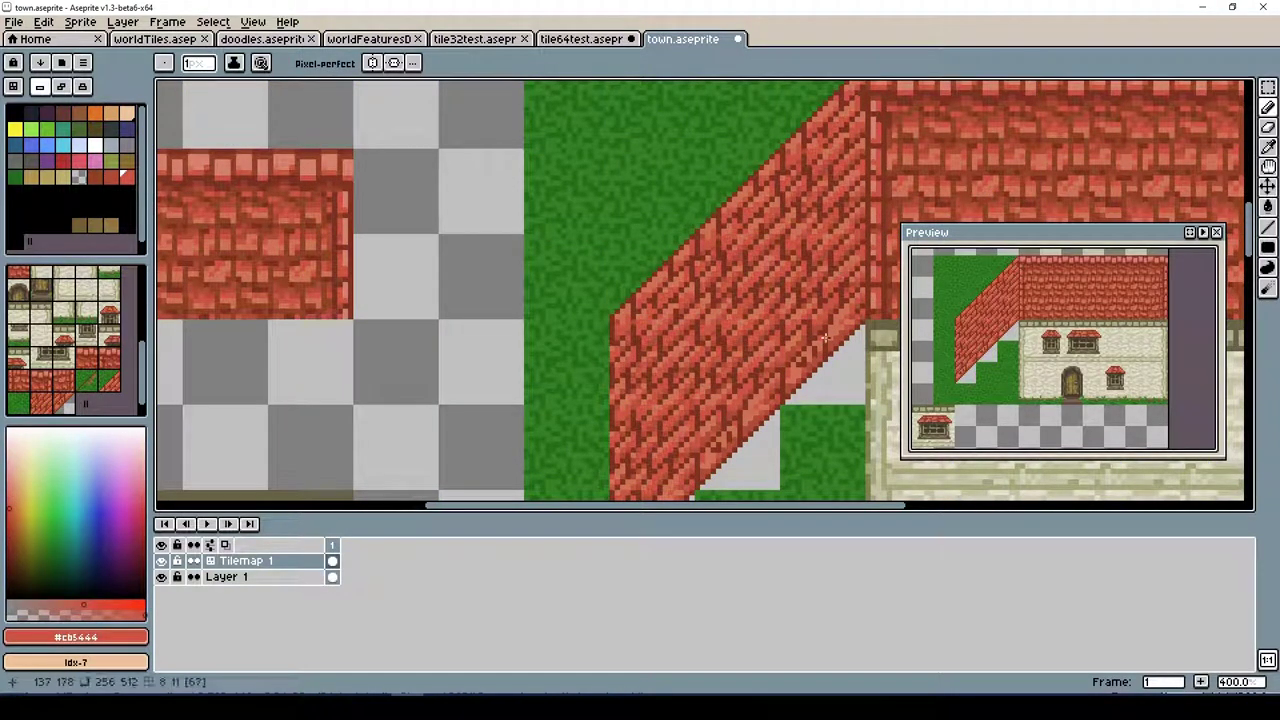
pyautogui.keyDown('alt'); pyautogui.click(789, 427); pyautogui.keyUp('alt')
pyautogui.hotkey('ctrl', "'")
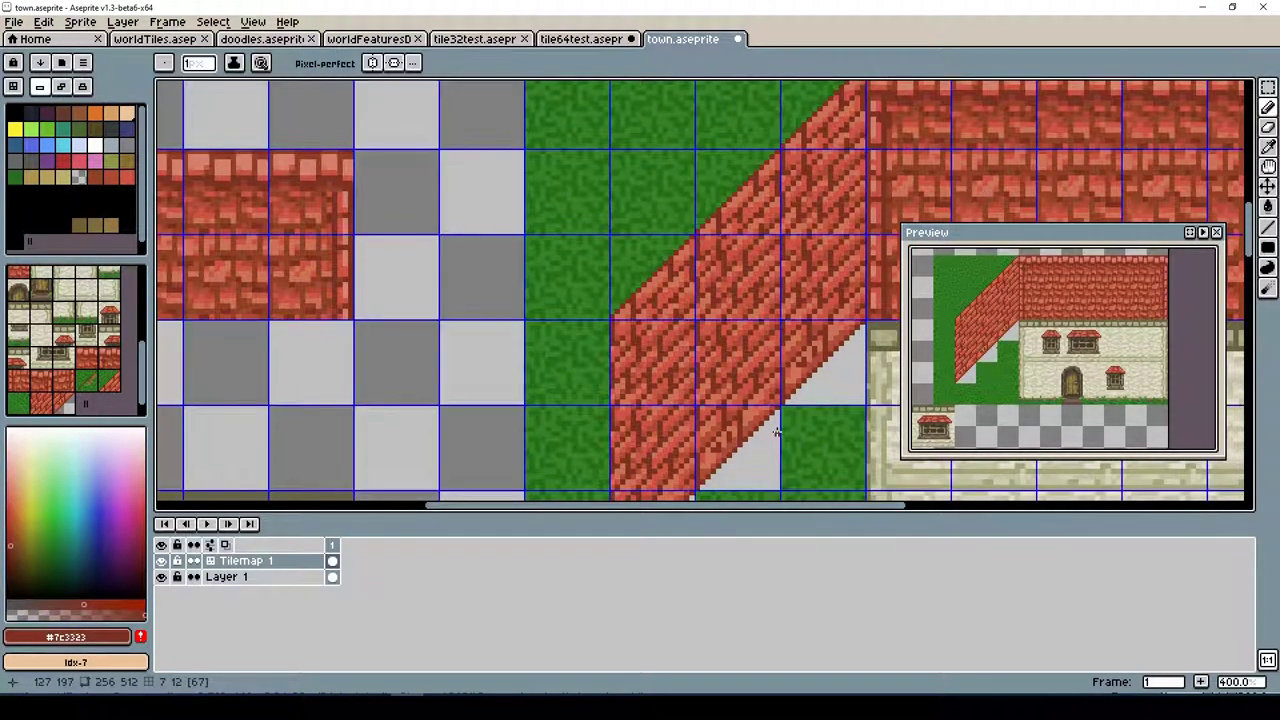
# Rework the shingles in the slope's repeating middle tile with #cb5444 and #d07357 faces, #7c3323 outlines and #ae4a36 shading
pyautogui.keyDown('alt'); pyautogui.click(797, 366); pyautogui.keyUp('alt')
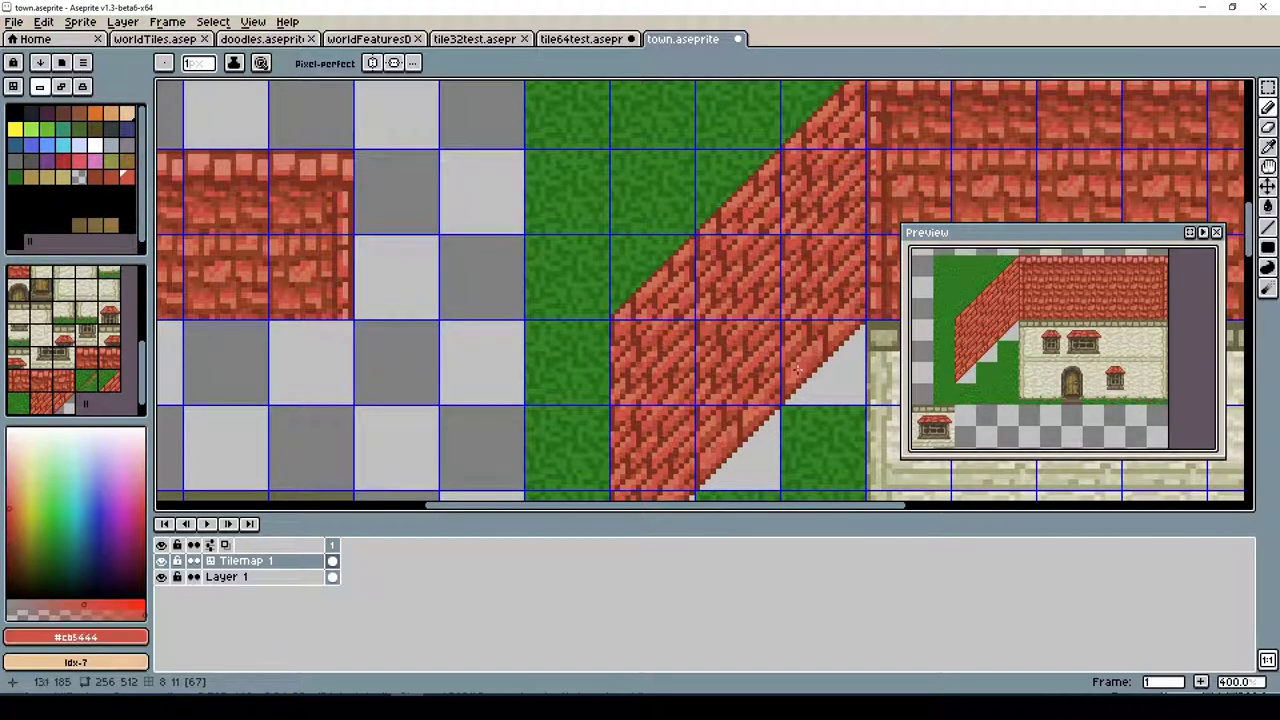
pyautogui.keyDown('alt'); pyautogui.click(776, 468); pyautogui.keyUp('alt')
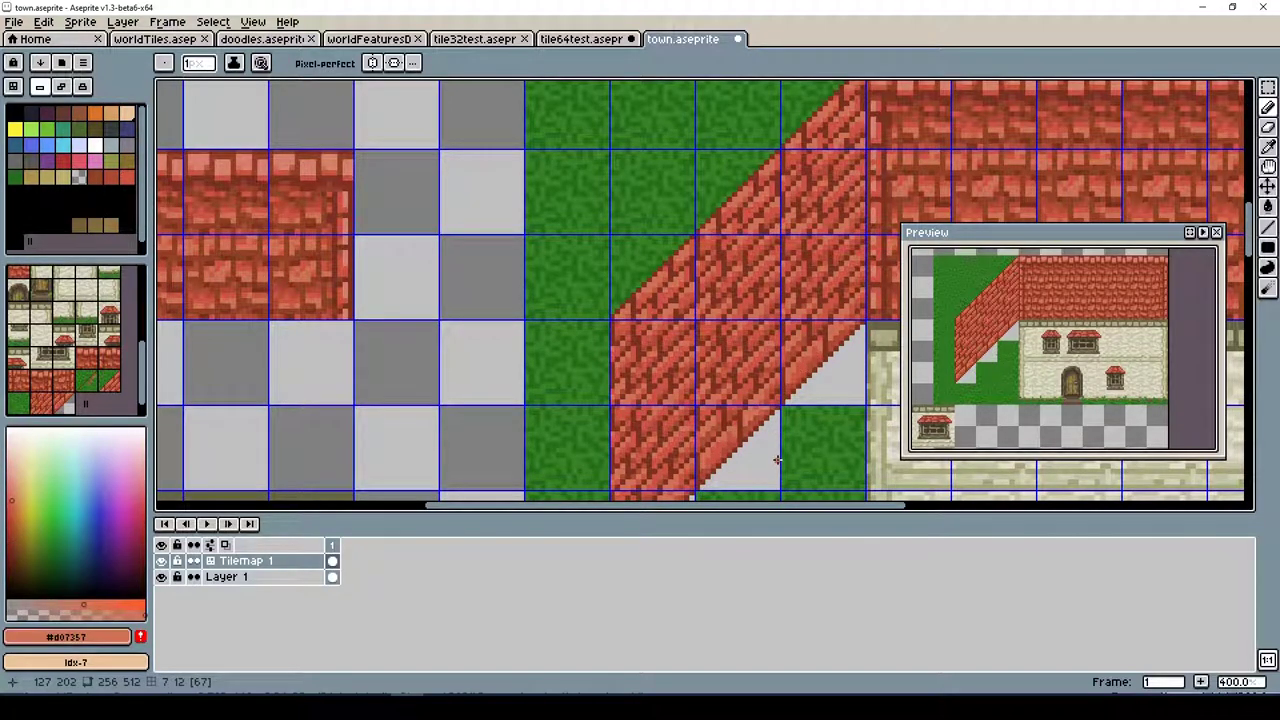
pyautogui.keyDown('alt'); pyautogui.click(748, 340); pyautogui.keyUp('alt')
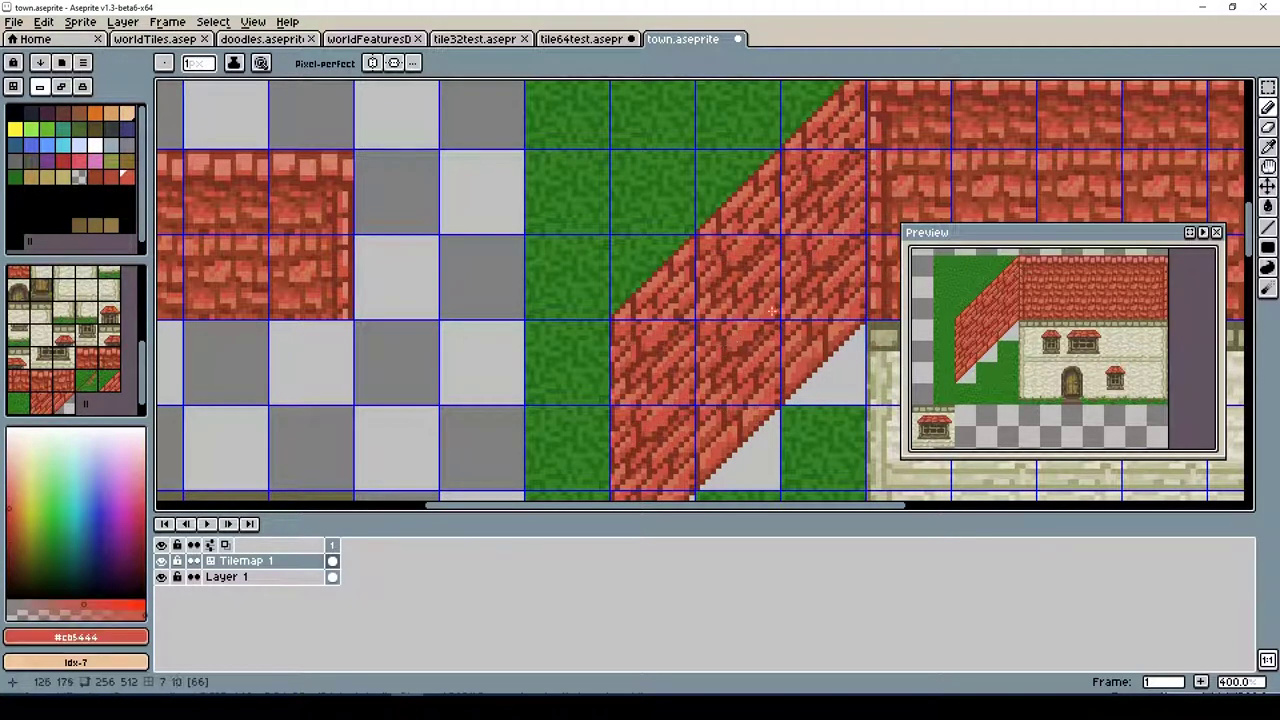
pyautogui.keyDown('alt'); pyautogui.click(757, 327); pyautogui.keyUp('alt')
pyautogui.keyDown('alt'); pyautogui.click(694, 453); pyautogui.keyUp('alt')
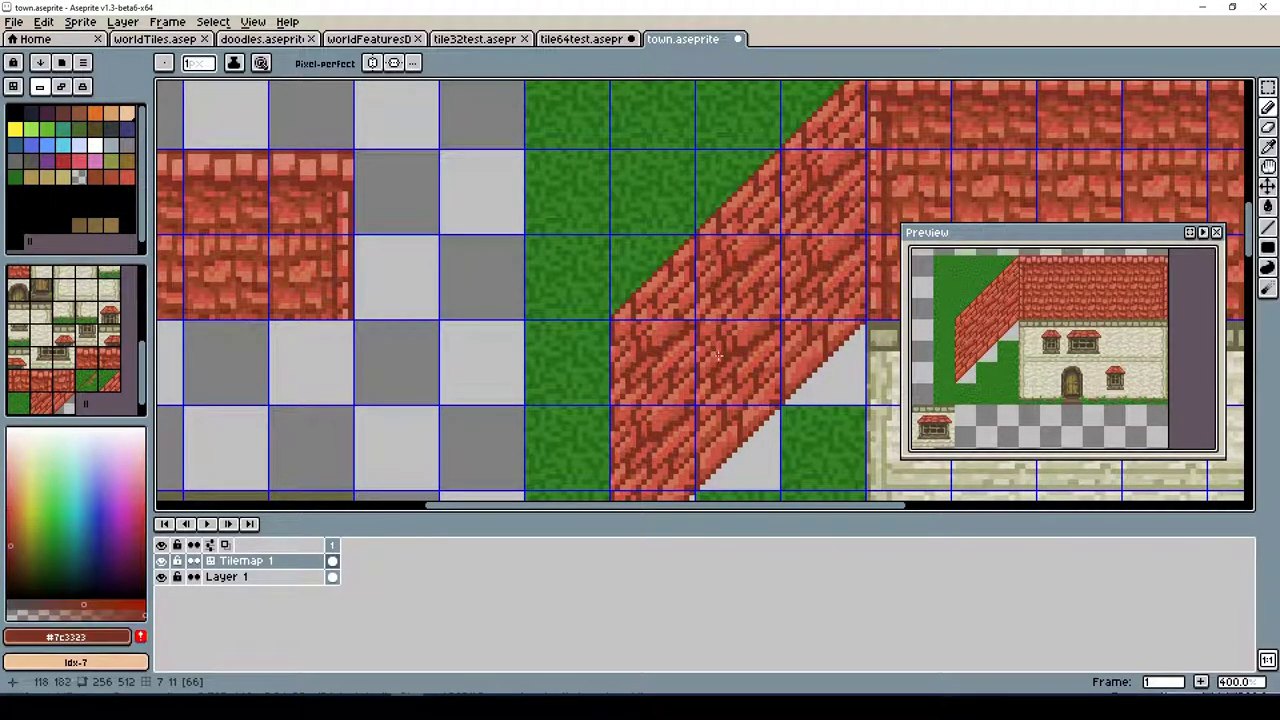
pyautogui.keyDown('alt'); pyautogui.click(759, 342); pyautogui.keyUp('alt')
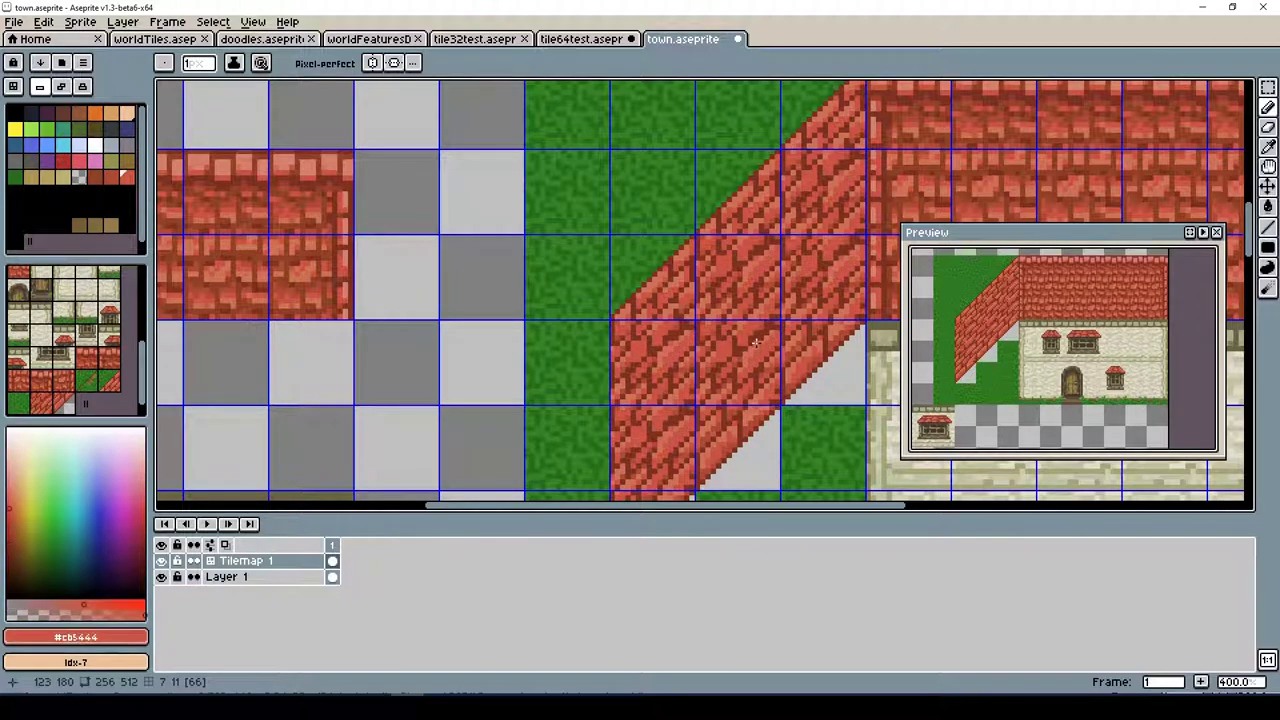
pyautogui.keyDown('alt'); pyautogui.click(760, 329); pyautogui.keyUp('alt')
pyautogui.keyDown('alt'); pyautogui.click(760, 324); pyautogui.keyUp('alt')
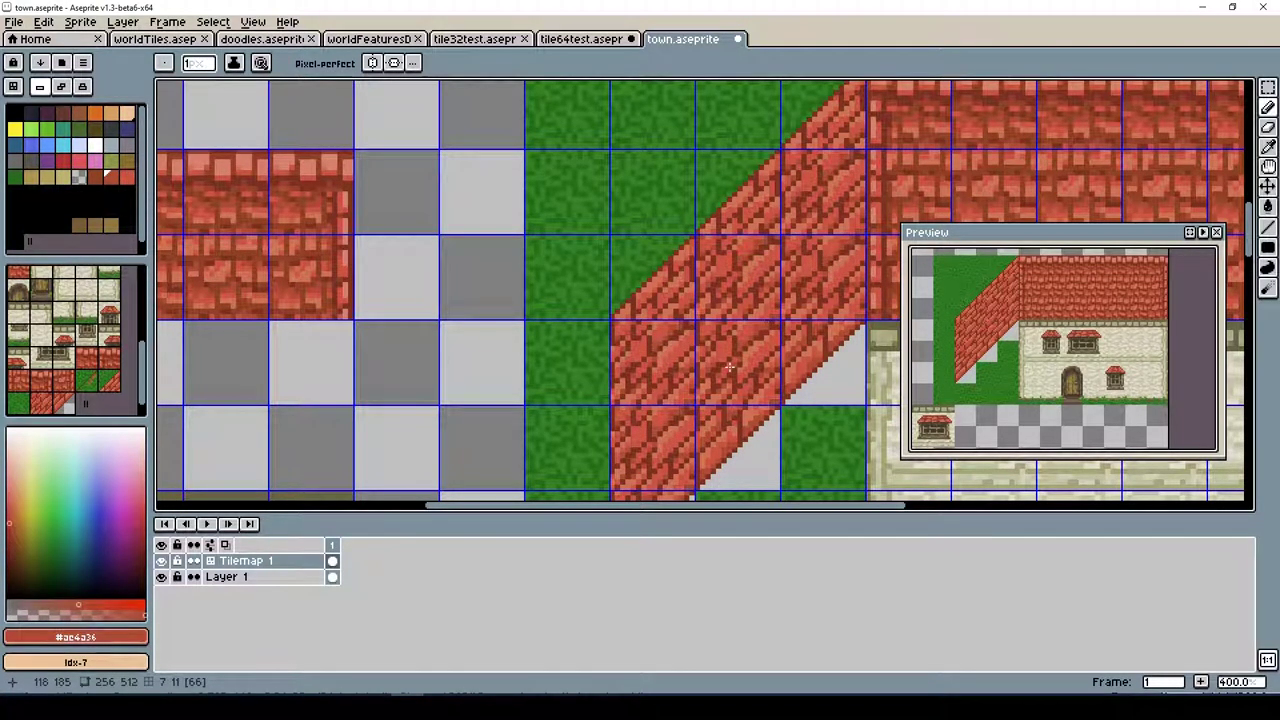
# Paint over the small details in the repeating slope tile with #cb5444, merging them into broader diagonal shingles with #d07357 touches
pyautogui.keyDown('alt'); pyautogui.click(692, 372); pyautogui.keyUp('alt')
pyautogui.keyDown('alt'); pyautogui.click(692, 372); pyautogui.keyUp('alt')
pyautogui.keyDown('alt'); pyautogui.click(706, 380); pyautogui.keyUp('alt')
pyautogui.keyDown('alt'); pyautogui.click(723, 361); pyautogui.keyUp('alt')
pyautogui.keyDown('alt'); pyautogui.click(731, 348); pyautogui.keyUp('alt')
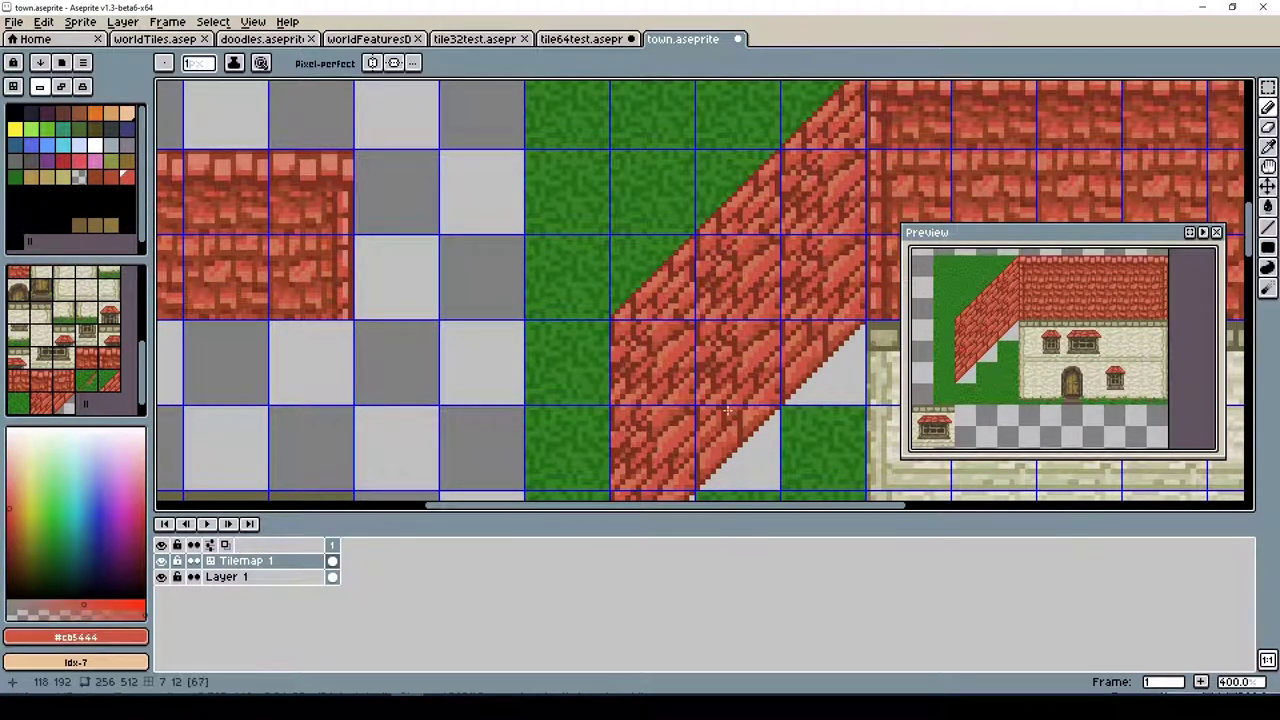
pyautogui.keyDown('alt'); pyautogui.click(716, 248); pyautogui.keyUp('alt')
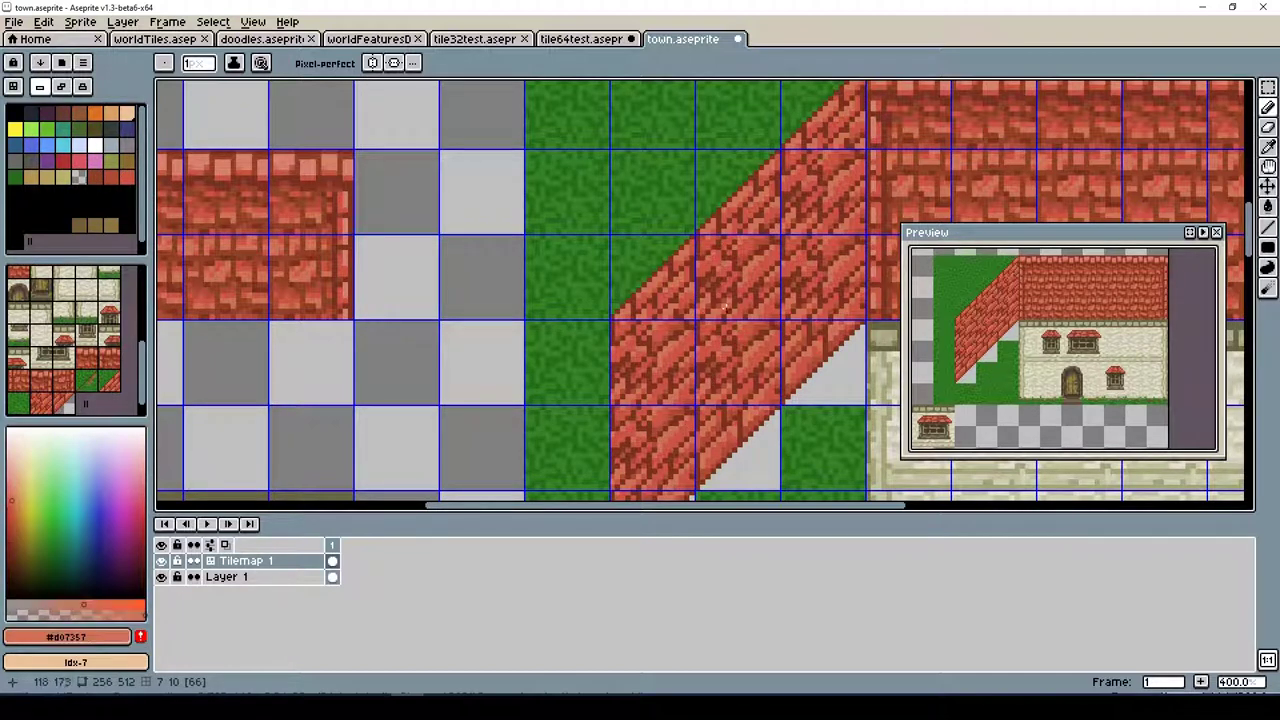
pyautogui.keyDown('alt'); pyautogui.click(722, 262); pyautogui.keyUp('alt')
pyautogui.keyDown('alt'); pyautogui.click(730, 270); pyautogui.keyUp('alt')
pyautogui.keyDown('alt'); pyautogui.click(750, 272); pyautogui.keyUp('alt')
pyautogui.keyDown('alt'); pyautogui.click(769, 276); pyautogui.keyUp('alt')
pyautogui.keyDown('alt'); pyautogui.click(772, 298); pyautogui.keyUp('alt')
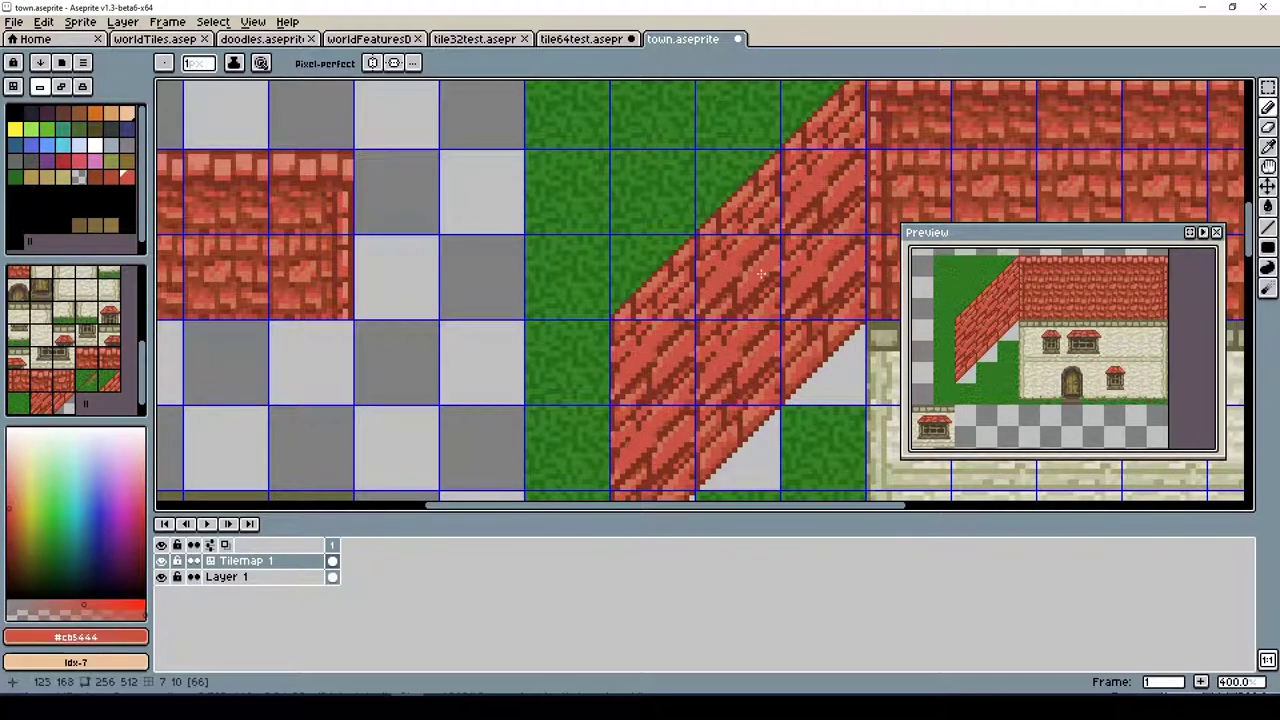
# Redraw the diagonal shingle rows in the repeating slope tile with #7c3323 outlines, #ae4a36 shading and #cb5444 fill
pyautogui.keyDown('alt'); pyautogui.click(723, 255); pyautogui.keyUp('alt')
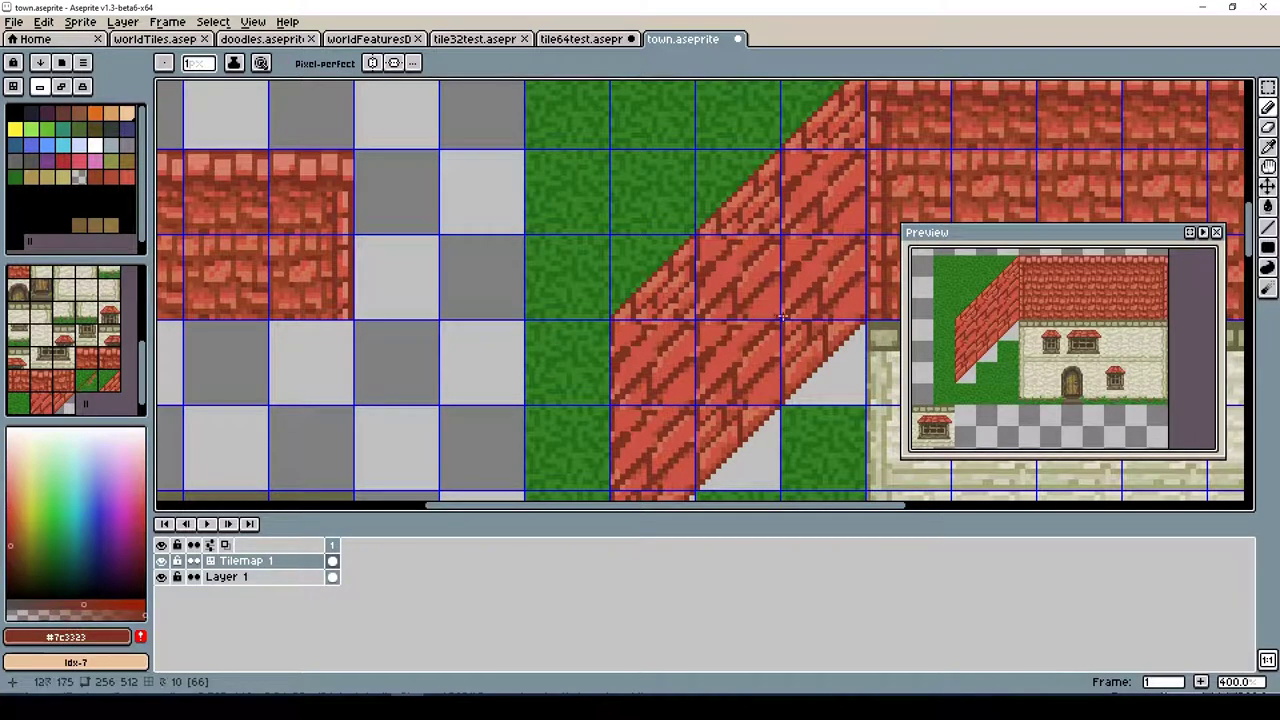
pyautogui.keyDown('alt'); pyautogui.click(744, 270); pyautogui.keyUp('alt')
pyautogui.keyDown('alt'); pyautogui.click(720, 280); pyautogui.keyUp('alt')
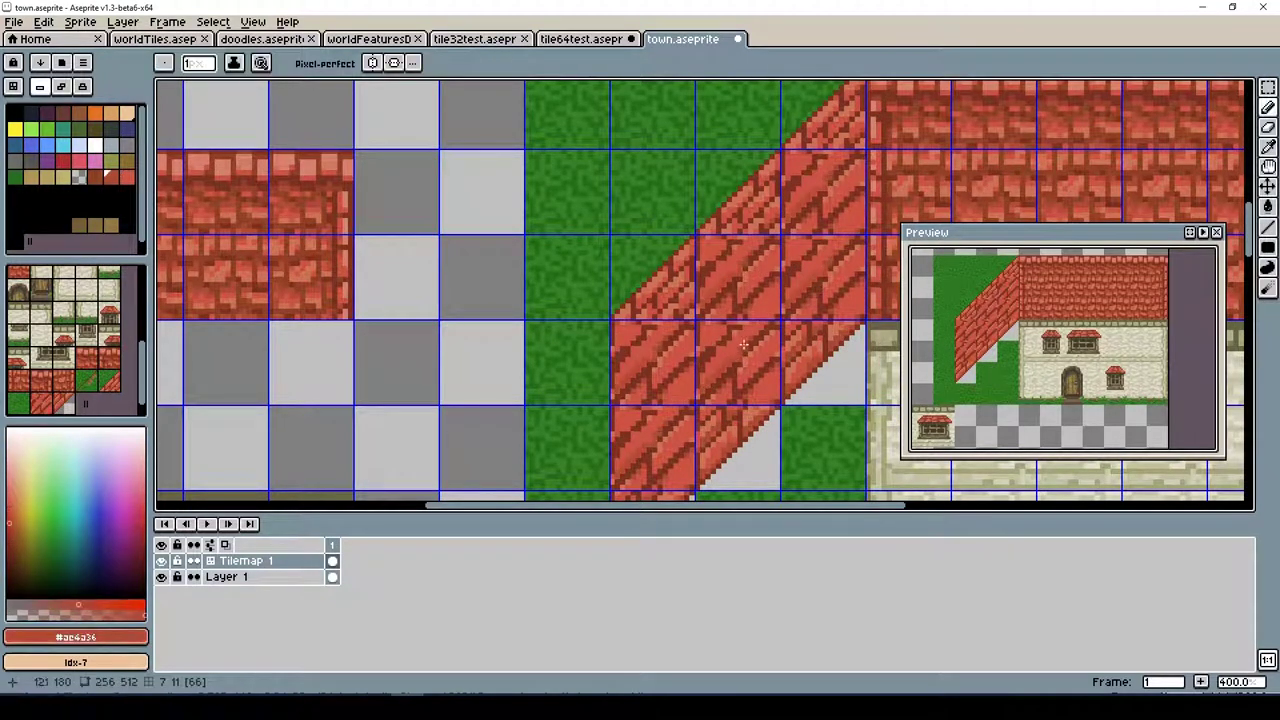
pyautogui.keyDown('alt'); pyautogui.click(707, 287); pyautogui.keyUp('alt')
pyautogui.keyDown('alt'); pyautogui.click(755, 262); pyautogui.keyUp('alt')
pyautogui.keyDown('alt'); pyautogui.click(741, 303); pyautogui.keyUp('alt')
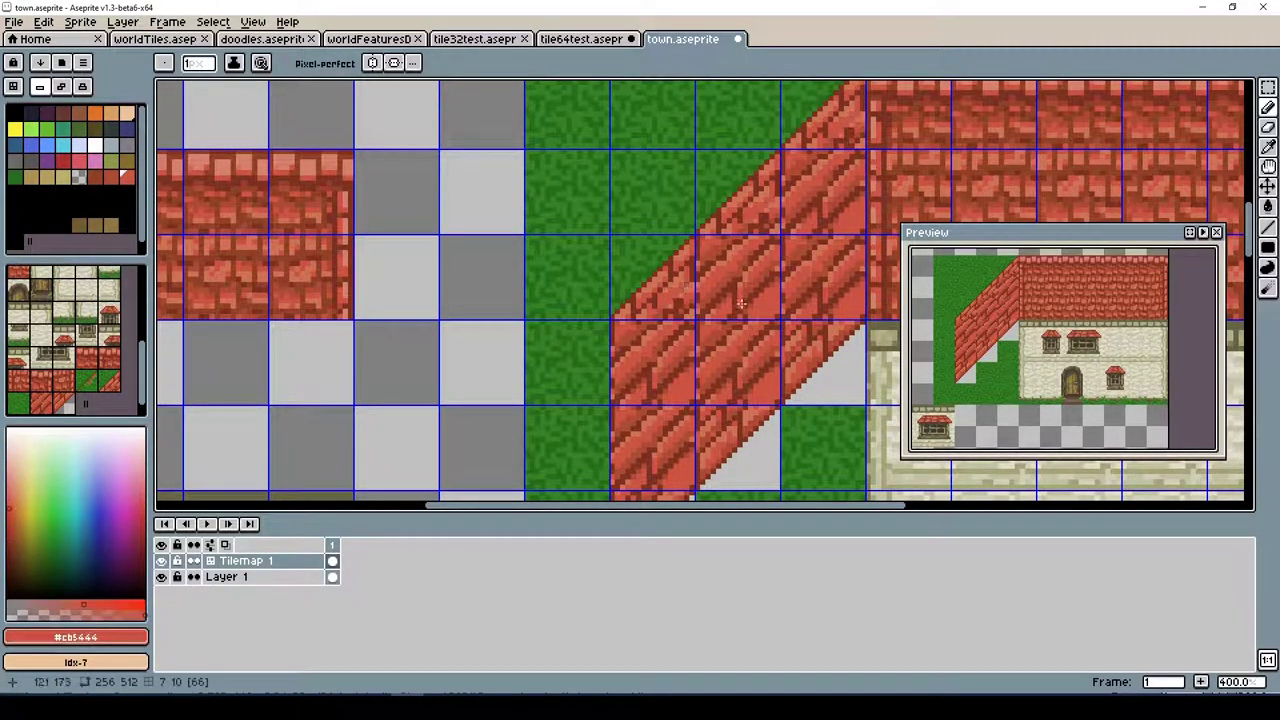
pyautogui.keyDown('alt'); pyautogui.click(762, 286); pyautogui.keyUp('alt')
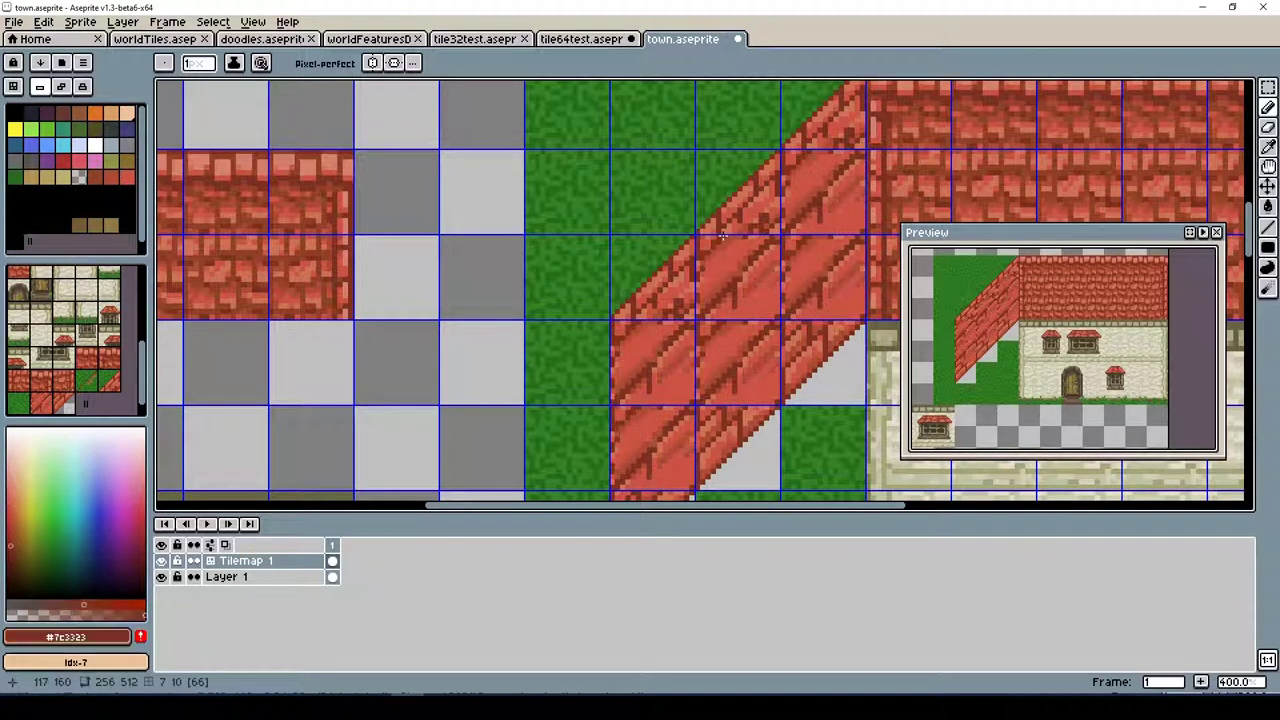
# Separate the sloped shingles with #7c3323 gaps over the #cb5444 base and add #d07357 highlights to their faces
pyautogui.keyDown('alt'); pyautogui.click(728, 260); pyautogui.keyUp('alt')
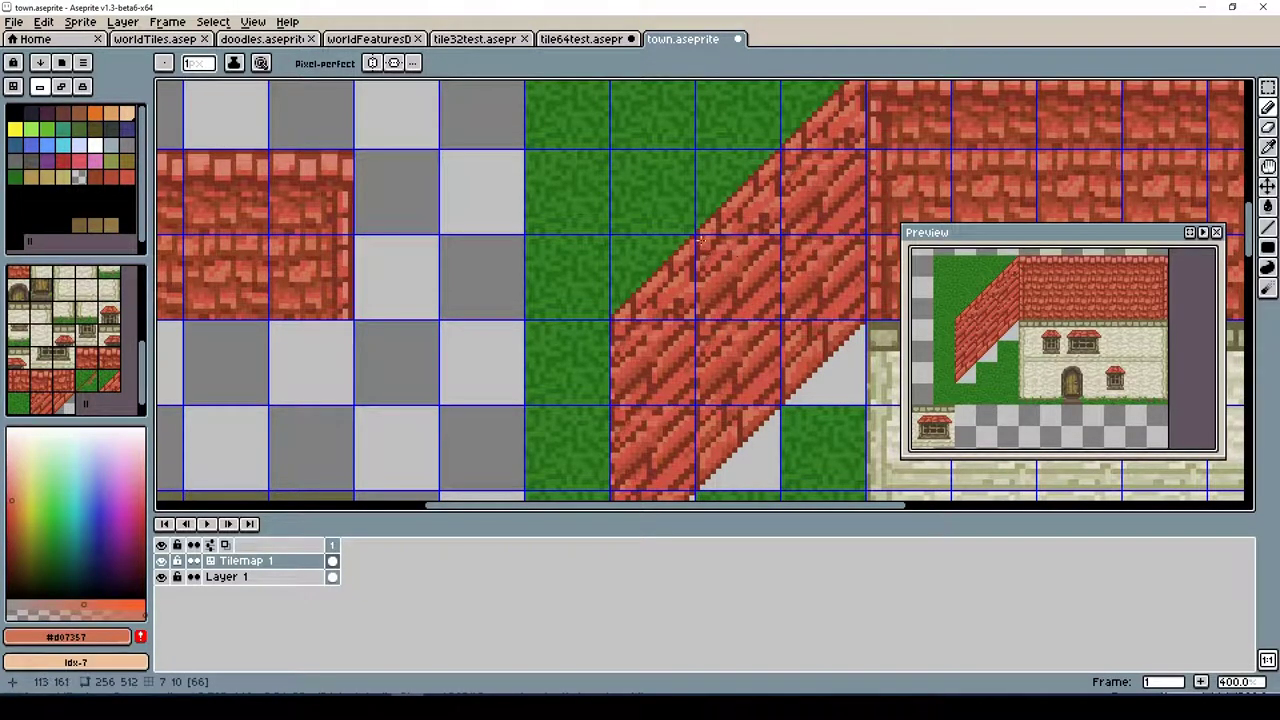
pyautogui.moveTo(819, 314); pyautogui.dragTo(860, 270)
pyautogui.keyDown('alt'); pyautogui.click(801, 307); pyautogui.keyUp('alt')
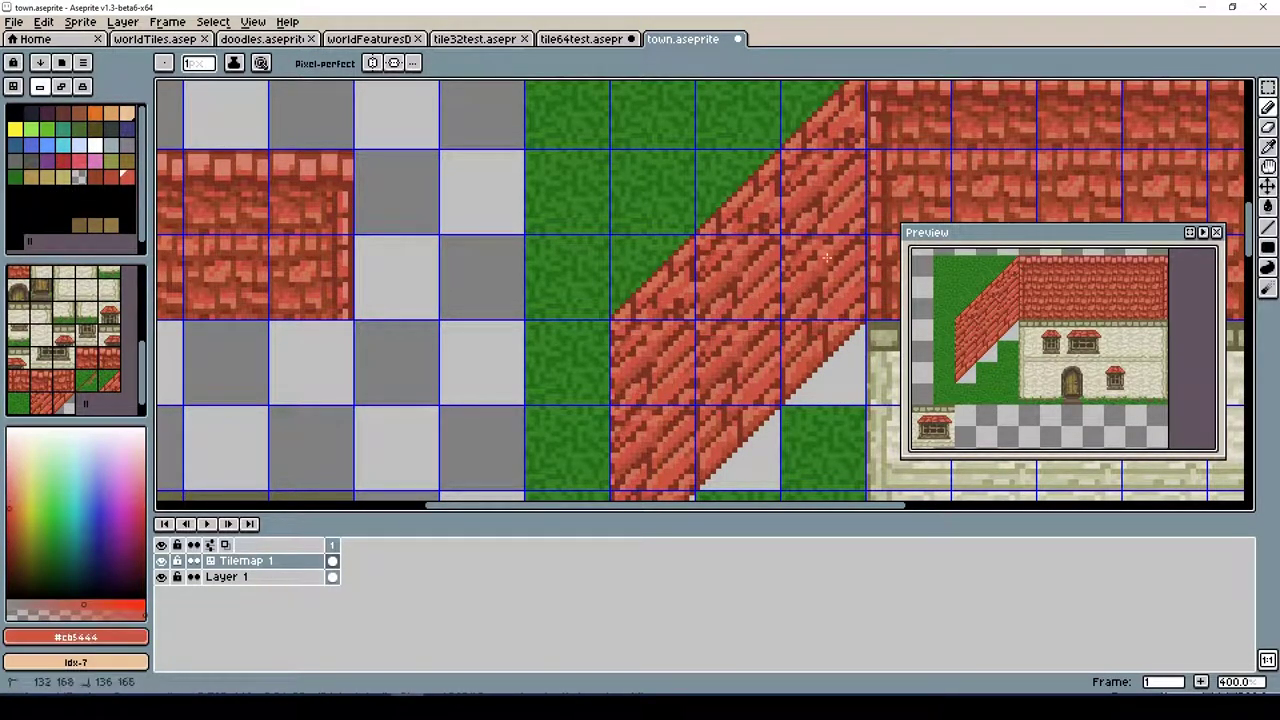
pyautogui.keyDown('alt'); pyautogui.click(813, 252); pyautogui.keyUp('alt')
pyautogui.keyDown('alt'); pyautogui.click(820, 222); pyautogui.keyUp('alt')
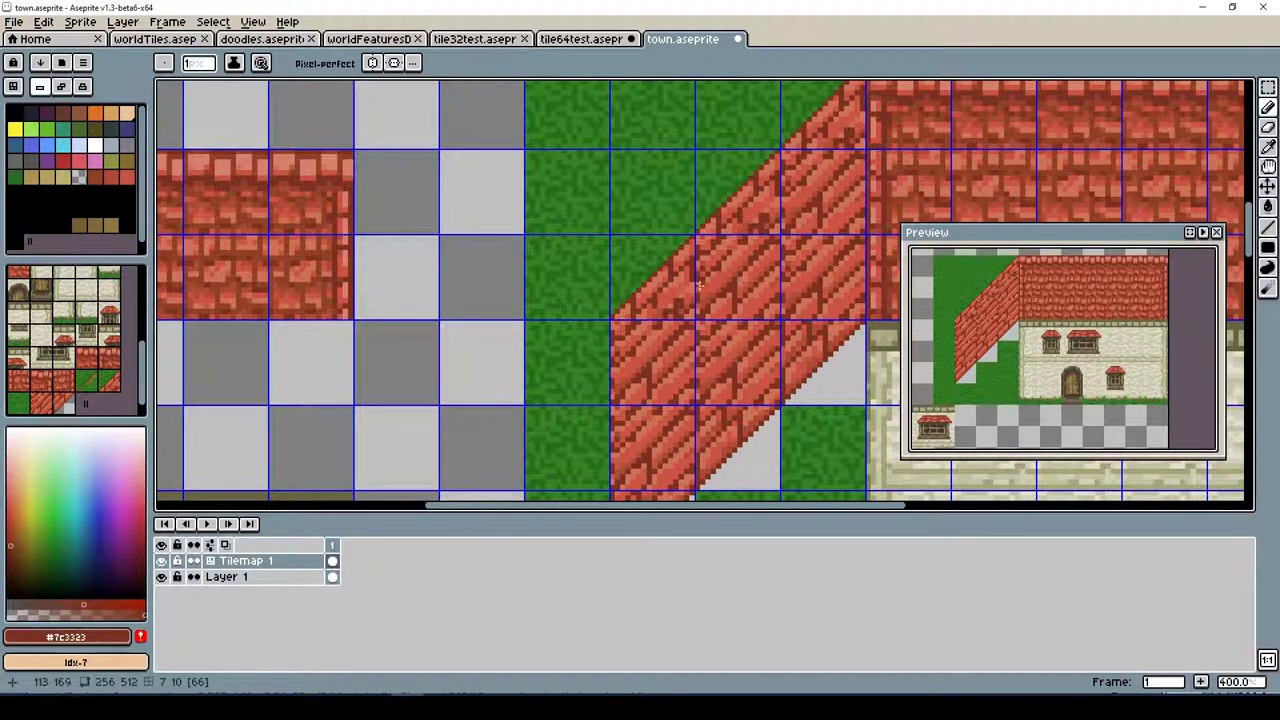
pyautogui.keyDown('alt'); pyautogui.click(813, 299); pyautogui.keyUp('alt')
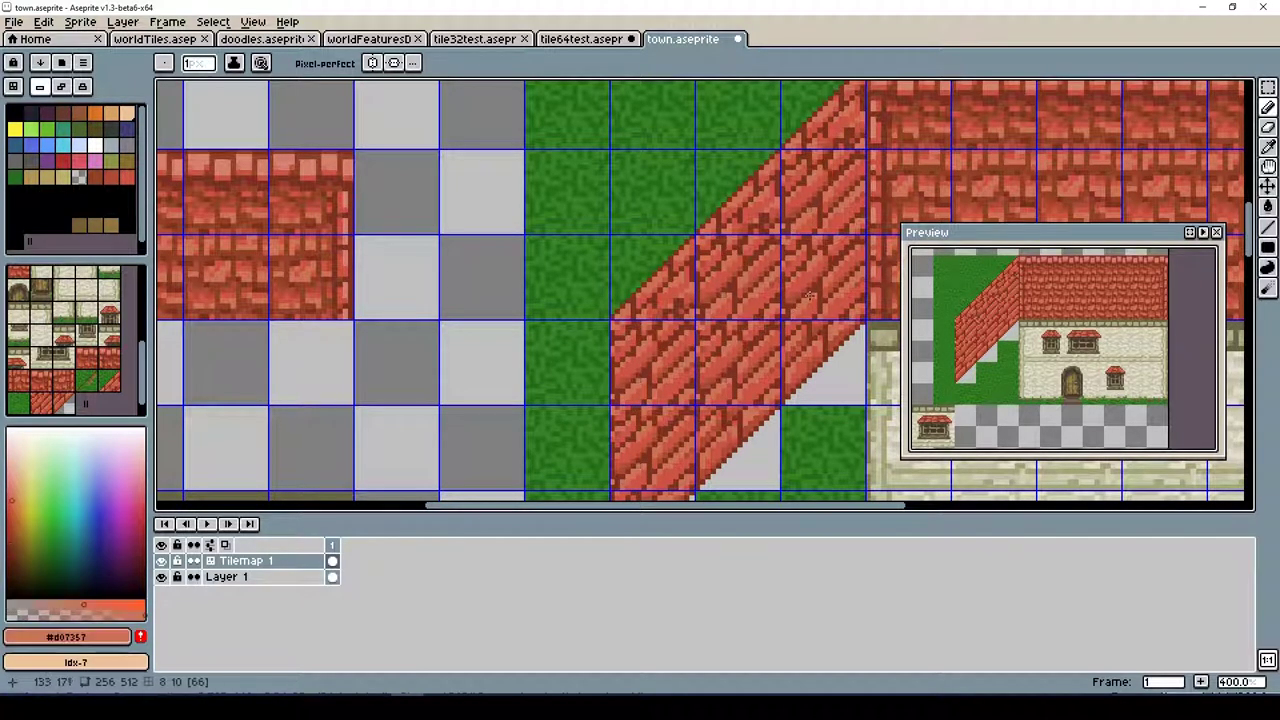
pyautogui.keyDown('alt'); pyautogui.click(812, 296); pyautogui.keyUp('alt')
pyautogui.keyDown('alt'); pyautogui.click(849, 237); pyautogui.keyUp('alt')
pyautogui.keyDown('alt'); pyautogui.click(760, 412); pyautogui.keyUp('alt')
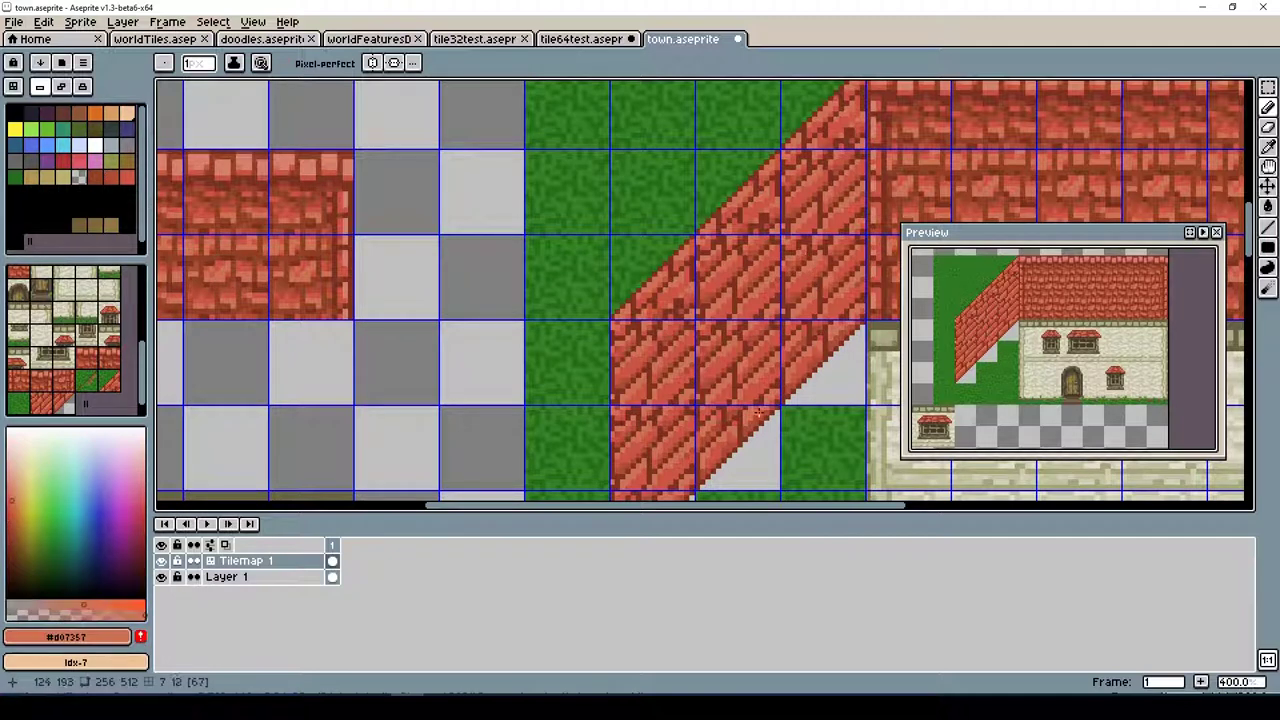
# Extend the #d07357 highlights on the shingles where the repeating slope tile meets the upper diagonal edge tile
pyautogui.keyDown('alt'); pyautogui.click(750, 218); pyautogui.keyUp('alt')
pyautogui.keyDown('alt'); pyautogui.click(752, 222); pyautogui.keyUp('alt')
pyautogui.keyDown('alt'); pyautogui.click(755, 228); pyautogui.keyUp('alt')
pyautogui.keyDown('alt'); pyautogui.click(759, 235); pyautogui.keyUp('alt')
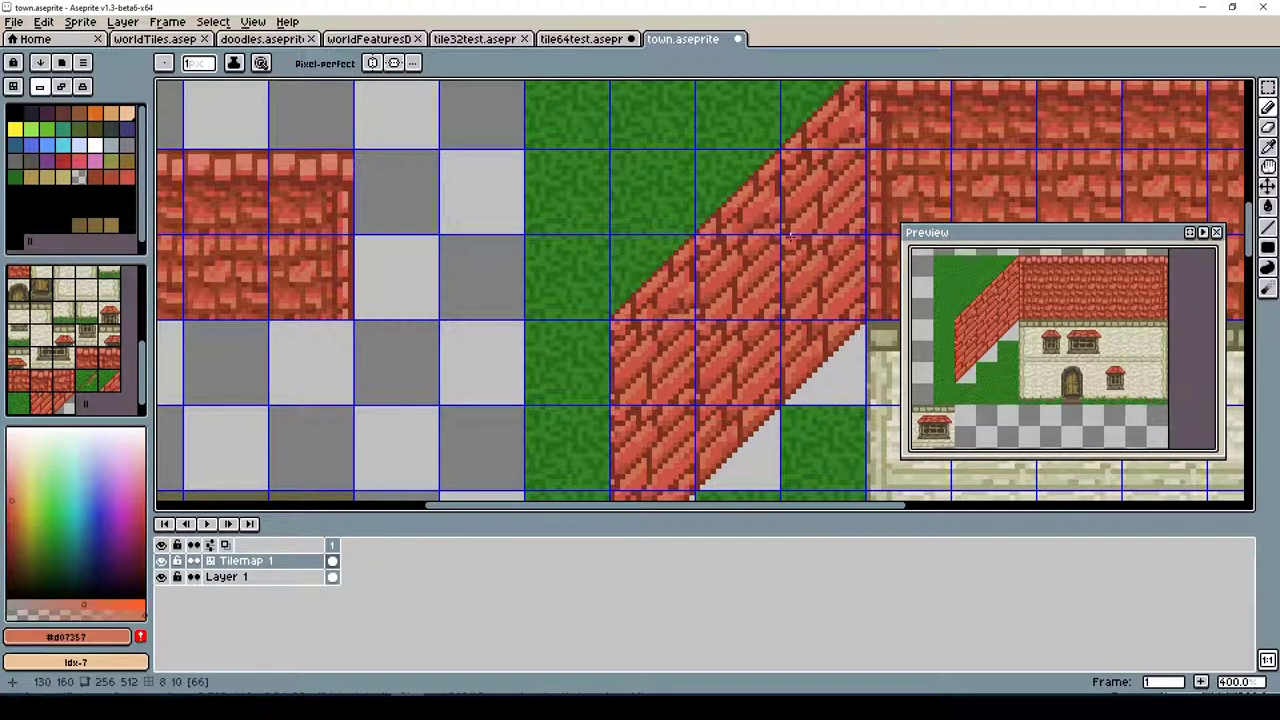
pyautogui.keyDown('alt'); pyautogui.click(768, 268); pyautogui.keyUp('alt')
pyautogui.keyDown('alt'); pyautogui.click(772, 264); pyautogui.keyUp('alt')
pyautogui.keyDown('alt'); pyautogui.click(780, 258); pyautogui.keyUp('alt')
pyautogui.keyDown('alt'); pyautogui.click(792, 250); pyautogui.keyUp('alt')
pyautogui.keyDown('alt'); pyautogui.click(805, 240); pyautogui.keyUp('alt')
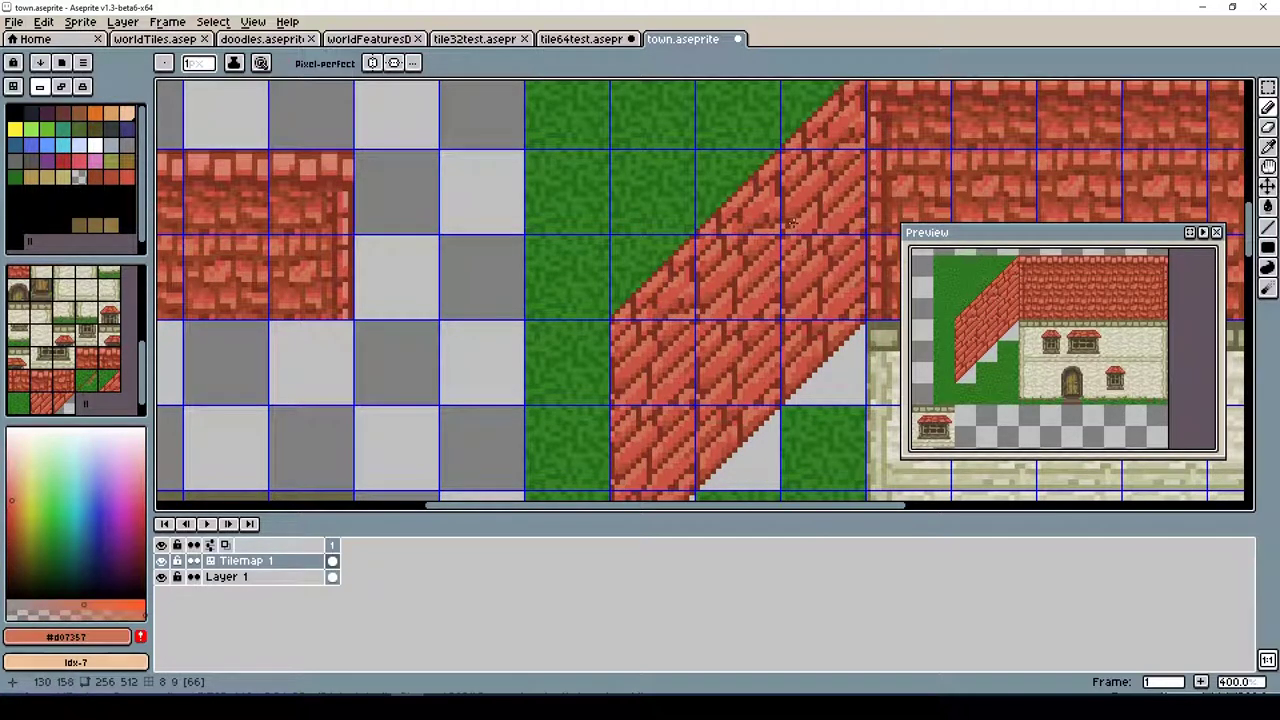
# Clean up the shingles along the slope's upper diagonal edge with #cb5444 and shade the repeating tile's shingles with #ae4a36
pyautogui.keyDown('alt'); pyautogui.click(786, 219); pyautogui.keyUp('alt')
pyautogui.keyDown('alt'); pyautogui.click(782, 216); pyautogui.keyUp('alt')
pyautogui.keyDown('alt'); pyautogui.click(778, 212); pyautogui.keyUp('alt')
pyautogui.keyDown('alt'); pyautogui.click(770, 204); pyautogui.keyUp('alt')
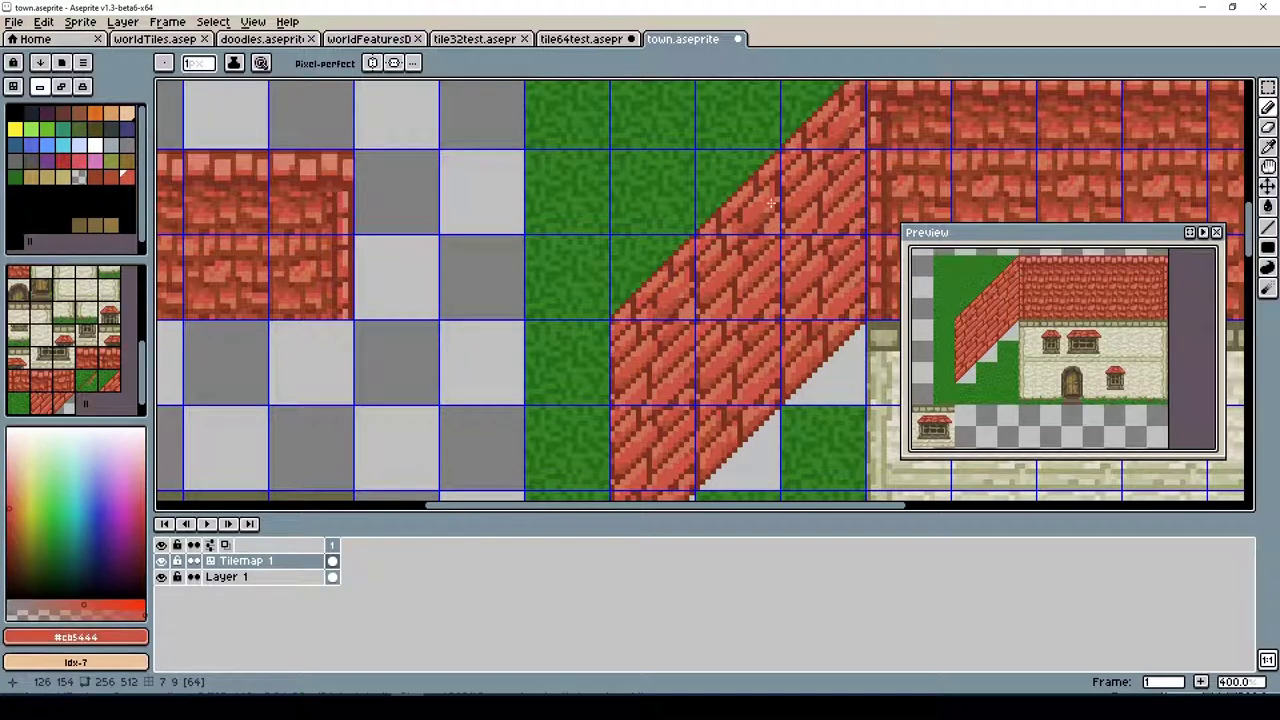
pyautogui.keyDown('alt'); pyautogui.click(764, 268); pyautogui.keyUp('alt')
pyautogui.keyDown('alt'); pyautogui.click(750, 314); pyautogui.keyUp('alt')
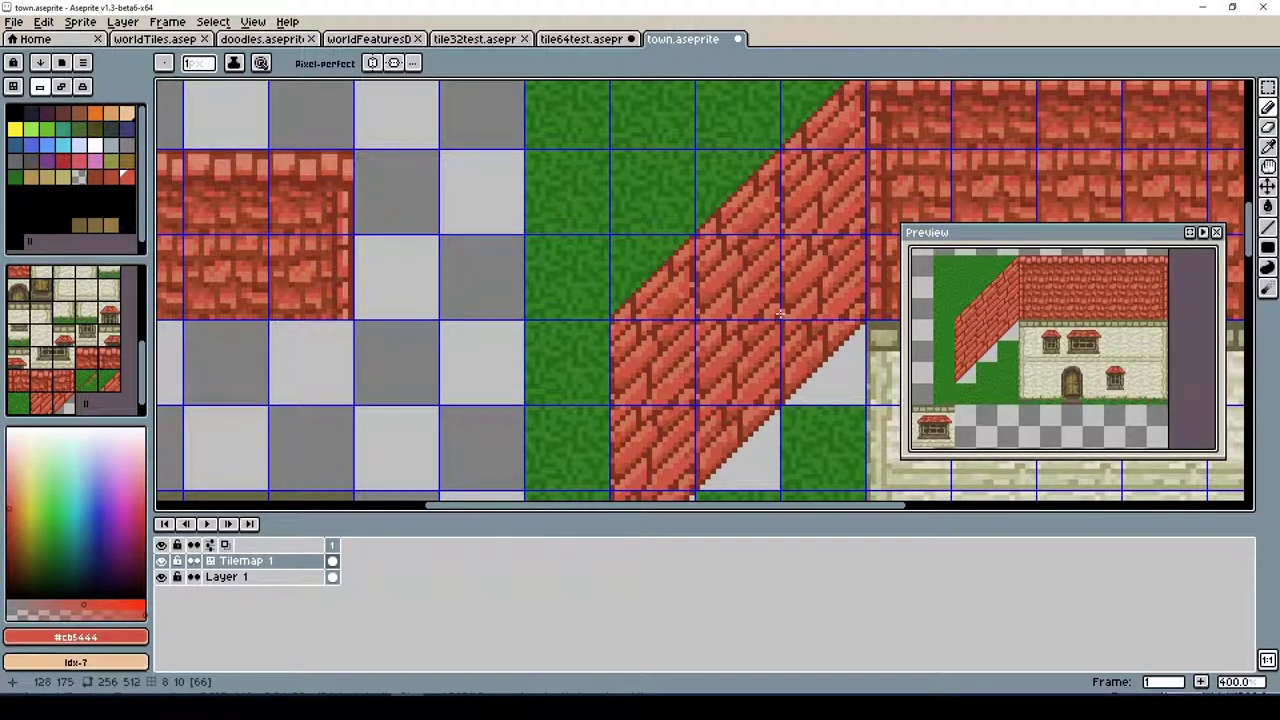
pyautogui.keyDown('alt'); pyautogui.click(779, 312); pyautogui.keyUp('alt')
pyautogui.keyDown('alt'); pyautogui.click(780, 308); pyautogui.keyUp('alt')
pyautogui.keyDown('alt'); pyautogui.click(716, 292); pyautogui.keyUp('alt')
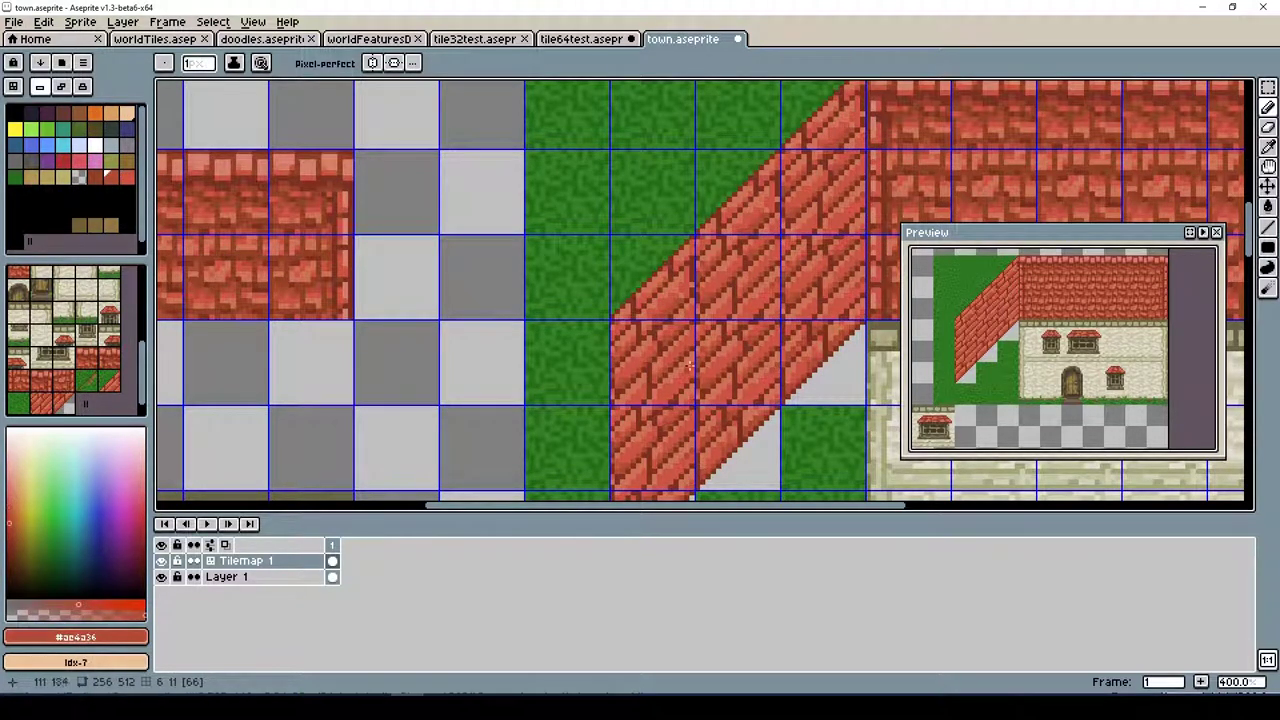
# Blend the shingles across the slope's tile seams with #cb5444 base color, #d07357 highlights and #ae4a36 shading
pyautogui.keyDown('alt'); pyautogui.click(692, 365); pyautogui.keyUp('alt')
pyautogui.keyDown('alt'); pyautogui.click(680, 392); pyautogui.keyUp('alt')
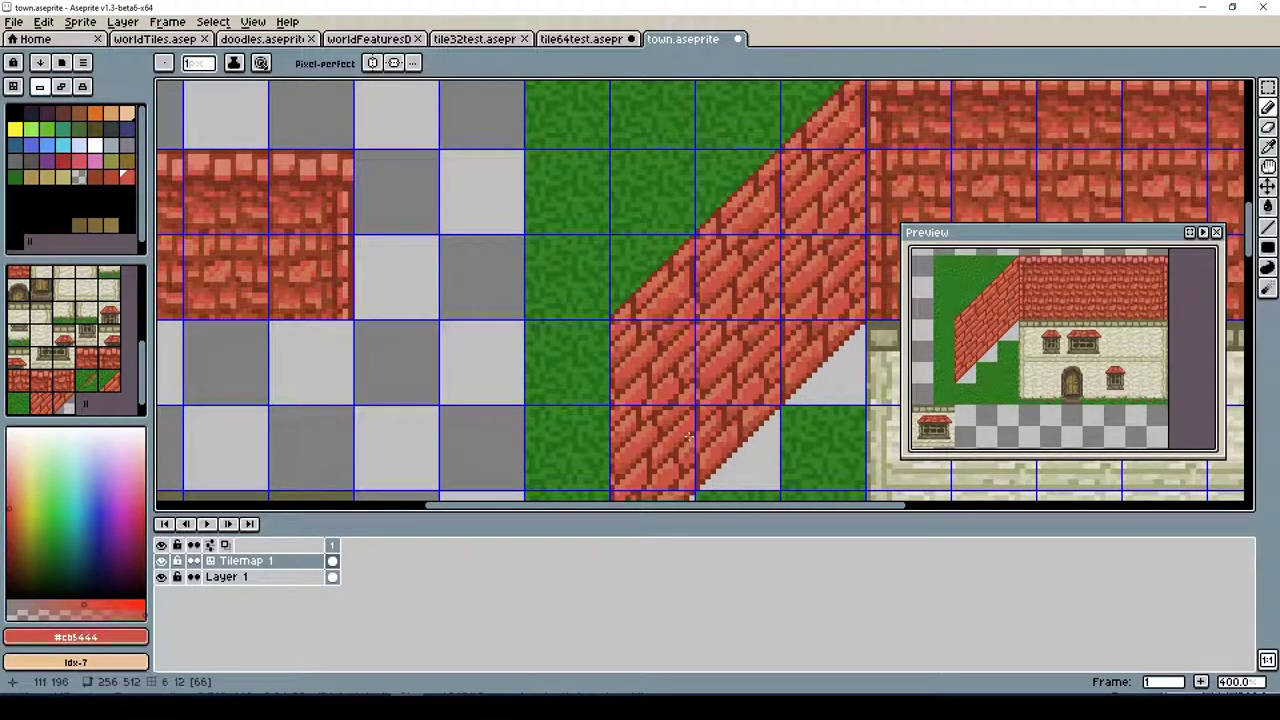
pyautogui.keyDown('alt'); pyautogui.click(750, 409); pyautogui.keyUp('alt')
pyautogui.keyDown('alt'); pyautogui.click(772, 414); pyautogui.keyUp('alt')
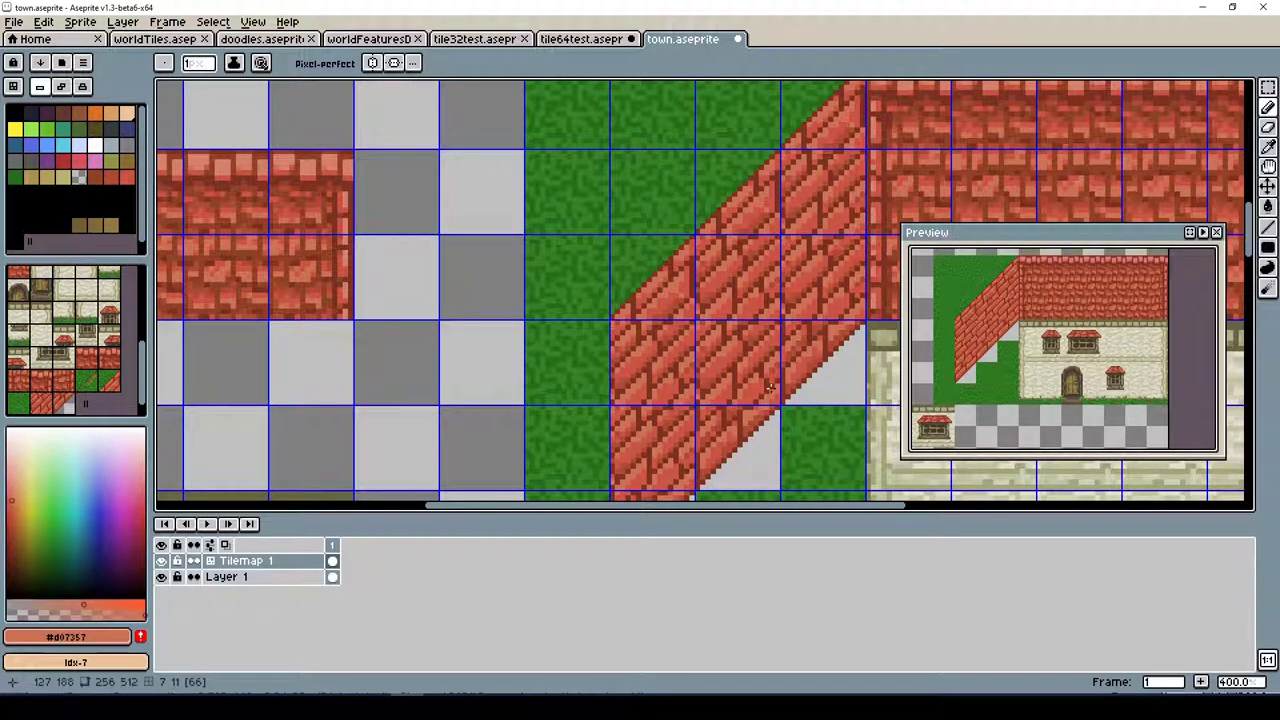
pyautogui.keyDown('alt'); pyautogui.click(730, 282); pyautogui.keyUp('alt')
pyautogui.keyDown('alt'); pyautogui.click(790, 255); pyautogui.keyUp('alt')
pyautogui.keyDown('alt'); pyautogui.click(841, 232); pyautogui.keyUp('alt')
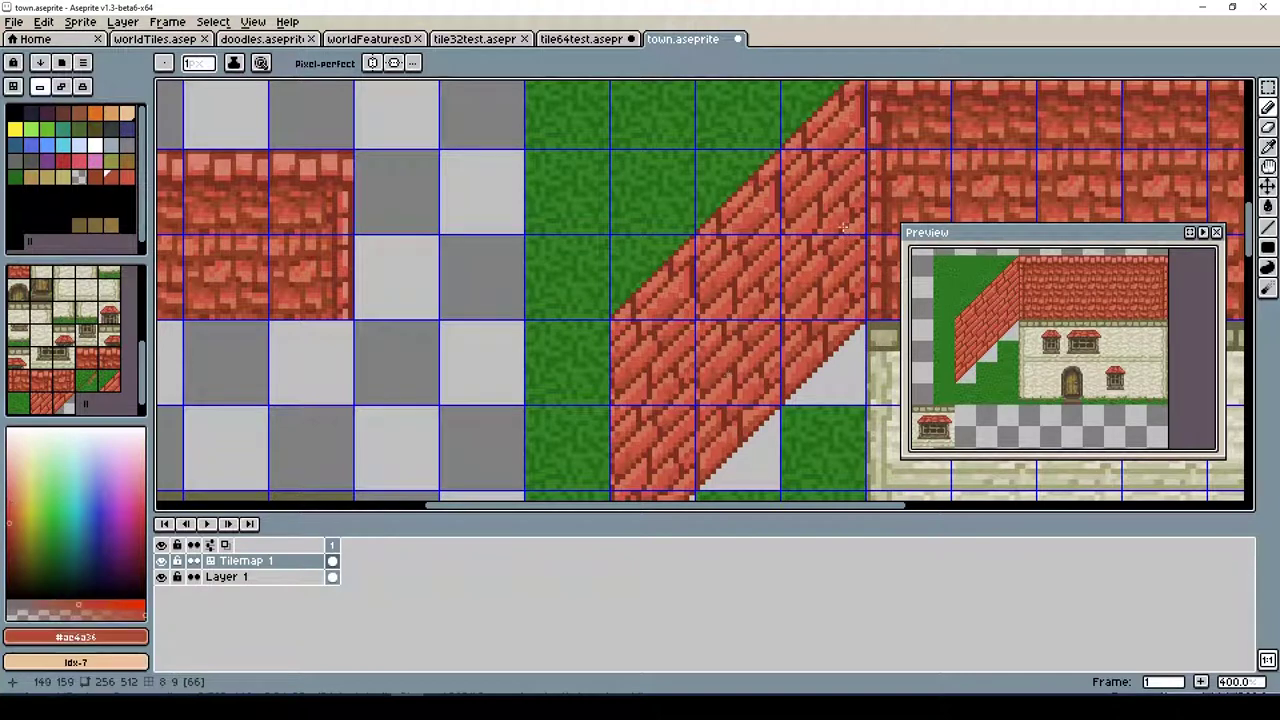
pyautogui.keyDown('alt'); pyautogui.click(801, 217); pyautogui.keyUp('alt')
pyautogui.keyDown('alt'); pyautogui.click(780, 430); pyautogui.keyUp('alt')
pyautogui.keyDown('alt'); pyautogui.click(754, 454); pyautogui.keyUp('alt')
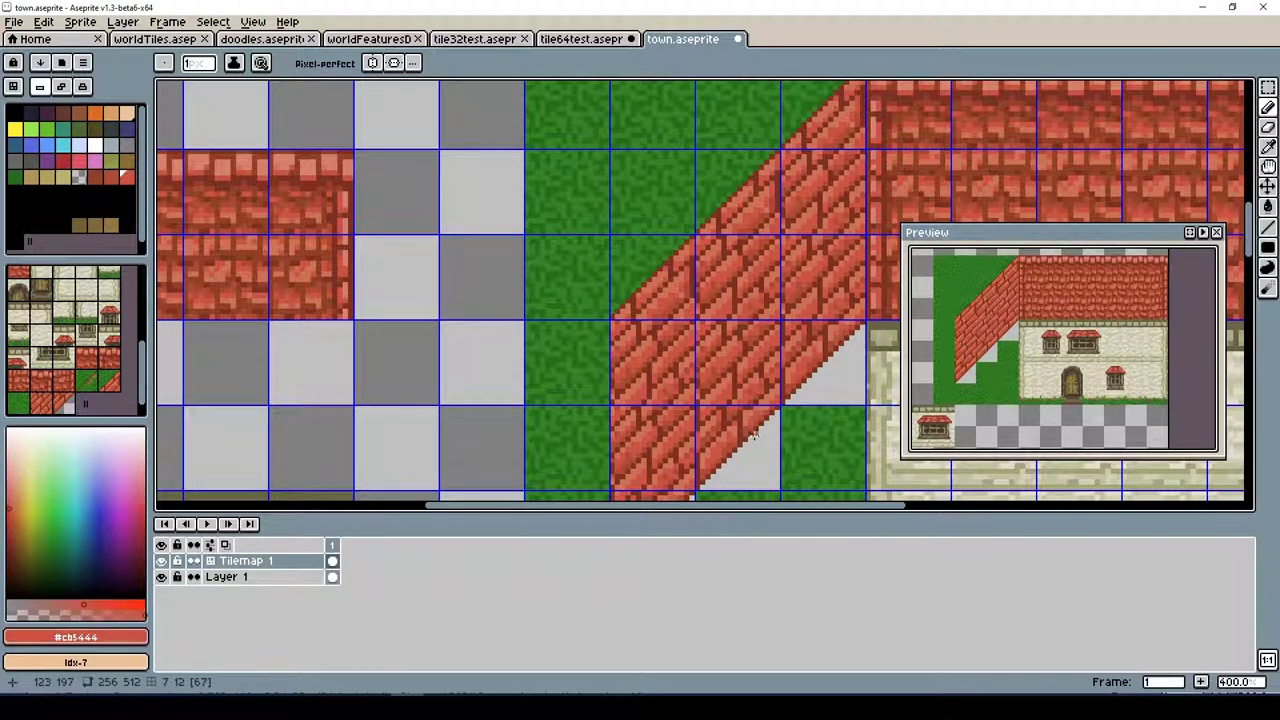
# Touch up the sloped shingles with #7c3323, a custom dark red shade between #7c3323 and #ae4a36, and #cb5444
pyautogui.keyDown('alt'); pyautogui.click(754, 432); pyautogui.keyUp('alt')
pyautogui.keyDown('alt'); pyautogui.click(785, 436); pyautogui.keyUp('alt')
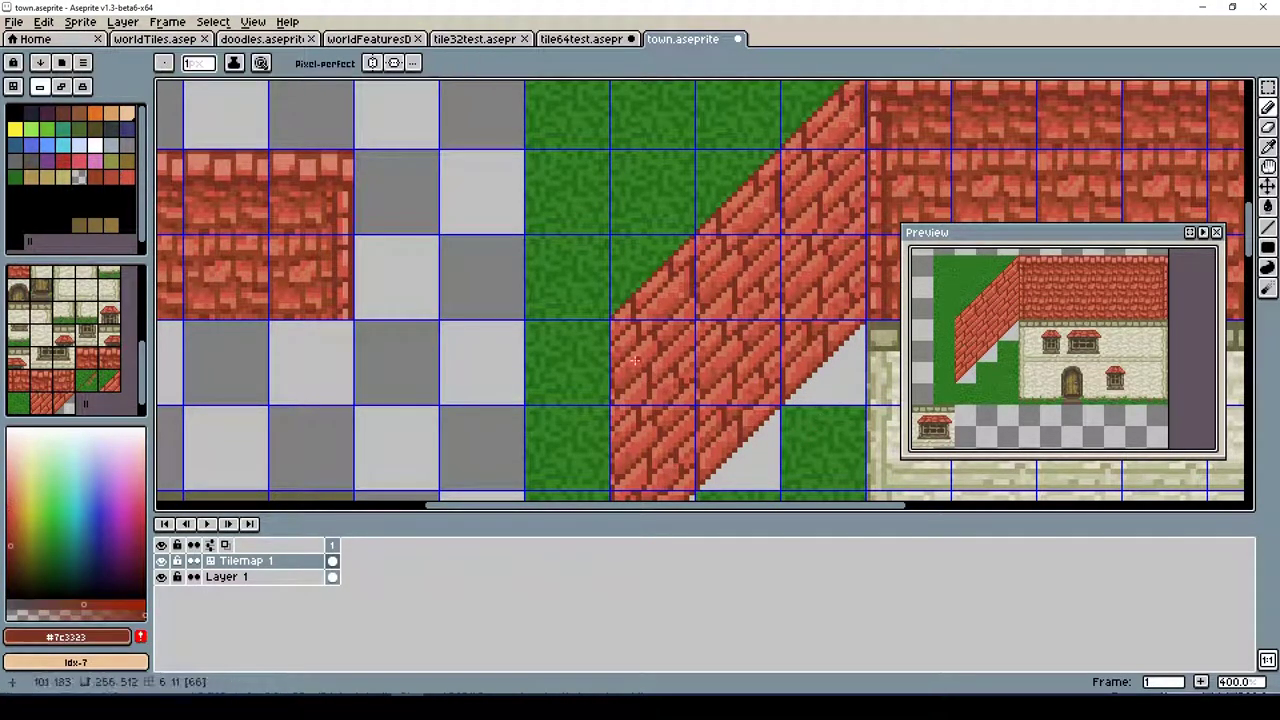
pyautogui.click(18, 527)
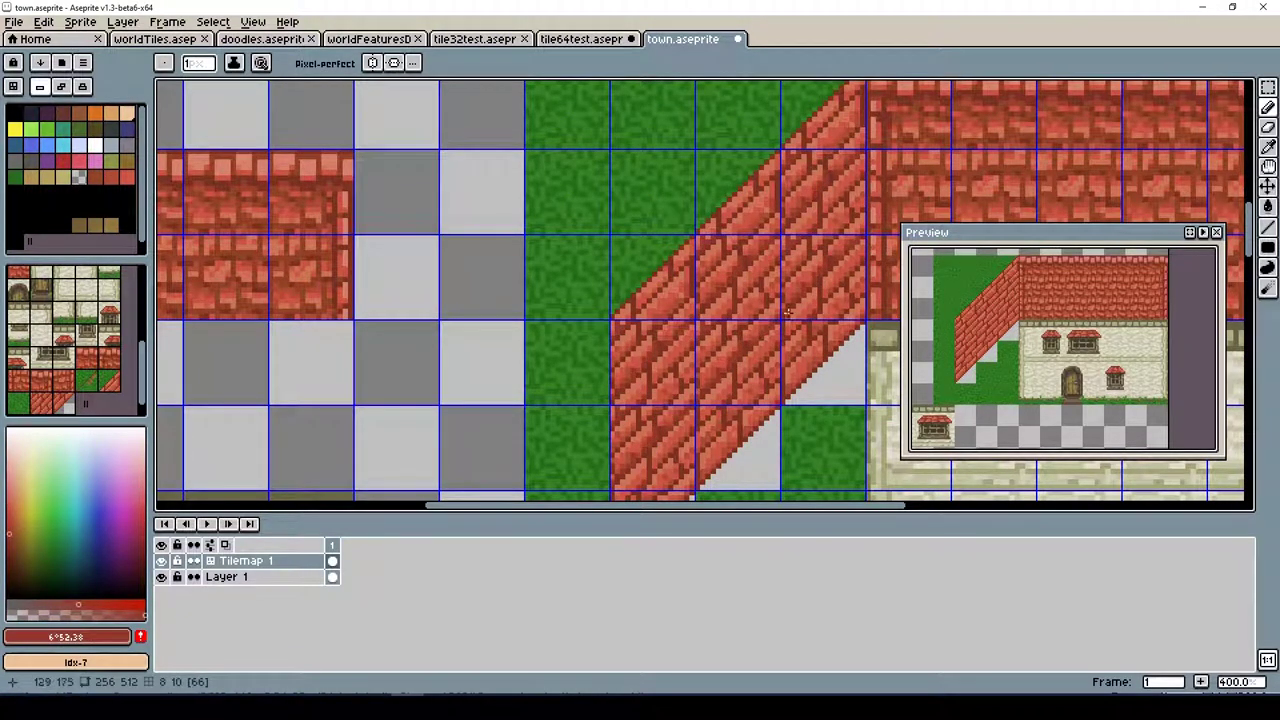
pyautogui.hotkey('ctrl', 's')
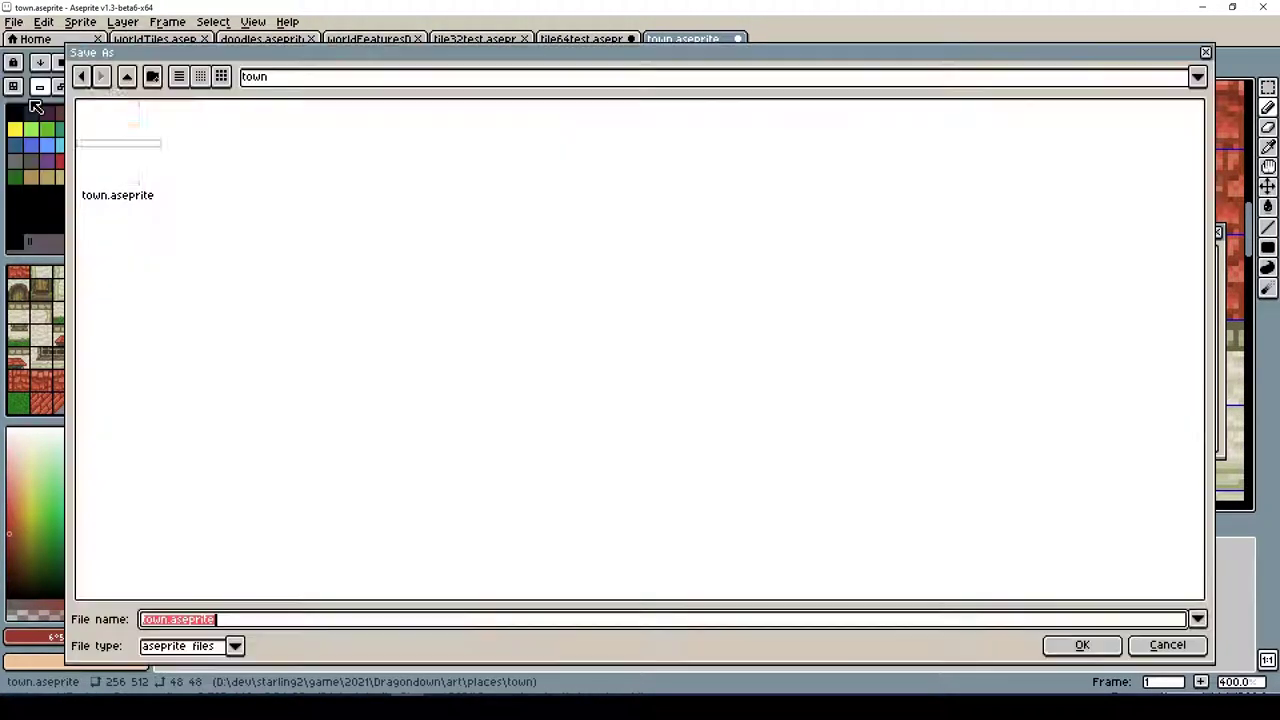
pyautogui.click(1163, 640)
pyautogui.keyDown('alt'); pyautogui.click(720, 453); pyautogui.keyUp('alt')
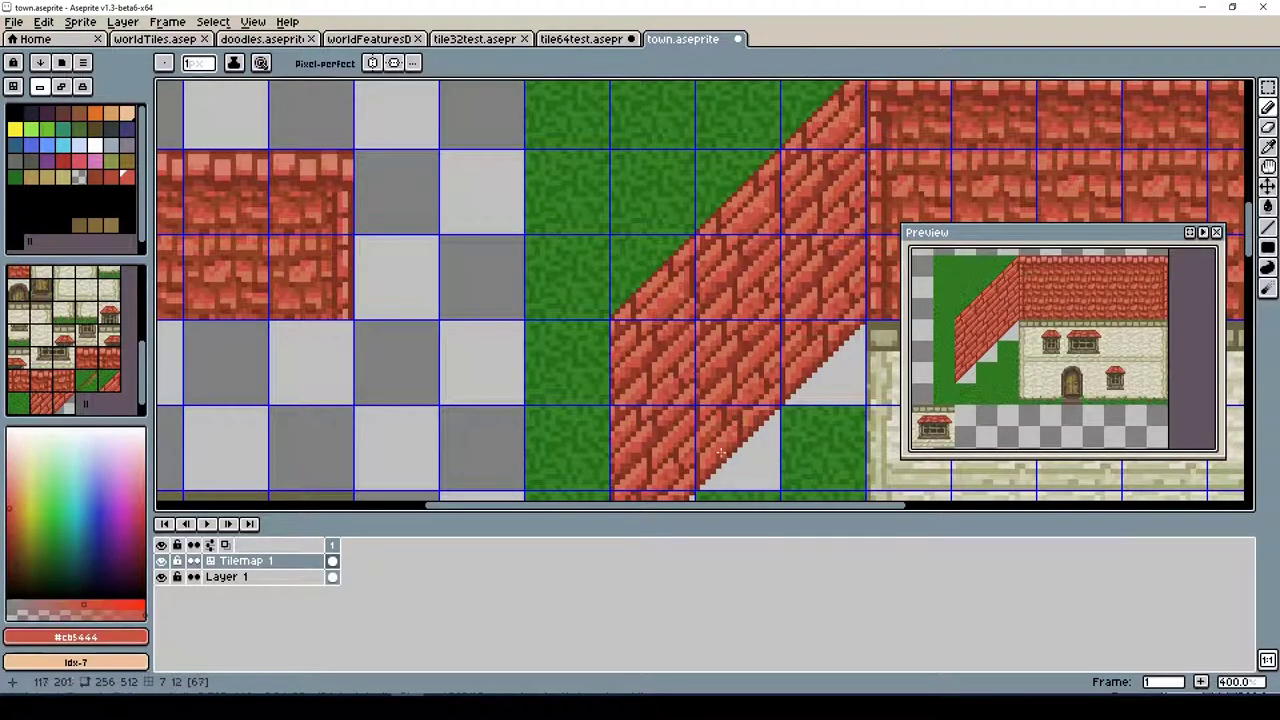
# Move the preview window clear of the drawing area and save the file
pyautogui.scroll(-3, 716, 468)
pyautogui.moveTo(1110, 266); pyautogui.dragTo(1139, 222)
pyautogui.hotkey('ctrl', 's')
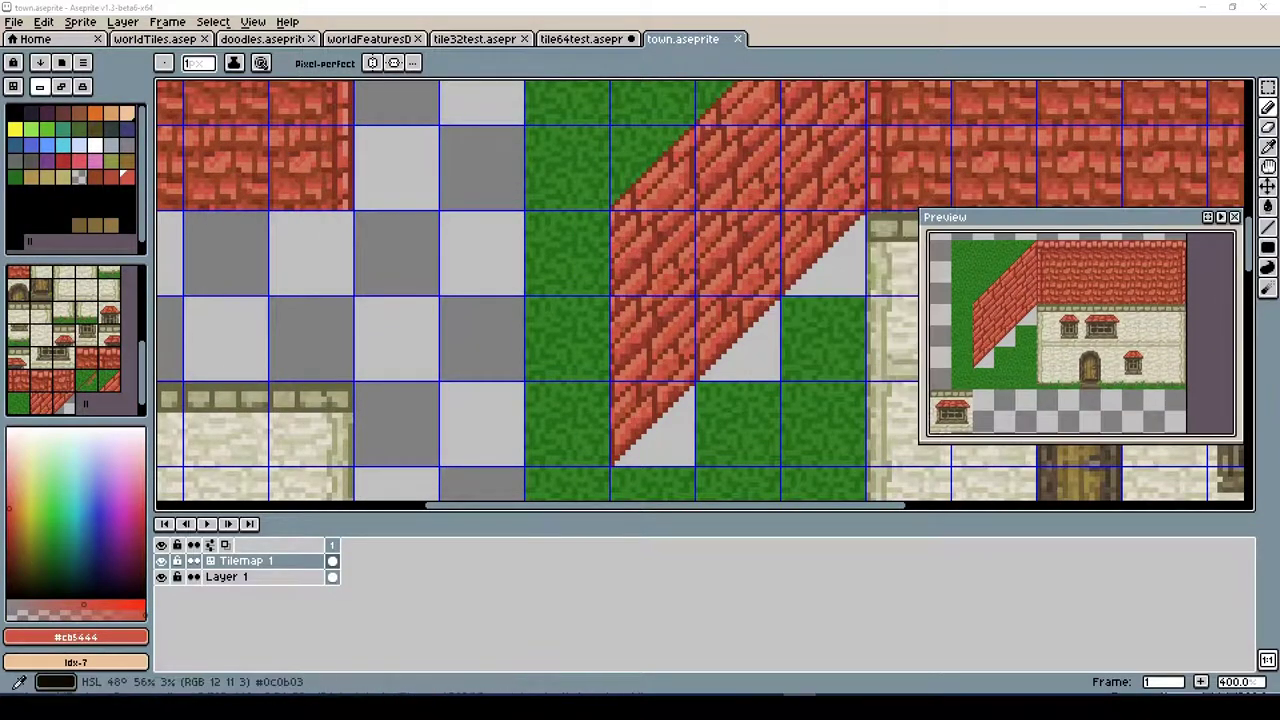
# Replace the grass beneath the sloped roof with plain wall tiles and fill the transparent corners of the lower roof-edge tiles with wall texture
pyautogui.scroll(-1, 700, 295)
pyautogui.hscroll(5, 700, 295)
pyautogui.press('Tab')
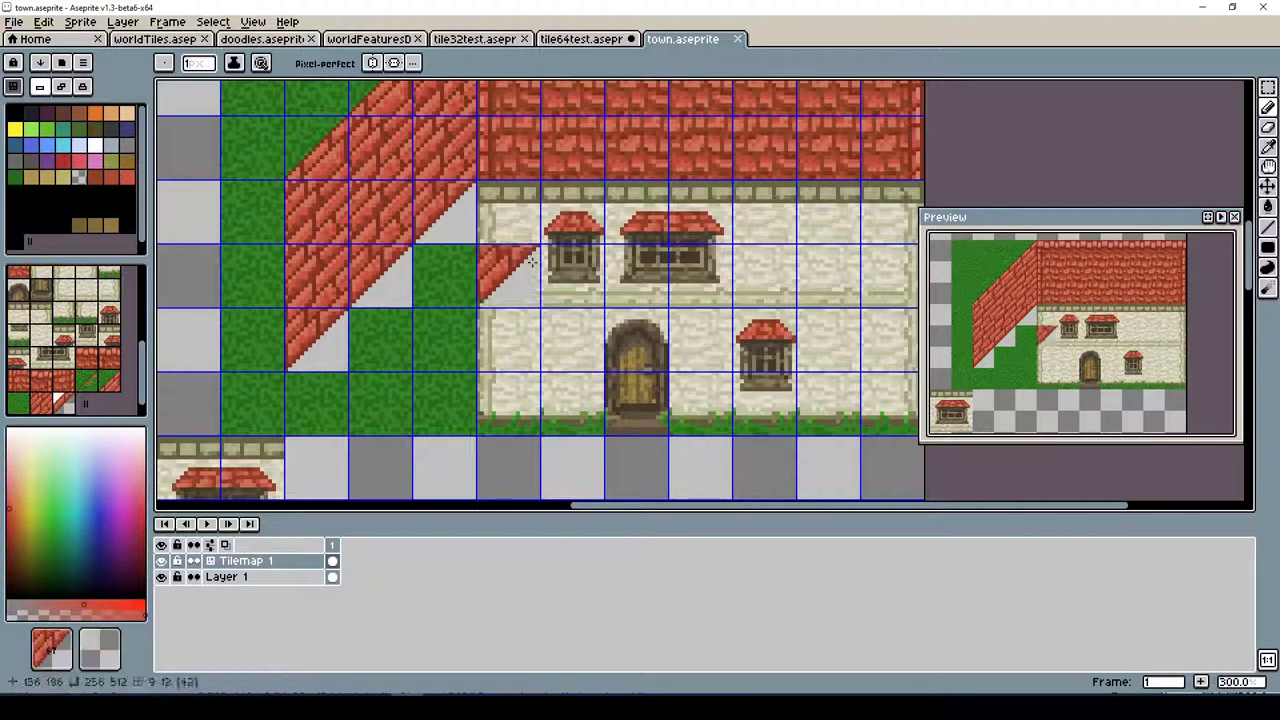
pyautogui.moveTo(390, 280)
pyautogui.mouseDown()
pyautogui.moveTo(445, 400)
pyautogui.moveTo(320, 470)
pyautogui.moveTo(445, 470)
pyautogui.mouseUp()
pyautogui.click(1267, 88)
pyautogui.moveTo(290, 365); pyautogui.dragTo(449, 294)
pyautogui.hotkey('ctrl', 'd')
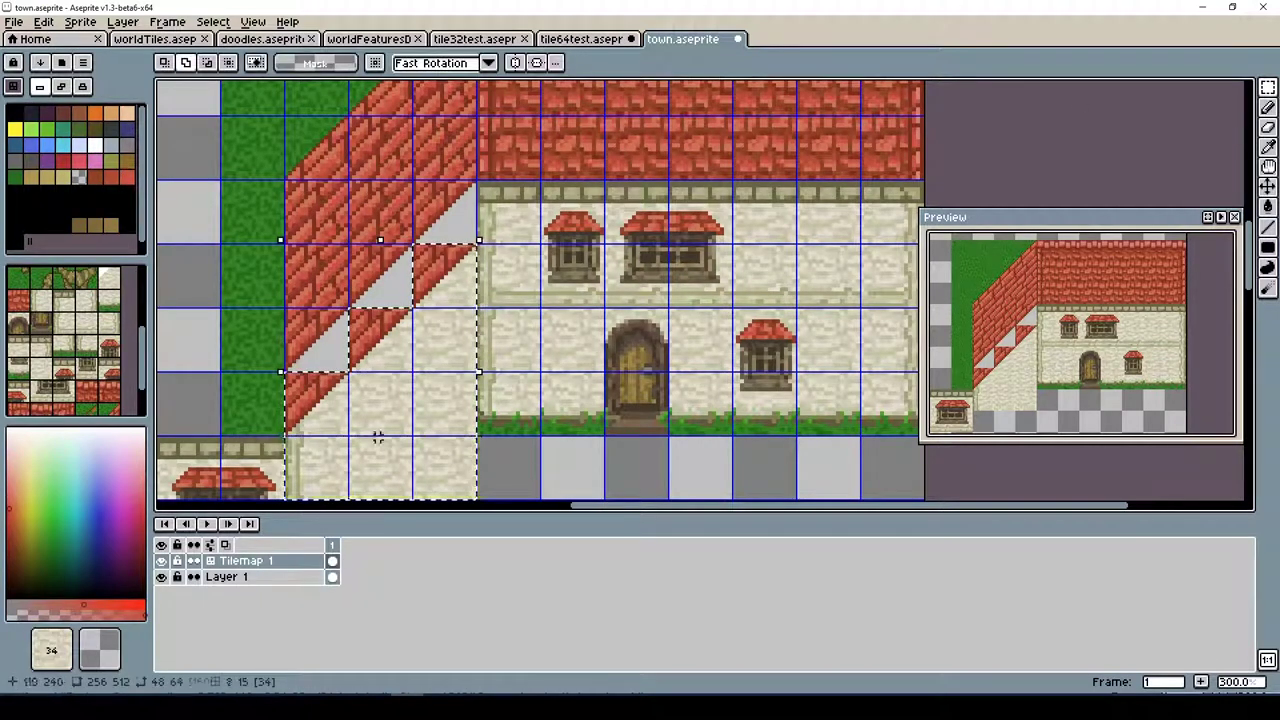
pyautogui.hotkey('ctrl', 'z')
pyautogui.press('Tab')
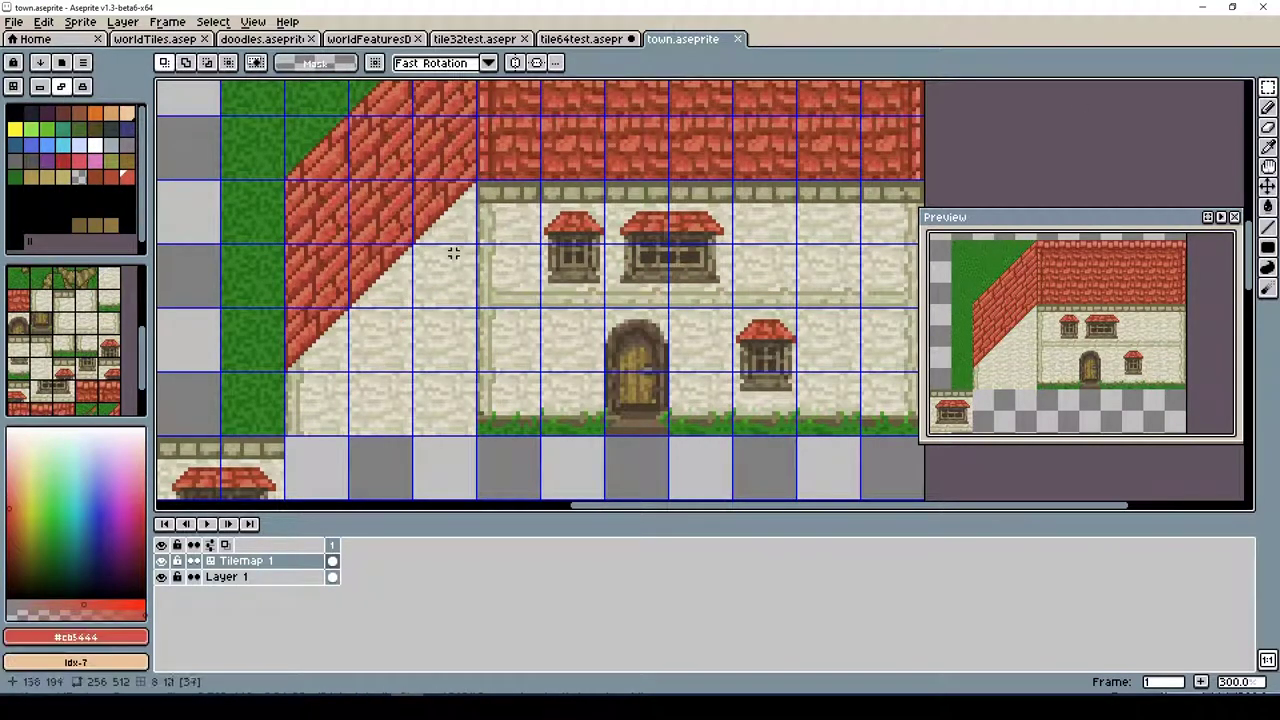
# Draw a diagonal trim band under the sloped roof with a #696546 outline and #a7a67c fill, up to the existing wall trim
pyautogui.click(1268, 107)
pyautogui.keyDown('alt'); pyautogui.click(290, 380); pyautogui.keyUp('alt')
pyautogui.click(1268, 228)
pyautogui.moveTo(288, 388); pyautogui.dragTo(476, 203)
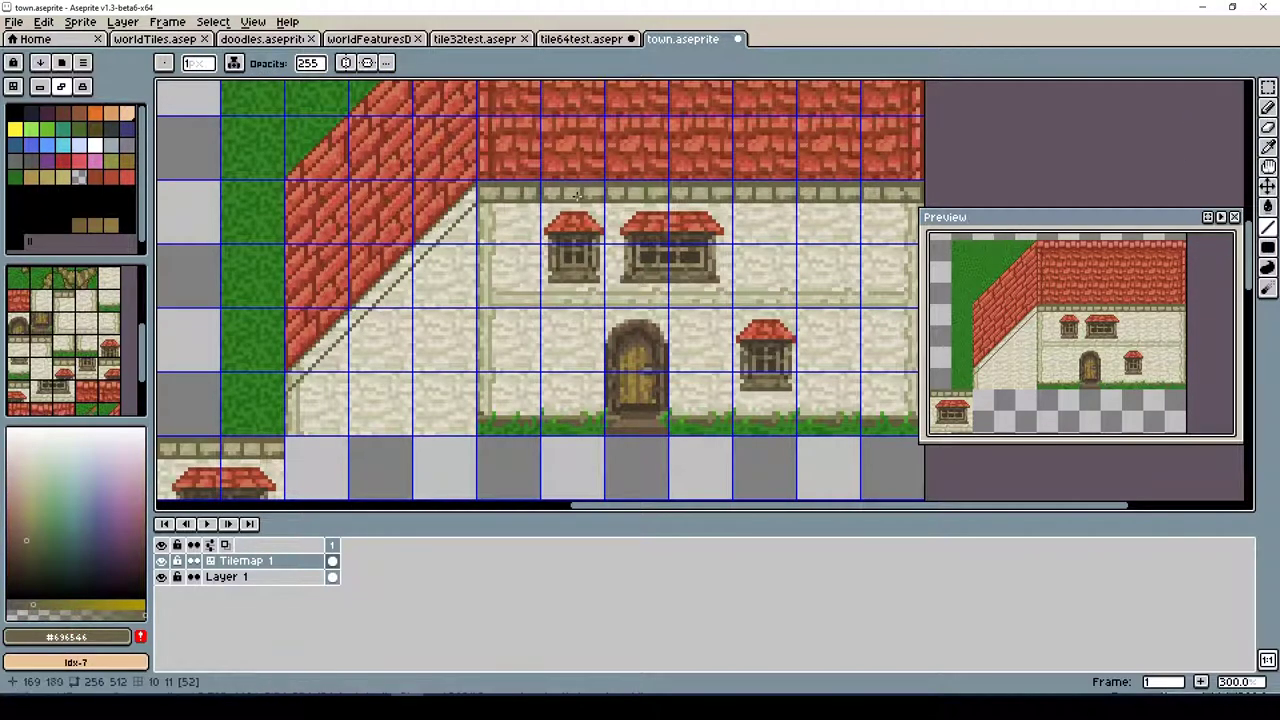
pyautogui.keyDown('alt'); pyautogui.click(320, 372); pyautogui.keyUp('alt')
pyautogui.moveTo(300, 360); pyautogui.dragTo(342, 318)
pyautogui.moveTo(471, 205); pyautogui.dragTo(285, 383)
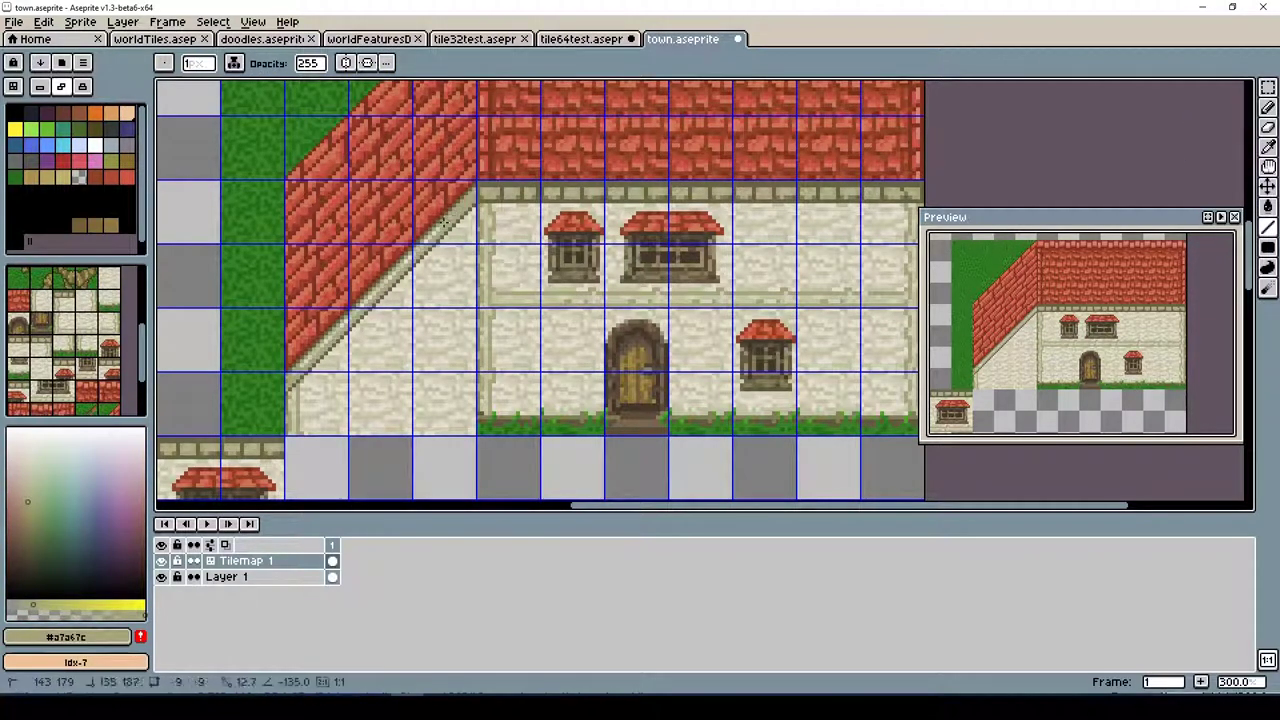
# Divide the diagonal trim into blocks with #696546 and lighten the blocks with #b4b18f
pyautogui.press('b')
pyautogui.scroll(1, 300, 410)
pyautogui.moveTo(638, 294); pyautogui.dragTo(686, 314)
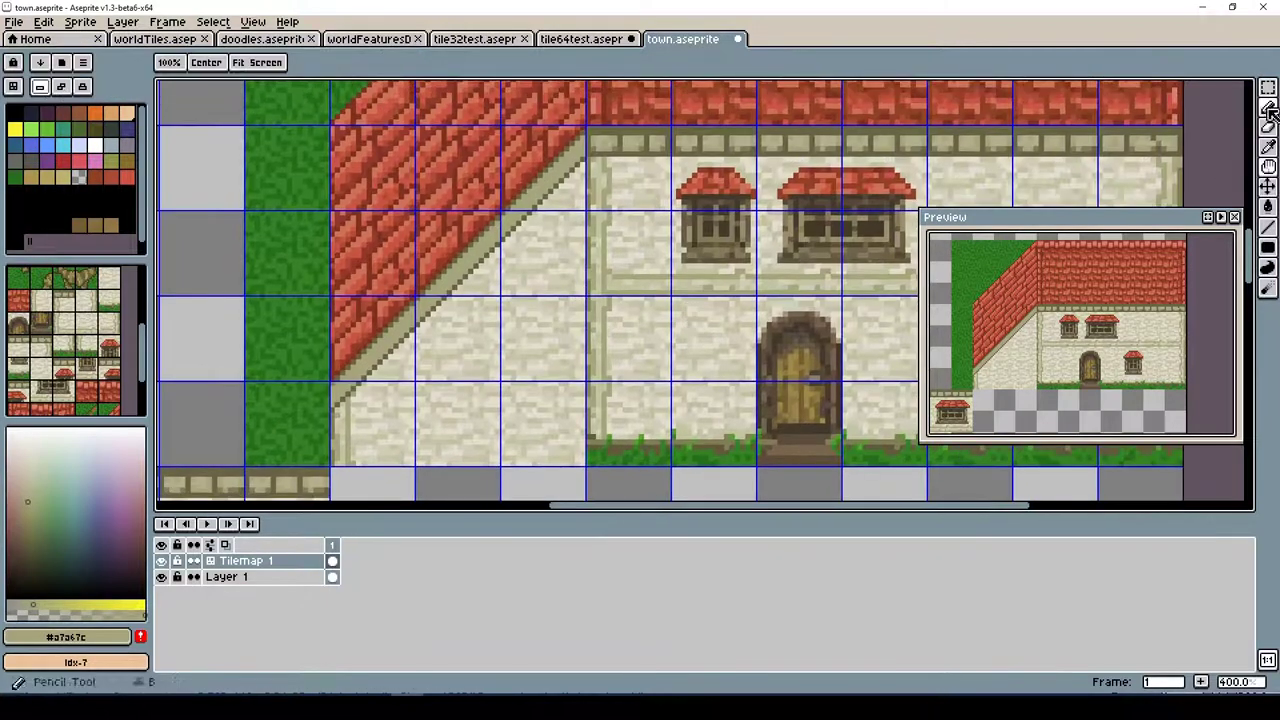
pyautogui.keyDown('alt'); pyautogui.click(336, 382); pyautogui.keyUp('alt')
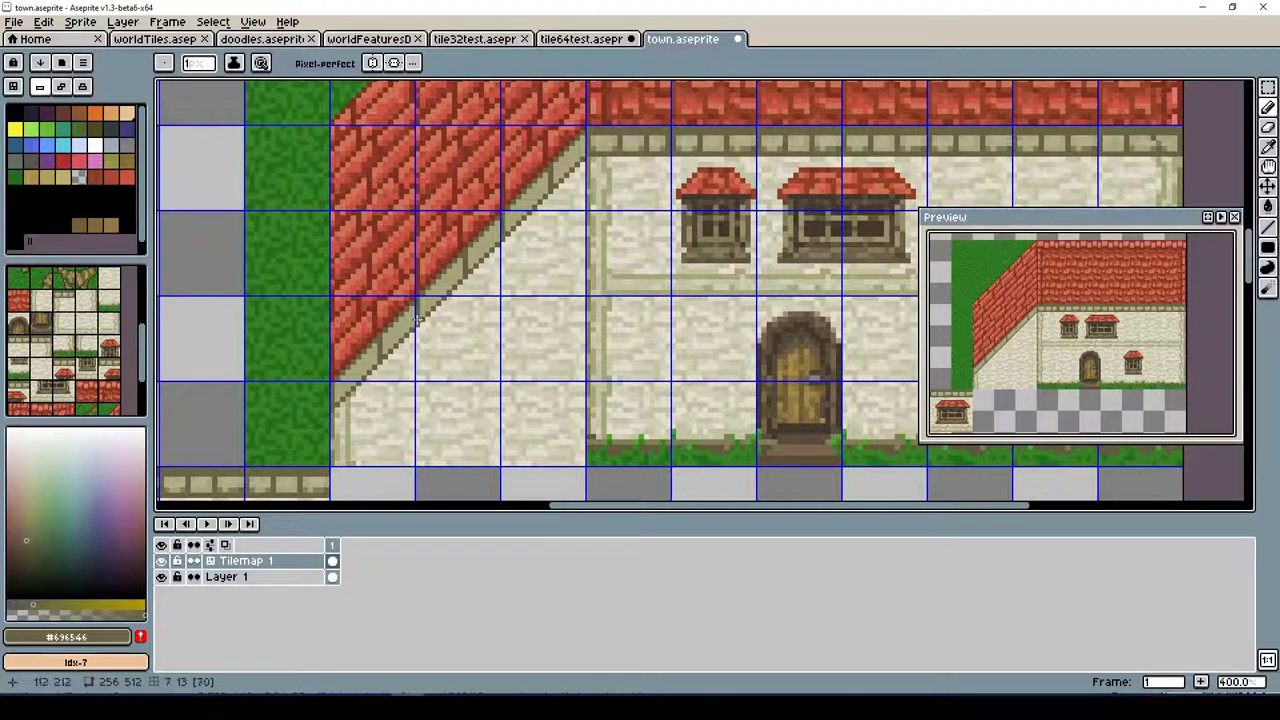
pyautogui.keyDown('alt'); pyautogui.click(531, 196); pyautogui.keyUp('alt')
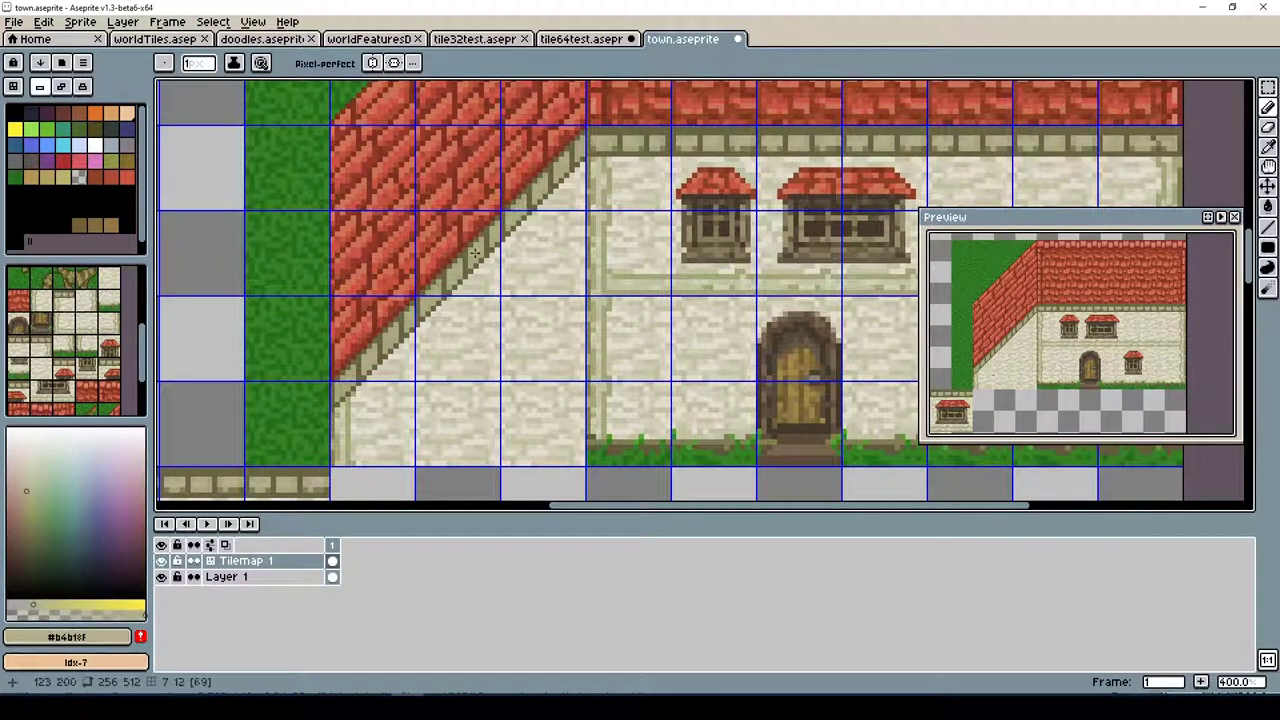
# Shade the trim directly under the sloped roof with #696546, touch up the shingles with #cb5444 and save the file
pyautogui.scroll(-2, 338, 425)
pyautogui.moveTo(617, 517); pyautogui.dragTo(809, 486)
pyautogui.scroll(1, 676, 483)
pyautogui.scroll(1, 676, 483)
pyautogui.moveTo(676, 483); pyautogui.dragTo(806, 483)
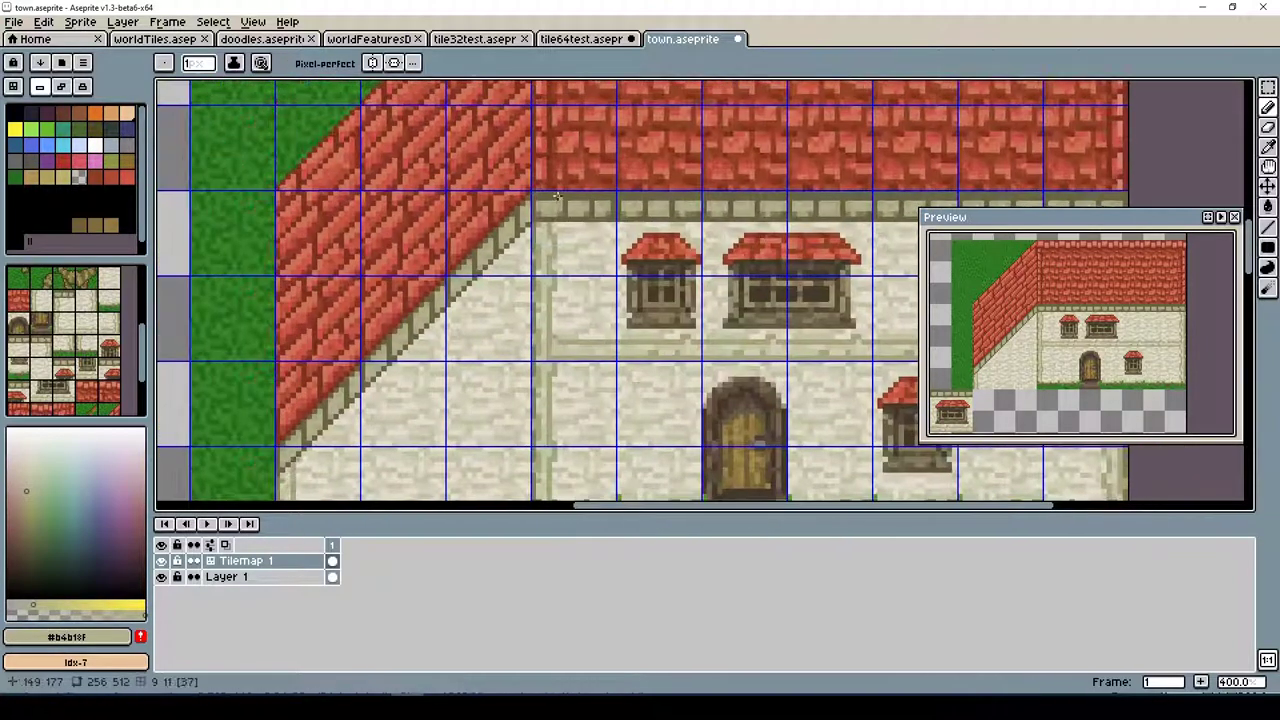
pyautogui.keyDown('alt'); pyautogui.click(528, 204); pyautogui.keyUp('alt')
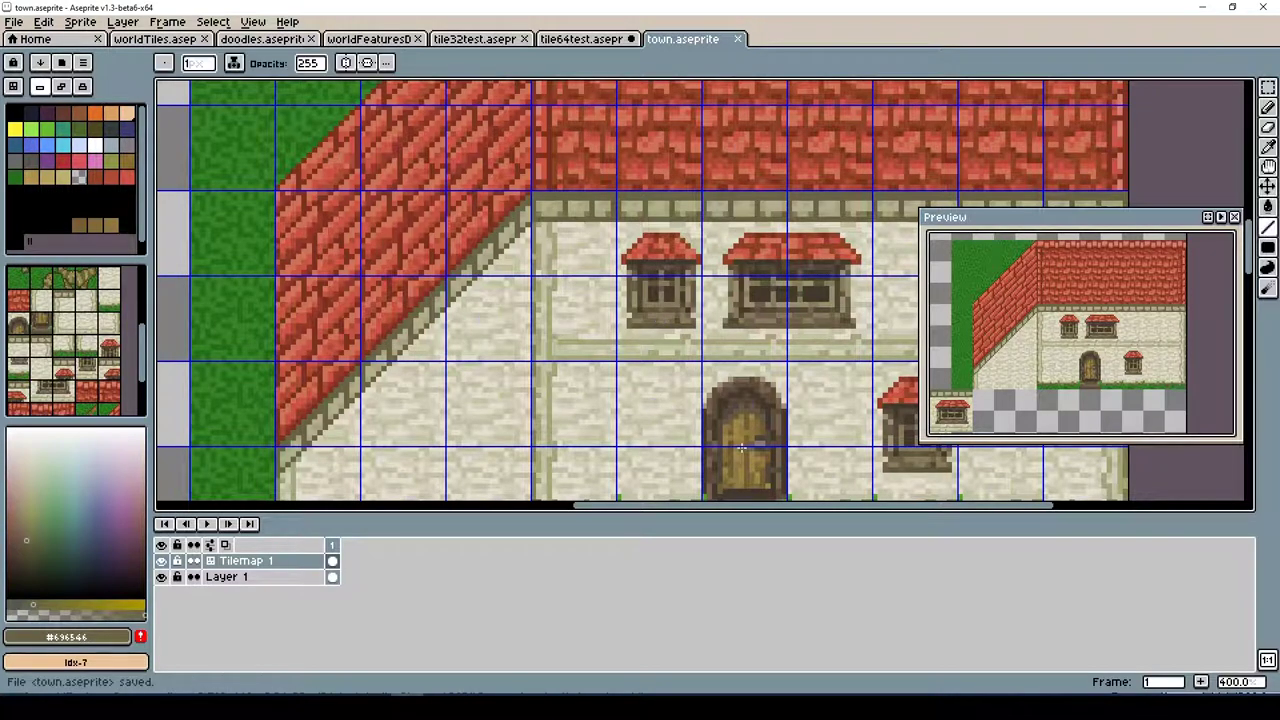
pyautogui.keyDown('alt'); pyautogui.click(368, 325); pyautogui.keyUp('alt')
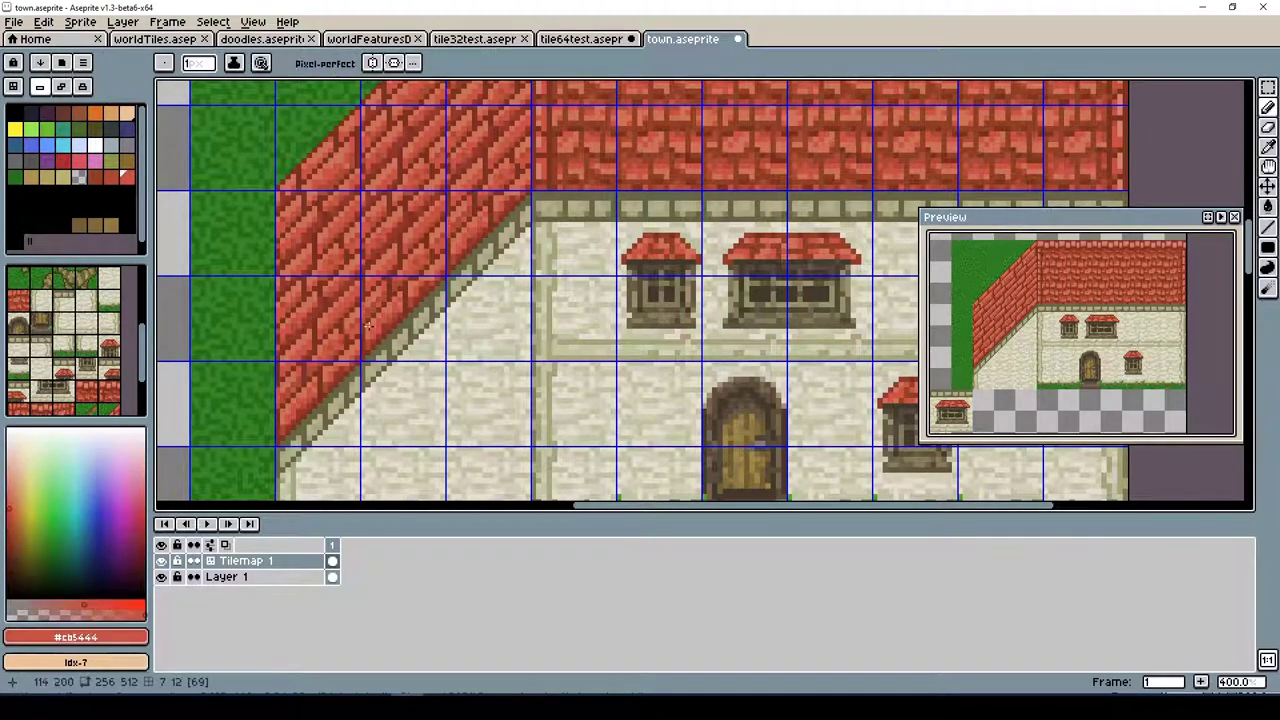
pyautogui.hotkey('ctrl', 's')
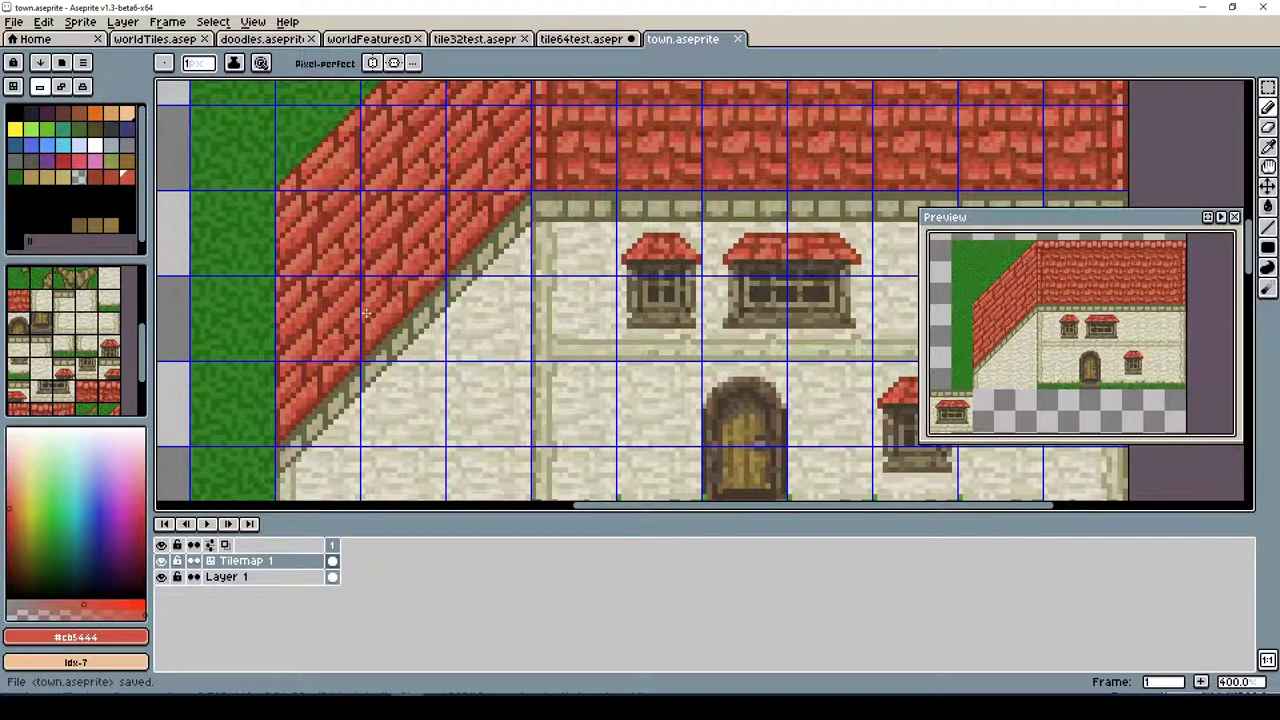
# Move the separate window and door tile group three tiles left and two down, directly below the plain wall sample
pyautogui.scroll(-2, 366, 313)
pyautogui.hscroll(-3, 366, 313)
pyautogui.click(1267, 87)
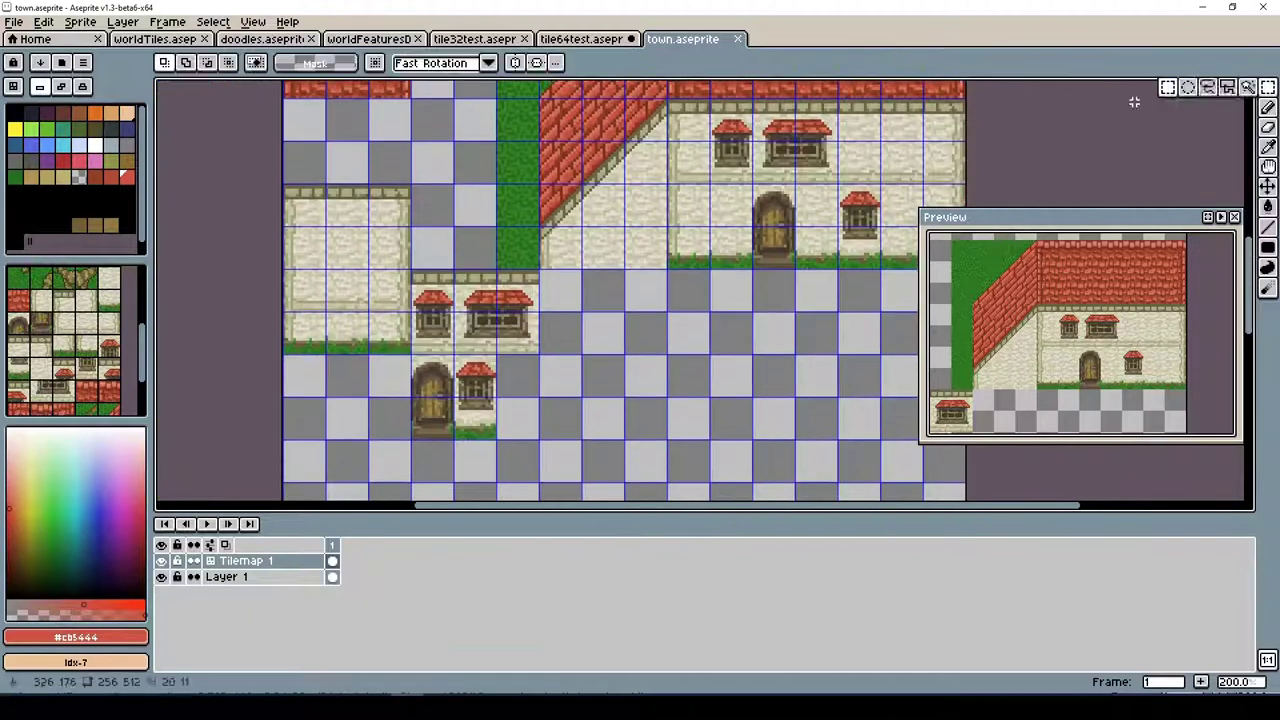
pyautogui.moveTo(412, 273); pyautogui.dragTo(536, 441)
pyautogui.moveTo(470, 360); pyautogui.dragTo(344, 442)
pyautogui.scroll(3, 600, 300)
# Copy the one-tile-wide column of the sloped roof, 16 by 80 px, into the empty tiles directly below the house
pyautogui.moveTo(624, 92)
pyautogui.mouseDown()
pyautogui.moveTo(666, 157)
pyautogui.moveTo(667, 308)
pyautogui.mouseUp()
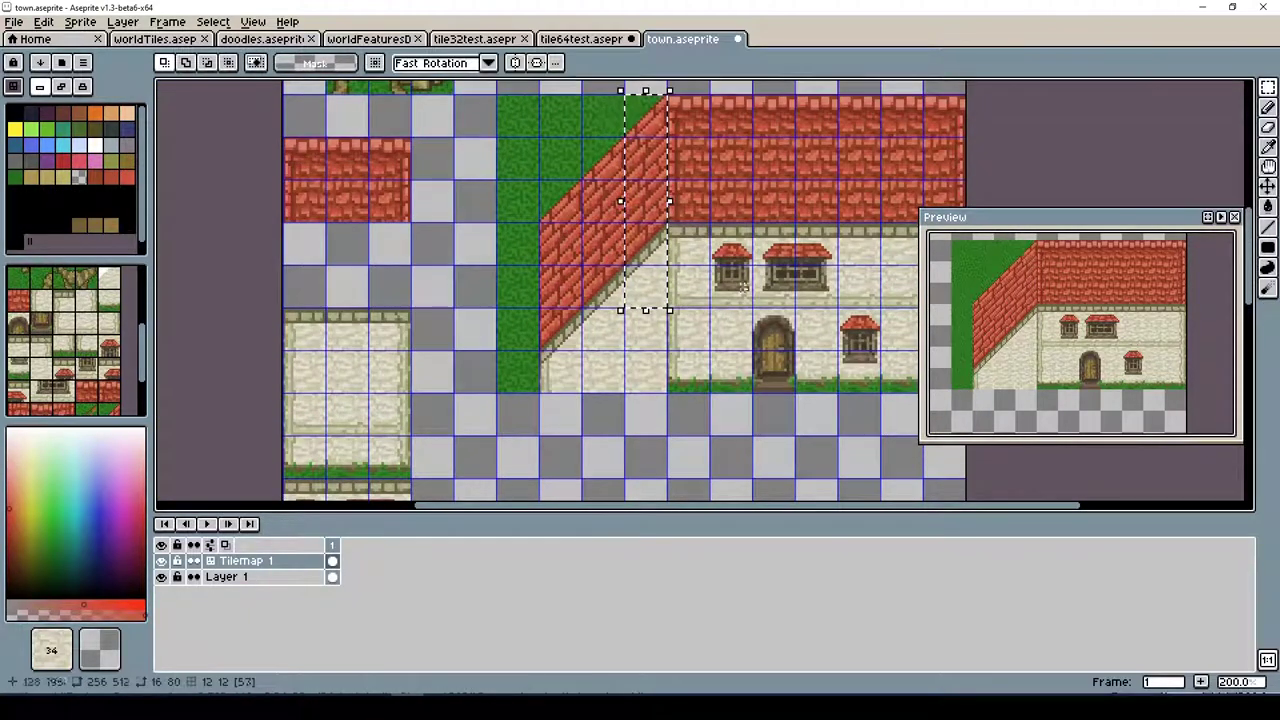
pyautogui.moveTo(645, 200); pyautogui.dragTo(645, 499)
pyautogui.press('Return')
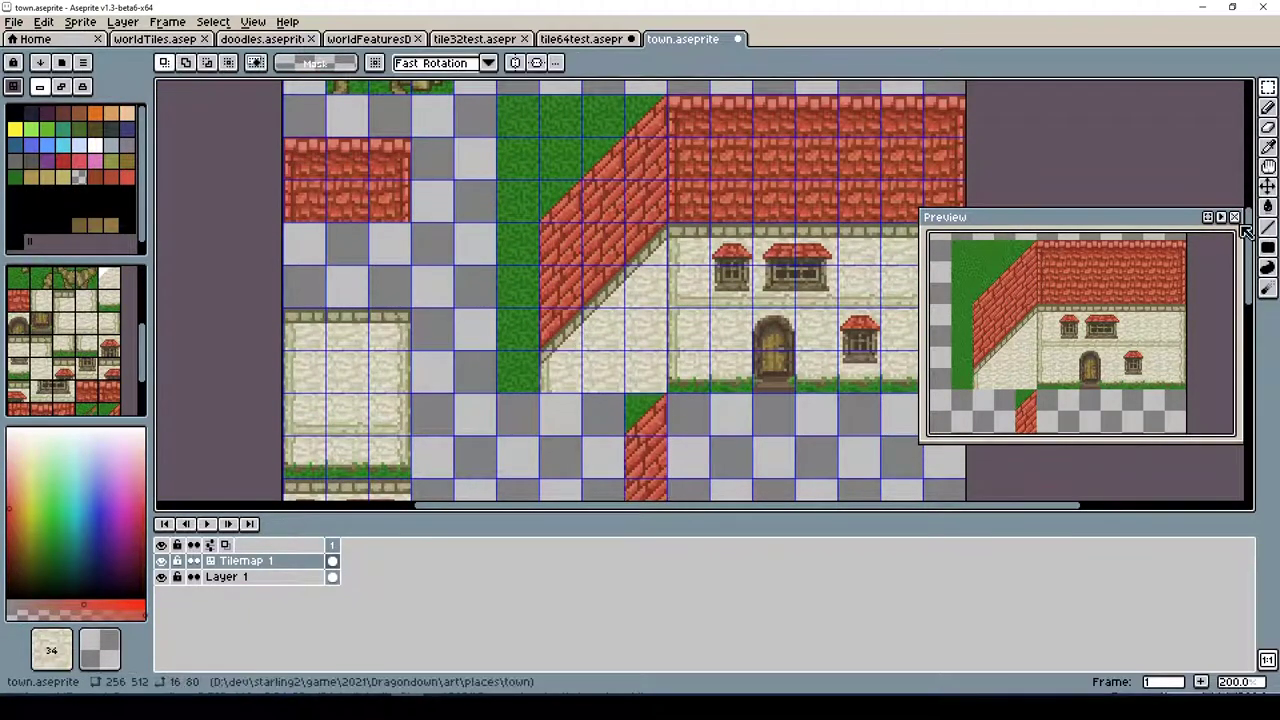
# Refine the shingles along the slope's outer edge with #7c3323 gaps, #cb5444 base and #d07357 highlights, and save the file
pyautogui.scroll(-3, 1240, 230)
pyautogui.scroll(2, 1240, 230)
pyautogui.scroll(-1, 1240, 230)
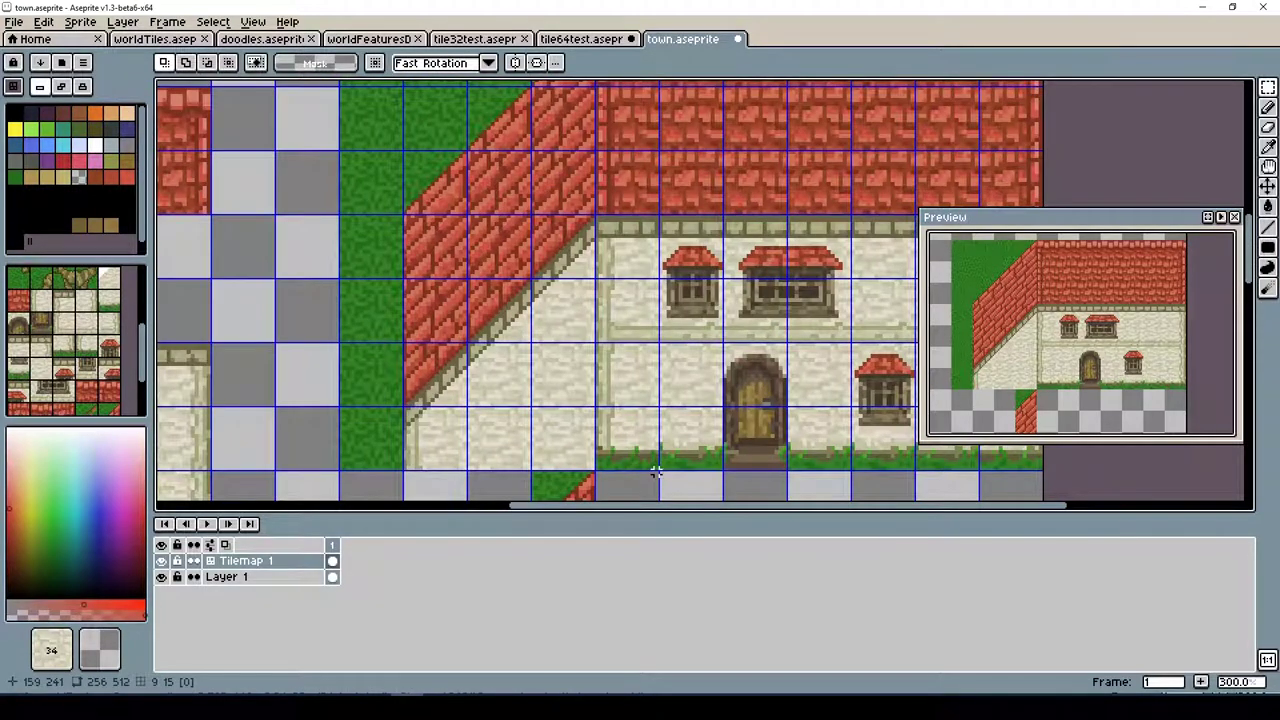
pyautogui.press('b')
pyautogui.press('Tab')
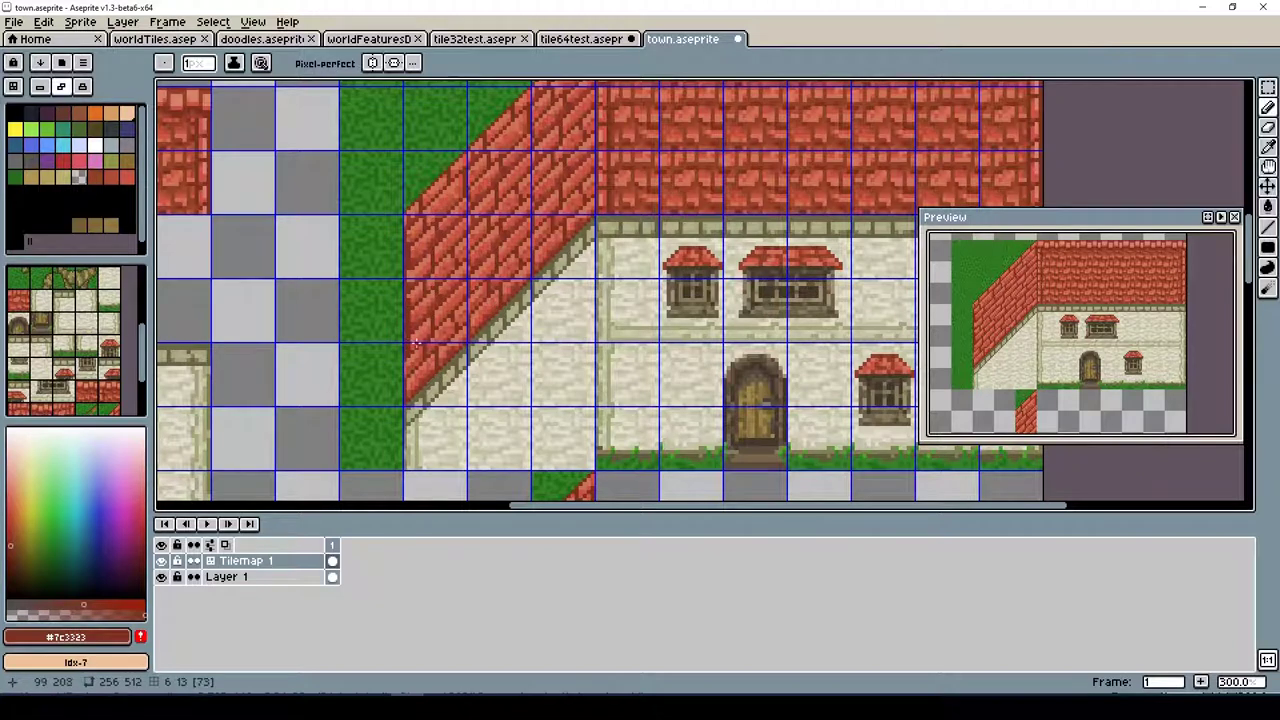
pyautogui.scroll(1, 409, 371)
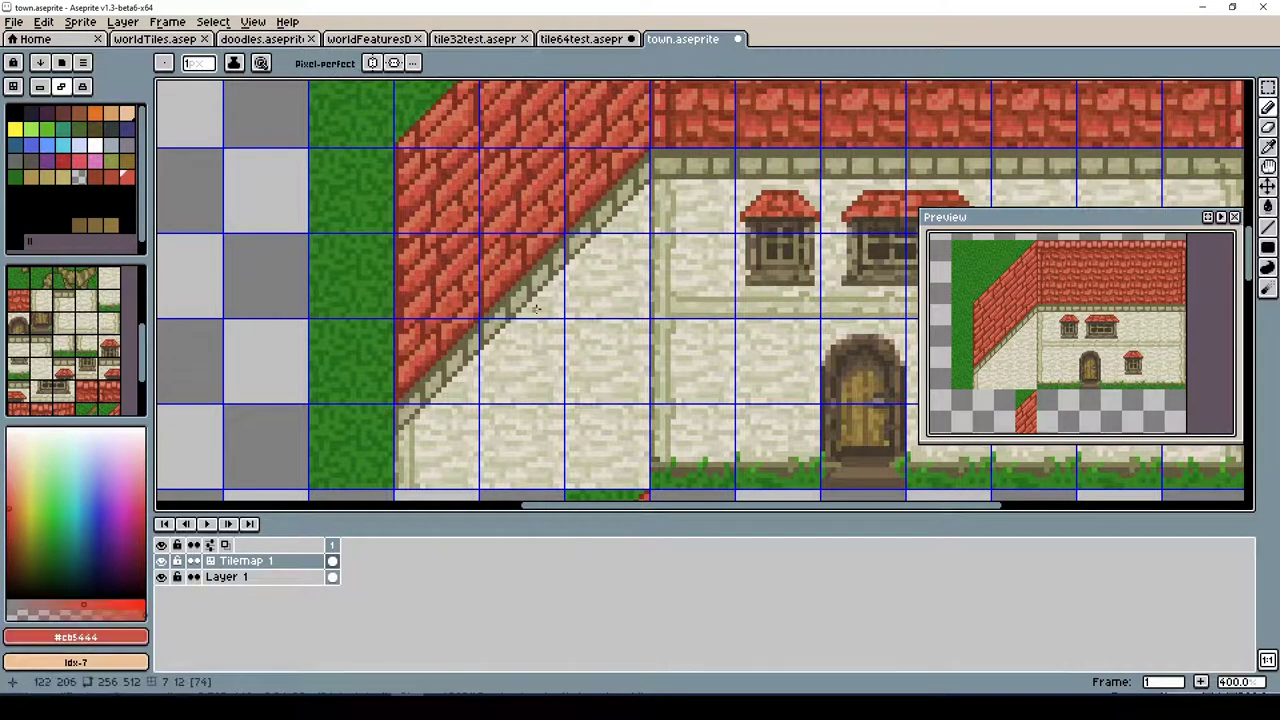
pyautogui.hotkey('space', 'Tab')
pyautogui.scroll(-2, 64, 340)
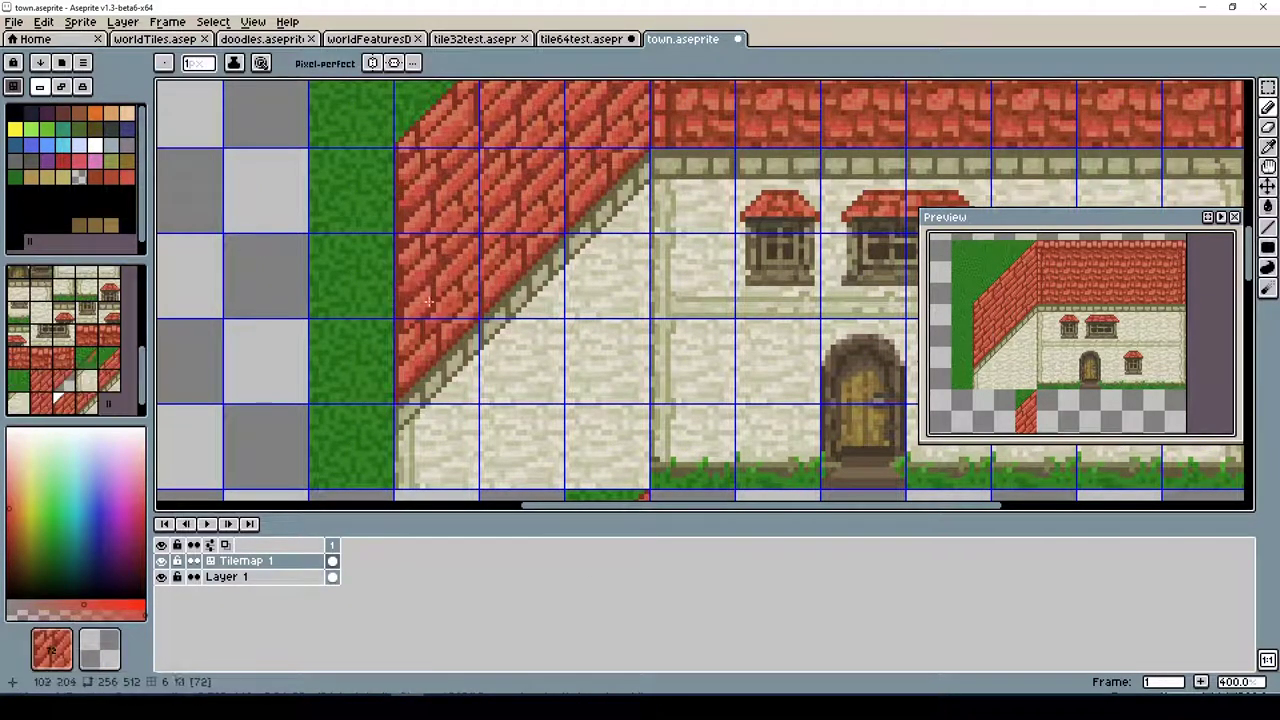
pyautogui.hotkey('space', 'Tab')
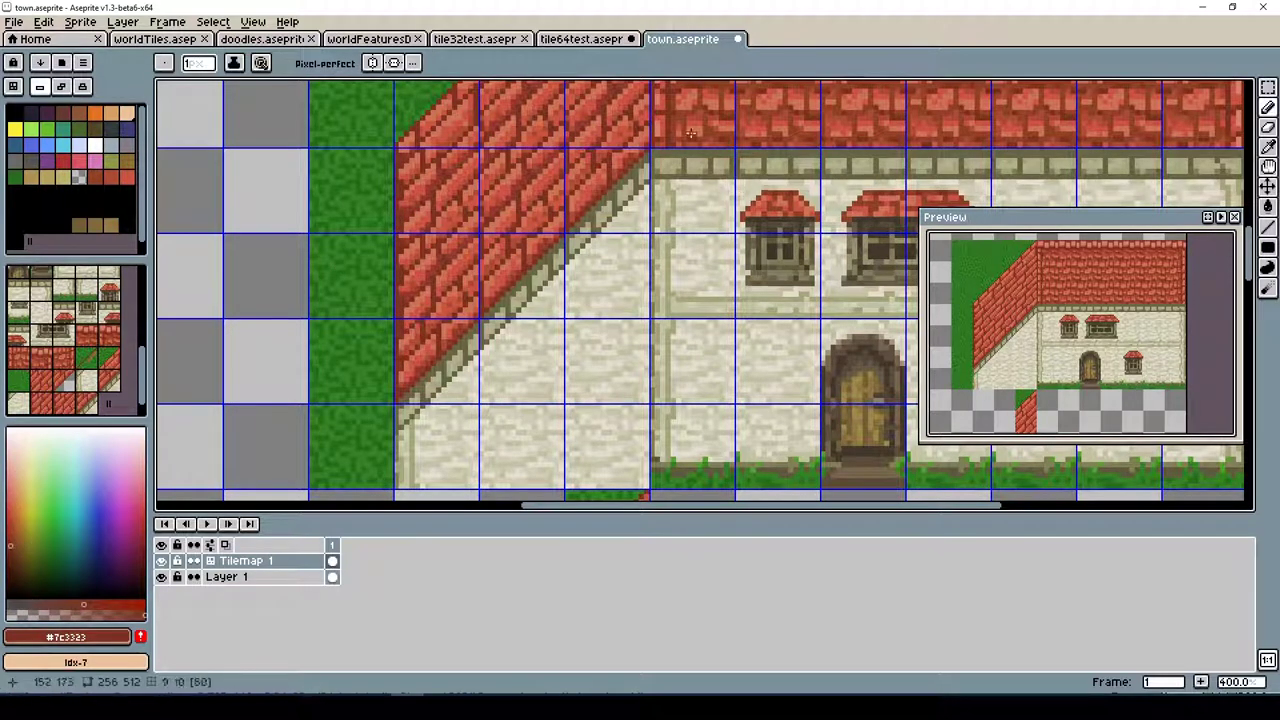
pyautogui.keyDown('alt'); pyautogui.click(401, 316); pyautogui.keyUp('alt')
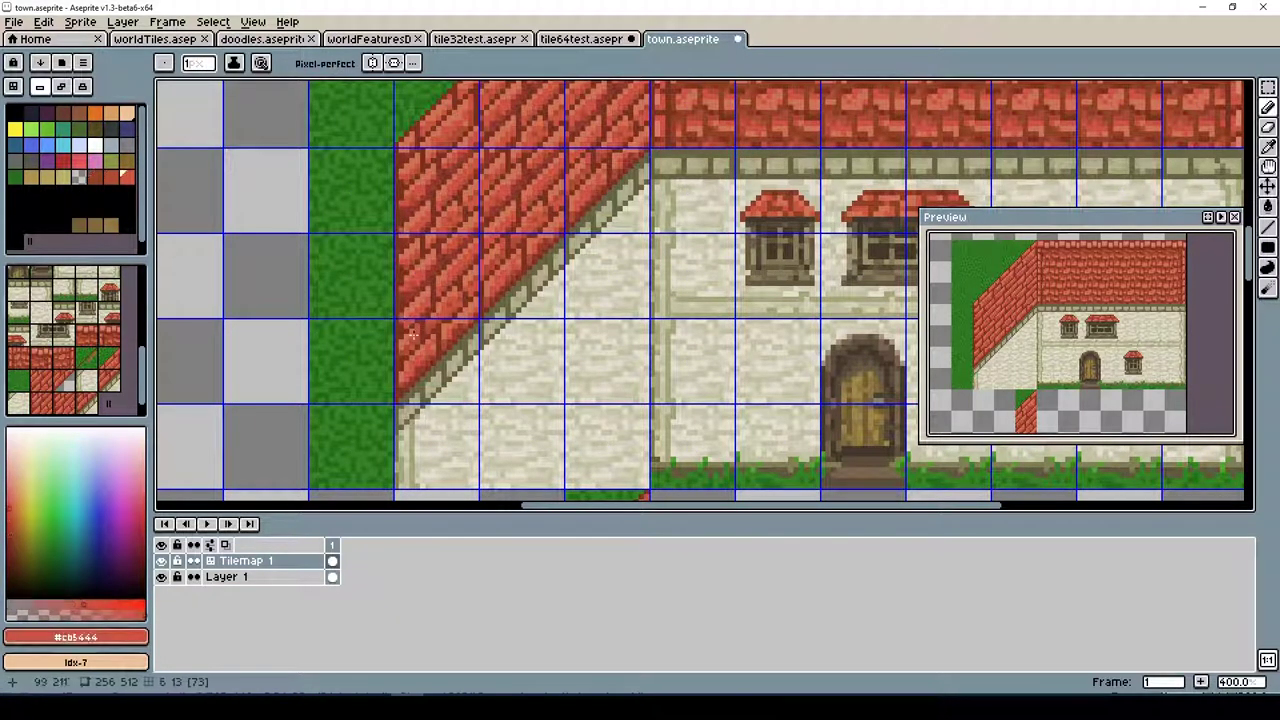
pyautogui.keyDown('alt'); pyautogui.click(408, 388); pyautogui.keyUp('alt')
pyautogui.hotkey('ctrl', 's')
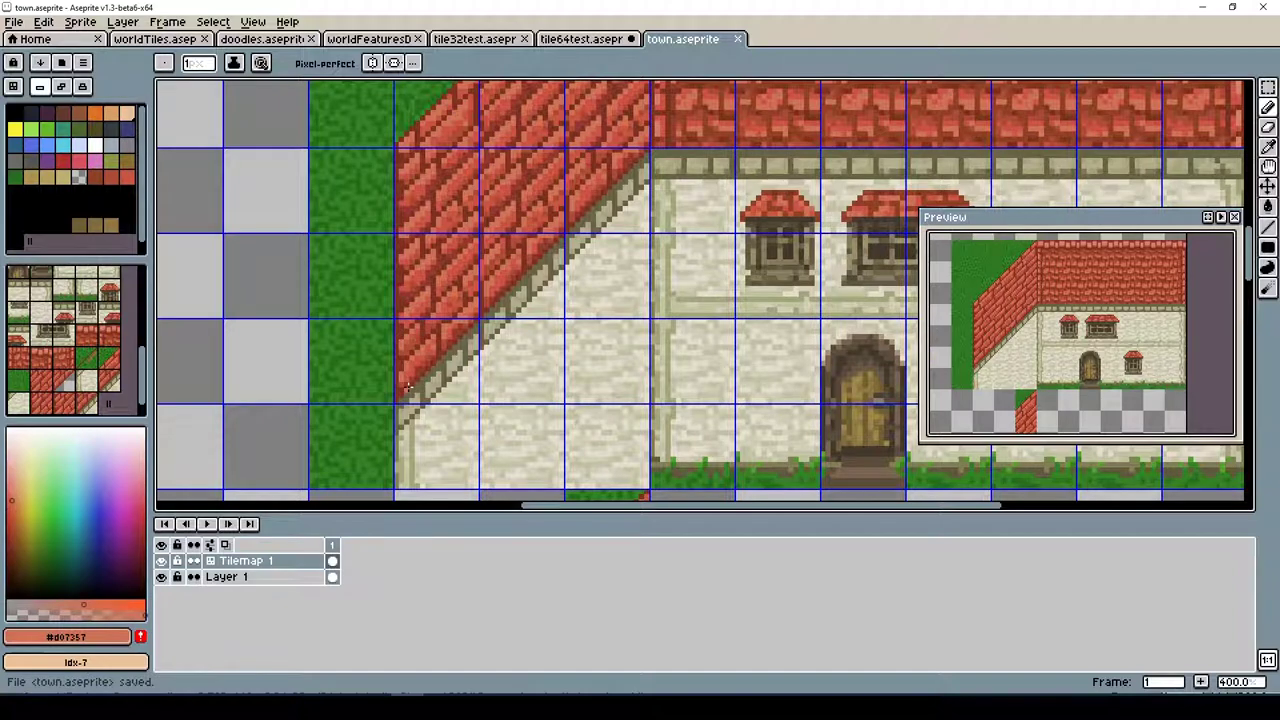
# Copy a two-tile-wide, 32 by 96 px section of the slope into the empty tiles beside the window and door group
pyautogui.scroll(-2, 408, 388)
pyautogui.moveTo(1248, 180); pyautogui.dragTo(1248, 250)
pyautogui.click(1268, 87)
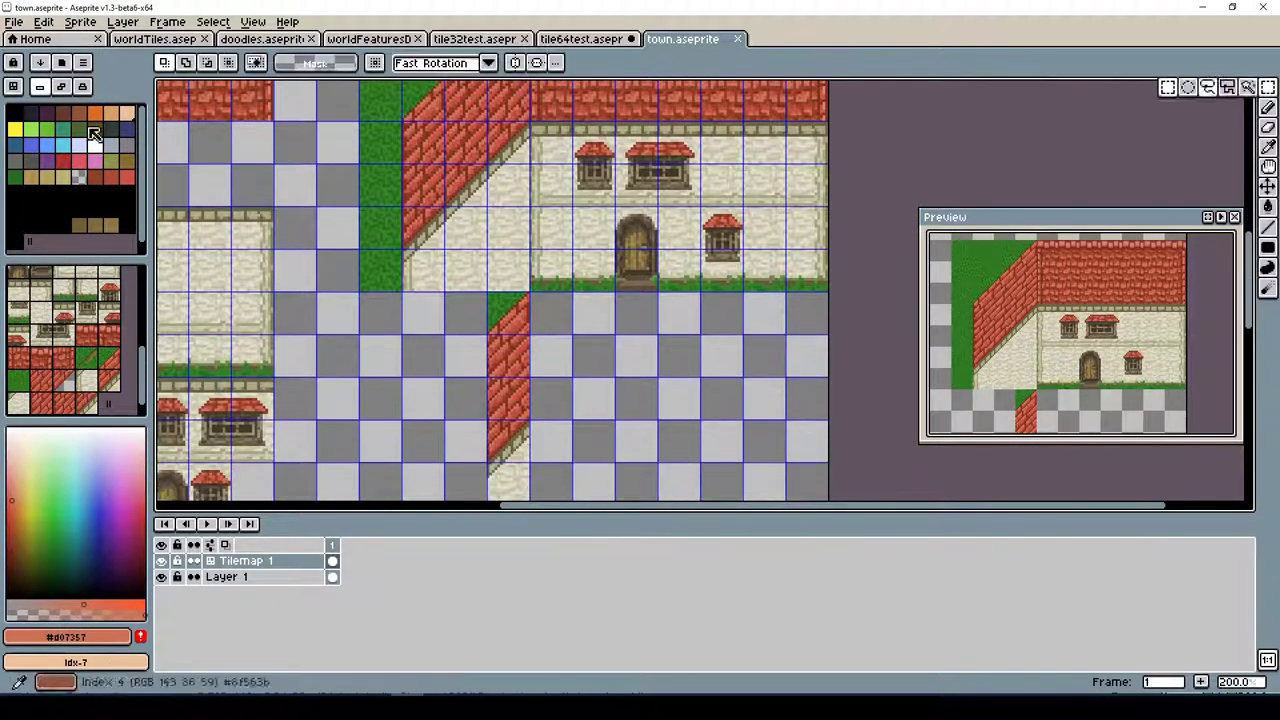
pyautogui.moveTo(420, 100); pyautogui.dragTo(430, 290)
pyautogui.moveTo(424, 190); pyautogui.dragTo(366, 351)
pyautogui.scroll(-2, 514, 434)
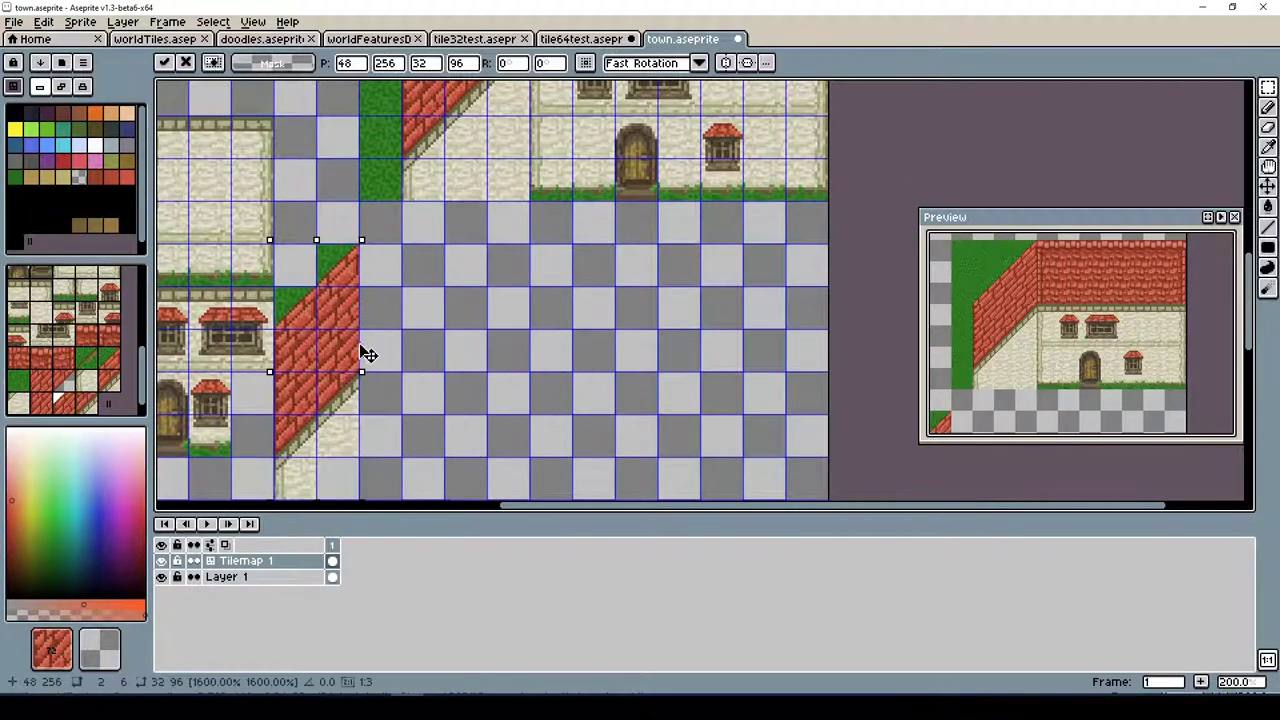
pyautogui.click(423, 349)
# Stamp a two-by-two block of plain wall tiles and a right-edge wall tile beside the copied slope section
pyautogui.scroll(-2, 423, 349)
pyautogui.moveTo(1248, 255); pyautogui.dragTo(1248, 190)
pyautogui.press('b')
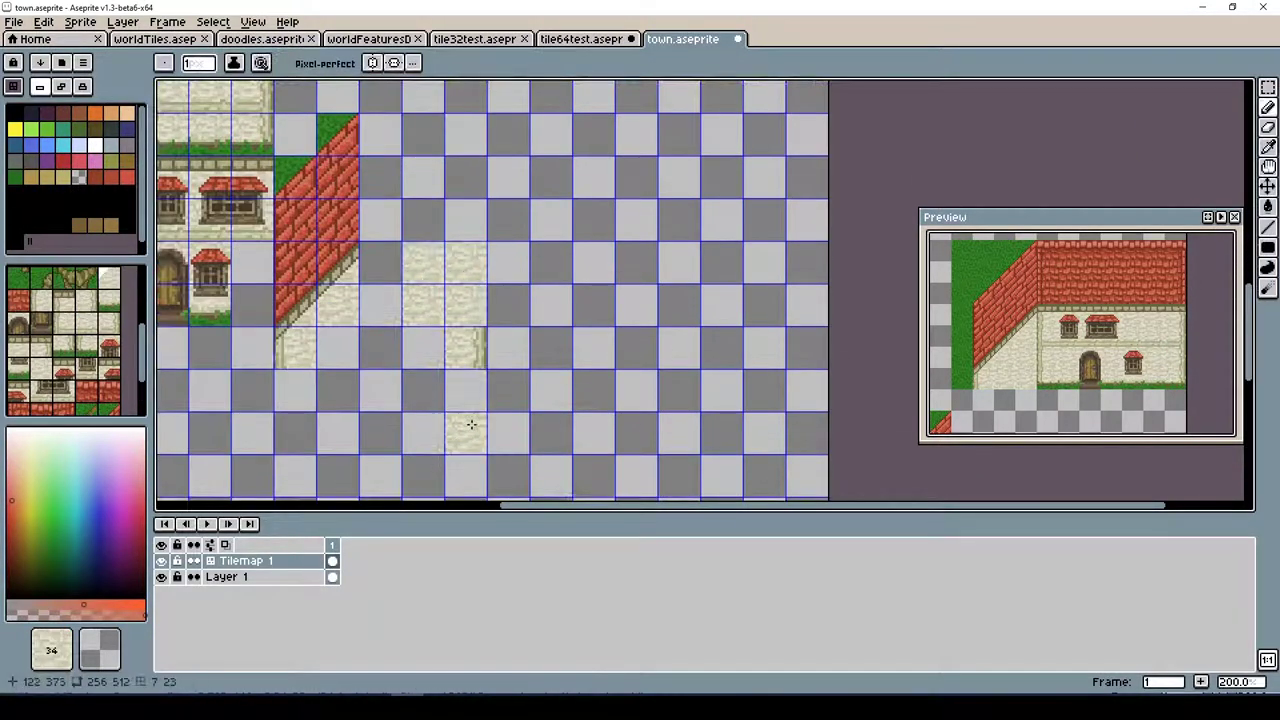
# Duplicate the copied slope section into the empty area to the right of the wall tiles and save the file
pyautogui.press('m')
pyautogui.moveTo(337, 134); pyautogui.dragTo(292, 310)
pyautogui.hotkey('ctrl', 'c')
pyautogui.hotkey('ctrl', 'v')
pyautogui.moveTo(341, 240); pyautogui.dragTo(597, 268)
pyautogui.scroll(1, 597, 268)
pyautogui.scroll(1, 597, 268)
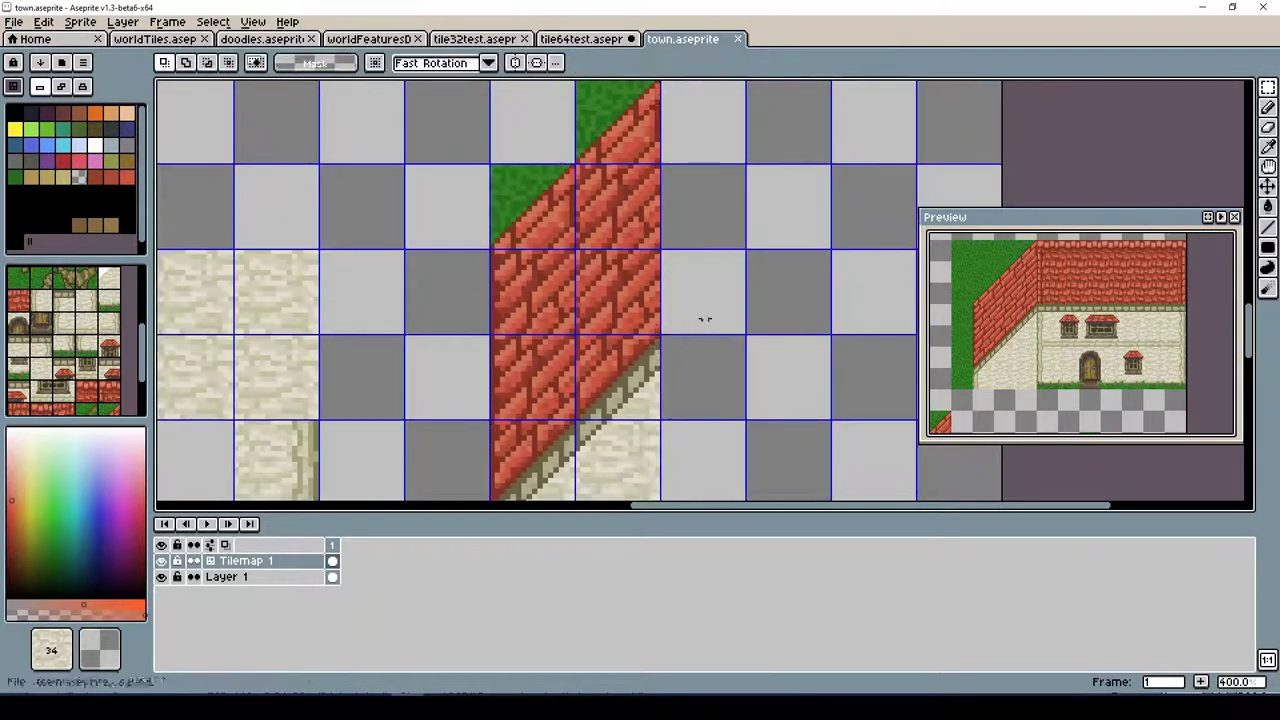
# Erase the wall texture below the trim and the grass above the shingles on the new slope copy, and save the file
pyautogui.press('Tab')
pyautogui.scroll(-1, 630, 300)
pyautogui.press('e')
pyautogui.moveTo(605, 410); pyautogui.dragTo(630, 335)
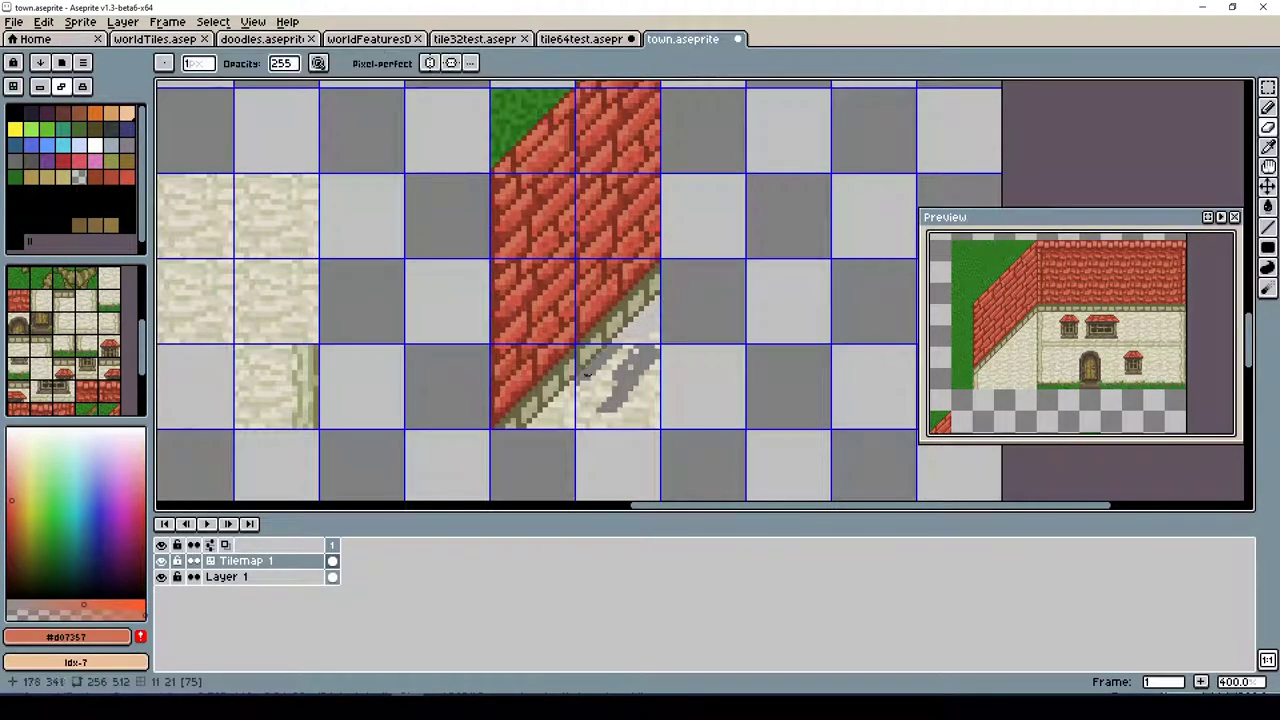
pyautogui.moveTo(582, 394)
pyautogui.mouseDown()
pyautogui.moveTo(582, 436)
pyautogui.moveTo(635, 430)
pyautogui.mouseUp()
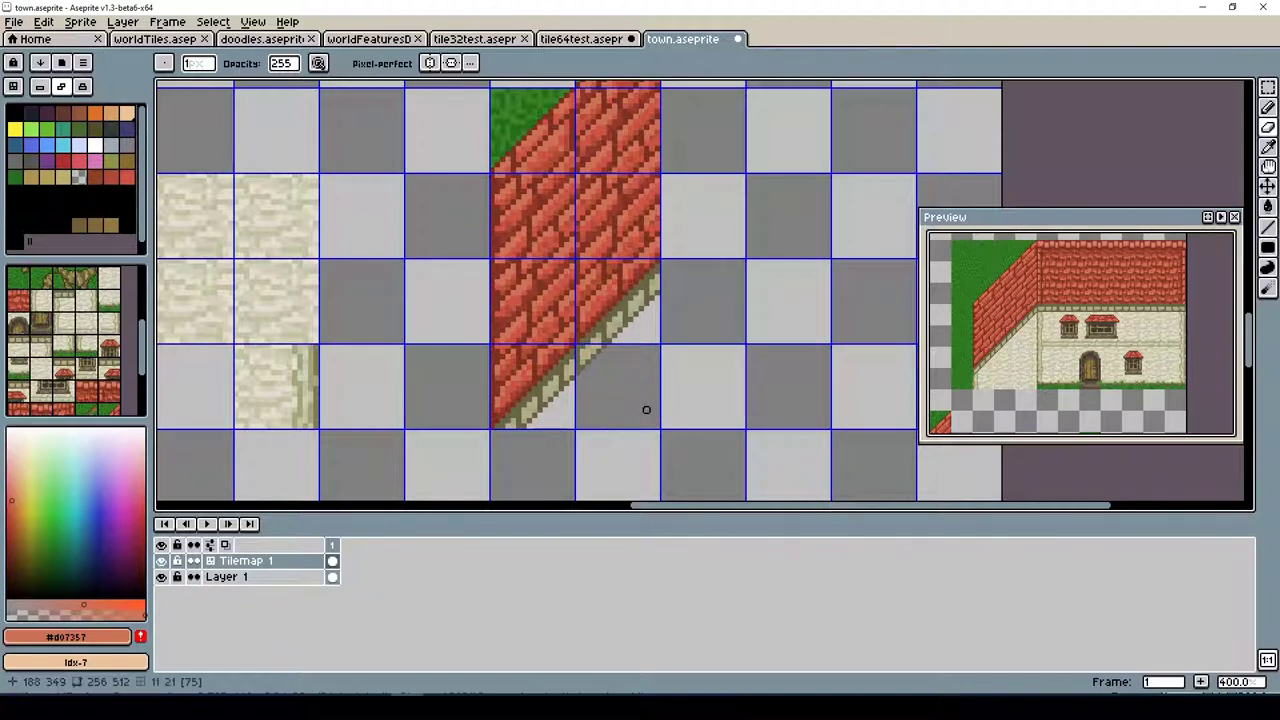
pyautogui.scroll(3, 646, 410)
pyautogui.moveTo(600, 175); pyautogui.dragTo(634, 145)
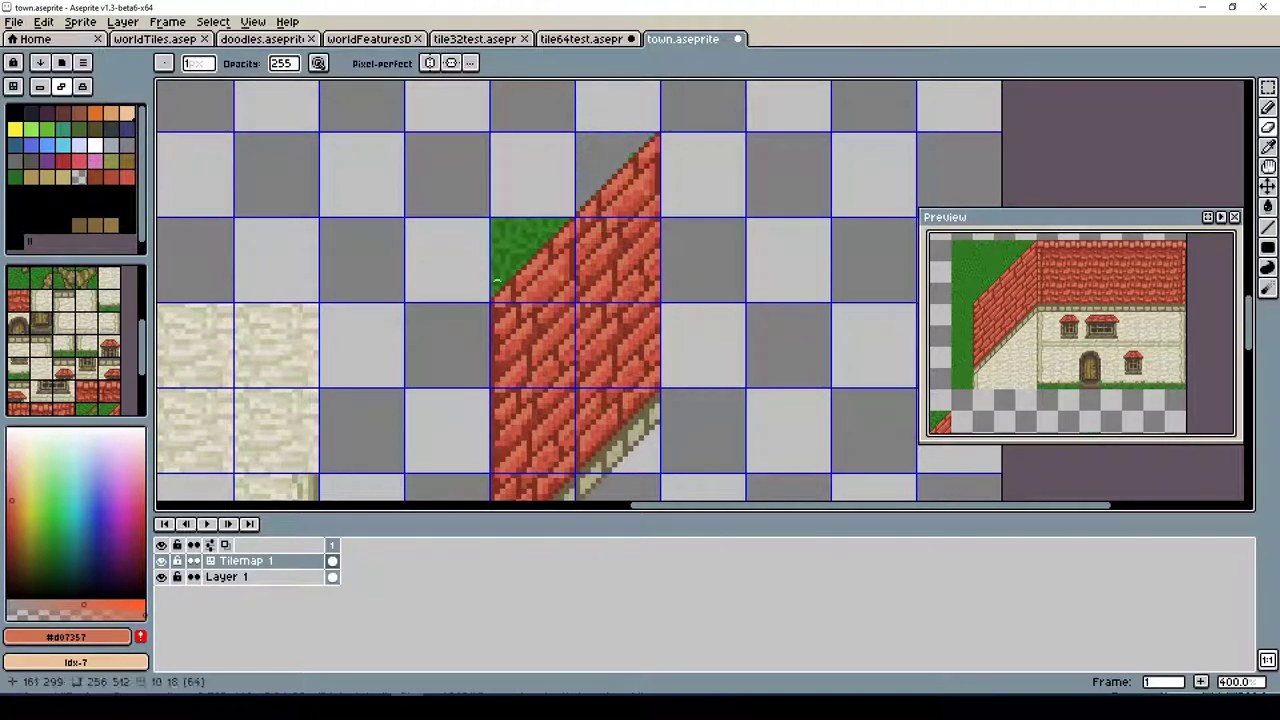
pyautogui.moveTo(539, 246); pyautogui.dragTo(507, 240)
pyautogui.hotkey('ctrl', 's')
# Copy the trim's bottom end tile onto the transparent slope section and erase the wall texture from it
pyautogui.press('m')
pyautogui.scroll(-2, 544, 219)
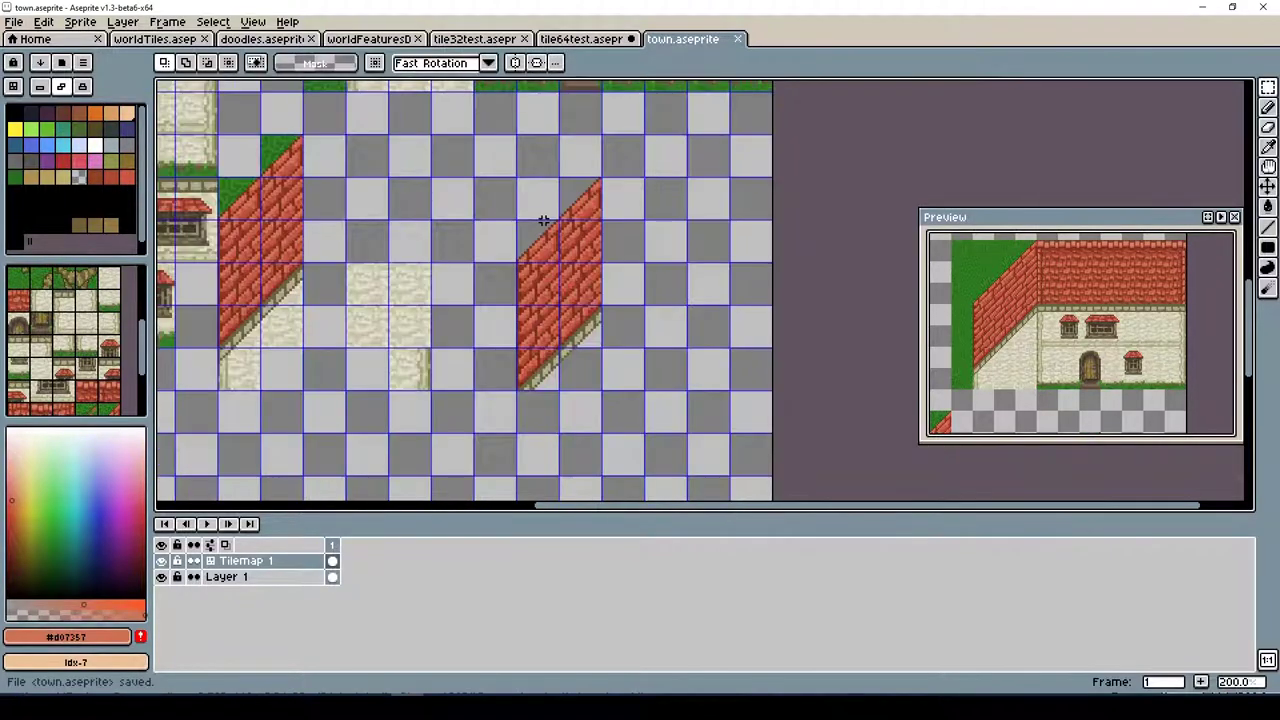
pyautogui.moveTo(230, 360)
pyautogui.mouseDown()
pyautogui.moveTo(540, 416)
pyautogui.moveTo(557, 373)
pyautogui.moveTo(514, 393)
pyautogui.moveTo(530, 372)
pyautogui.moveTo(520, 447)
pyautogui.mouseUp()
pyautogui.scroll(2, 531, 408)
pyautogui.press('e')
pyautogui.scroll(-2, 578, 437)
# Move the finished transparent slope section, 32 by 96 px, three tiles to the right
pyautogui.press('m')
pyautogui.moveTo(531, 190); pyautogui.dragTo(623, 410)
pyautogui.moveTo(600, 316); pyautogui.dragTo(714, 334)
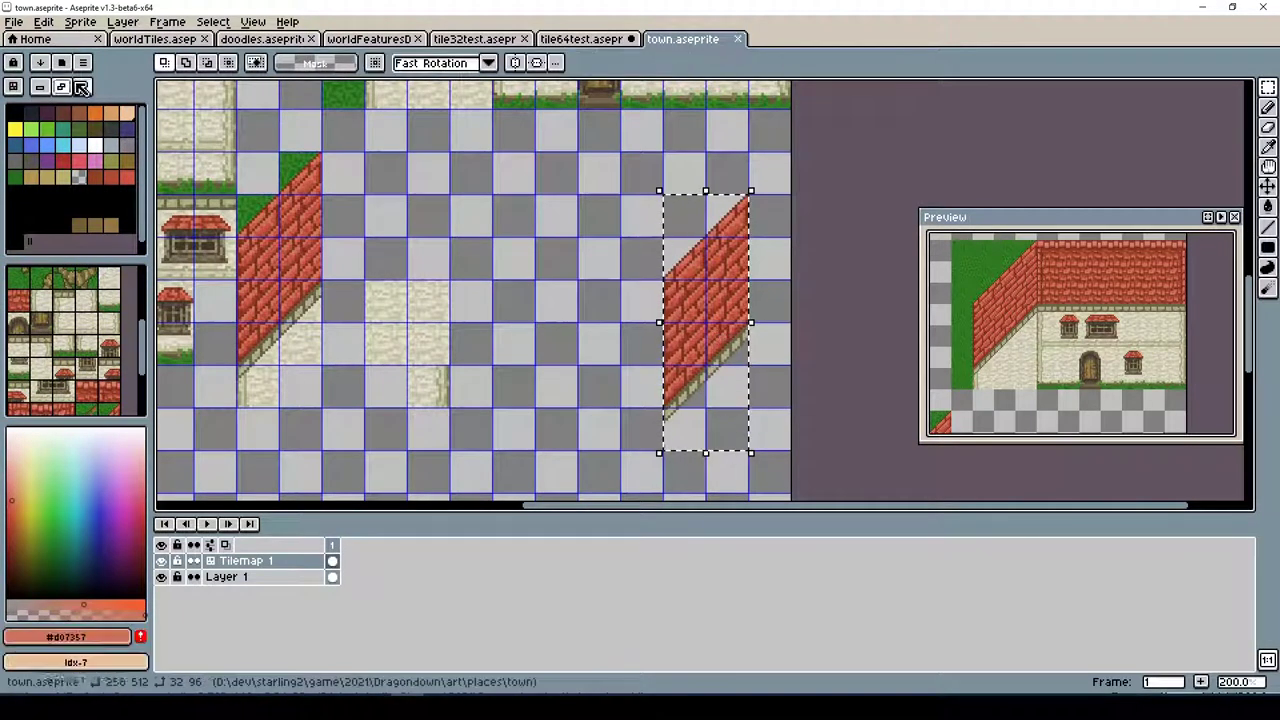
pyautogui.hotkey('ctrl', 'v')
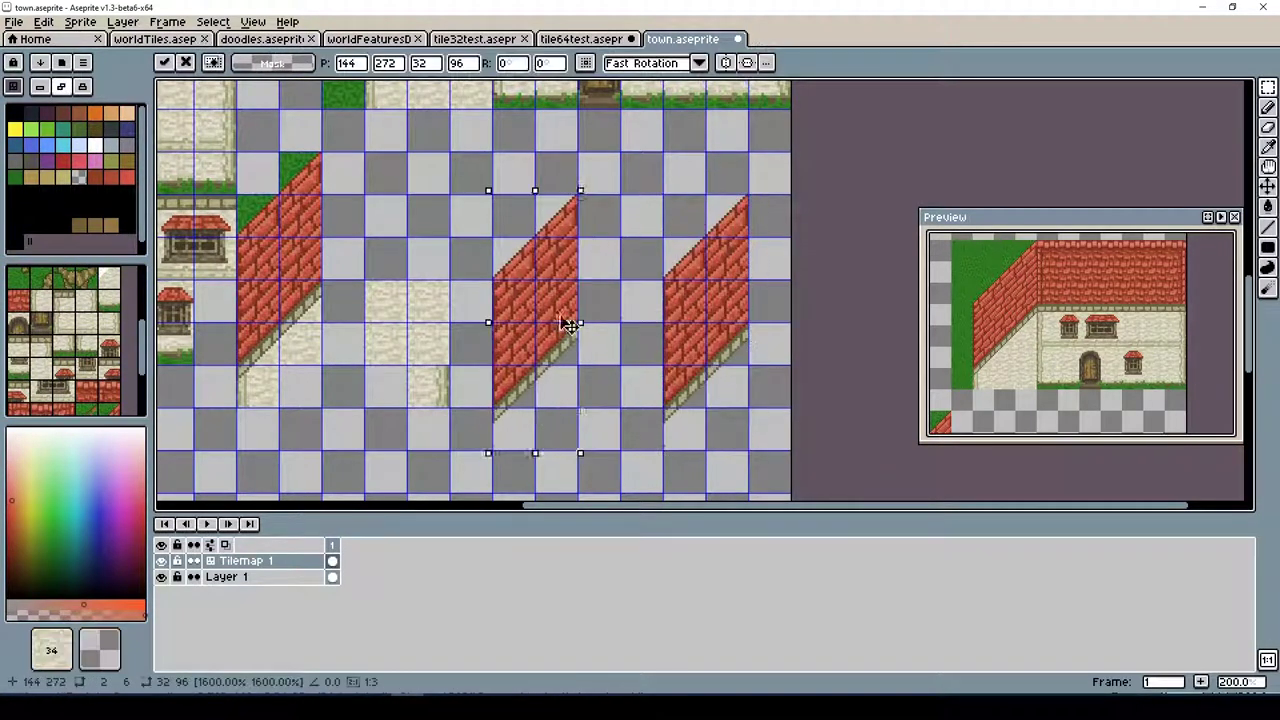
pyautogui.hotkey('ctrl', 'z')
pyautogui.hotkey('ctrl', 'v')
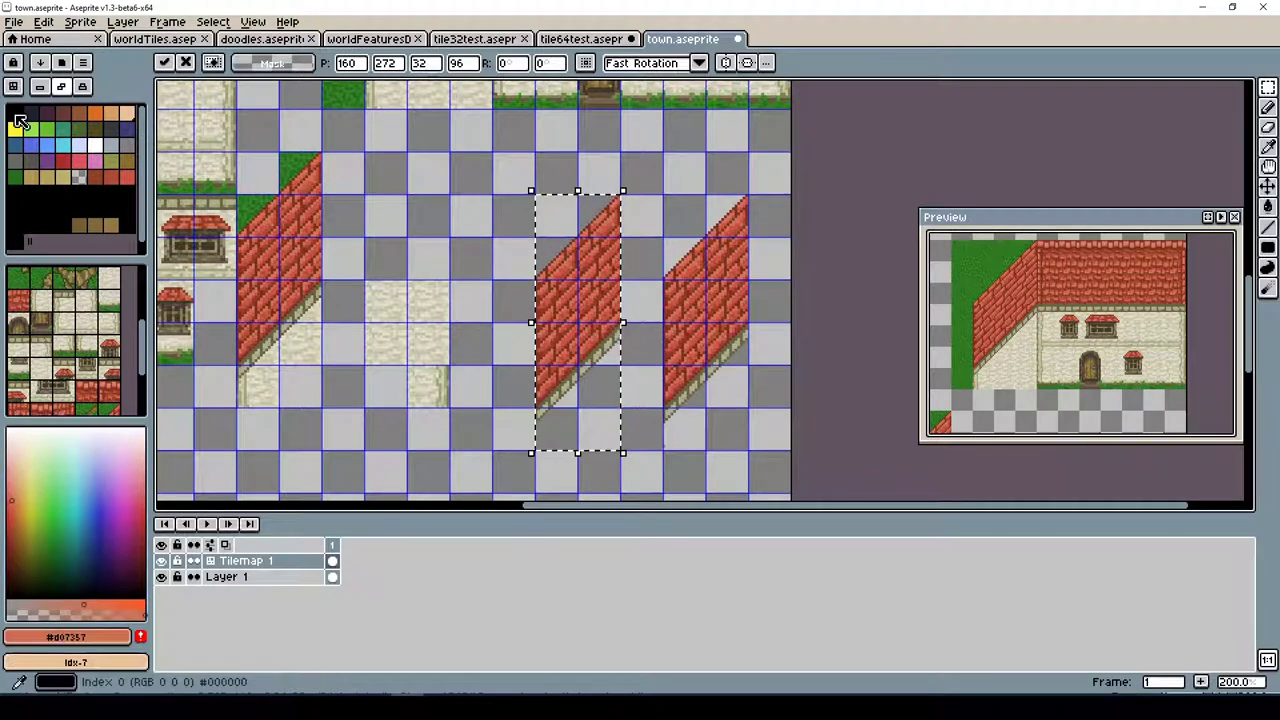
pyautogui.hotkey('ctrl', 'z')
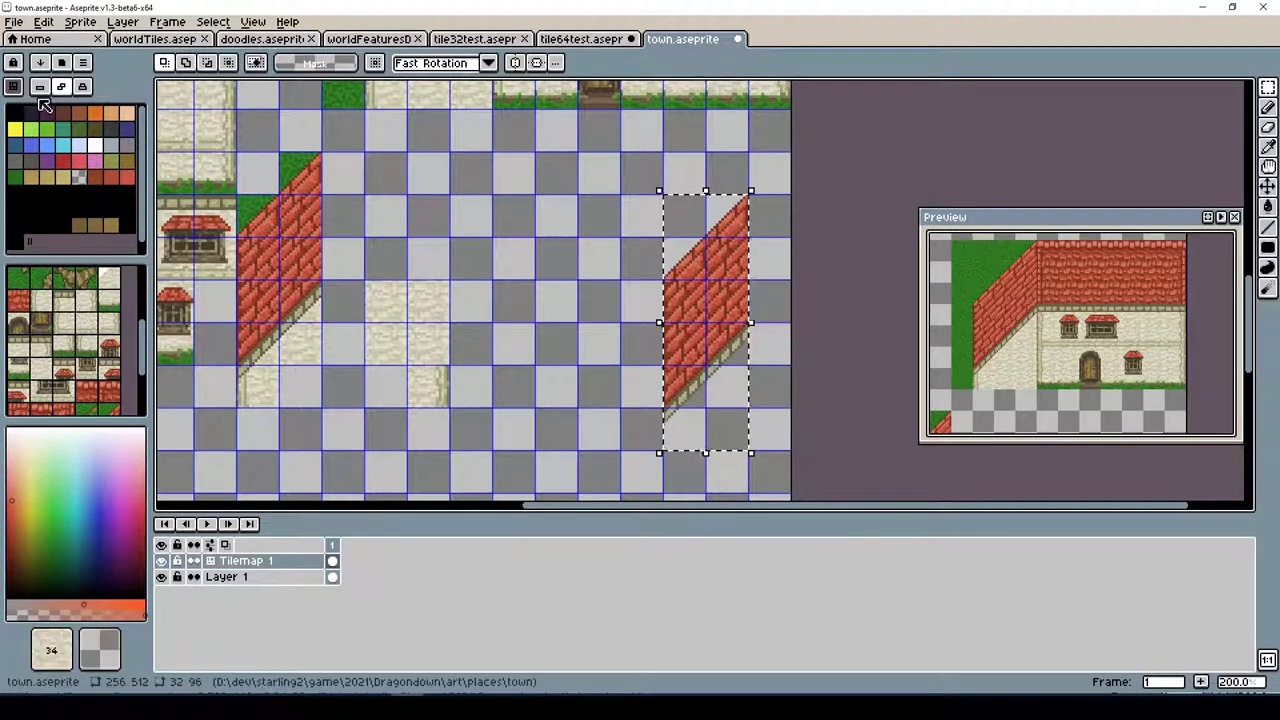
# Paste a copy of the walled slope section one tile beyond the original, flip it horizontally, and save the file
pyautogui.hotkey('ctrl', 'v')
pyautogui.moveTo(570, 295); pyautogui.dragTo(405, 265)
pyautogui.click(44, 21)
pyautogui.click(228, 236)
pyautogui.scroll(1, 437, 271)
pyautogui.scroll(1, 405, 265)
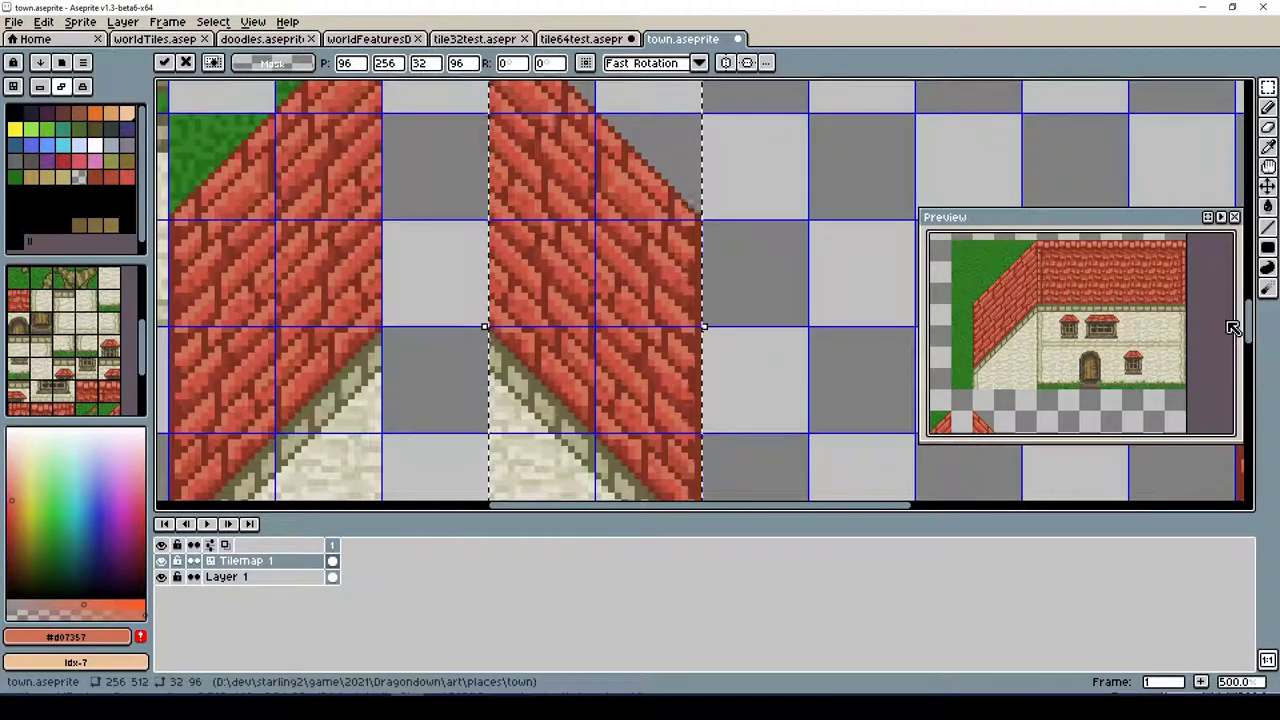
pyautogui.click(731, 208)
pyautogui.scroll(-4, 725, 240)
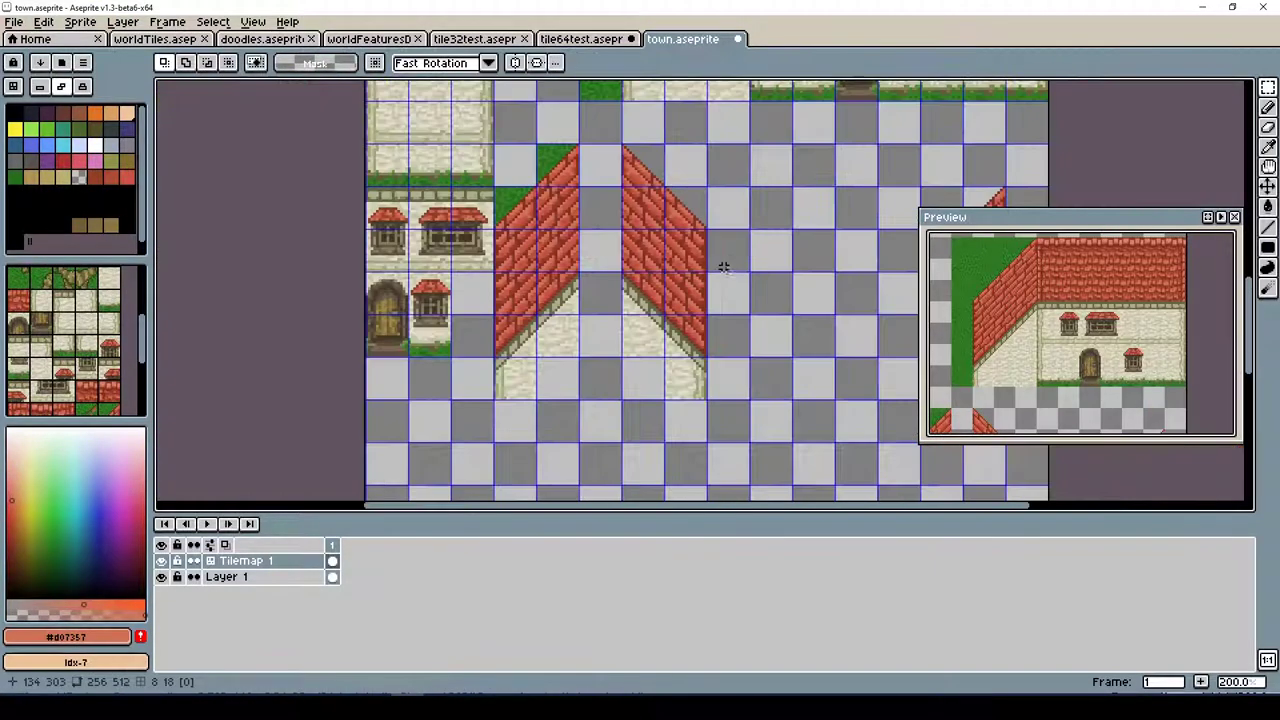
pyautogui.hotkey('ctrl', 's')
pyautogui.scroll(1, 669, 343)
pyautogui.moveTo(1051, 220); pyautogui.dragTo(586, 130)
pyautogui.hotkey('ctrl', 'z')
pyautogui.moveTo(747, 329); pyautogui.dragTo(877, 329)
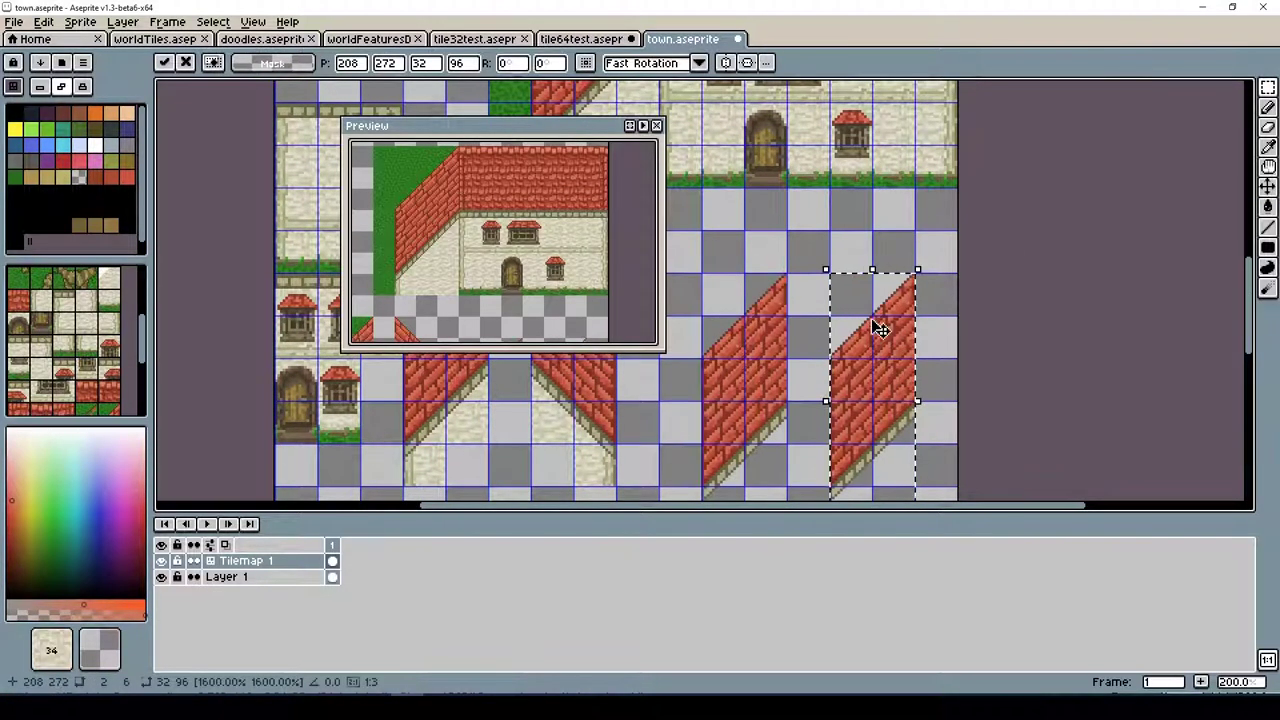
pyautogui.click(80, 21)
pyautogui.click(177, 247)
pyautogui.hotkey('ctrl', 'z')
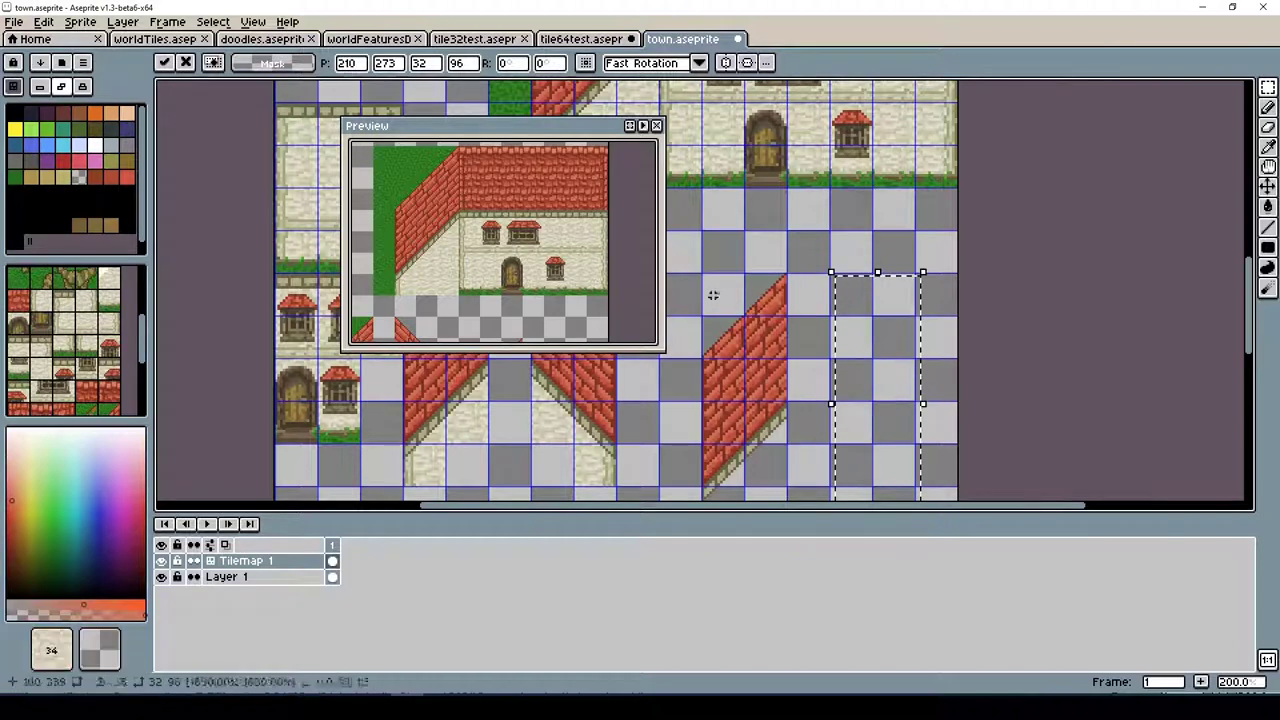
# Place a horizontally flipped copy of the transparent slope section at 208, 272, leaving a one-tile gap, and save the file
pyautogui.moveTo(820, 380); pyautogui.dragTo(890, 380)
pyautogui.click(43, 21)
pyautogui.click(165, 247)
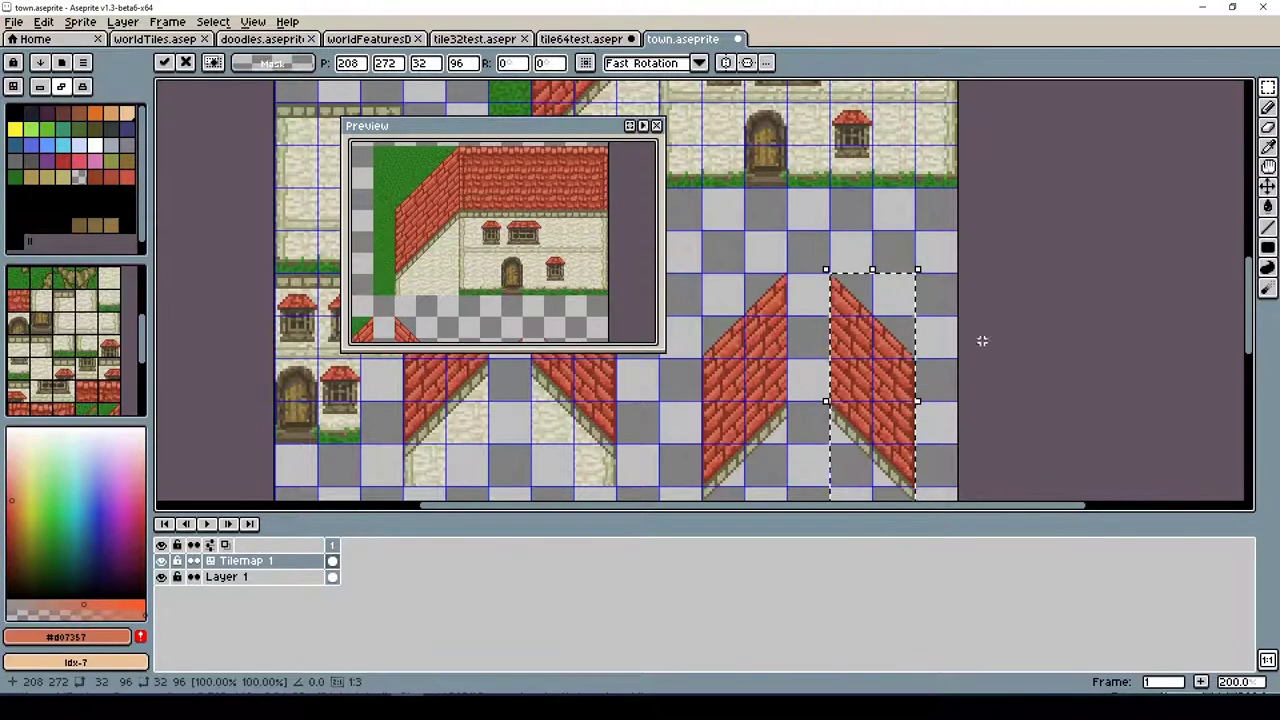
pyautogui.hotkey('ctrl', 'd')
pyautogui.moveTo(544, 134); pyautogui.dragTo(1086, 130)
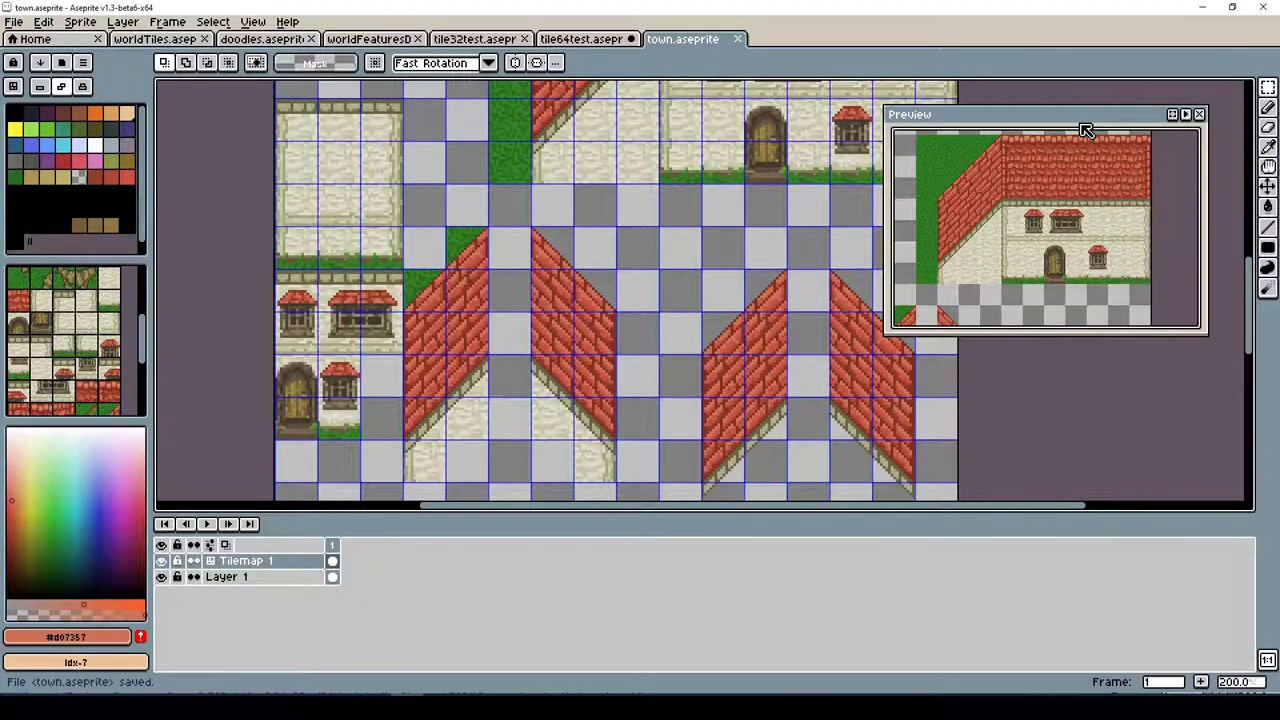
# Outline the gable ridge between the two transparent slopes in #7c3323, with a pointed peak, two vertical cap lines and lower edges
pyautogui.scroll(2, 1022, 366)
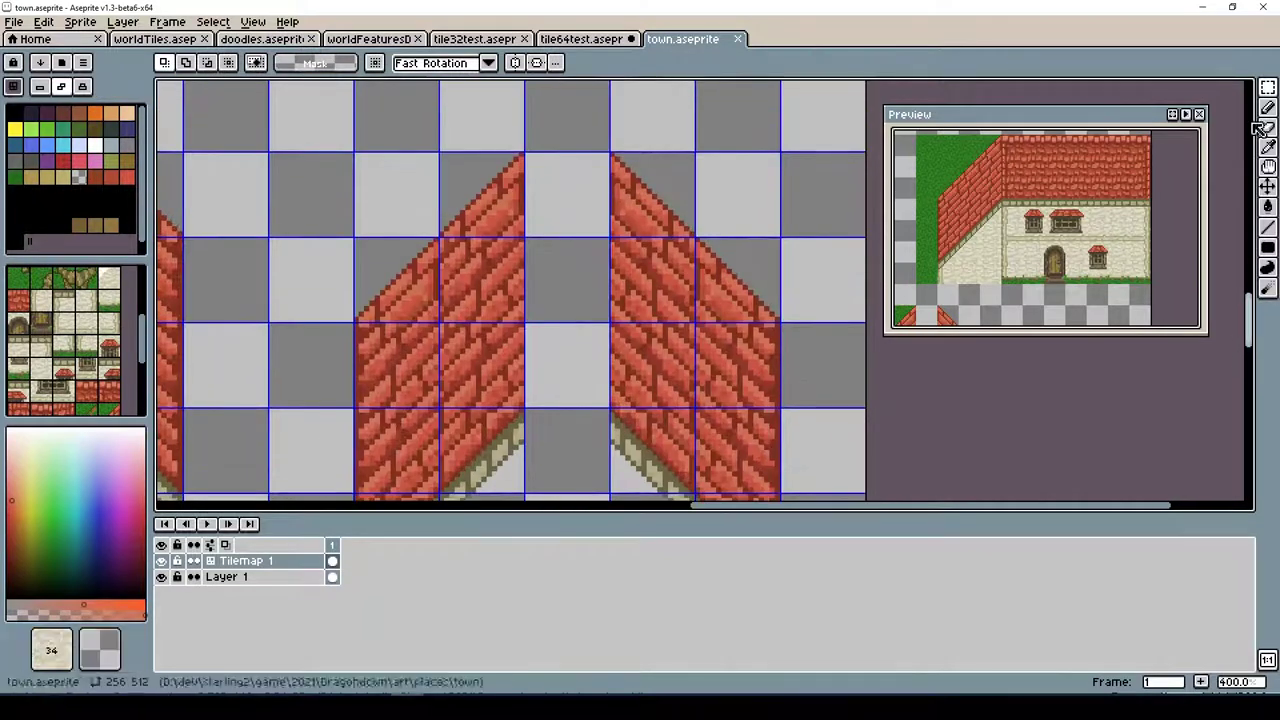
pyautogui.moveTo(560, 110); pyautogui.dragTo(581, 470)
pyautogui.click(252, 21)
pyautogui.click(443, 94)
pyautogui.hotkey('shift', 'l')
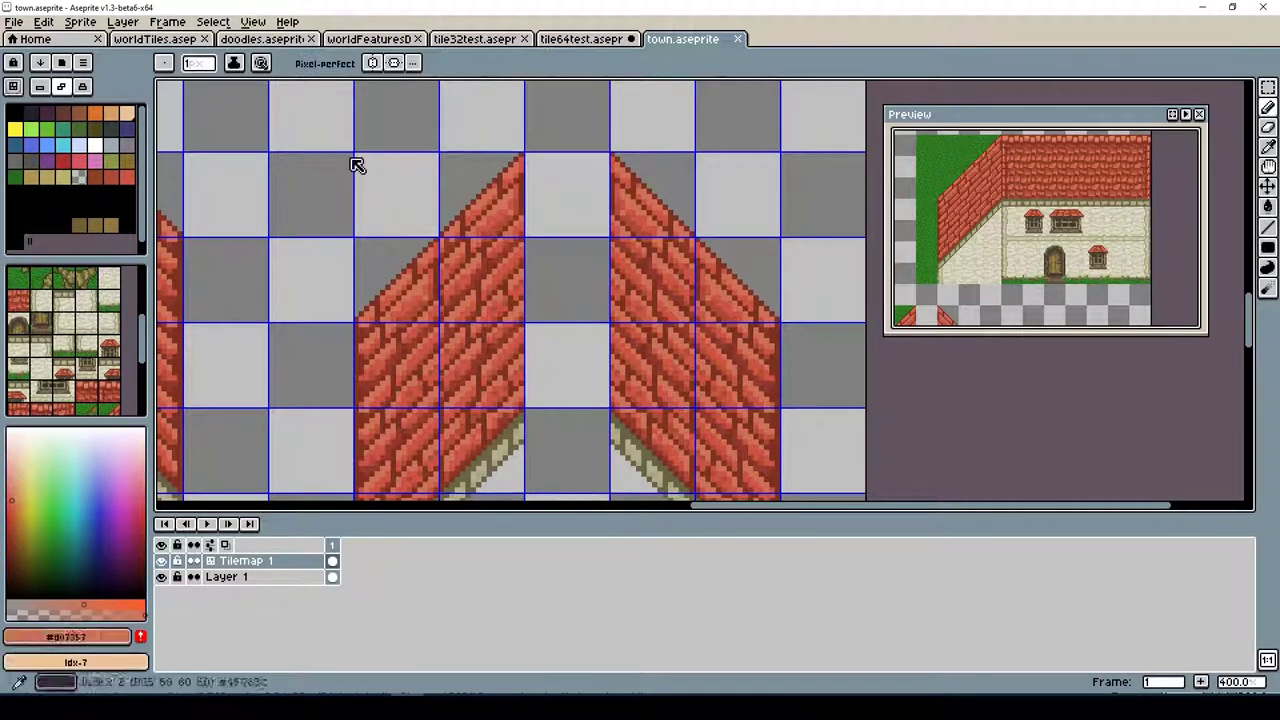
pyautogui.moveTo(528, 150); pyautogui.dragTo(566, 110)
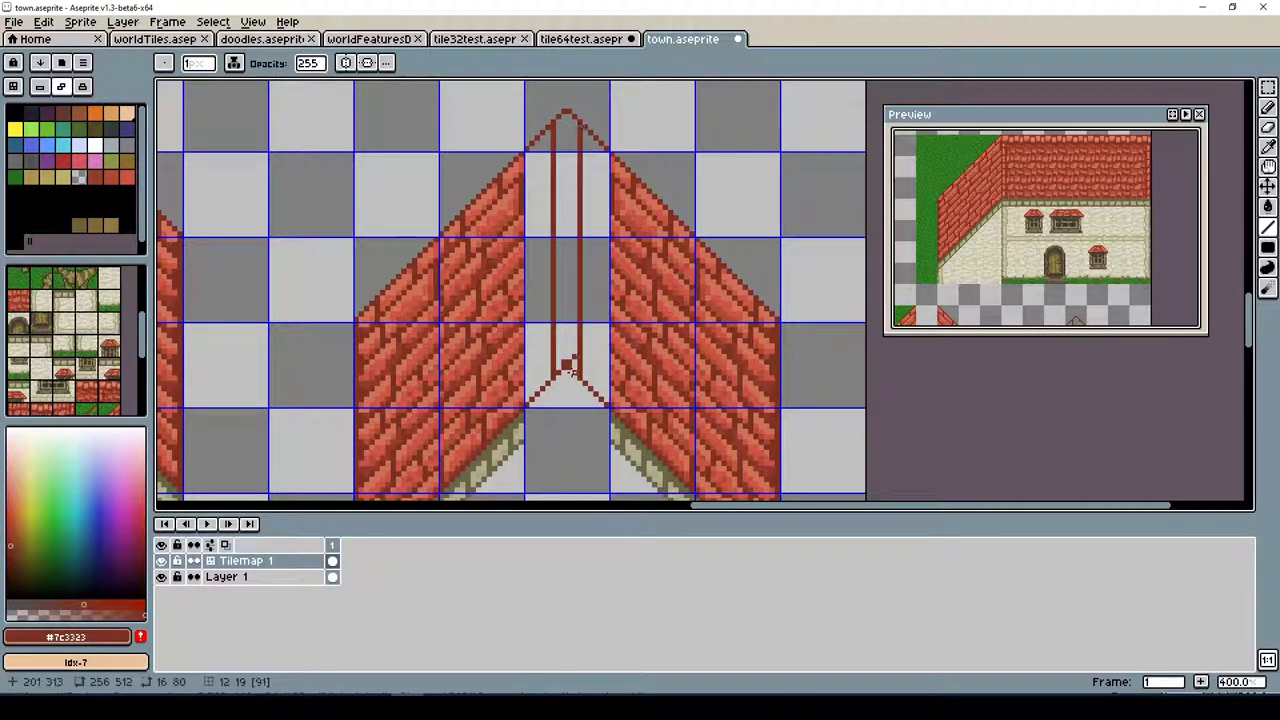
# Draw the trim under the gable peak with #696546, #a7a67c and #b4b18f so it joins both slopes' trim
pyautogui.keyDown('alt'); pyautogui.click(556, 384); pyautogui.keyUp('alt')
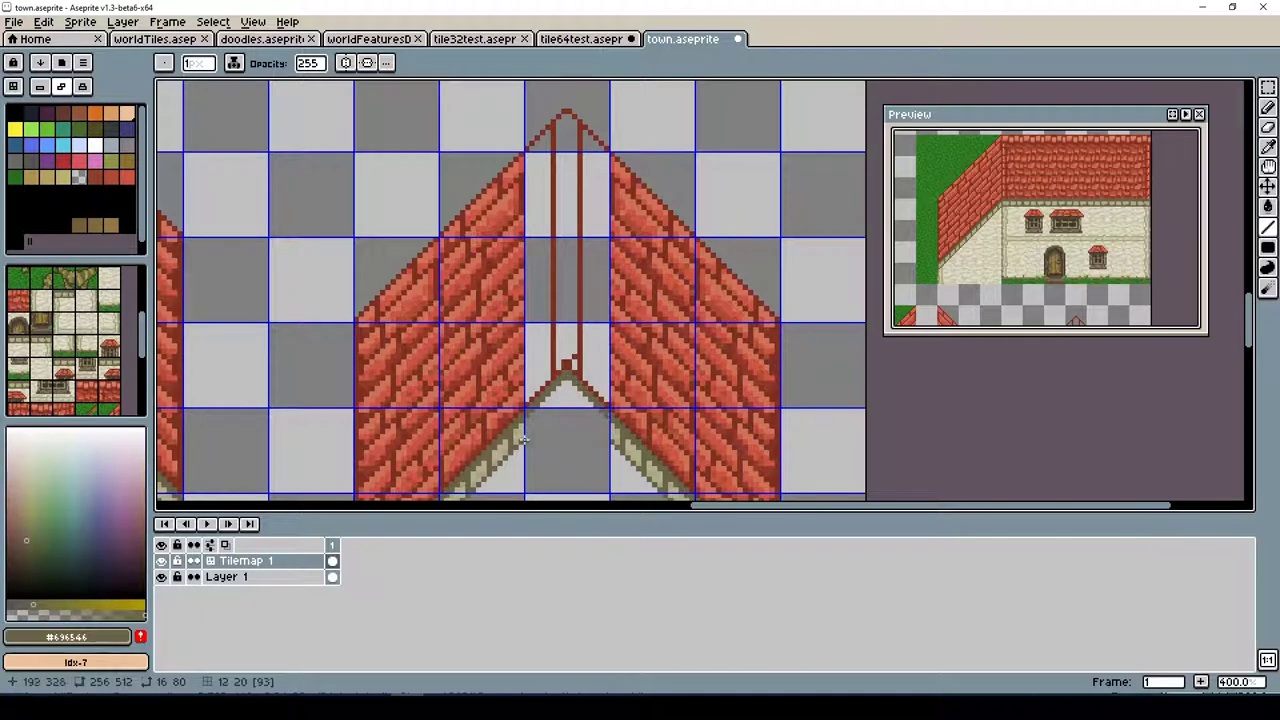
pyautogui.keyDown('alt'); pyautogui.click(564, 394); pyautogui.keyUp('alt')
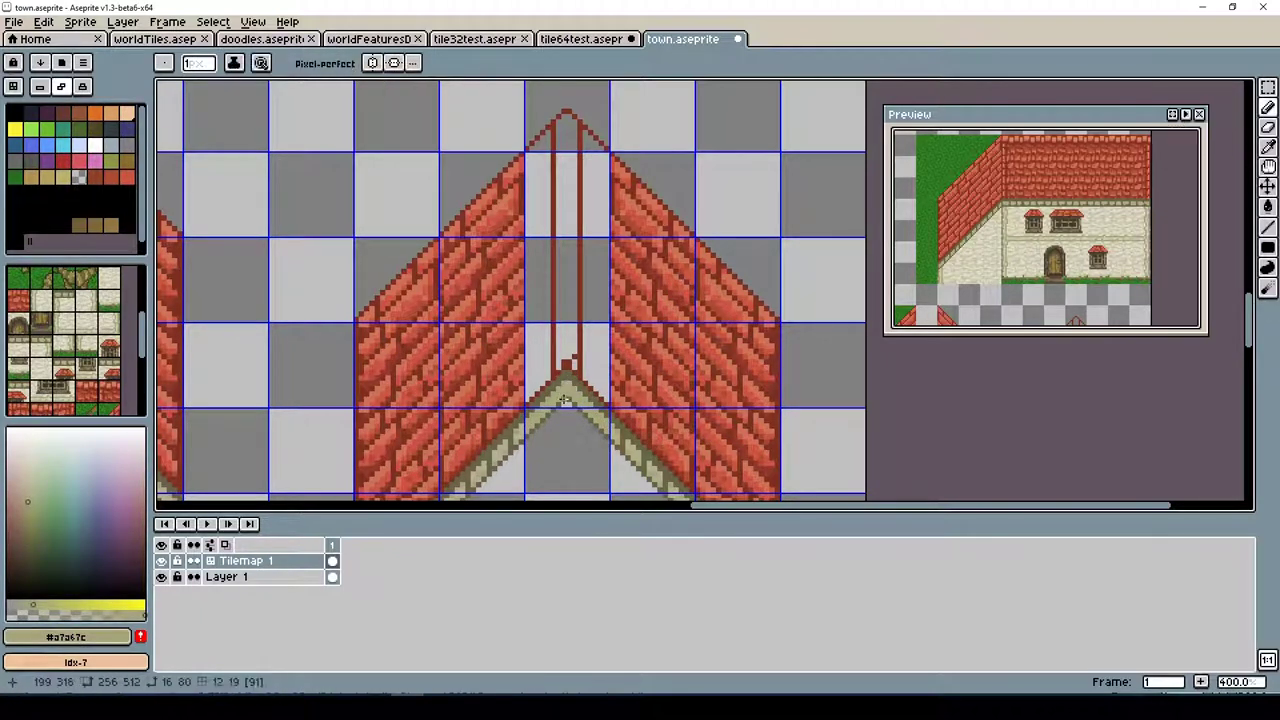
pyautogui.keyDown('alt'); pyautogui.click(573, 397); pyautogui.keyUp('alt')
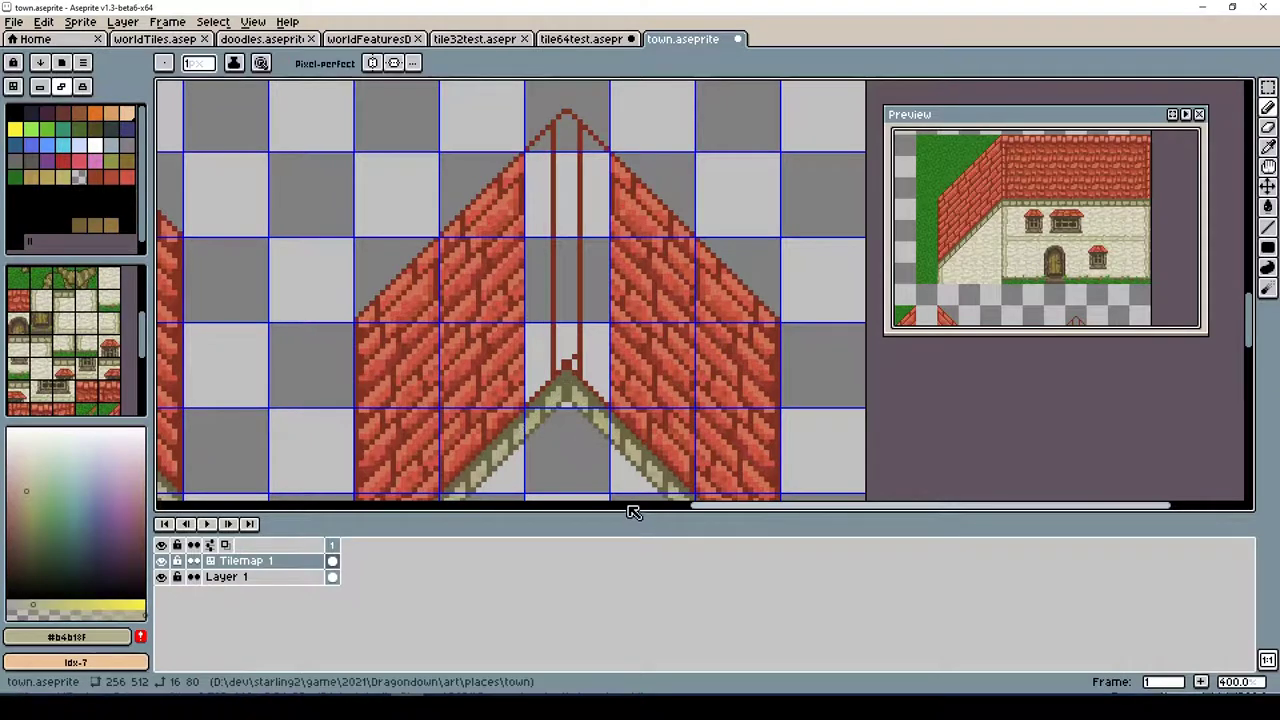
pyautogui.keyDown('alt'); pyautogui.click(545, 440); pyautogui.keyUp('alt')
pyautogui.hotkey('ctrl', 'z')
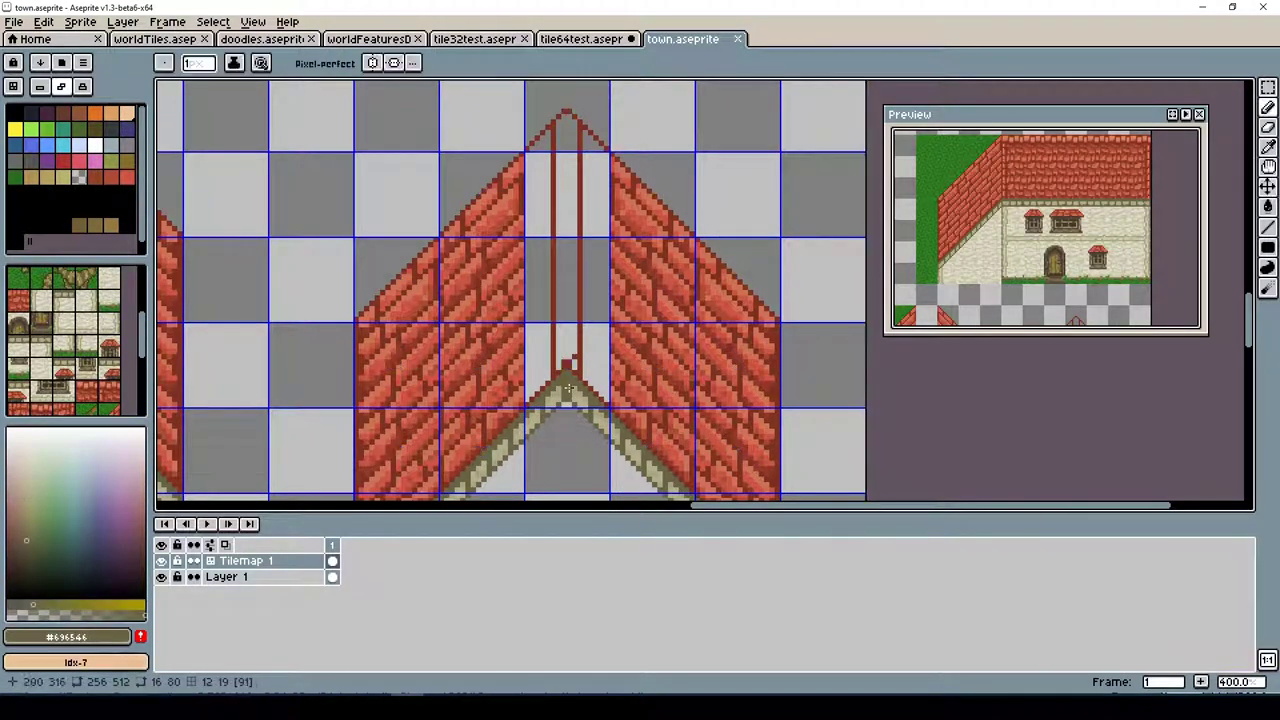
# Flatten the tip of the ridge outline with #7c3323 and fill the ridge areas with #cb5444
pyautogui.keyDown('alt'); pyautogui.click(563, 115); pyautogui.keyUp('alt')
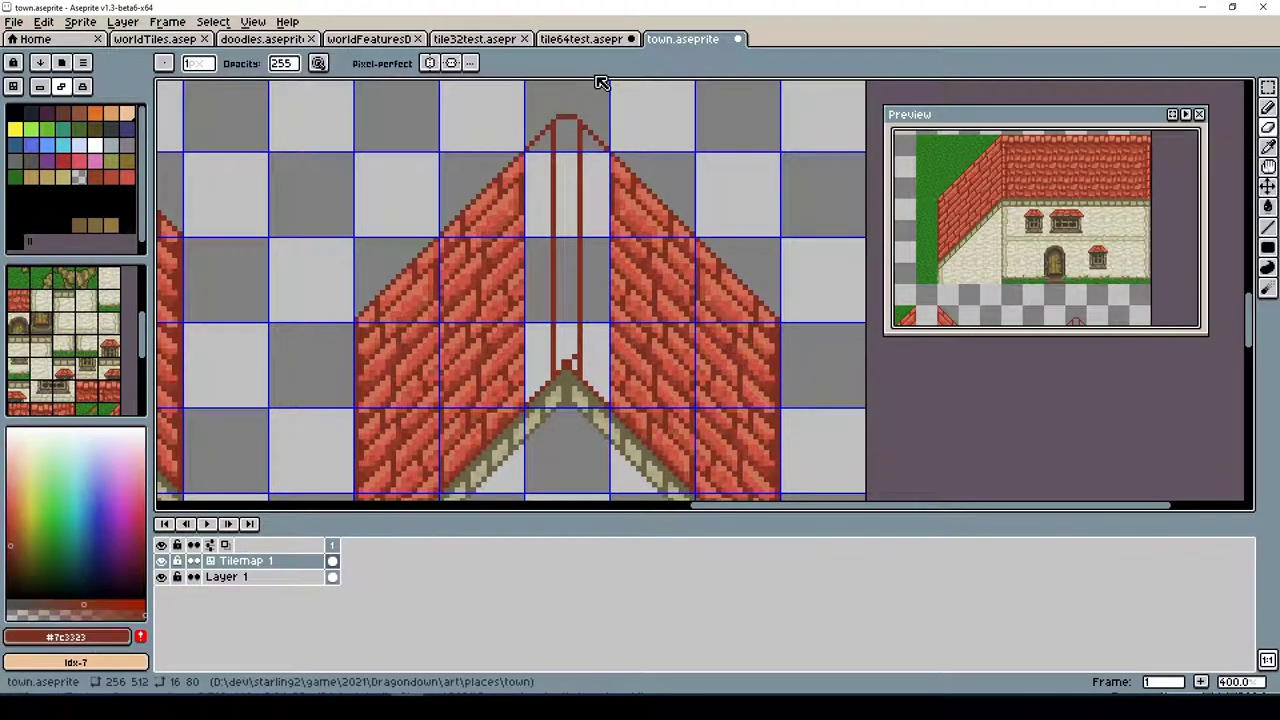
pyautogui.keyDown('alt'); pyautogui.click(1153, 140); pyautogui.keyUp('alt')
pyautogui.click(1268, 268)
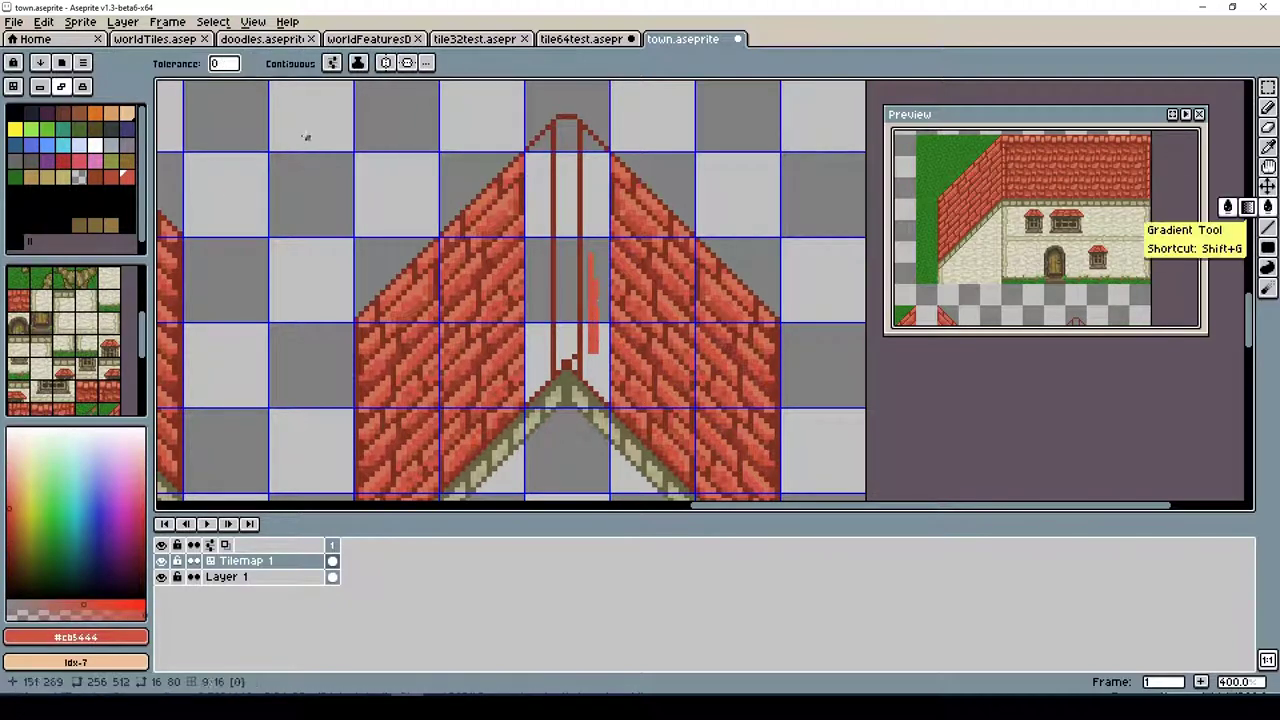
pyautogui.click(597, 260)
pyautogui.click(540, 260)
# Draw diagonal shingle lines on both sides of the ridge and horizontal divisions along its central cap in #7c3323
pyautogui.press('b')
pyautogui.keyDown('alt'); pyautogui.click(573, 366); pyautogui.keyUp('alt')
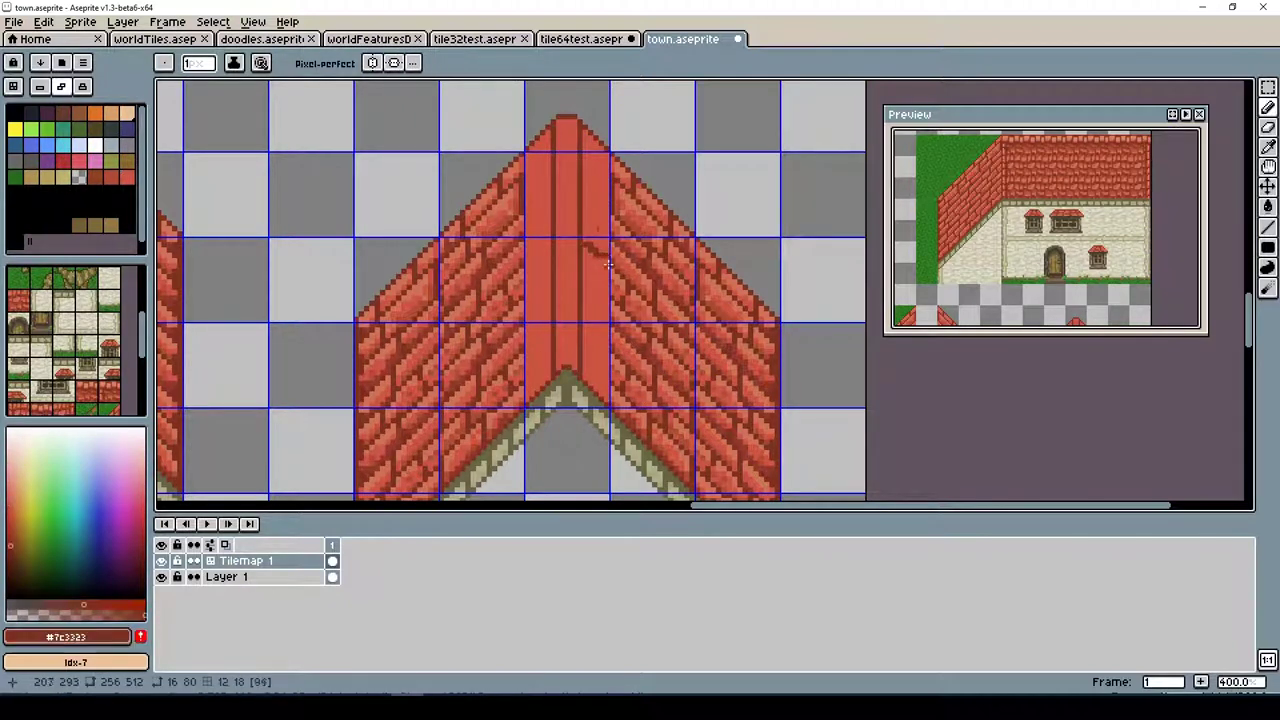
pyautogui.press('l')
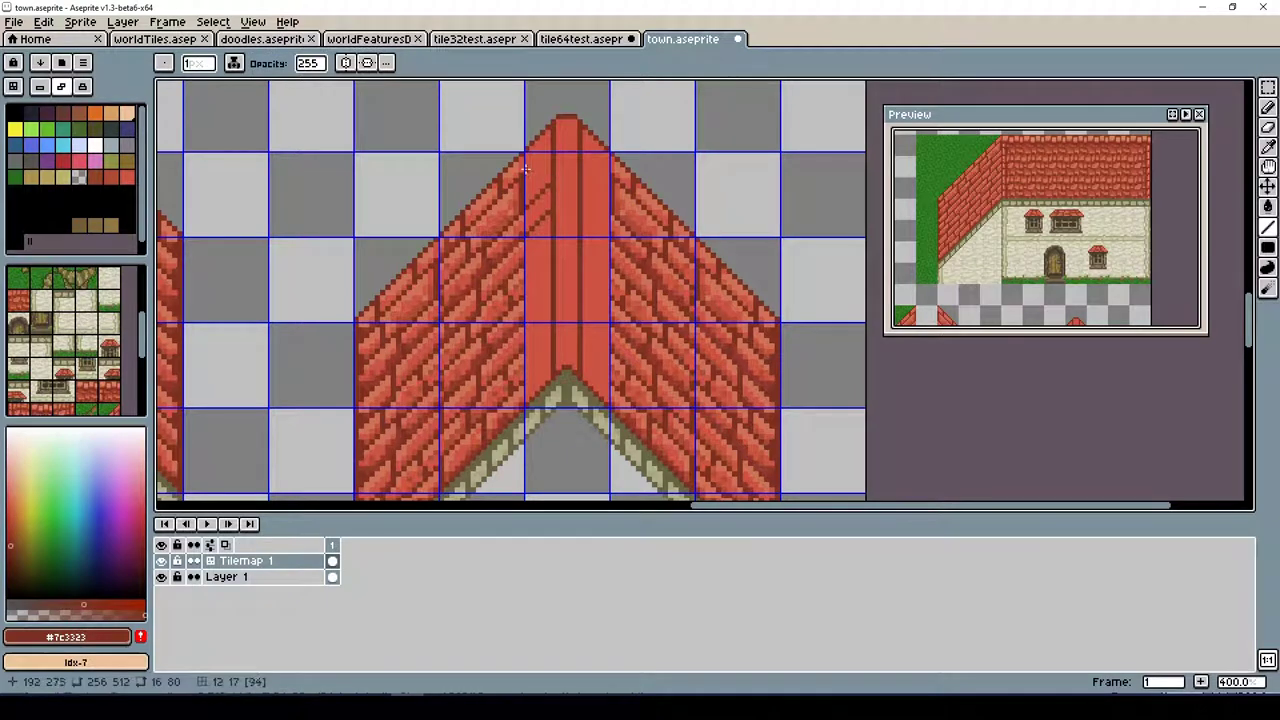
pyautogui.moveTo(580, 150); pyautogui.dragTo(608, 203)
pyautogui.hotkey('ctrl', 'z')
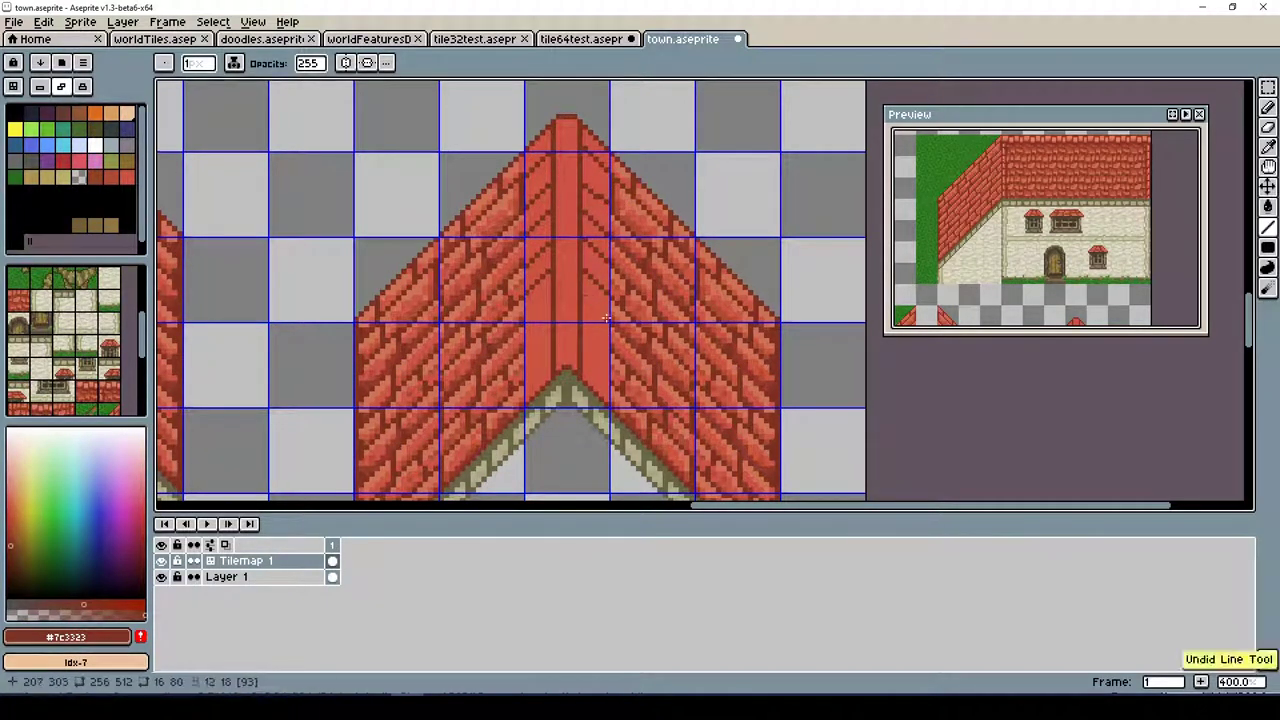
pyautogui.moveTo(570, 302); pyautogui.dragTo(549, 296)
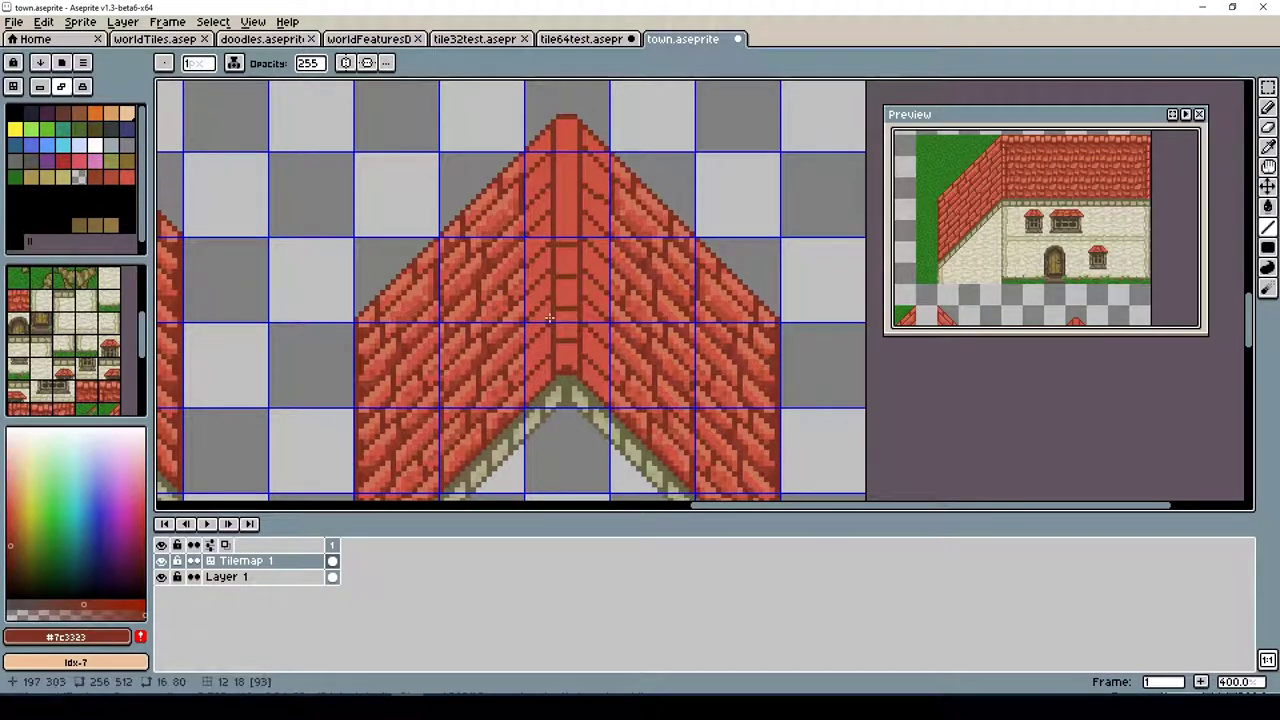
# Replace the plain ridge tile just below the peak with the detailed ridge tile 93
pyautogui.click(1268, 107)
pyautogui.press('Tab')
pyautogui.click(720, 140)
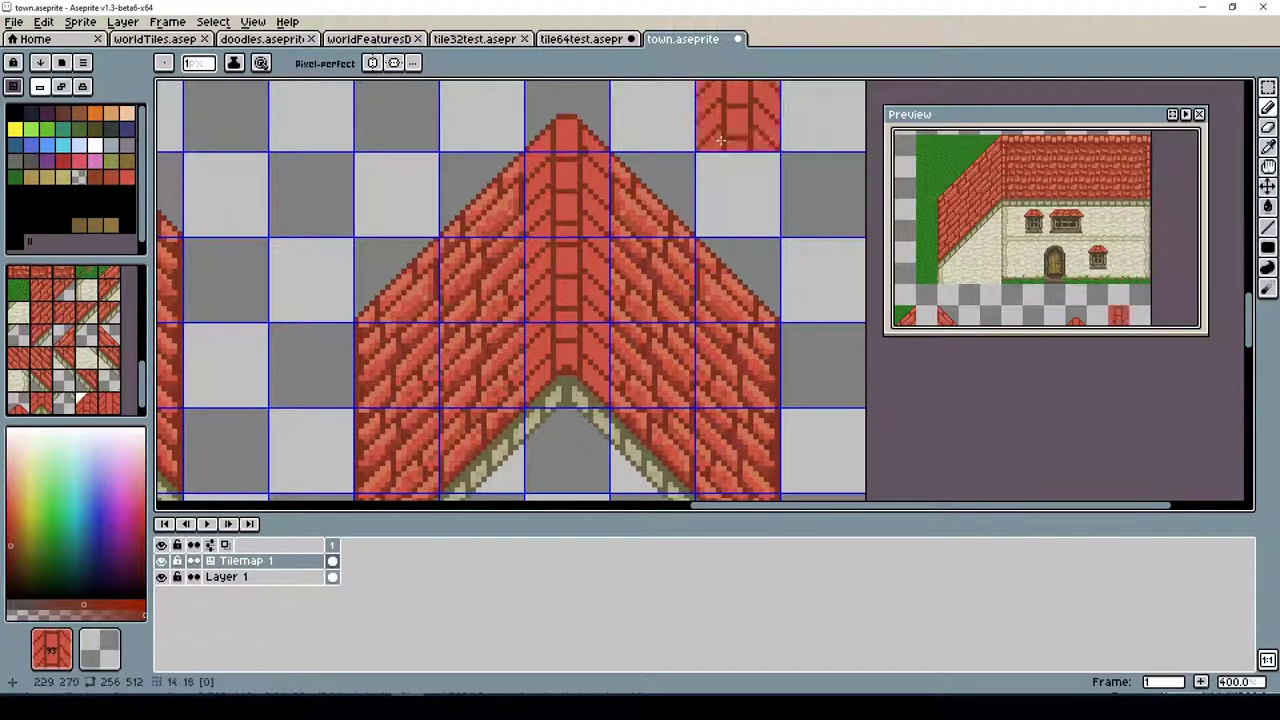
pyautogui.hotkey('ctrl', 'z')
pyautogui.click(253, 21)
pyautogui.press('Escape')
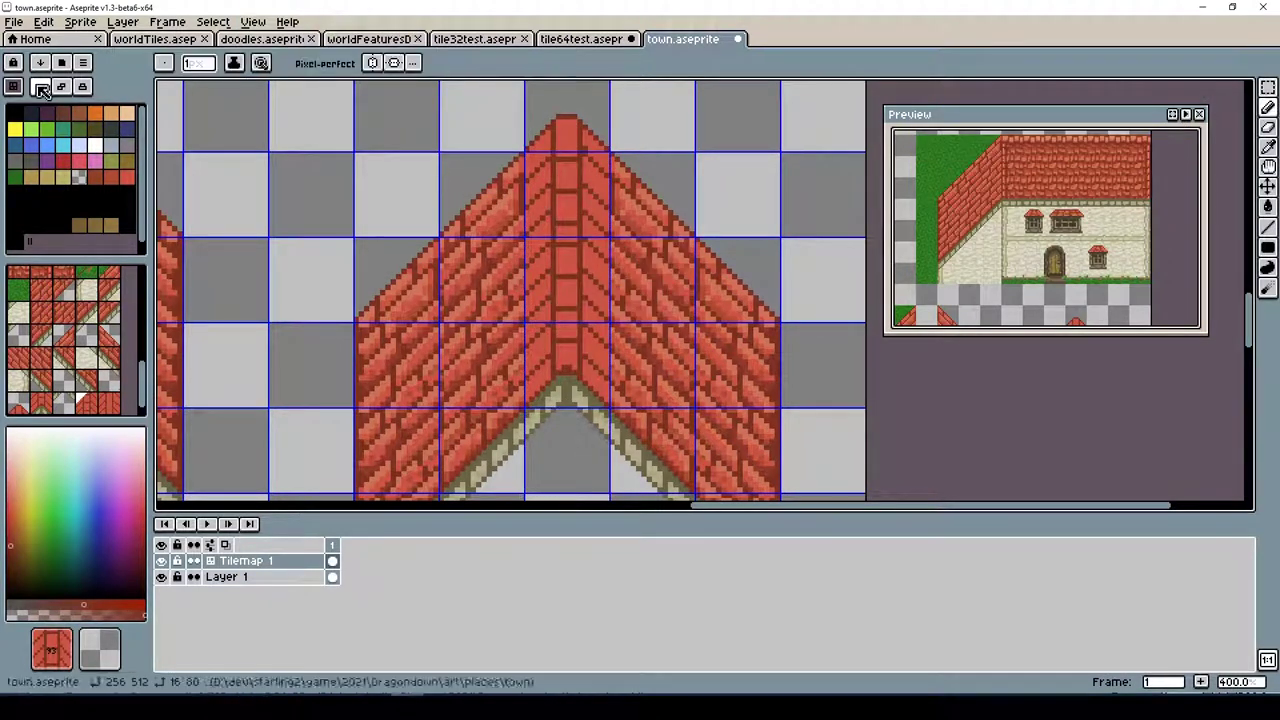
# Shade the shingles on both sides of the ridge with #d07357 and #ae4a36
pyautogui.click(40, 88)
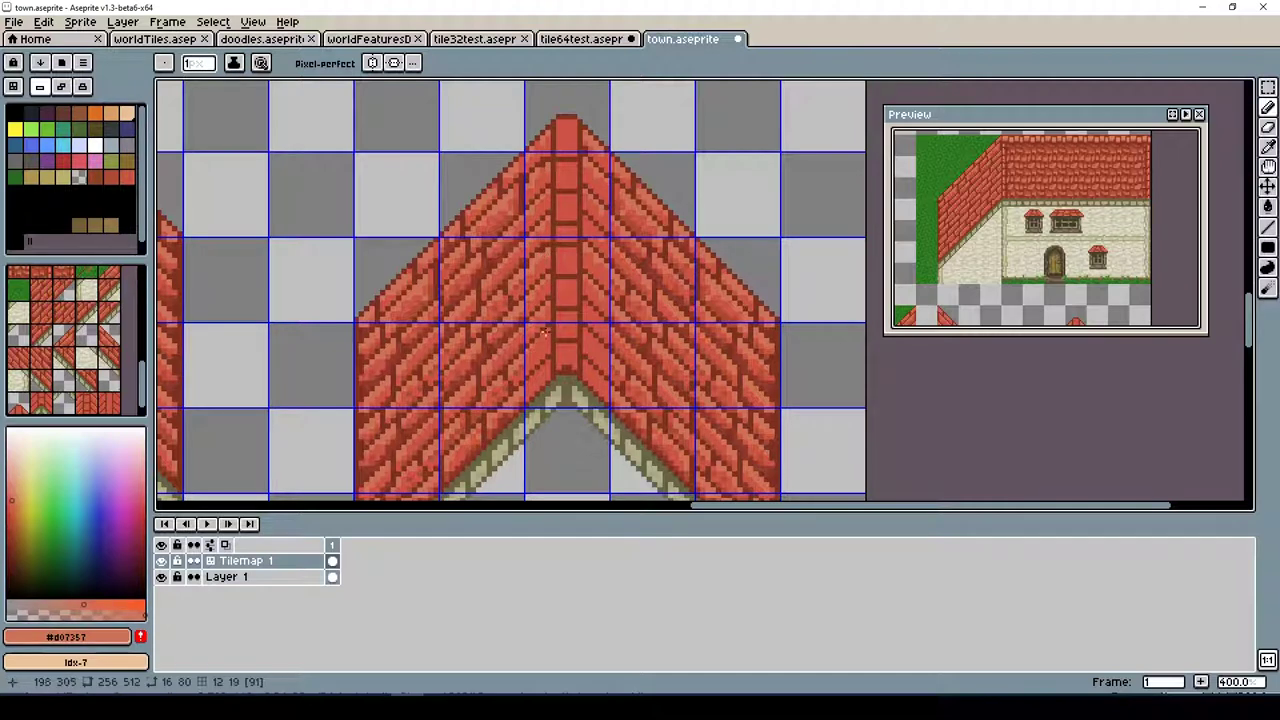
pyautogui.keyDown('alt'); pyautogui.click(533, 362); pyautogui.keyUp('alt')
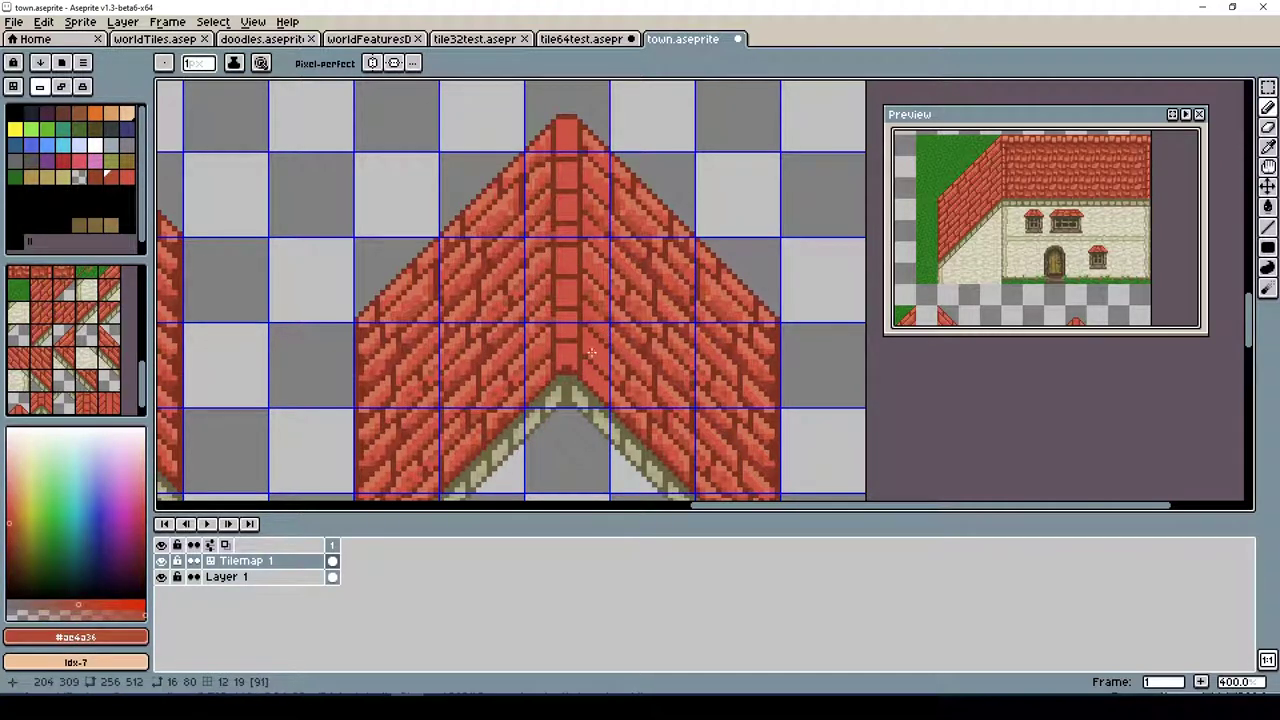
pyautogui.keyDown('alt'); pyautogui.click(590, 308); pyautogui.keyUp('alt')
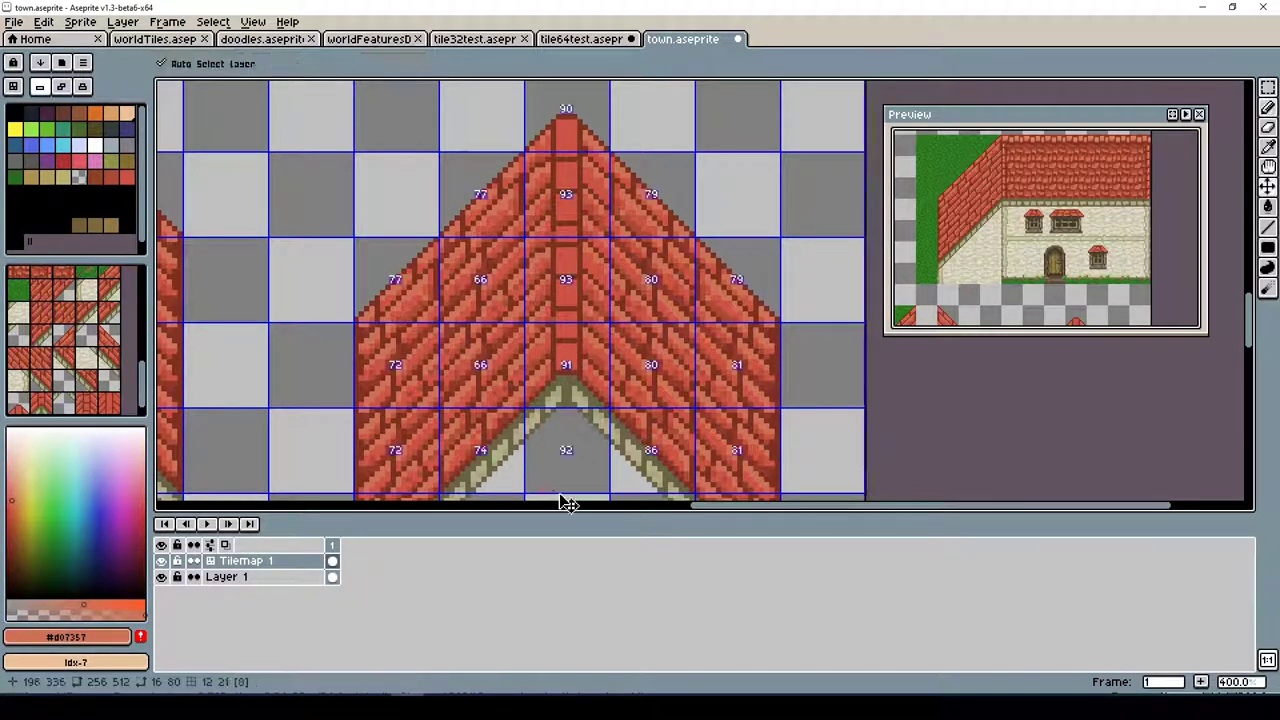
# Highlight the ridge cap tiles with #d78270, deepen the ridge shadows with #953a2e and #ae4a36, and save the file
pyautogui.moveTo(637, 134); pyautogui.dragTo(683, 362)
pyautogui.click(1268, 106)
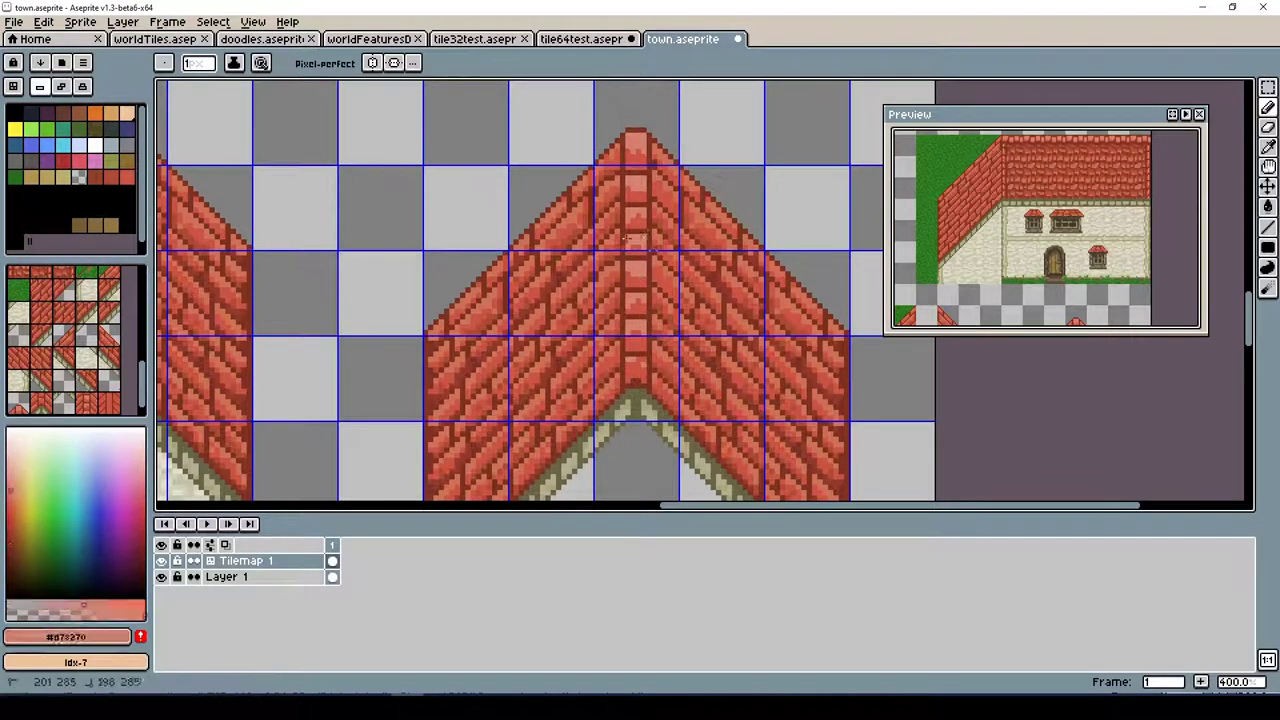
pyautogui.keyDown('alt'); pyautogui.click(654, 250); pyautogui.keyUp('alt')
pyautogui.keyDown('alt'); pyautogui.click(628, 252); pyautogui.keyUp('alt')
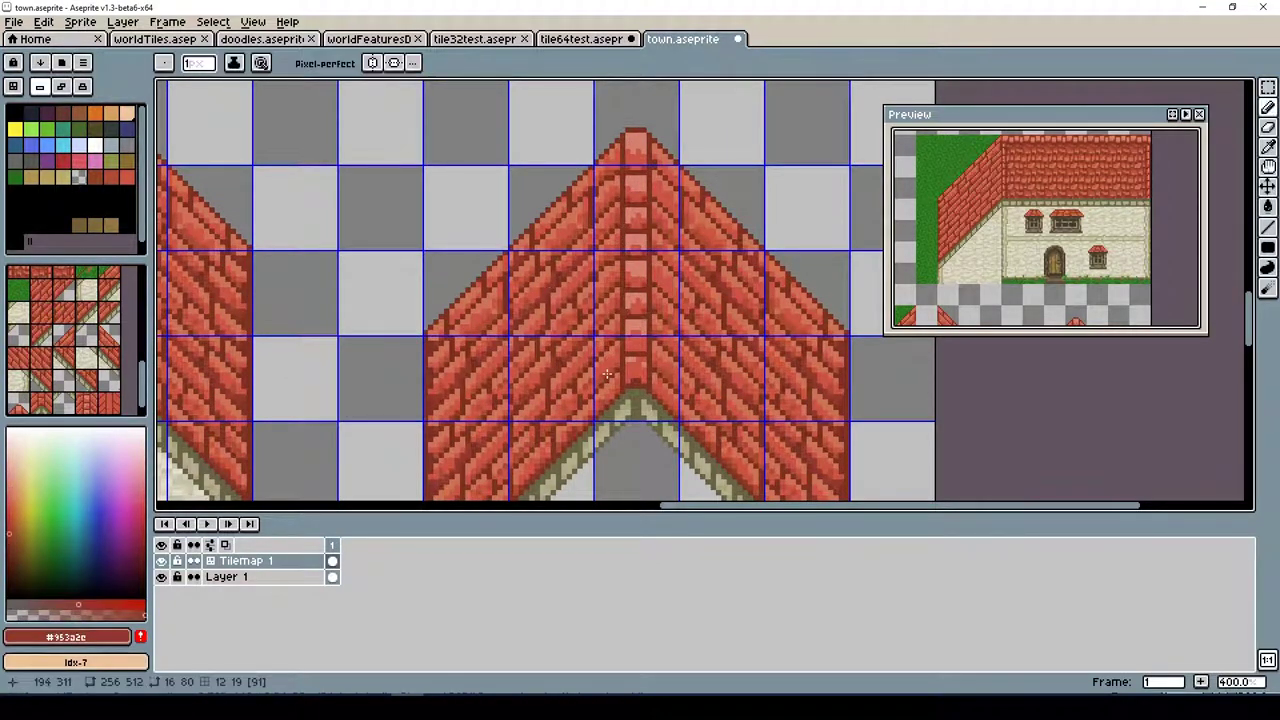
pyautogui.keyDown('alt'); pyautogui.click(670, 264); pyautogui.keyUp('alt')
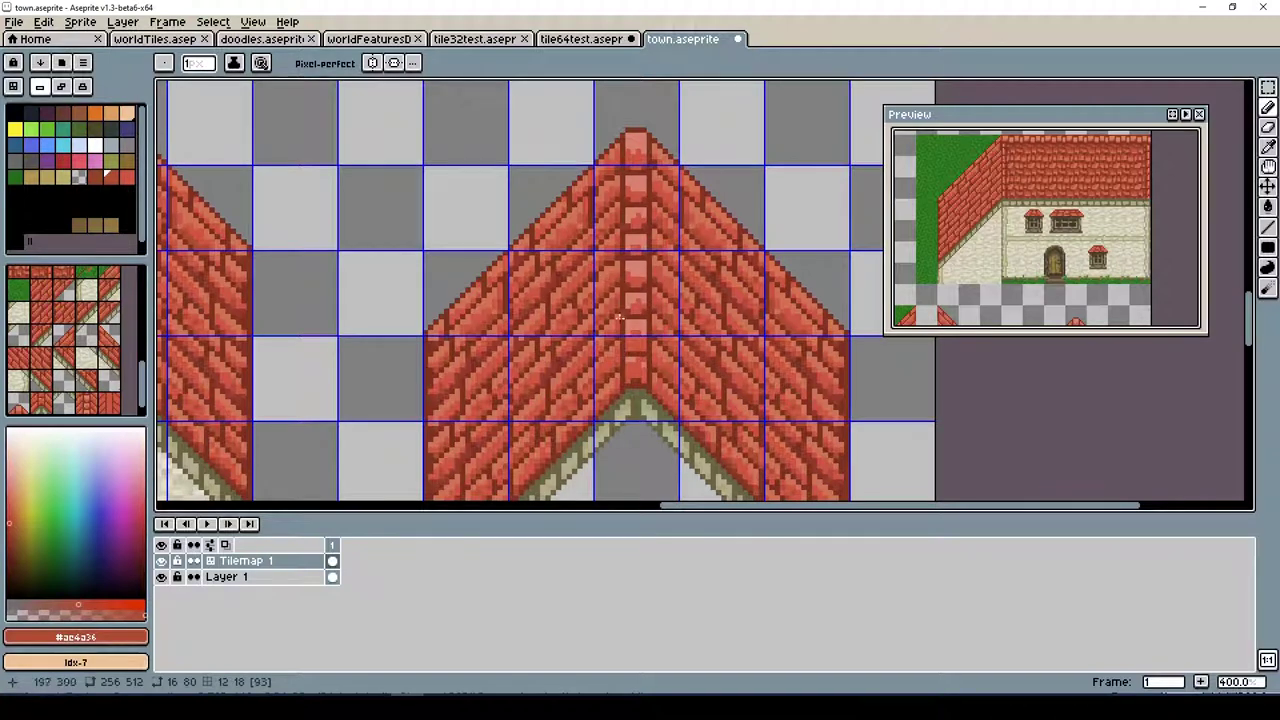
pyautogui.keyDown('alt'); pyautogui.click(622, 437); pyautogui.keyUp('alt')
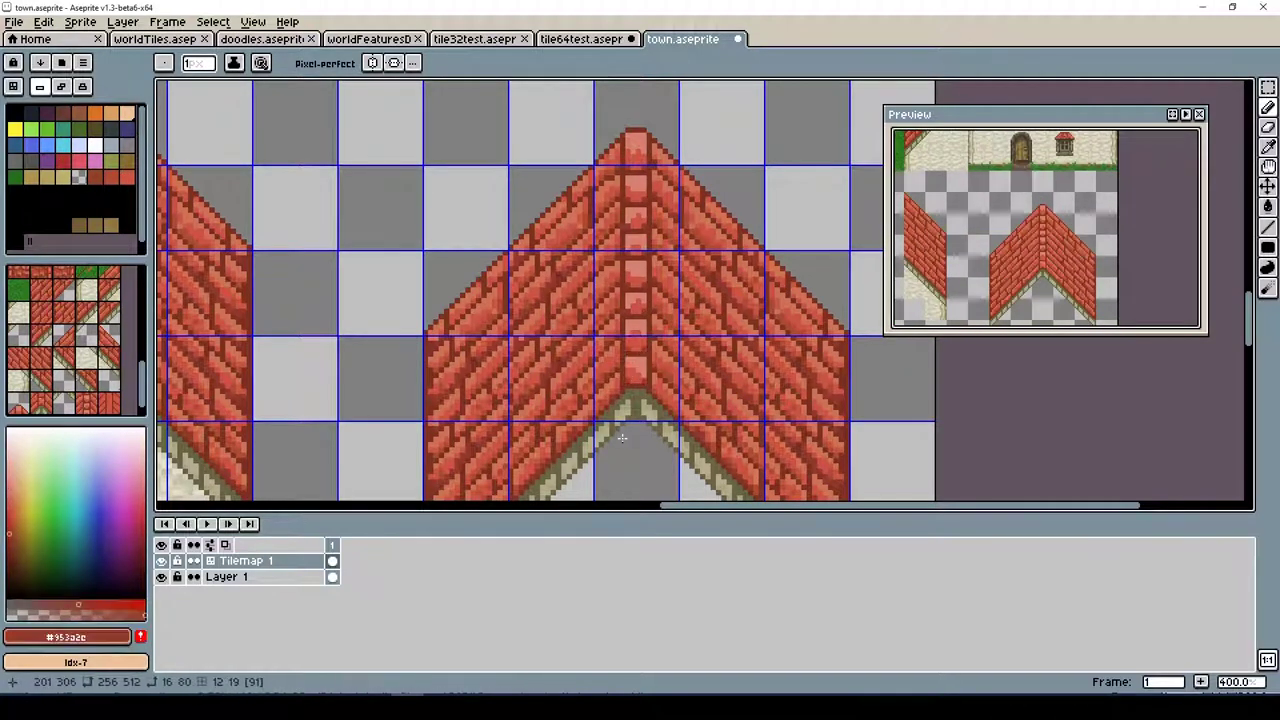
pyautogui.hotkey('ctrl', 's')
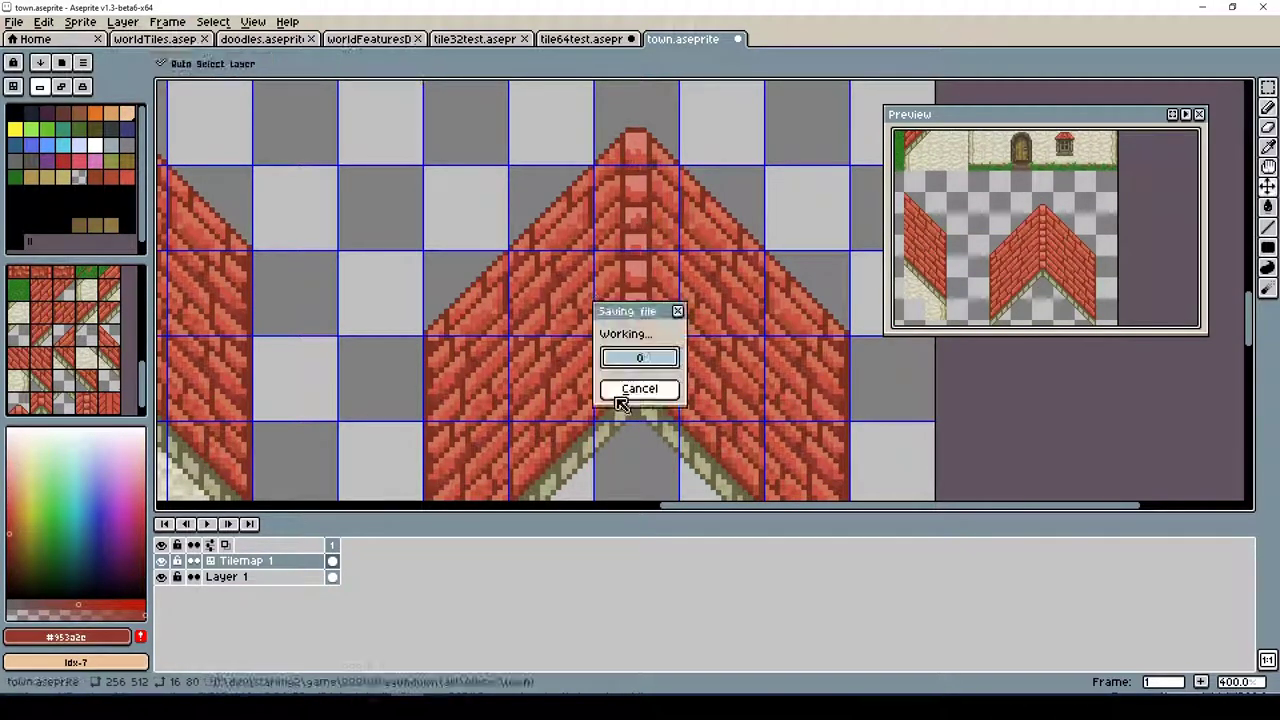
# Touch up the ridge's side shingles with #cb5444 and save the file
pyautogui.keyDown('alt'); pyautogui.click(617, 177); pyautogui.keyUp('alt')
pyautogui.keyDown('alt'); pyautogui.click(607, 199); pyautogui.keyUp('alt')
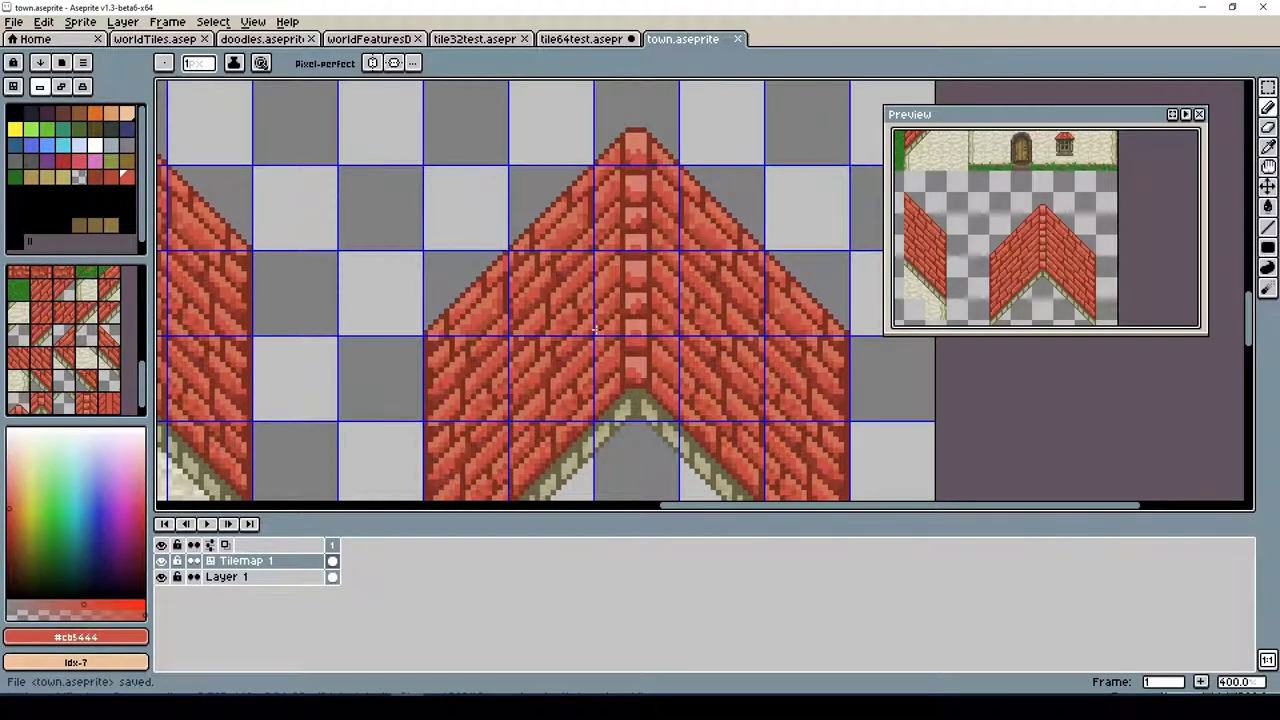
pyautogui.scroll(-2, 595, 330)
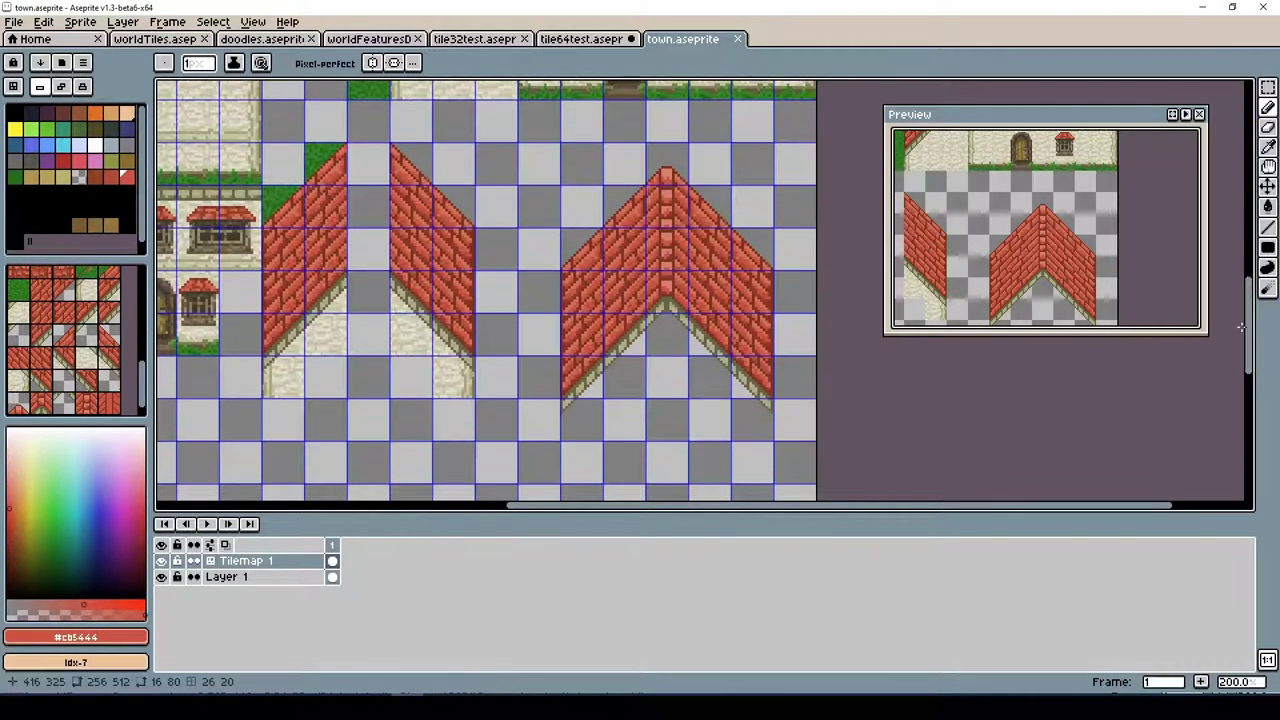
pyautogui.hotkey('ctrl', 's')
# Move the walled slope pair, 80 by 96 px, to 0, 352 and shift the transparent gable roof one tile to the right
pyautogui.moveTo(573, 142); pyautogui.dragTo(626, 102)
pyautogui.click(1268, 88)
pyautogui.moveTo(309, 114); pyautogui.dragTo(526, 371)
pyautogui.moveTo(418, 240); pyautogui.dragTo(295, 340)
pyautogui.scroll(3, 627, 213)
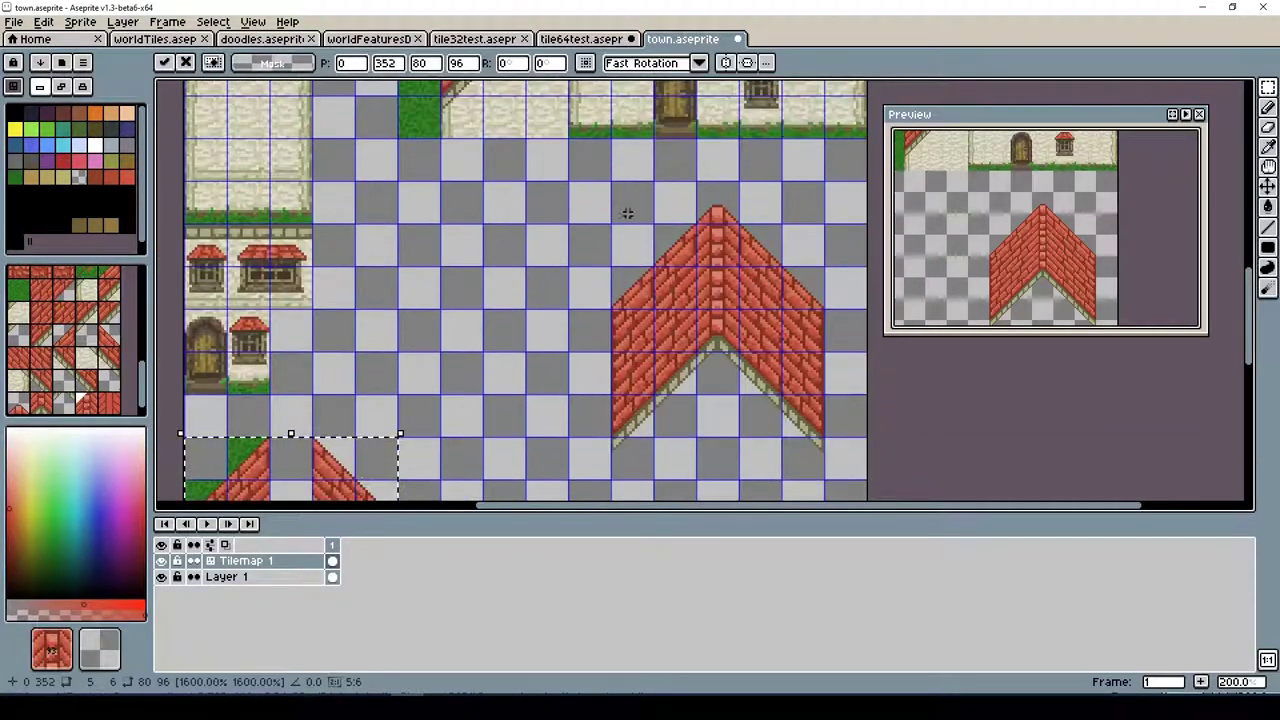
pyautogui.press('Return')
pyautogui.scroll(3, 876, 198)
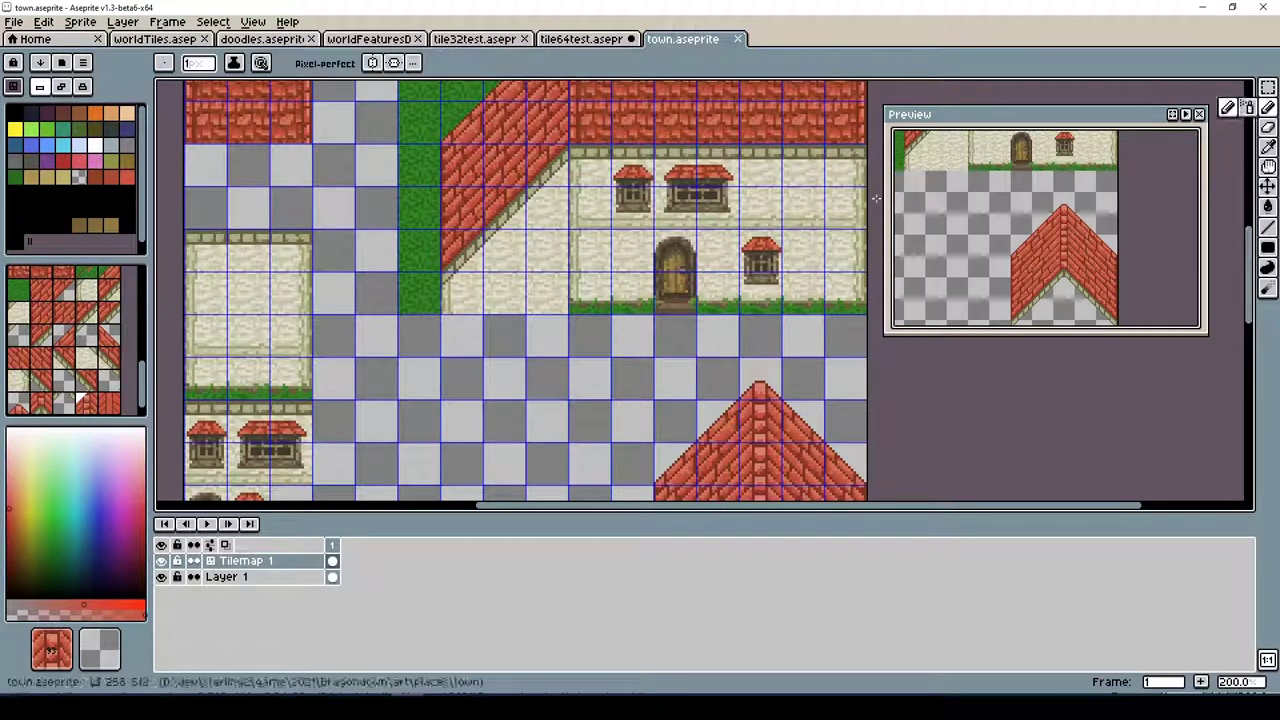
# Place wall tiles in a three-row stair-stepped group in the empty area beside the gable roof and save the file
pyautogui.hotkey('ctrl', 'z')
pyautogui.hotkey('ctrl', 'z')
pyautogui.hotkey('ctrl', 'z')
pyautogui.hotkey('ctrl', 'z')
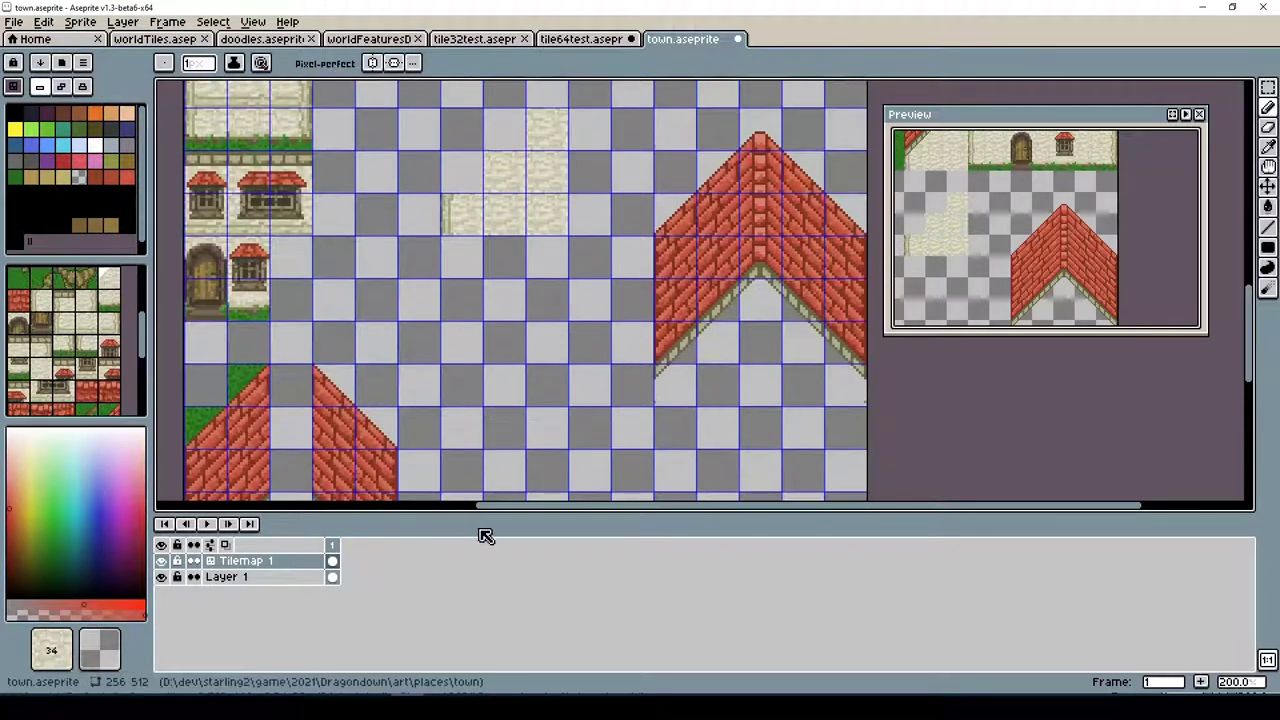
pyautogui.press('Tab')
pyautogui.hotkey('ctrl', 's')
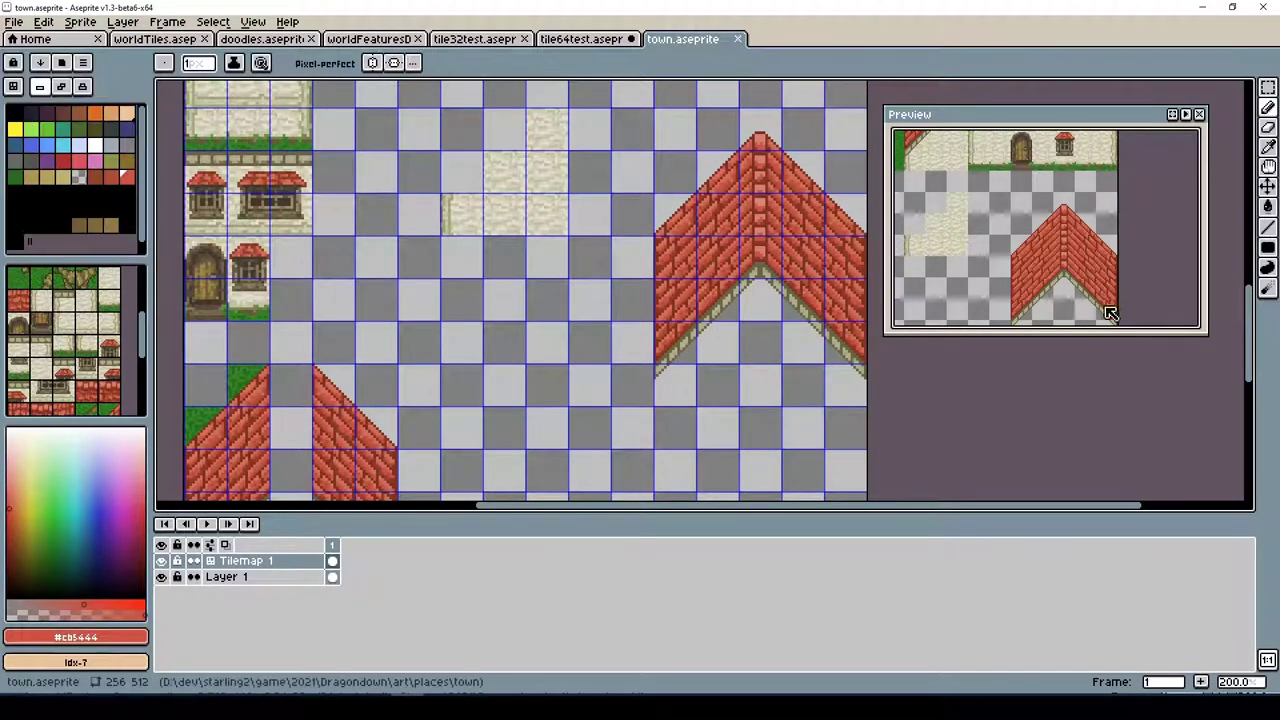
# Complete the five-tile-wide gable wall, move the 80 by 64 px block to 96, 320, and place grass tiles in a stepped arch above it
pyautogui.press('Tab')
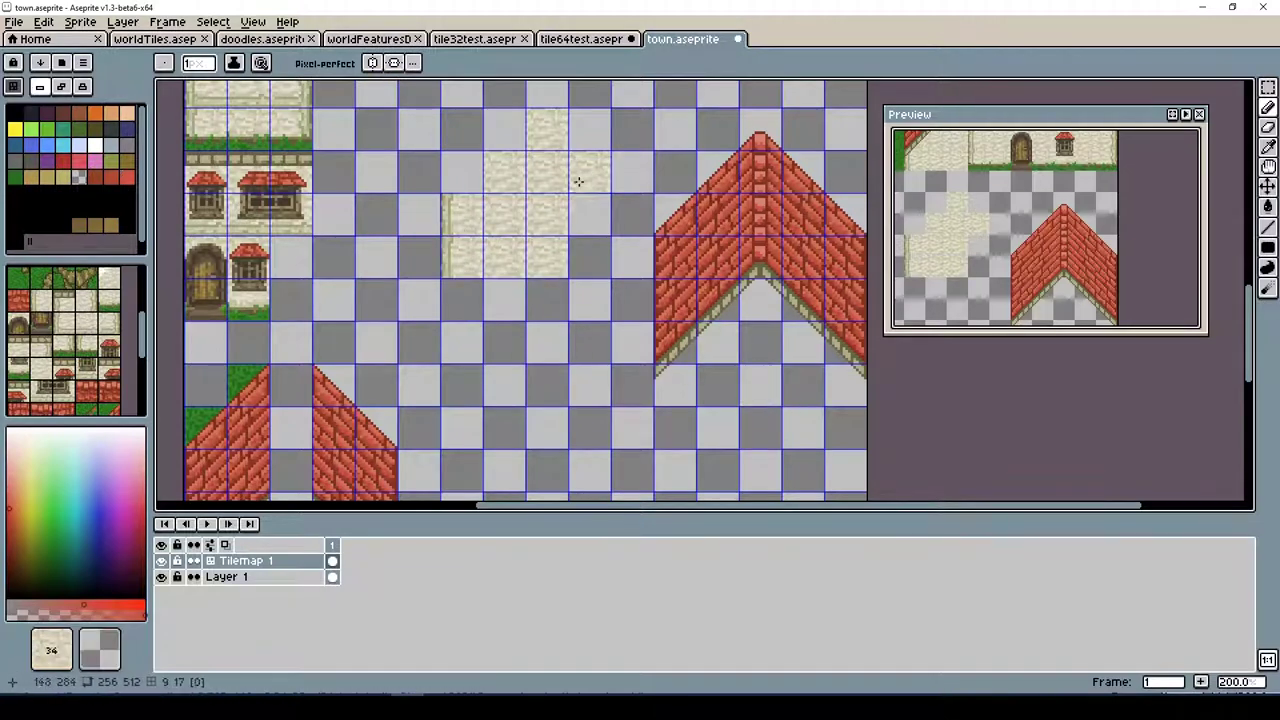
pyautogui.hotkey('ctrl', 'z')
pyautogui.press('m')
pyautogui.moveTo(606, 246); pyautogui.dragTo(594, 429)
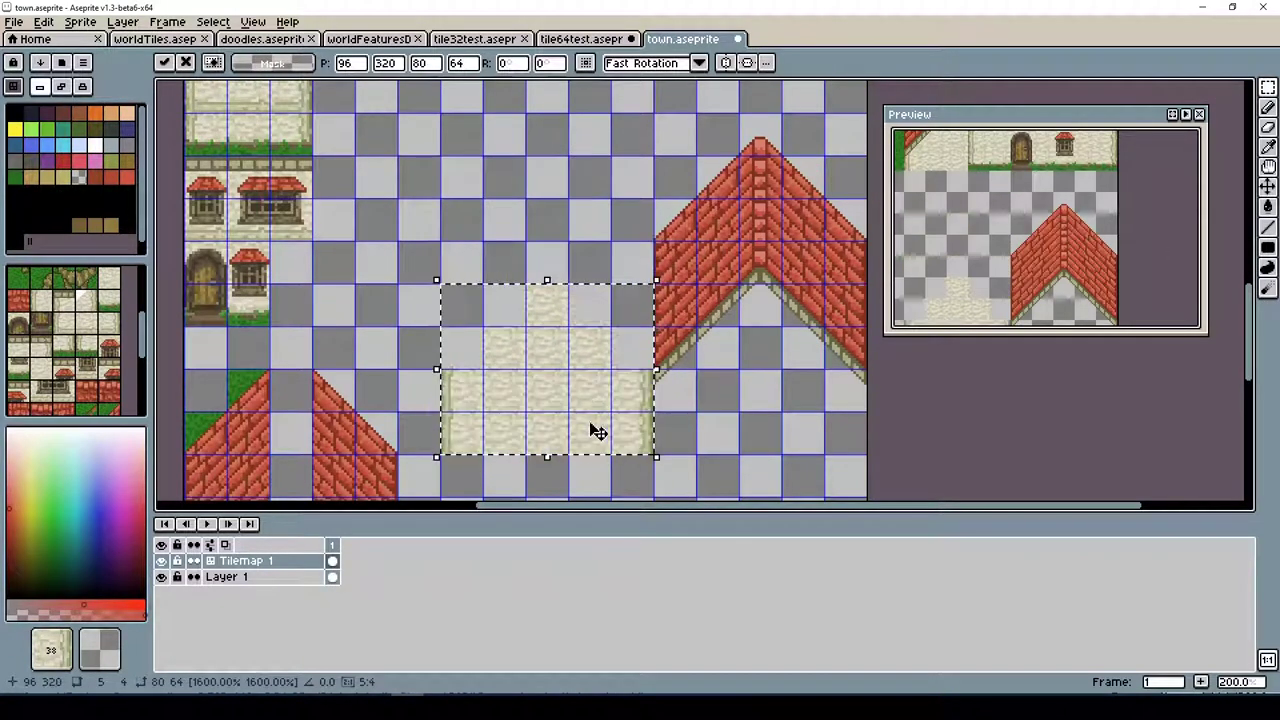
pyautogui.press('b')
pyautogui.moveTo(462, 240)
pyautogui.mouseDown()
pyautogui.moveTo(520, 185)
pyautogui.moveTo(633, 240)
pyautogui.mouseUp()
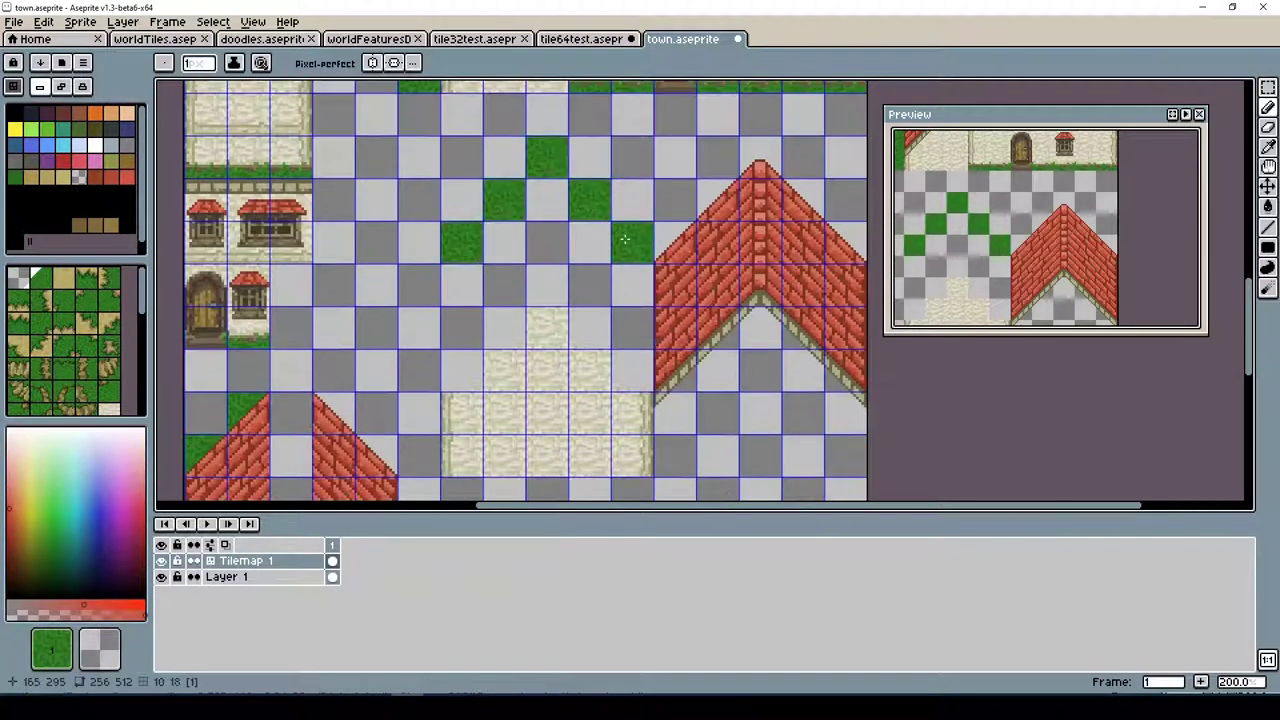
# Try to overlay a copy of the transparent gable roof on the grass and wall tiles, and undo the paste
pyautogui.click(1268, 88)
pyautogui.press('Tab')
pyautogui.moveTo(776, 312); pyautogui.dragTo(566, 312)
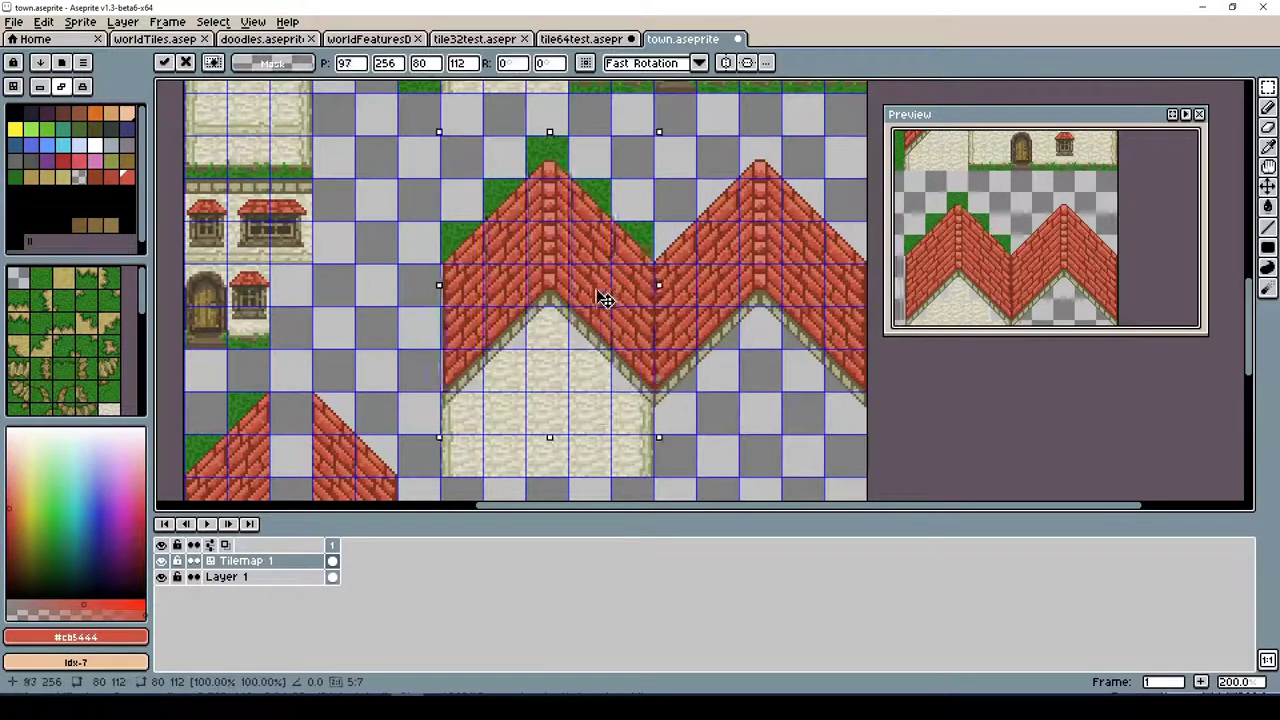
pyautogui.hotkey('ctrl', 'd')
pyautogui.hotkey('ctrl', 's')
pyautogui.hotkey('ctrl', 'z')
pyautogui.hotkey('ctrl', 'z')
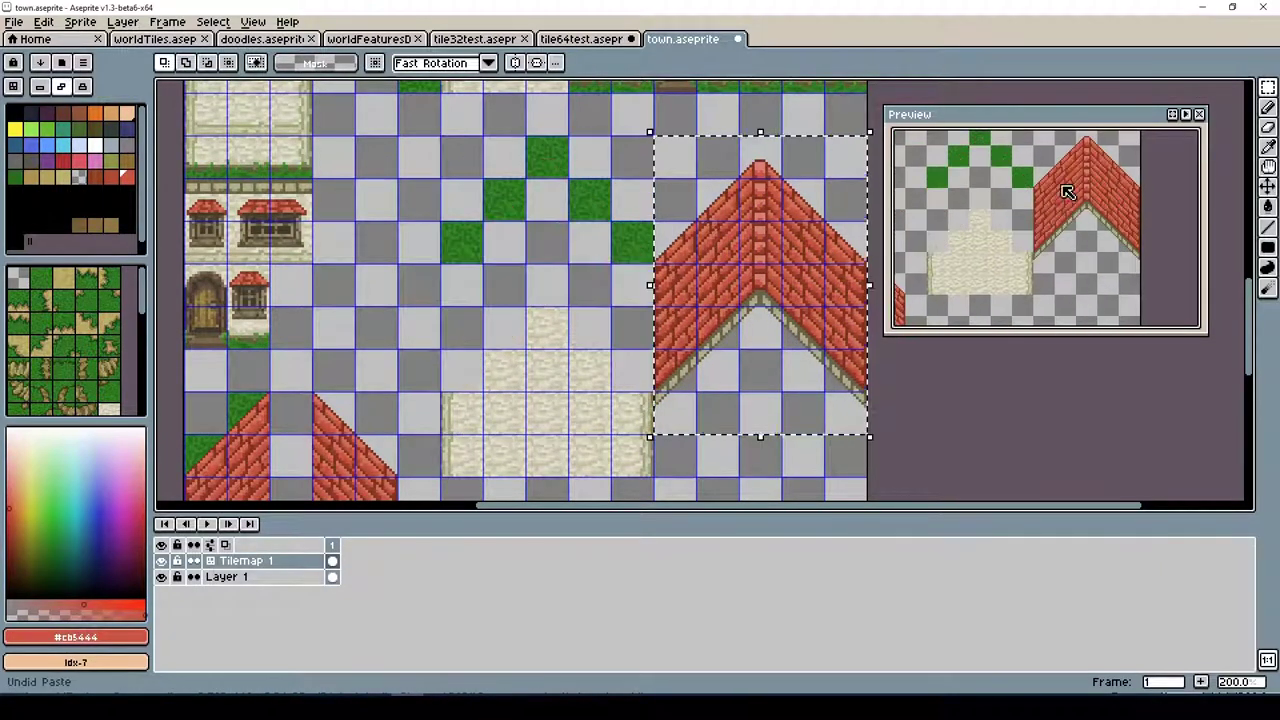
# Extend the stepped gable wall one tile row higher with plain wall tile 34
pyautogui.hotkey('ctrl', 'd')
pyautogui.press('b')
pyautogui.click(15, 88)
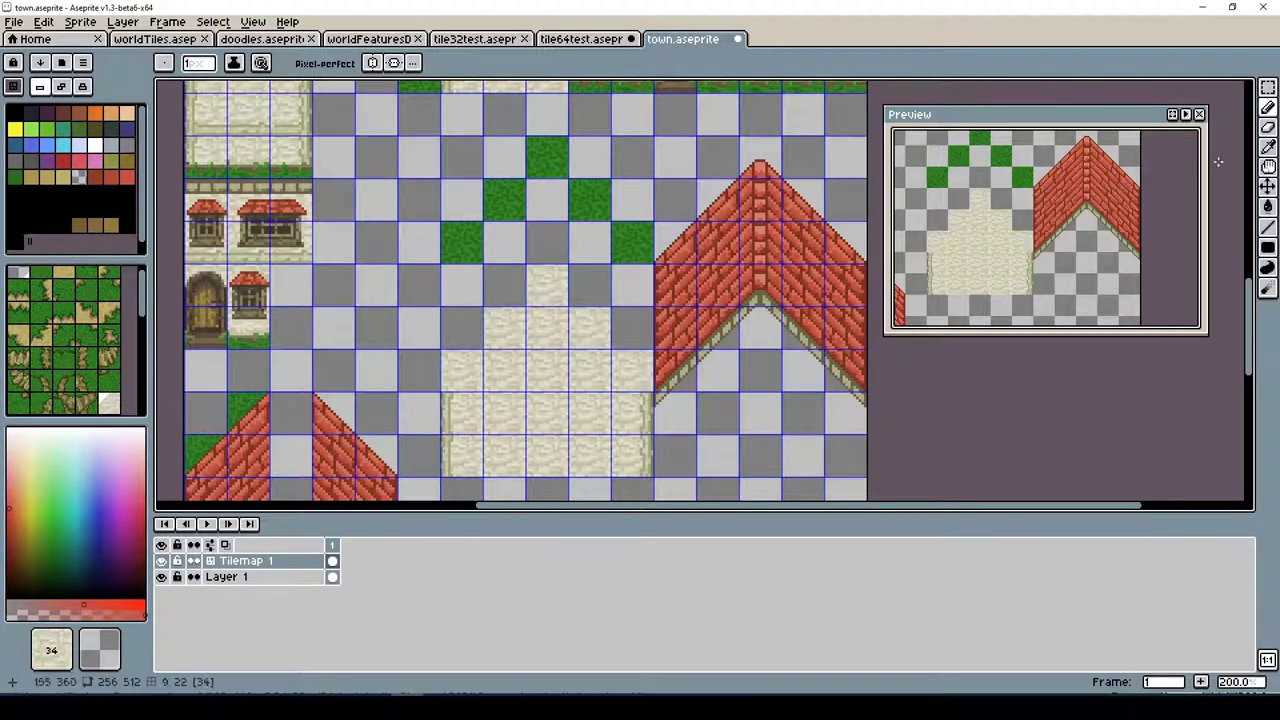
# Place a copy of the 80 by 112 px gable roof at 96, 256 over the wall and grass tiles and save the file
pyautogui.press('m')
pyautogui.hotkey('ctrl', 'shift', 'd')
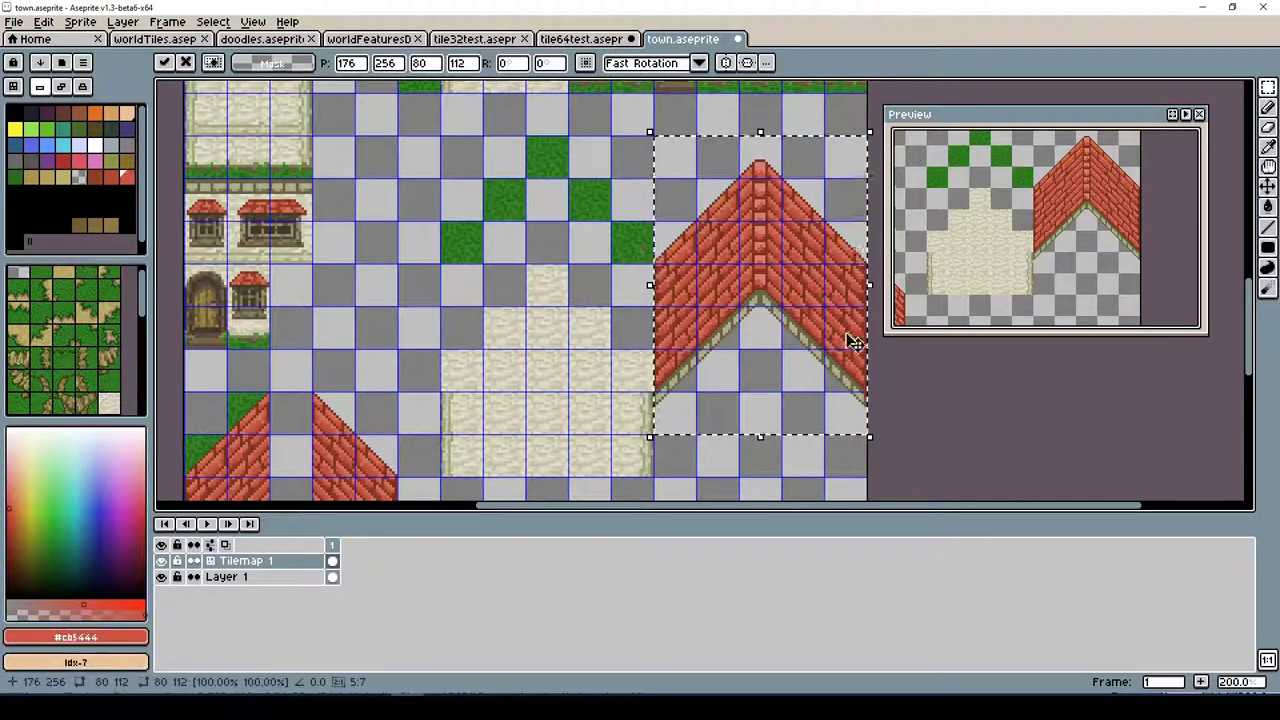
pyautogui.moveTo(851, 343); pyautogui.dragTo(637, 343)
pyautogui.click(647, 465)
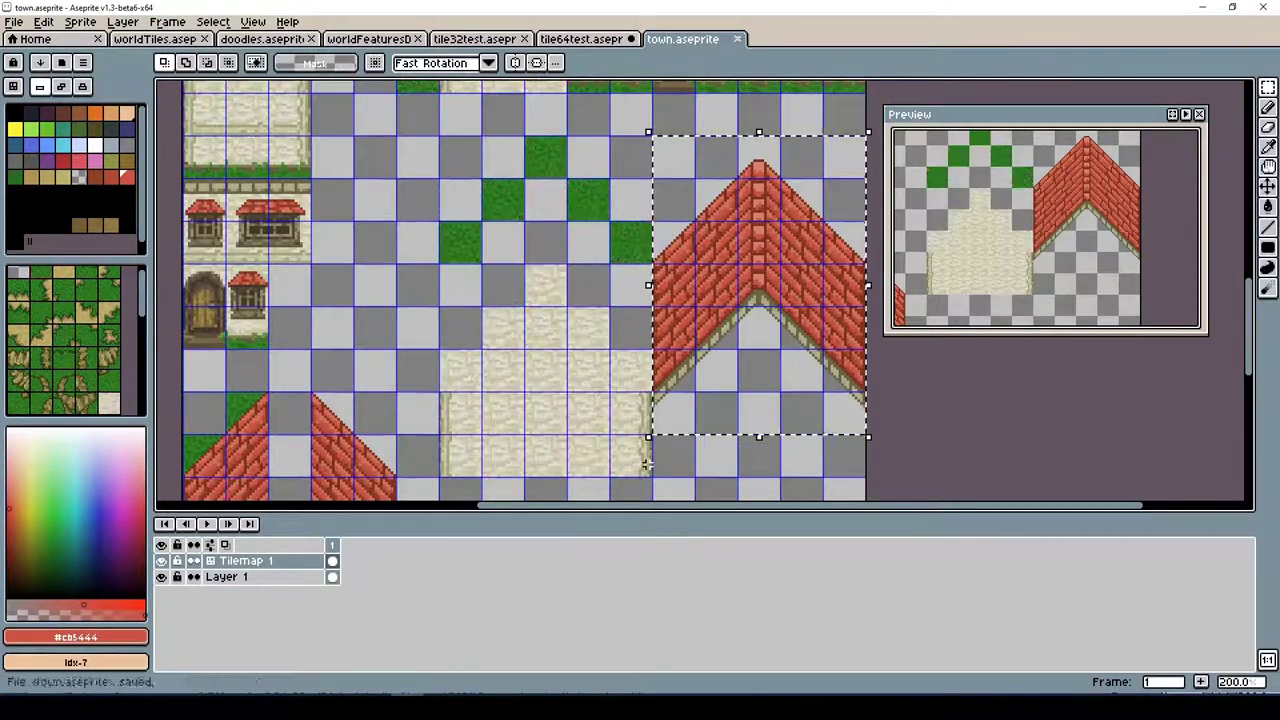
pyautogui.hotkey('ctrl', 'z')
pyautogui.hotkey('ctrl', 'z')
pyautogui.hotkey('ctrl', 'z')
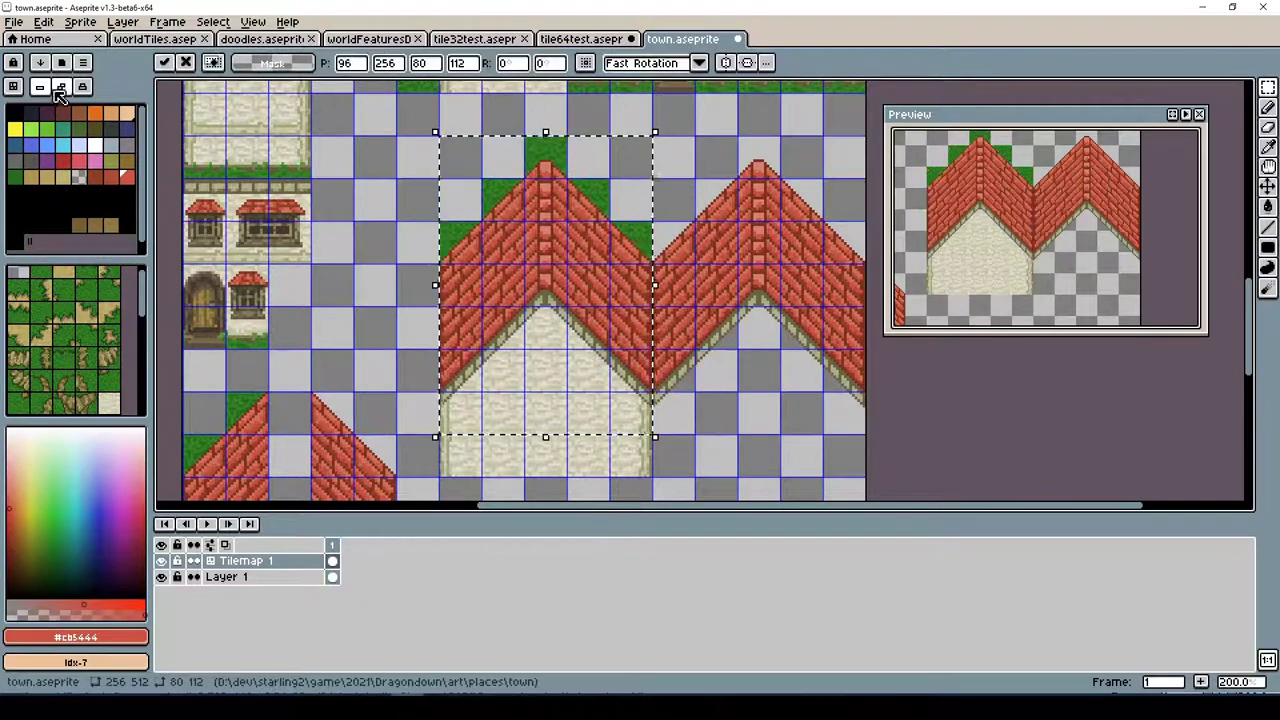
pyautogui.hotkey('ctrl', 'y')
pyautogui.hotkey('ctrl', 's')
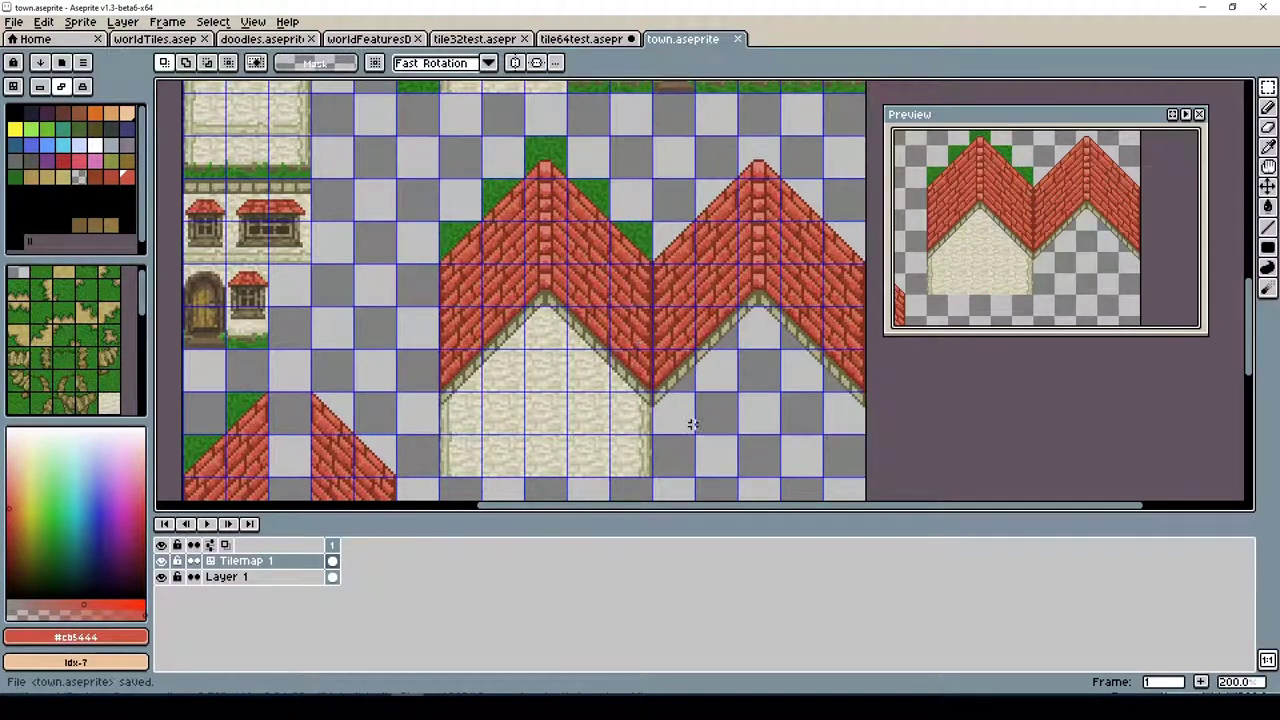
# Move the completed gable roof section onto the old slope pair at the canvas's left edge and save the file
pyautogui.scroll(-4, 692, 424)
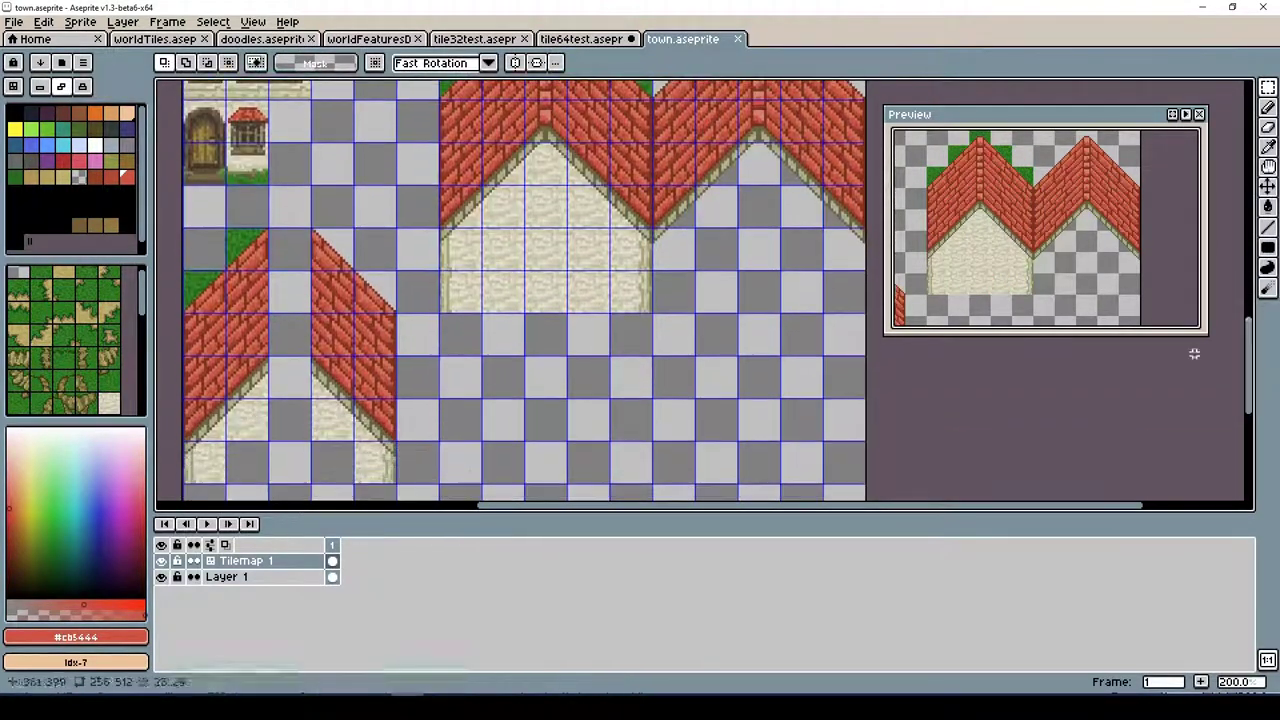
pyautogui.moveTo(195, 241); pyautogui.dragTo(398, 480)
pyautogui.scroll(2, 500, 300)
pyautogui.moveTo(440, 218); pyautogui.dragTo(360, 400)
pyautogui.scroll(-4, 360, 400)
pyautogui.click(333, 352)
pyautogui.hotkey('ctrl', 's')
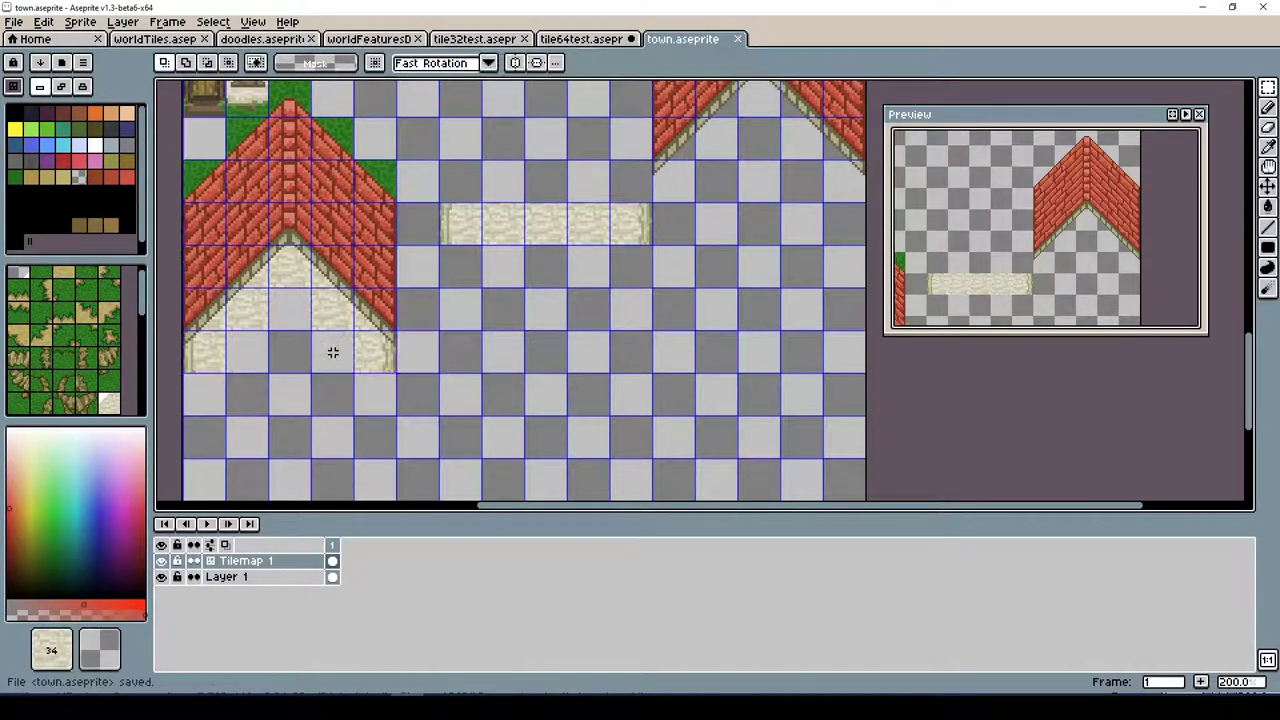
# Delete the leftover 80 by 16 px row of wall tiles from the empty area between the two gable roofs
pyautogui.scroll(6, 333, 352)
pyautogui.scroll(-5, 500, 300)
pyautogui.moveTo(437, 360); pyautogui.dragTo(629, 400)
pyautogui.scroll(5, 629, 423)
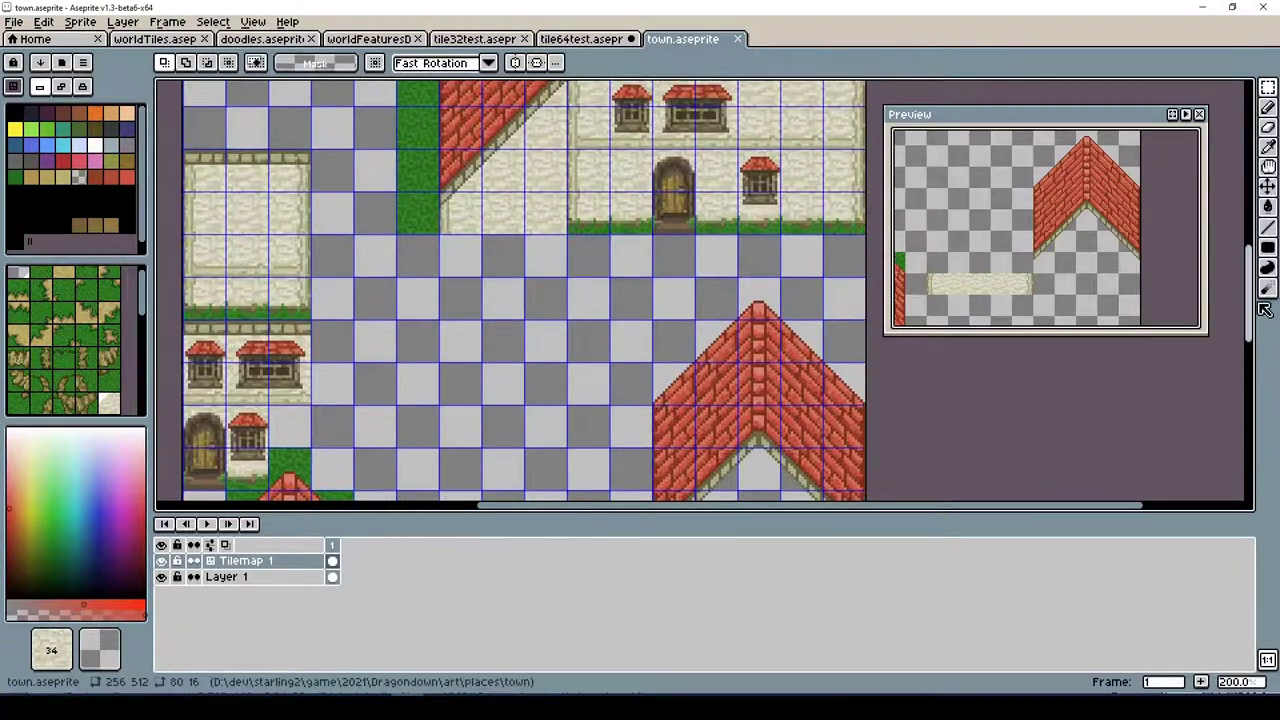
pyautogui.scroll(-3, 600, 300)
pyautogui.press('Delete')
pyautogui.scroll(8, 1243, 277)
pyautogui.scroll(-6, 1243, 277)
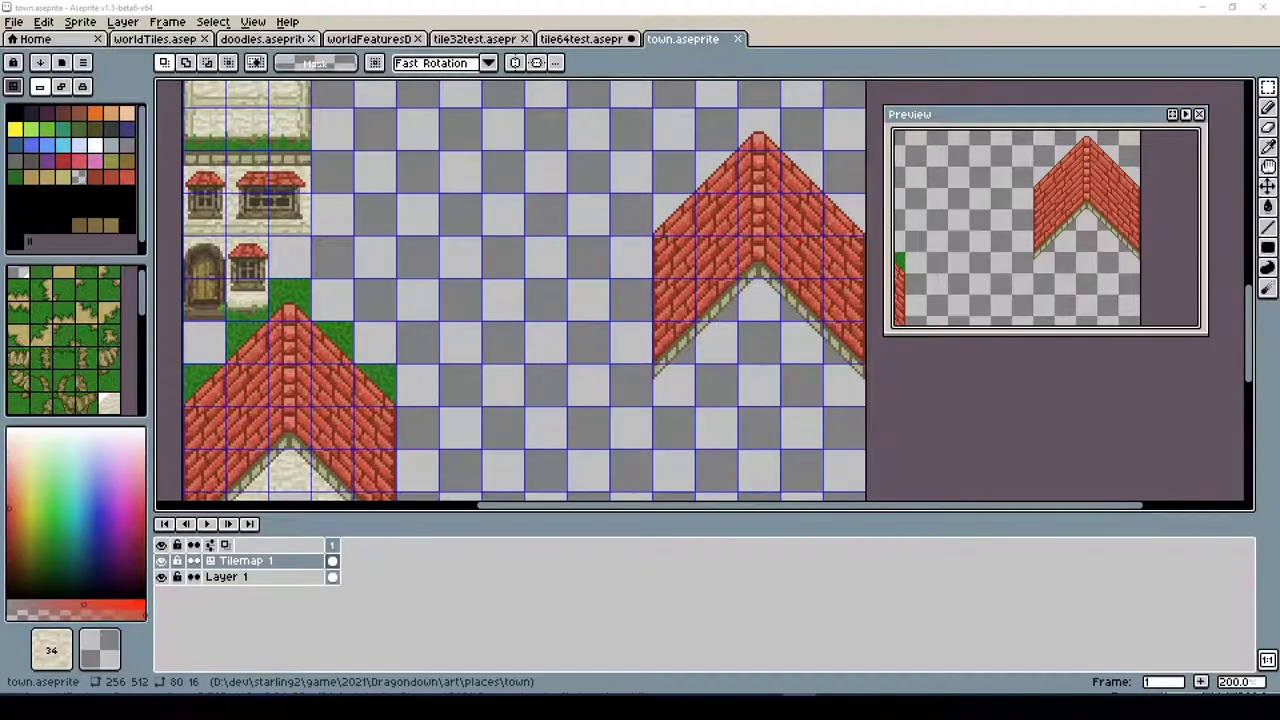
# Block in a small chimney silhouette with #7c3323 in the empty tile above the long roof's ridge
pyautogui.scroll(5, 500, 300)
pyautogui.moveTo(290, 120); pyautogui.dragTo(628, 489)
pyautogui.click(1267, 166)
pyautogui.moveTo(717, 396); pyautogui.dragTo(643, 434)
pyautogui.scroll(3, 660, 303)
pyautogui.scroll(1, 660, 303)
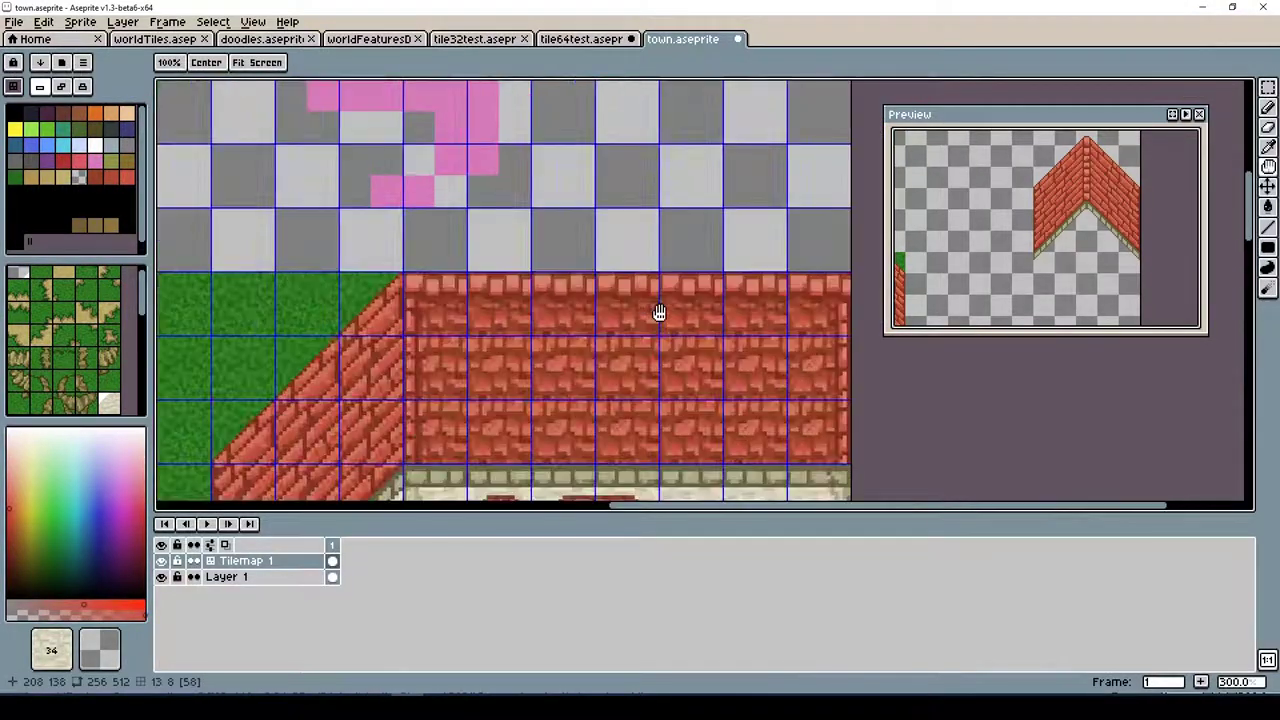
pyautogui.press('b')
pyautogui.click(251, 21)
pyautogui.click(41, 88)
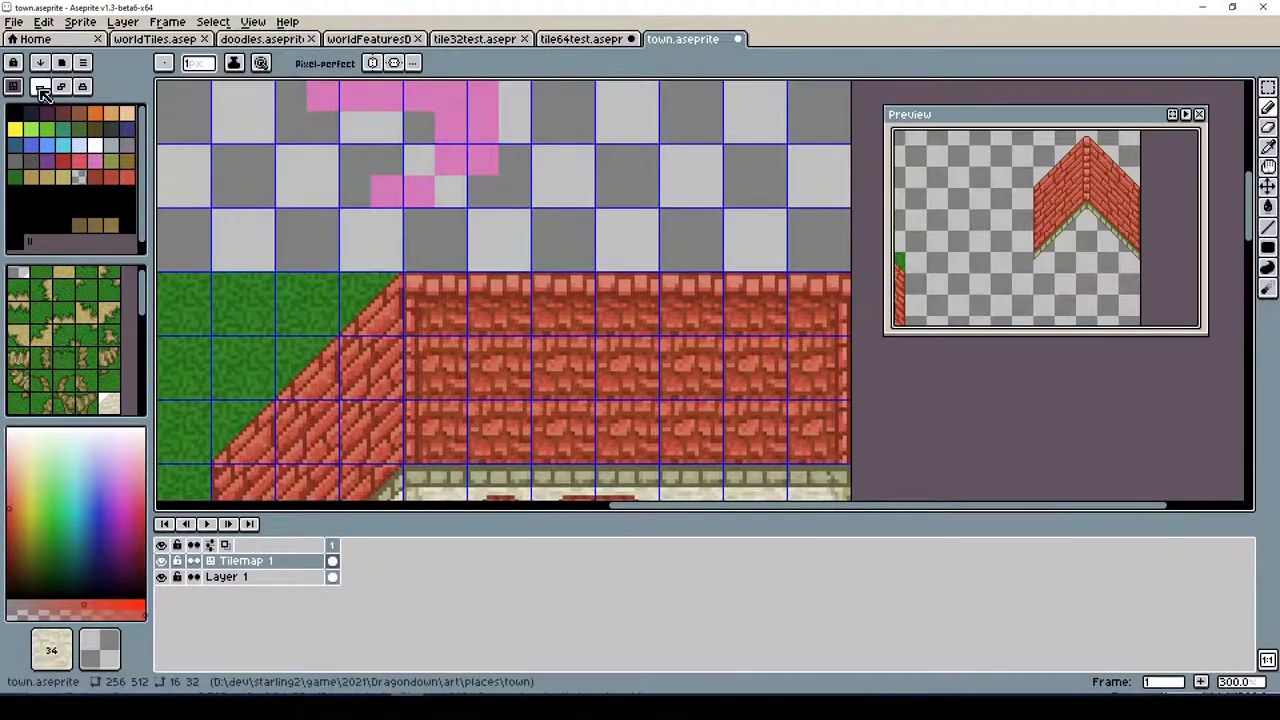
pyautogui.hotkey('ctrl', 'z')
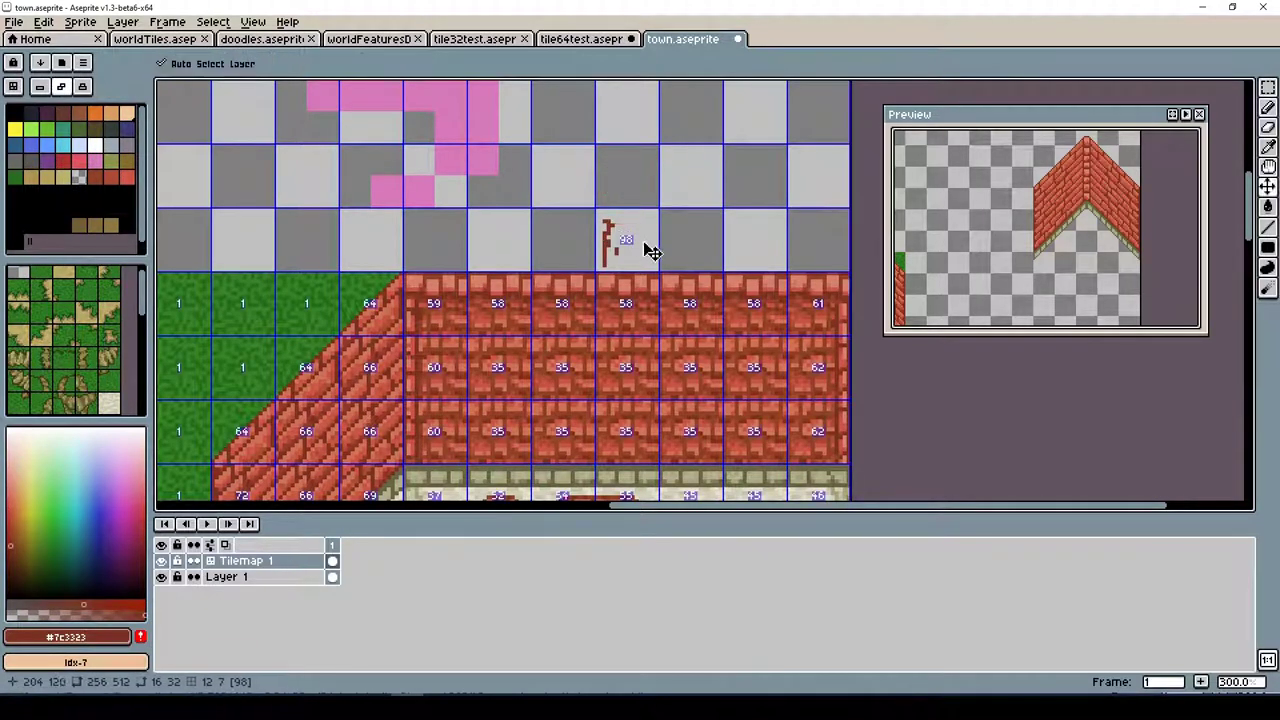
pyautogui.moveTo(646, 249); pyautogui.dragTo(632, 215)
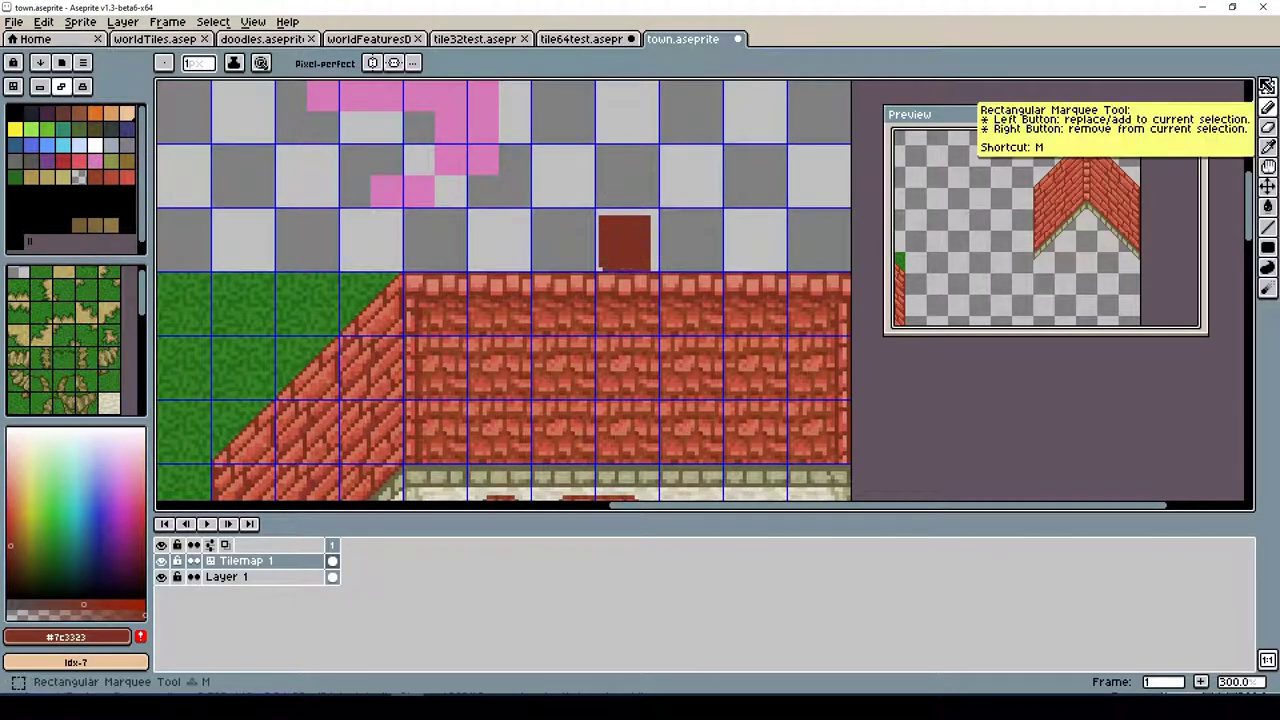
# Draw the chimney's rim with #cb5444 and shade its dark opening and edges with #7c3323 and #98422f
pyautogui.keyDown('alt'); pyautogui.click(606, 225); pyautogui.keyUp('alt')
pyautogui.moveTo(606, 225); pyautogui.dragTo(642, 226)
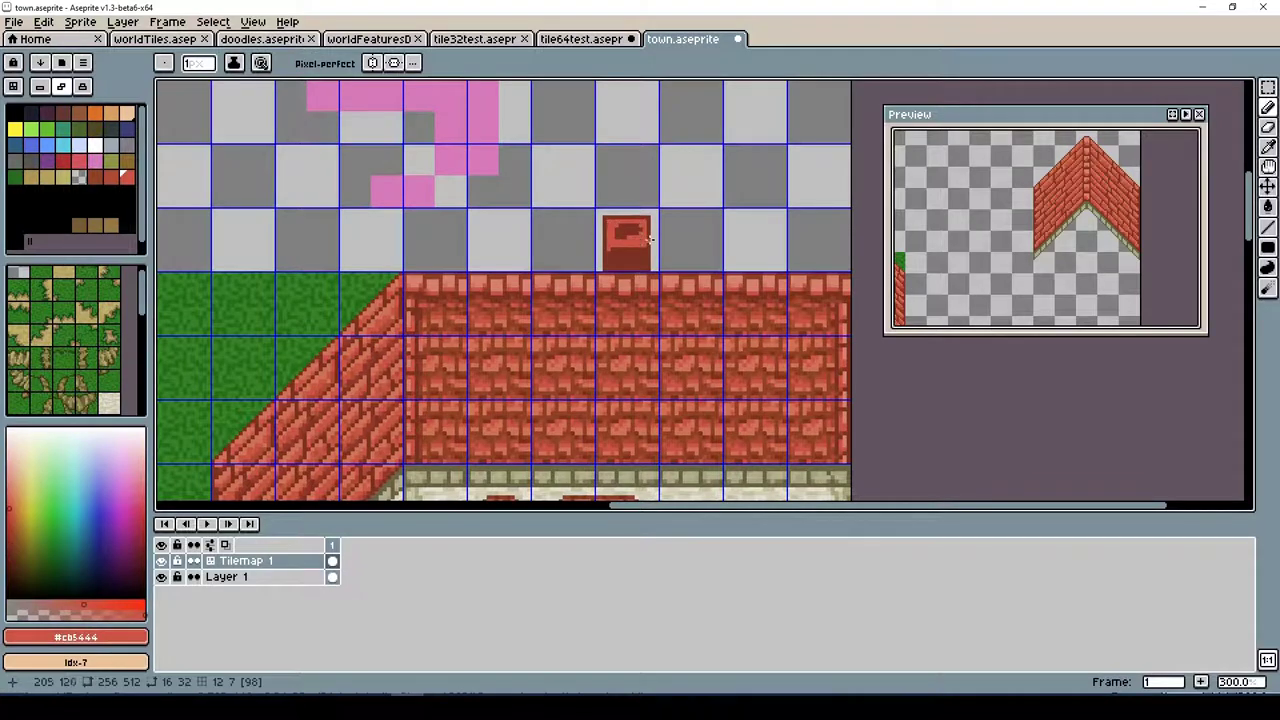
pyautogui.keyDown('alt'); pyautogui.click(620, 230); pyautogui.keyUp('alt')
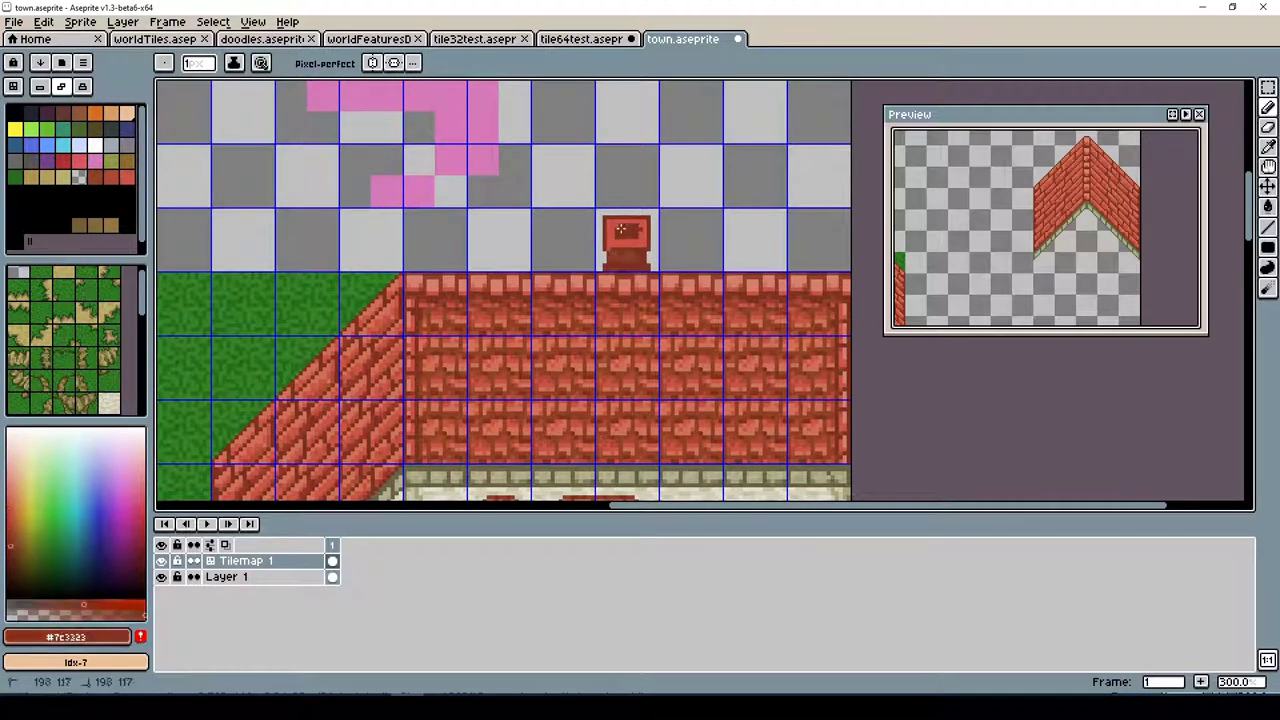
pyautogui.keyDown('alt'); pyautogui.click(617, 234); pyautogui.keyUp('alt')
pyautogui.keyDown('alt'); pyautogui.click(648, 240); pyautogui.keyUp('alt')
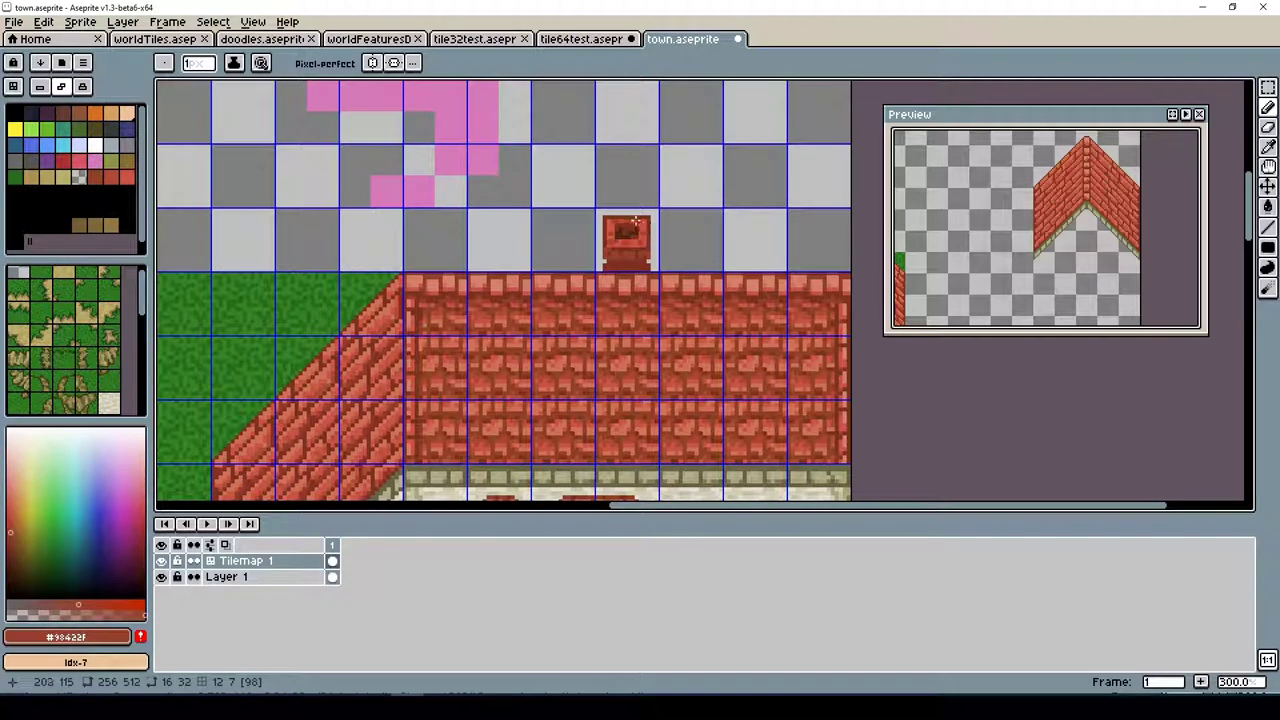
# Add brick details to the chimney's lower part with #7c3323 and #cb5444, narrow its base with the Eraser, and save the file
pyautogui.keyDown('alt'); pyautogui.click(613, 267); pyautogui.keyUp('alt')
pyautogui.keyDown('alt'); pyautogui.click(645, 236); pyautogui.keyUp('alt')
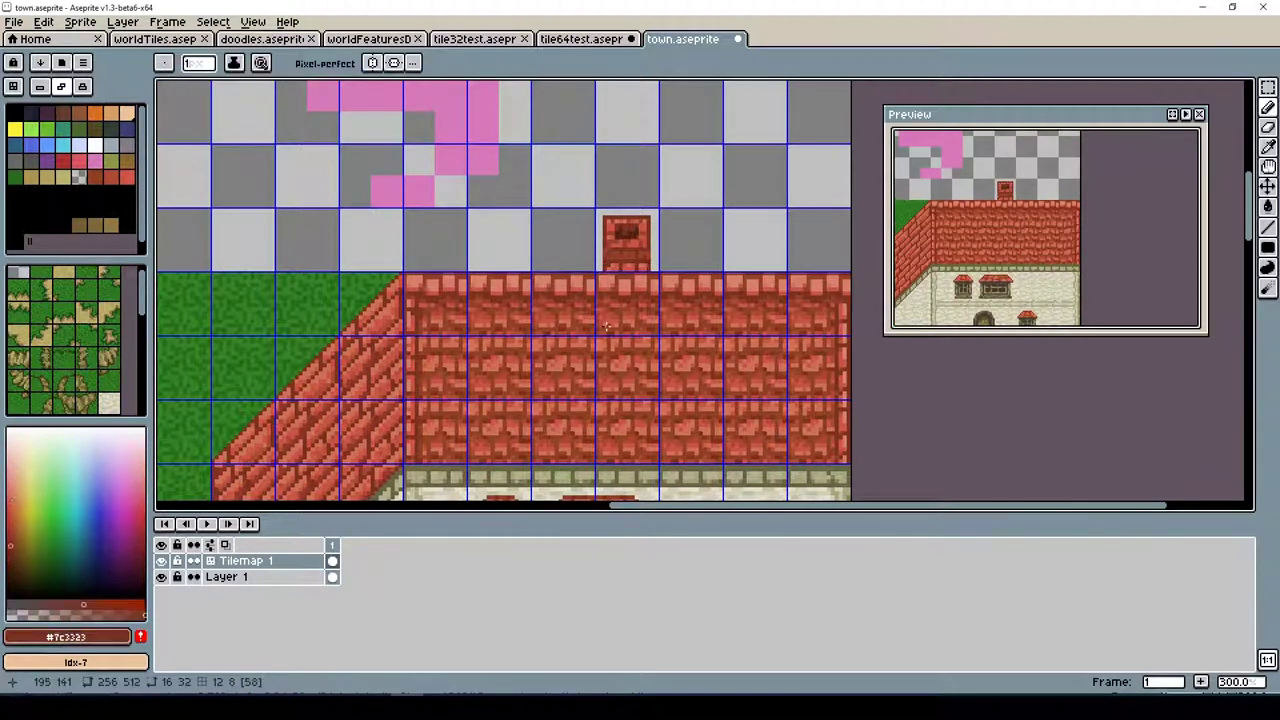
pyautogui.keyDown('alt'); pyautogui.click(612, 253); pyautogui.keyUp('alt')
pyautogui.keyDown('alt'); pyautogui.click(608, 250); pyautogui.keyUp('alt')
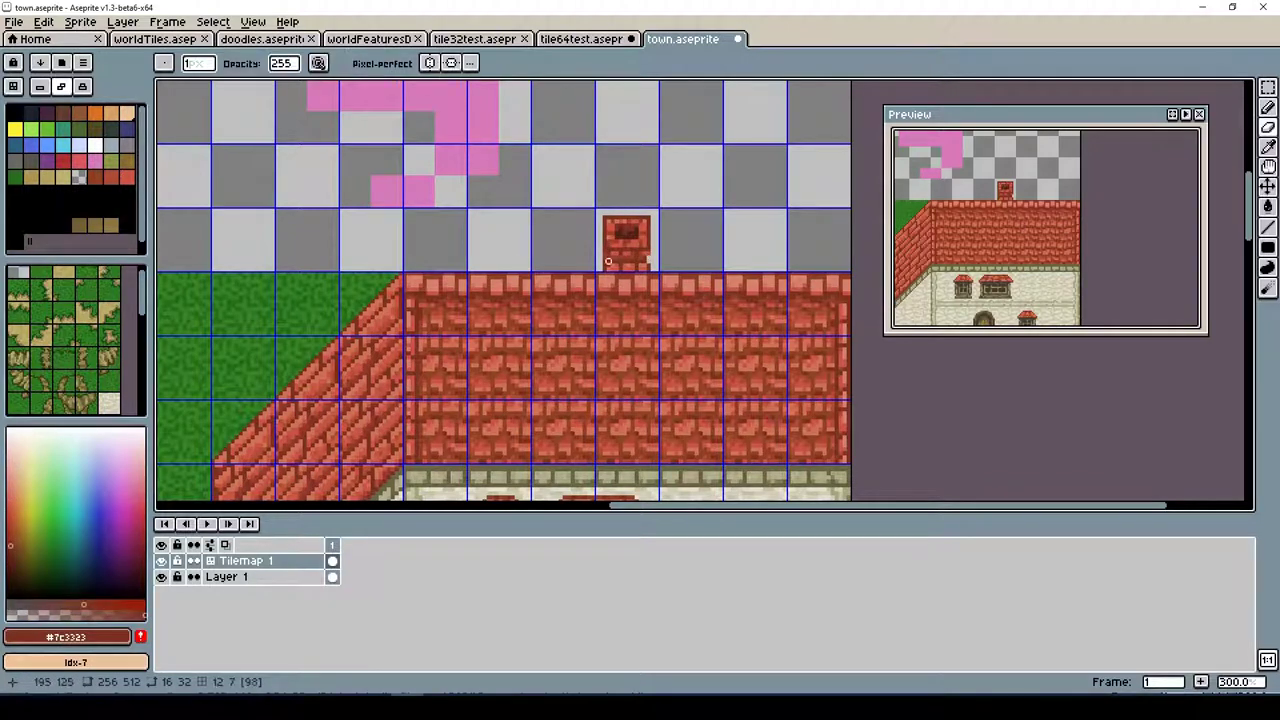
pyautogui.keyDown('alt'); pyautogui.click(560, 317); pyautogui.keyUp('alt')
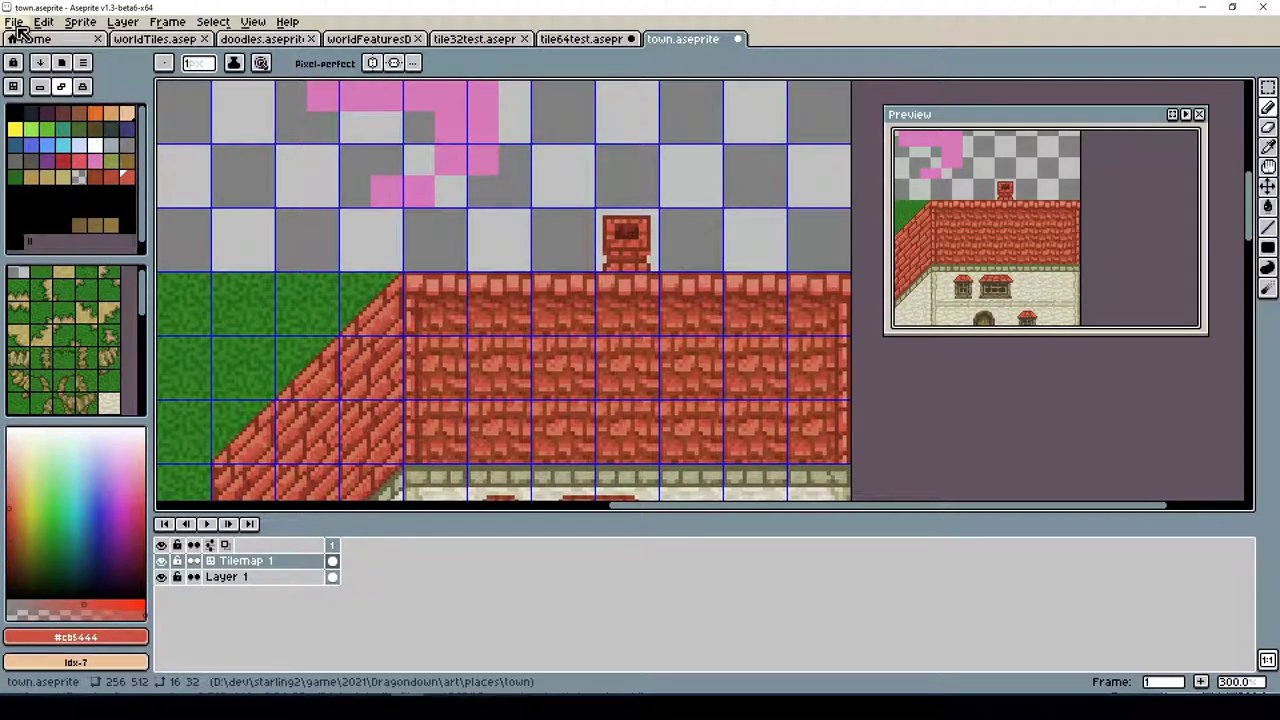
pyautogui.hotkey('ctrl', 's')
# Create an empty tilemap layer between Tilemap 1 and Layer 1
pyautogui.hscroll(-2, 733, 489)
pyautogui.hscroll(-4, 733, 489)
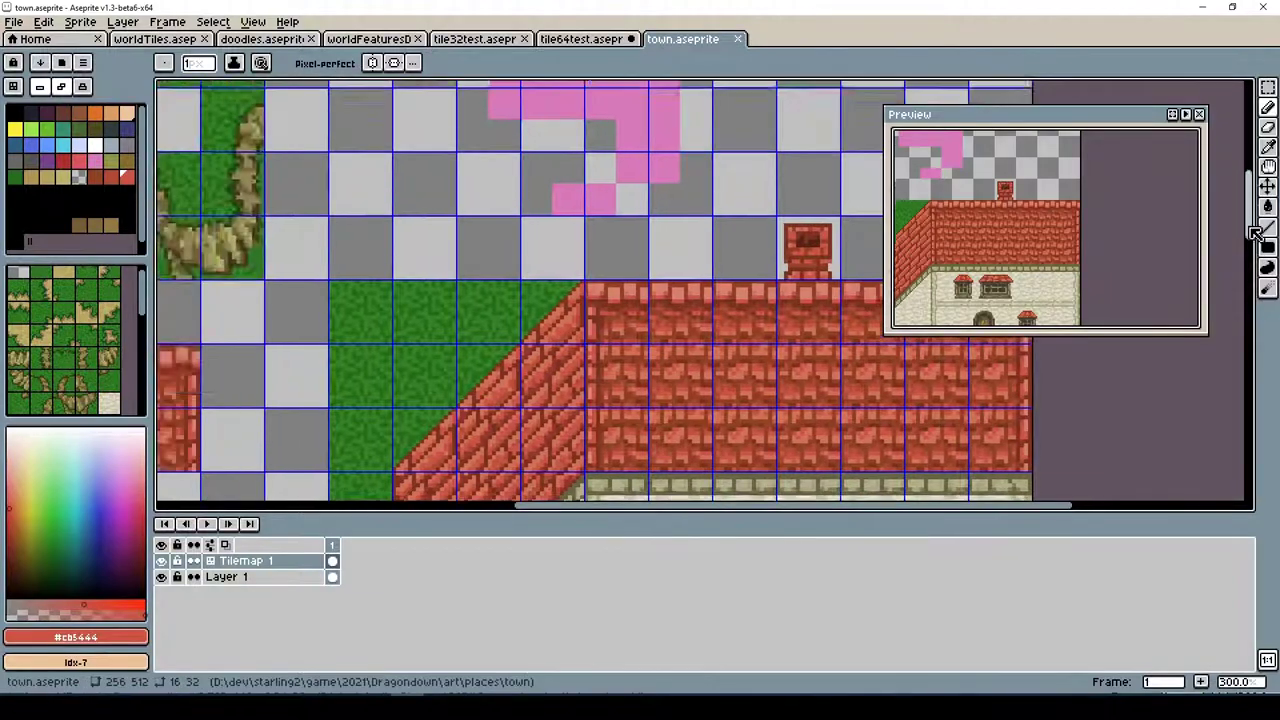
pyautogui.scroll(-3, 1214, 251)
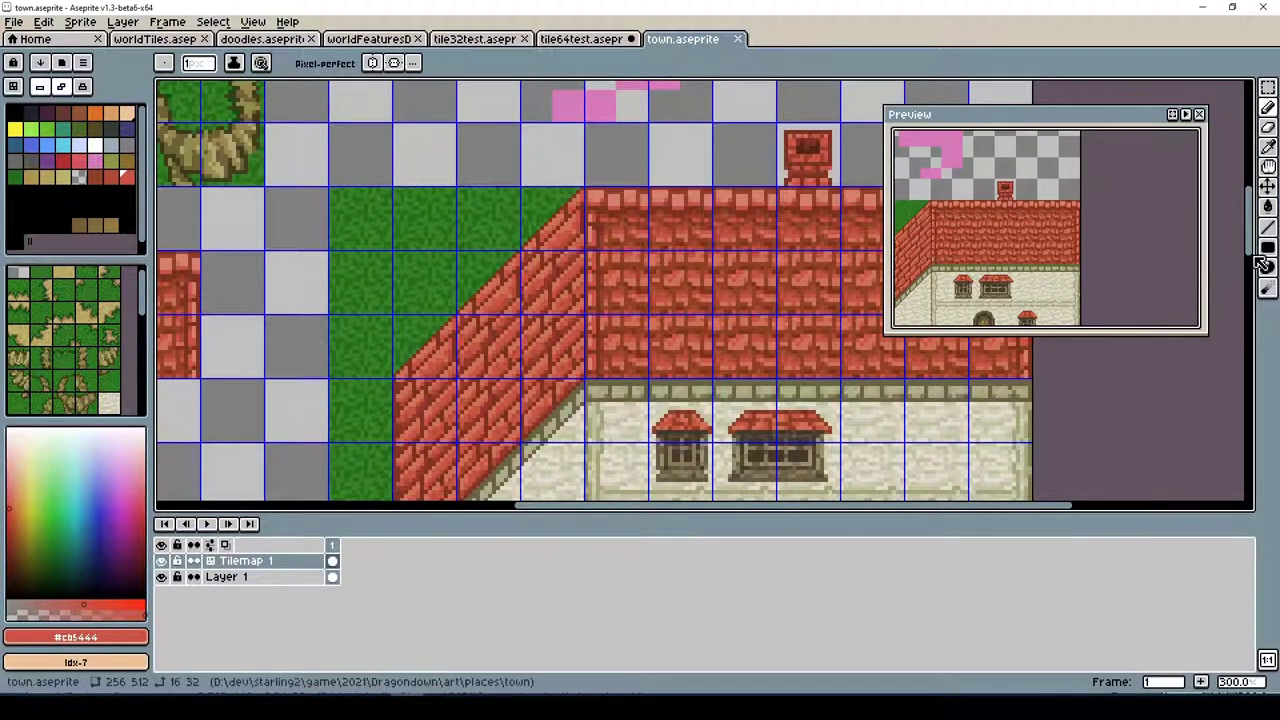
pyautogui.scroll(-1, 338, 172)
pyautogui.press('m')
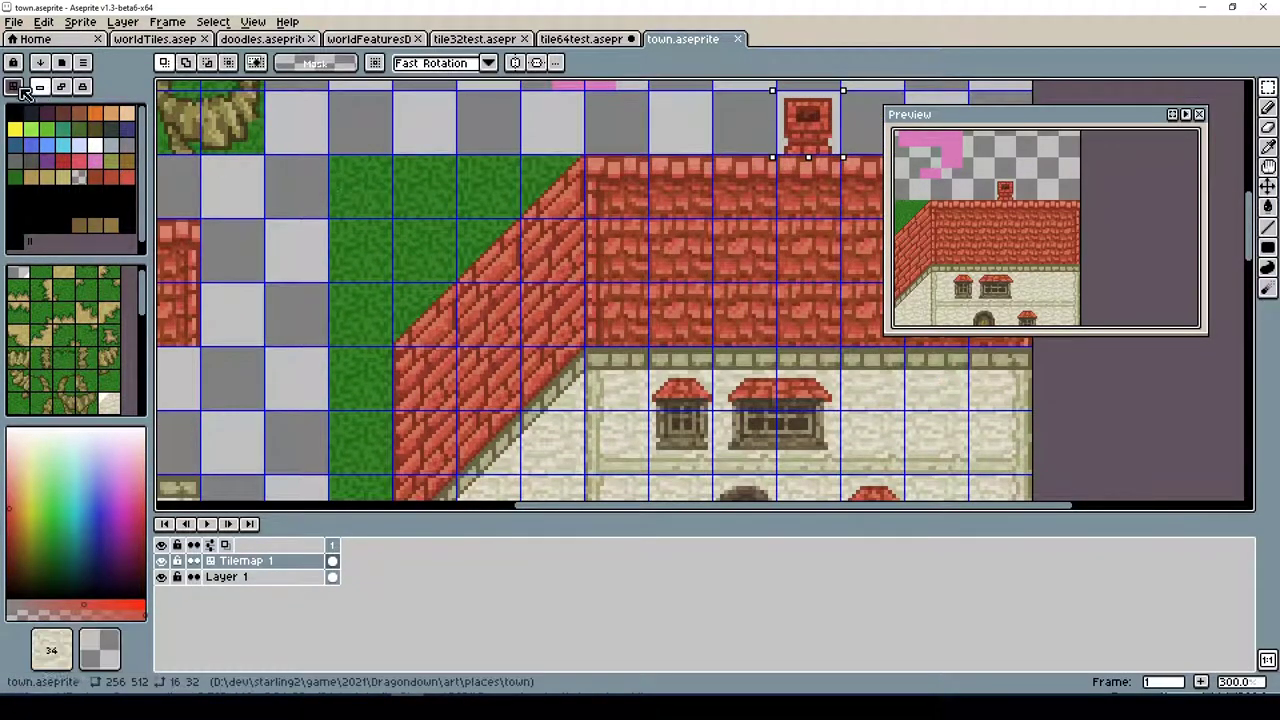
pyautogui.press('Tab')
pyautogui.click(122, 21)
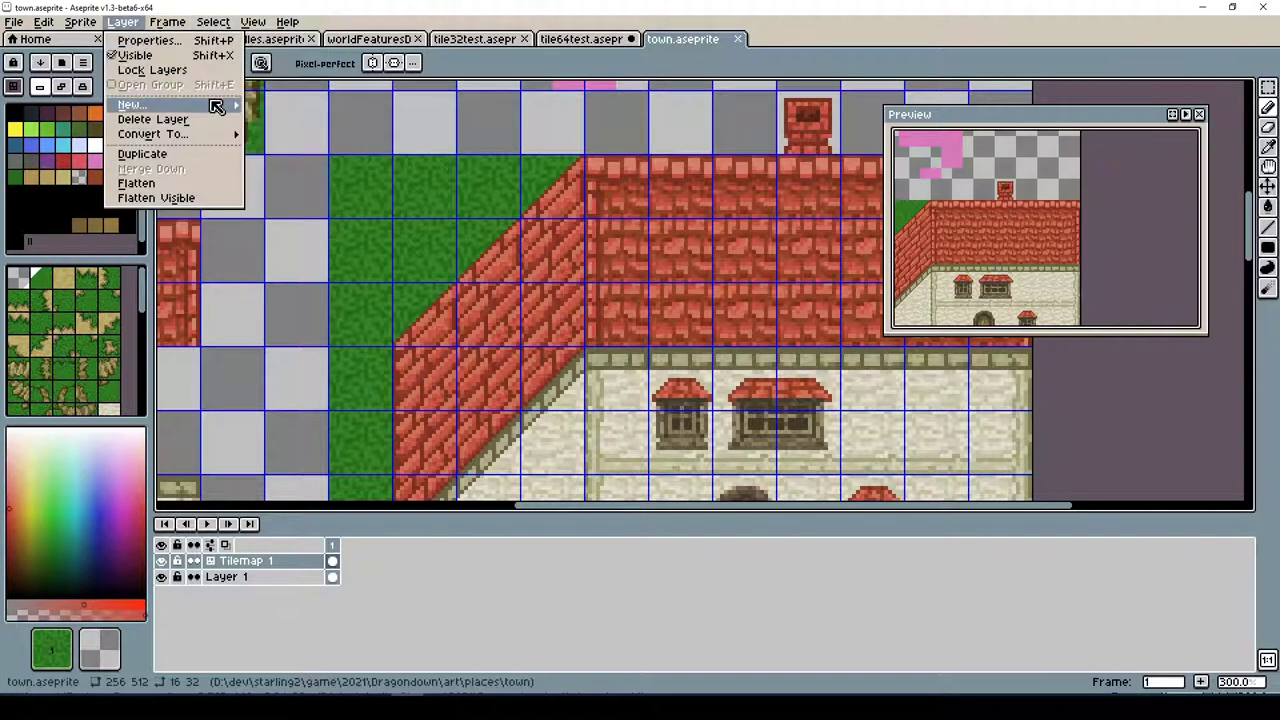
pyautogui.click(290, 188)
pyautogui.press('Return')
pyautogui.scroll(-10, 436, 307)
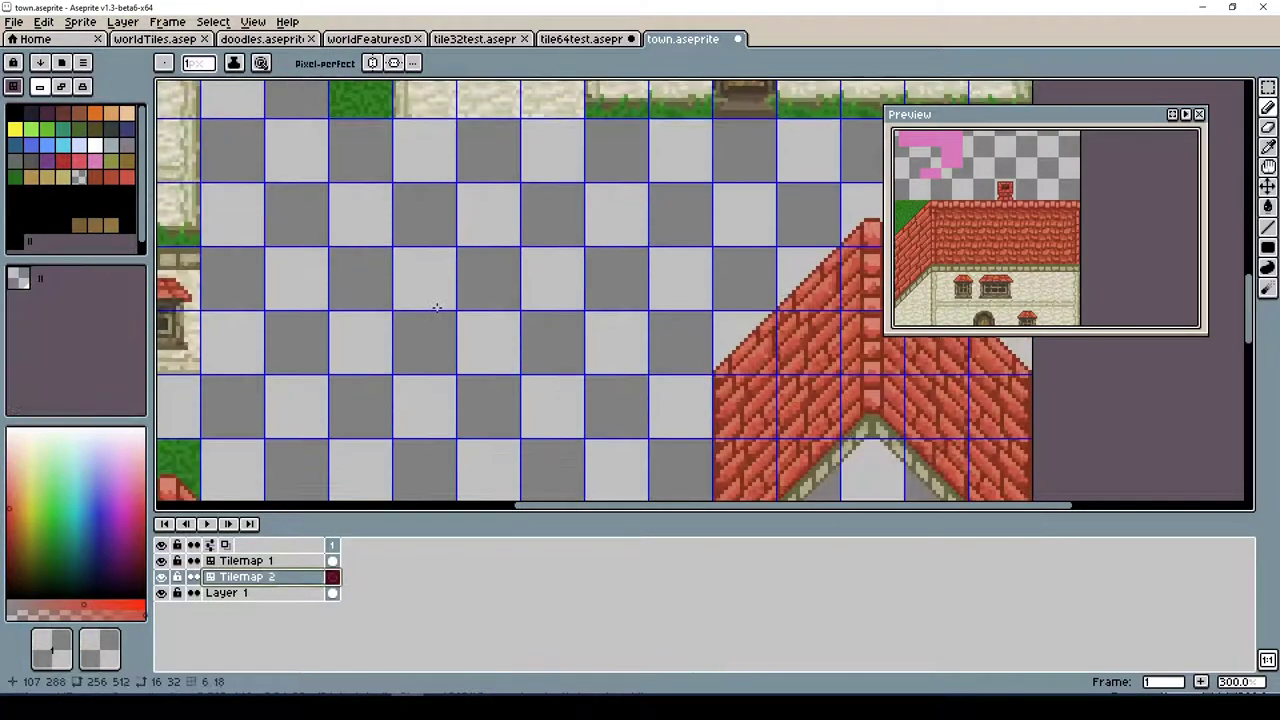
# Delete the empty Tilemap 2 layer
pyautogui.click(277, 565)
pyautogui.scroll(1, 436, 307)
pyautogui.click(300, 577)
pyautogui.rightClick(290, 577)
pyautogui.click(340, 603)
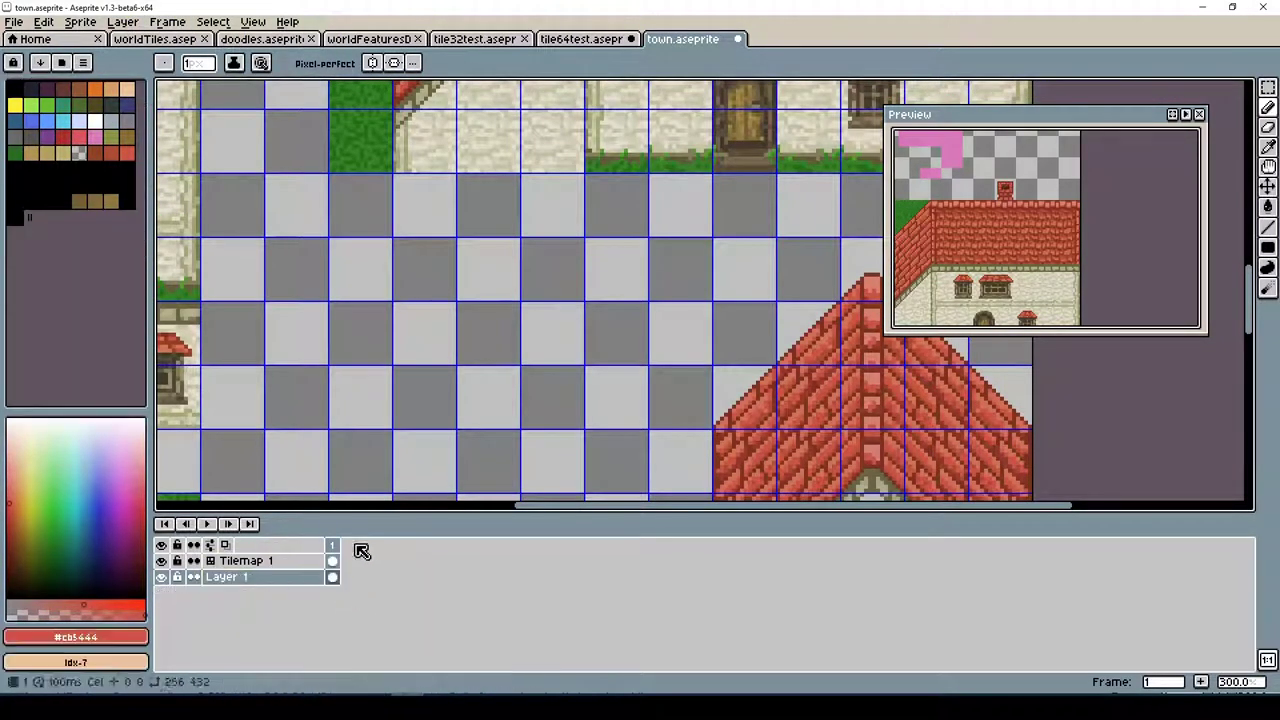
# Copy a 16 by 48 px column of grass tiles into the empty area below the house on Tilemap 1
pyautogui.scroll(-8, 362, 450)
pyautogui.click(240, 561)
pyautogui.press('m')
pyautogui.moveTo(328, 114); pyautogui.dragTo(394, 310)
pyautogui.click(226, 577)
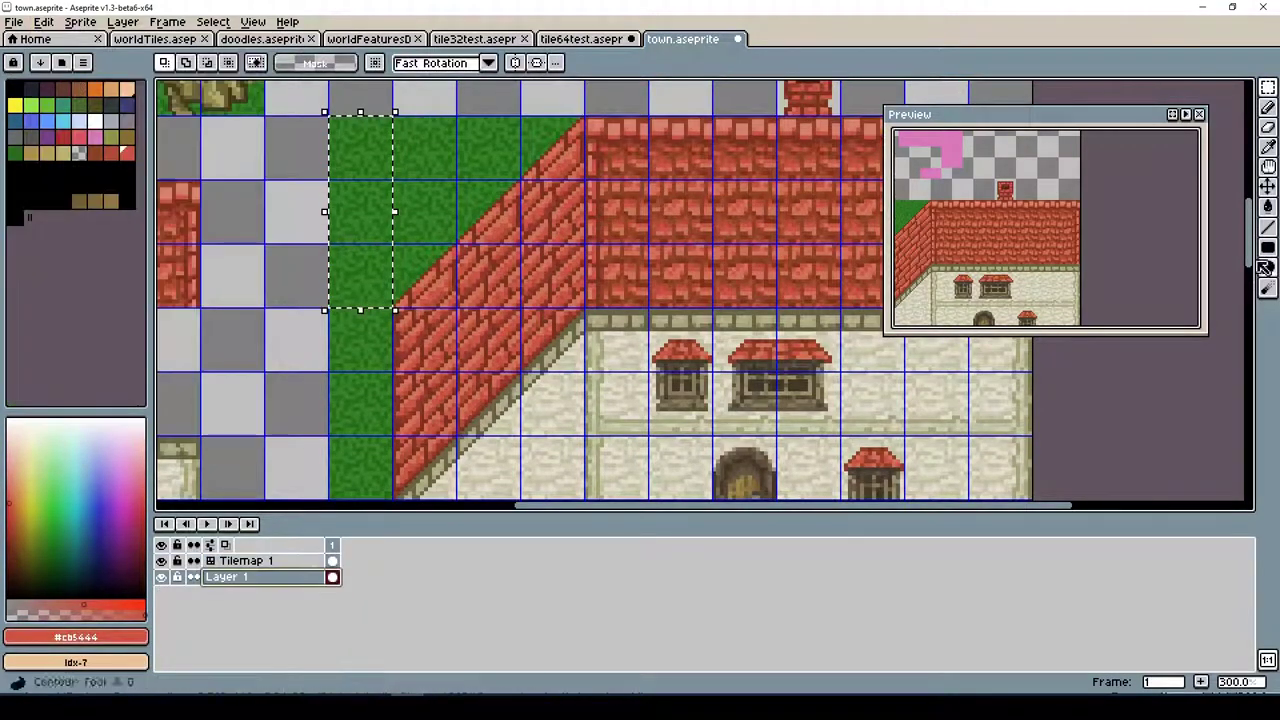
pyautogui.scroll(2, 600, 400)
pyautogui.click(243, 561)
pyautogui.click(253, 21)
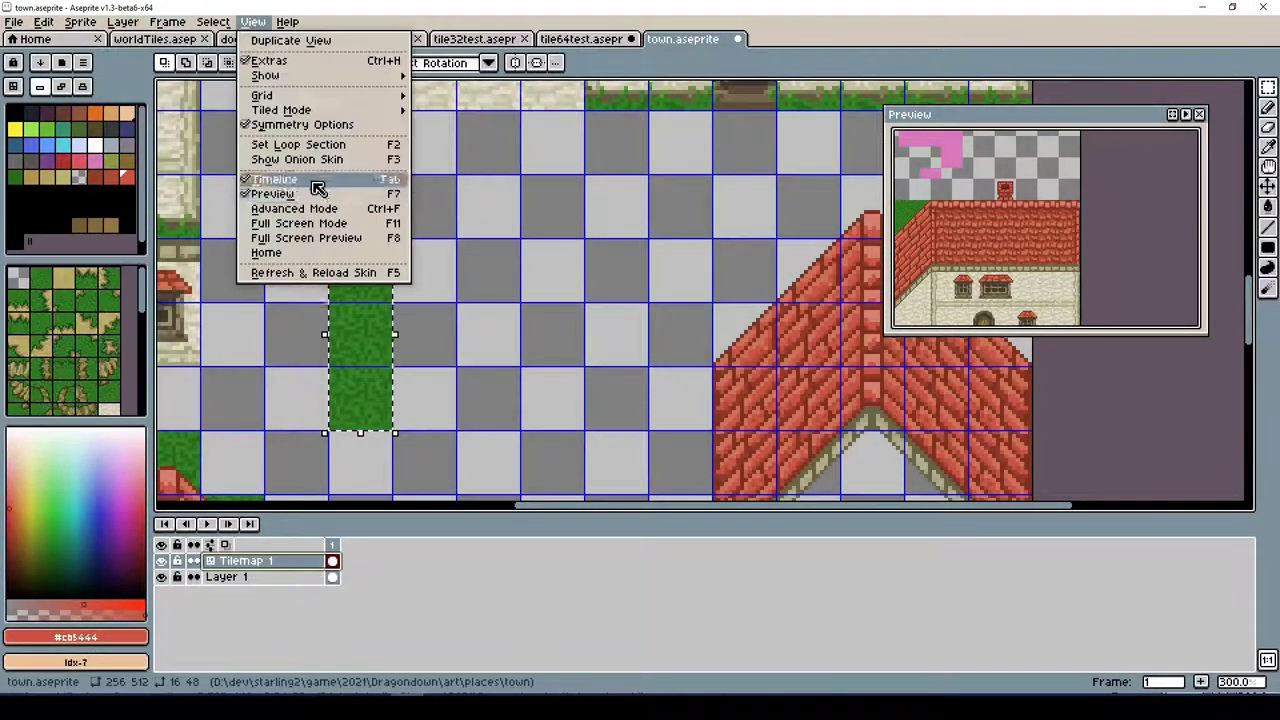
pyautogui.press('Escape')
pyautogui.hotkey('ctrl', 'd')
# Draw a brown pine trunk with spreading roots and a pointed dark green foliage mass on the 16 by 48 px grass column
pyautogui.press('b')
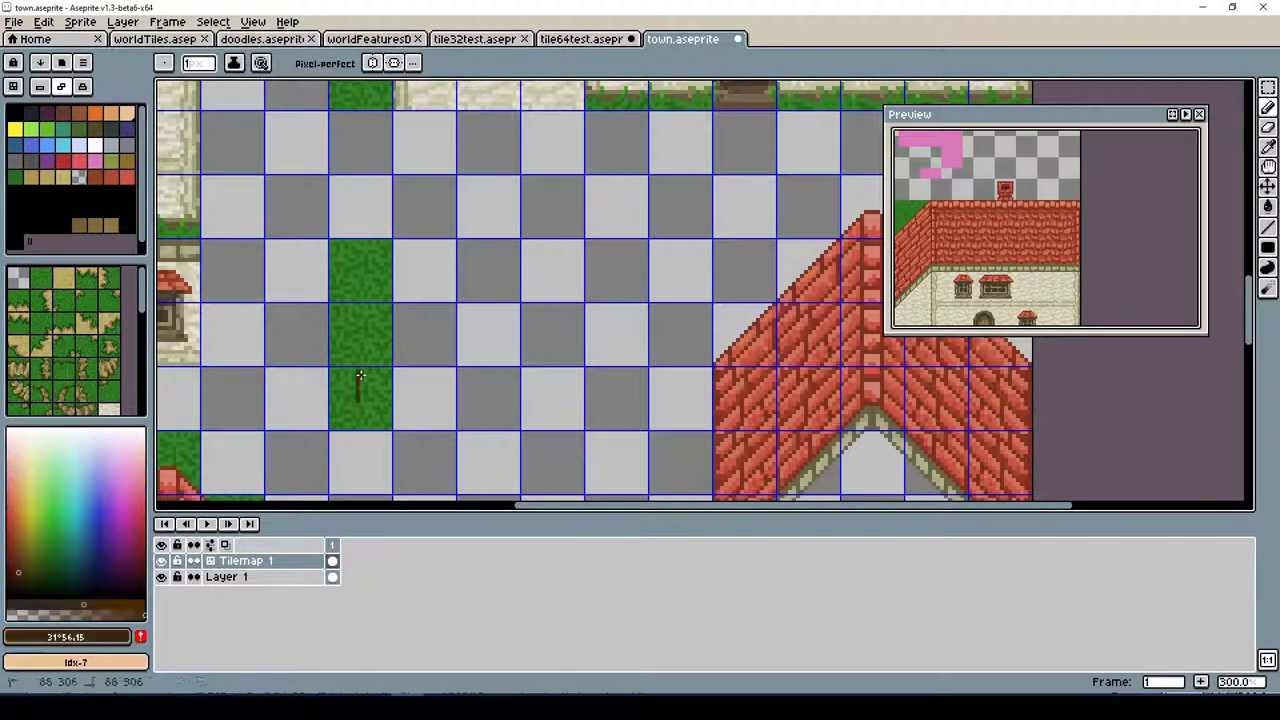
pyautogui.moveTo(362, 418)
pyautogui.mouseDown()
pyautogui.moveTo(362, 386)
pyautogui.moveTo(374, 400)
pyautogui.moveTo(358, 352)
pyautogui.moveTo(367, 358)
pyautogui.mouseUp()
pyautogui.click(22, 530)
pyautogui.click(62, 568)
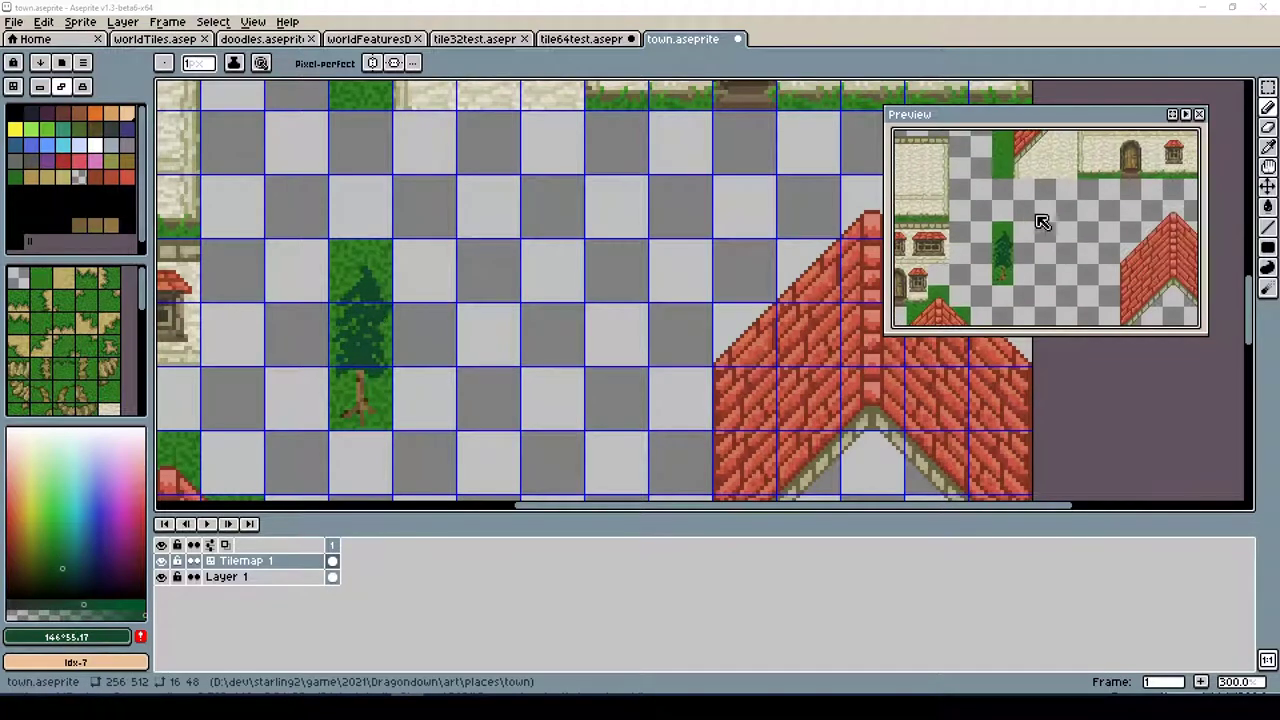
# Texture the pine's foliage and crown with a lighter green (139°, 54, 25) and #14472b
pyautogui.click(60, 556)
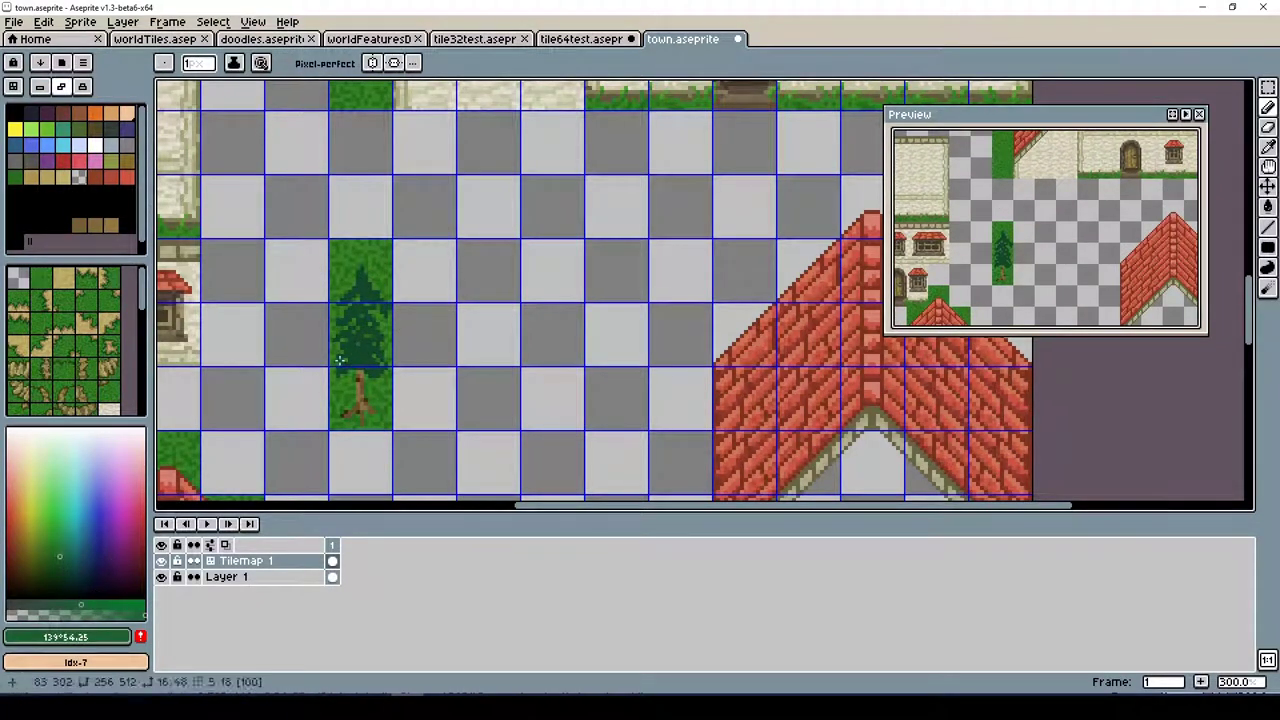
pyautogui.click(349, 294)
pyautogui.keyDown('alt'); pyautogui.click(352, 296); pyautogui.keyUp('alt')
pyautogui.keyDown('alt'); pyautogui.click(356, 293); pyautogui.keyUp('alt')
pyautogui.keyDown('alt'); pyautogui.click(361, 290); pyautogui.keyUp('alt')
pyautogui.click(361, 290)
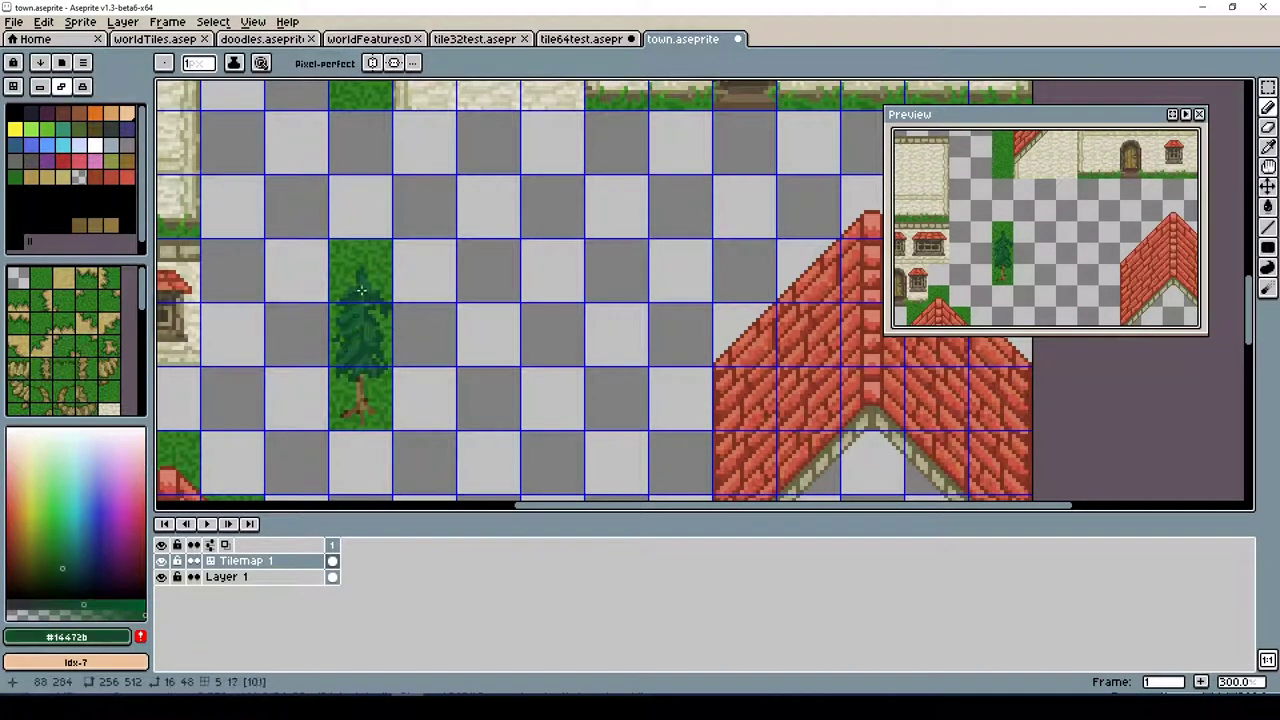
# Shape layered, jagged branches across the pine with shadow colour #0d2f20 and mid green #14472b
pyautogui.keyDown('alt'); pyautogui.click(361, 307); pyautogui.keyUp('alt')
pyautogui.keyDown('alt'); pyautogui.click(345, 355); pyautogui.keyUp('alt')
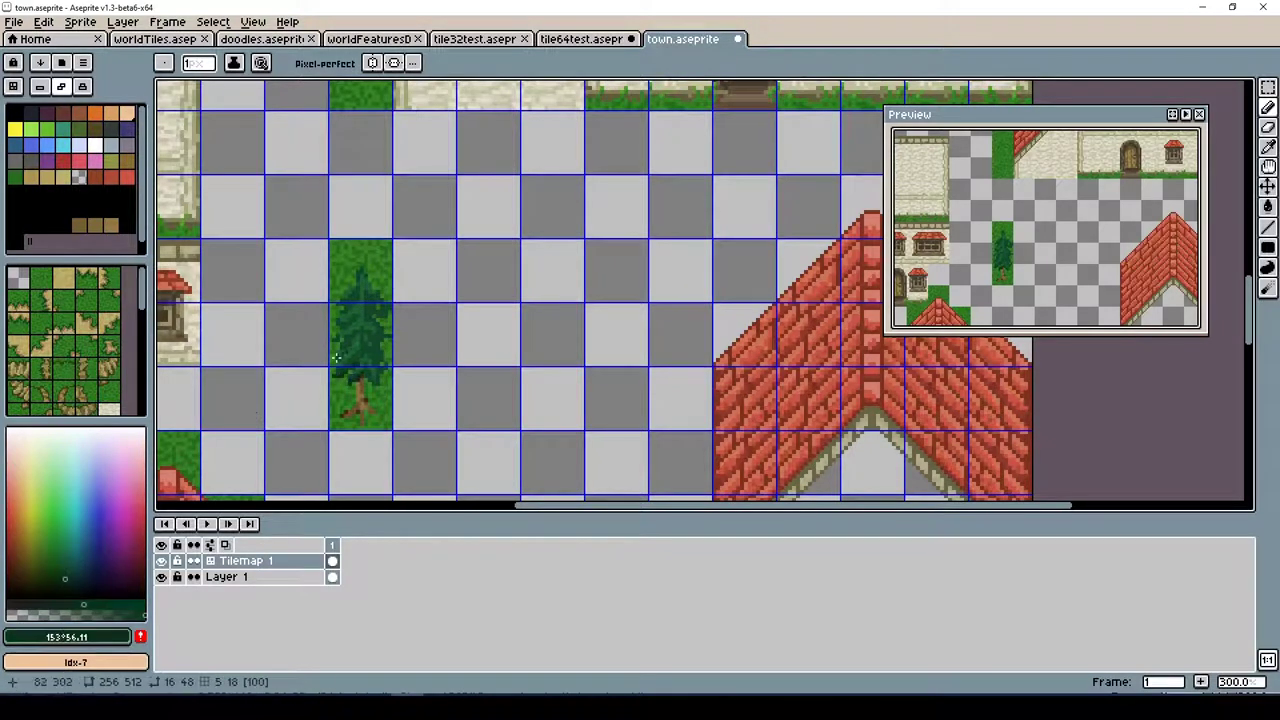
pyautogui.keyDown('alt'); pyautogui.click(372, 325); pyautogui.keyUp('alt')
pyautogui.keyDown('alt'); pyautogui.click(384, 300); pyautogui.keyUp('alt')
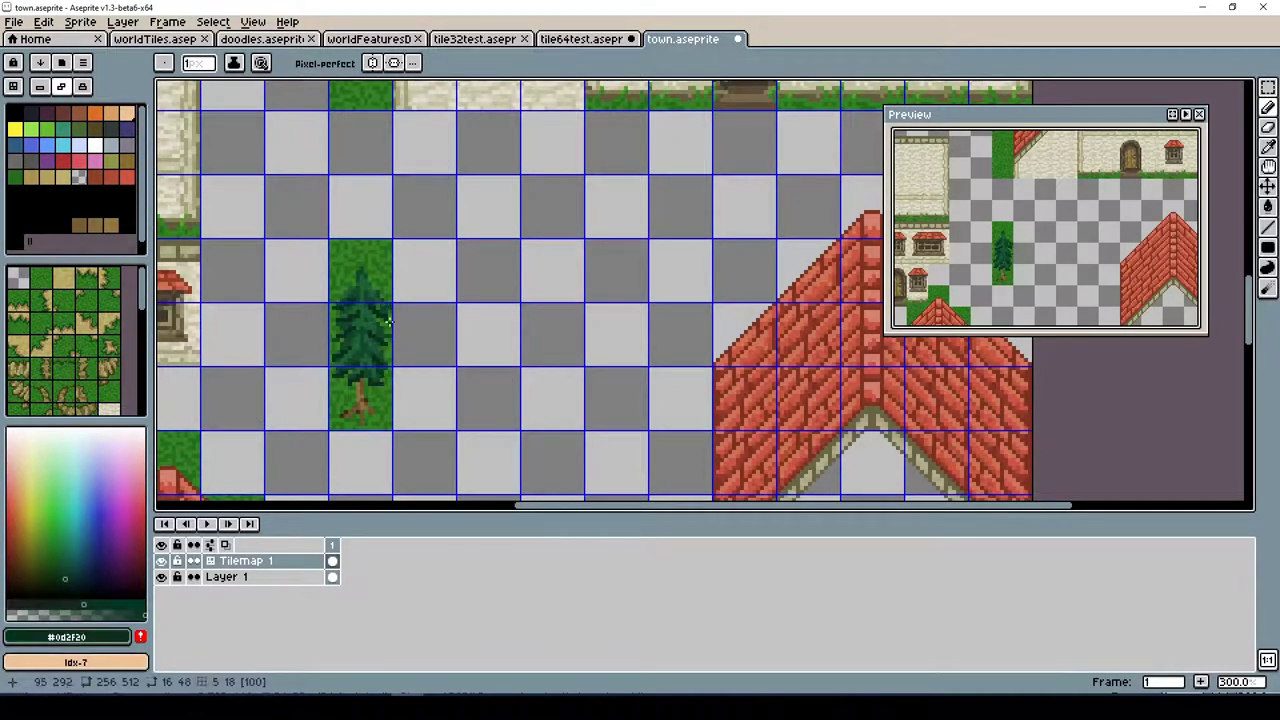
pyautogui.keyDown('alt'); pyautogui.click(394, 308); pyautogui.keyUp('alt')
pyautogui.keyDown('alt'); pyautogui.click(371, 327); pyautogui.keyUp('alt')
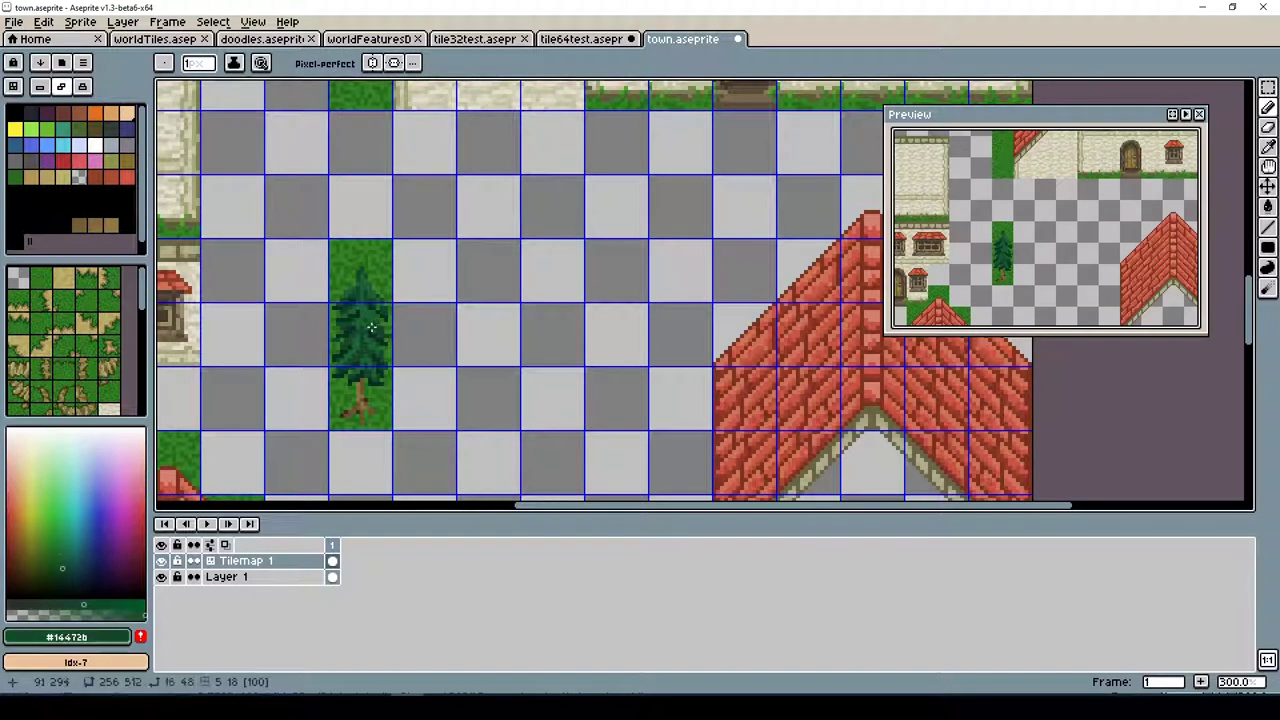
pyautogui.keyDown('alt'); pyautogui.click(373, 328); pyautogui.keyUp('alt')
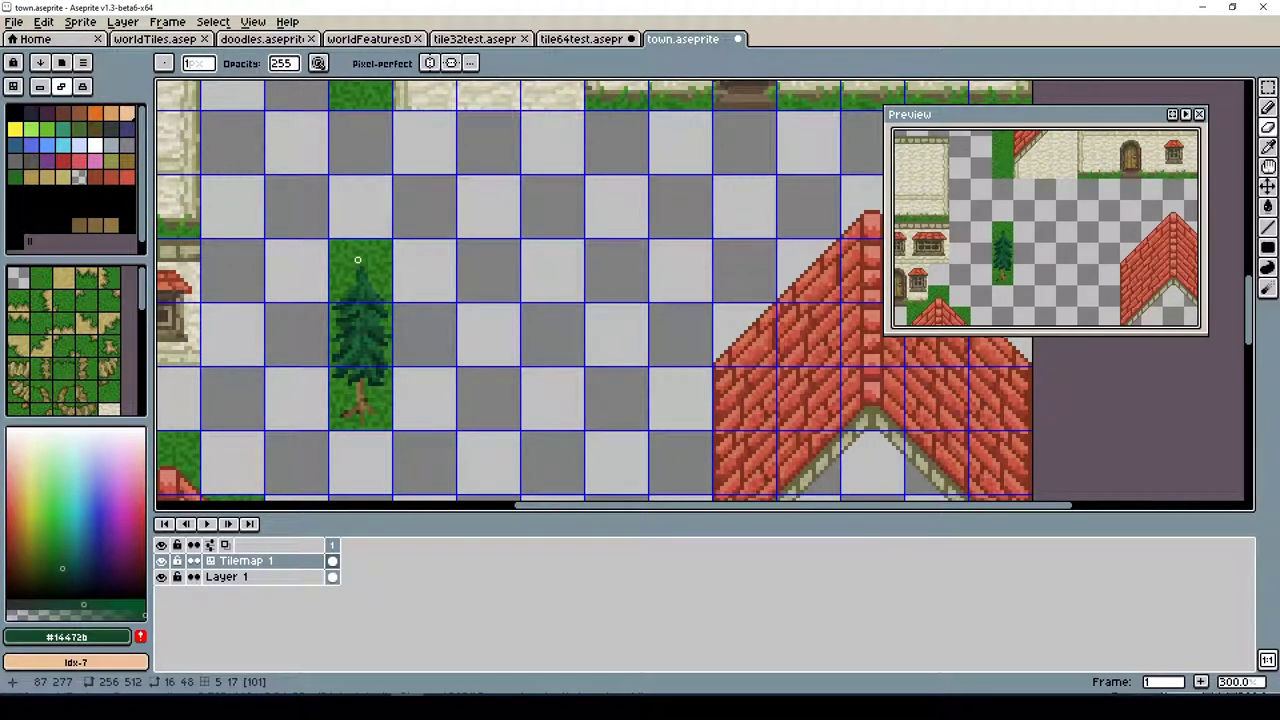
# Shade the pine's trunk and roots with #6a5232, darken the grass around its base, and save the file
pyautogui.keyDown('alt'); pyautogui.click(351, 411); pyautogui.keyUp('alt')
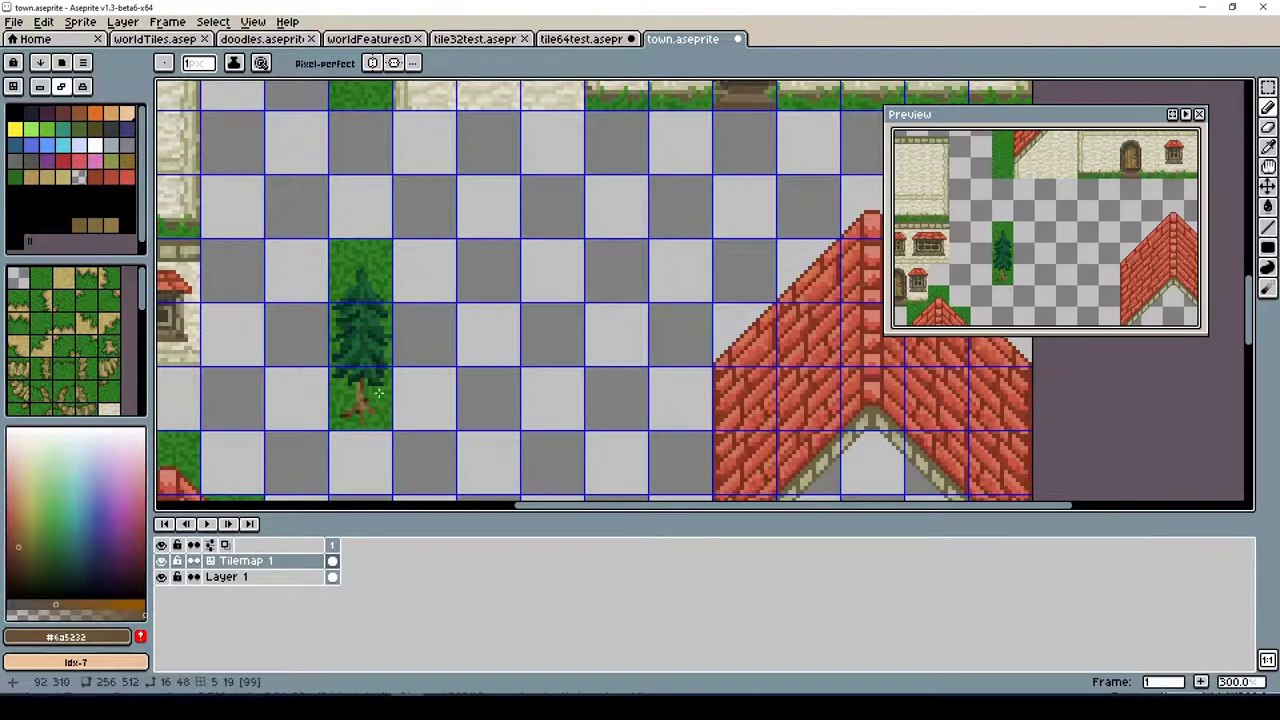
pyautogui.keyDown('alt'); pyautogui.click(230, 488); pyautogui.keyUp('alt')
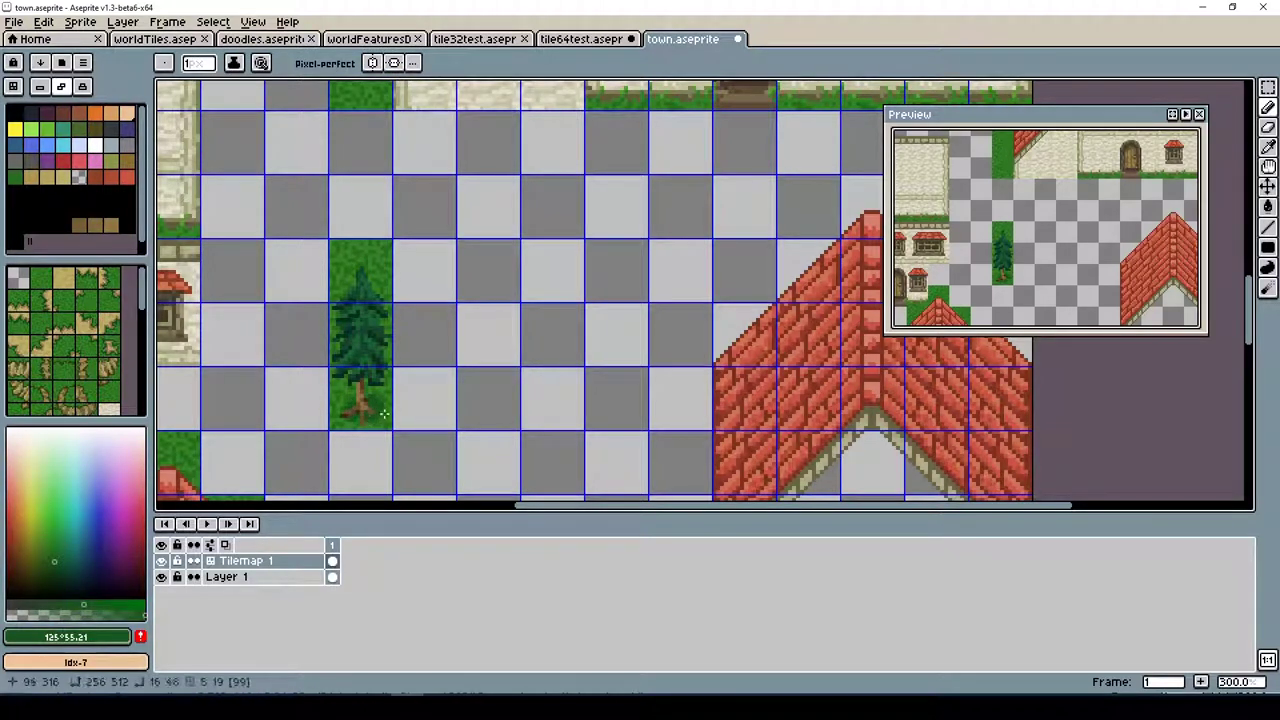
pyautogui.click(14, 21)
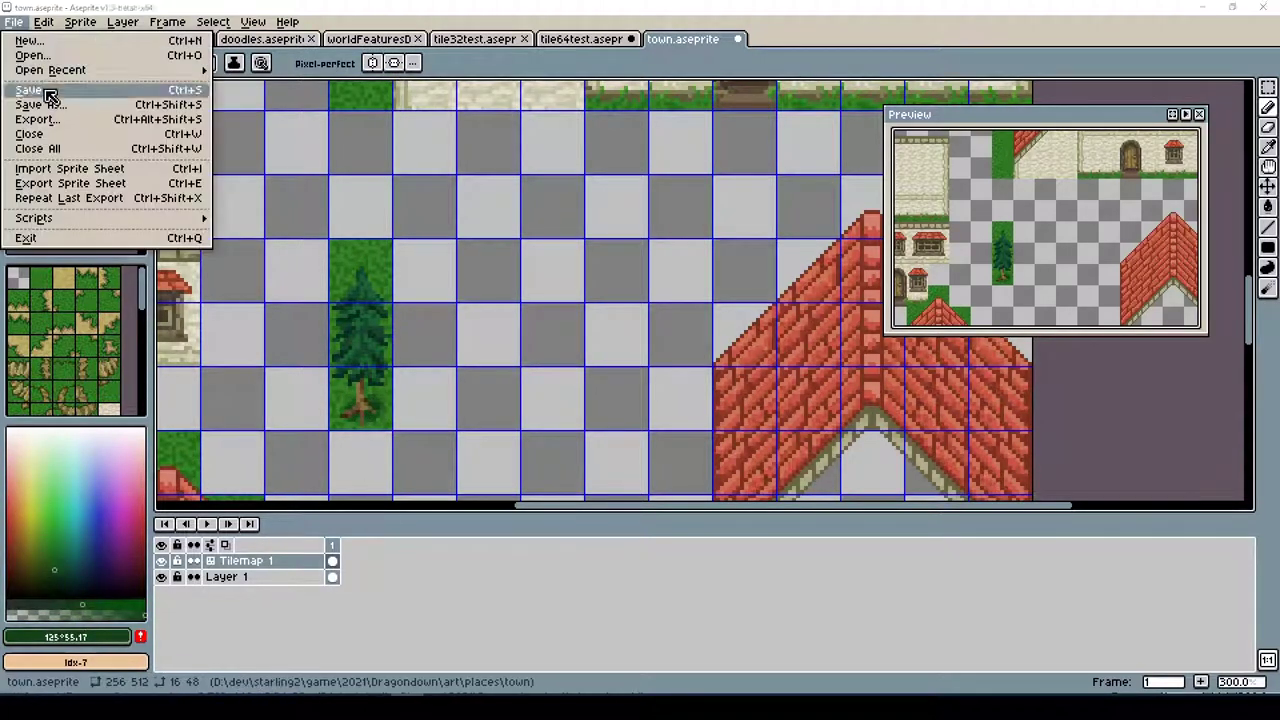
pyautogui.click(30, 90)
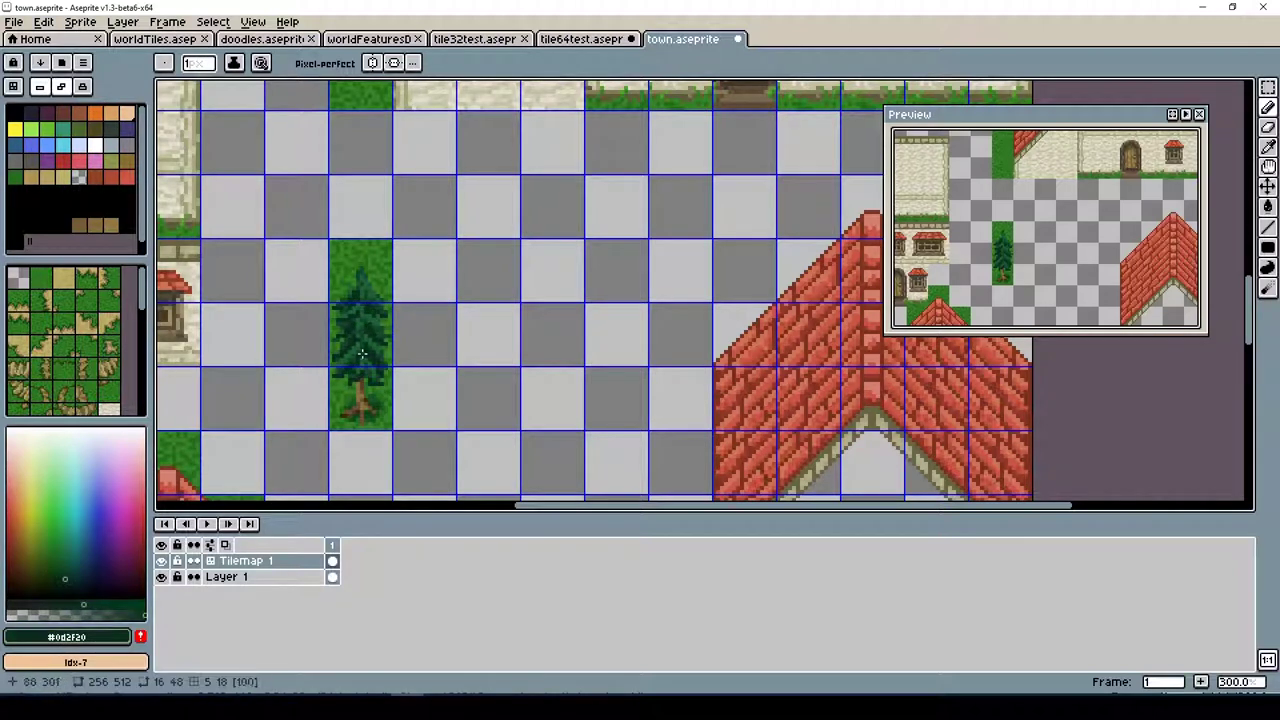
# Touch up the pine's branch shading with #0d2f20 and #14472b, and save the file again
pyautogui.keyDown('alt'); pyautogui.click(360, 344); pyautogui.keyUp('alt')
pyautogui.click(14, 21)
pyautogui.click(45, 92)
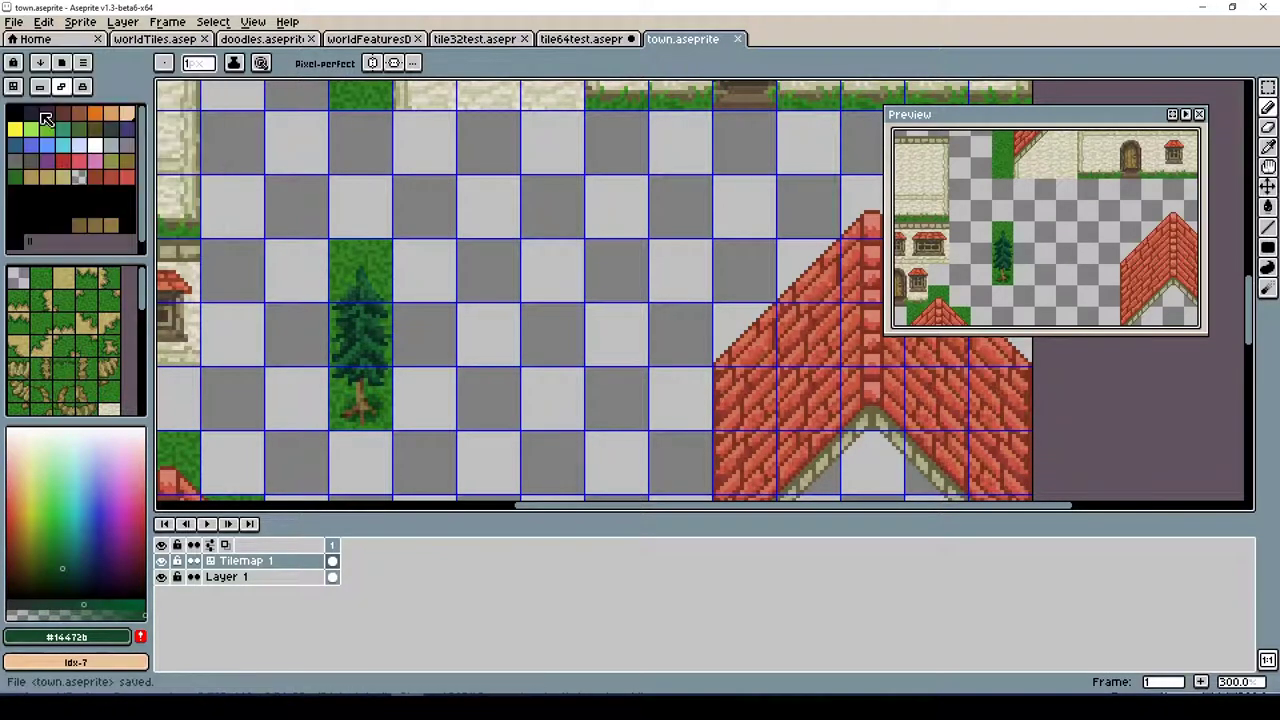
pyautogui.click(86, 105)
pyautogui.hotkey('ctrl', 'v')
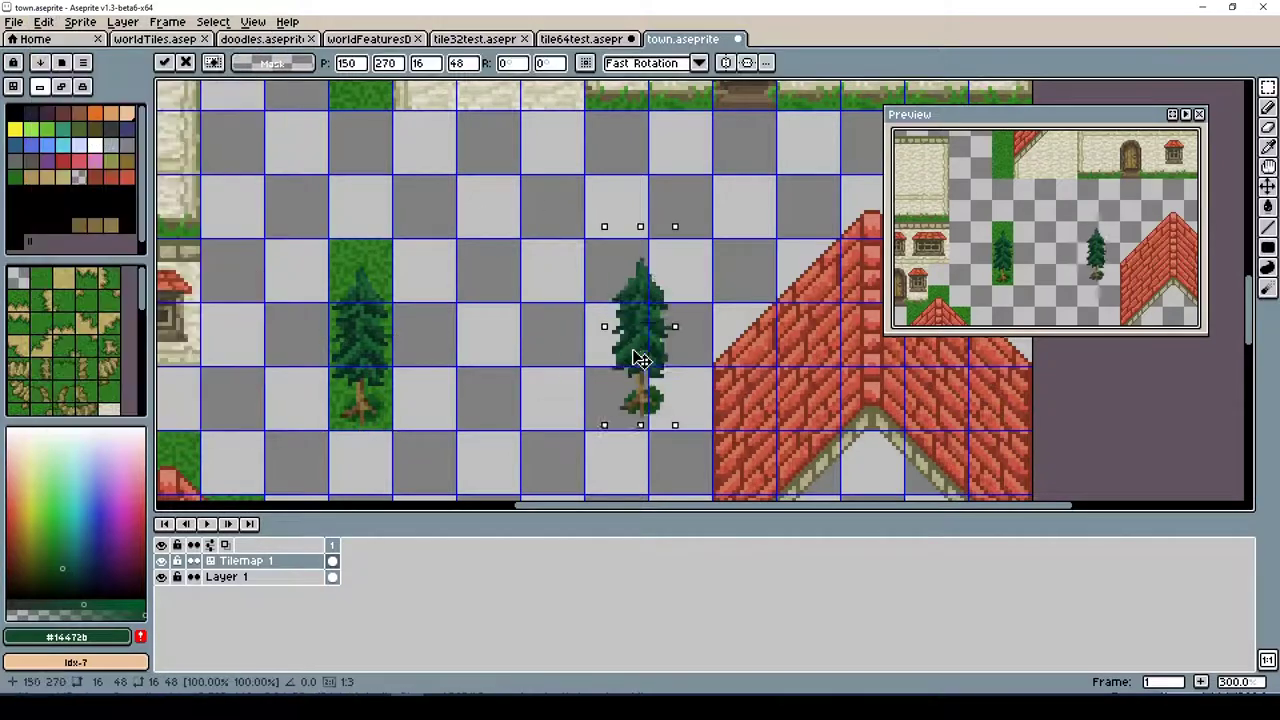
pyautogui.moveTo(652, 337); pyautogui.dragTo(629, 337)
pyautogui.press('Escape')
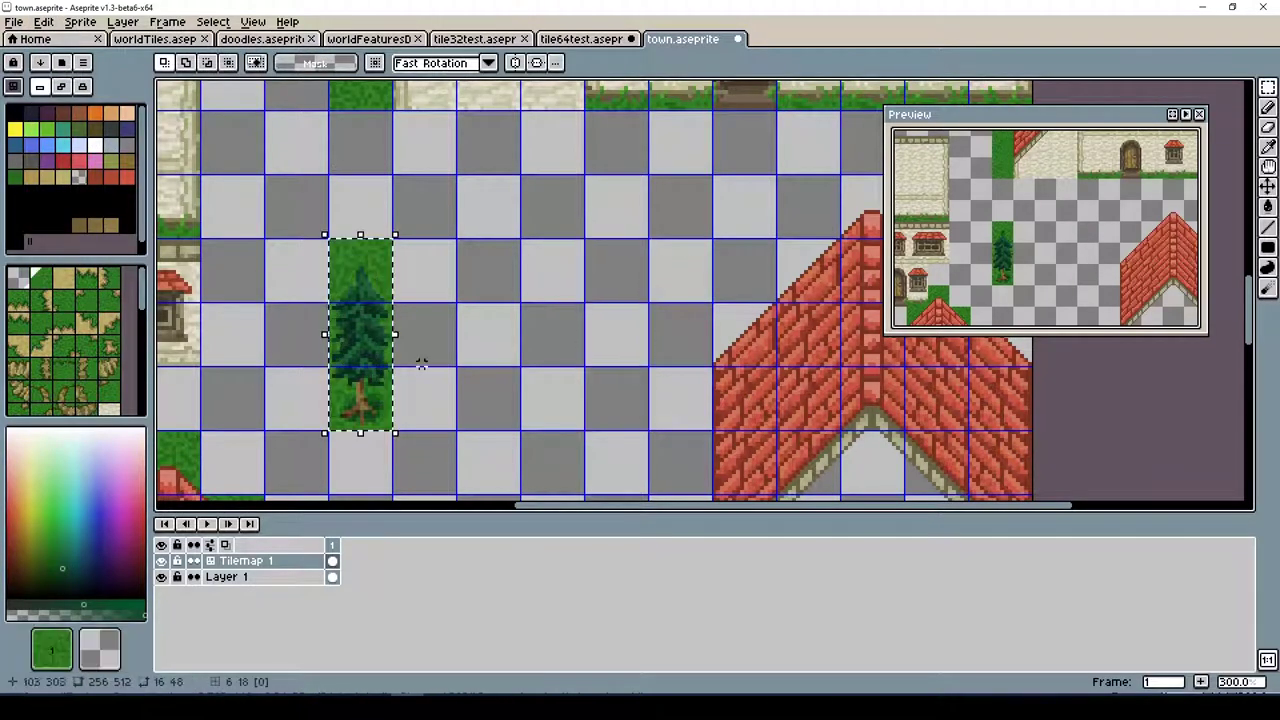
# Place a 16 by 48 px copy of the pine without its grass background in the empty area beside the gable roof
pyautogui.hotkey('ctrl', 'v')
pyautogui.moveTo(553, 282); pyautogui.dragTo(617, 346)
# Place a copy of the 16 by 16 px chimney tile above the gable roof's left slope and save the file
pyautogui.scroll(5, 706, 277)
pyautogui.moveTo(772, 100); pyautogui.dragTo(846, 176)
pyautogui.hotkey('ctrl', 'c')
pyautogui.hotkey('ctrl', 'v')
pyautogui.scroll(-3, 330, 427)
pyautogui.moveTo(330, 427); pyautogui.dragTo(524, 444)
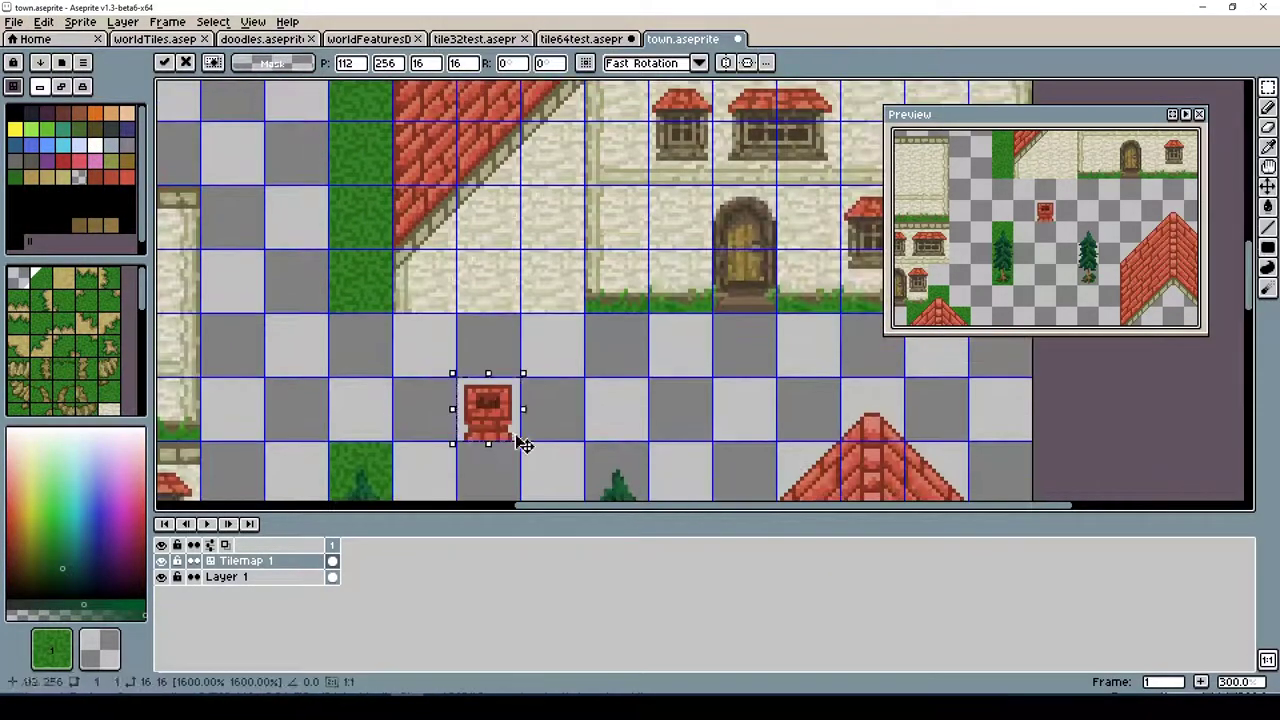
pyautogui.scroll(-3, 524, 444)
pyautogui.moveTo(488, 270); pyautogui.dragTo(744, 290)
pyautogui.press('Return')
pyautogui.hotkey('ctrl', 's')
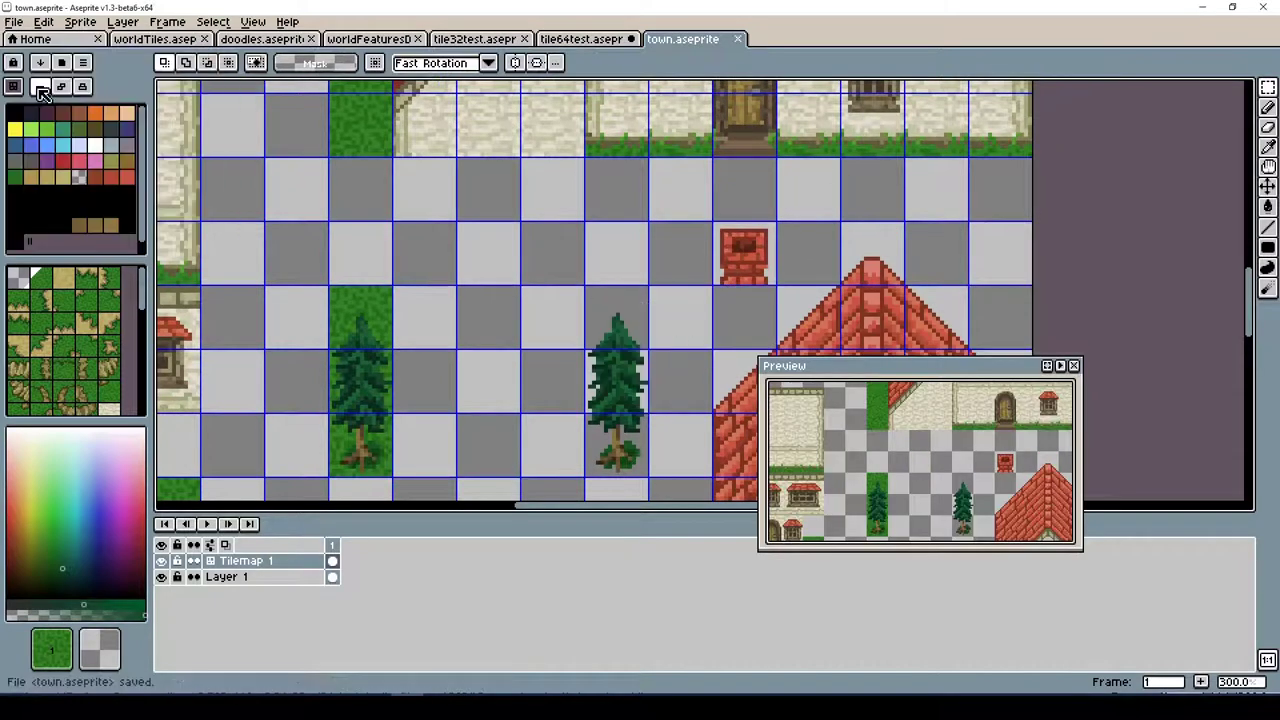
# Lay two rows of cliff-face tiles on both sides of the pink scribble, leaving a gap in the middle
pyautogui.click(42, 91)
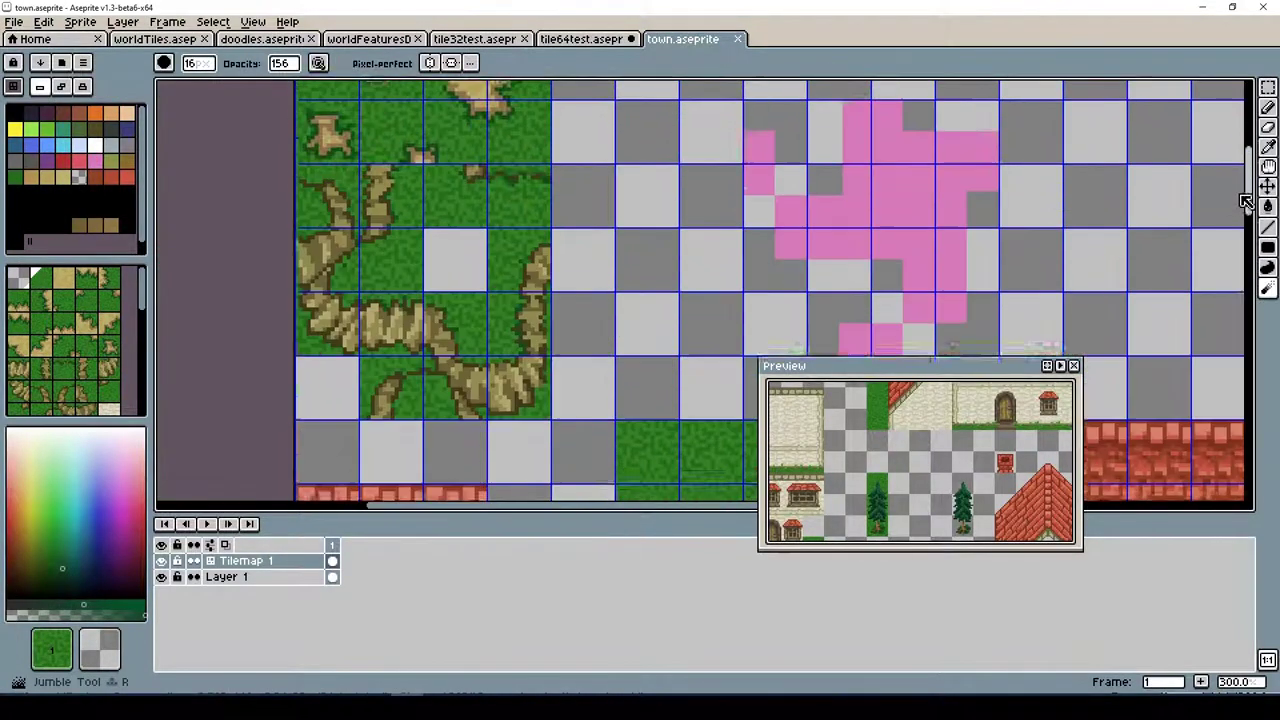
pyautogui.scroll(1, 1245, 201)
pyautogui.press('Tab')
pyautogui.click(840, 300)
pyautogui.moveTo(711, 236); pyautogui.dragTo(774, 236)
pyautogui.click(968, 236)
pyautogui.moveTo(1032, 236); pyautogui.dragTo(1096, 236)
pyautogui.moveTo(1032, 300); pyautogui.dragTo(1096, 300)
pyautogui.click(813, 307)
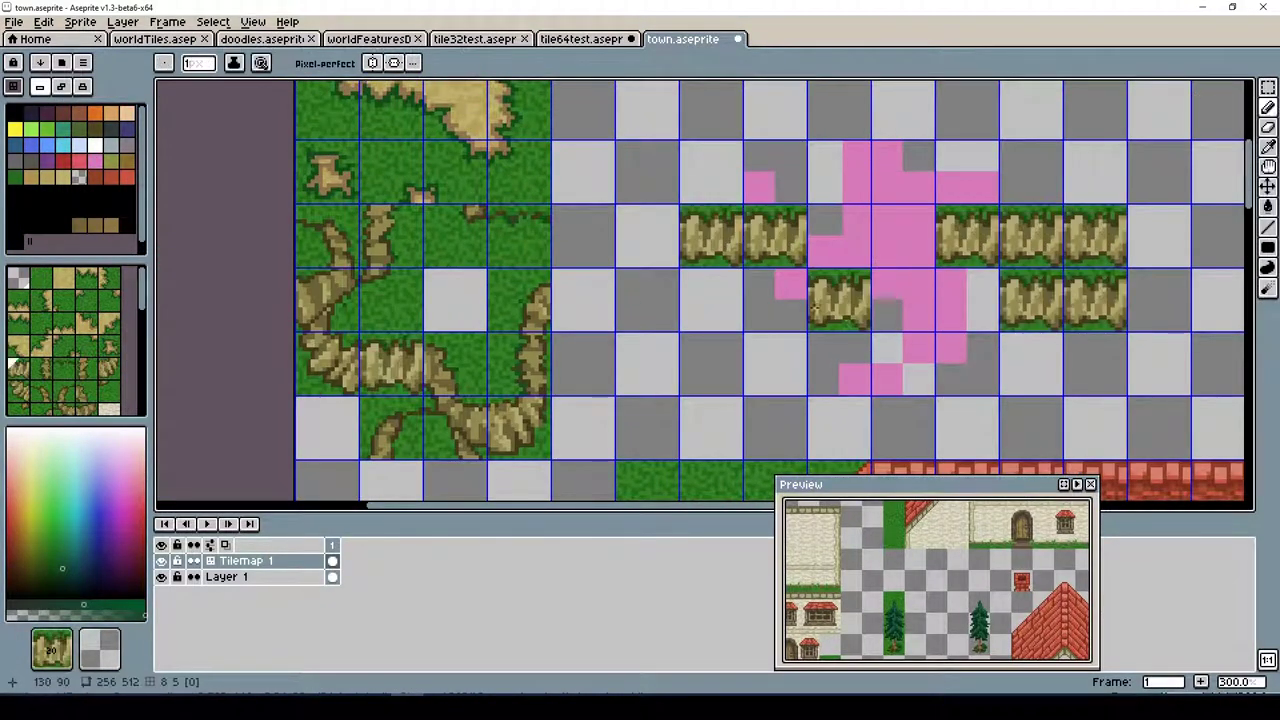
pyautogui.moveTo(775, 300); pyautogui.dragTo(711, 300)
# Add cliff corner and vertical edge tiles at both ends of the rows to form two nested U-shaped ledges
pyautogui.keyDown('alt'); pyautogui.click(392, 236); pyautogui.keyUp('alt')
pyautogui.click(647, 173)
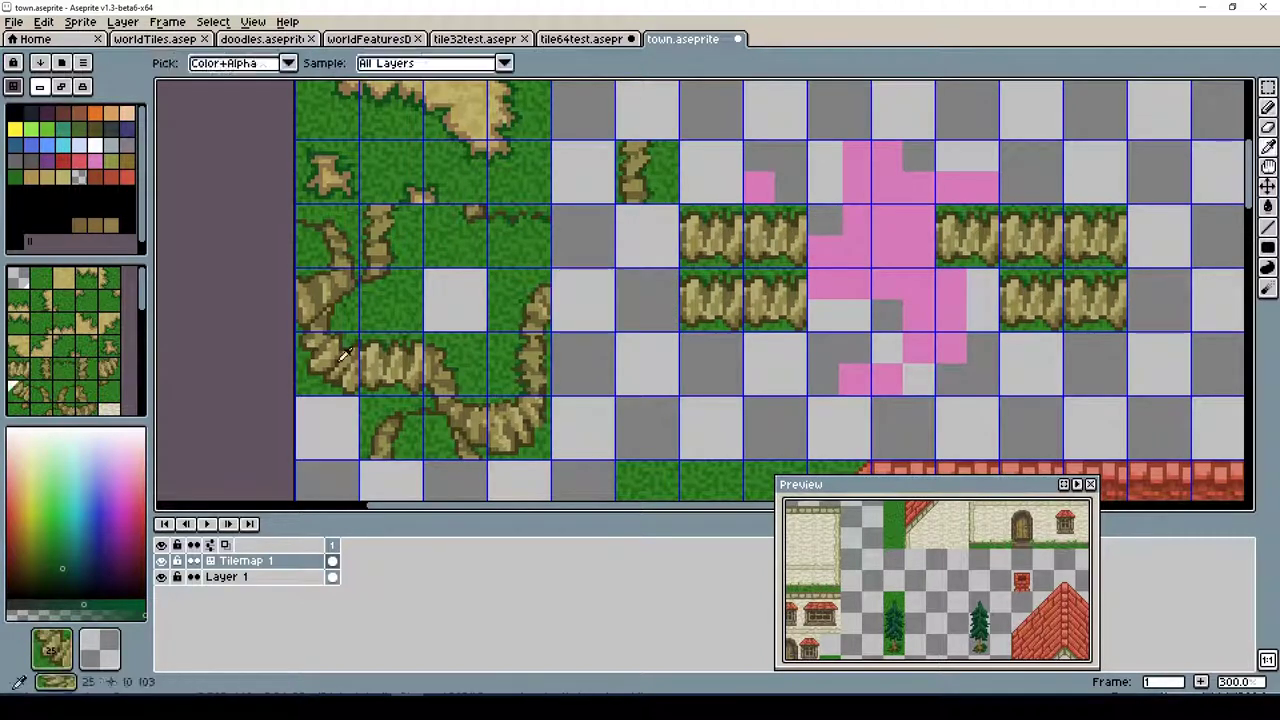
pyautogui.keyDown('alt'); pyautogui.click(343, 355); pyautogui.keyUp('alt')
pyautogui.click(647, 236)
pyautogui.click(1158, 236)
pyautogui.click(1158, 173)
pyautogui.rightClick(968, 236)
pyautogui.click(1158, 300)
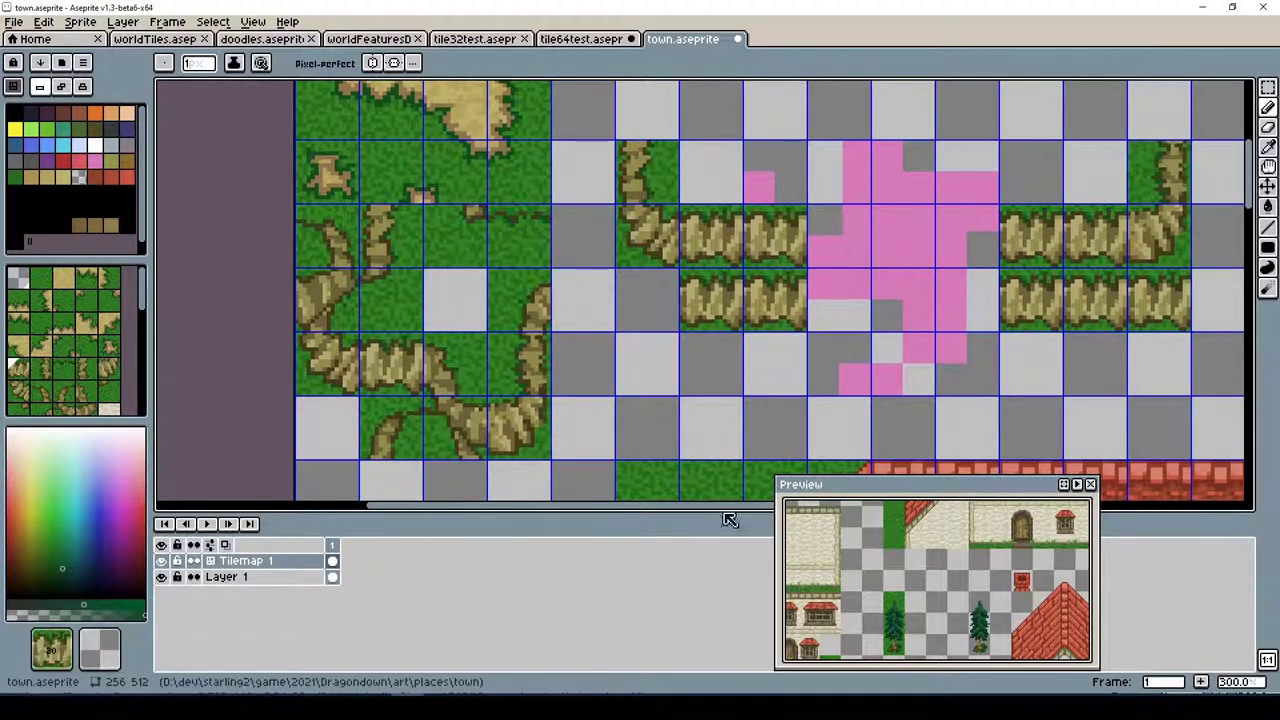
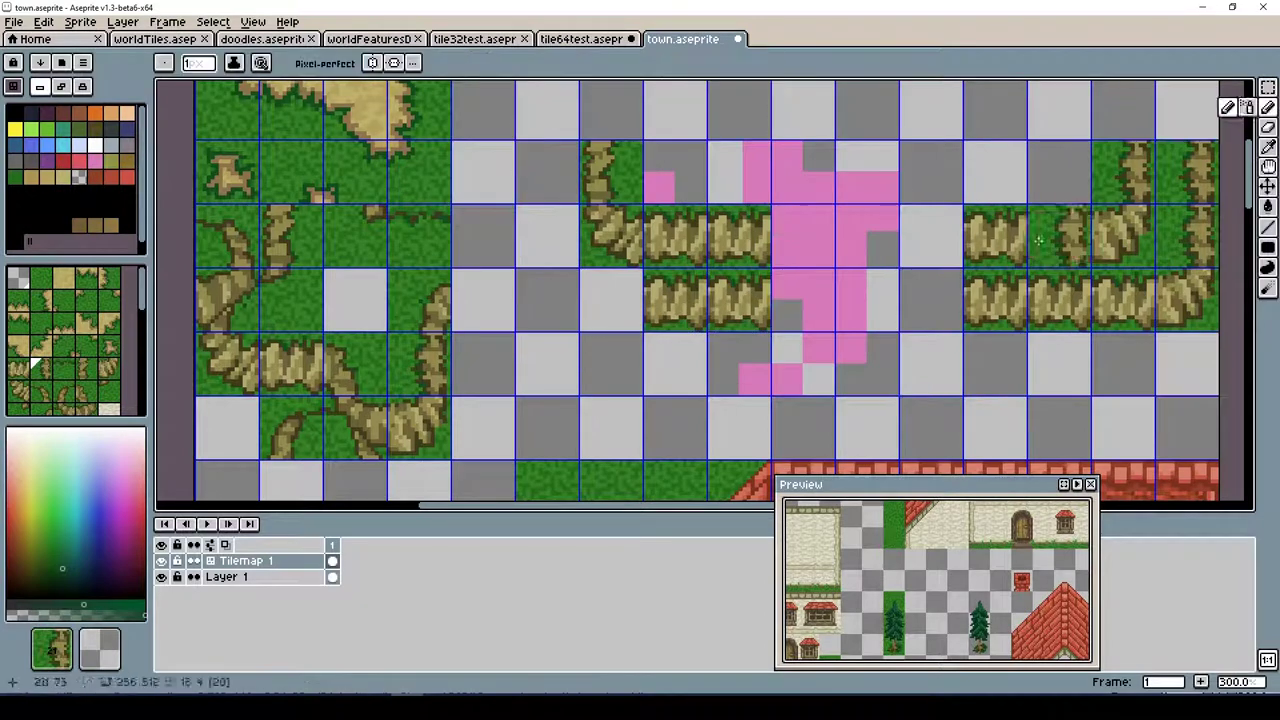
pyautogui.moveTo(548, 300); pyautogui.dragTo(548, 173)
# Fill the gap between the cliff rows with a block of plain brown stair tiles, three wide and two high
pyautogui.press('Tab')
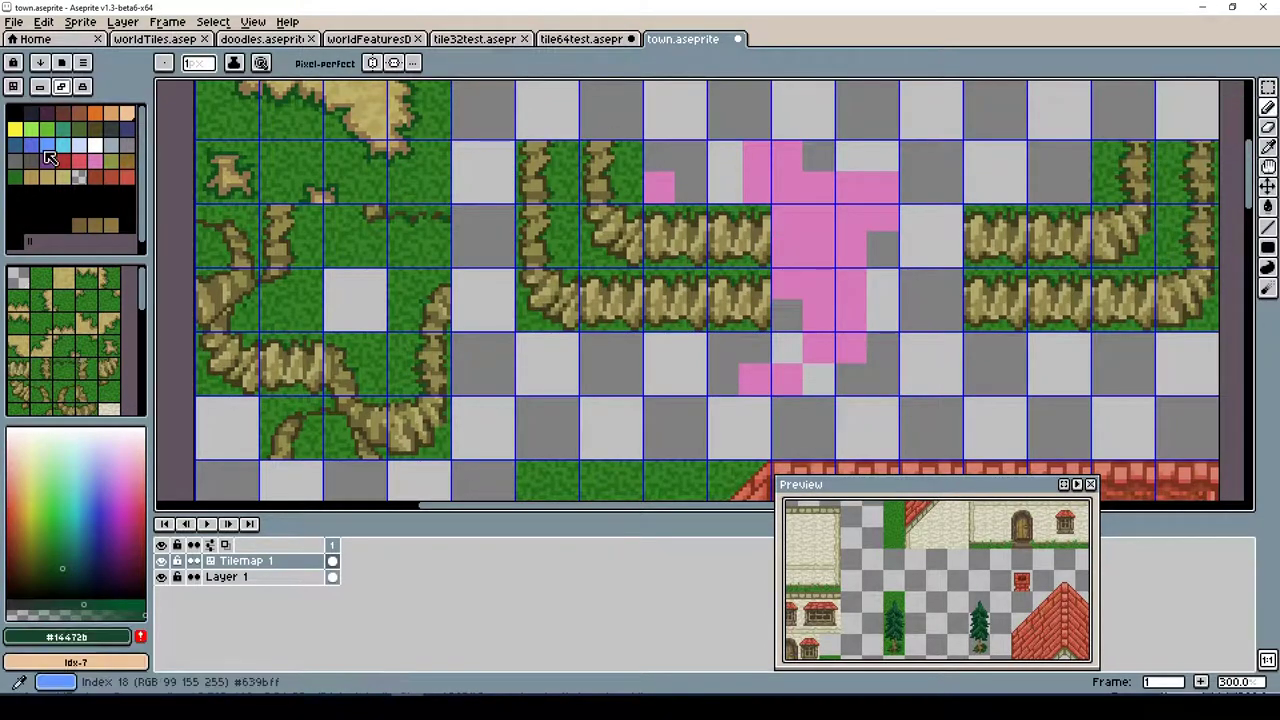
pyautogui.click(35, 524)
pyautogui.click(16, 87)
pyautogui.moveTo(800, 230)
pyautogui.mouseDown()
pyautogui.moveTo(900, 290)
pyautogui.moveTo(880, 250)
pyautogui.moveTo(862, 268)
pyautogui.mouseUp()
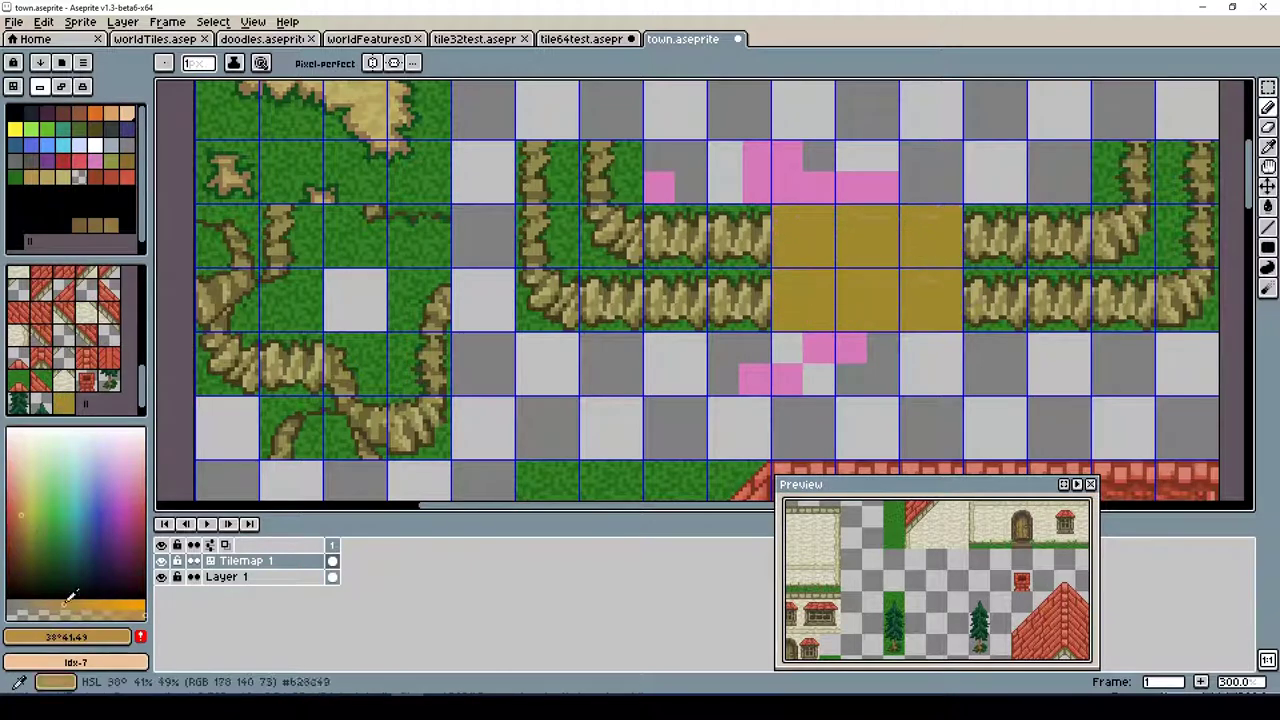
# Draw horizontal plank lines on the stair tile in muted browns including #a19562, with the grid hidden
pyautogui.moveTo(64, 603); pyautogui.dragTo(40, 604)
pyautogui.moveTo(785, 297)
pyautogui.mouseDown()
pyautogui.moveTo(828, 240)
pyautogui.moveTo(877, 255)
pyautogui.mouseUp()
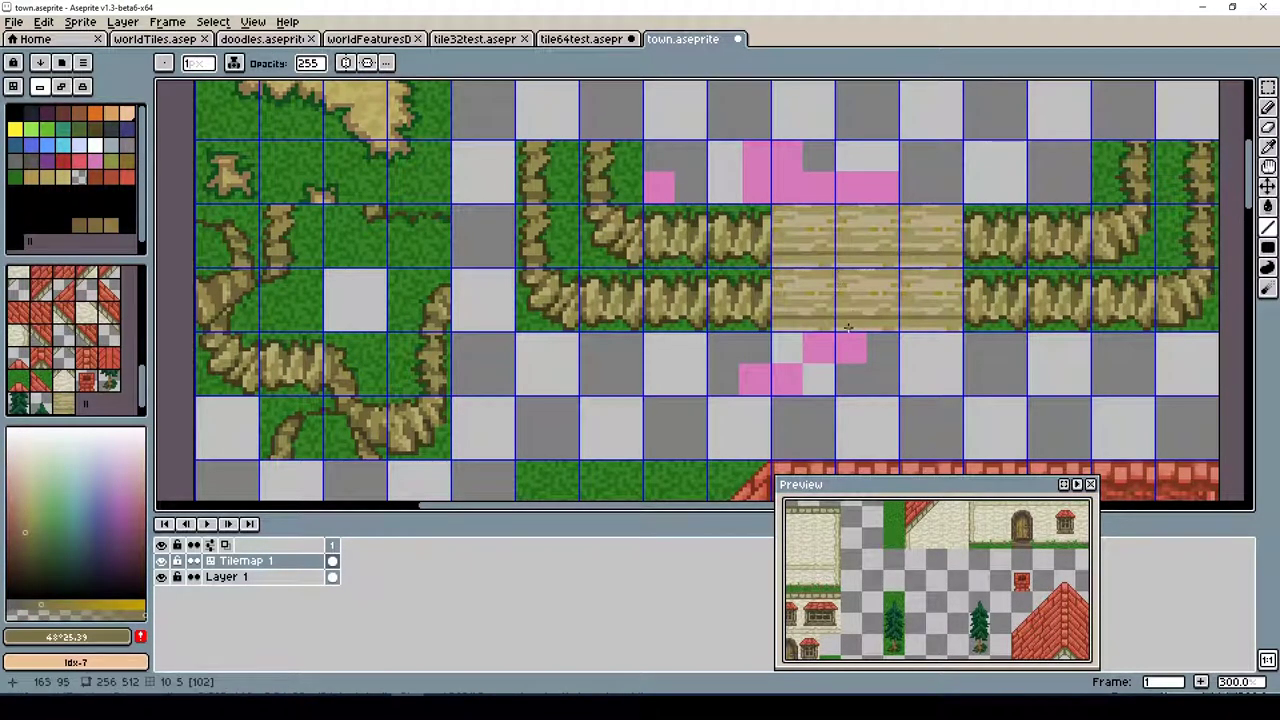
pyautogui.press("ctrl+'")
pyautogui.keyDown('alt'); pyautogui.click(890, 300); pyautogui.keyUp('alt')
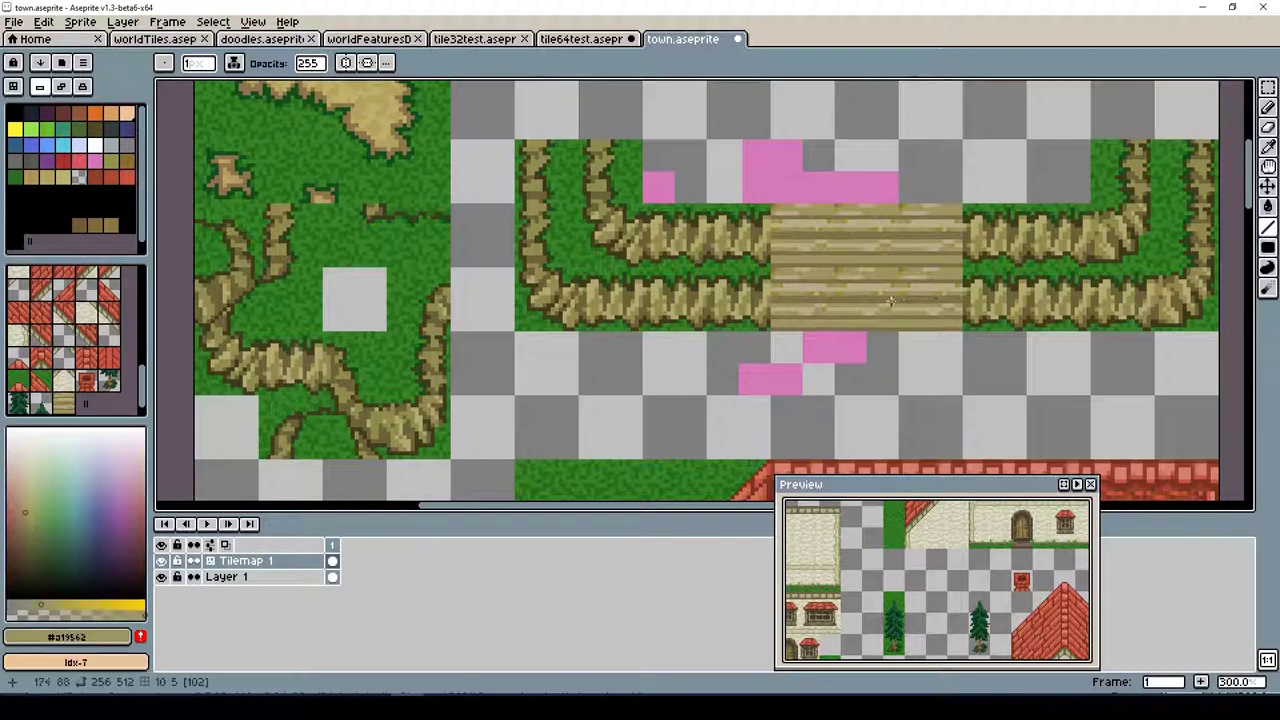
pyautogui.moveTo(880, 300); pyautogui.dragTo(909, 314)
# Refine the stair planks' wood grain with #b8ac87 and #a19562, and save the file
pyautogui.press('b')
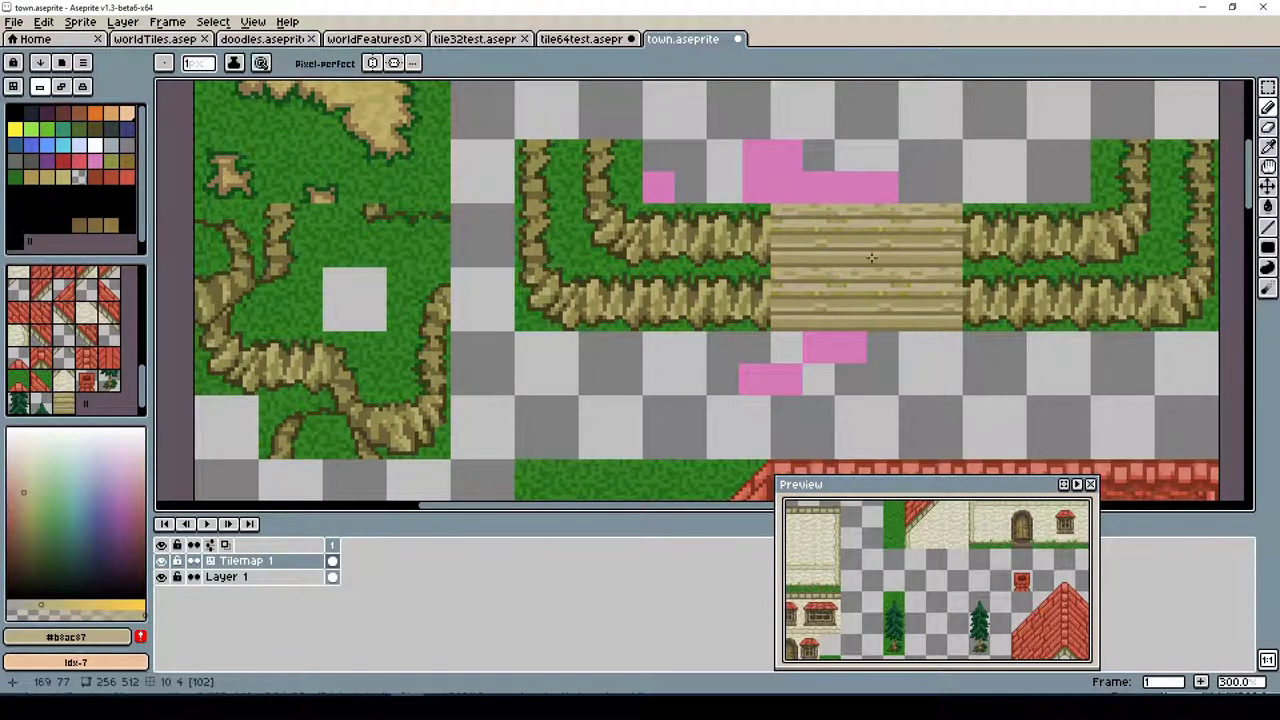
pyautogui.keyDown('alt'); pyautogui.click(932, 244); pyautogui.keyUp('alt')
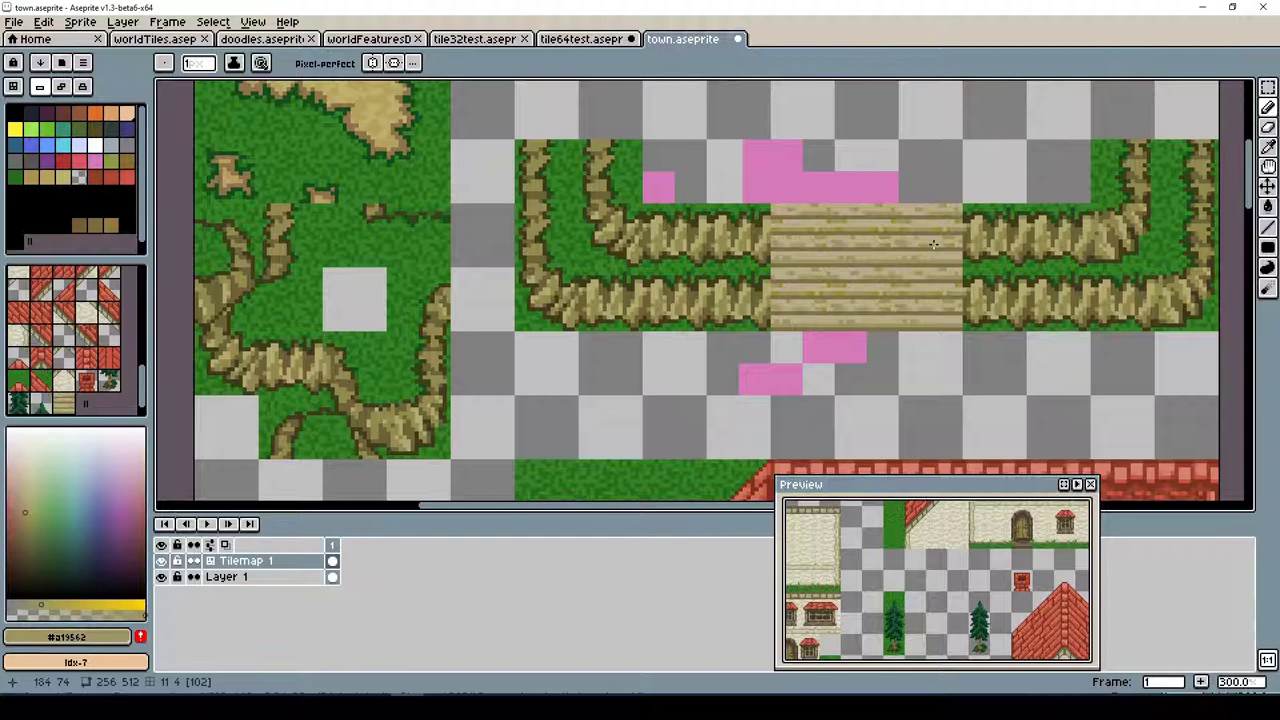
pyautogui.keyDown('alt'); pyautogui.click(875, 209); pyautogui.keyUp('alt')
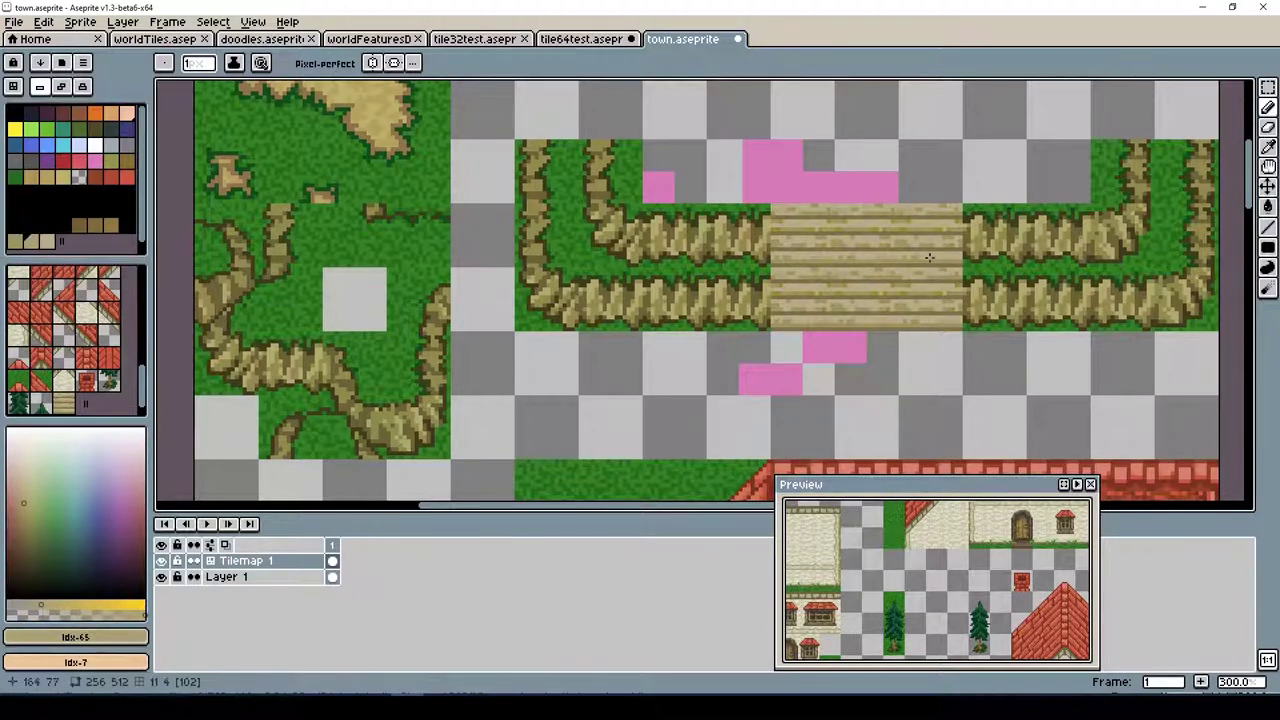
pyautogui.keyDown('alt'); pyautogui.click(911, 302); pyautogui.keyUp('alt')
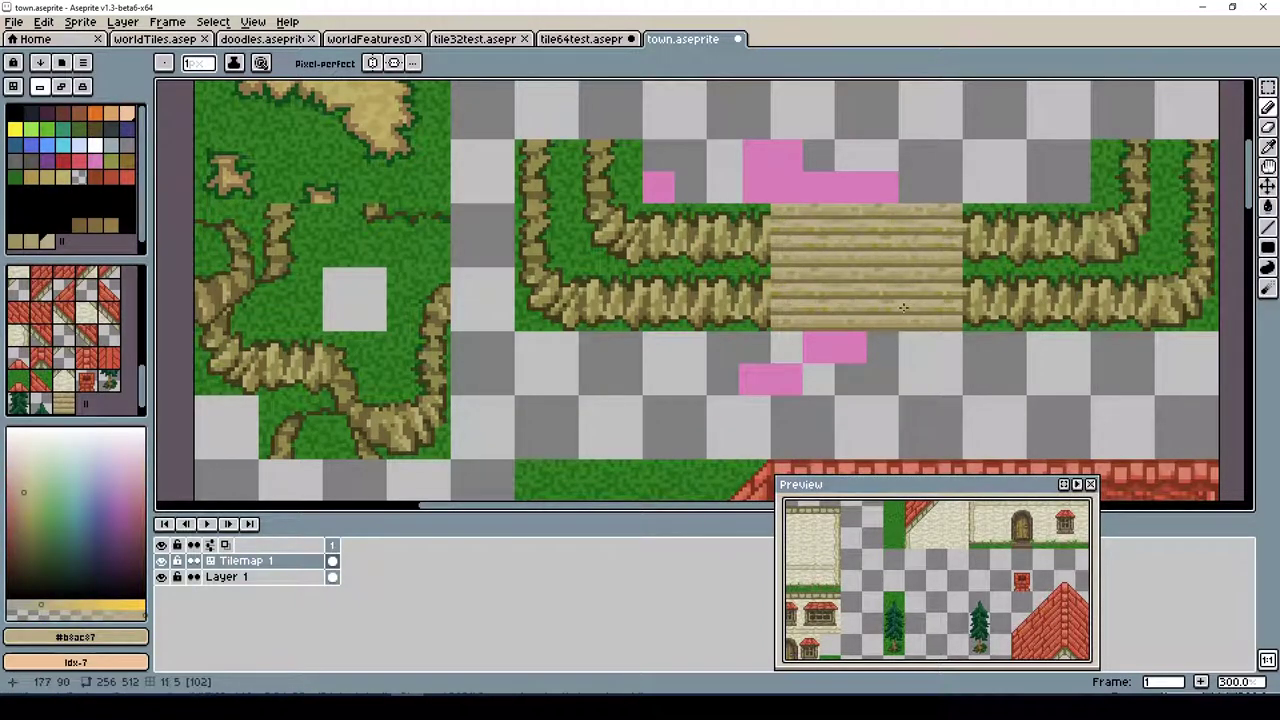
pyautogui.keyDown('alt'); pyautogui.click(905, 249); pyautogui.keyUp('alt')
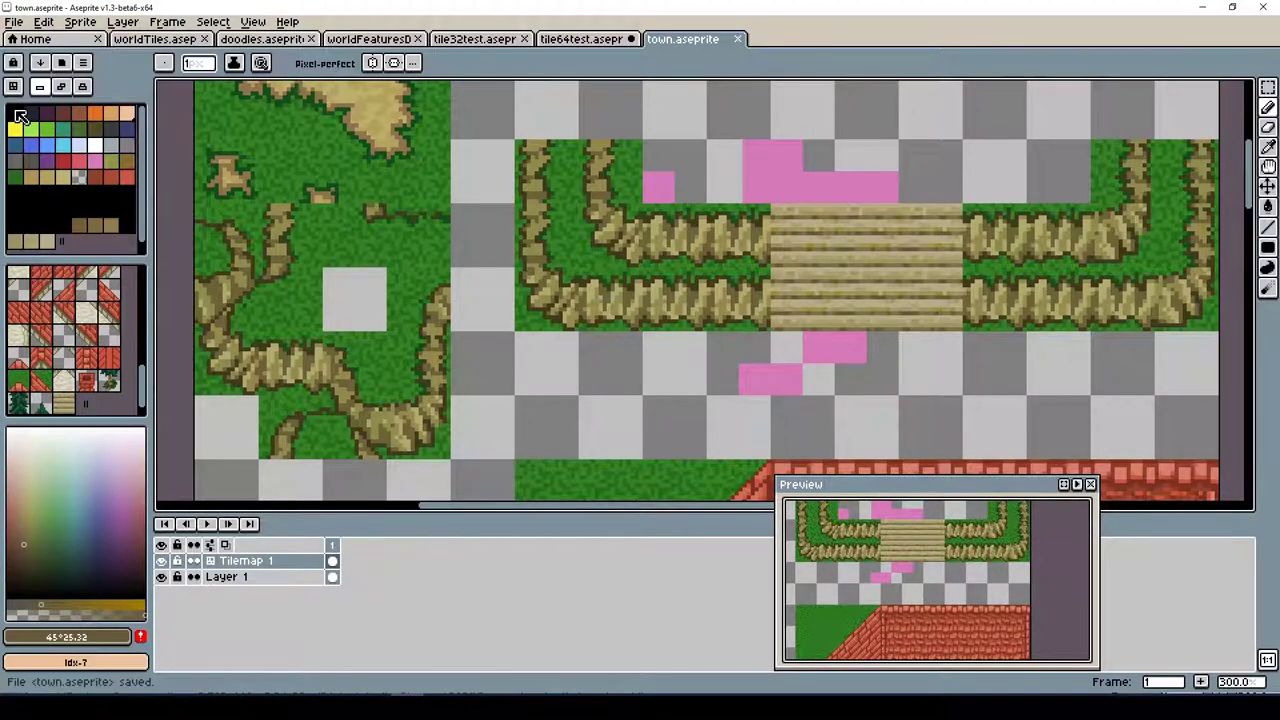
# Draw vertical side rails down both outer edges of the stairs in #675c3d and #b8ac87
pyautogui.scroll(-2, 700, 290)
pyautogui.scroll(4, 700, 290)
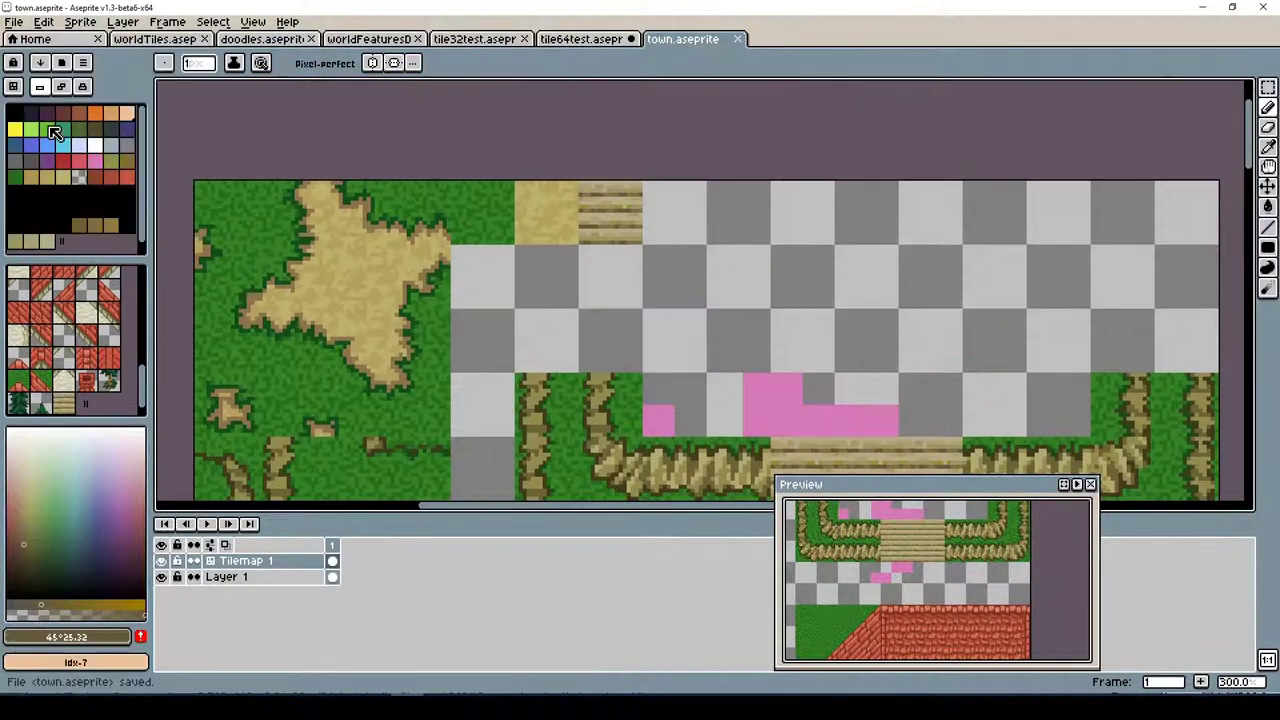
pyautogui.scroll(-2, 687, 338)
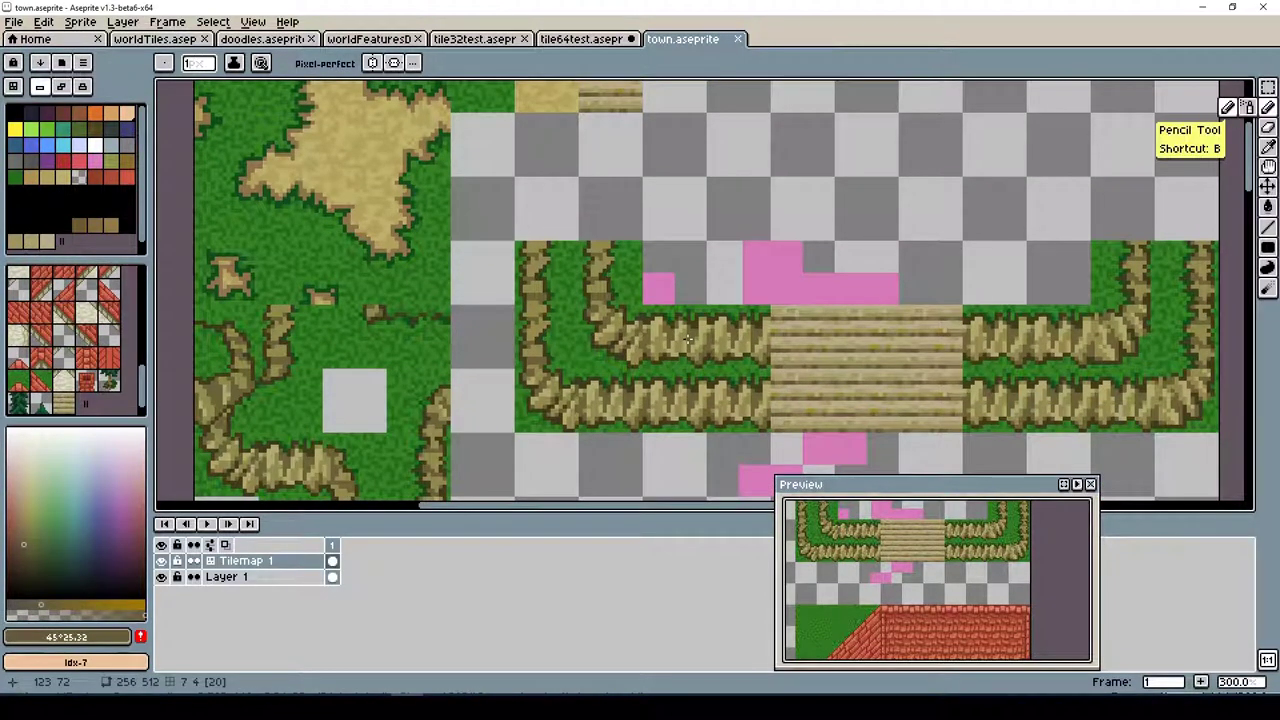
pyautogui.click(780, 307)
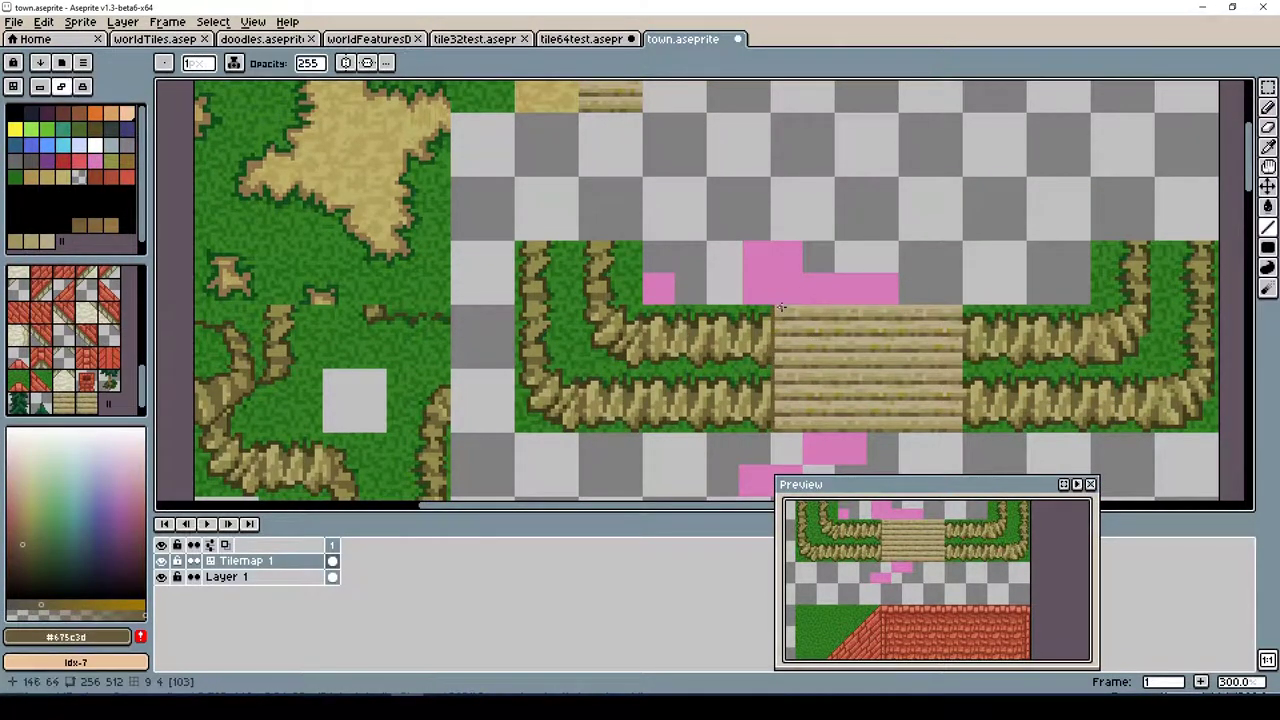
pyautogui.press('b')
pyautogui.keyDown('alt'); pyautogui.click(776, 422); pyautogui.keyUp('alt')
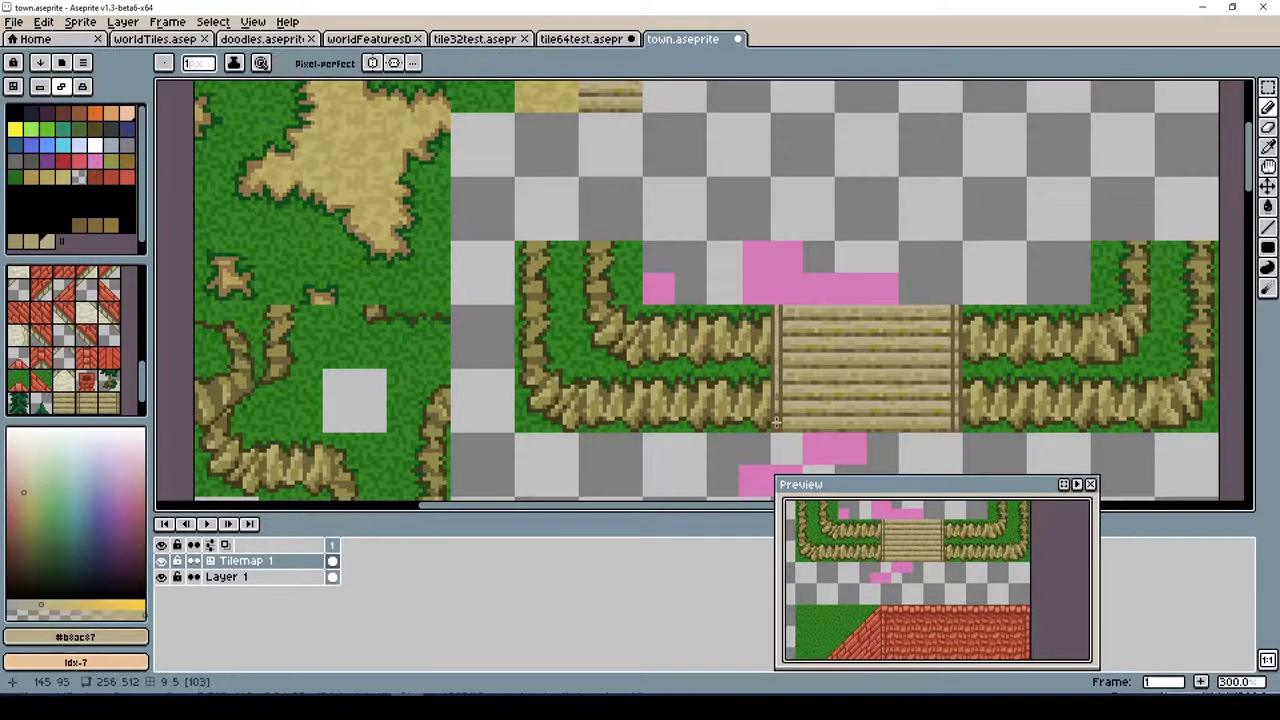
# Paint #378325 grass and ragged #675c3d shading along the bottom edge of the stairs, including under both rails
pyautogui.keyDown('alt'); pyautogui.click(805, 428); pyautogui.keyUp('alt')
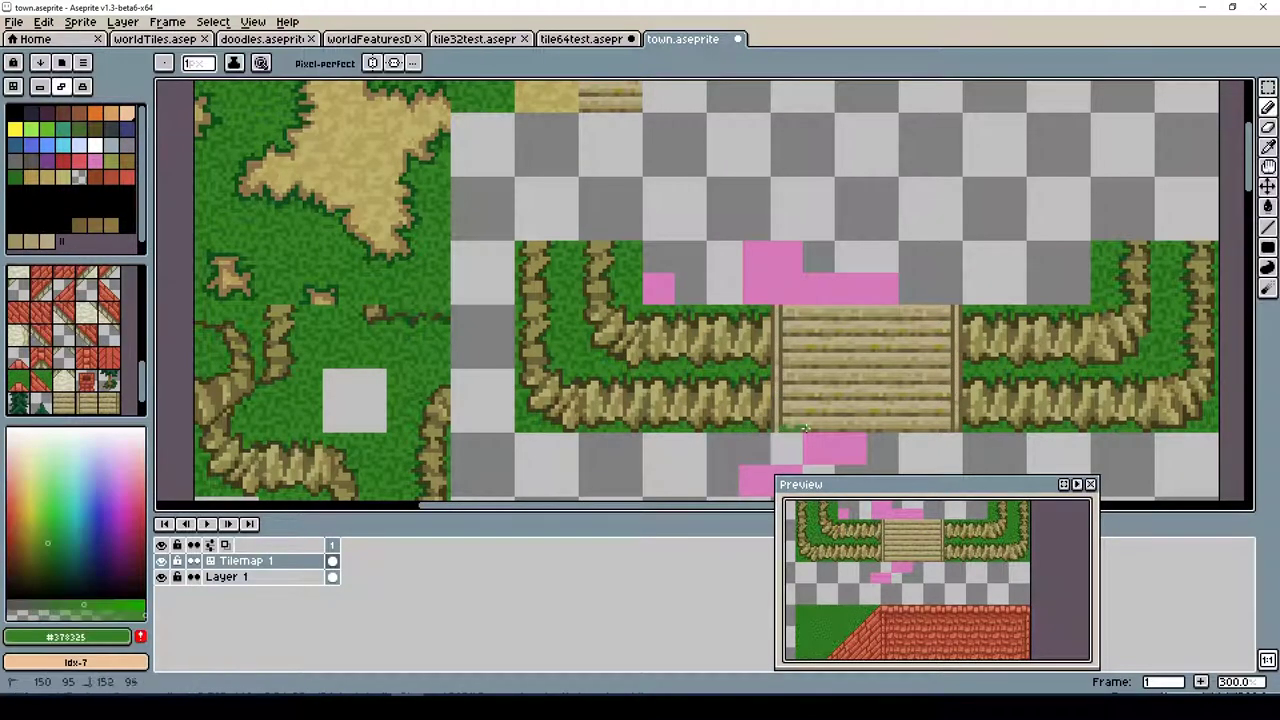
pyautogui.keyDown('alt'); pyautogui.click(806, 421); pyautogui.keyUp('alt')
pyautogui.keyDown('alt'); pyautogui.click(792, 425); pyautogui.keyUp('alt')
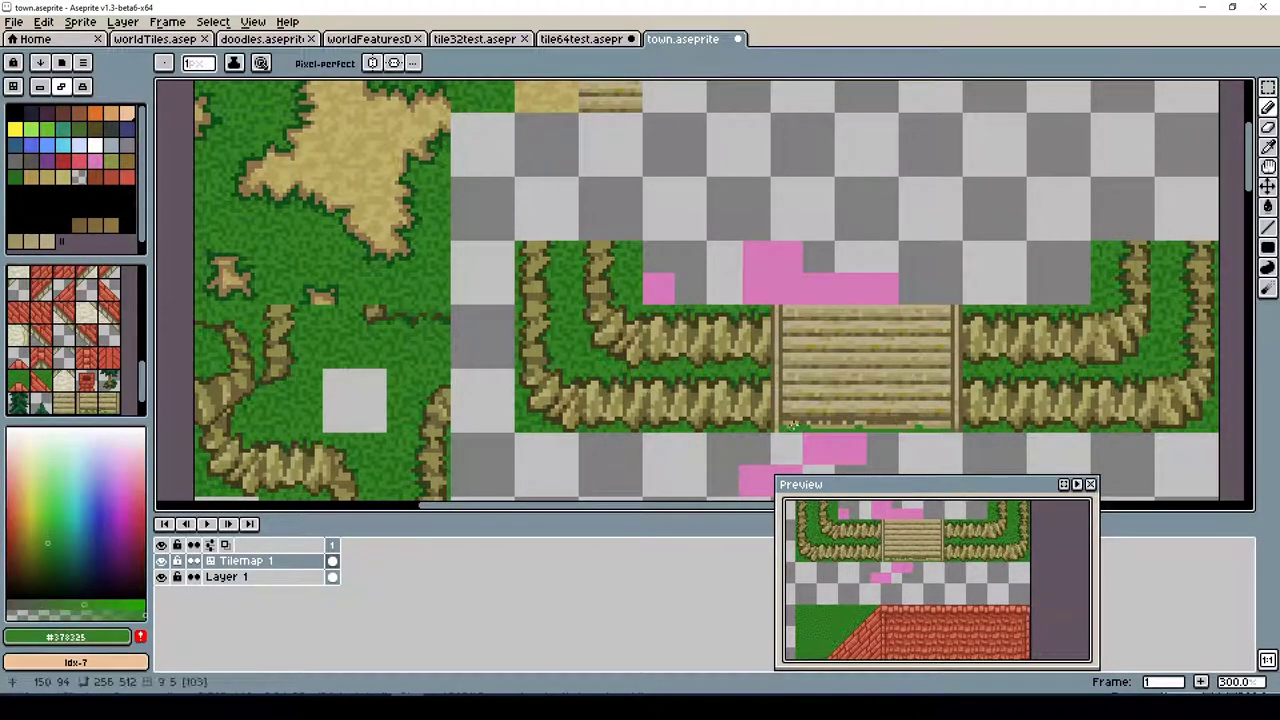
pyautogui.keyDown('alt'); pyautogui.click(874, 423); pyautogui.keyUp('alt')
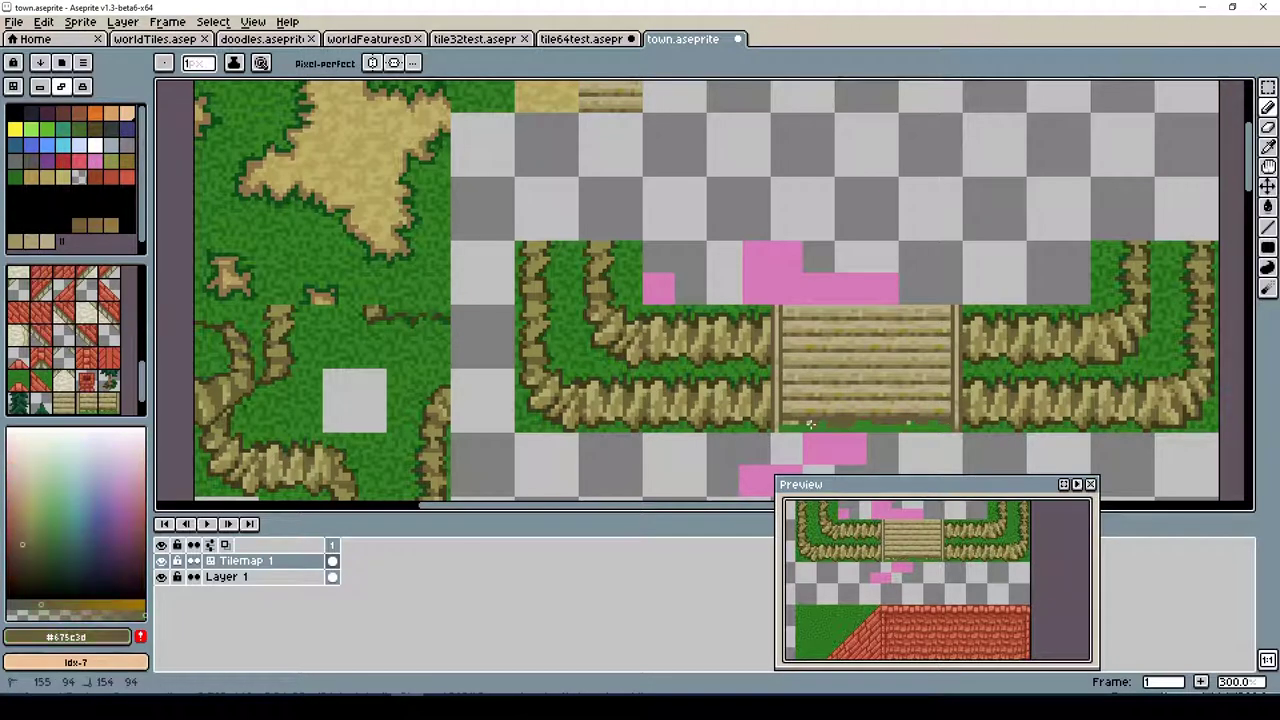
pyautogui.keyDown('alt'); pyautogui.click(810, 424); pyautogui.keyUp('alt')
pyautogui.keyDown('alt'); pyautogui.click(933, 427); pyautogui.keyUp('alt')
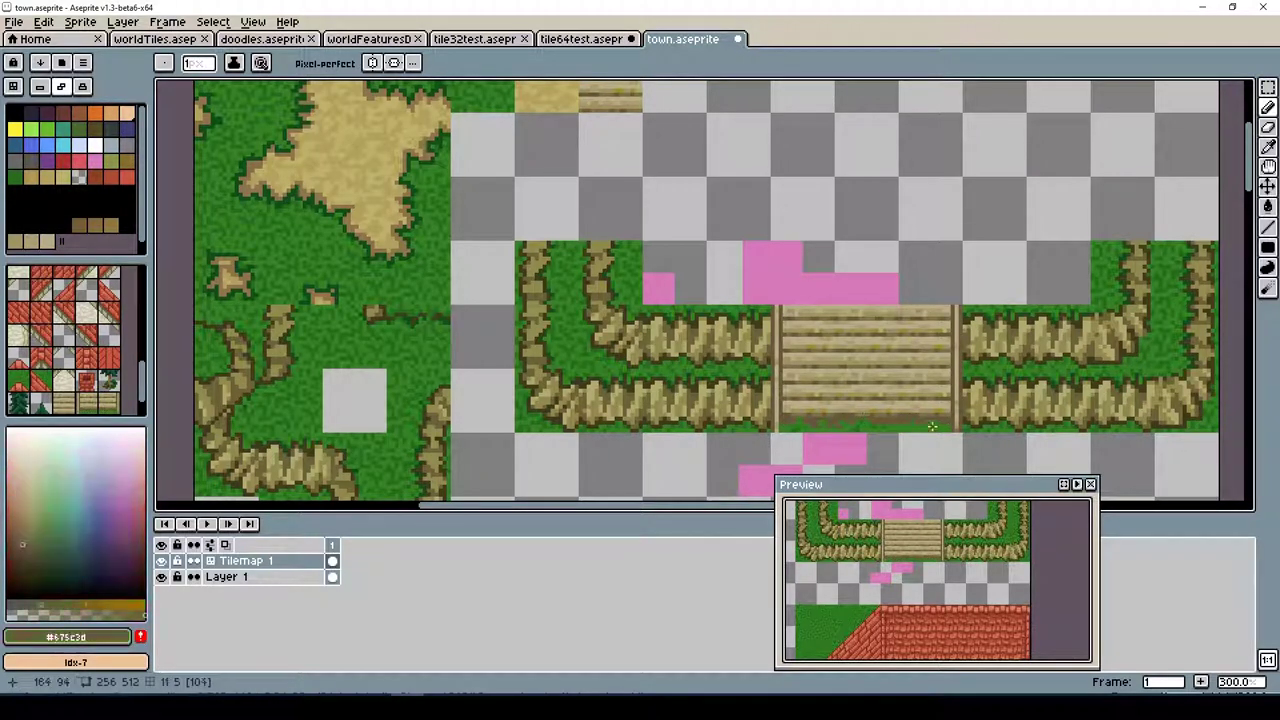
pyautogui.keyDown('alt'); pyautogui.click(776, 428); pyautogui.keyUp('alt')
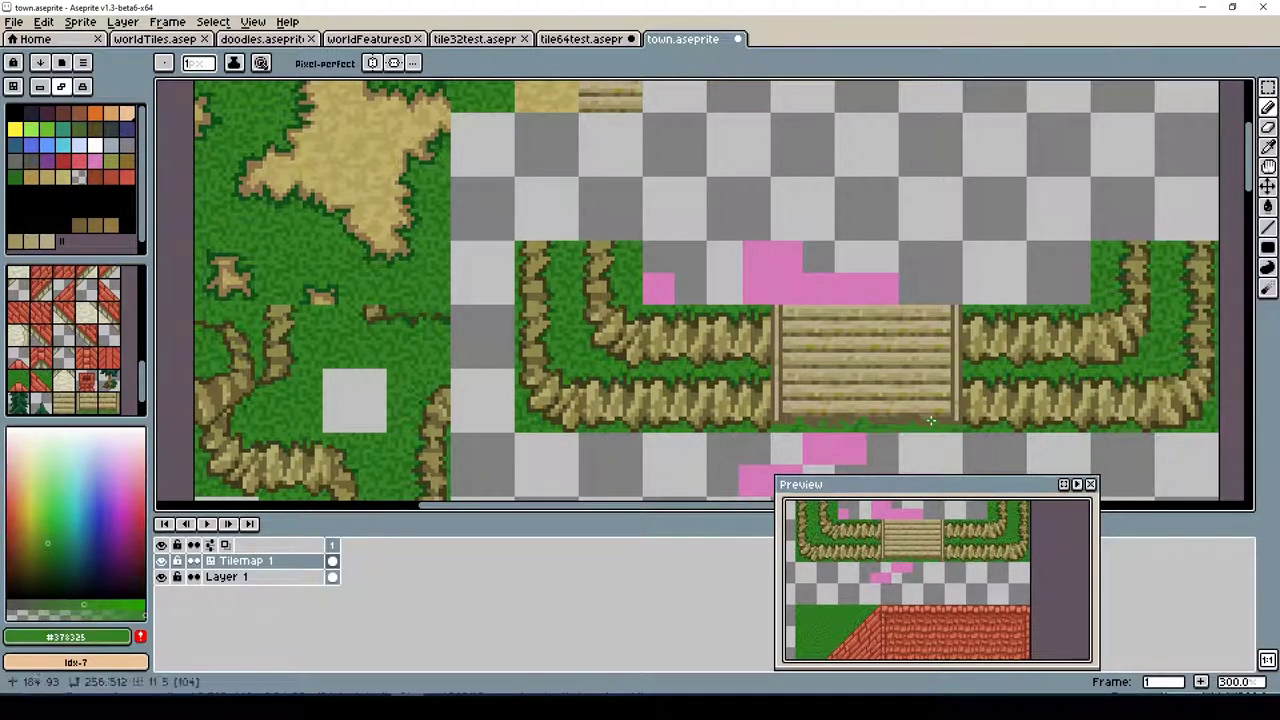
pyautogui.keyDown('alt'); pyautogui.click(930, 421); pyautogui.keyUp('alt')
pyautogui.keyDown('alt'); pyautogui.click(904, 430); pyautogui.keyUp('alt')
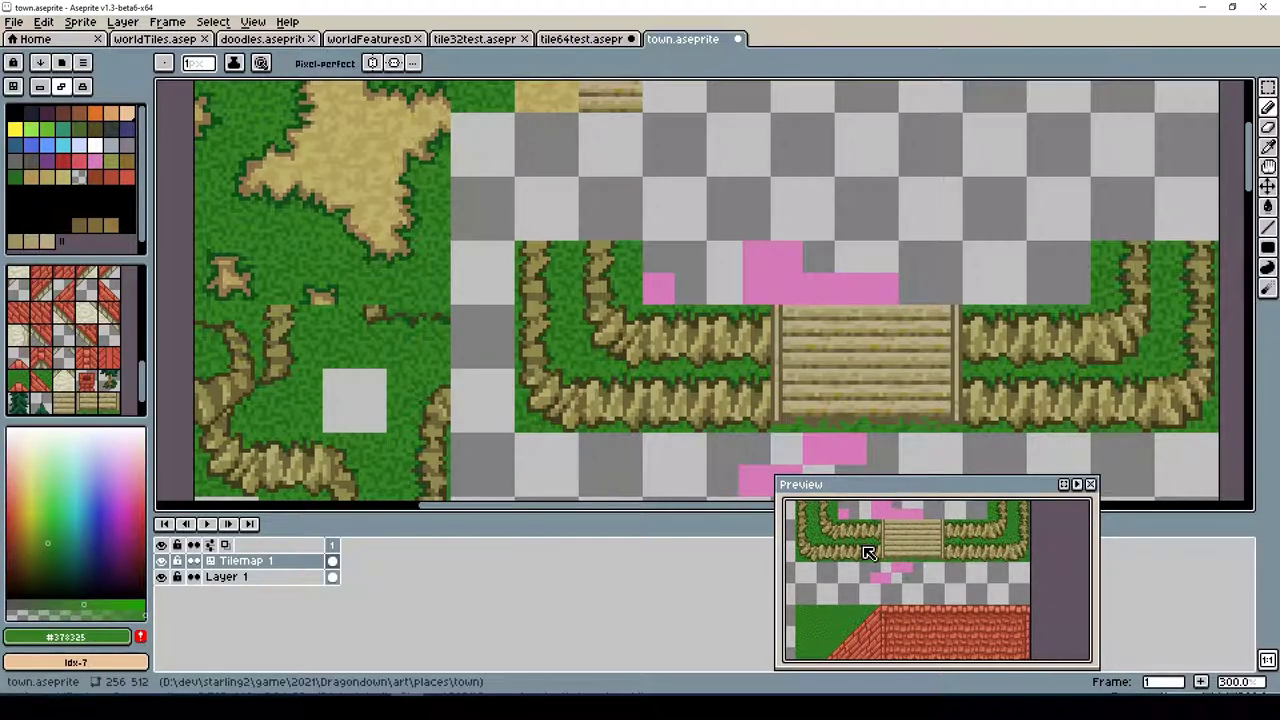
# Copy the three-by-two stair block, paste it beside the dirt patch tiles near the top of the sheet, and save
pyautogui.hotkey('alt', 'f')
pyautogui.press('Escape')
pyautogui.press('m')
pyautogui.moveTo(768, 310); pyautogui.dragTo(966, 444)
pyautogui.click(44, 21)
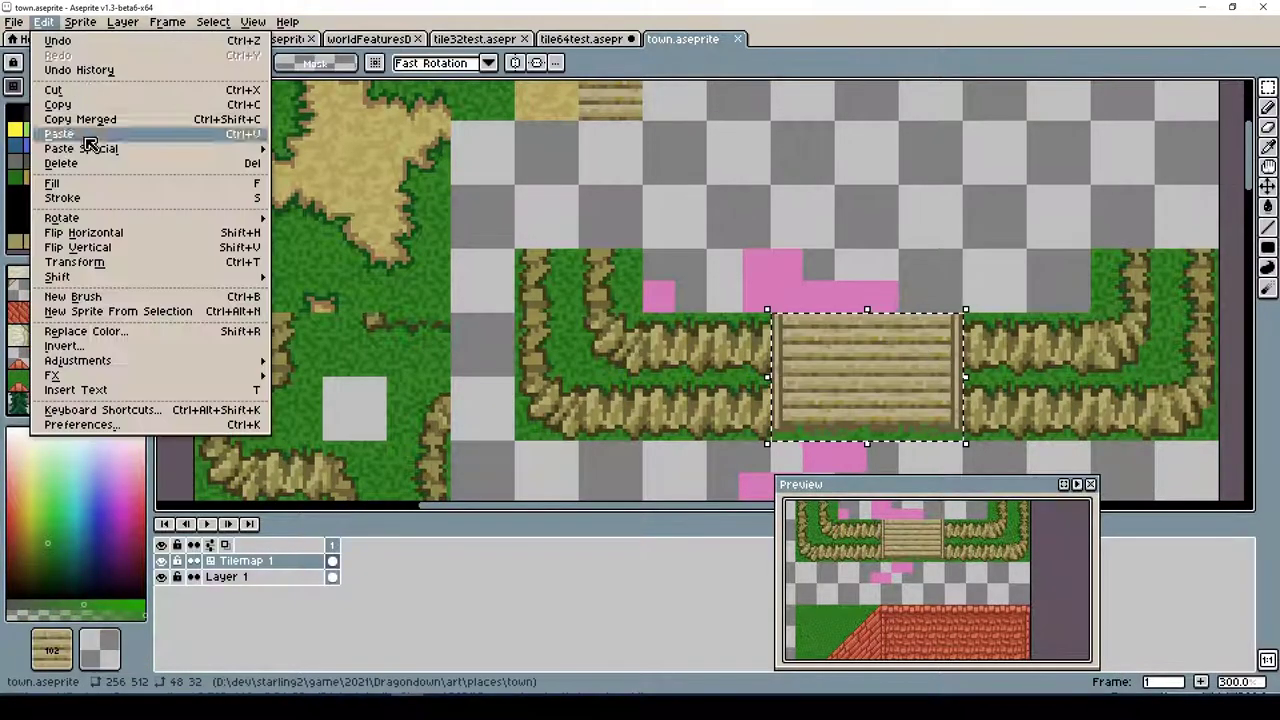
pyautogui.click(86, 136)
pyautogui.moveTo(600, 220); pyautogui.dragTo(537, 254)
pyautogui.press('Return')
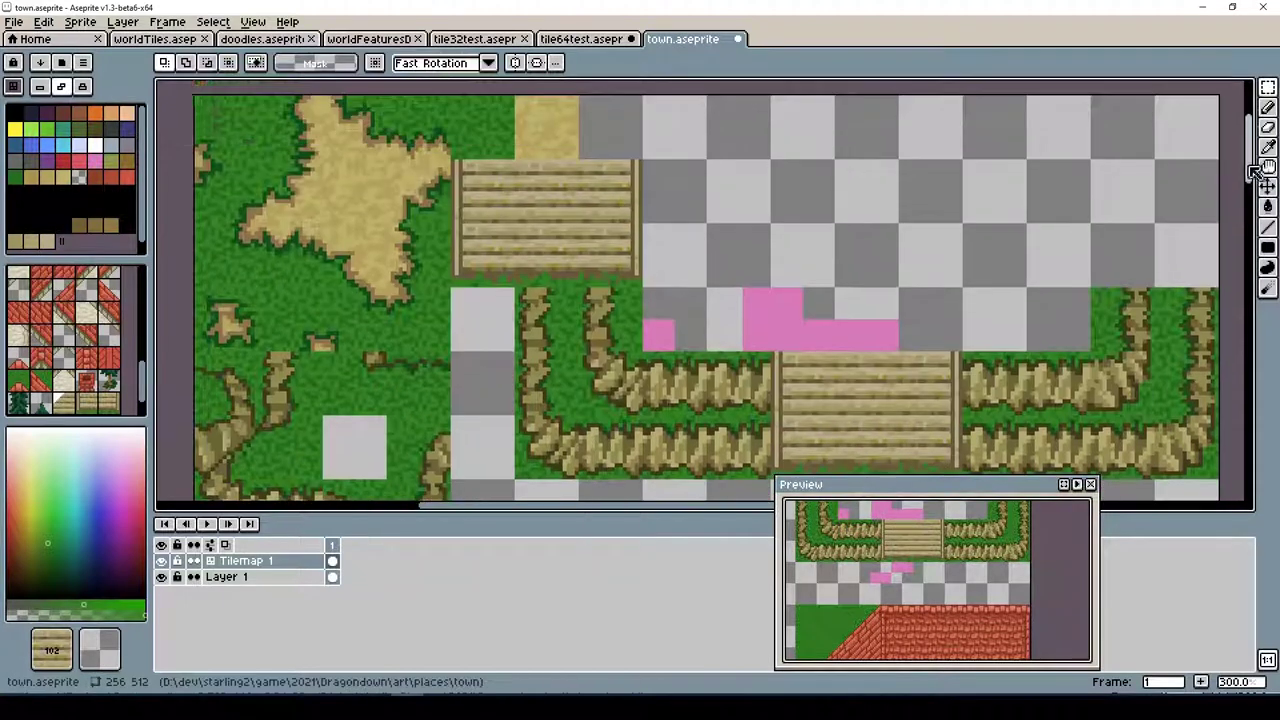
pyautogui.hotkey('shift', 'q')
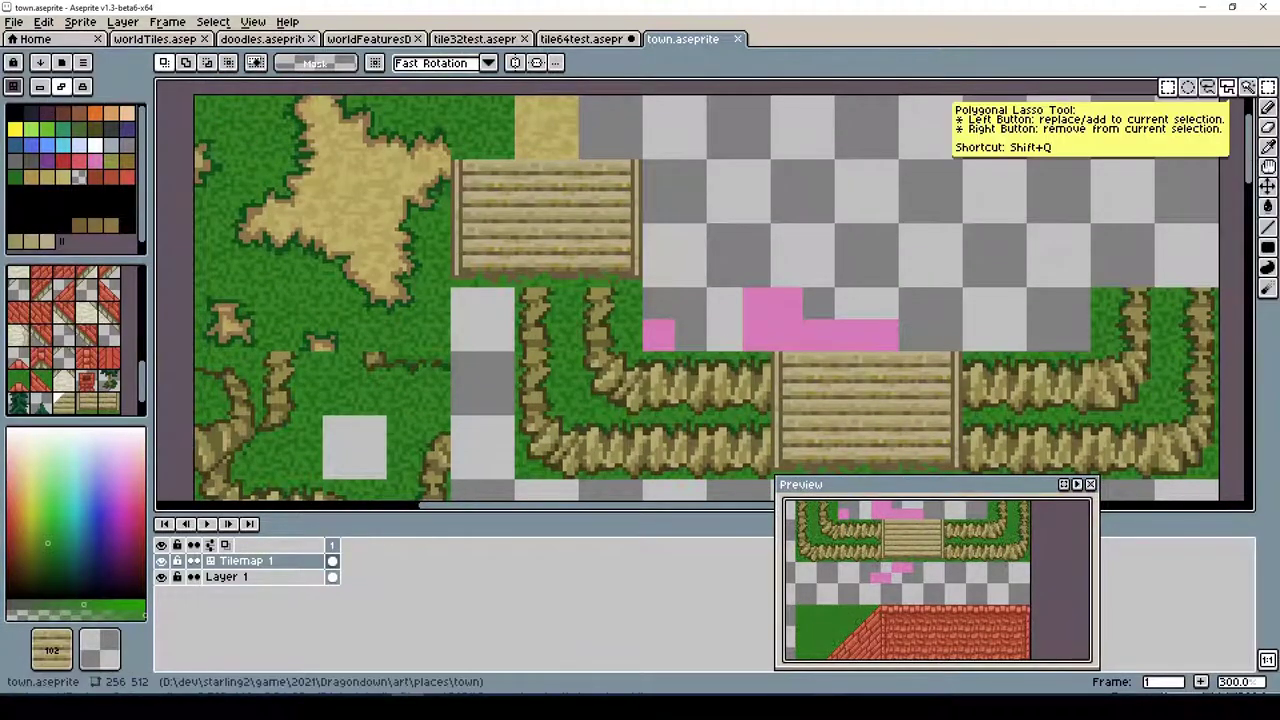
# Copy the stairs' left column to empty space at 144, 16 and add a right rail and grass to make one-tile-wide stairs
pyautogui.moveTo(768, 350); pyautogui.dragTo(805, 217)
pyautogui.scroll(-1, 957, 237)
pyautogui.moveTo(814, 428); pyautogui.dragTo(814, 234)
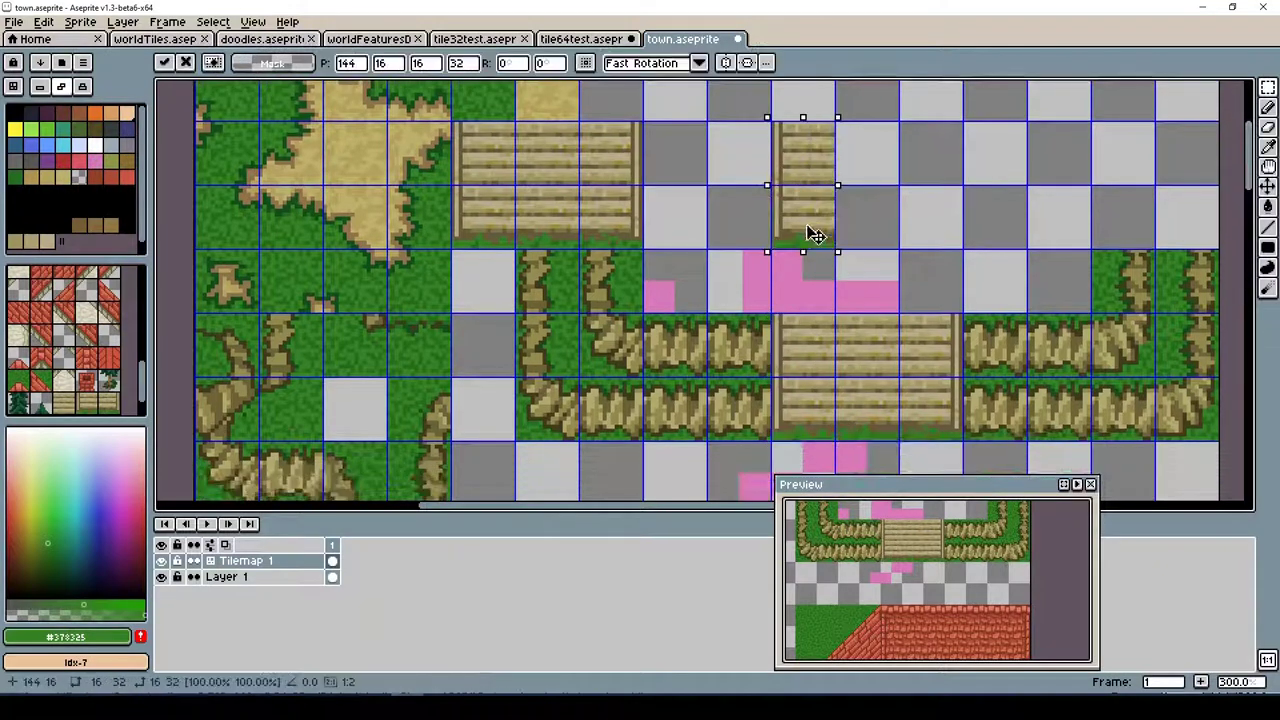
pyautogui.press('b')
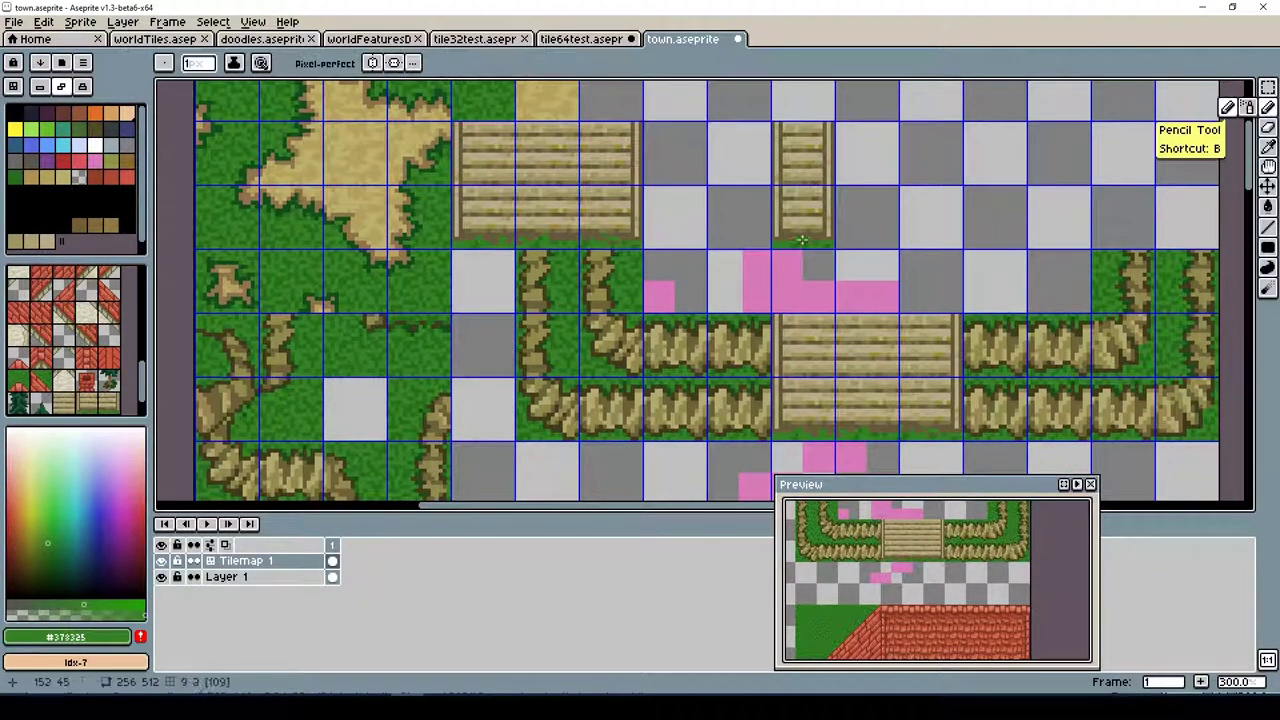
pyautogui.keyDown('alt'); pyautogui.click(789, 241); pyautogui.keyUp('alt')
# Move the narrow staircase so it sits directly beside the wide stair block near the top of the sheet
pyautogui.press('m')
pyautogui.moveTo(826, 238); pyautogui.dragTo(782, 130)
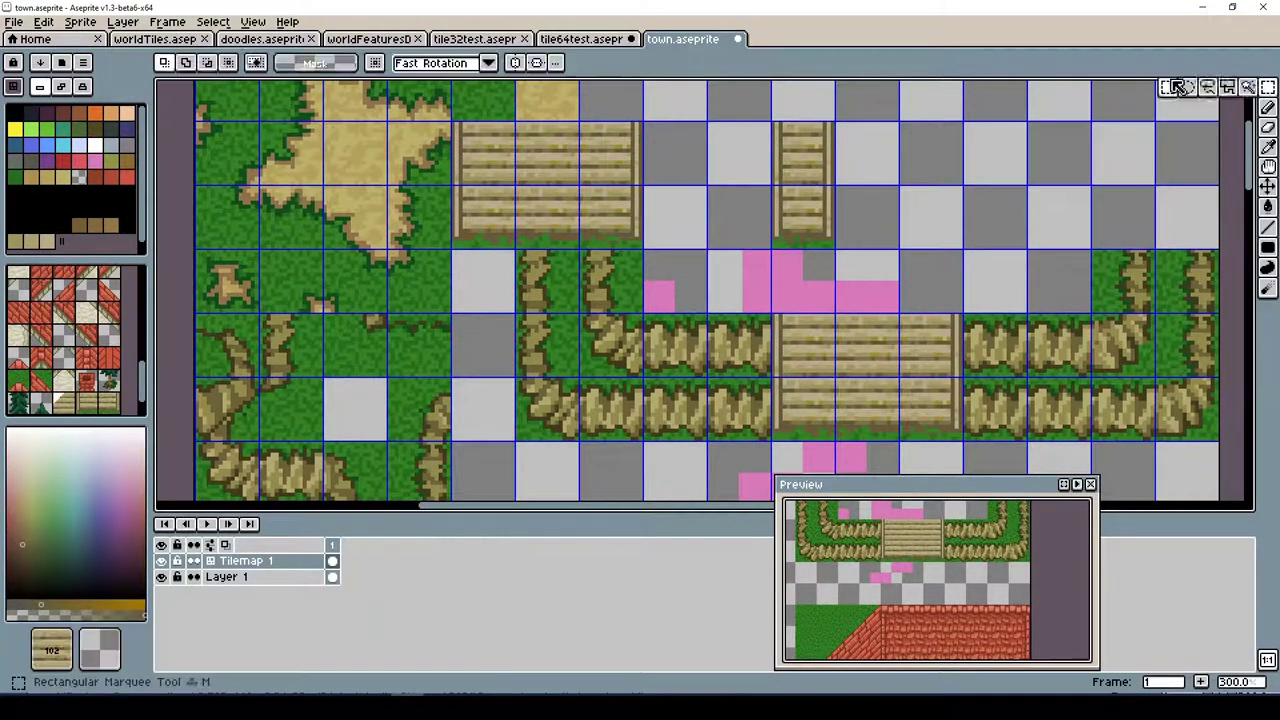
pyautogui.moveTo(804, 184); pyautogui.dragTo(676, 184)
pyautogui.scroll(1, 1063, 308)
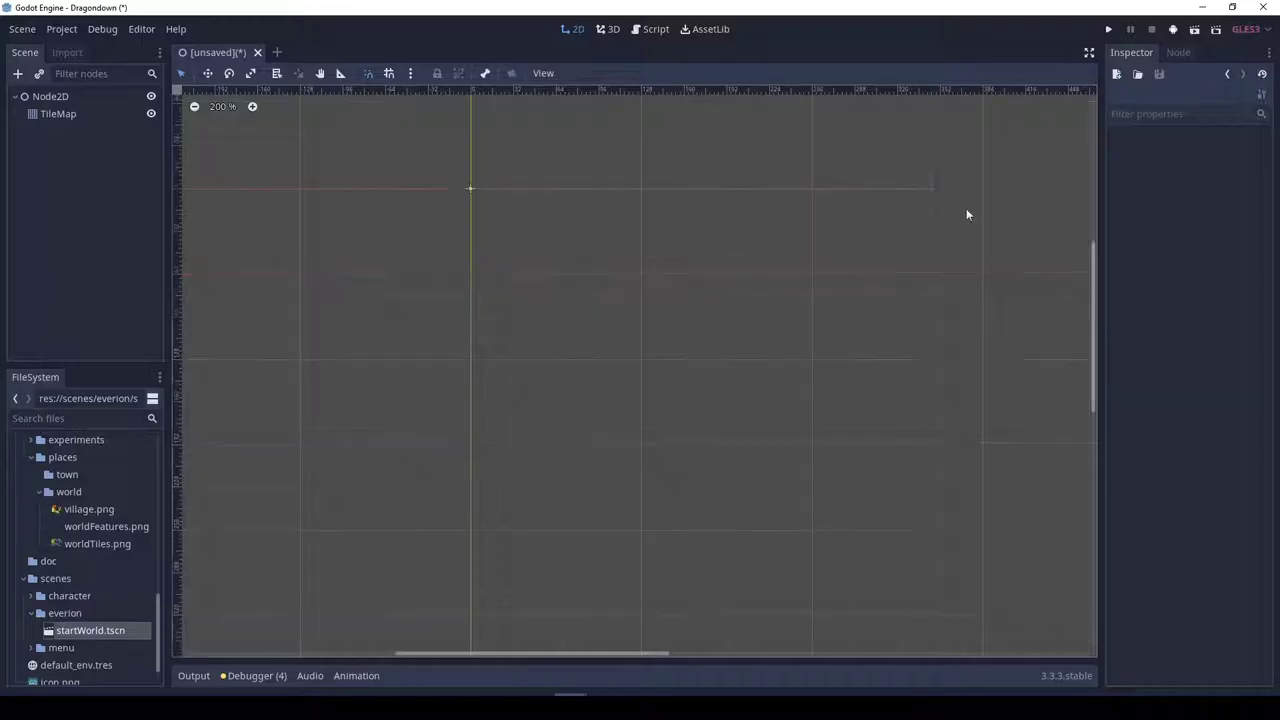
# Switch to Godot, create a new TileSet for the TileMap, and add town.png as its texture
pyautogui.click(1228, 171)
pyautogui.click(1237, 197)
pyautogui.scroll(2, 131, 603)
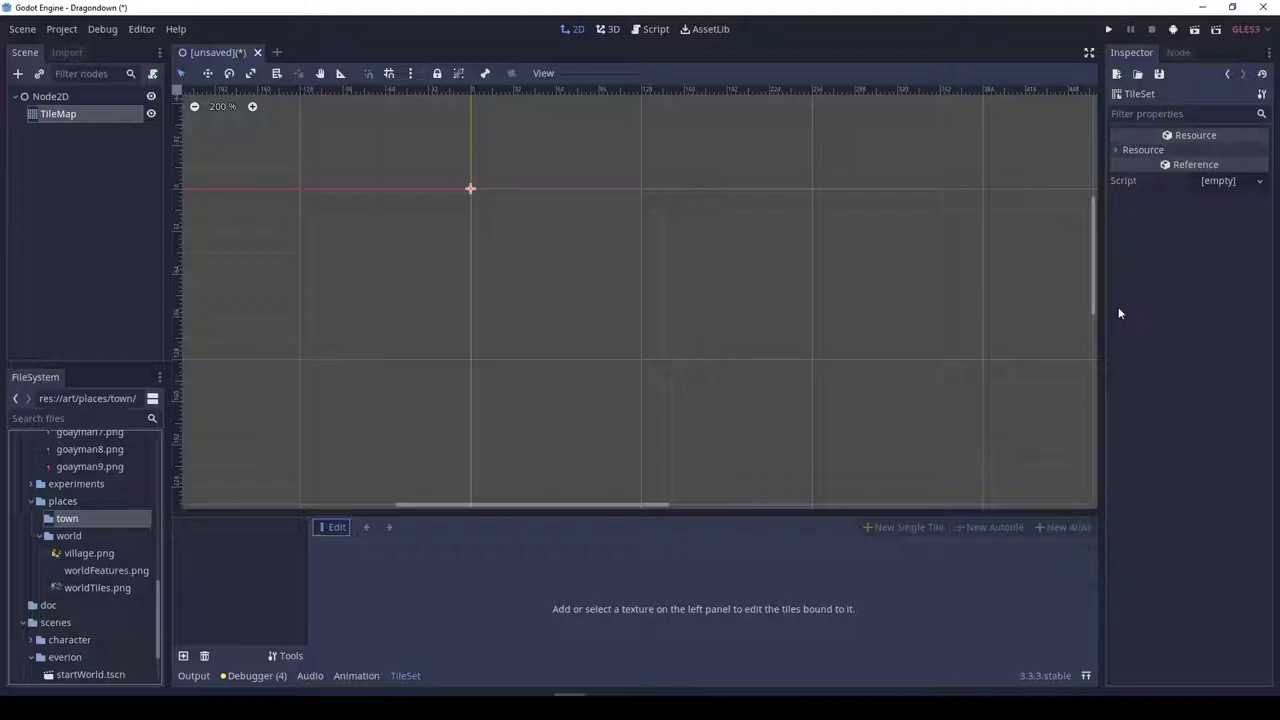
pyautogui.moveTo(86, 536); pyautogui.dragTo(240, 560)
pyautogui.moveTo(549, 513); pyautogui.dragTo(549, 329)
# Define the plain grass tile as a single tile and the four-by-four dirt patch as an autotile, and begin its bitmask
pyautogui.click(906, 345)
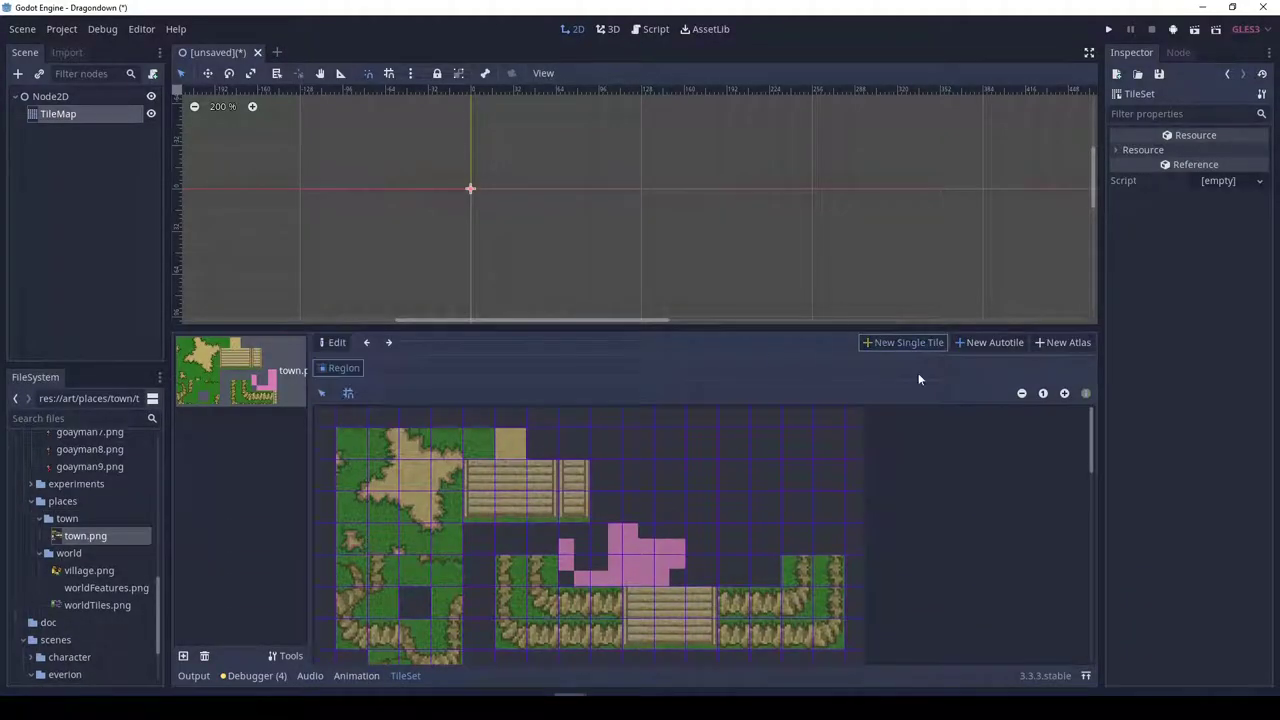
pyautogui.moveTo(338, 430); pyautogui.dragTo(460, 550)
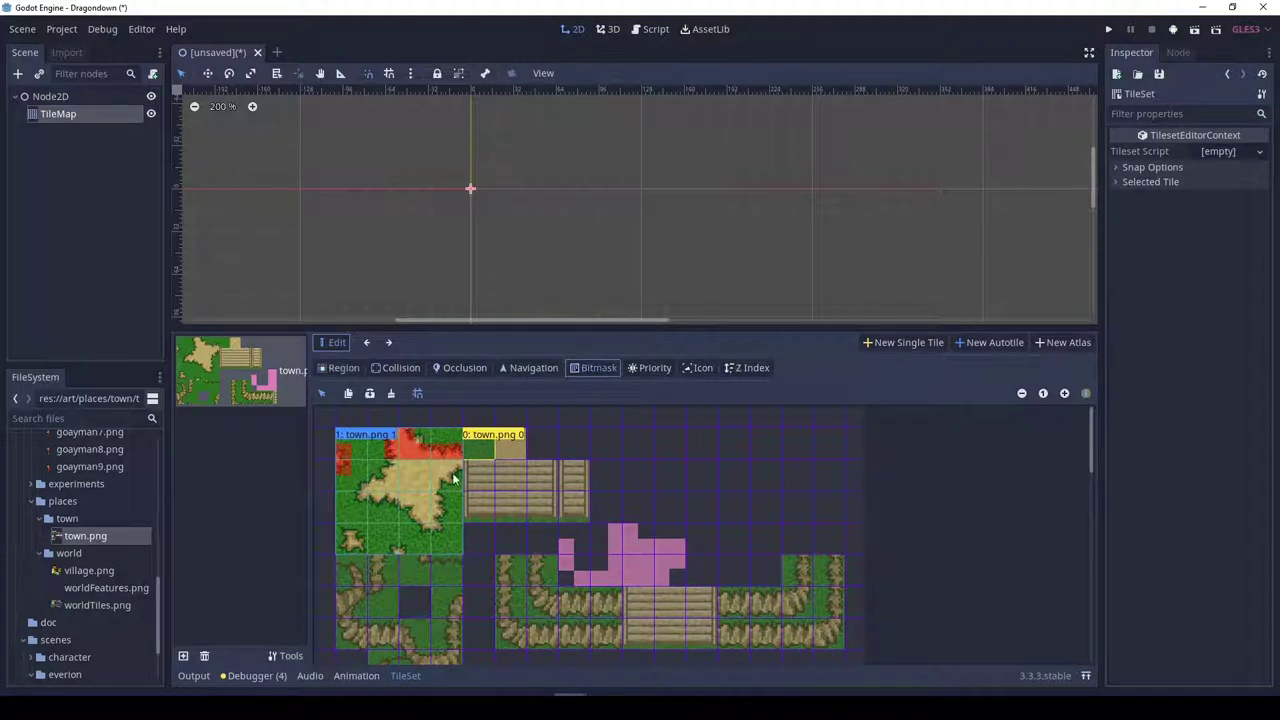
pyautogui.scroll(-5, 1076, 531)
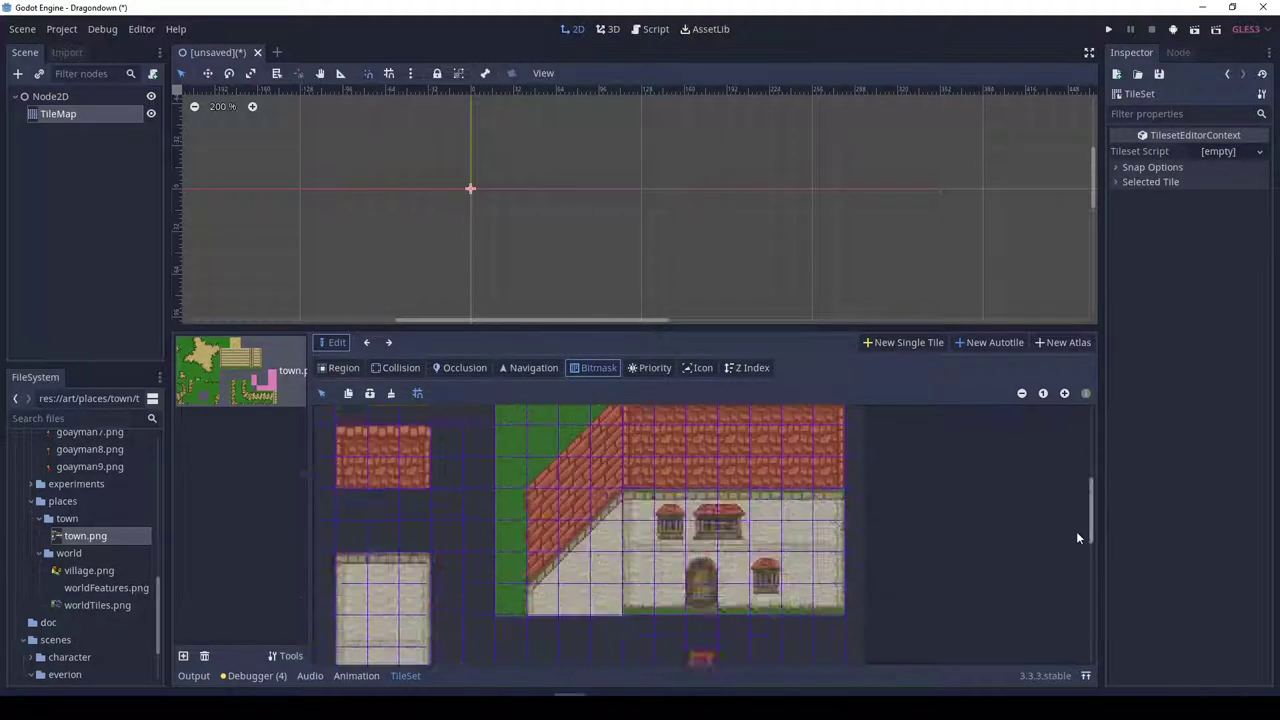
pyautogui.scroll(5, 1043, 420)
# Create atlas tiles for the wide and narrow stairs and for the cliff tiles below the dirt patch
pyautogui.click(1068, 342)
pyautogui.moveTo(536, 511); pyautogui.dragTo(589, 521)
pyautogui.scroll(-5, 600, 520)
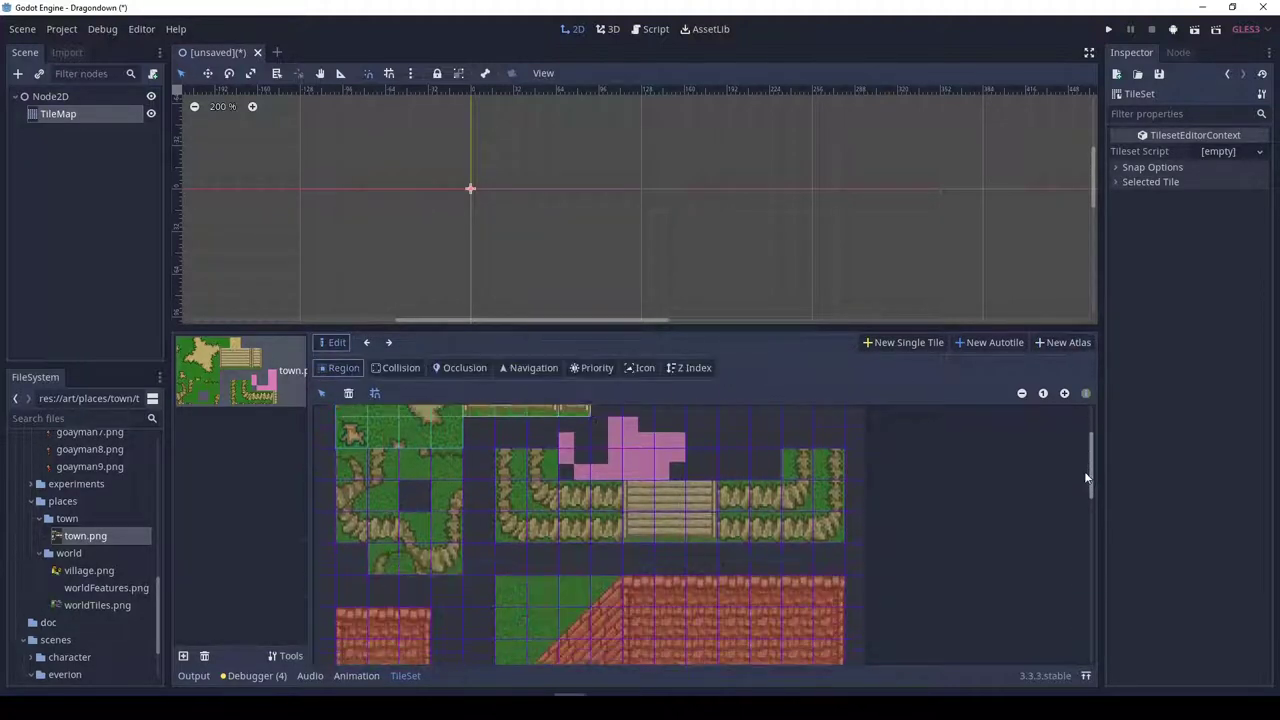
pyautogui.moveTo(338, 412); pyautogui.dragTo(460, 538)
pyautogui.scroll(4, 615, 430)
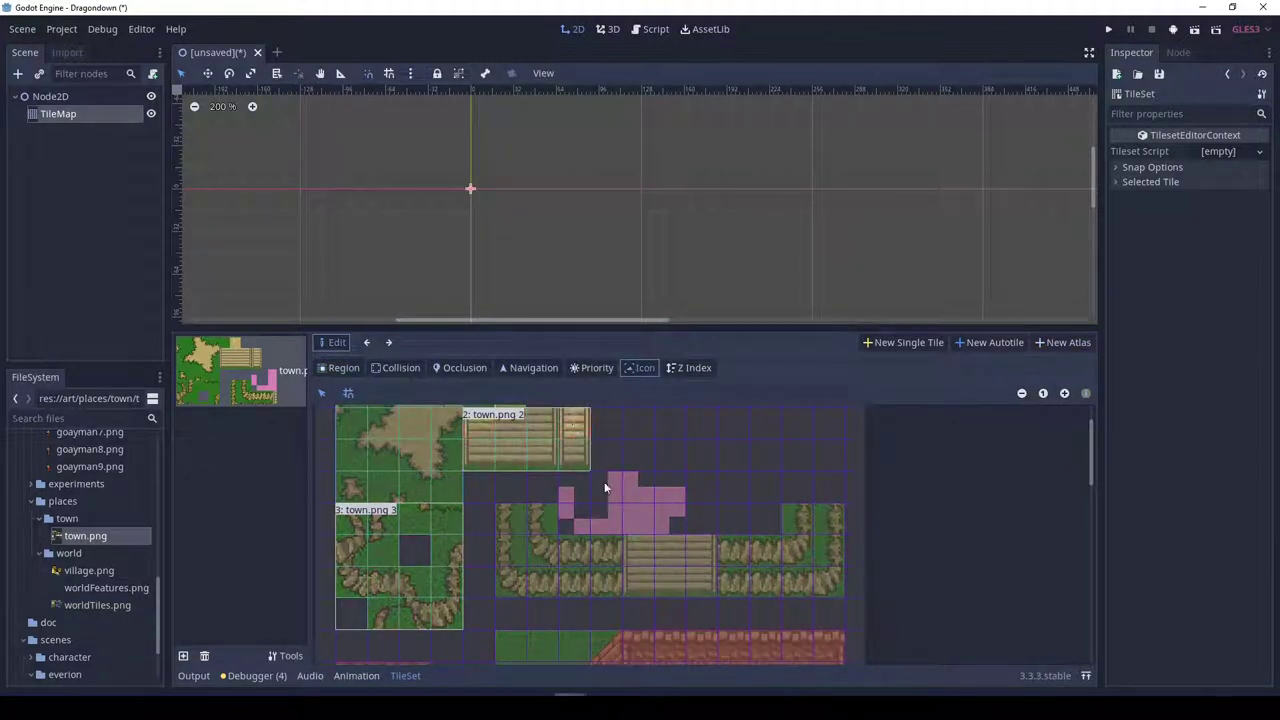
# Define further atlas regions for the red roof block and the house wall, window and door tiles
pyautogui.scroll(-5, 615, 430)
pyautogui.moveTo(358, 459); pyautogui.dragTo(430, 495)
pyautogui.scroll(-5, 908, 420)
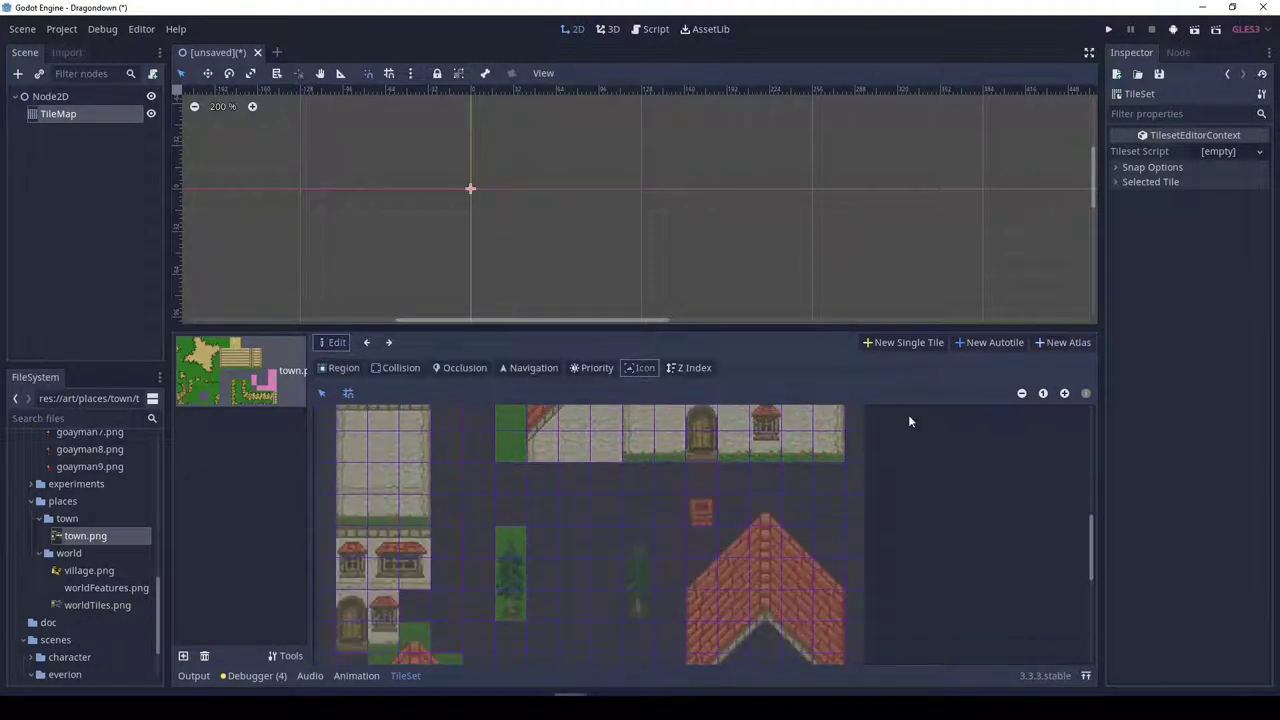
pyautogui.click(414, 526)
pyautogui.scroll(-3, 1090, 530)
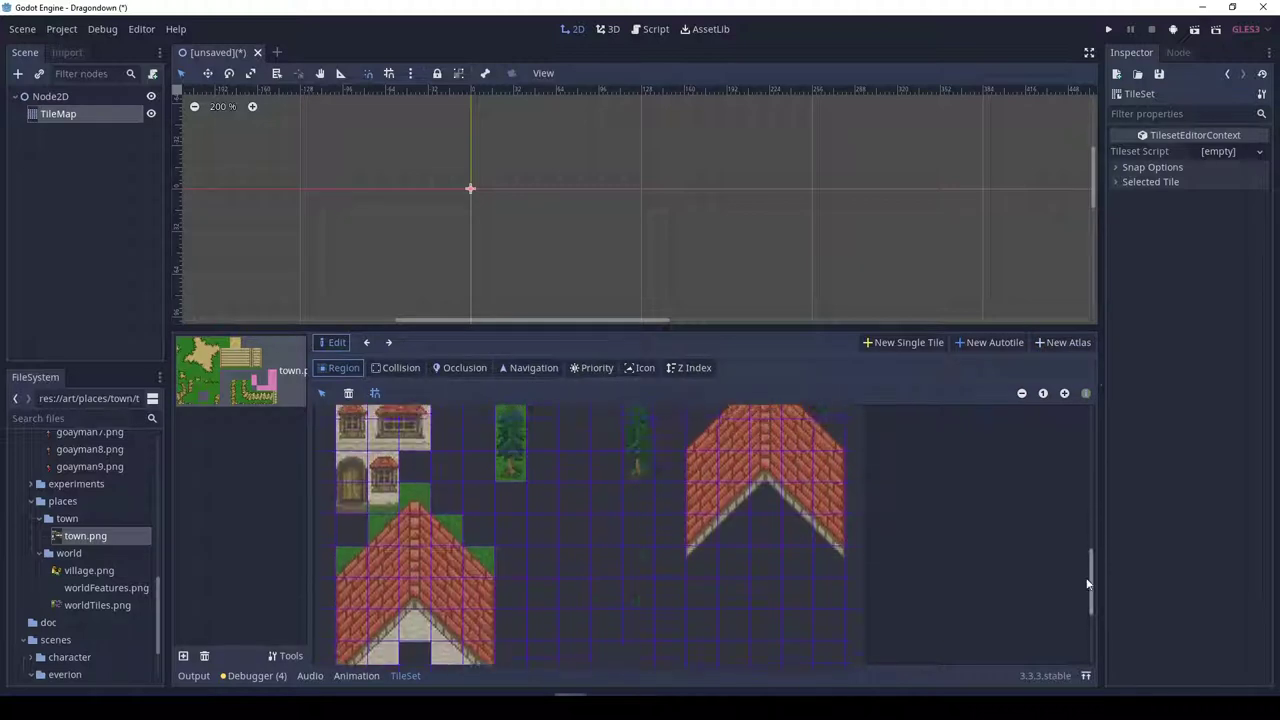
pyautogui.scroll(3, 1090, 530)
# Save the new scene as townTest in the everion scenes folder
pyautogui.hotkey('ctrl', 's')
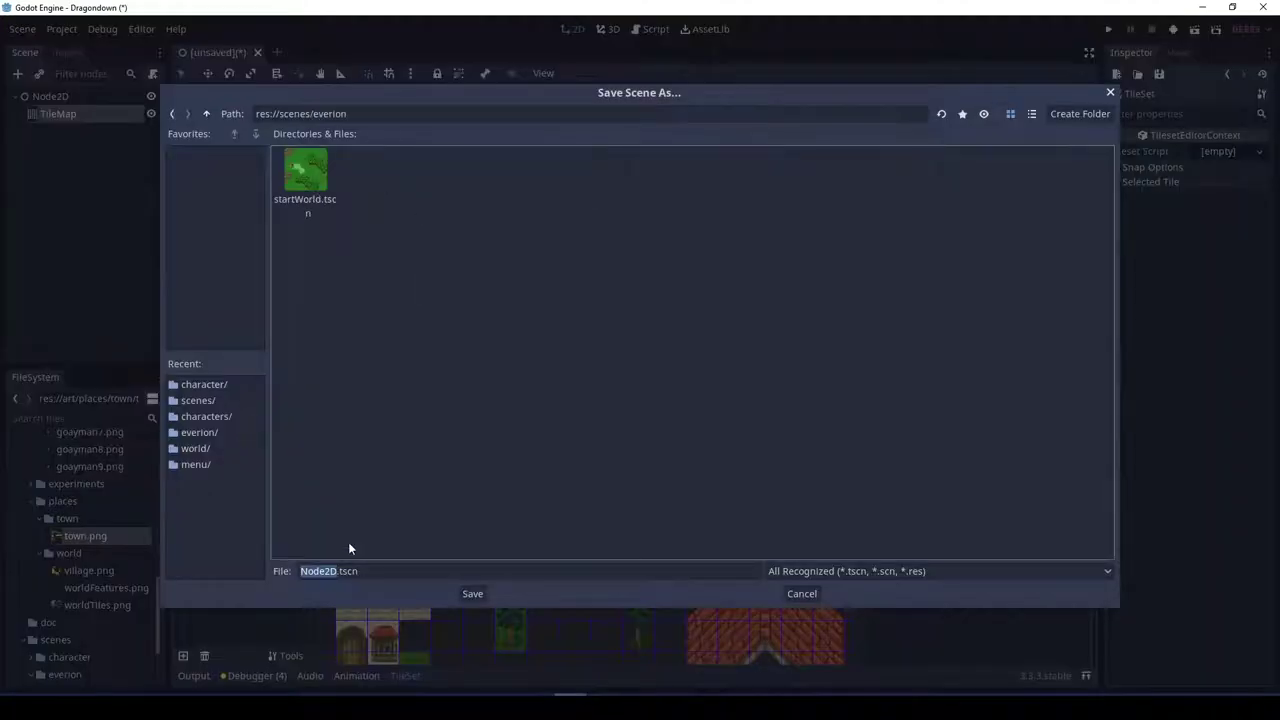
pyautogui.write('townTest')
pyautogui.press('Return')
# Switch to Aseprite and move the 48 by 32 red roof block to 80, 384, beside the gabled house
pyautogui.hotkey('alt', 'Tab')
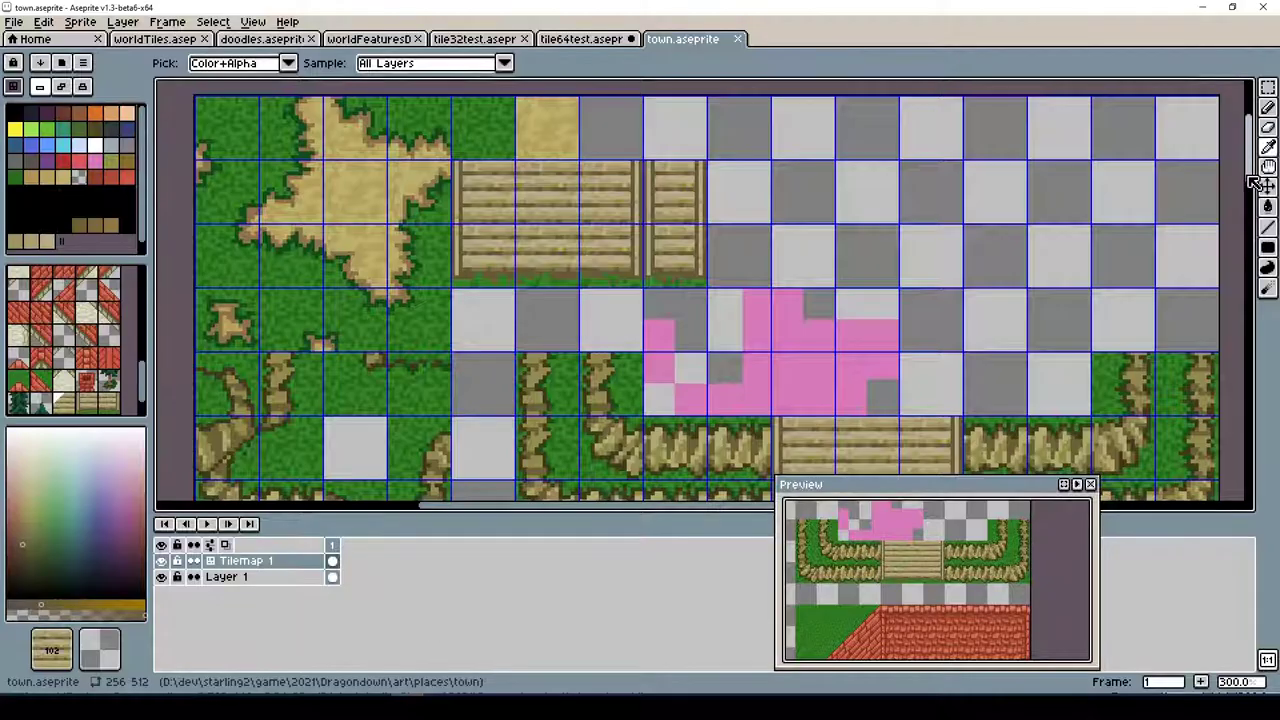
pyautogui.click(1266, 186)
pyautogui.scroll(-5, 1200, 392)
pyautogui.hotkey('ctrl', 'v')
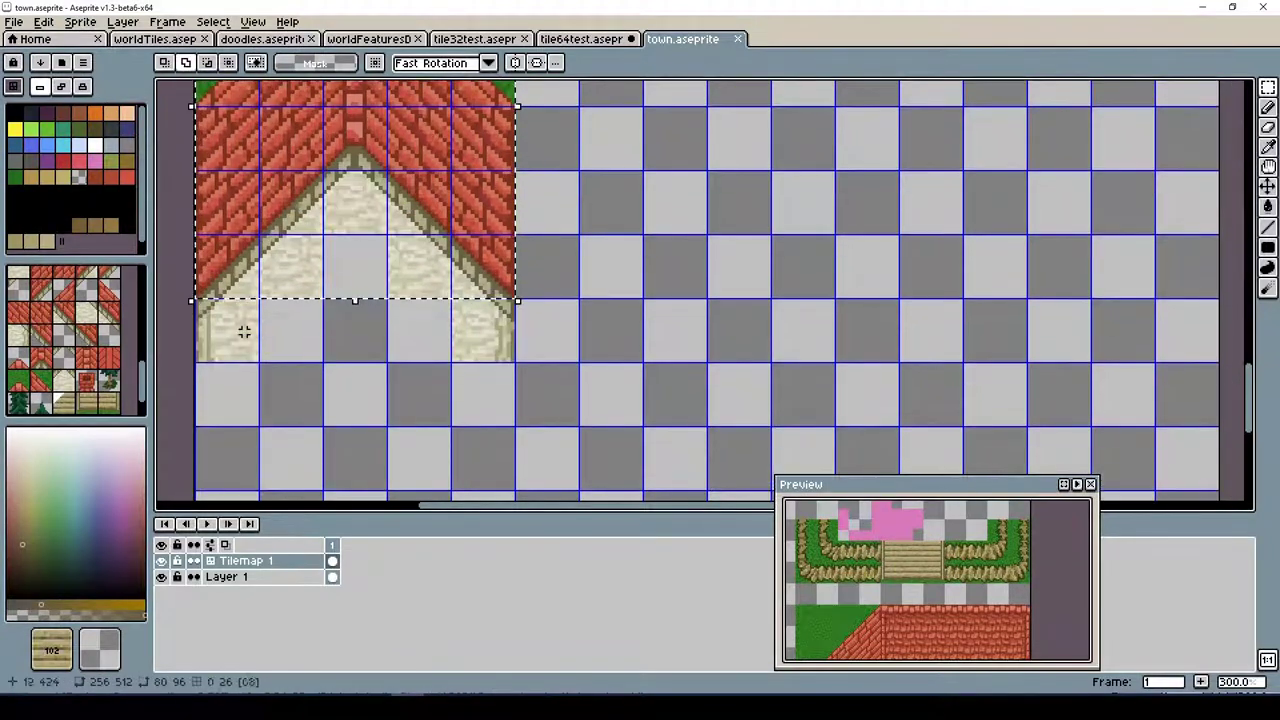
pyautogui.moveTo(1249, 391); pyautogui.dragTo(1266, 283)
pyautogui.scroll(3, 500, 150)
pyautogui.scroll(-6, 500, 130)
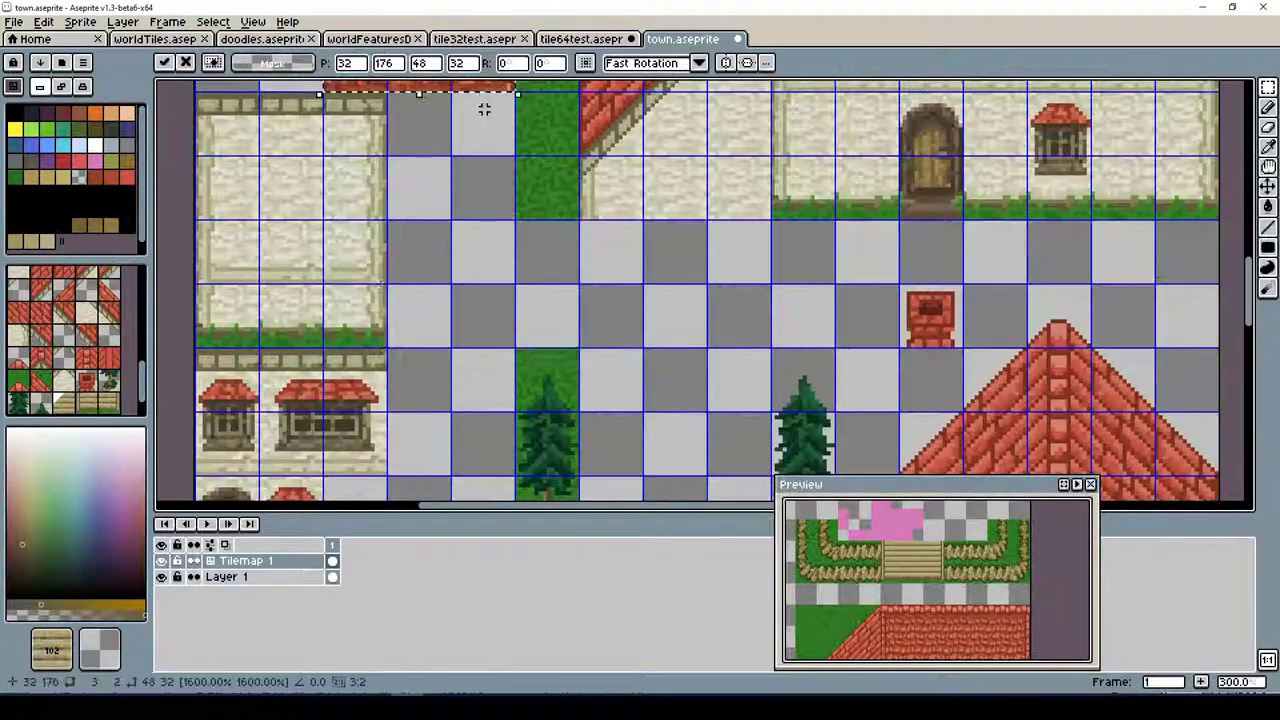
pyautogui.hscroll(8, 540, 165)
pyautogui.scroll(-5, 545, 173)
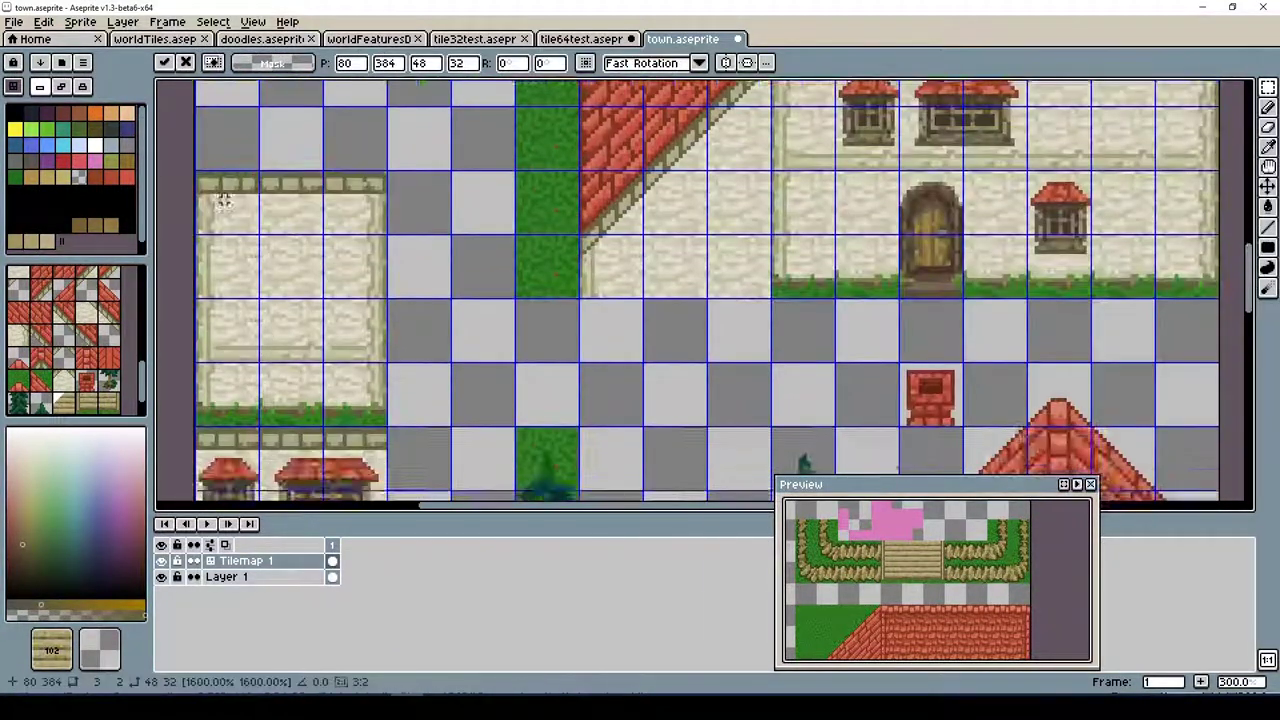
# Move the 48 by 128 block of wall, window and door tiles up to 0, 128
pyautogui.scroll(-1, 900, 250)
pyautogui.scroll(3, 1258, 278)
pyautogui.scroll(-5, 1258, 278)
pyautogui.hotkey('ctrl', 'v')
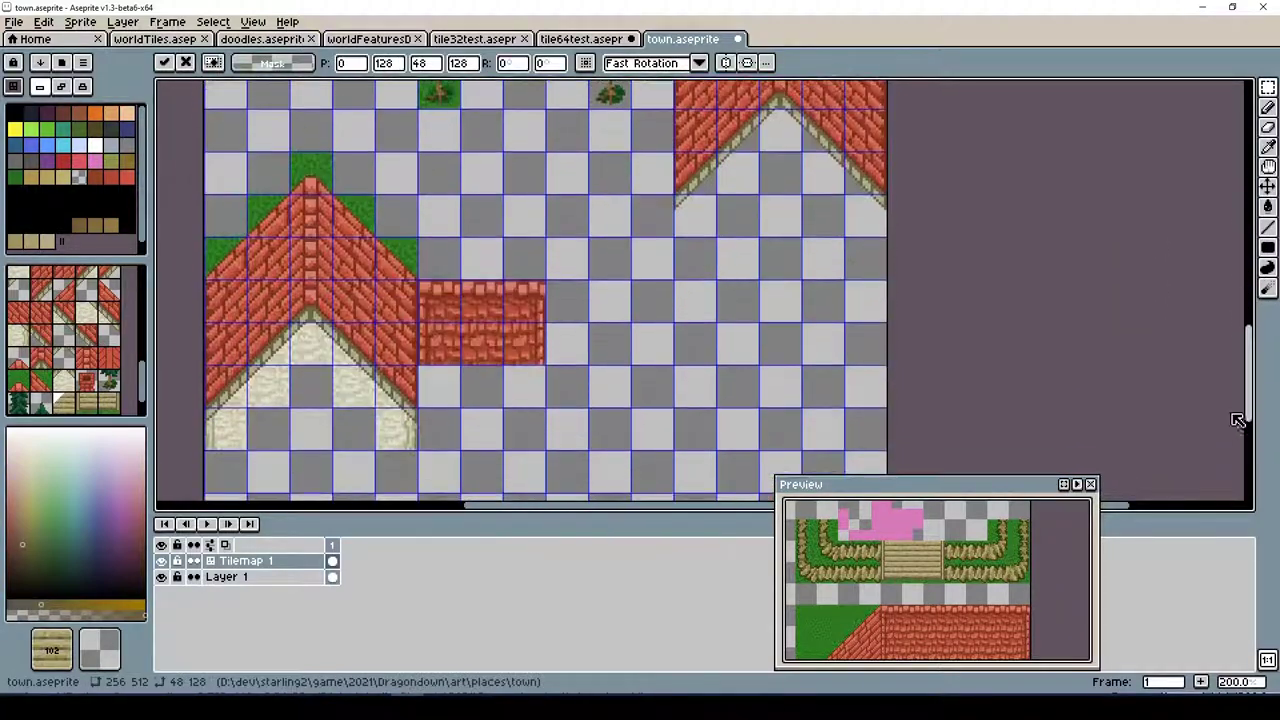
# Place the red roof block directly below the gabled house and move both up to 0, 256
pyautogui.scroll(-1, 1237, 357)
pyautogui.scroll(-5, 366, 283)
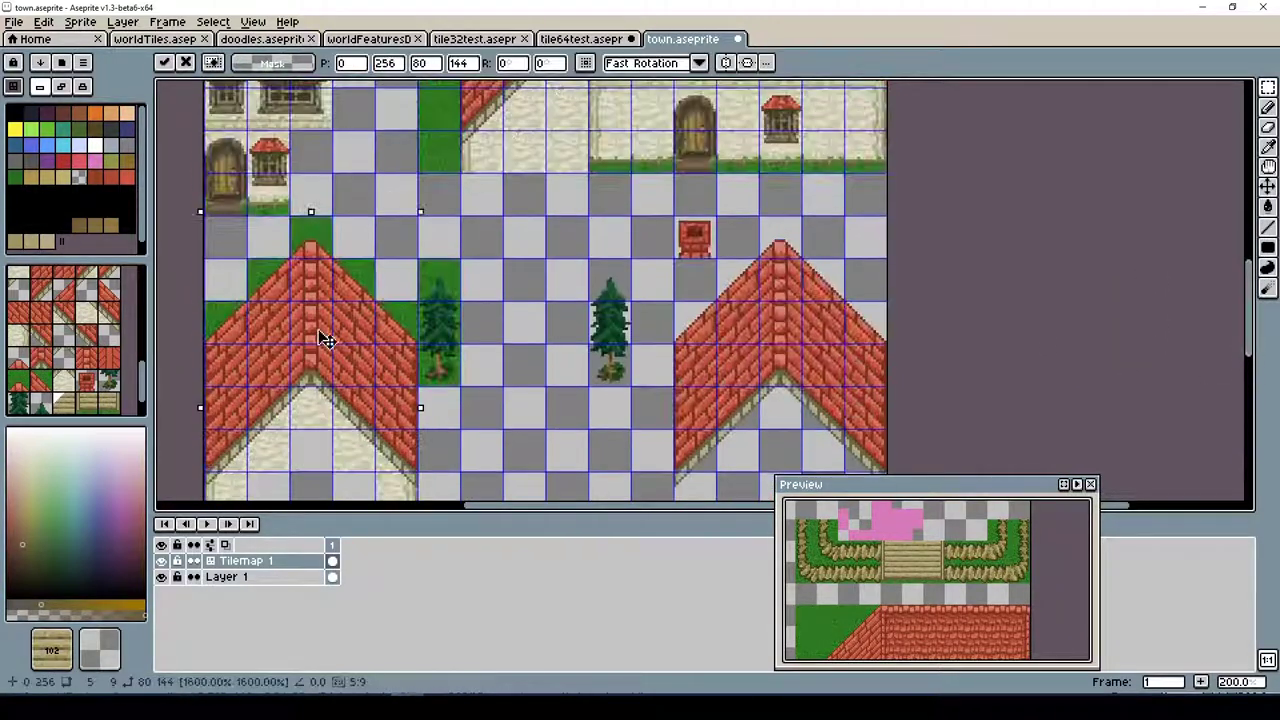
pyautogui.moveTo(376, 93); pyautogui.dragTo(420, 224)
pyautogui.scroll(3, 1257, 262)
pyautogui.scroll(-4, 1258, 262)
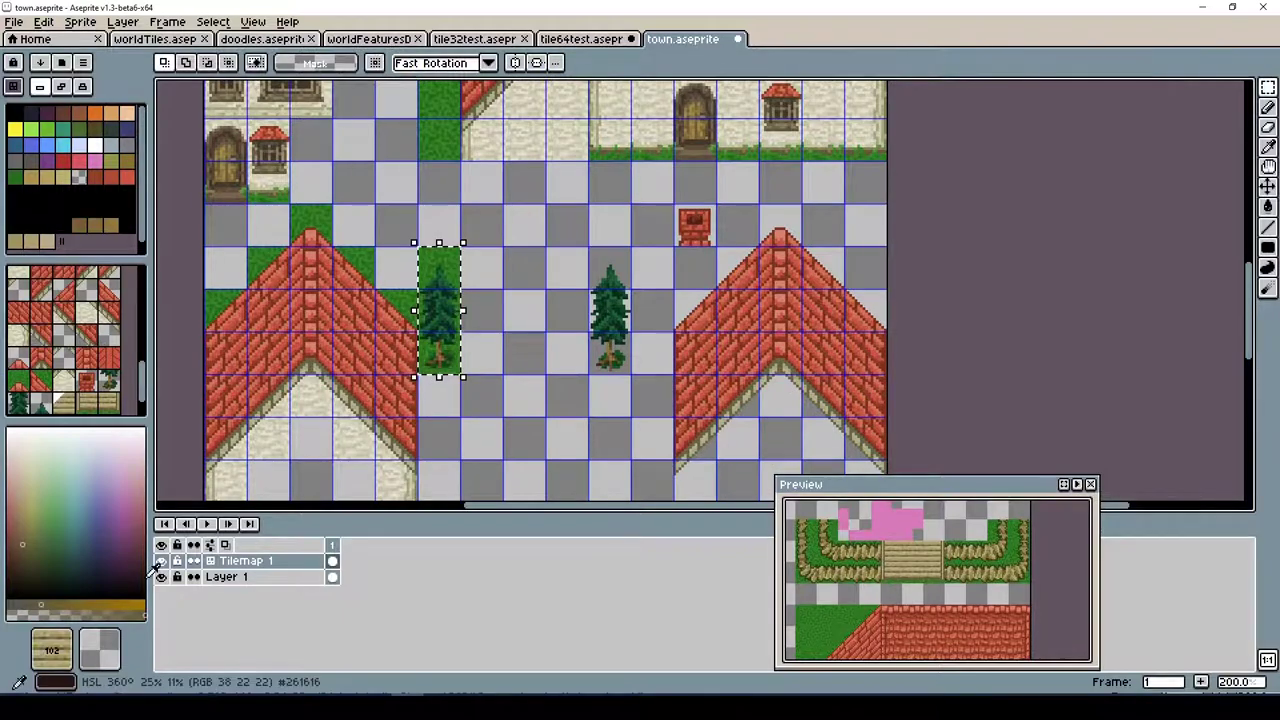
# Move the transparent pine tree to 48, 128 beside the wall tiles, and the chimney to 64, 272 by the gabled roof
pyautogui.scroll(2, 420, 290)
pyautogui.scroll(2, 1254, 310)
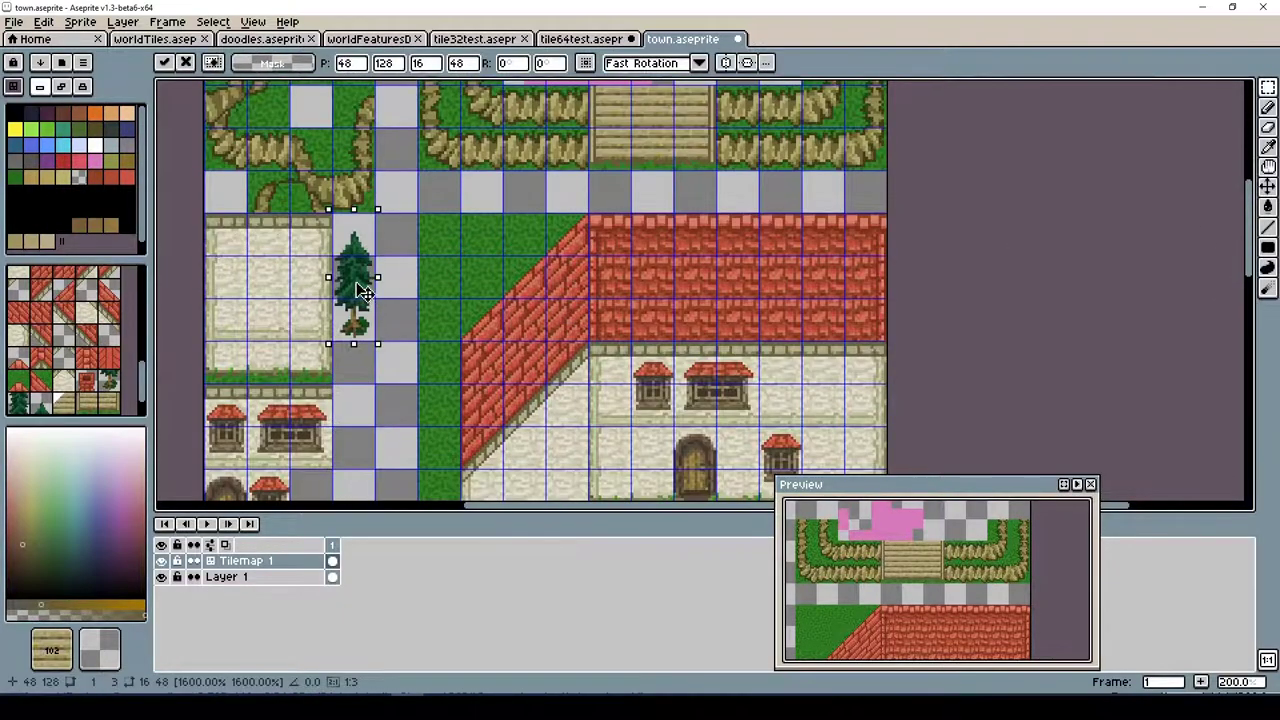
pyautogui.scroll(-5, 1245, 357)
pyautogui.scroll(-3, 1245, 357)
pyautogui.scroll(4, 1245, 357)
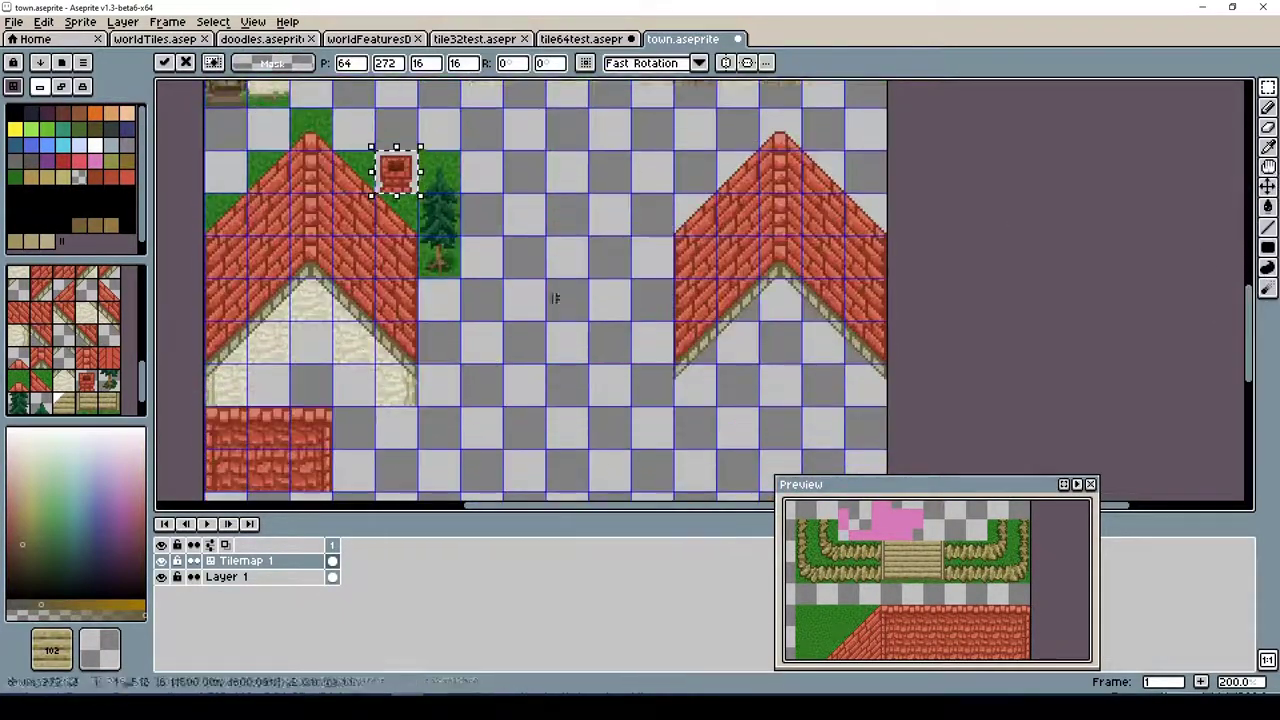
# Repeat the export of the rearranged town tileset and switch to Godot
pyautogui.hotkey('ctrl', 'shift', 'e')
pyautogui.click(1147, 305)
pyautogui.hotkey('alt', 'Tab')
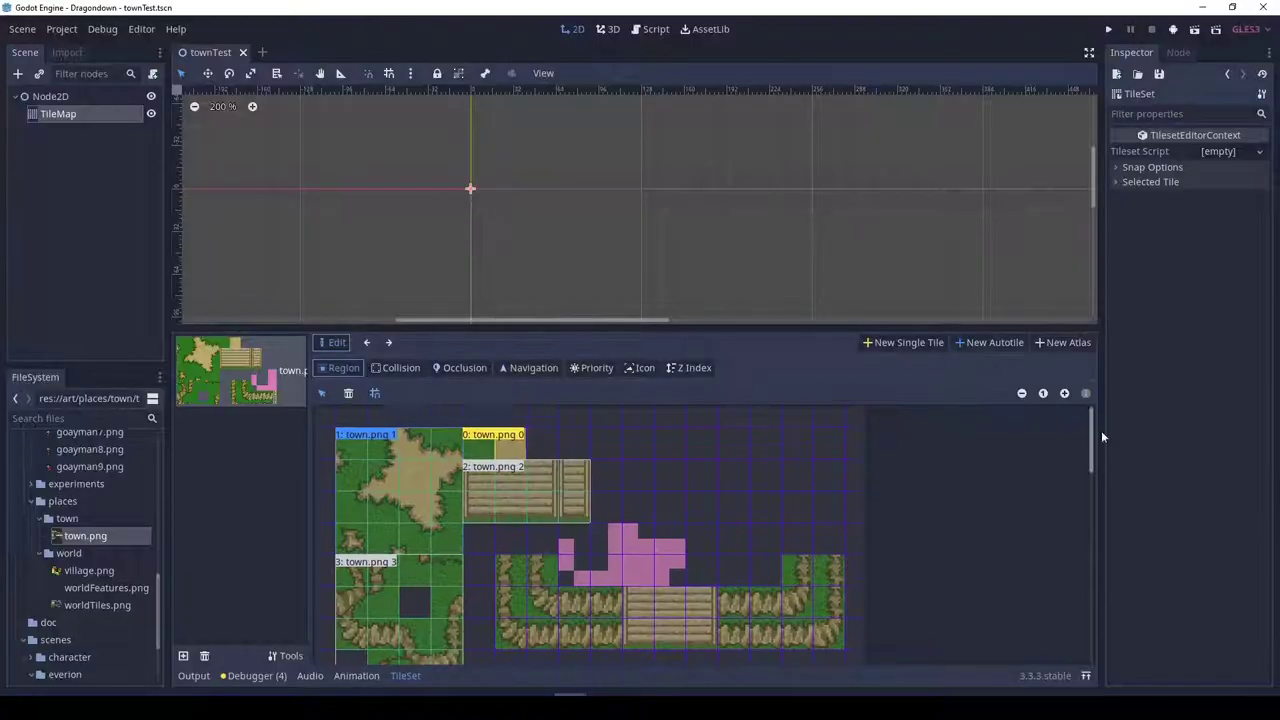
# Define separate tile regions around the gabled house with chimney, the red roof block and the pine tree
pyautogui.scroll(-4, 1101, 430)
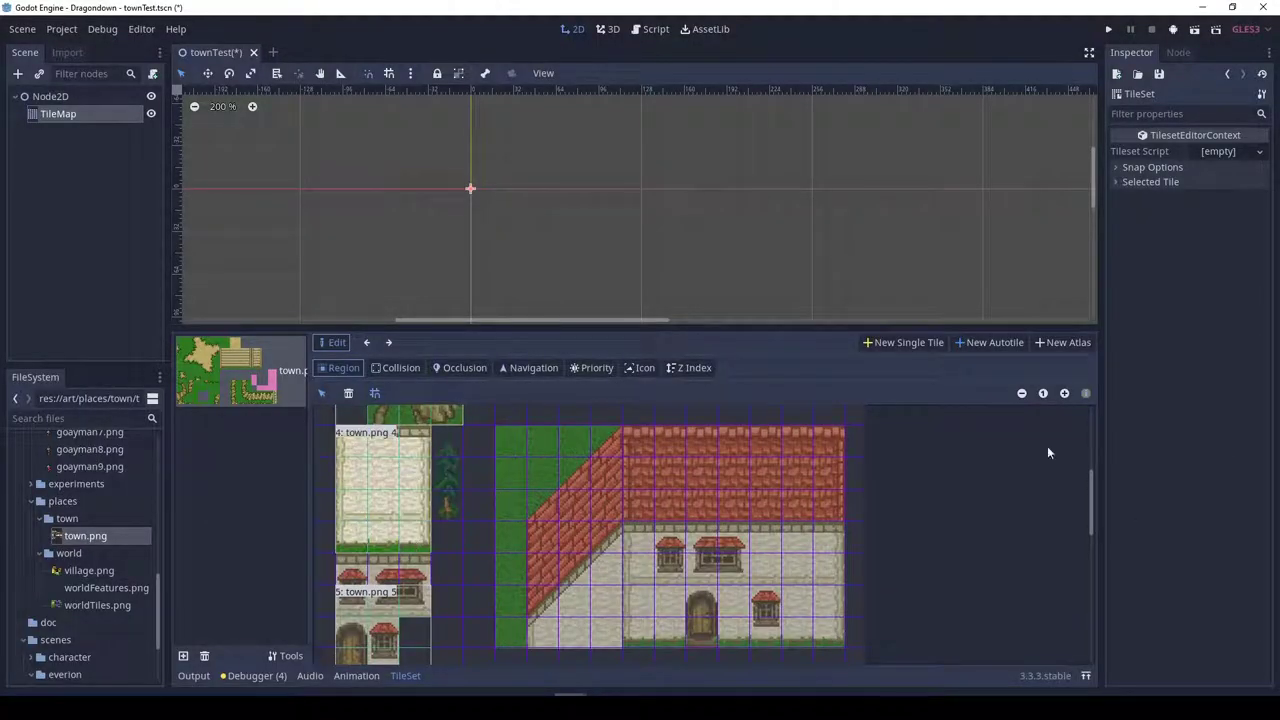
pyautogui.moveTo(1089, 509); pyautogui.dragTo(1012, 575)
pyautogui.moveTo(1090, 537); pyautogui.dragTo(1033, 560)
pyautogui.scroll(-1, 1033, 560)
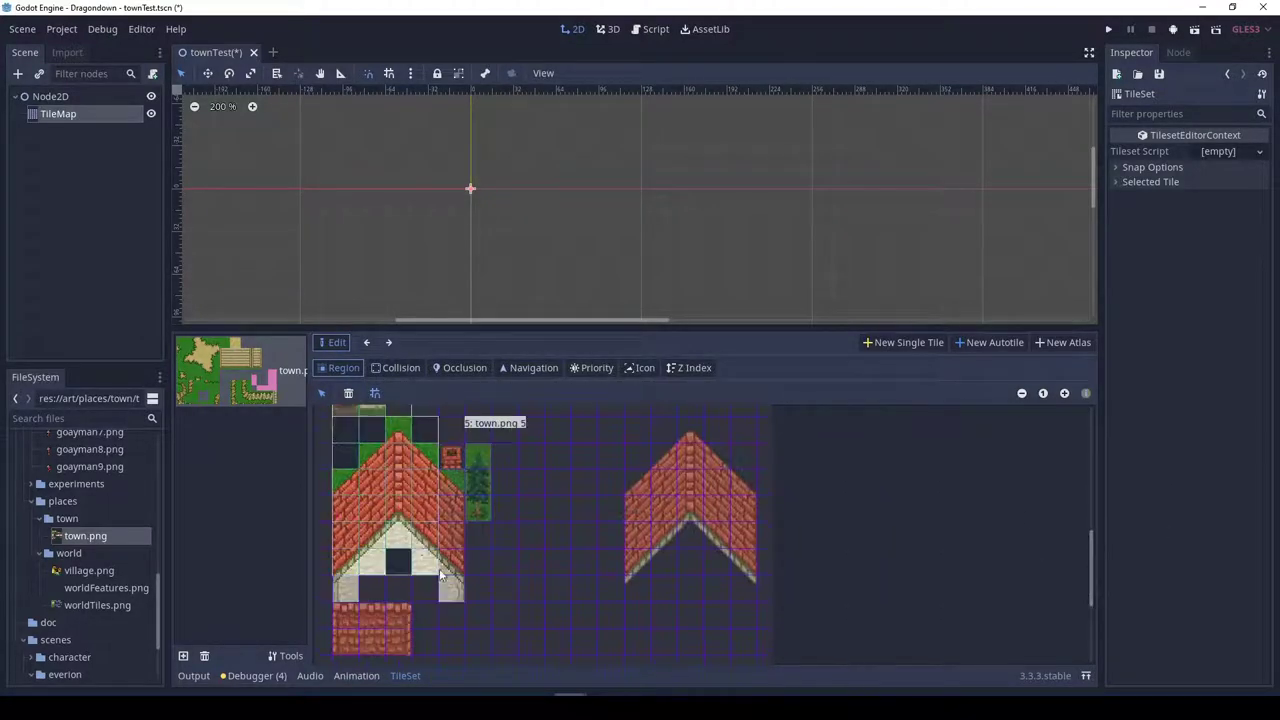
# Pick representative icon tiles for the town.png tile groups and save the scene
pyautogui.click(641, 368)
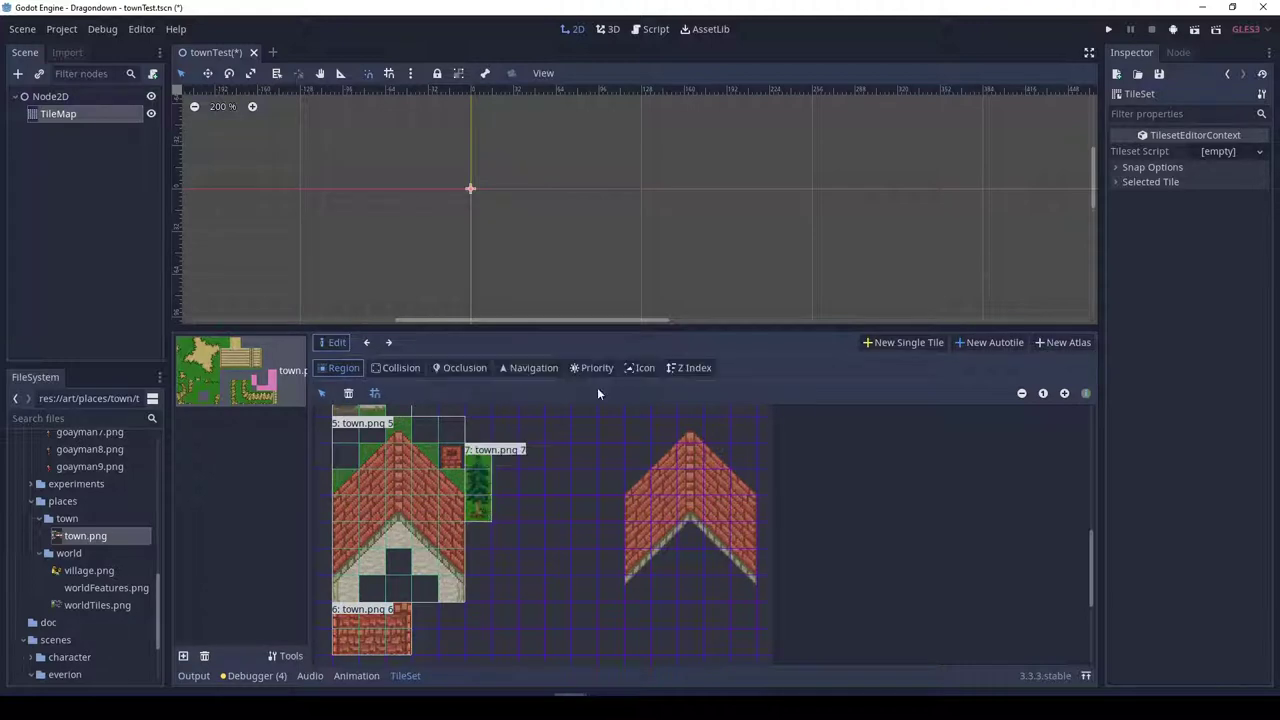
pyautogui.scroll(3, 380, 627)
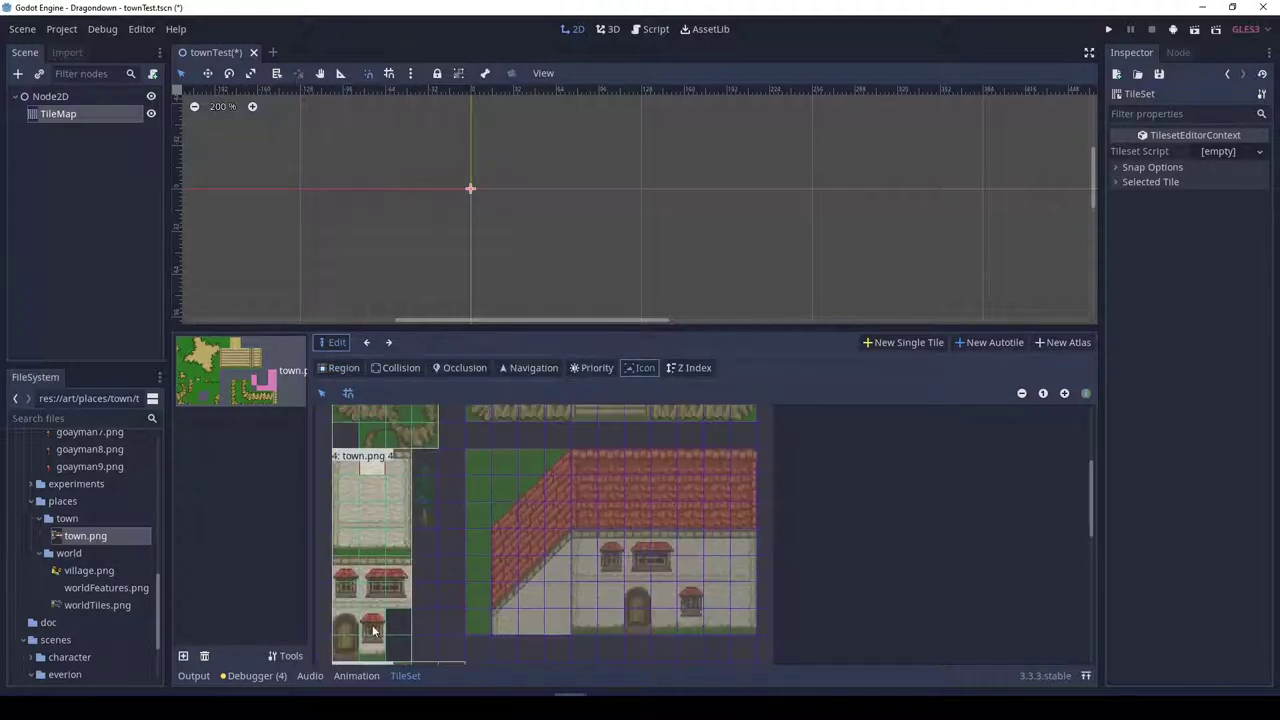
pyautogui.scroll(-3, 1074, 589)
pyautogui.click(22, 28)
pyautogui.click(40, 137)
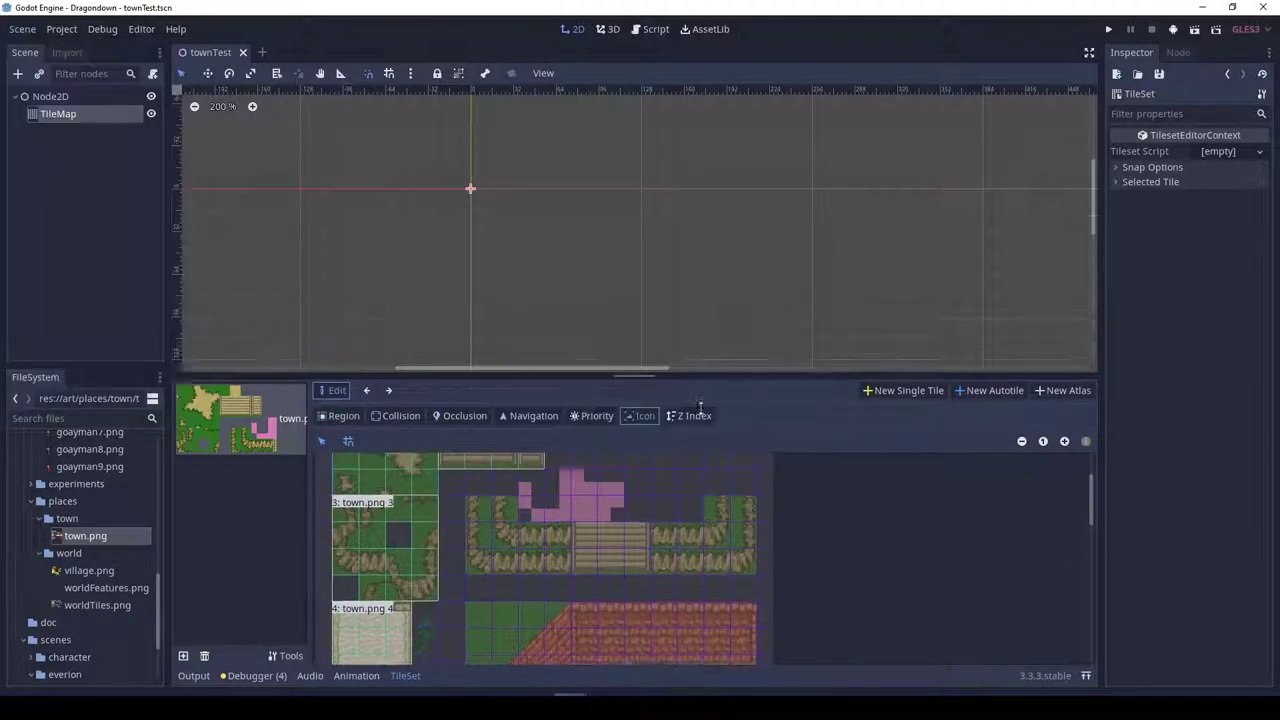
# Set the TileMap's cell size to 16 by 16, outline a large rectangle with the plain grass tile and fill it
pyautogui.click(1224, 171)
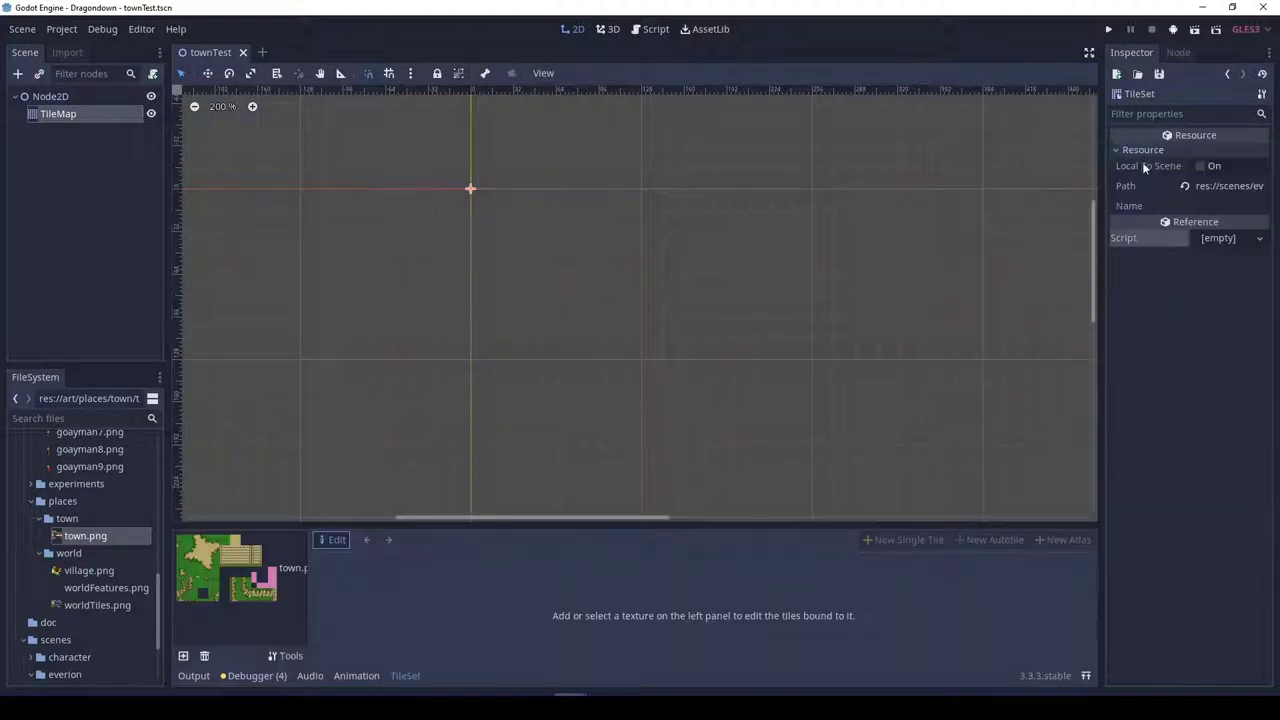
pyautogui.click(1227, 73)
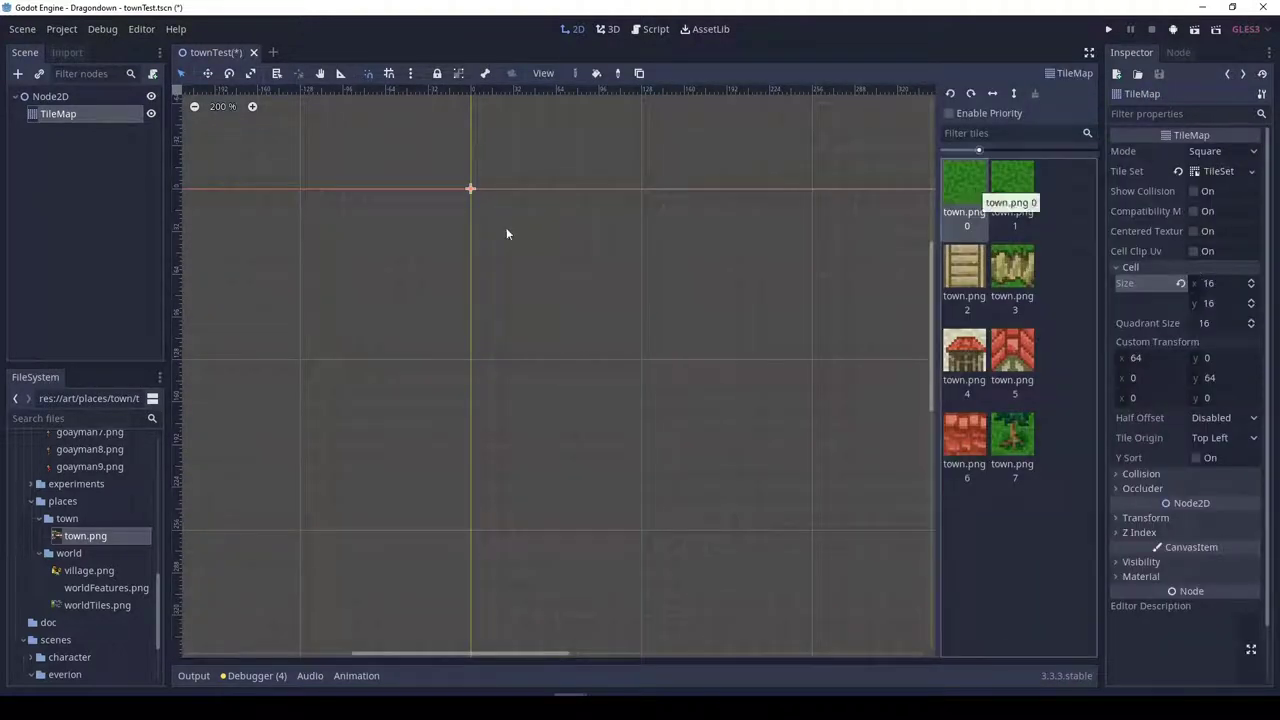
pyautogui.scroll(-2, 506, 231)
pyautogui.moveTo(575, 355); pyautogui.dragTo(514, 237)
pyautogui.scroll(2, 246, 237)
pyautogui.moveTo(245, 212)
pyautogui.mouseDown()
pyautogui.moveTo(744, 312)
pyautogui.moveTo(566, 195)
pyautogui.mouseUp()
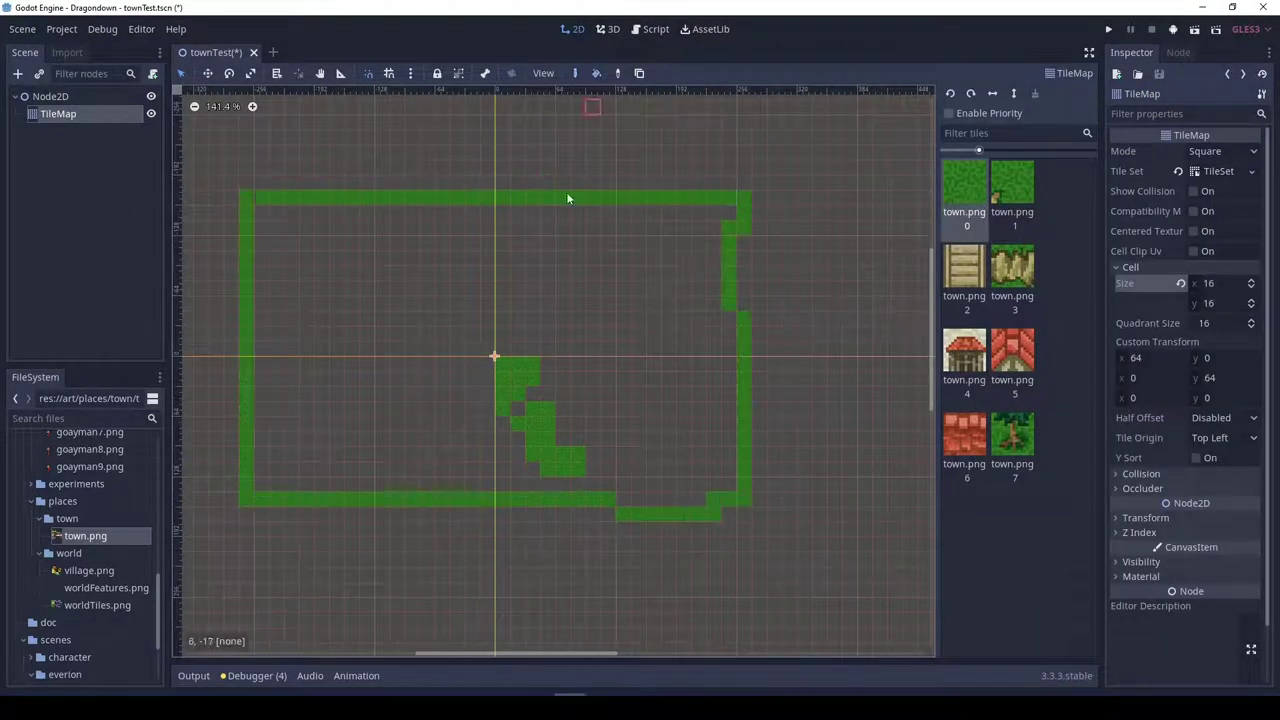
pyautogui.press('b')
pyautogui.click(504, 428)
# Give the dirt autotile a dirt icon and paint irregular dirt patches in the western part of the grass field
pyautogui.click(1219, 171)
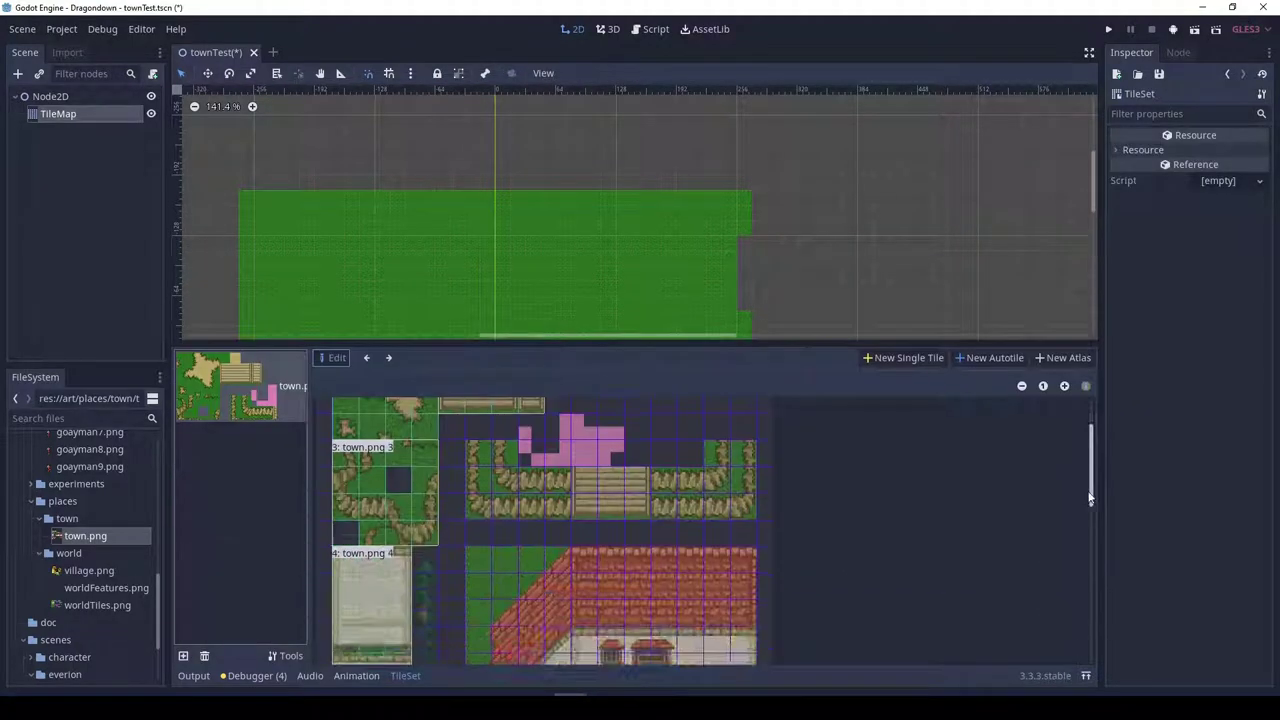
pyautogui.click(83, 115)
pyautogui.moveTo(313, 311); pyautogui.dragTo(337, 375)
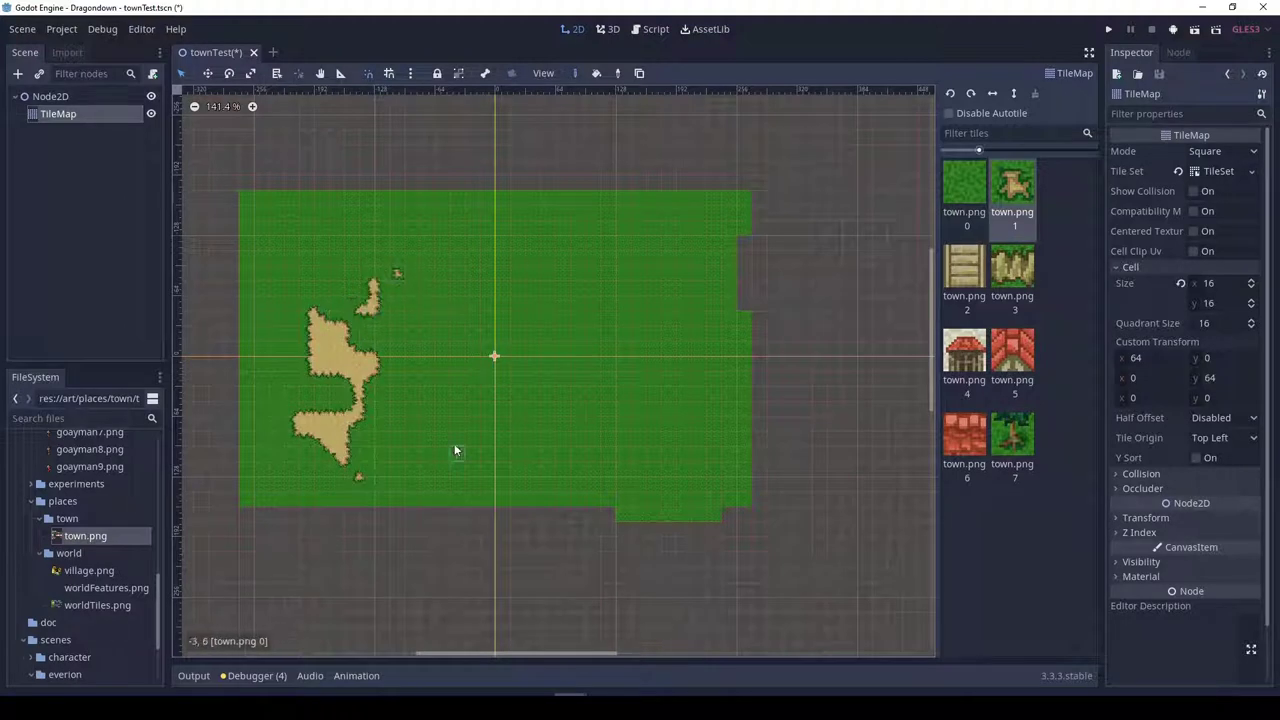
# Paint a U-shaped cliff wall with a gap in its lower edge on the grass, then select the house wall tiles
pyautogui.click(1012, 268)
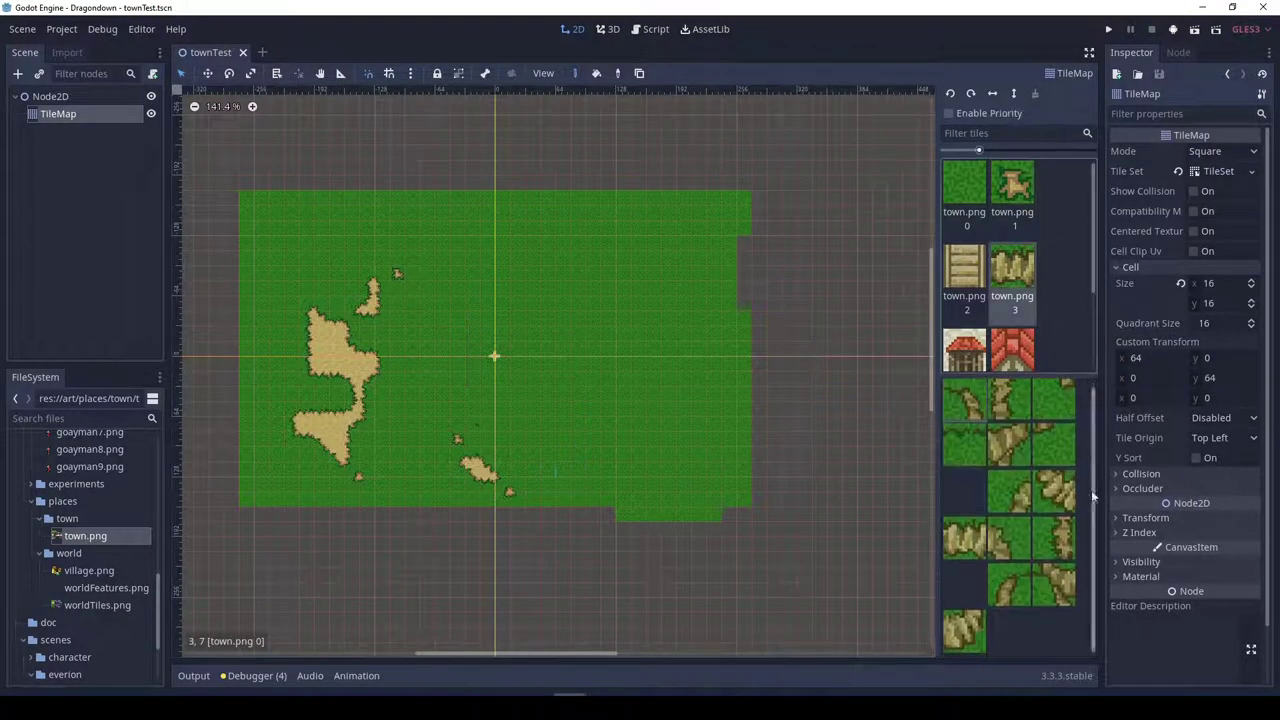
pyautogui.moveTo(941, 489); pyautogui.dragTo(903, 490)
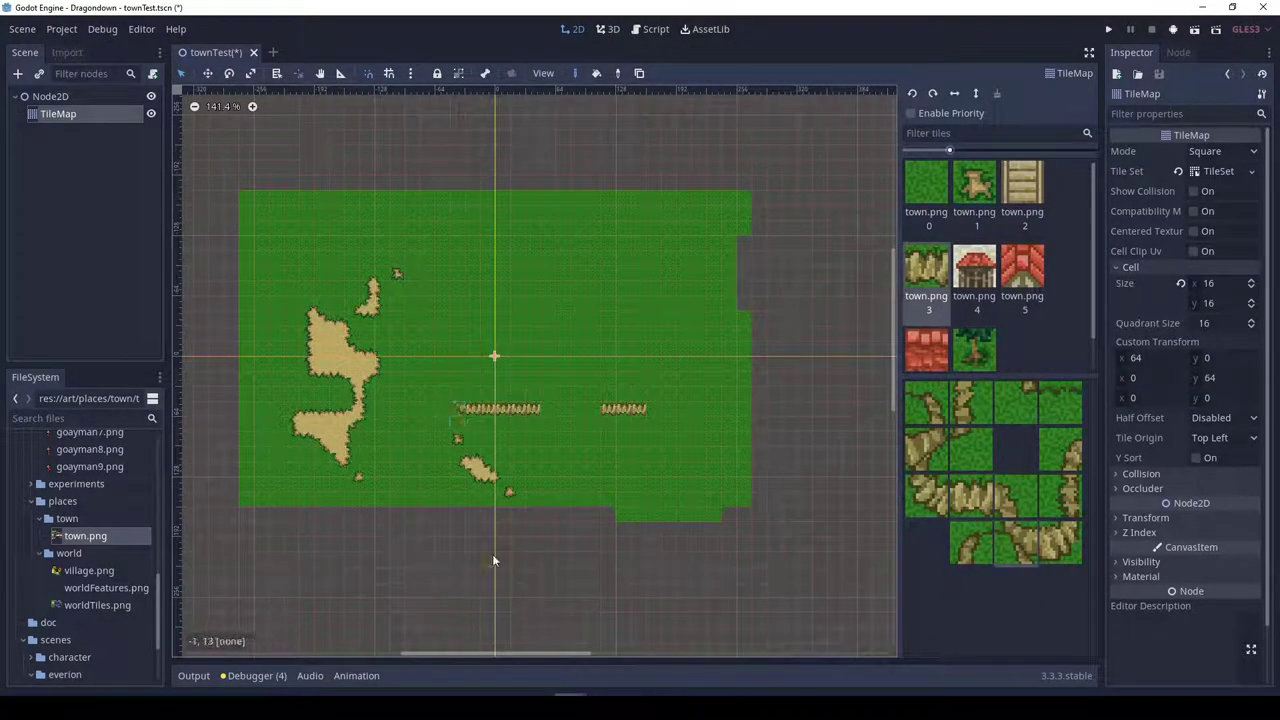
pyautogui.click(975, 268)
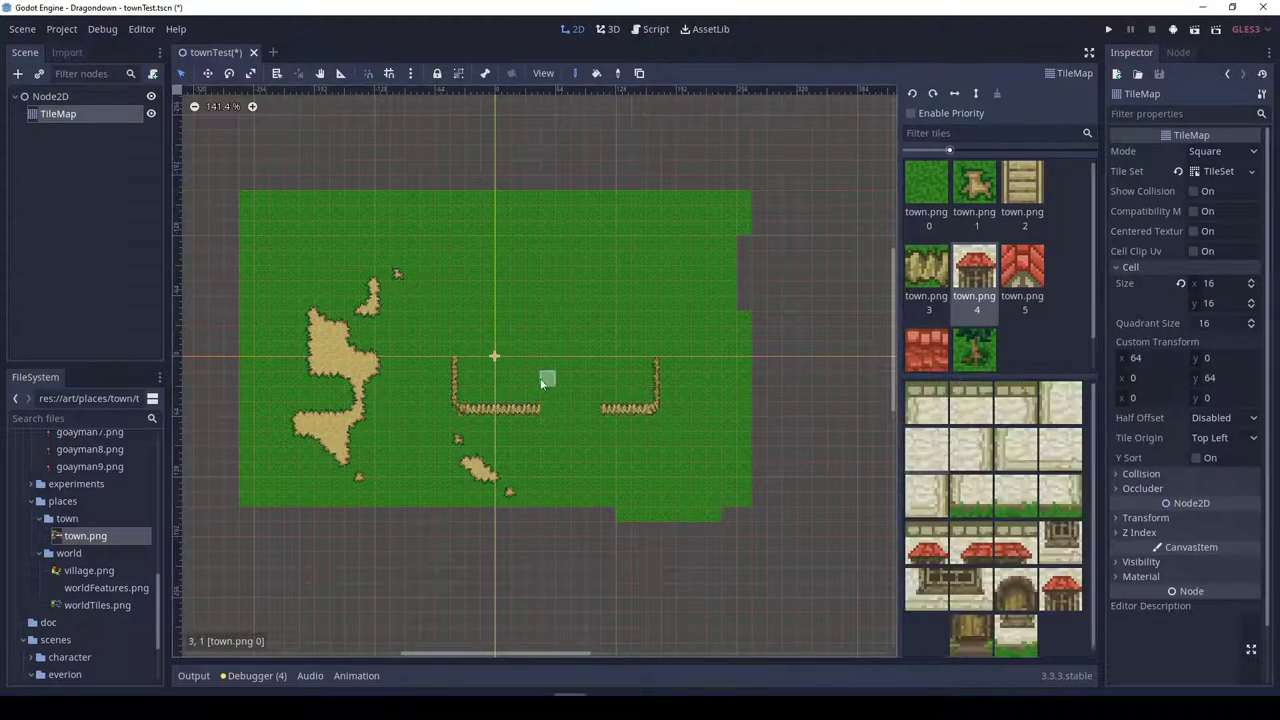
# Save the TileMap's TileSet as townTiles.tres in a new folder named tileset under res://scenes
pyautogui.click(1218, 171)
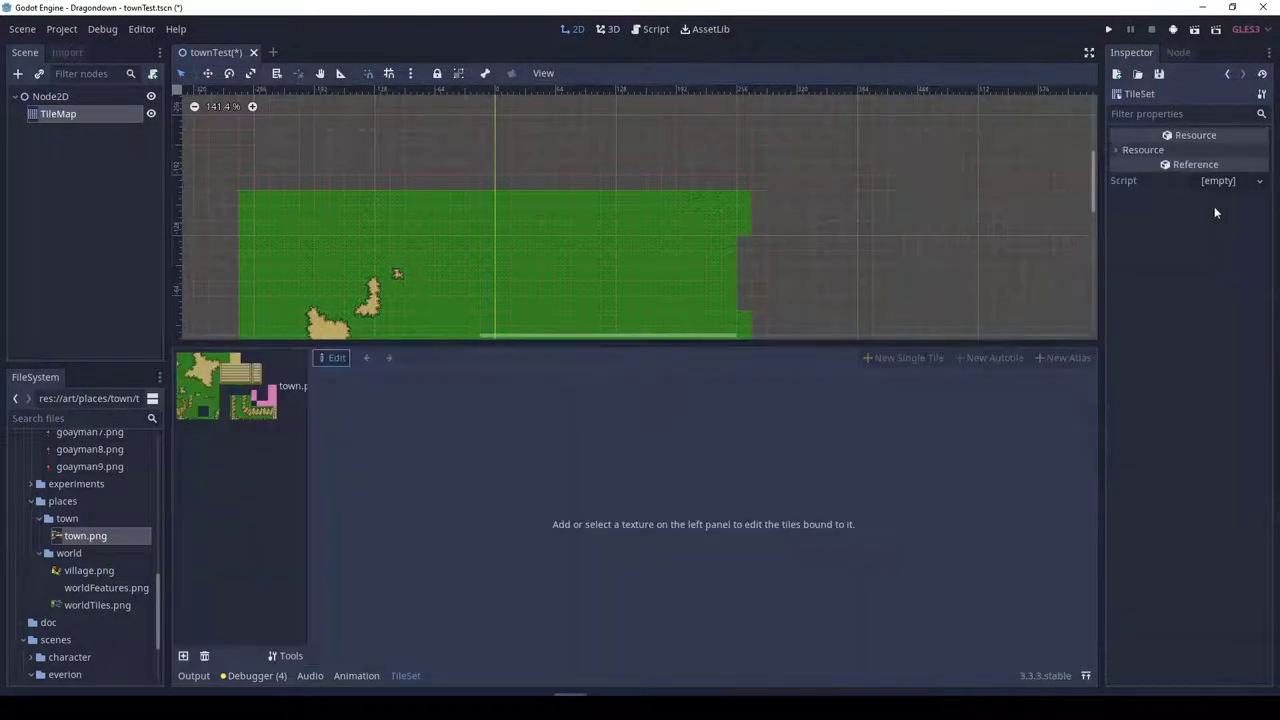
pyautogui.click(1227, 74)
pyautogui.click(1251, 171)
pyautogui.click(1211, 283)
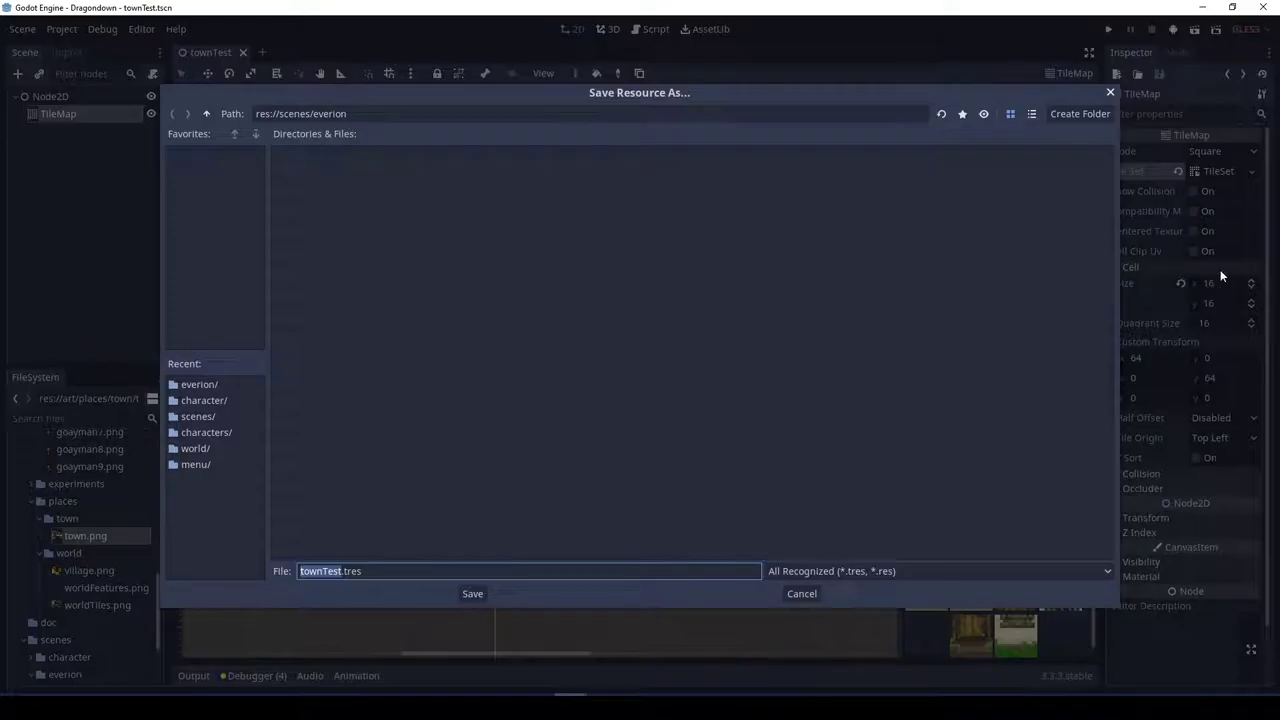
pyautogui.hotkey('alt', 'Up')
pyautogui.rightClick(637, 234)
pyautogui.click(704, 246)
pyautogui.write('tileset')
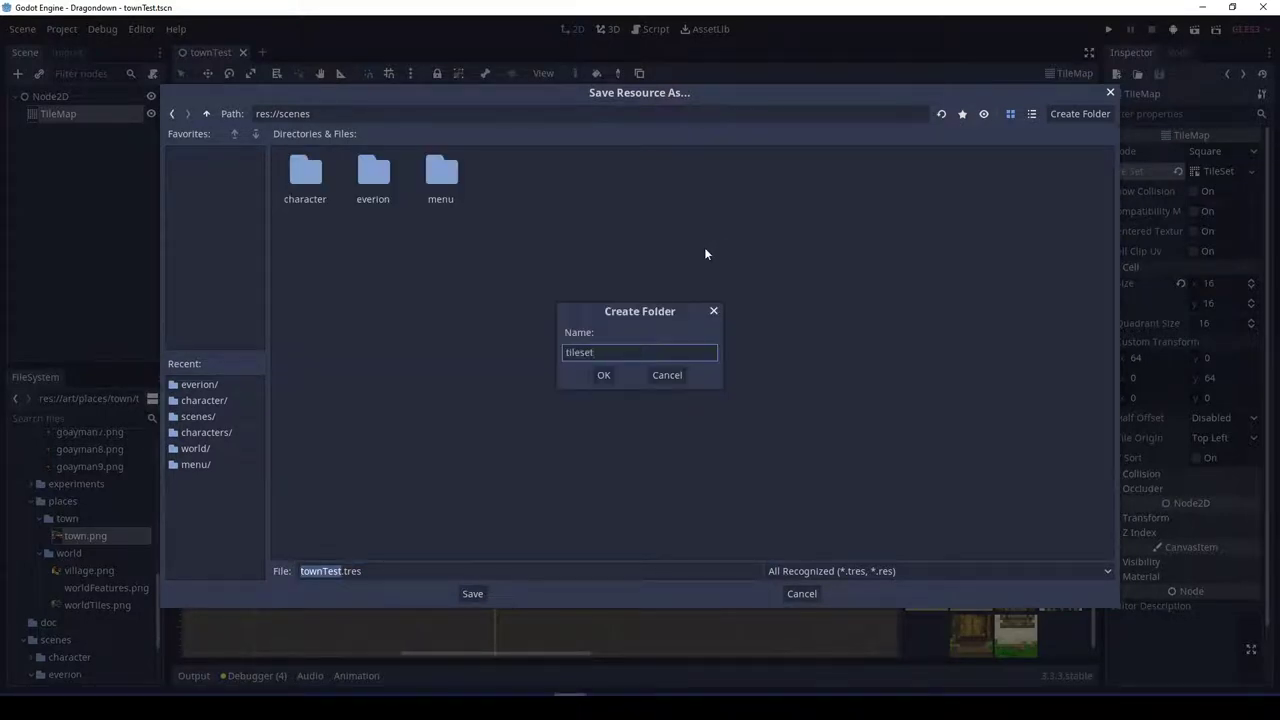
pyautogui.press('Return')
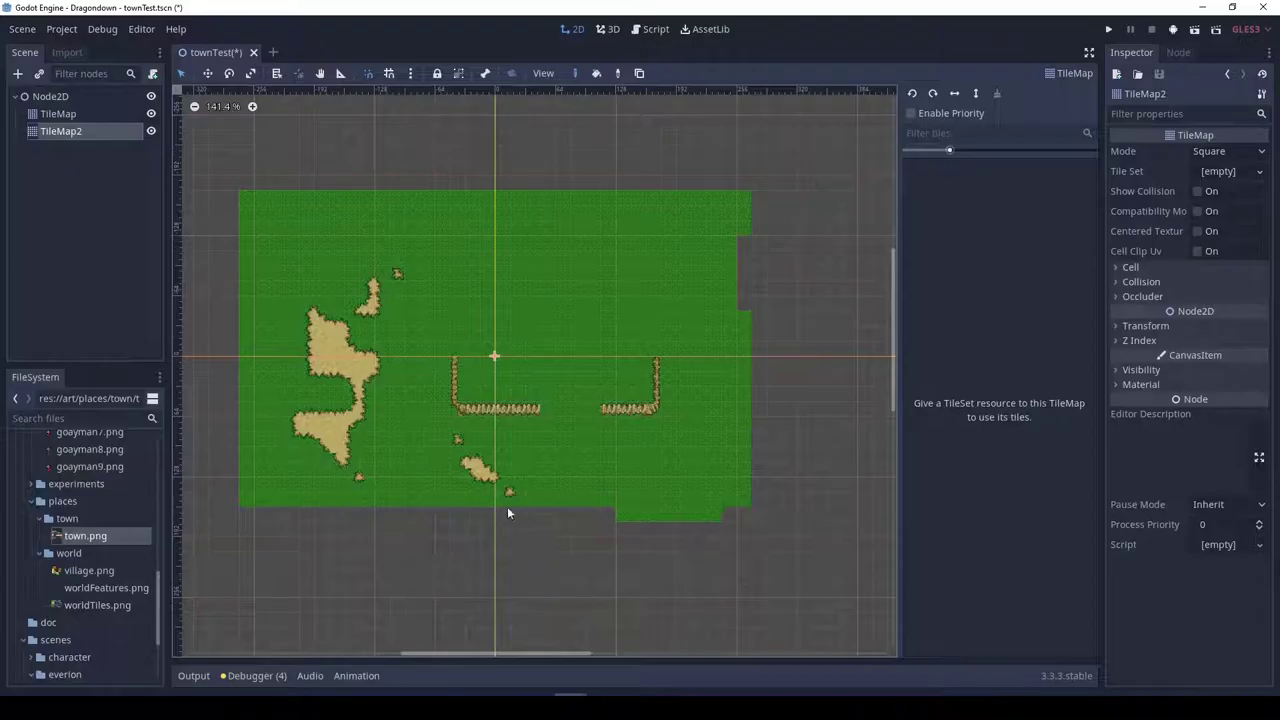
# Assign townTiles.tres as the tile set of the second TileMap and set its cell size to 16 by 16
pyautogui.click(1226, 172)
pyautogui.scroll(-5, 88, 550)
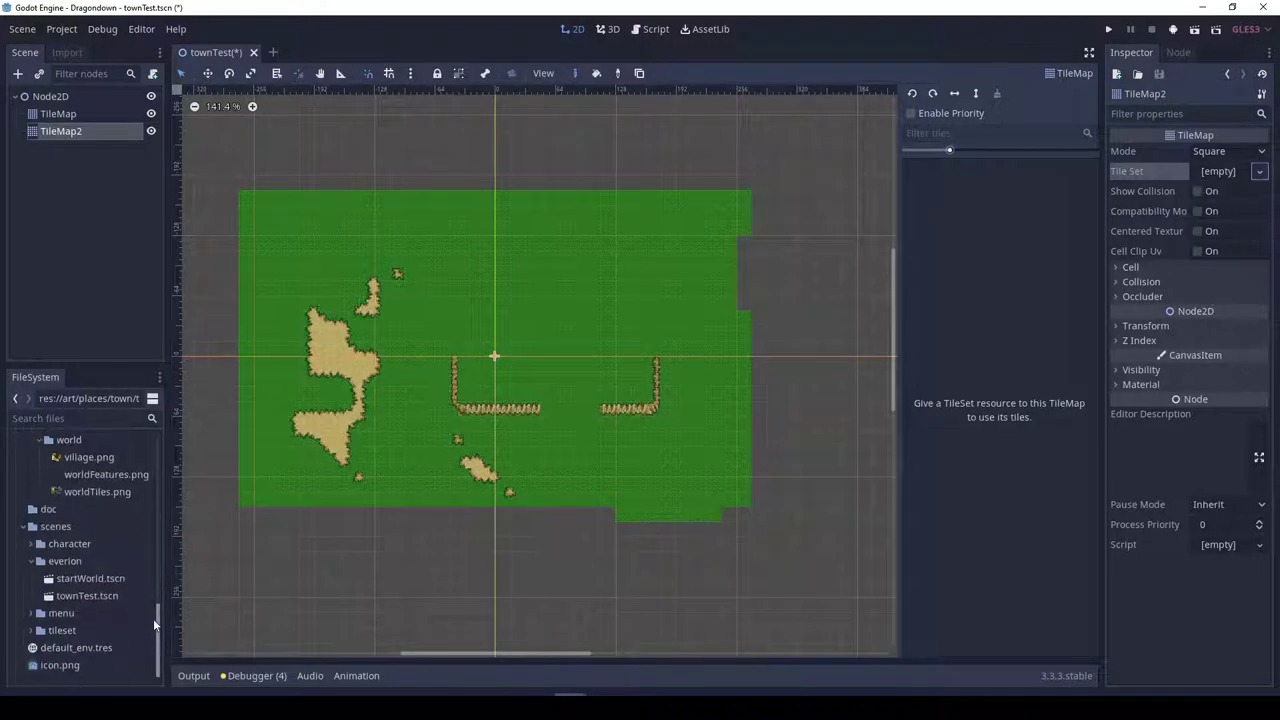
pyautogui.moveTo(87, 648); pyautogui.dragTo(1225, 172)
pyautogui.click(1228, 267)
pyautogui.click(1224, 284)
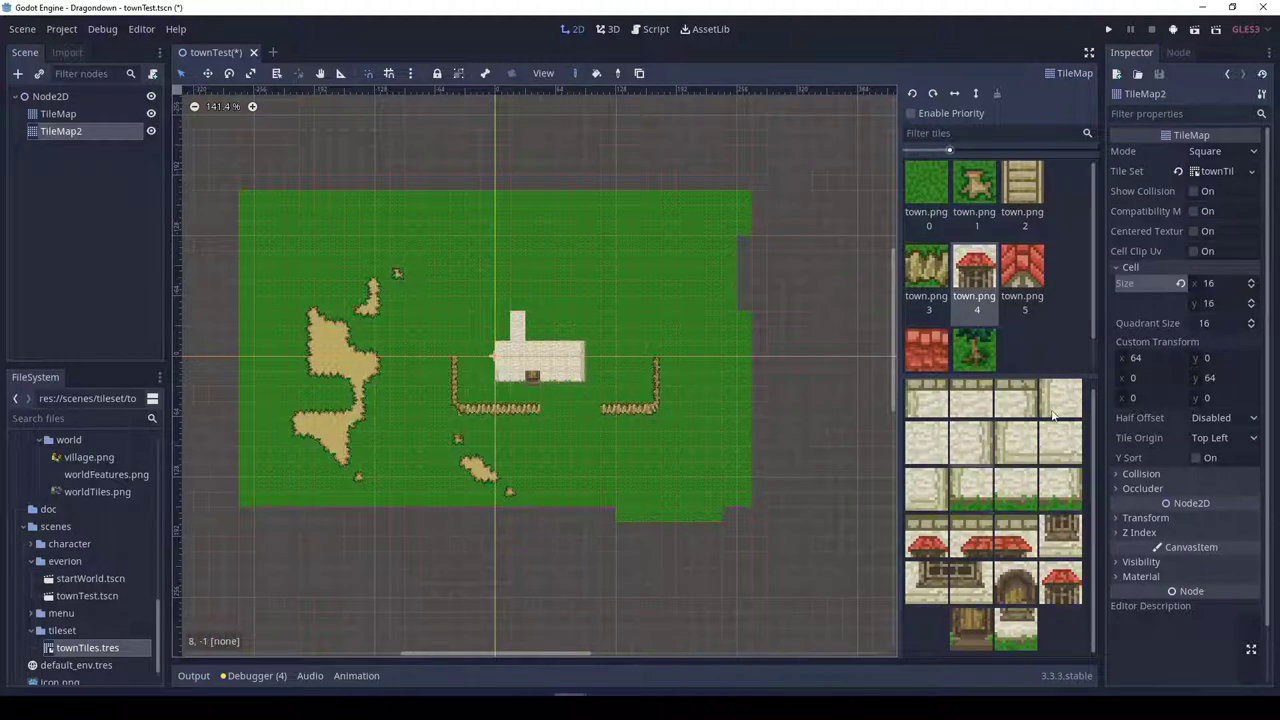
# Complete the small house with a two-row red roof, door and window, and fill the cliff gap with wooden stairs
pyautogui.click(926, 350)
pyautogui.moveTo(502, 333); pyautogui.dragTo(576, 340)
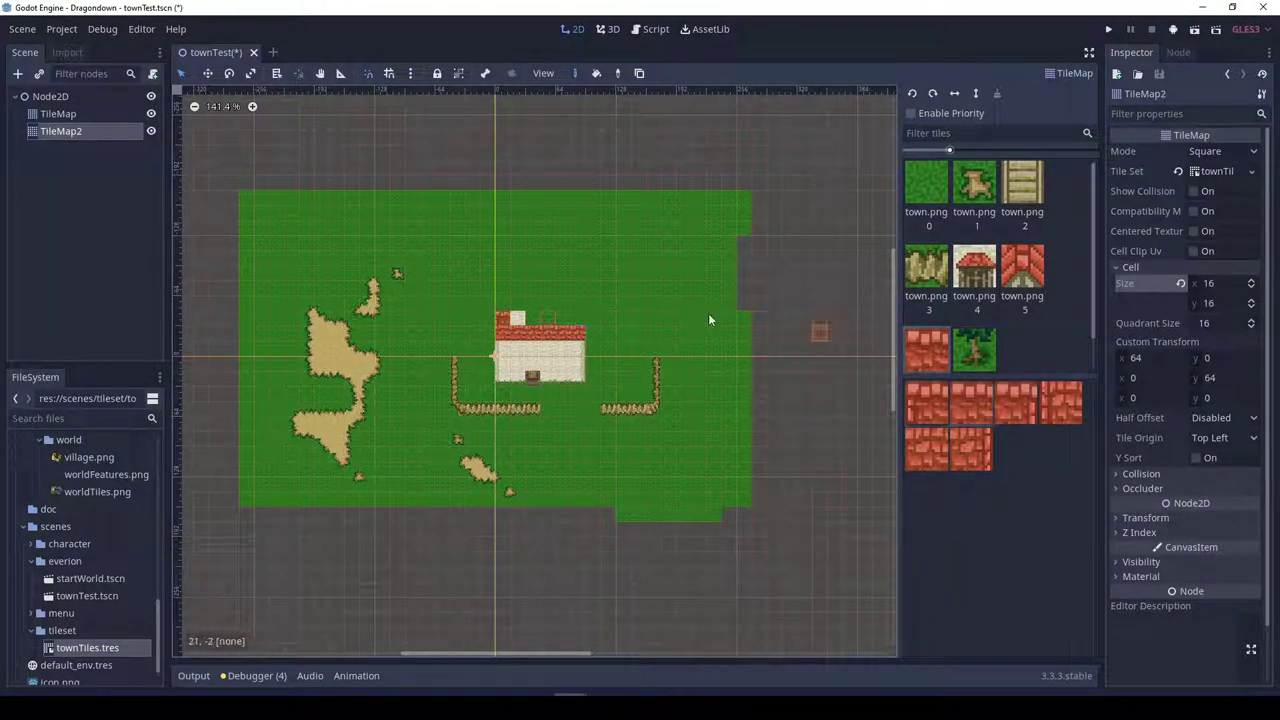
pyautogui.click(975, 268)
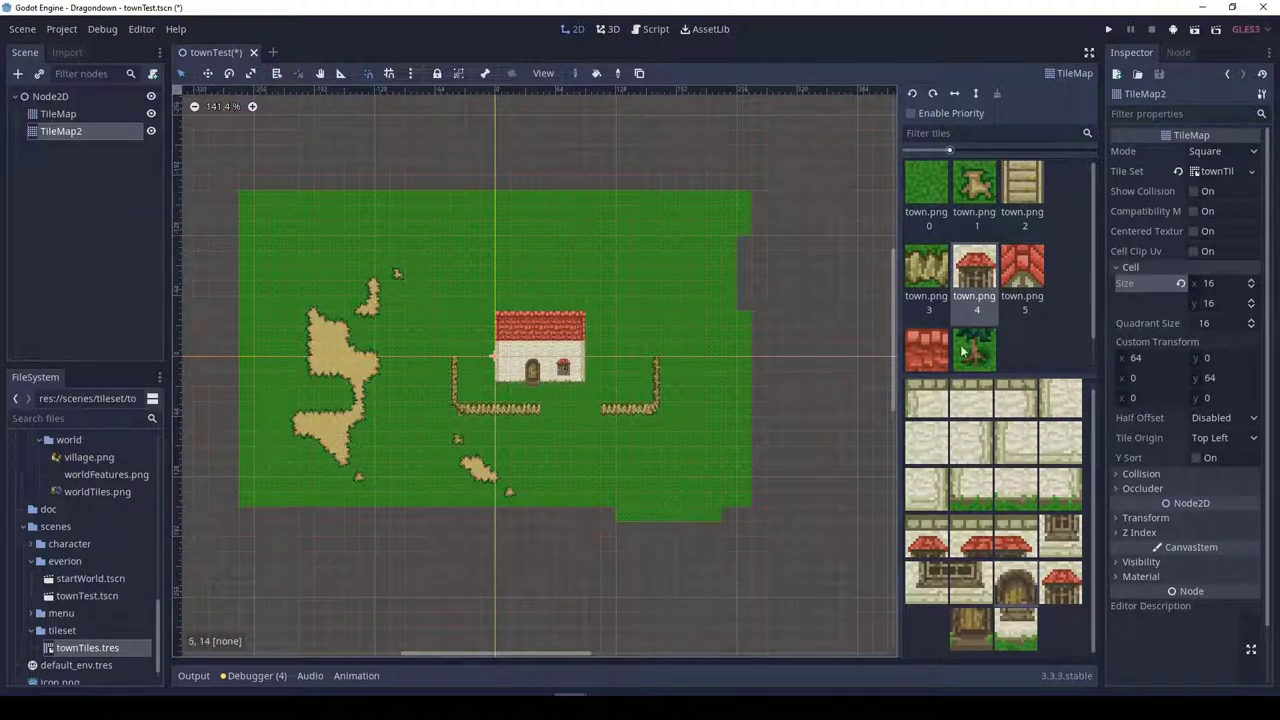
pyautogui.click(1022, 185)
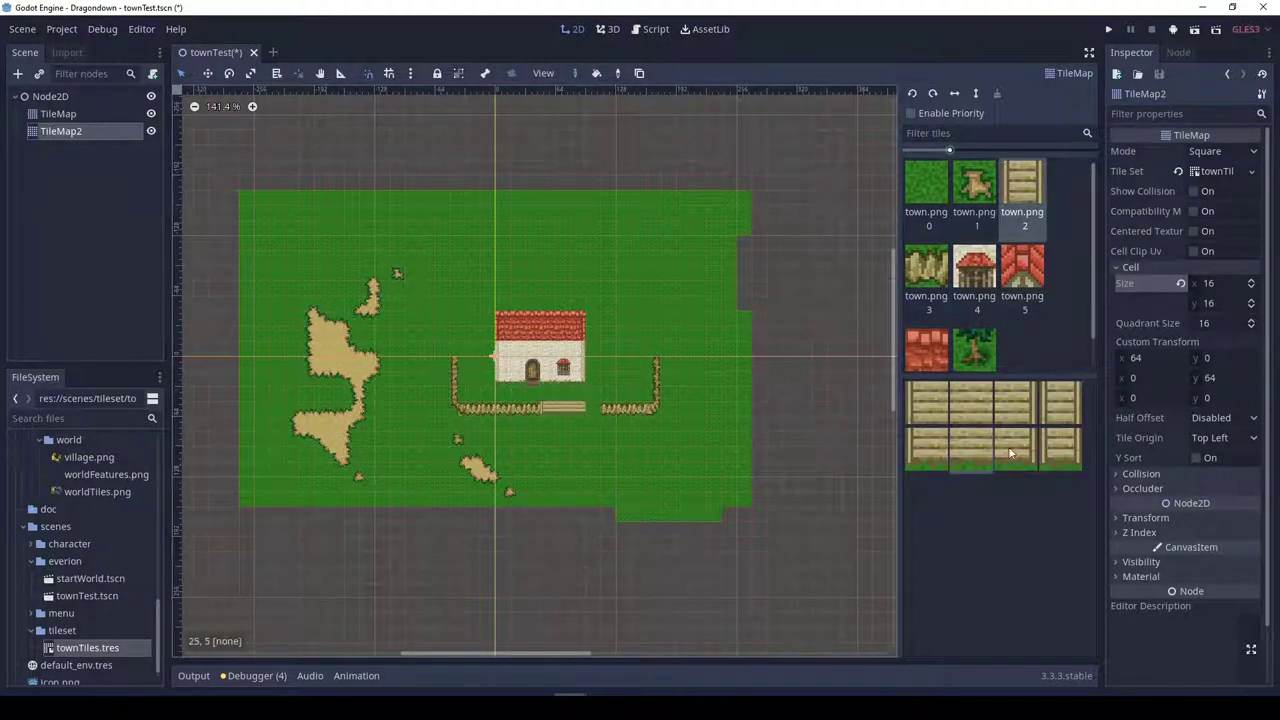
pyautogui.click(592, 407)
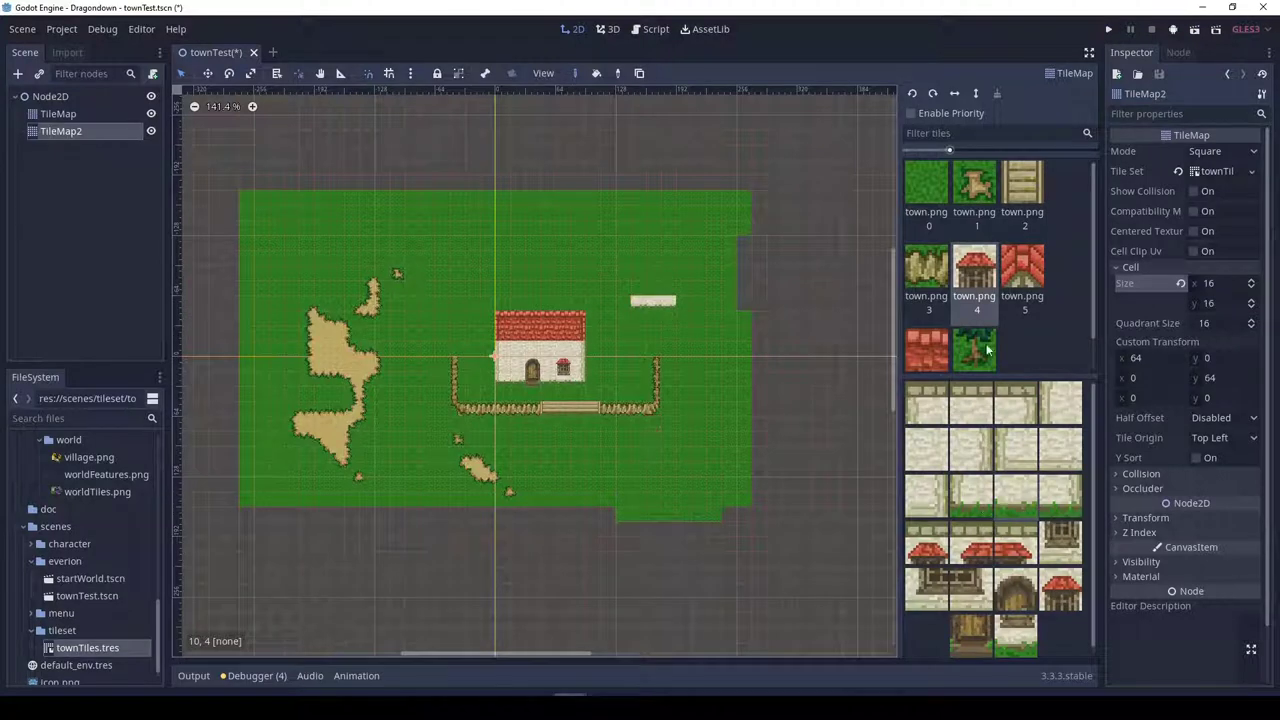
# Start a second house northeast of the first with a red gabled roof and the gable wall beneath it
pyautogui.press('Right')
pyautogui.click(653, 247)
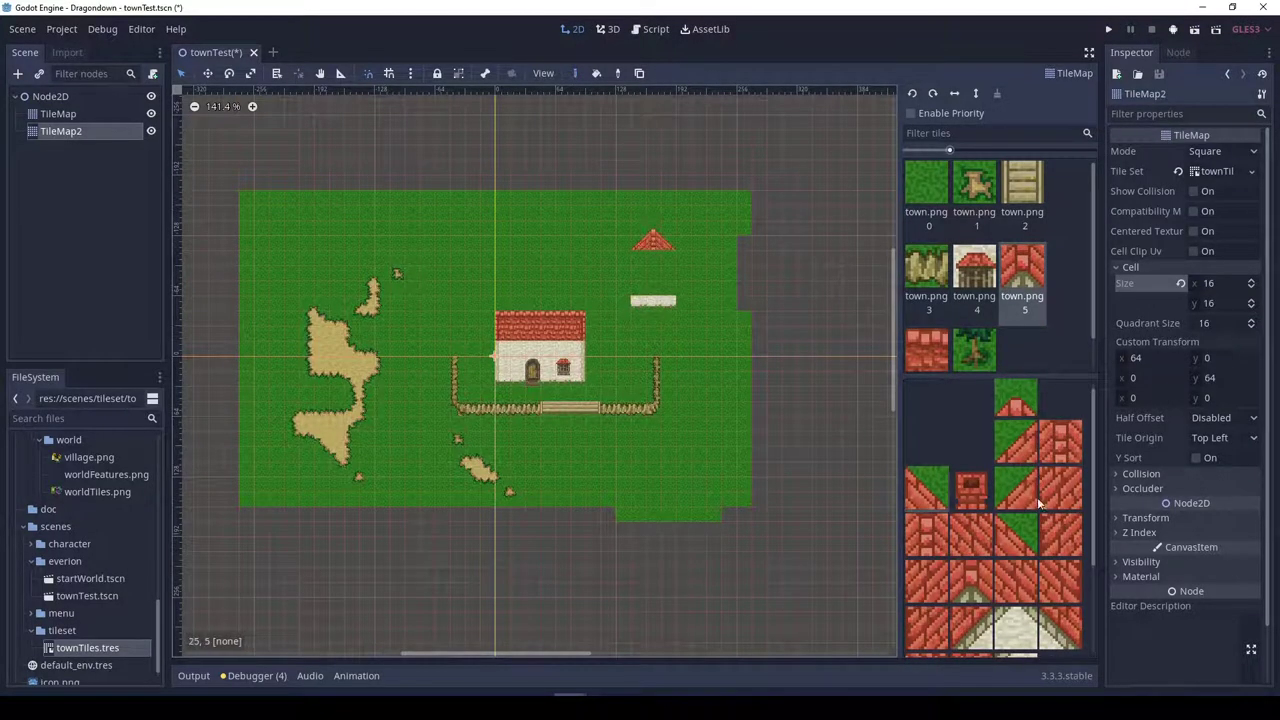
pyautogui.scroll(-1, 1037, 497)
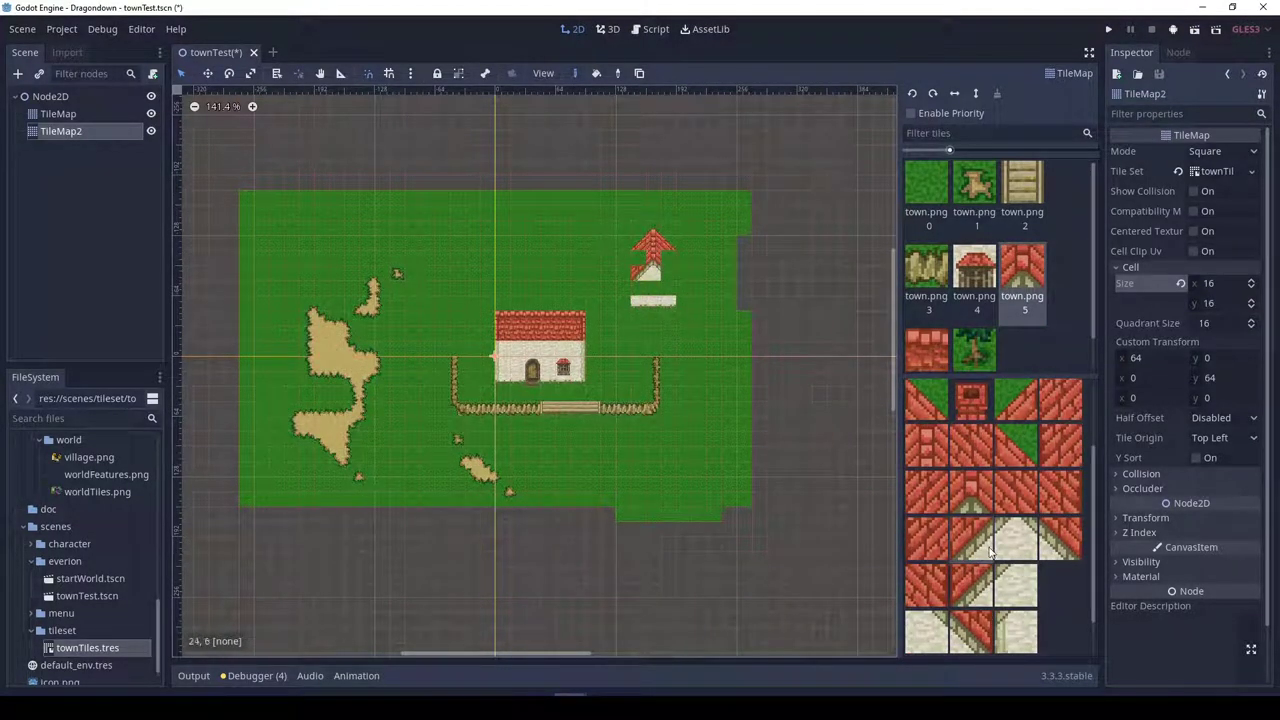
pyautogui.scroll(-1, 967, 537)
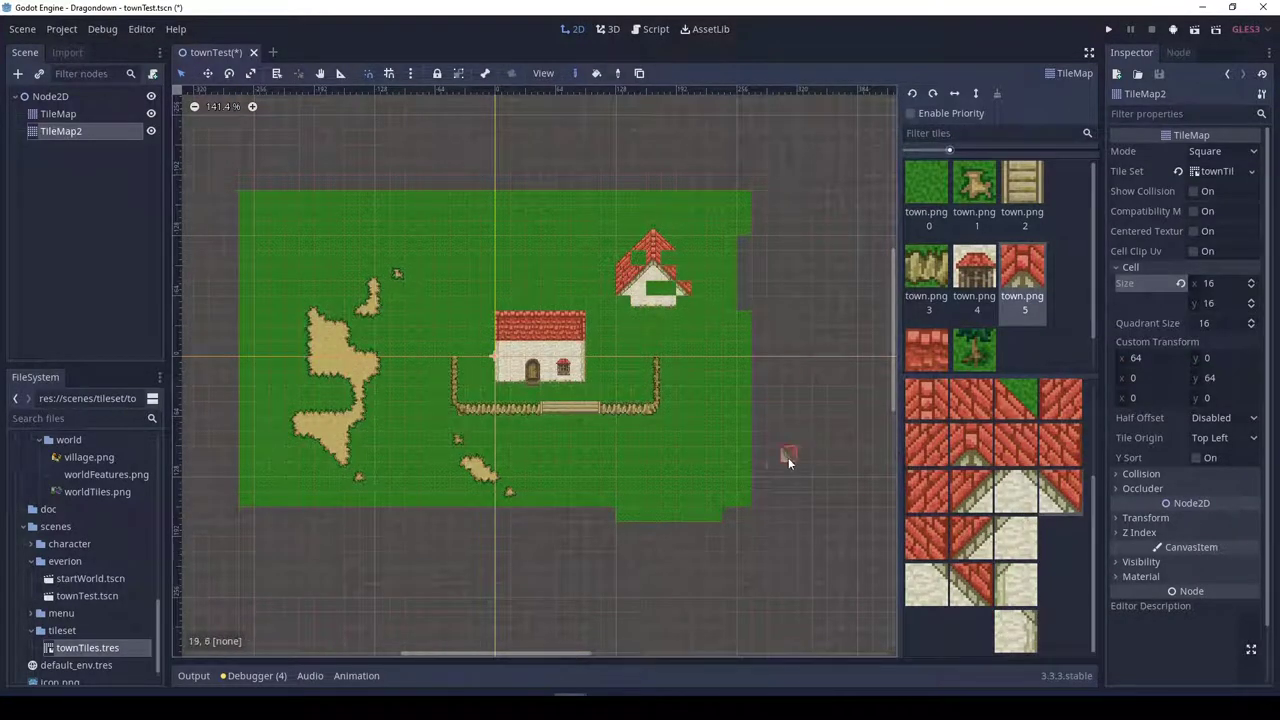
# Extend the gabled house's walls downward, fill the remaining roof and wall gaps, and add a window in its center
pyautogui.keyDown('ctrl'); pyautogui.click(668, 320); pyautogui.keyUp('ctrl')
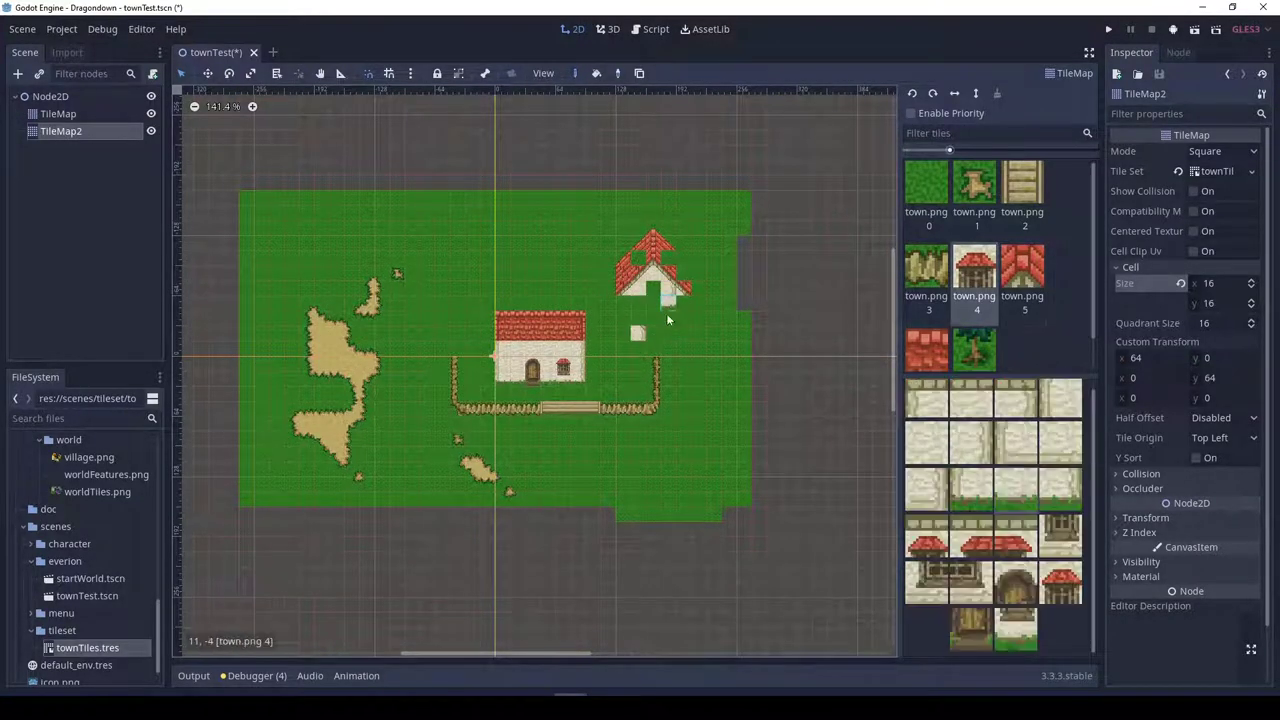
pyautogui.click(1022, 268)
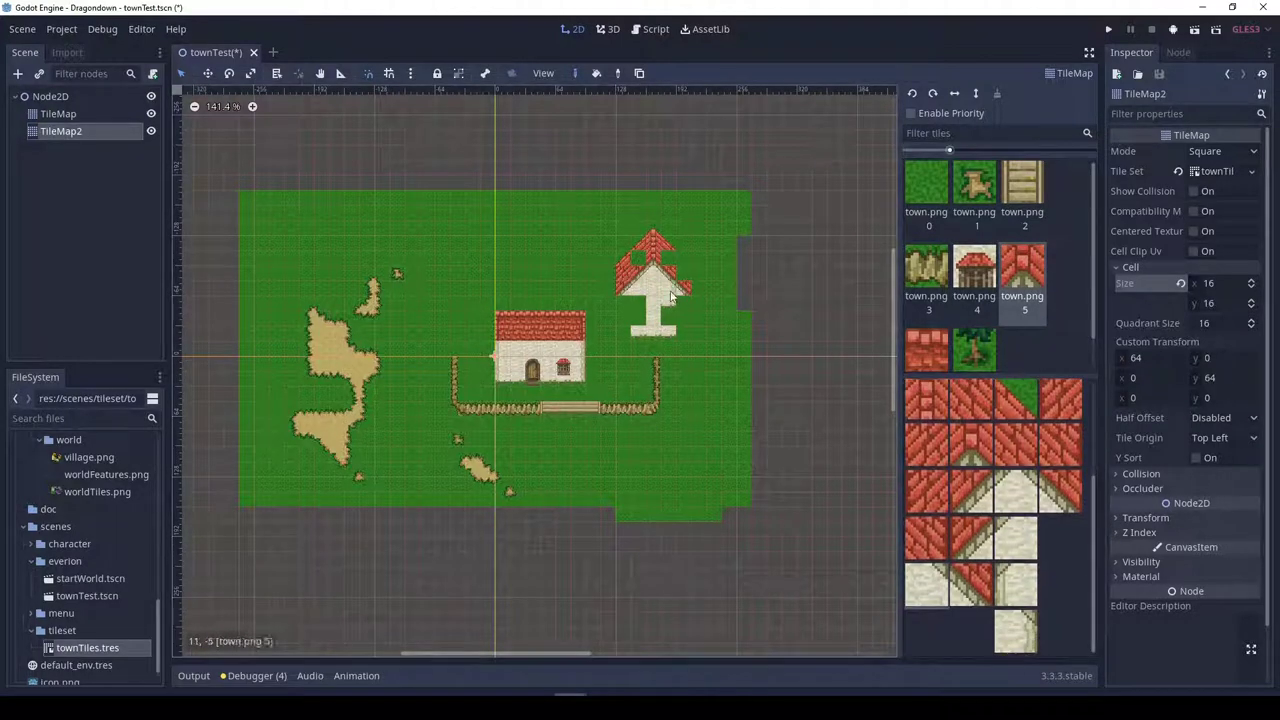
pyautogui.click(976, 305)
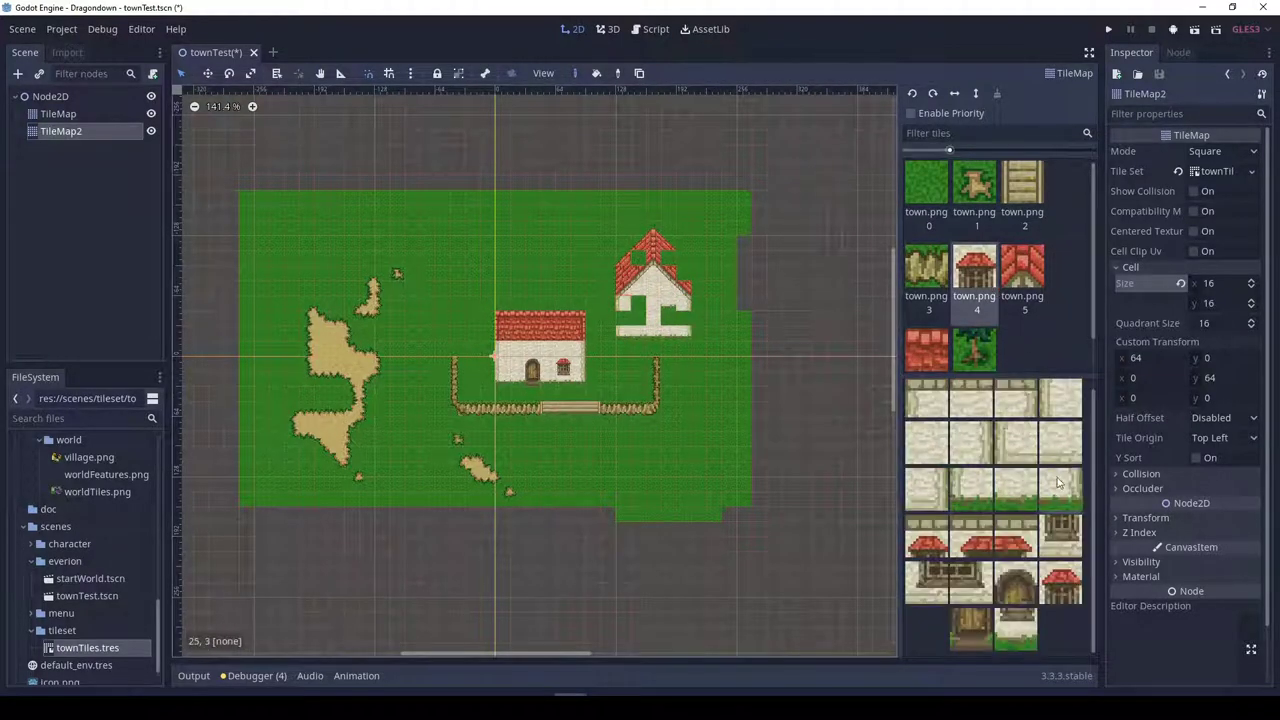
pyautogui.click(1022, 268)
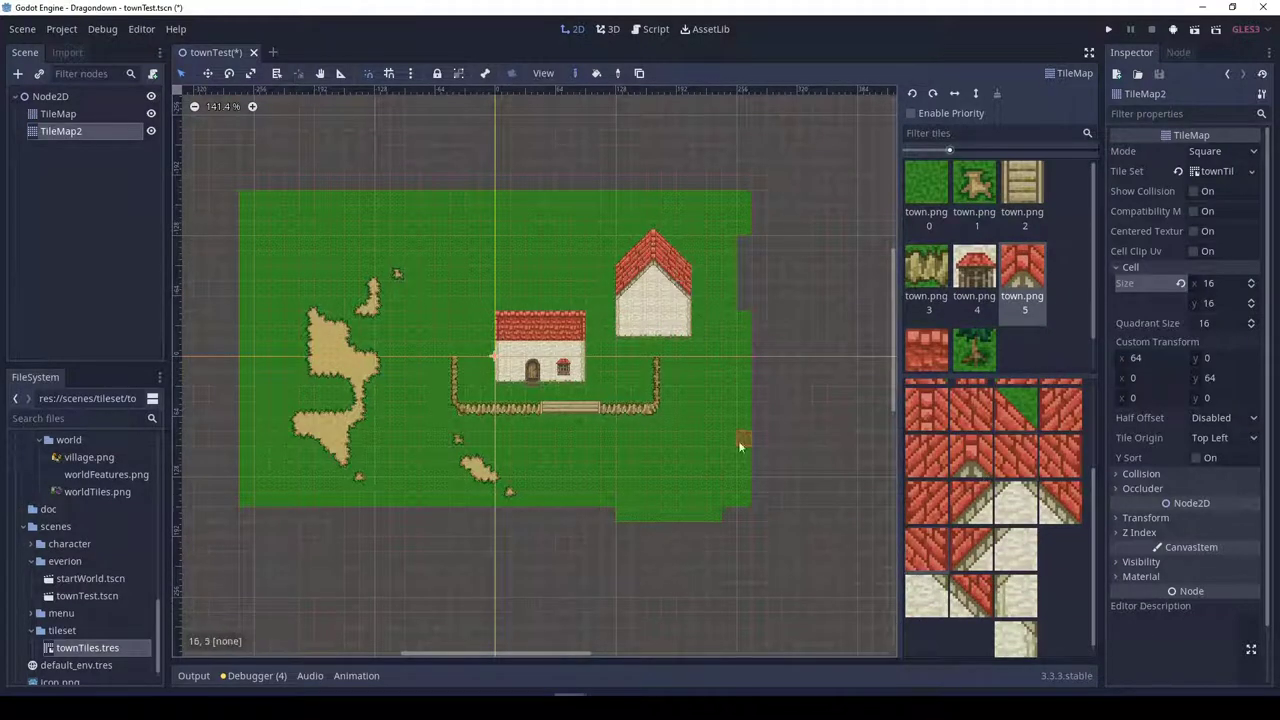
pyautogui.click(976, 270)
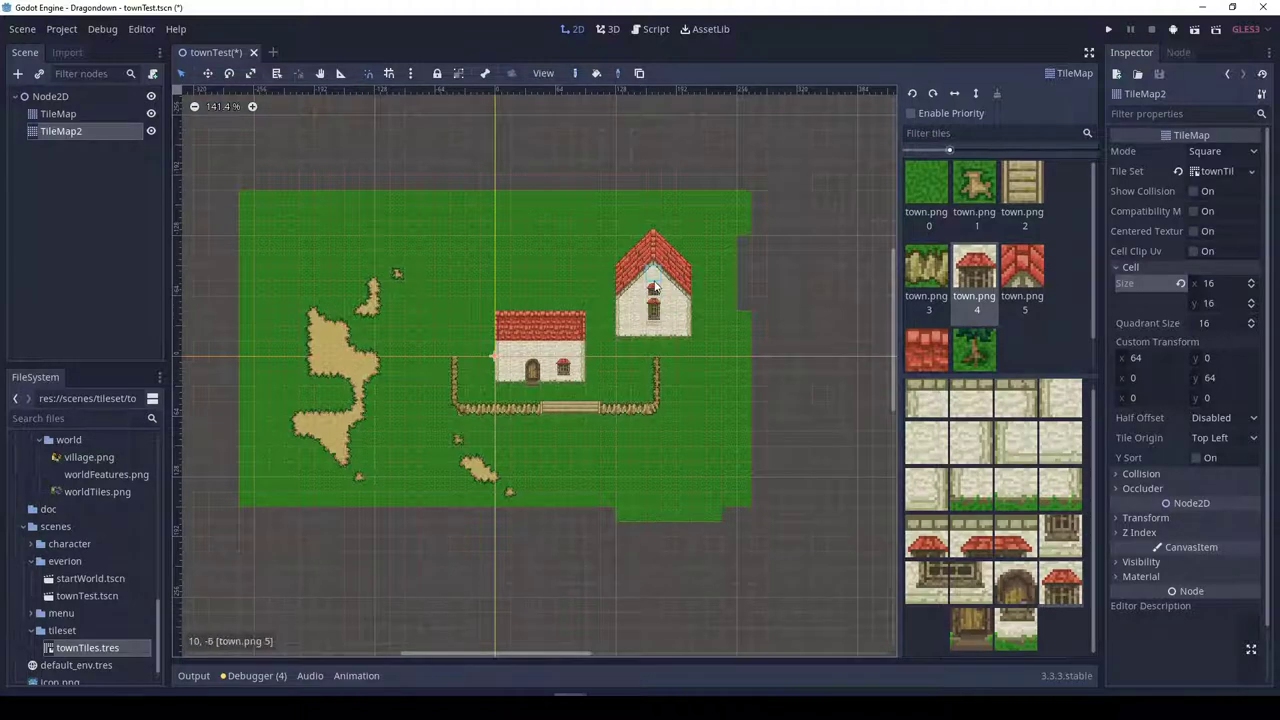
# Copy part of the small house as an east wing of the gabled house, remove its surplus top roof row and complete its right edge
pyautogui.moveTo(496, 311); pyautogui.dragTo(555, 385)
pyautogui.hotkey('ctrl', 'c')
pyautogui.click(706, 262)
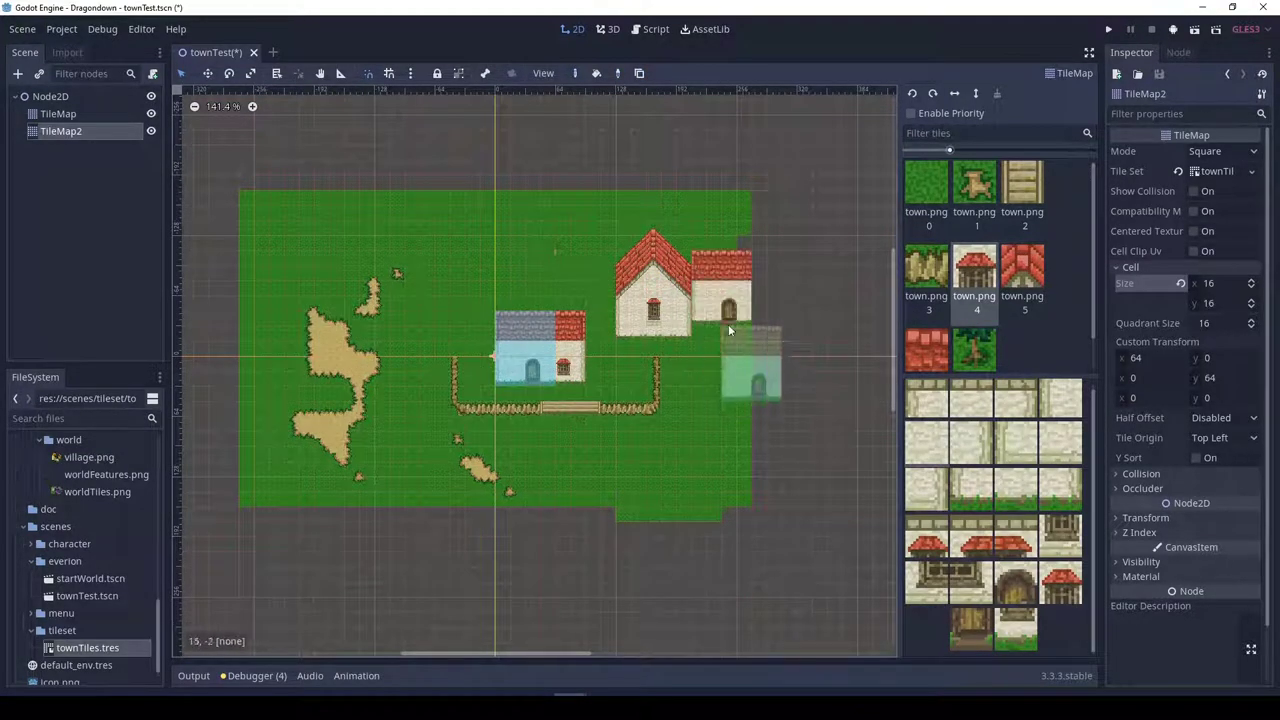
pyautogui.press('Escape')
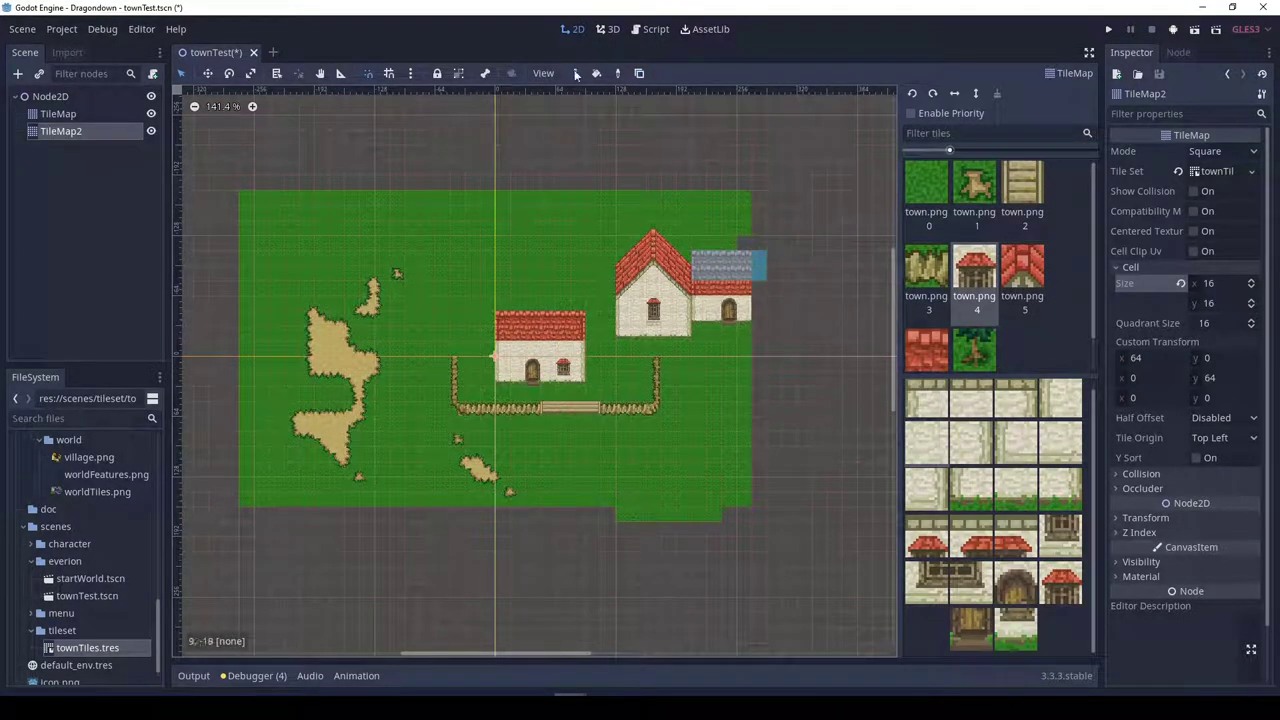
pyautogui.moveTo(805, 195); pyautogui.dragTo(702, 239)
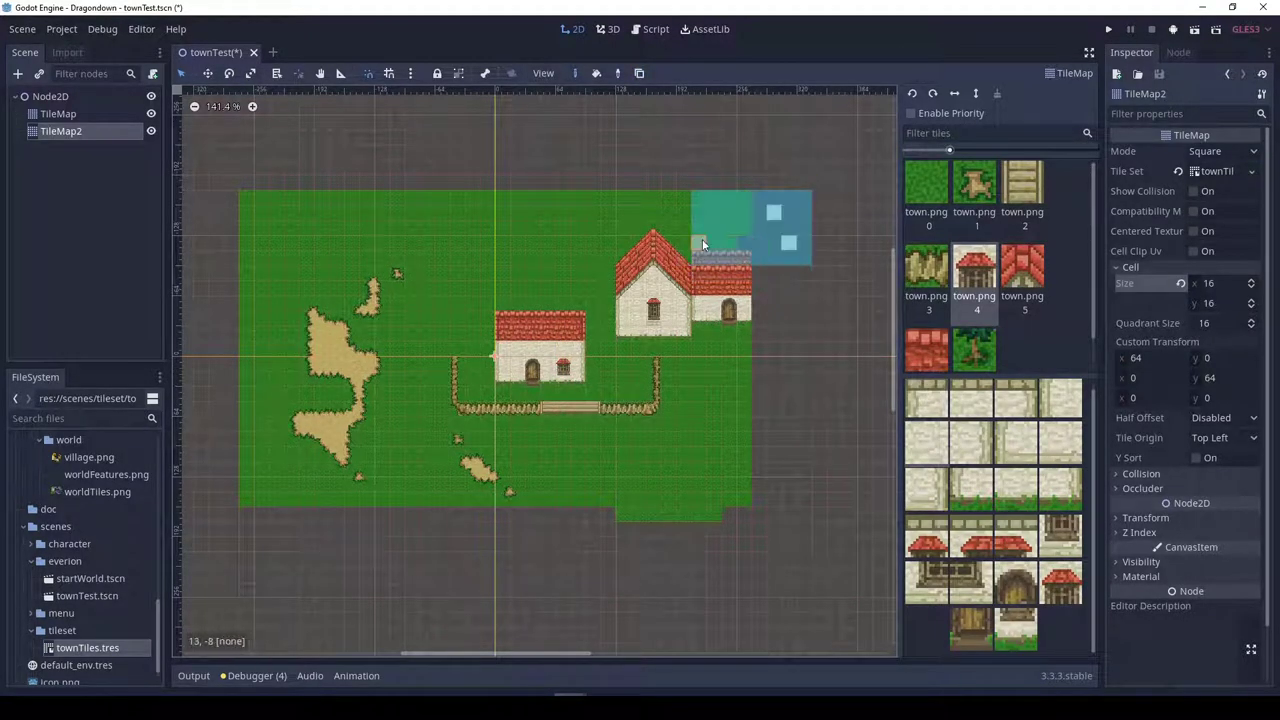
pyautogui.press('Delete')
pyautogui.click(758, 300)
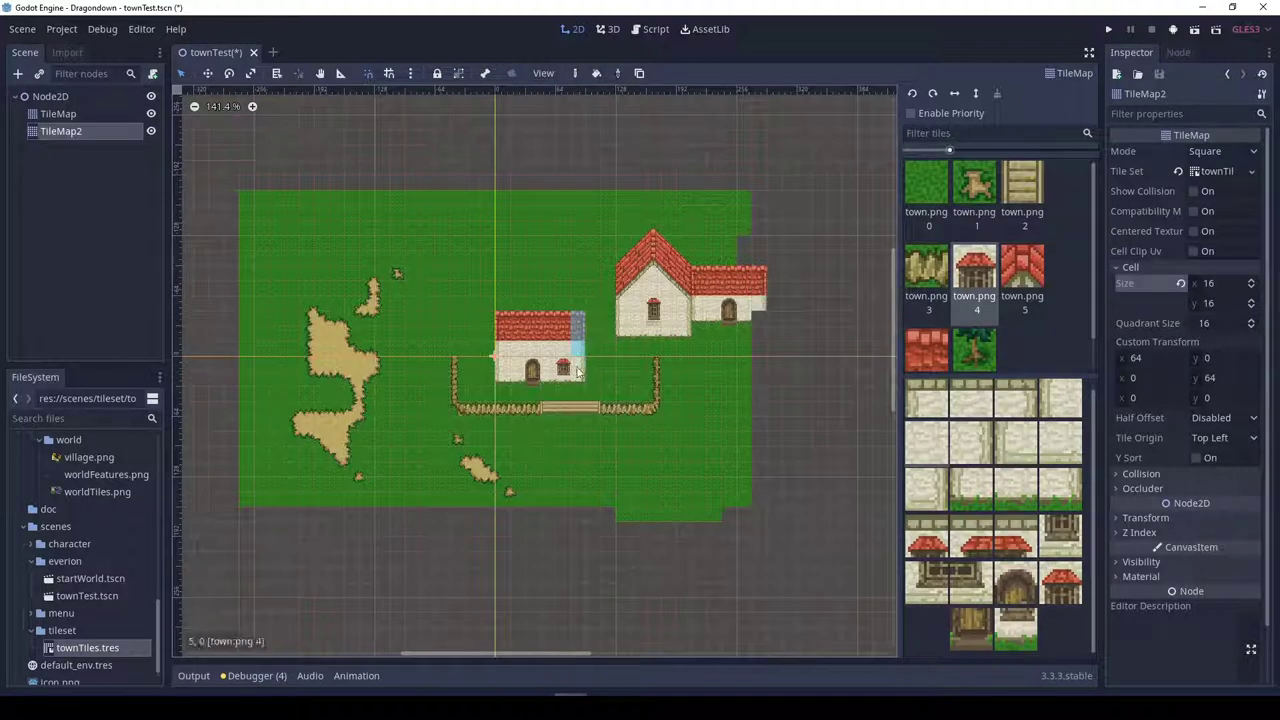
# On the first TileMap, extend the cliff line around the north of the yard and paint dirt patches southeast of the stairs
pyautogui.click(70, 114)
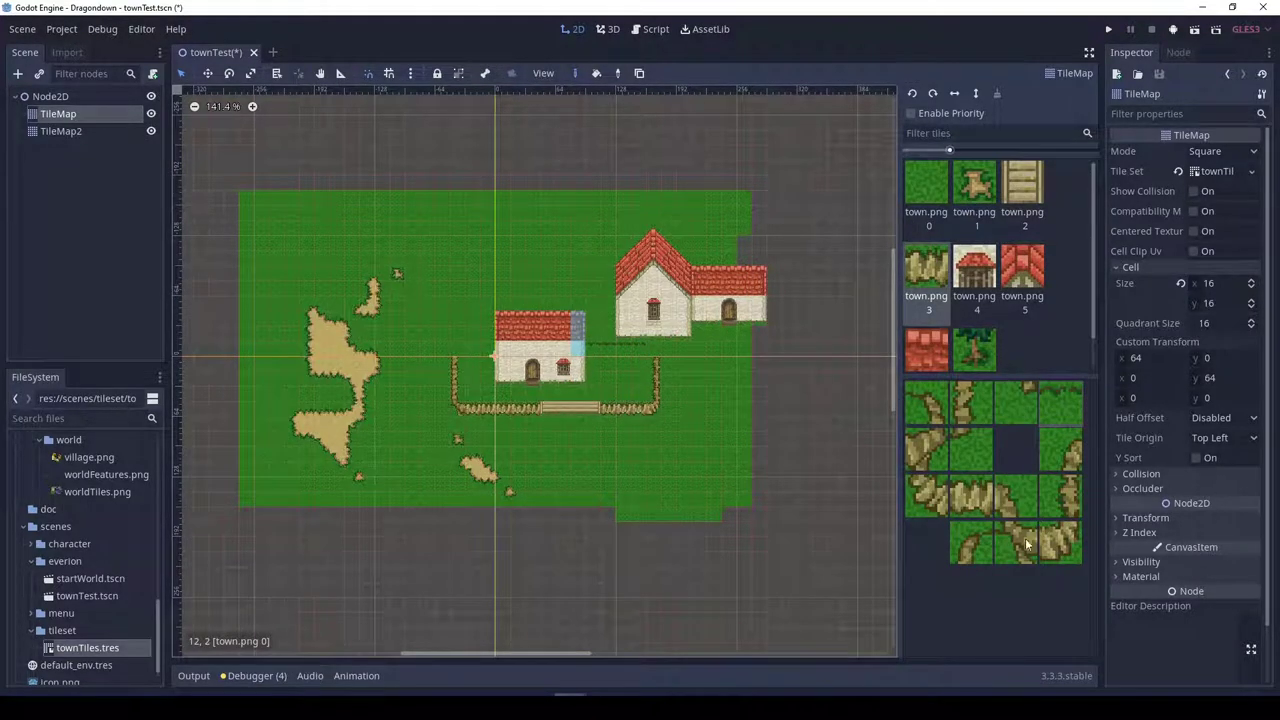
pyautogui.keyDown('ctrl'); pyautogui.click(585, 358); pyautogui.keyUp('ctrl')
pyautogui.click(928, 268)
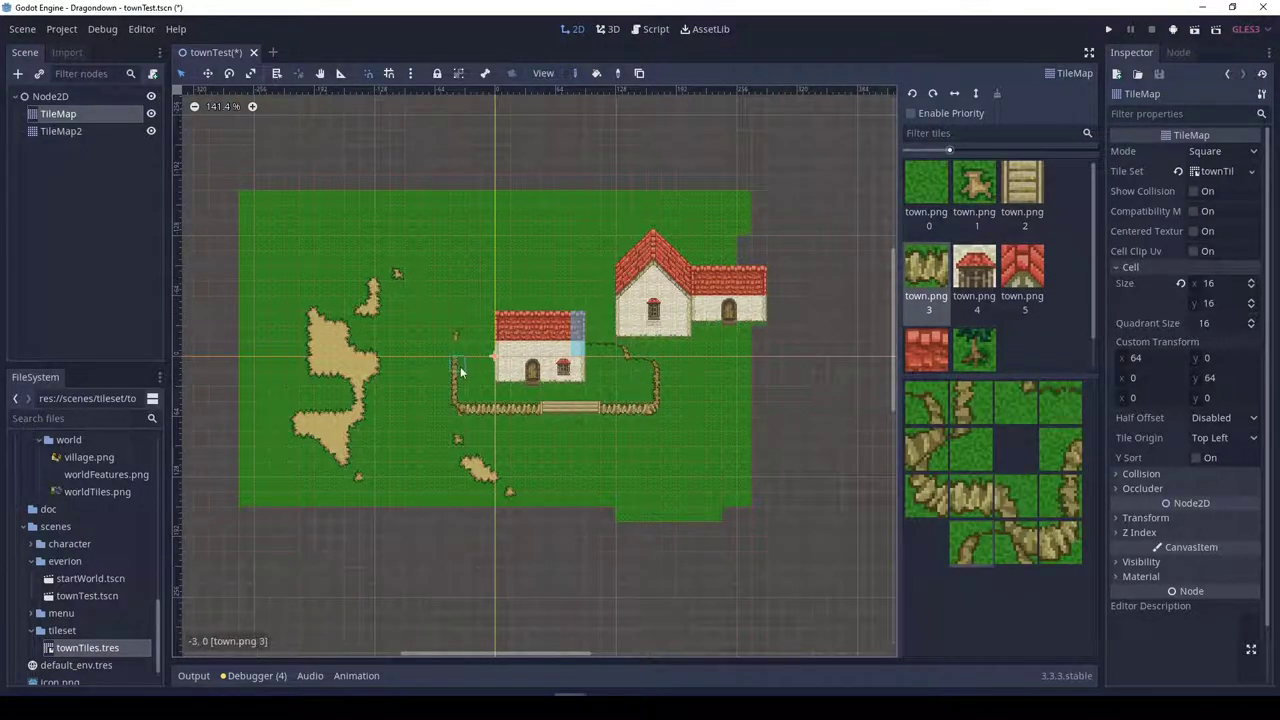
pyautogui.hotkey('ctrl', 's')
pyautogui.keyDown('ctrl'); pyautogui.click(510, 488); pyautogui.keyUp('ctrl')
pyautogui.moveTo(623, 442); pyautogui.dragTo(644, 461)
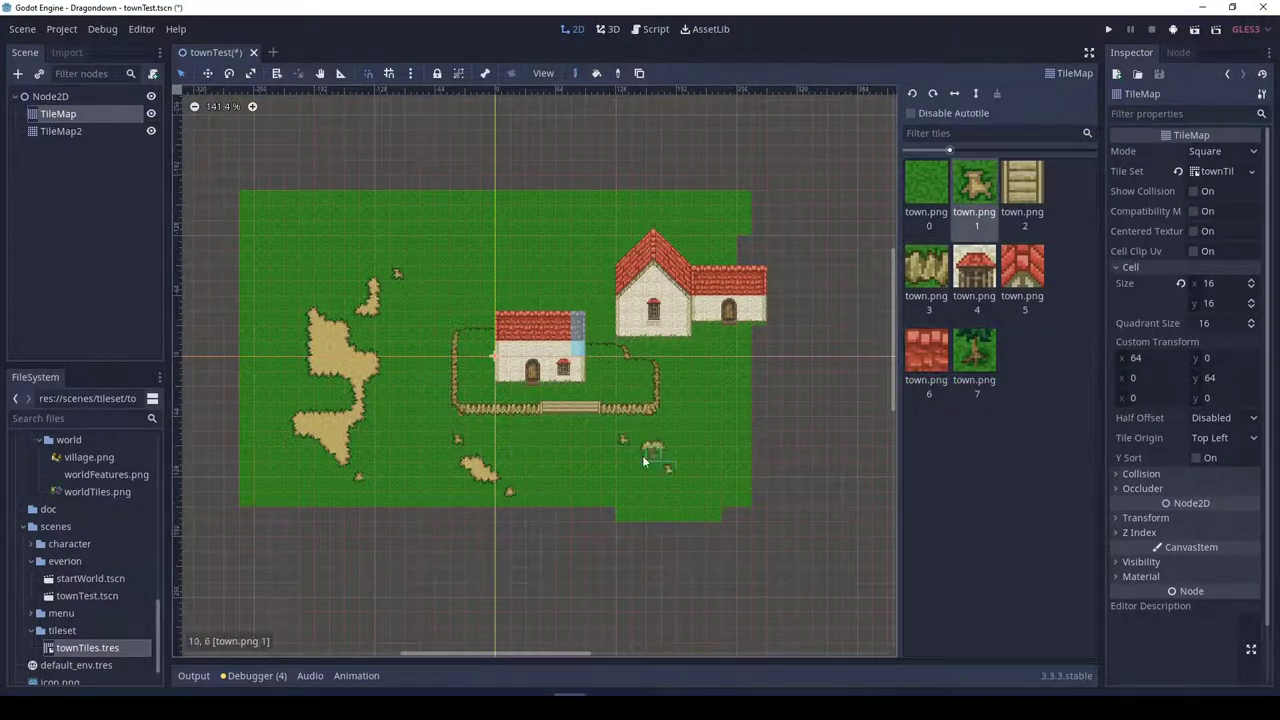
# Place four pine trees on TileMap2: west and north of the small house and two southeast of it
pyautogui.click(96, 135)
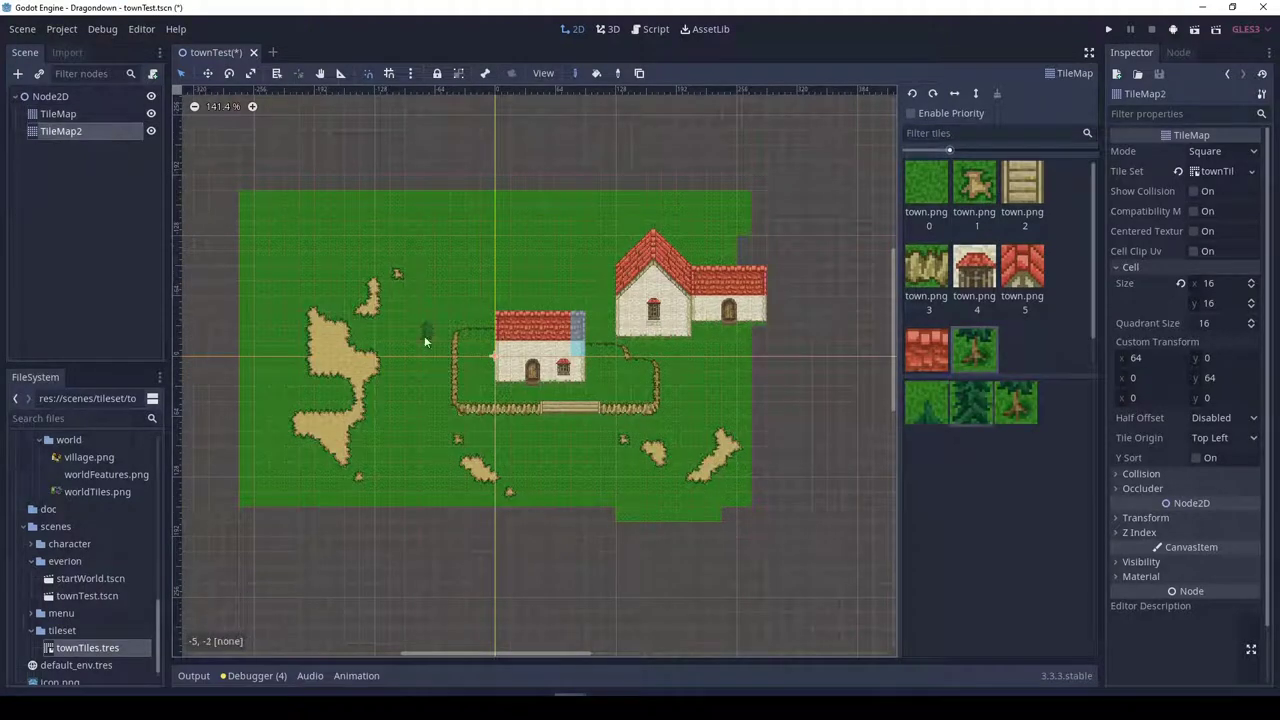
pyautogui.click(424, 335)
pyautogui.click(547, 260)
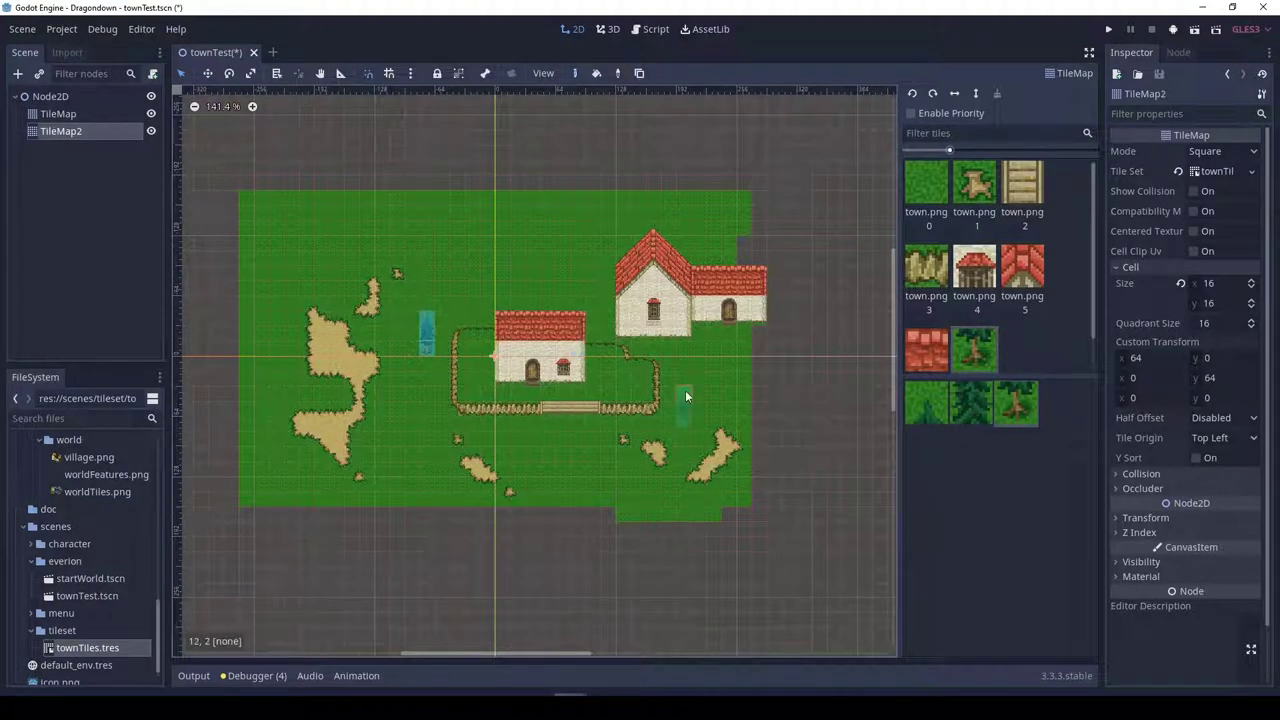
pyautogui.click(698, 410)
pyautogui.click(593, 455)
# Fill the missing grass along the east and south edges on the first TileMap and save the scene
pyautogui.click(58, 113)
pyautogui.moveTo(760, 198)
pyautogui.mouseDown()
pyautogui.moveTo(795, 369)
pyautogui.moveTo(740, 512)
pyautogui.moveTo(798, 512)
pyautogui.moveTo(367, 514)
pyautogui.mouseUp()
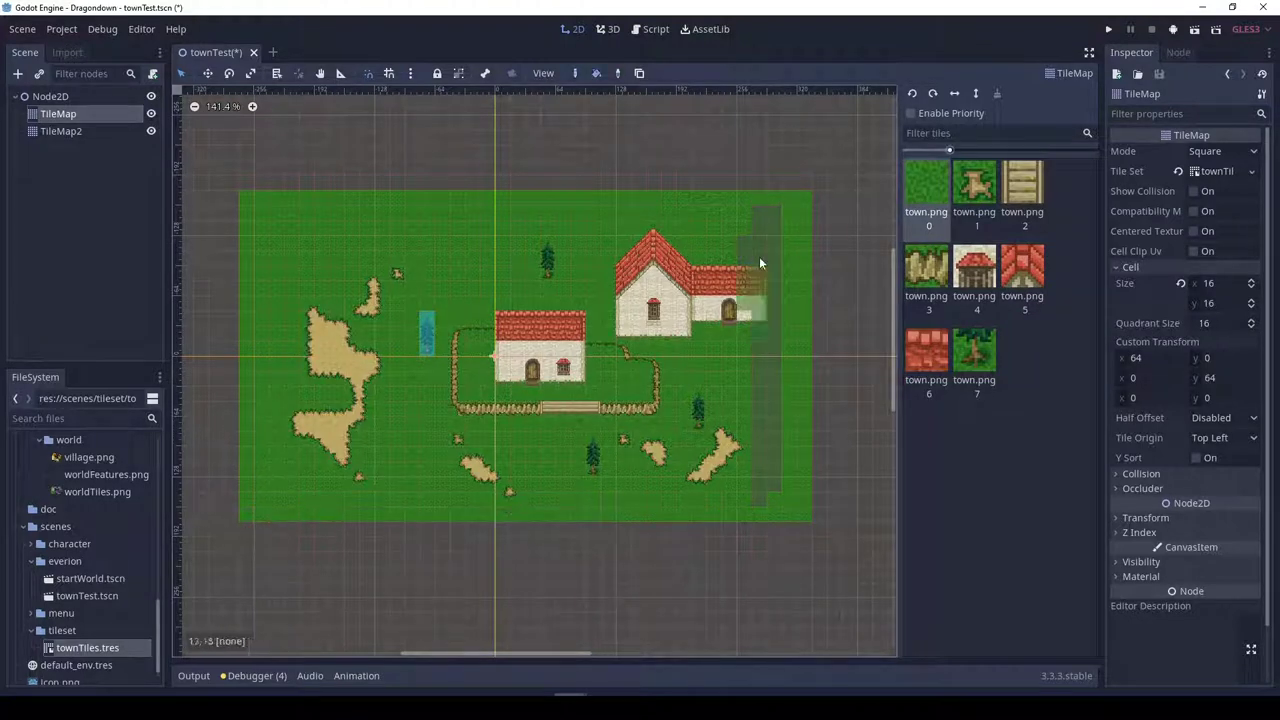
pyautogui.click(22, 29)
pyautogui.click(51, 141)
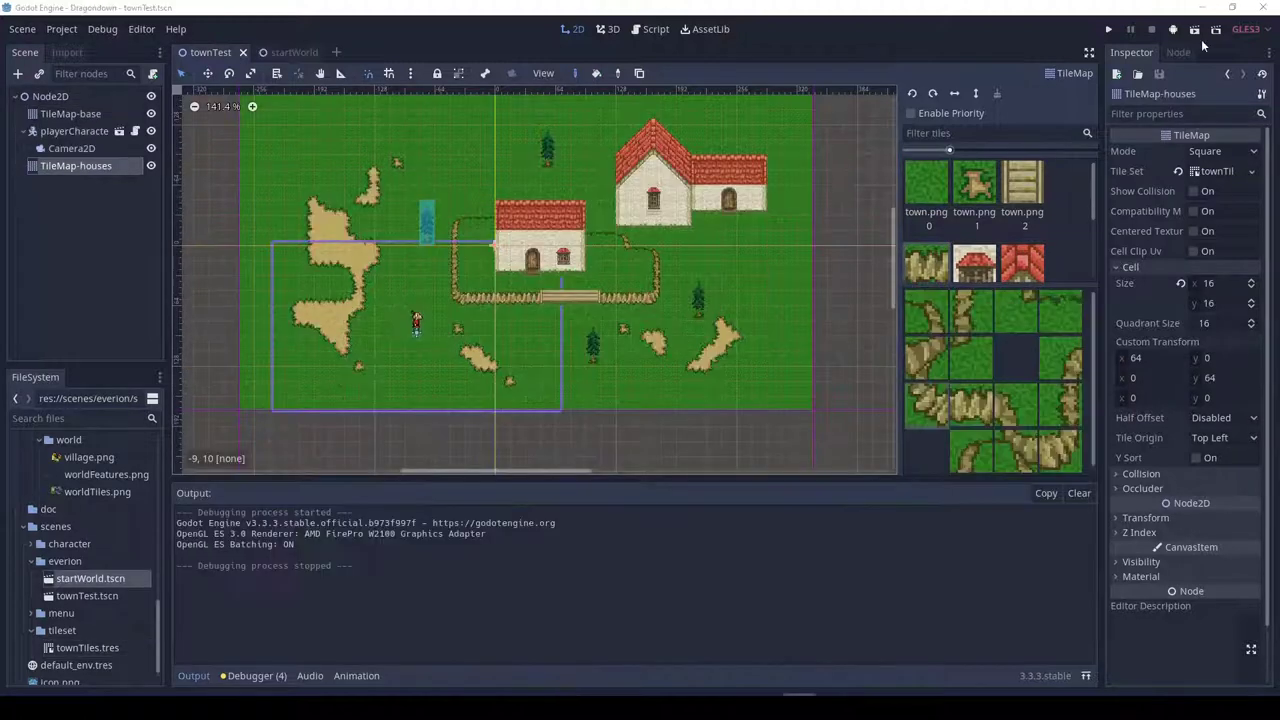
# Run the town test scene and walk the character past the cliffs, stairs and trees, then stop the run
pyautogui.click(1174, 29)
pyautogui.press('Right')
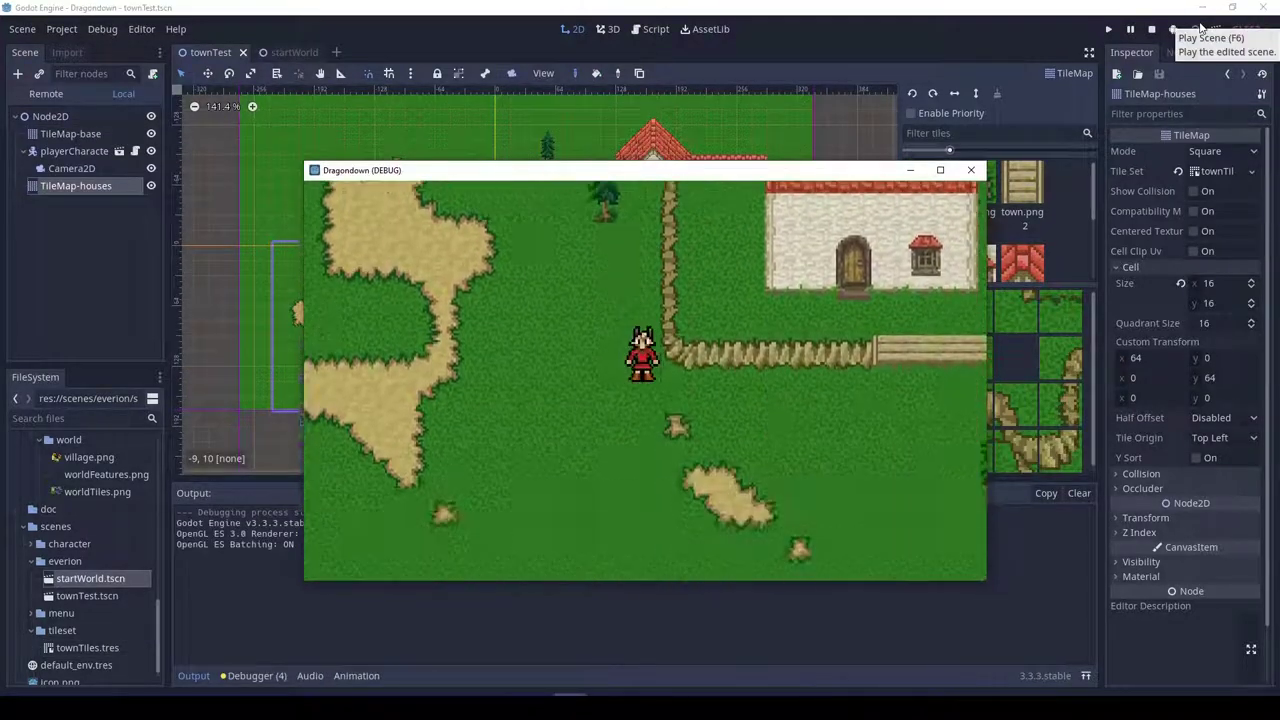
pyautogui.press('Down')
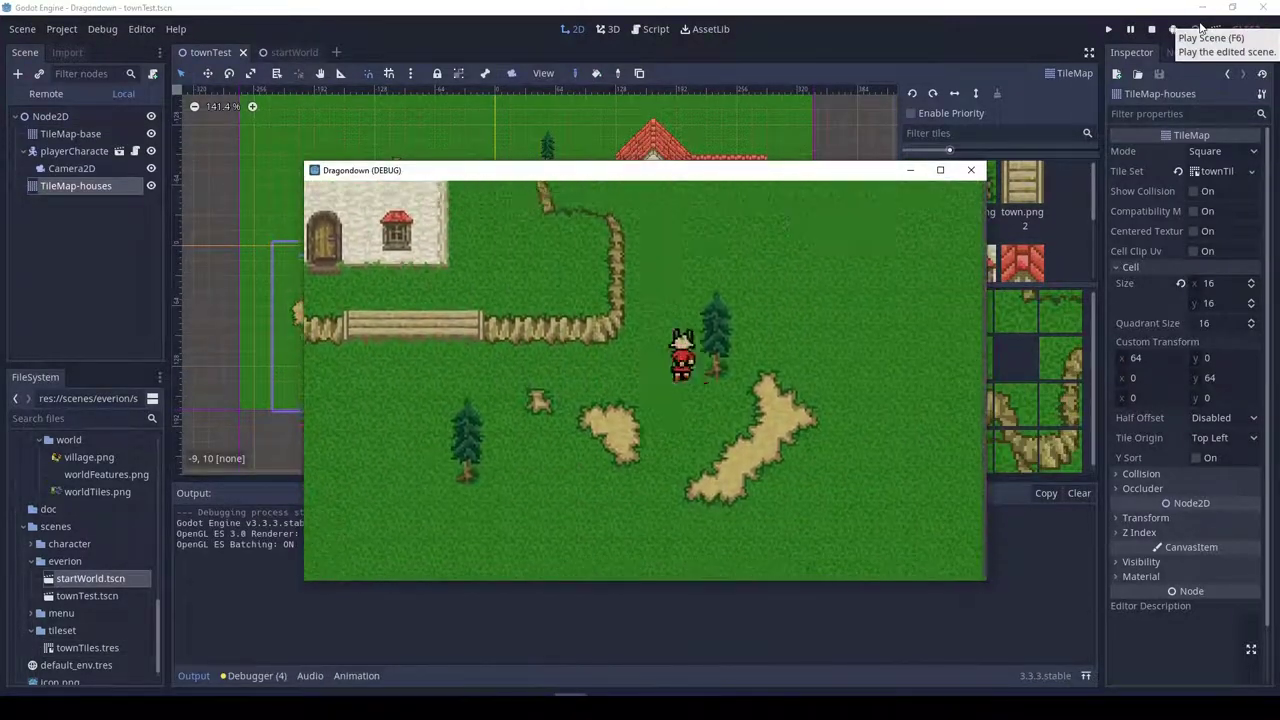
pyautogui.press('Up')
pyautogui.press('F8')
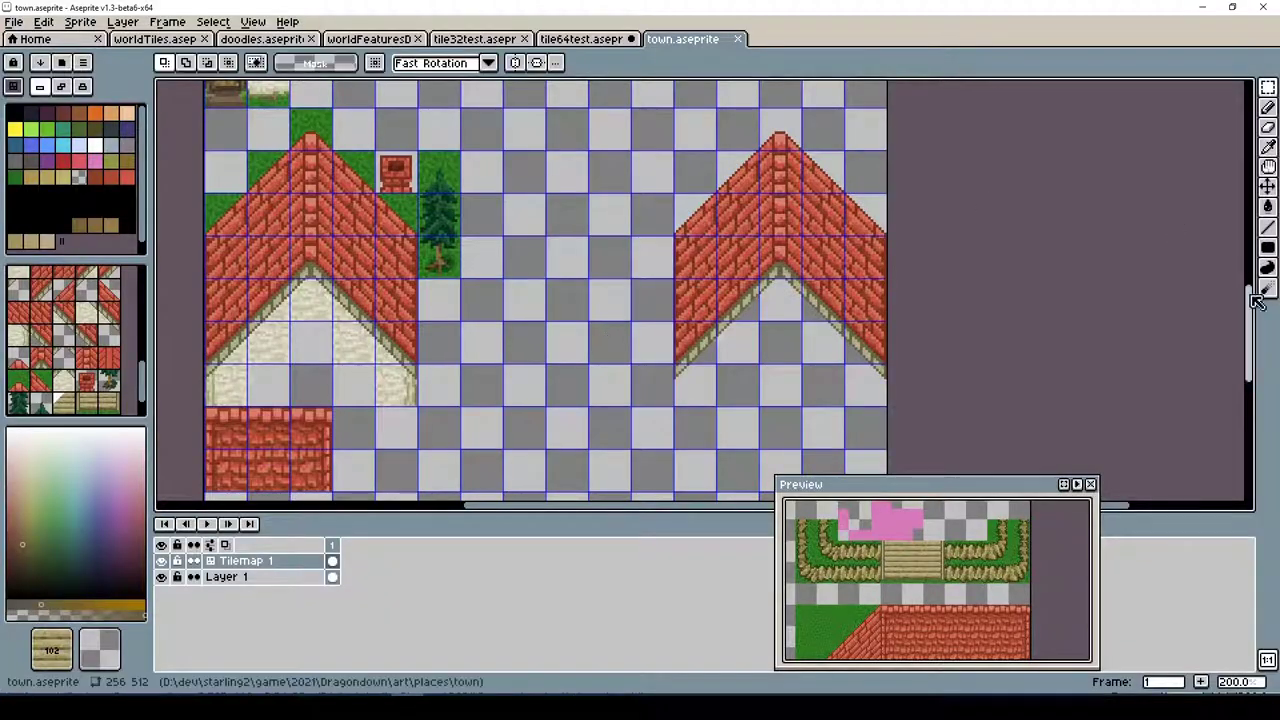
# In Aseprite, move the grass-backed tiles out of the left gabled roof, replace them with transparent roof edge tiles from the right roof and save
pyautogui.scroll(5, 545, 290)
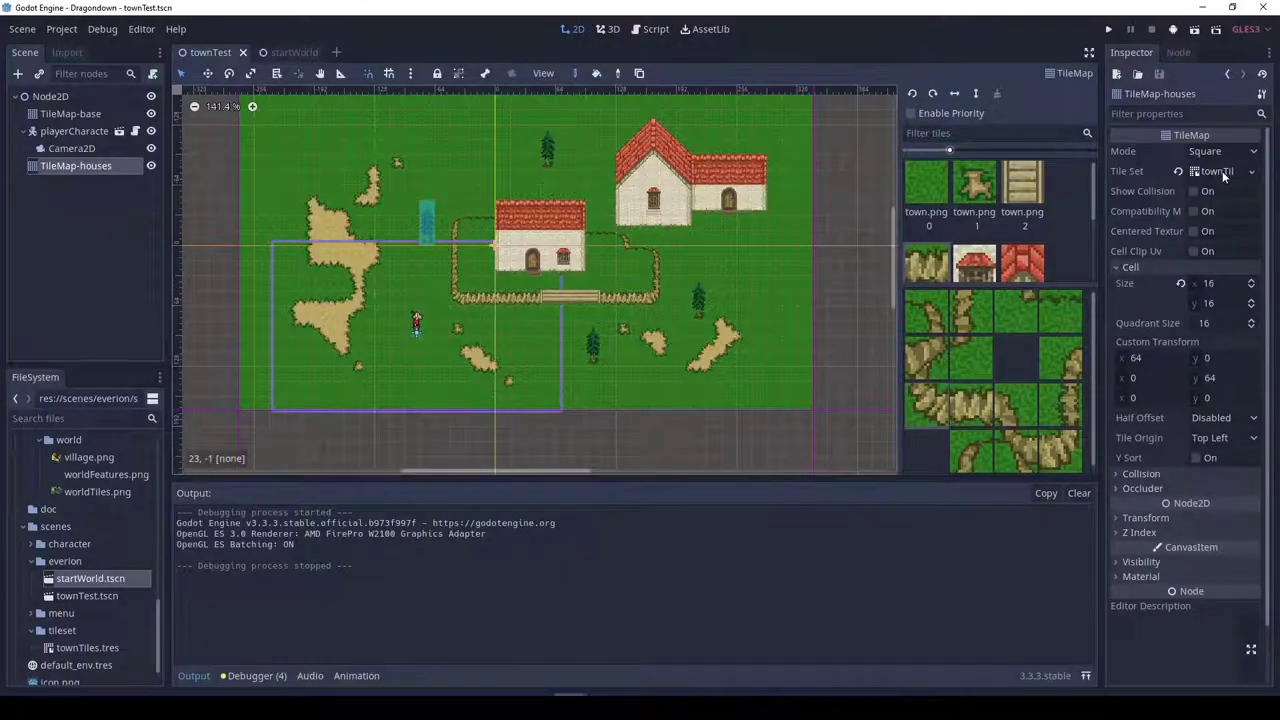
pyautogui.click(1215, 171)
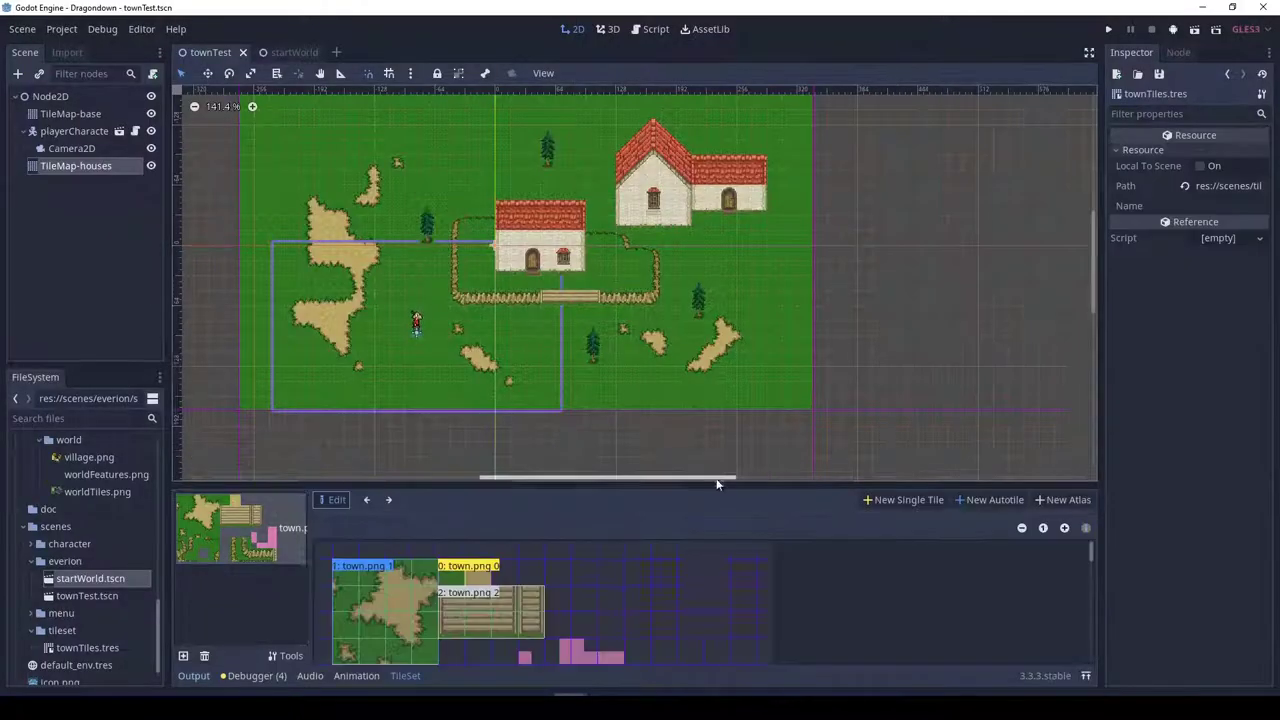
pyautogui.scroll(-5, 545, 520)
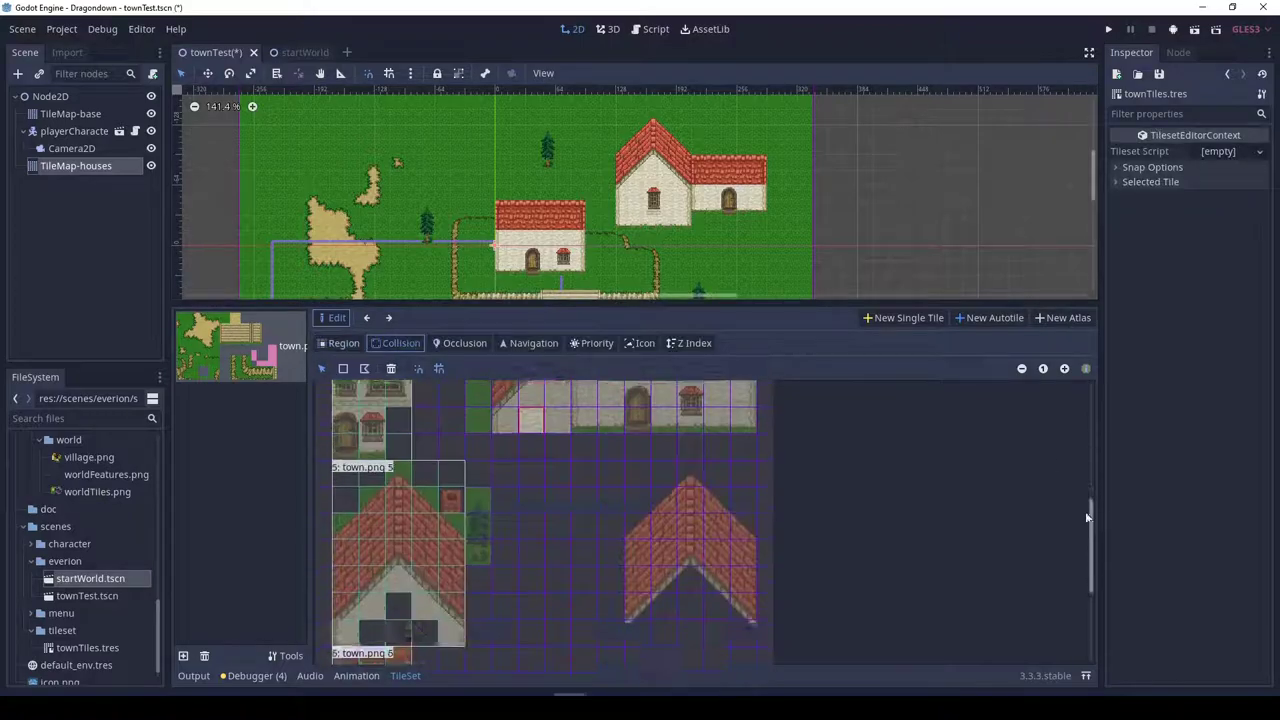
pyautogui.scroll(5, 545, 520)
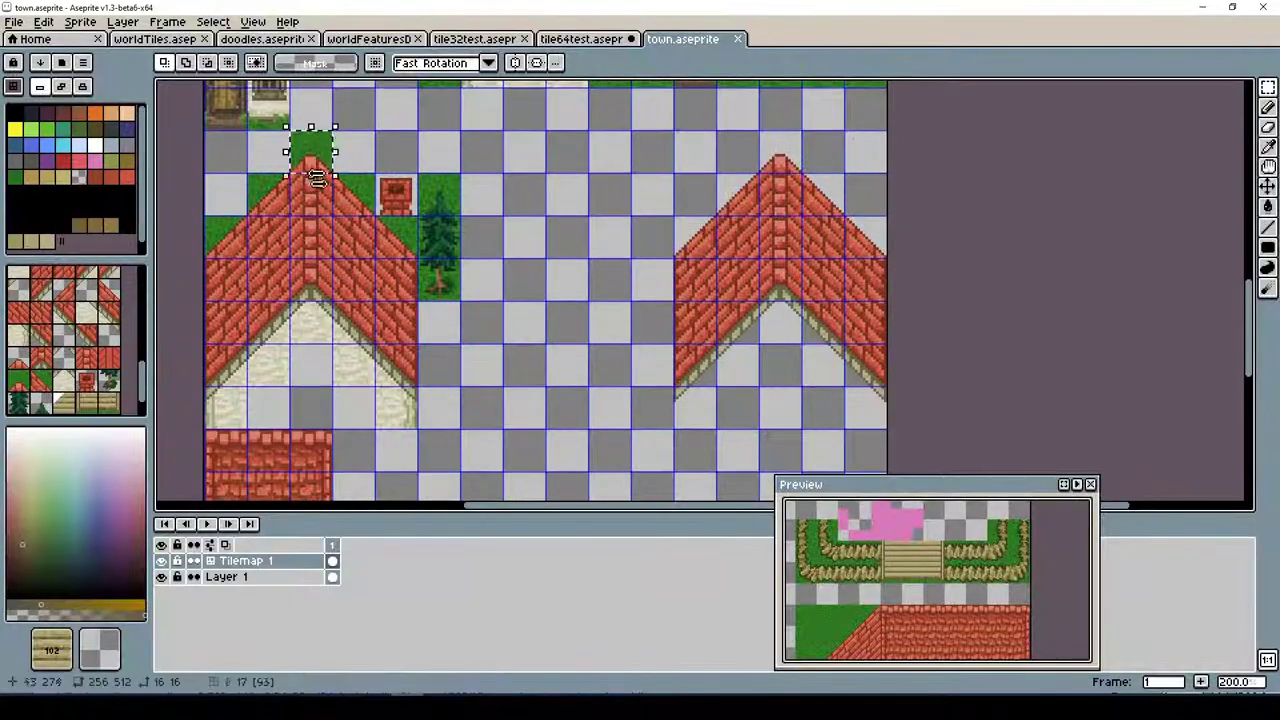
pyautogui.moveTo(205, 130); pyautogui.dragTo(417, 258)
pyautogui.moveTo(366, 196); pyautogui.dragTo(617, 448)
pyautogui.press('Return')
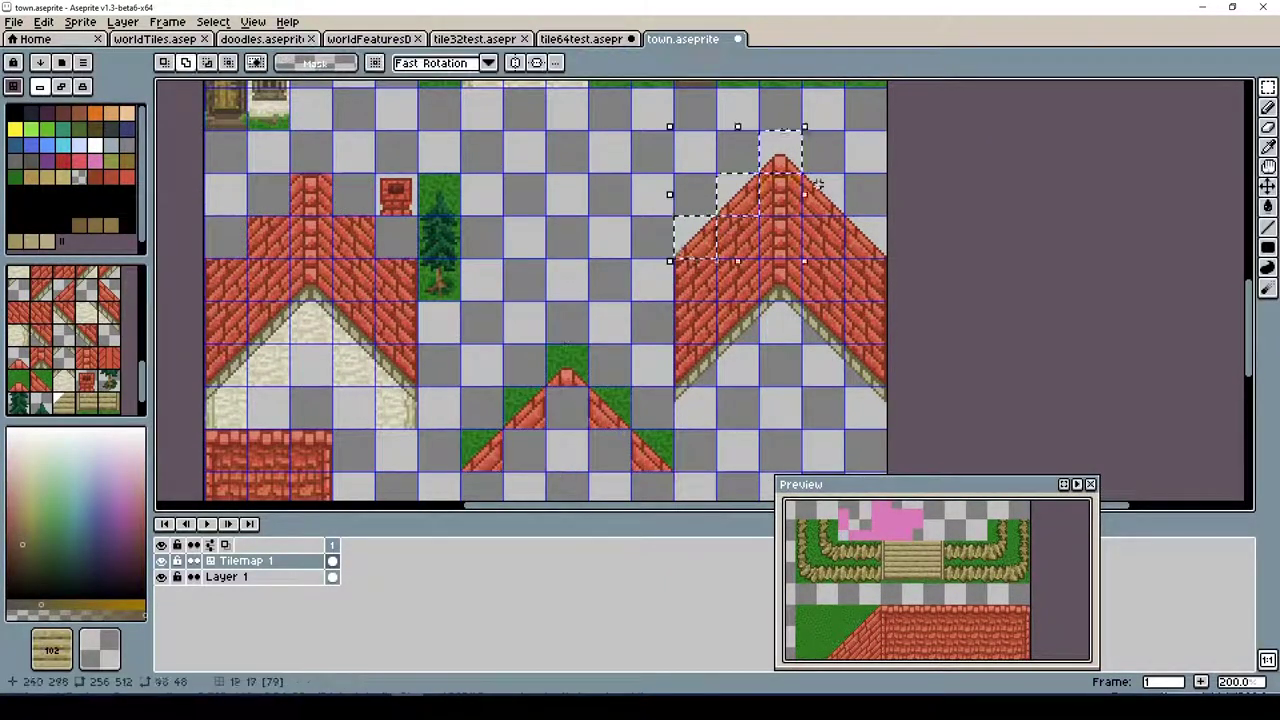
pyautogui.moveTo(502, 173); pyautogui.dragTo(543, 212)
pyautogui.hotkey('ctrl', 's')
# Give the pine tree beside the wall tiles a transparent background and save the updated town tileset image
pyautogui.moveTo(1256, 322)
pyautogui.mouseDown()
pyautogui.moveTo(1256, 230)
pyautogui.moveTo(1256, 345)
pyautogui.mouseUp()
pyautogui.click(290, 577)
pyautogui.click(290, 561)
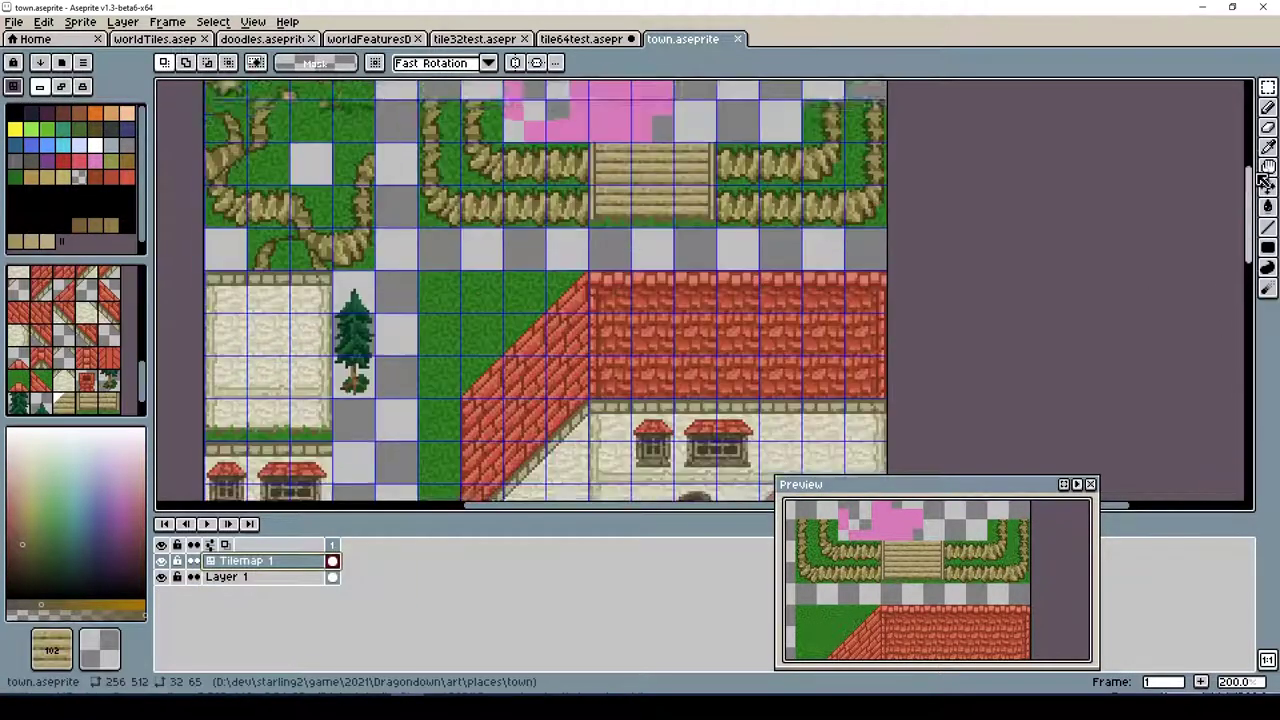
pyautogui.click(14, 21)
pyautogui.click(50, 94)
# Switch to Godot, move the wooden stairs onto TileMap-base and hide that layer
pyautogui.hotkey('alt', 'Tab')
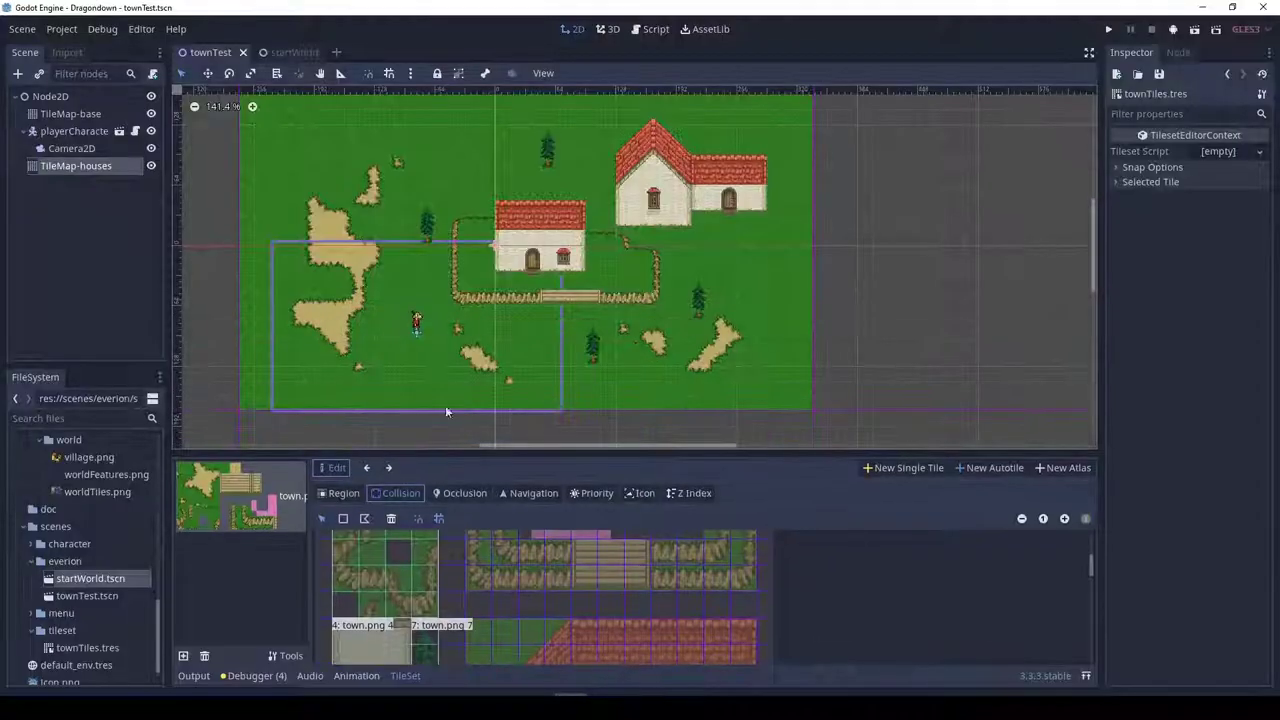
pyautogui.click(97, 169)
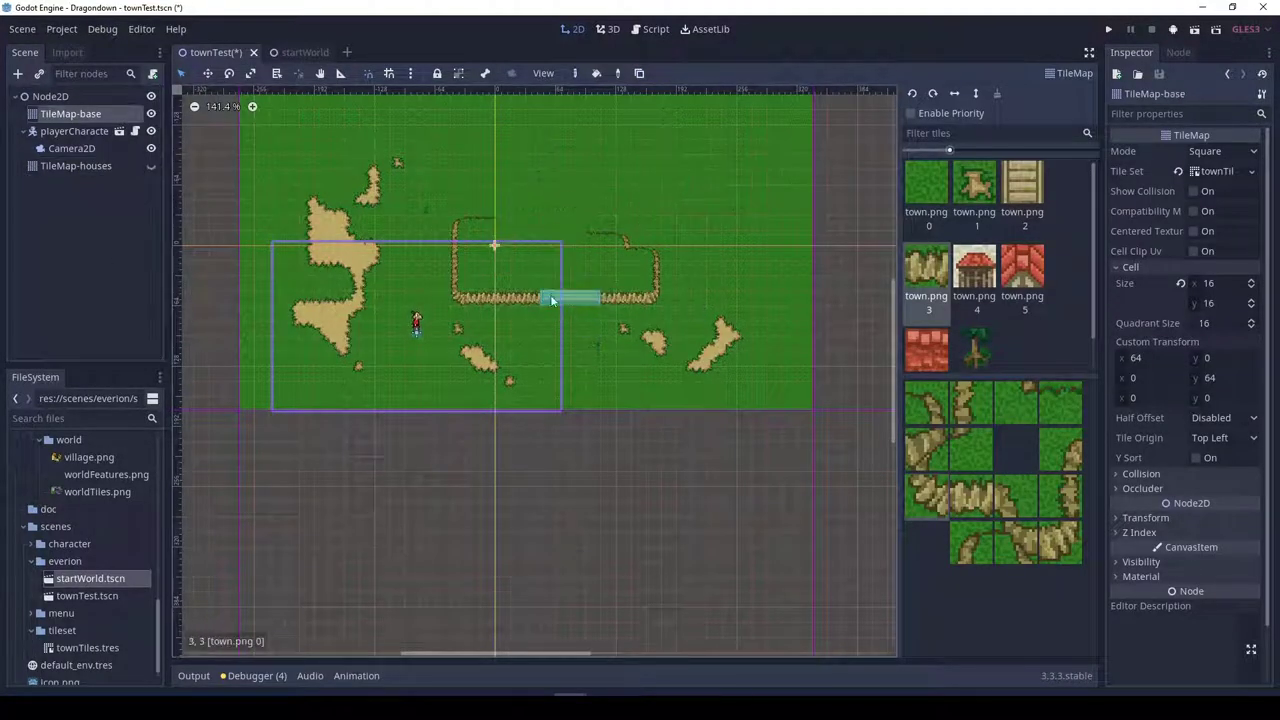
pyautogui.click(151, 113)
# Add a TileMap node named TileMap-roof below the player character and move TileMap-houses above the player character in the scene tree
pyautogui.hotkey('ctrl', 'a')
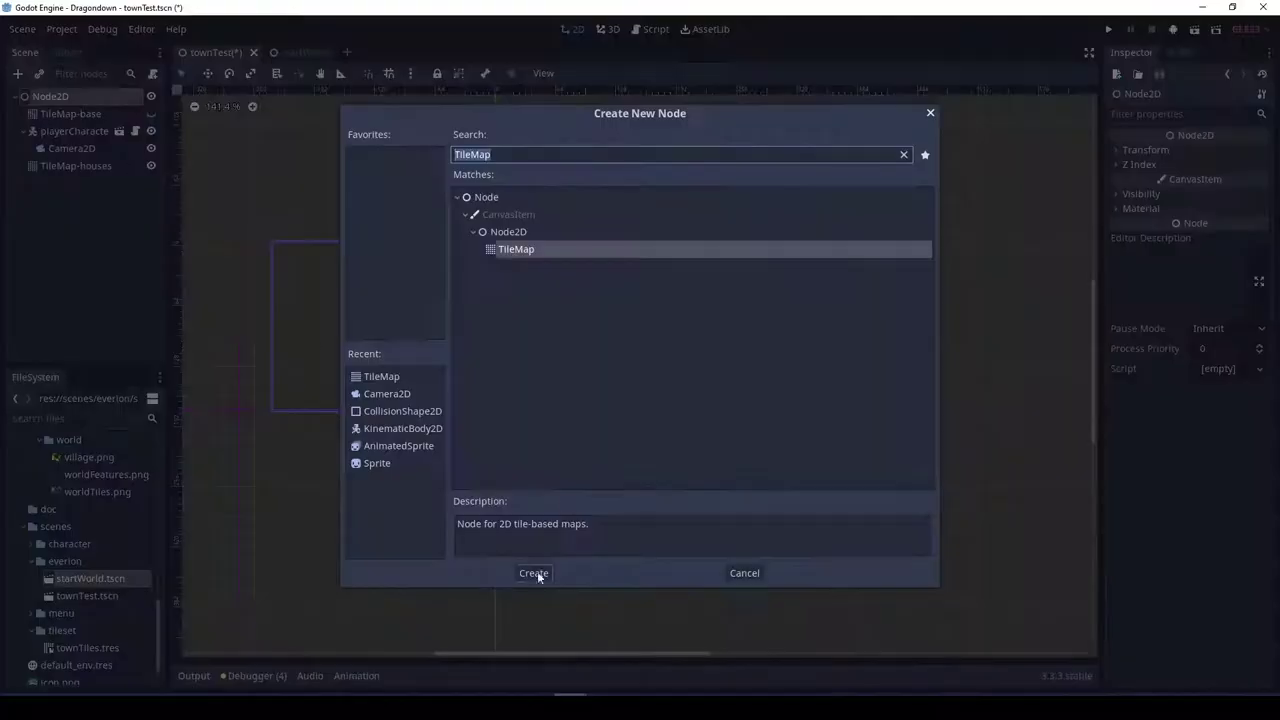
pyautogui.click(526, 571)
pyautogui.click(75, 131)
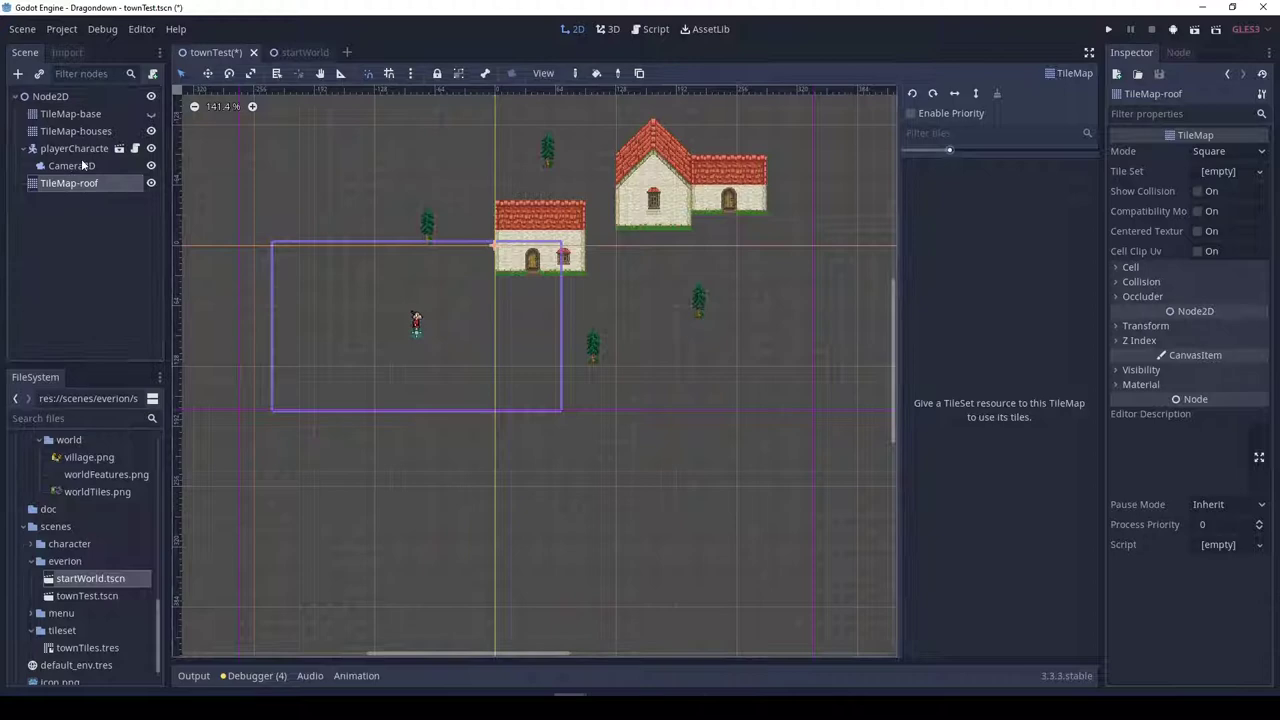
# Try to paste a copy of the small house's roof from TileMap-houses onto TileMap-roof
pyautogui.click(70, 131)
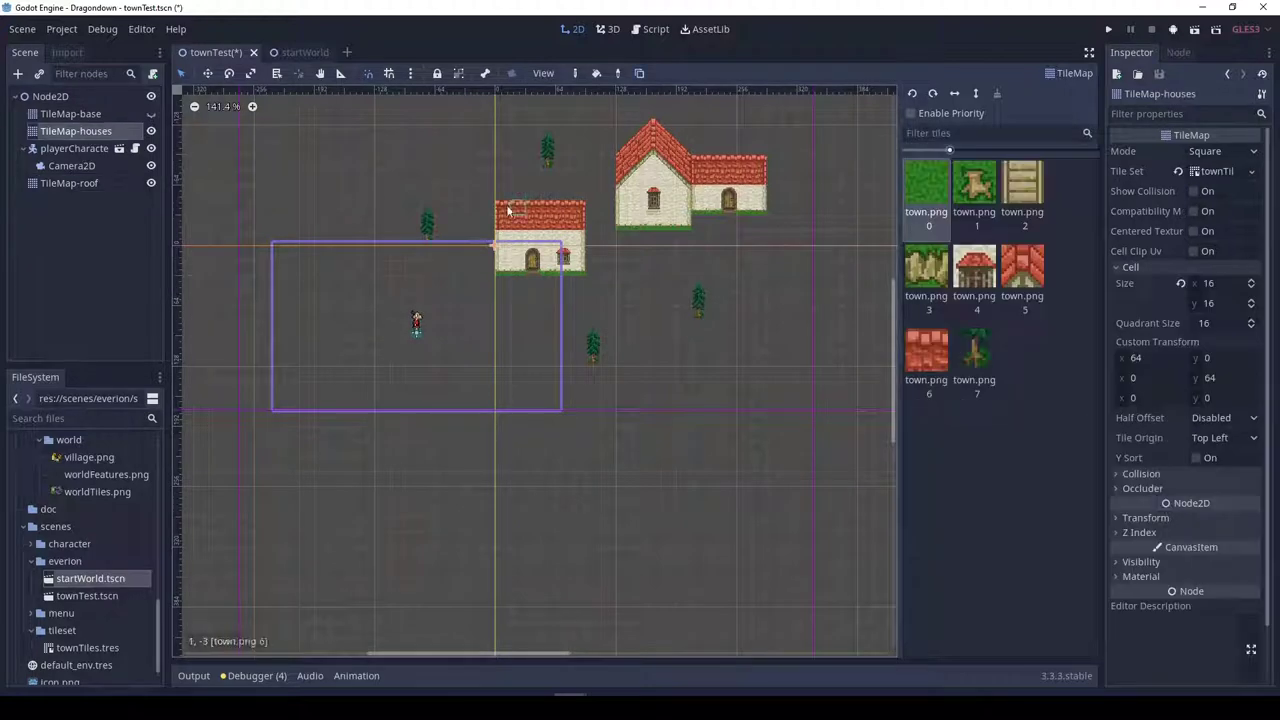
pyautogui.click(69, 183)
pyautogui.click(468, 280)
pyautogui.click(497, 222)
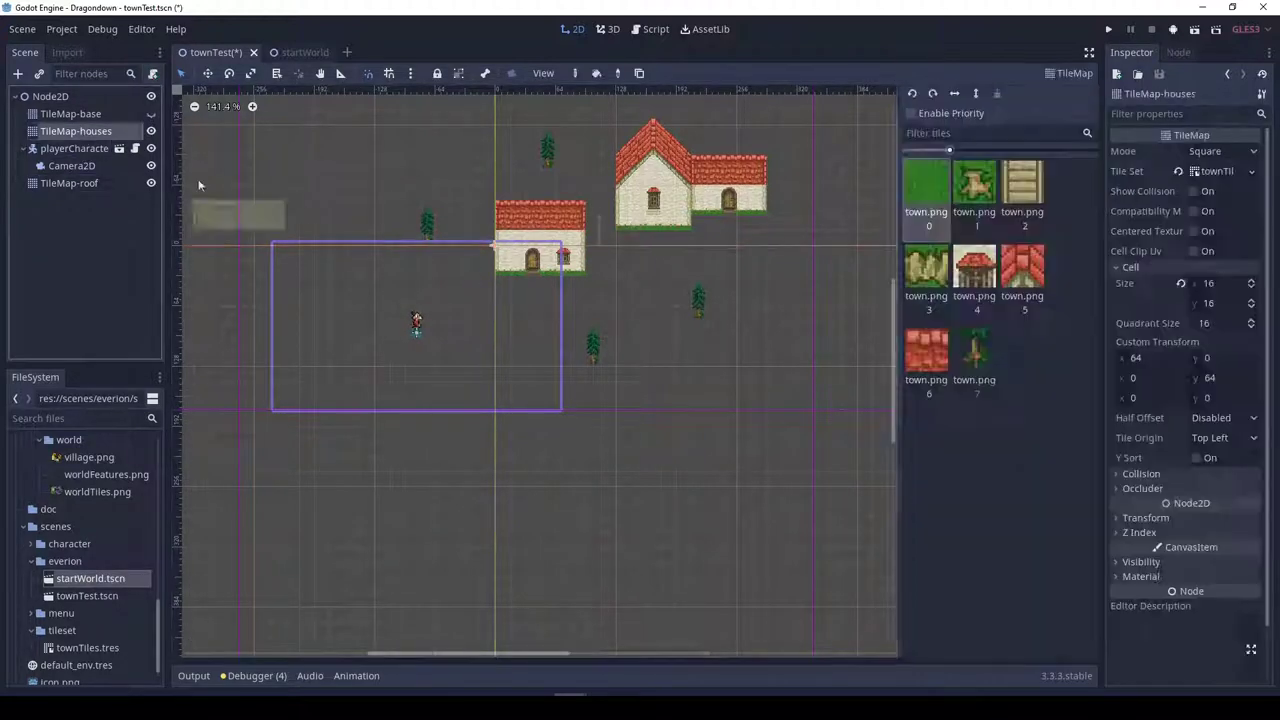
# Assign townTiles.tres as the tile set of TileMap-roof and set its cell size to 16 by 16
pyautogui.click(69, 183)
pyautogui.moveTo(87, 647); pyautogui.dragTo(1230, 171)
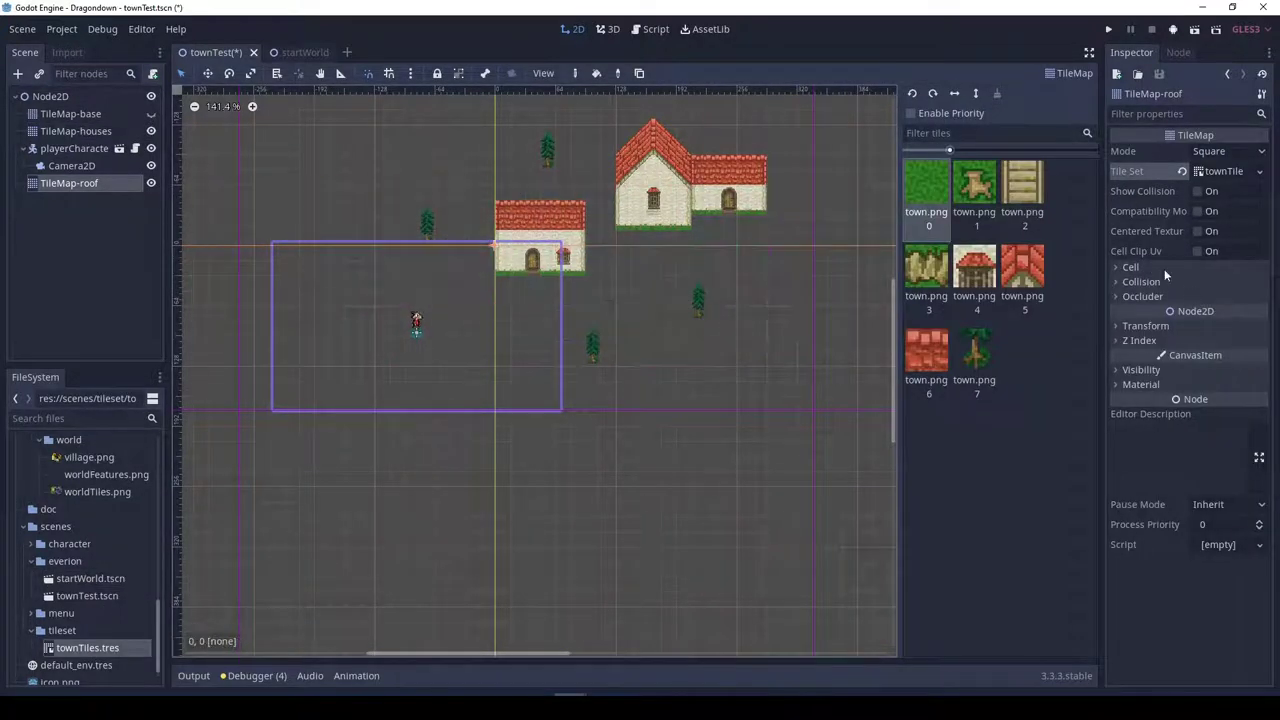
pyautogui.click(1130, 267)
# Cut the small house's roof from TileMap-houses and paste it at the same place on TileMap-roof
pyautogui.click(75, 131)
pyautogui.click(415, 228)
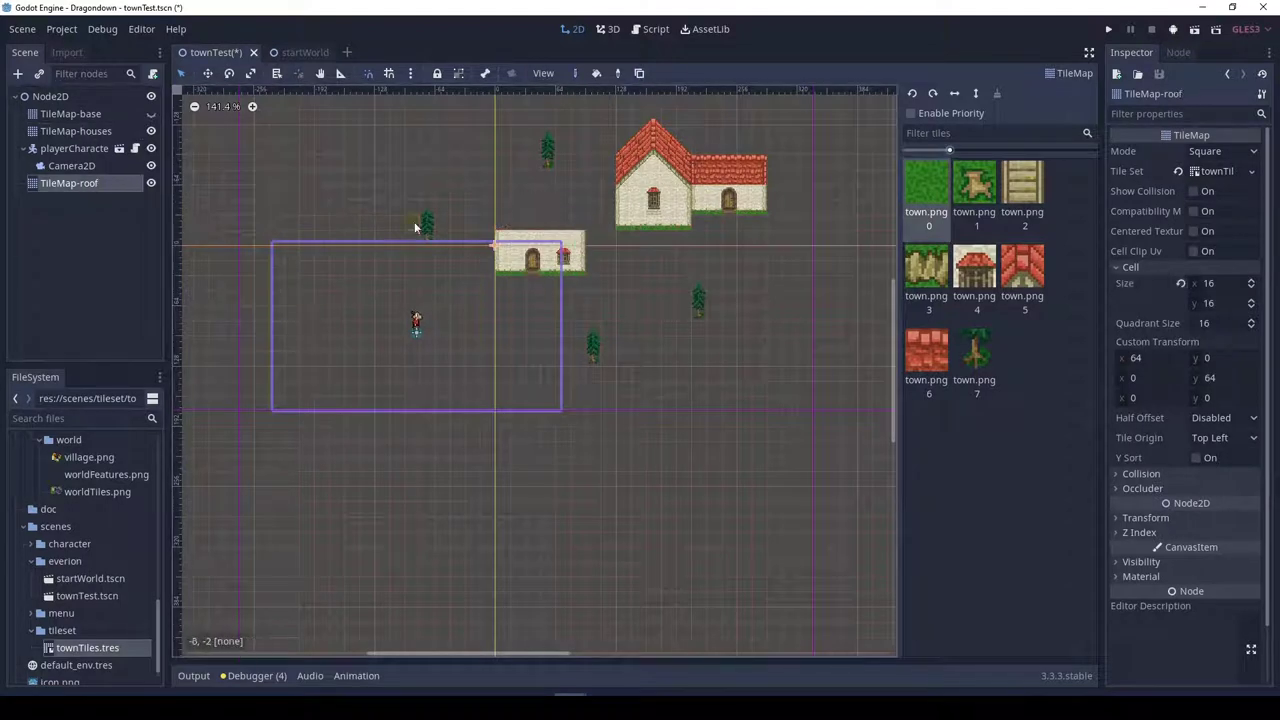
pyautogui.click(490, 216)
pyautogui.click(500, 220)
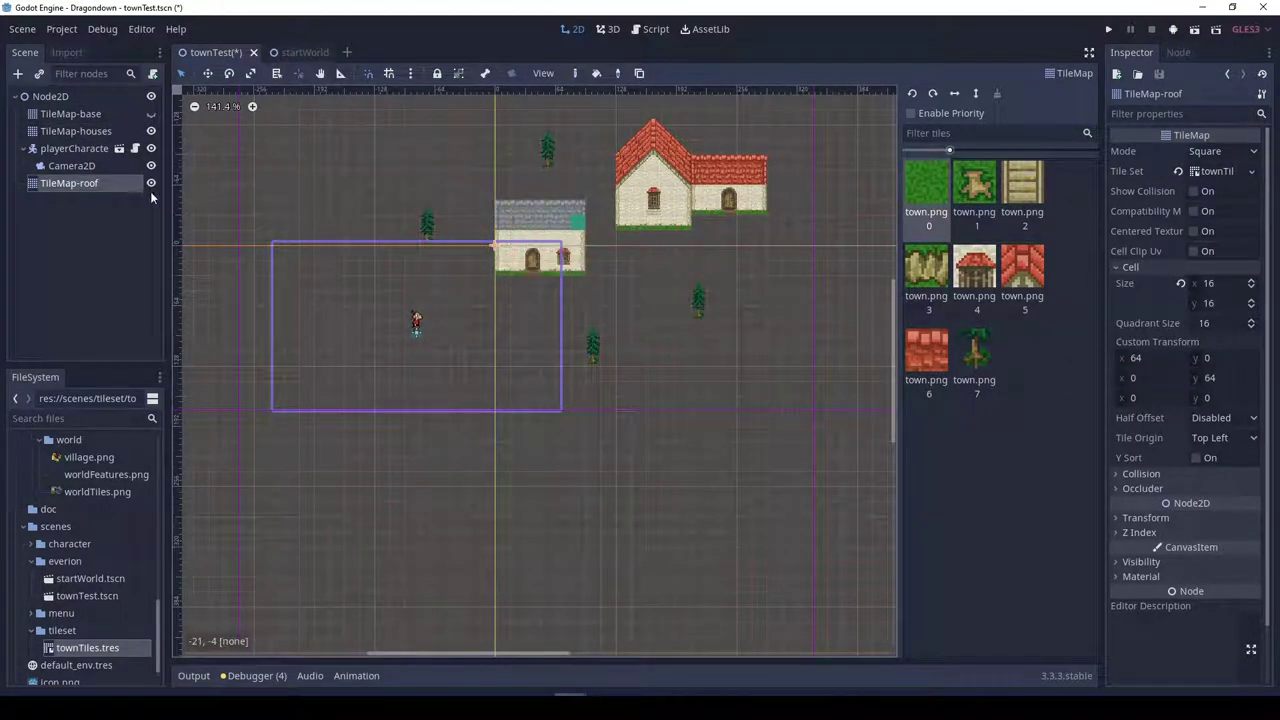
# Replace the stray grass tile at the right end of the small house's roof with the matching red roof tile
pyautogui.press('Delete')
pyautogui.press('Return')
pyautogui.hotkey('ctrl', 'z')
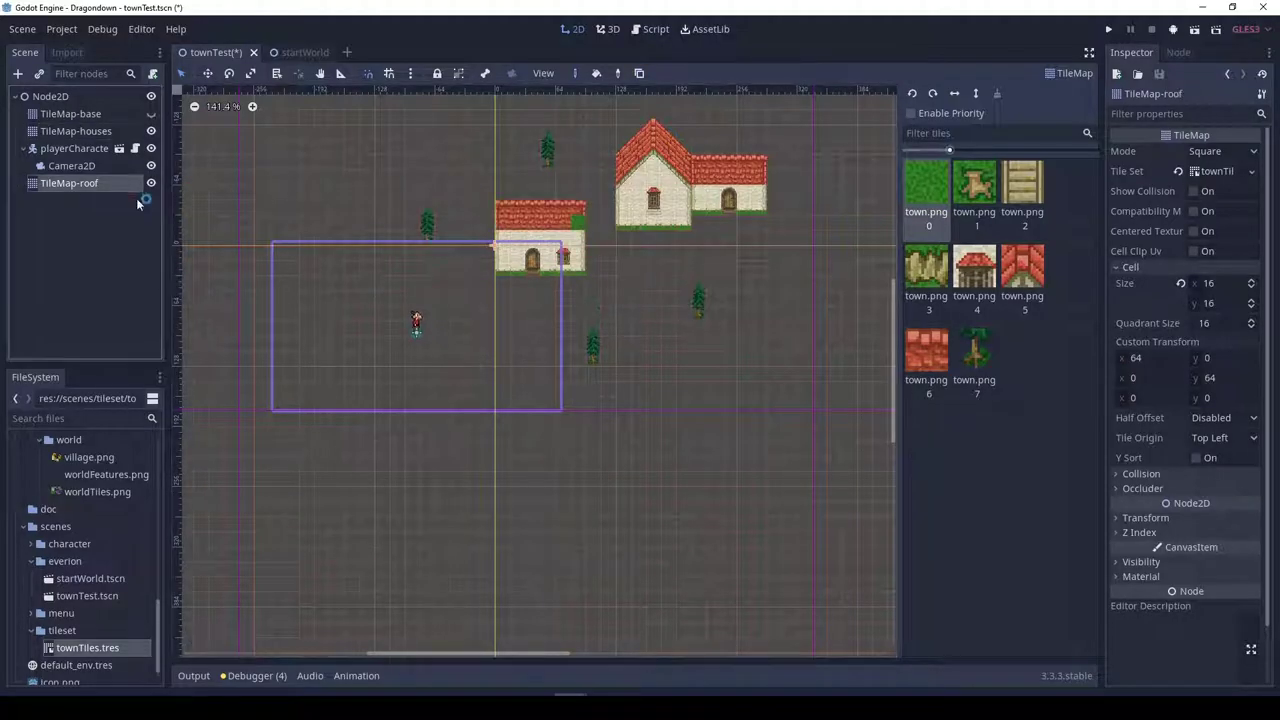
pyautogui.click(935, 352)
pyautogui.hotkey('ctrl', 'z')
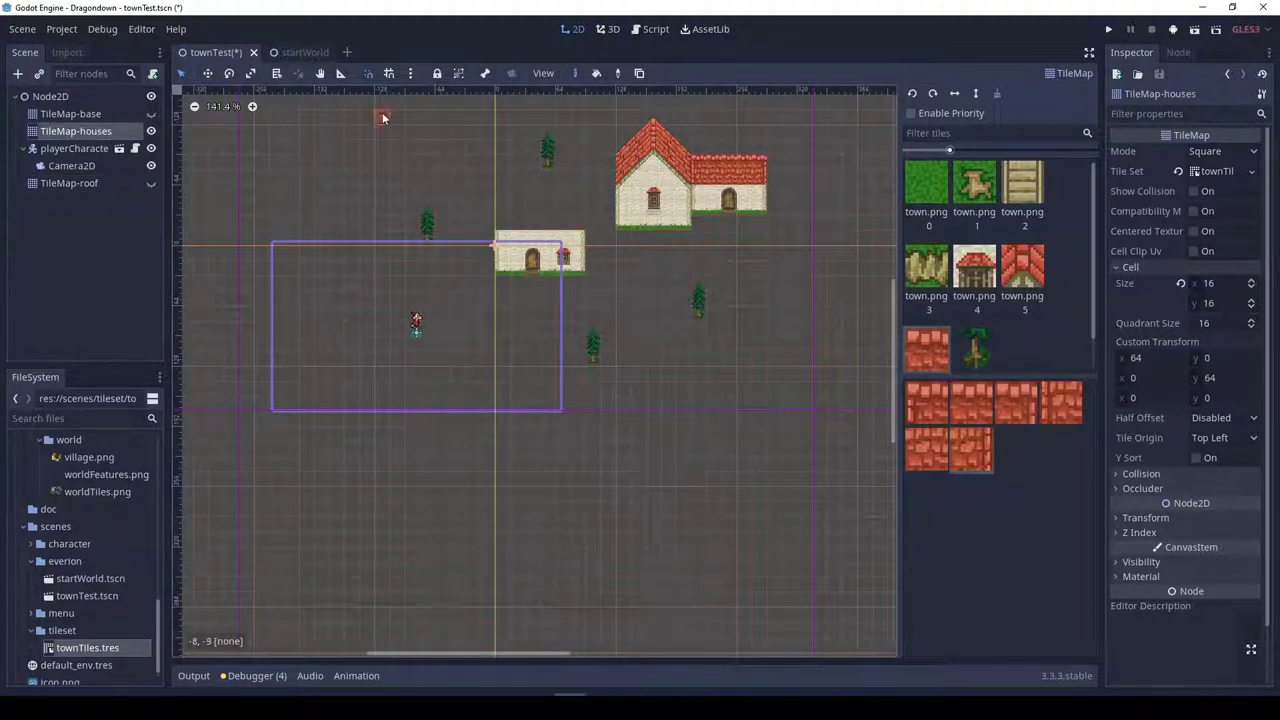
# Copy the gabled house's roof and its wing's roof onto TileMap-roof at the same place, and erase those roof tiles from TileMap-houses
pyautogui.moveTo(616, 110); pyautogui.dragTo(766, 194)
pyautogui.hotkey('ctrl', 'c')
pyautogui.press('Escape')
pyautogui.hotkey('ctrl', 'shift', 'z')
pyautogui.hotkey('ctrl', 'shift', 'z')
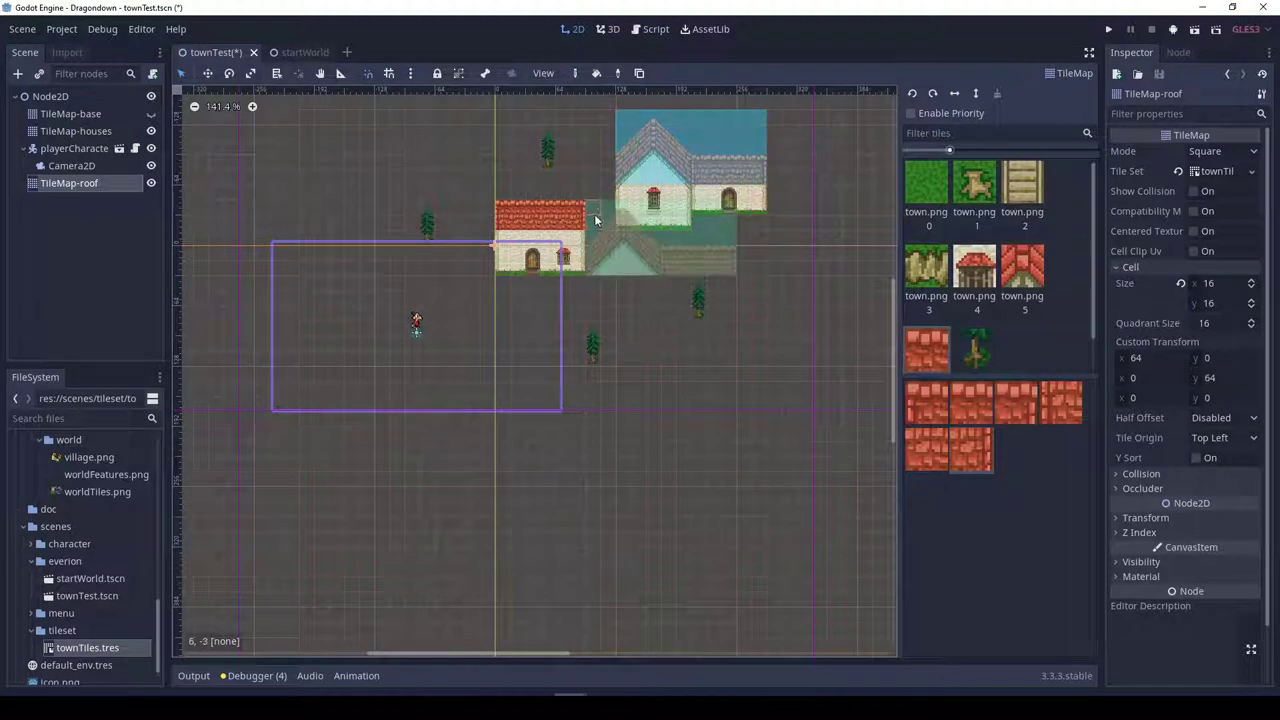
pyautogui.hotkey('ctrl', 'z')
pyautogui.hotkey('ctrl', 'z')
pyautogui.hotkey('ctrl', 'v')
pyautogui.press('Escape')
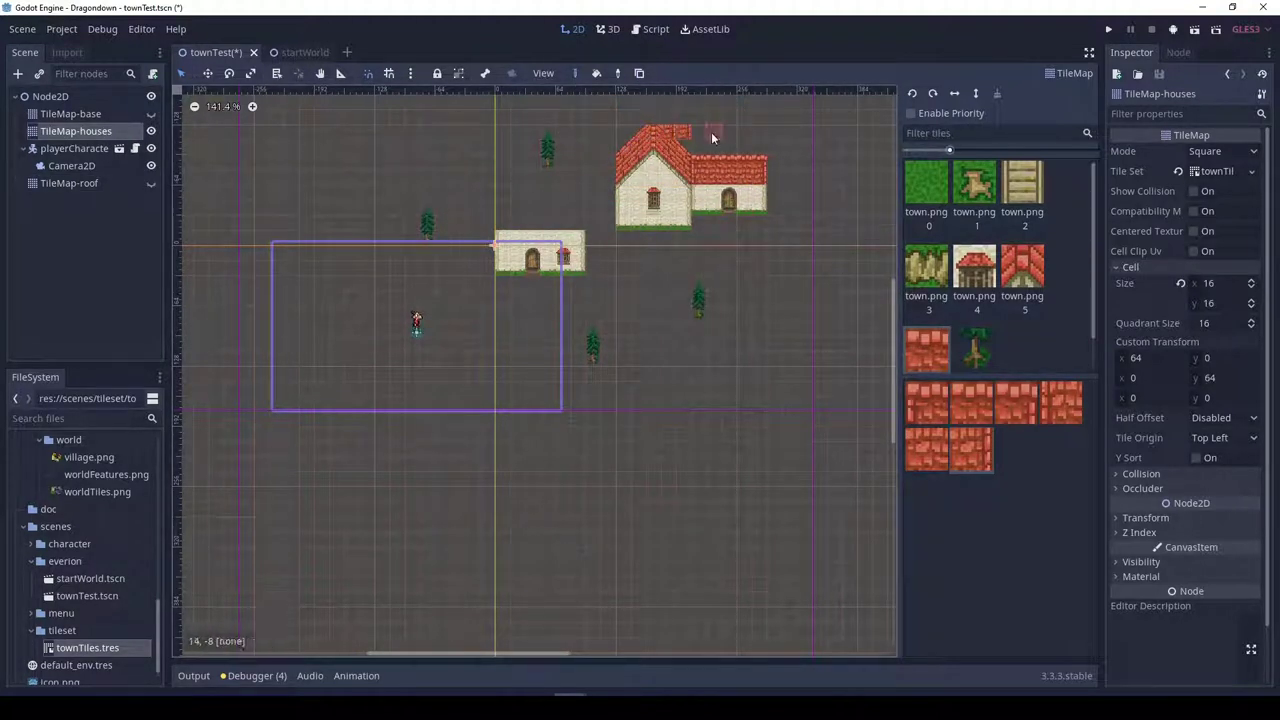
pyautogui.hotkey('ctrl', 'z')
pyautogui.click(636, 163)
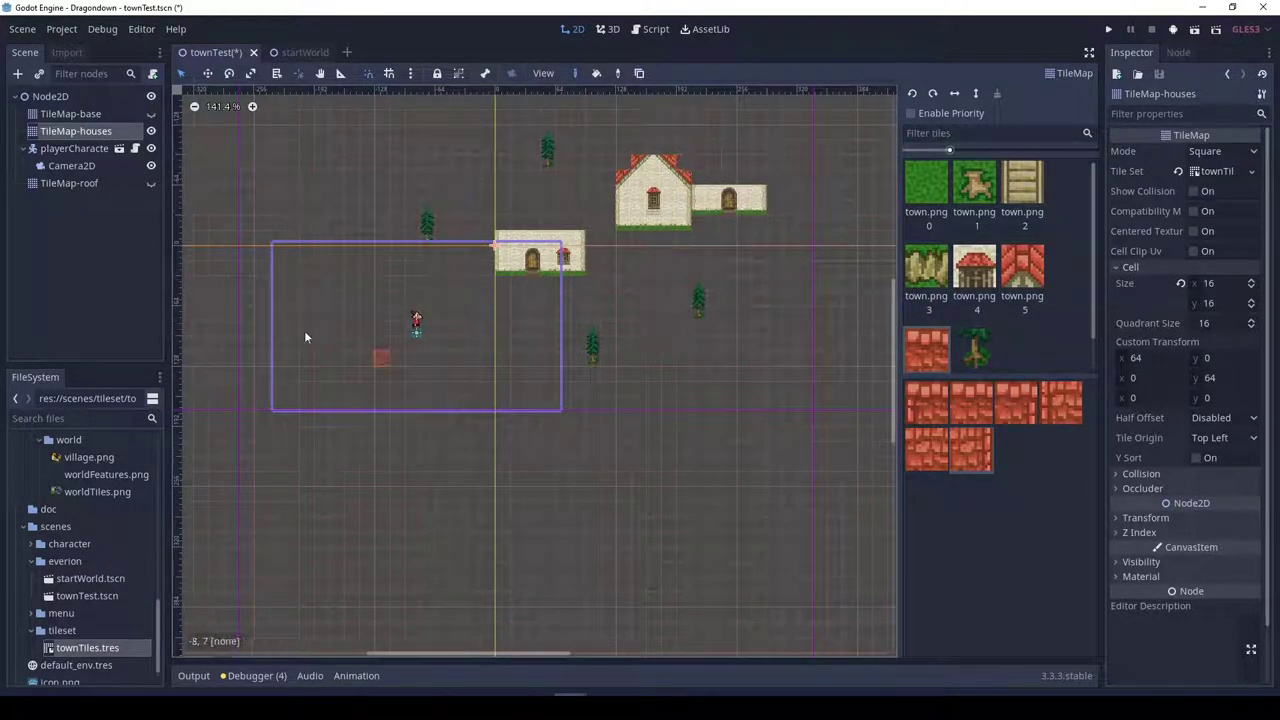
# Make TileMap-roof and TileMap-base visible again and save the scene
pyautogui.click(151, 183)
pyautogui.hotkey('ctrl', 's')
pyautogui.click(151, 113)
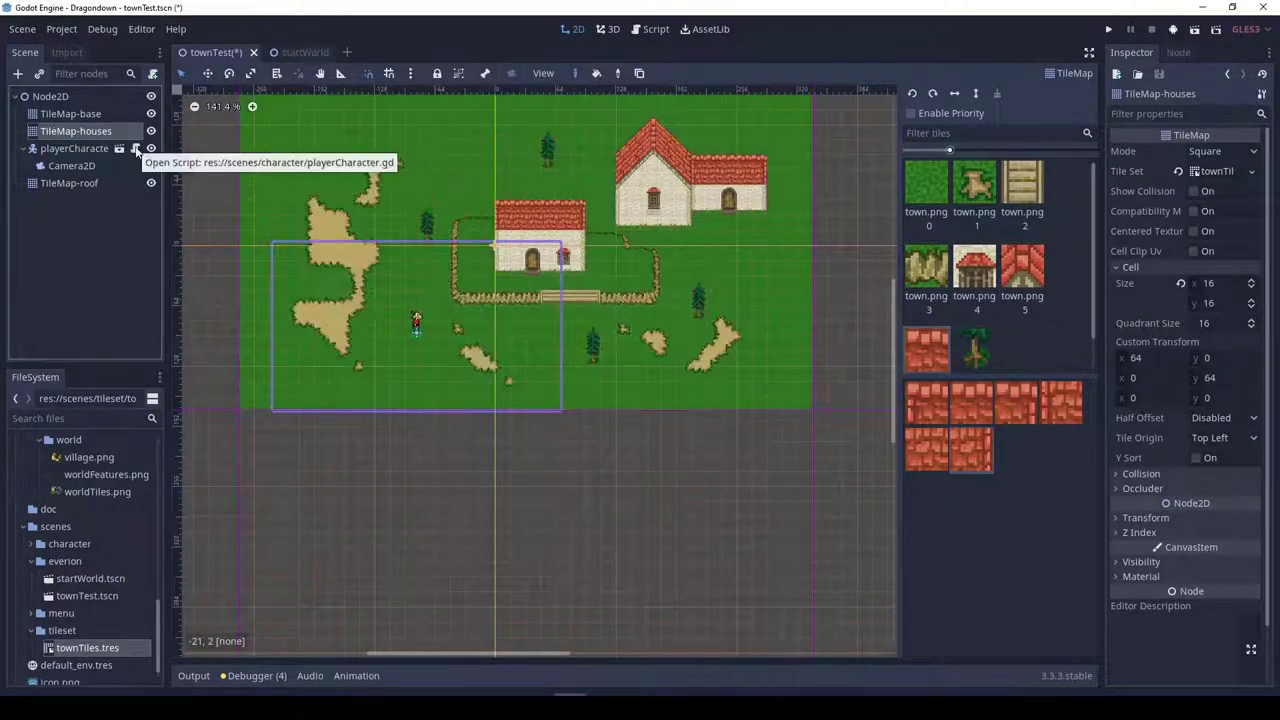
# Run the scene, walk the character past the trees and the fenced house to check the layering, and stop it
pyautogui.click(1173, 29)
pyautogui.press('Up')
pyautogui.press('Right')
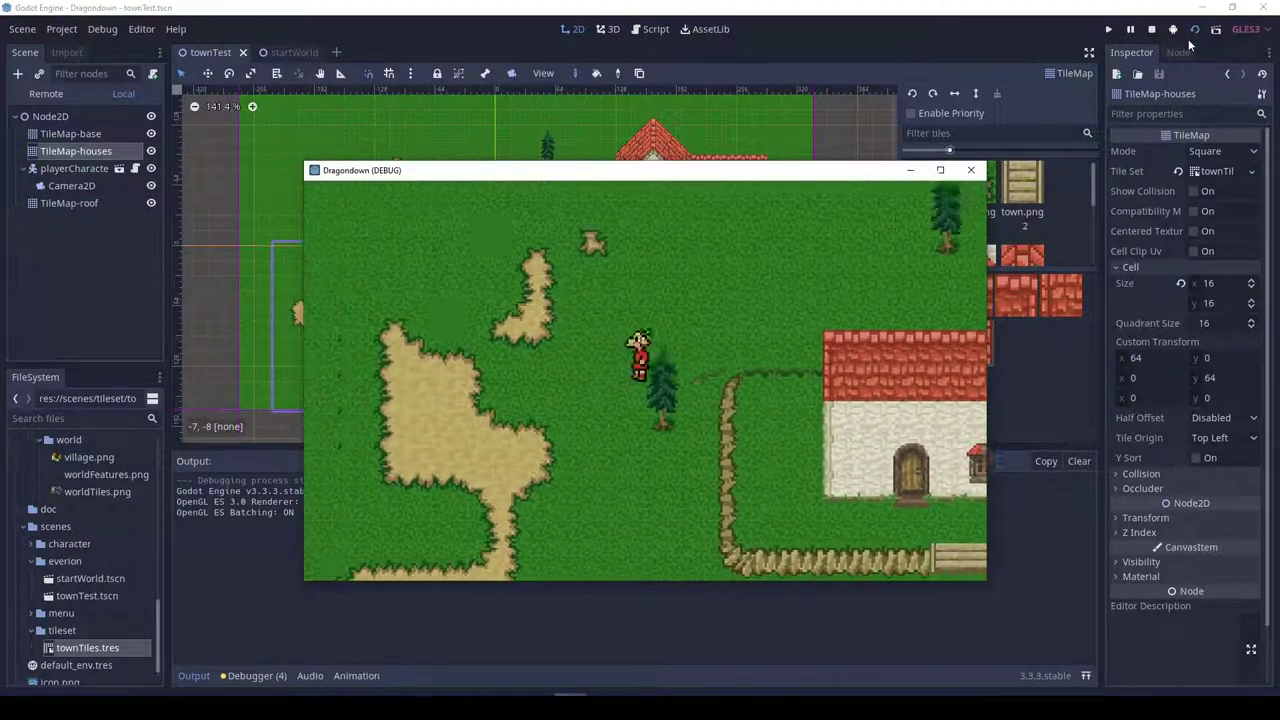
pyautogui.press('Up')
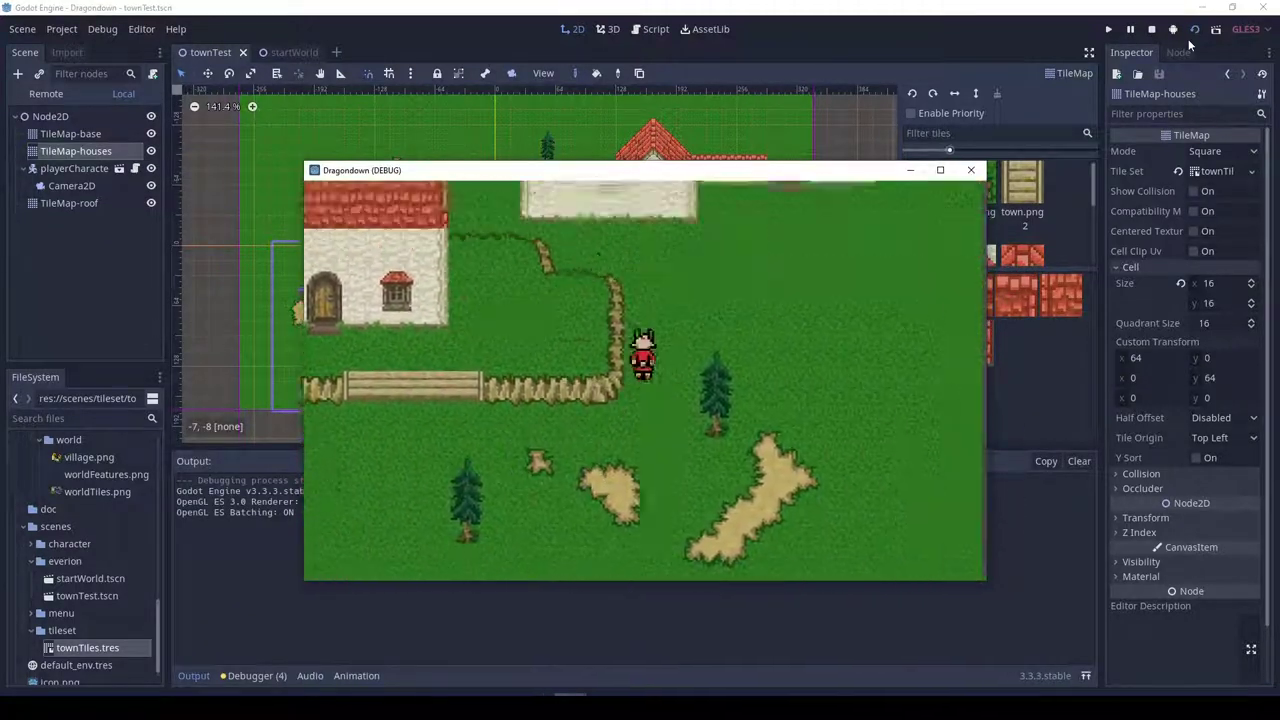
pyautogui.click(1152, 29)
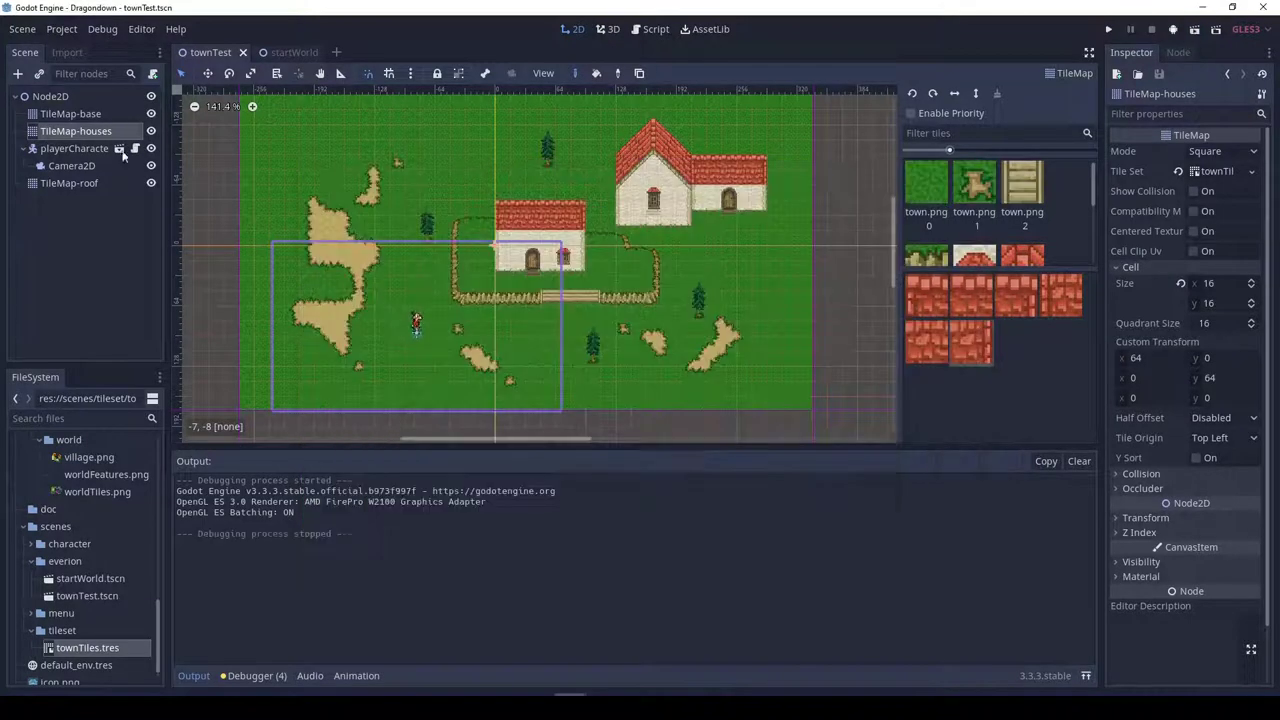
pyautogui.click(1022, 256)
pyautogui.keyDown('shift'); pyautogui.click(428, 214); pyautogui.keyUp('shift')
pyautogui.hotkey('ctrl', 'z')
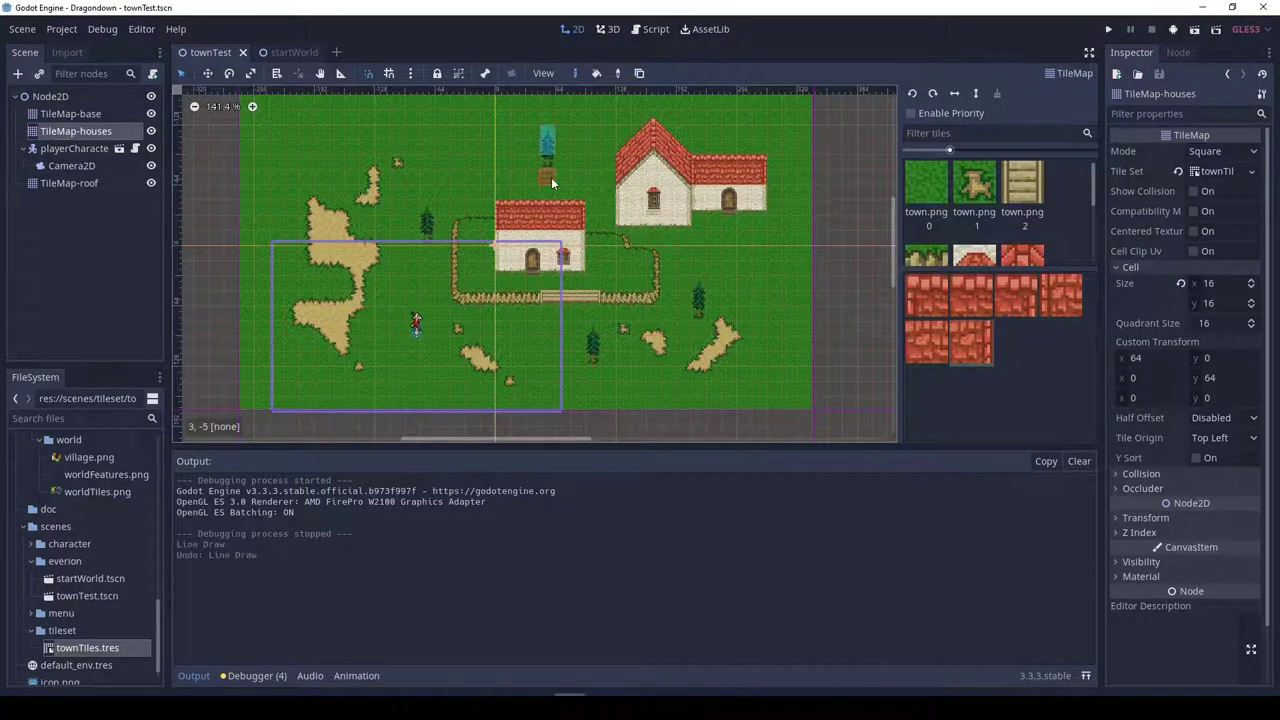
# Remove the upper two tiles of all four trees from TileMap-houses, leaving only their trunks
pyautogui.hotkey('ctrl', 'x')
pyautogui.press('Delete')
pyautogui.press('Delete')
pyautogui.press('Delete')
# Restore the treetops on TileMap-roof by painting the upper two tiles of one tree and pasting them above the other three trunks, and save the scene
pyautogui.click(90, 183)
pyautogui.hotkey('ctrl', 's')
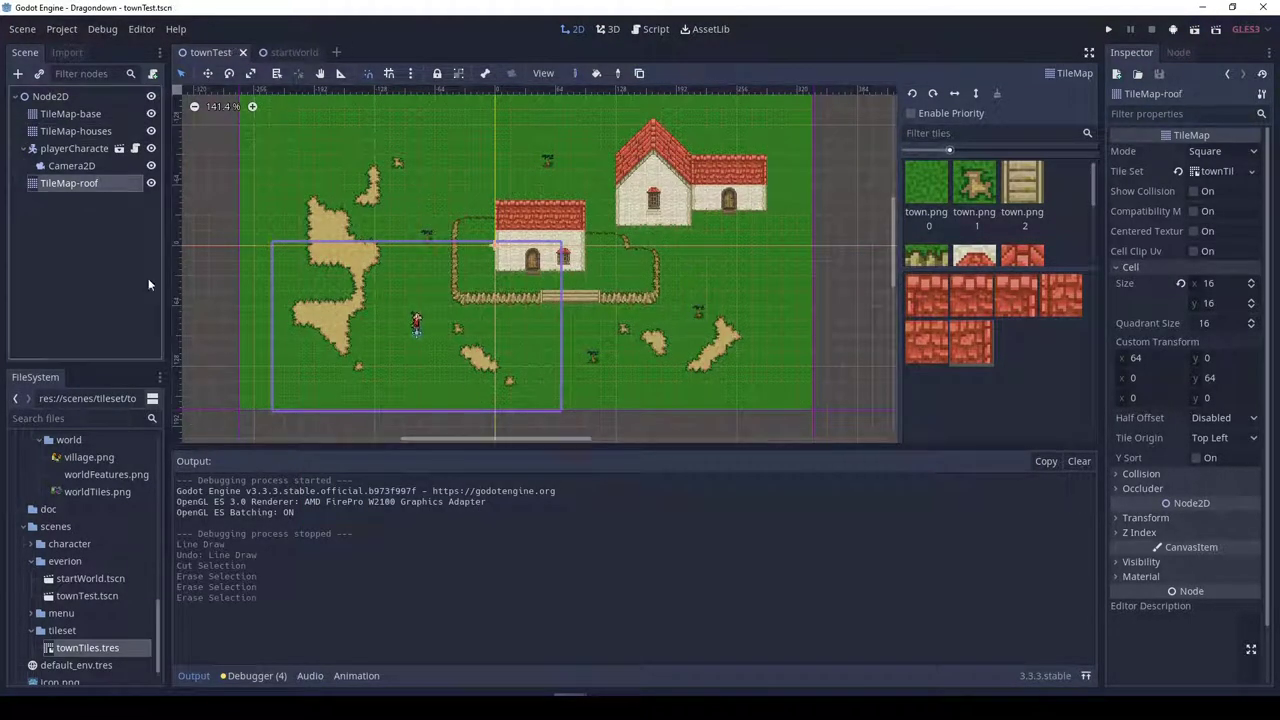
pyautogui.scroll(-1, 1089, 286)
pyautogui.click(975, 292)
pyautogui.click(427, 214)
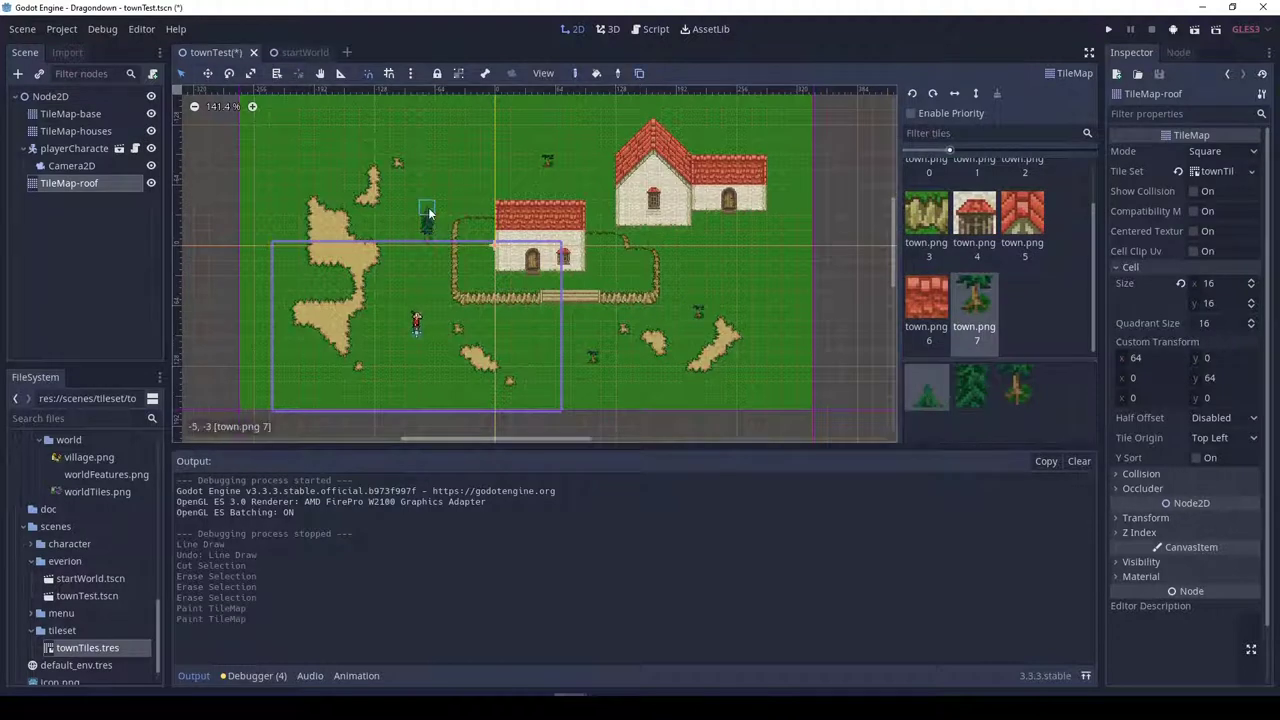
pyautogui.click(427, 214)
pyautogui.click(548, 129)
pyautogui.click(701, 280)
pyautogui.hotkey('ctrl', 'z')
pyautogui.click(701, 280)
pyautogui.click(720, 305)
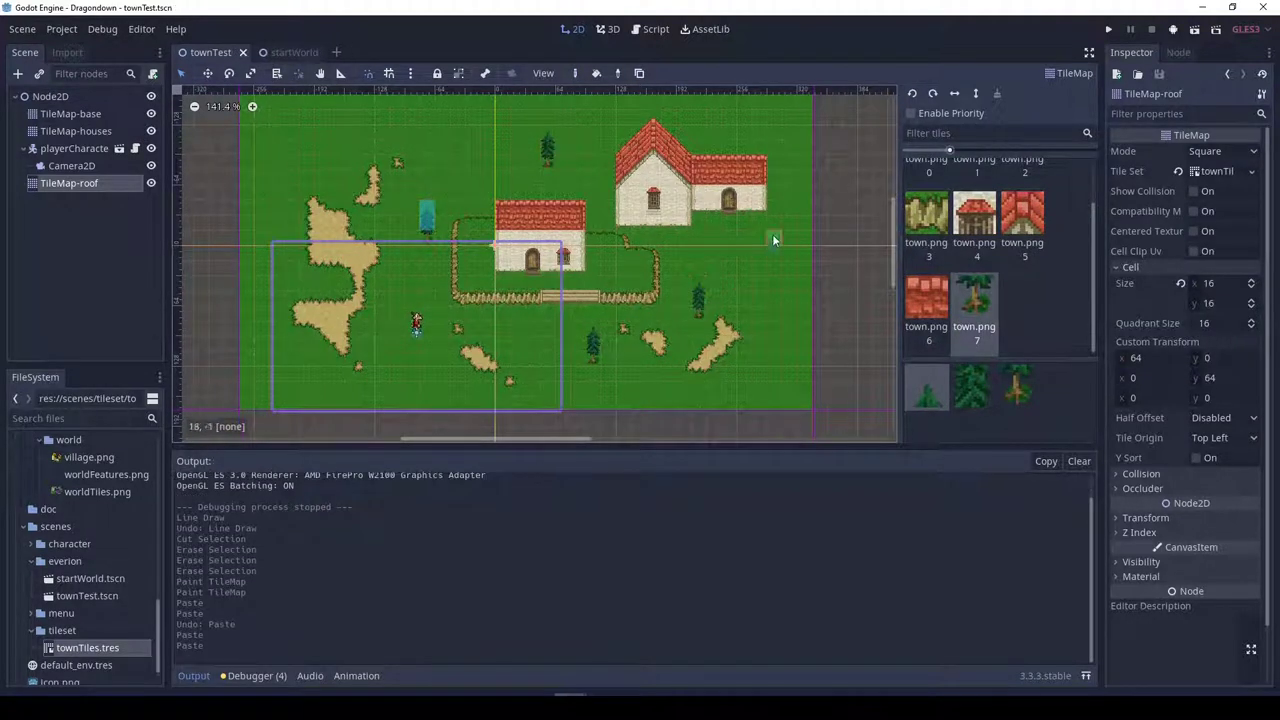
pyautogui.hotkey('ctrl', 's')
# Run the scene and walk the character behind the two upper trees to check that their tops cover it
pyautogui.press('F6')
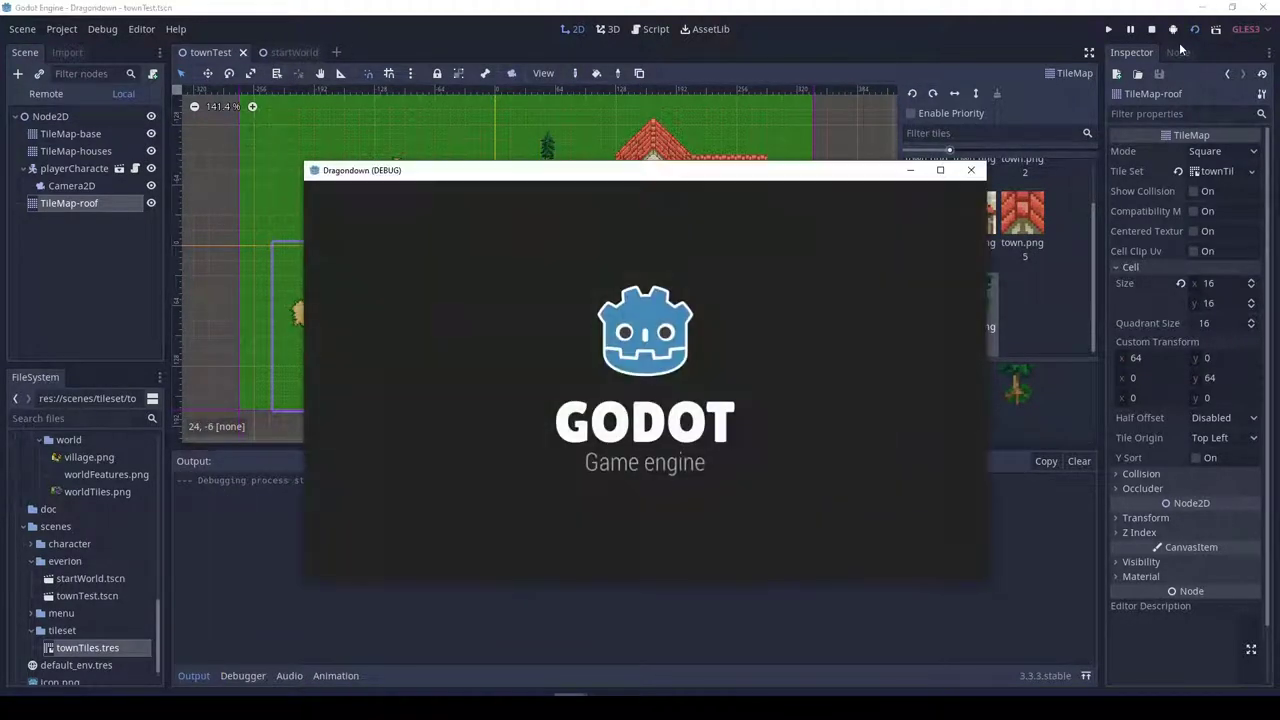
pyautogui.press('Up')
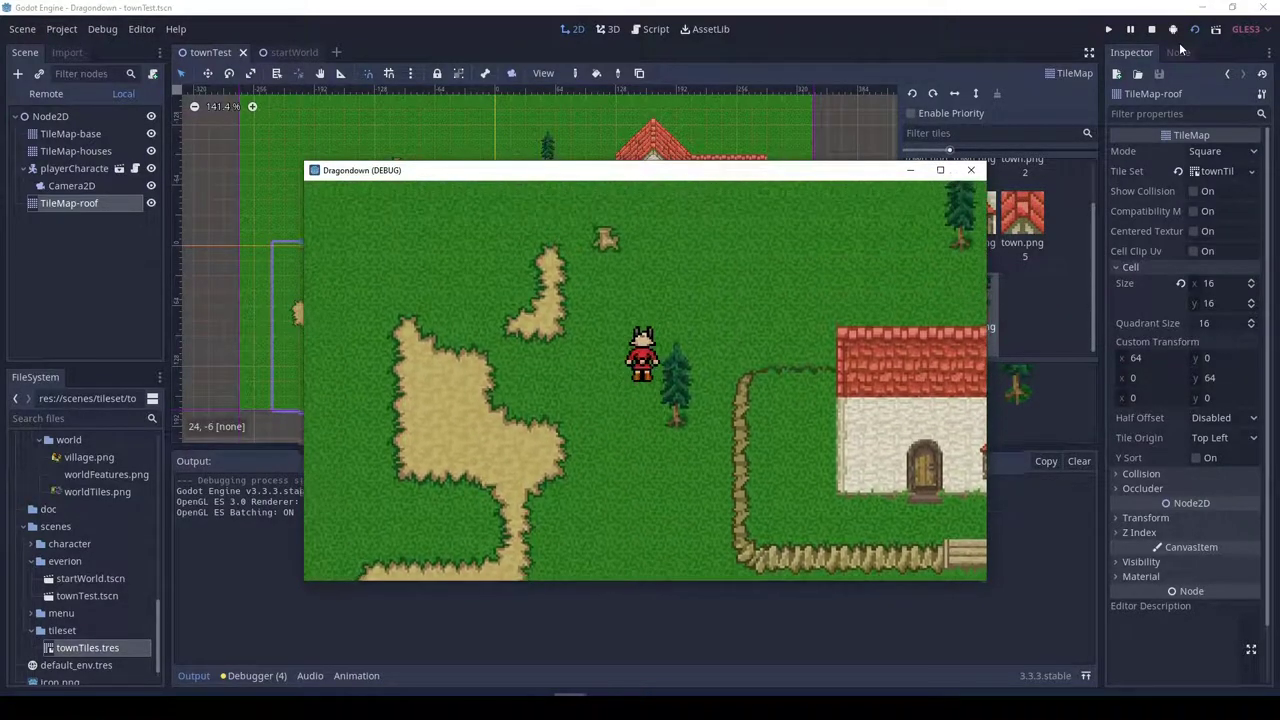
pyautogui.press('Right')
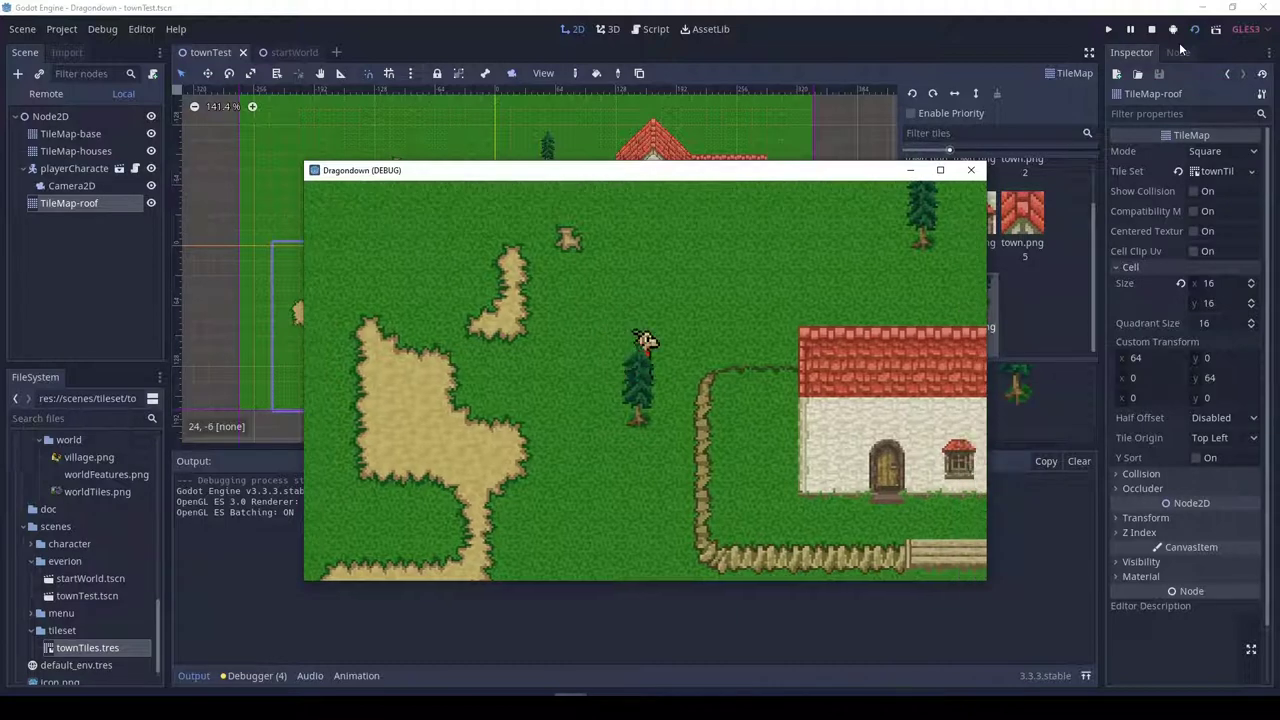
pyautogui.press('Up')
pyautogui.press('Right')
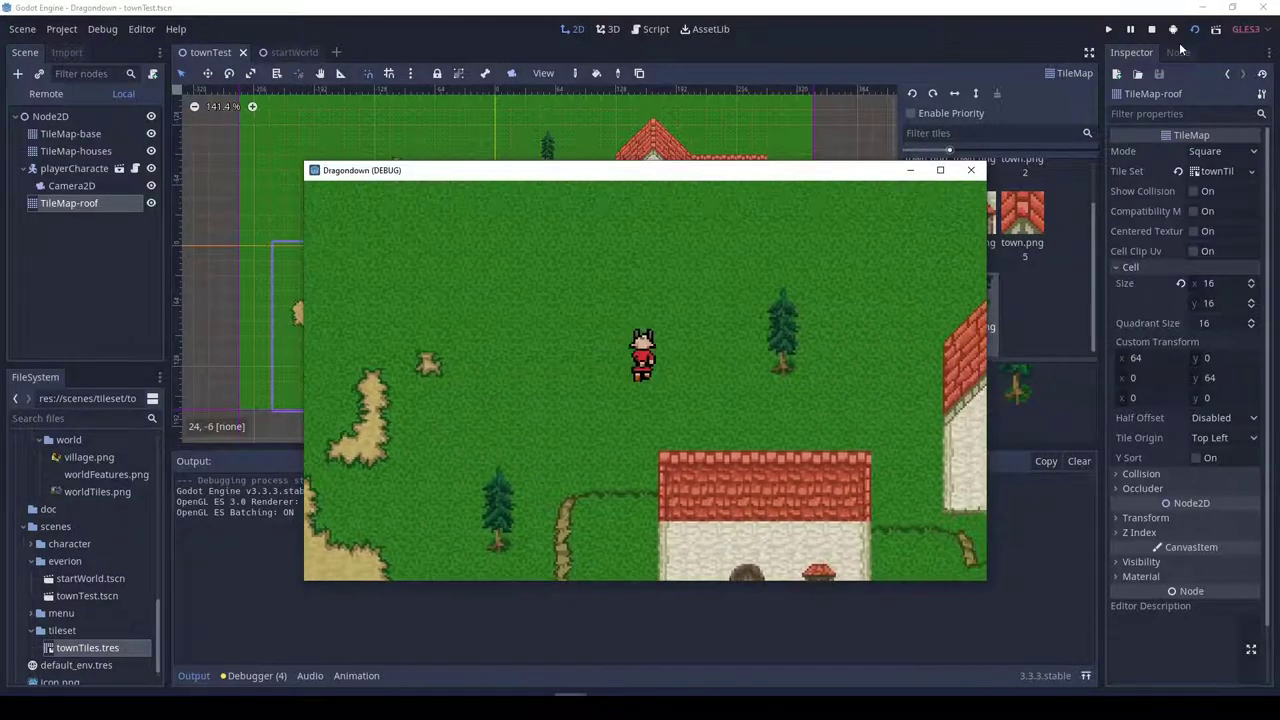
pyautogui.press('Up')
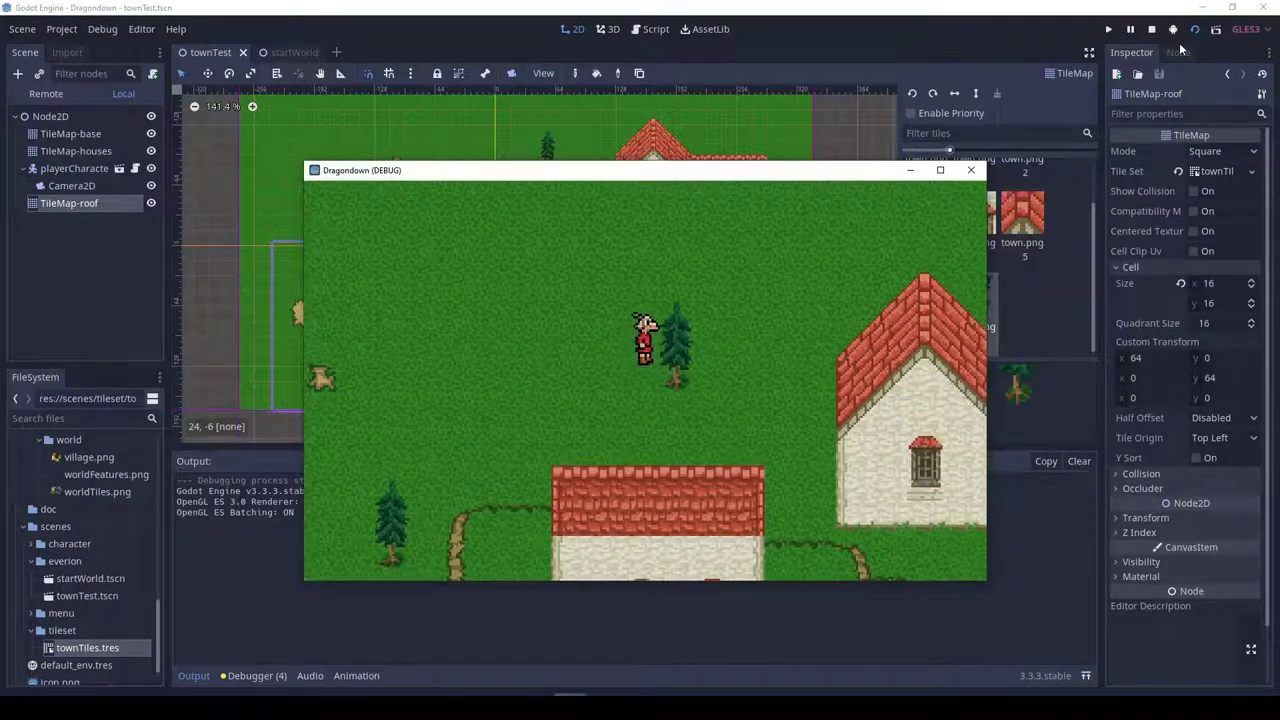
pyautogui.press('Right')
pyautogui.press('Right')
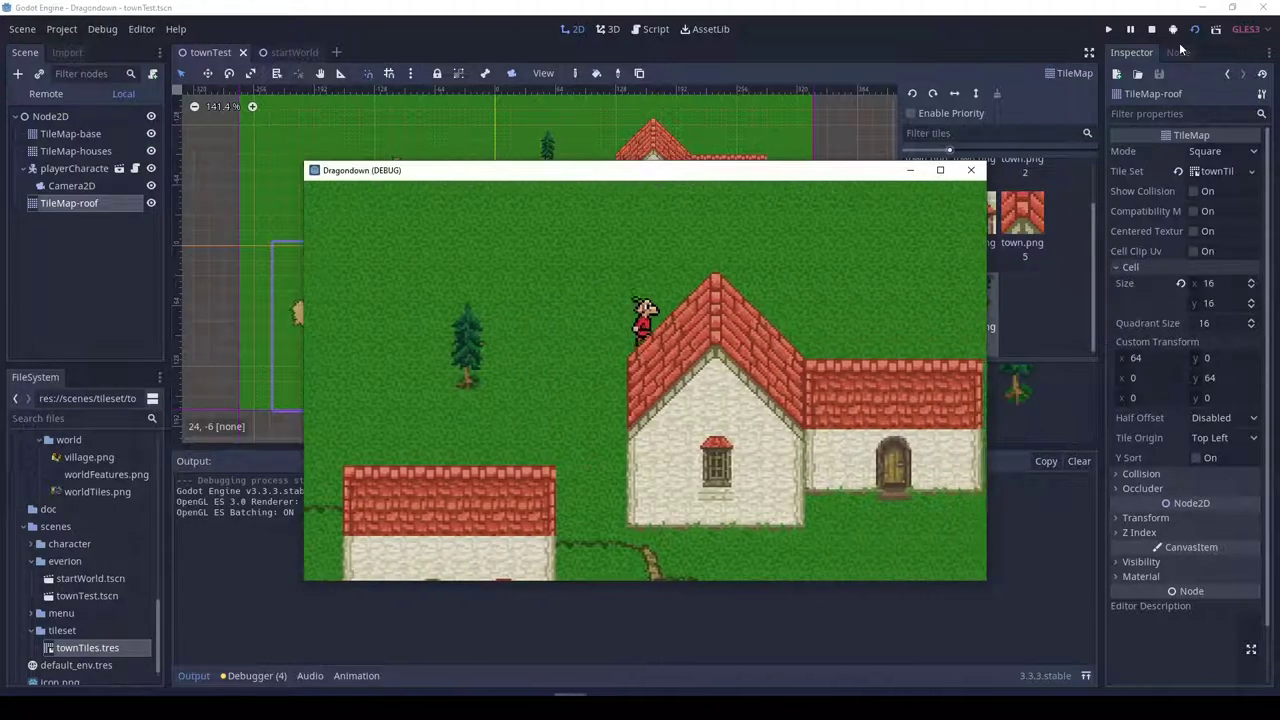
# Walk the character around the gabled house and the fenced small house to check their layers, and close the game window
pyautogui.press('Right')
pyautogui.press('Down')
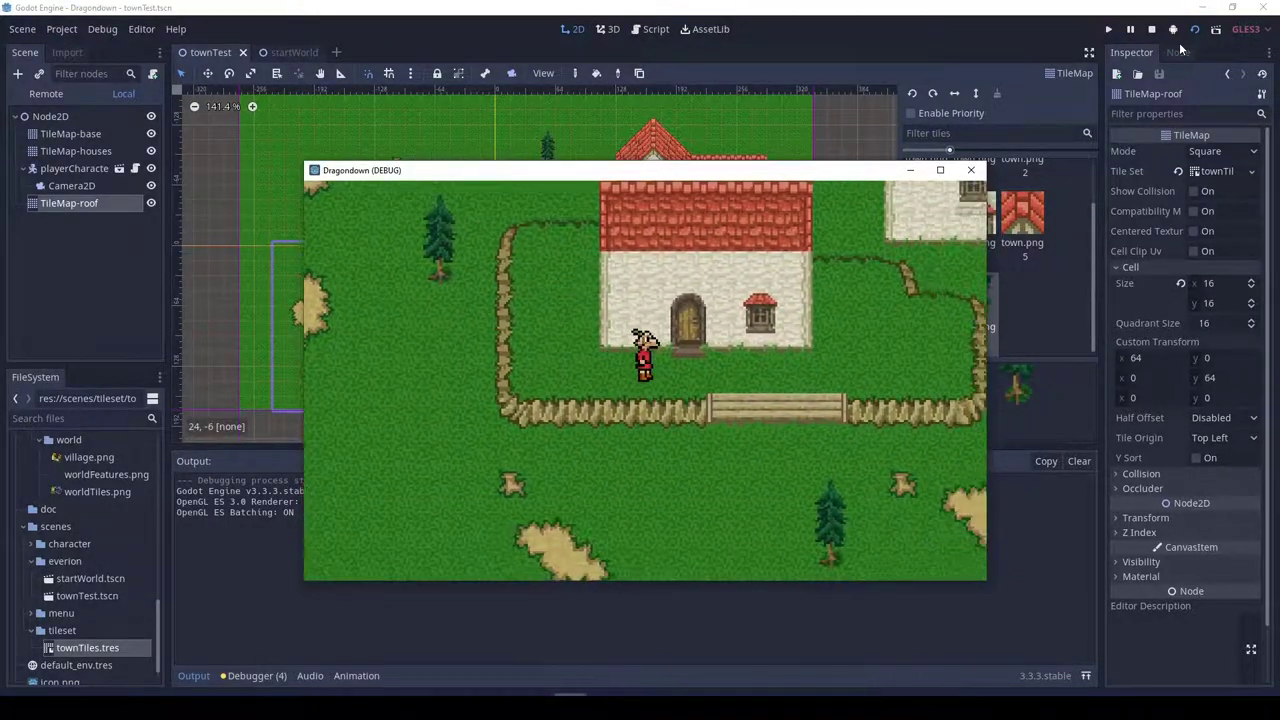
pyautogui.press('Up')
pyautogui.press('Right')
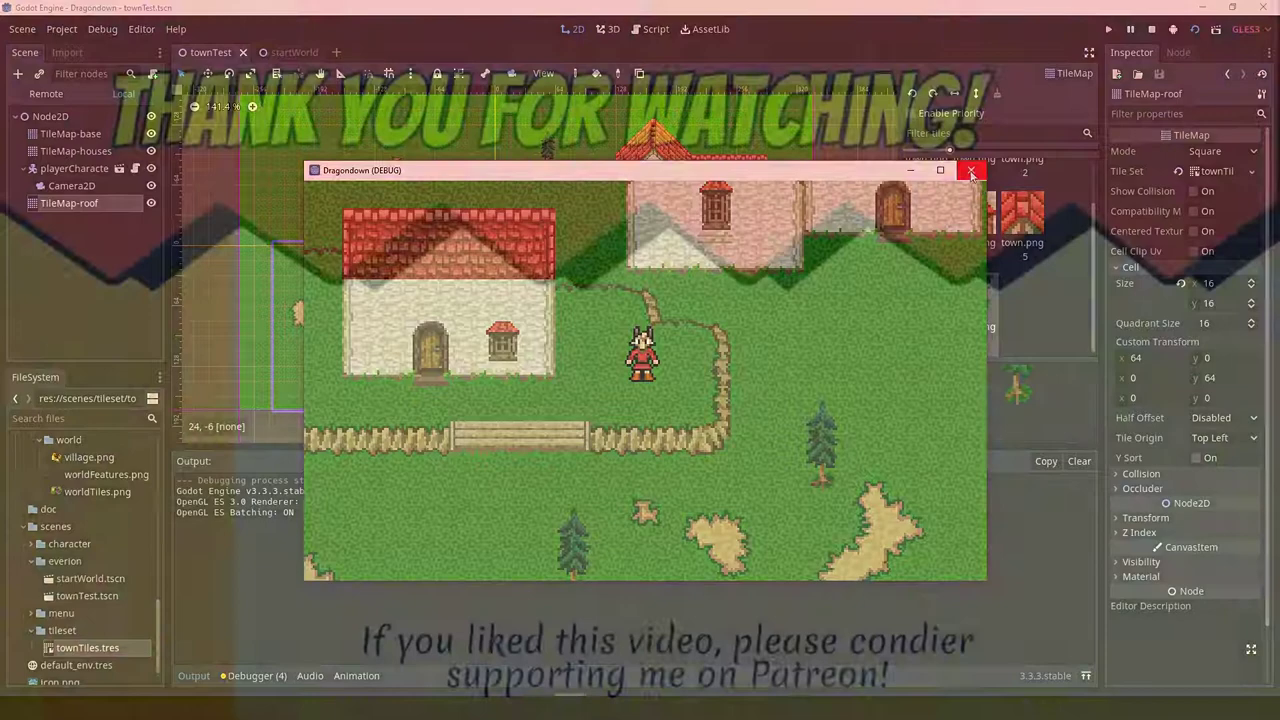
pyautogui.click(970, 174)
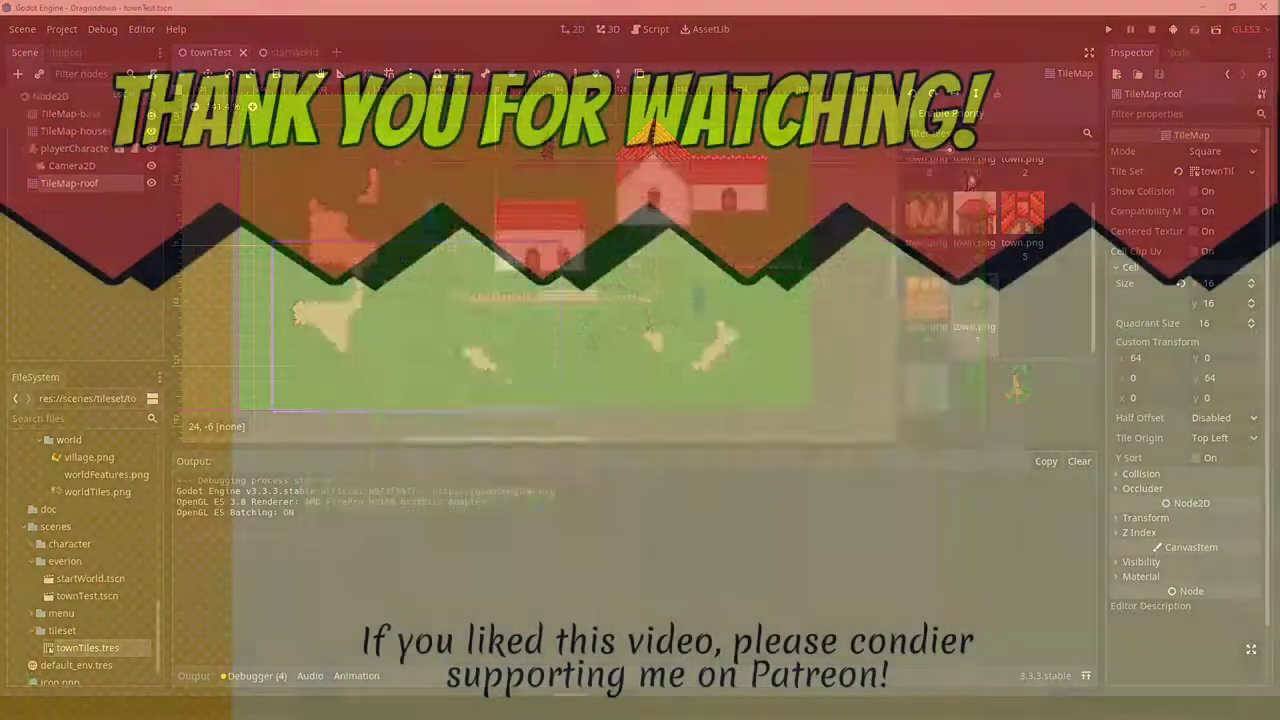